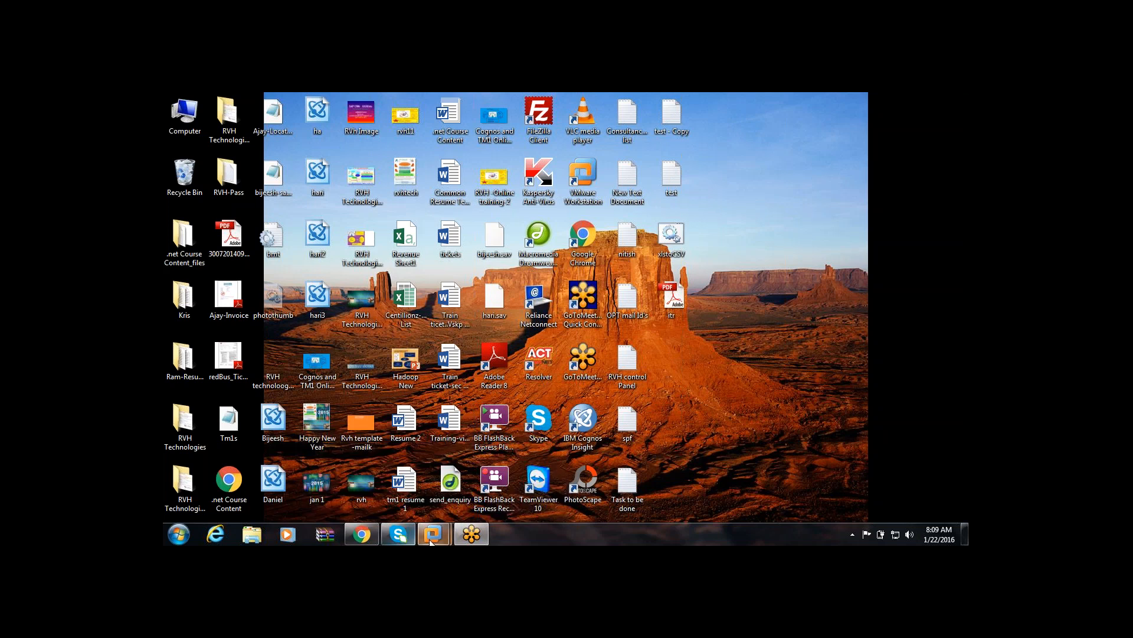
Switch to the B5181 virtual server desktop and open its Start menu.
mouse_move(433, 533)
left_click(499, 473)
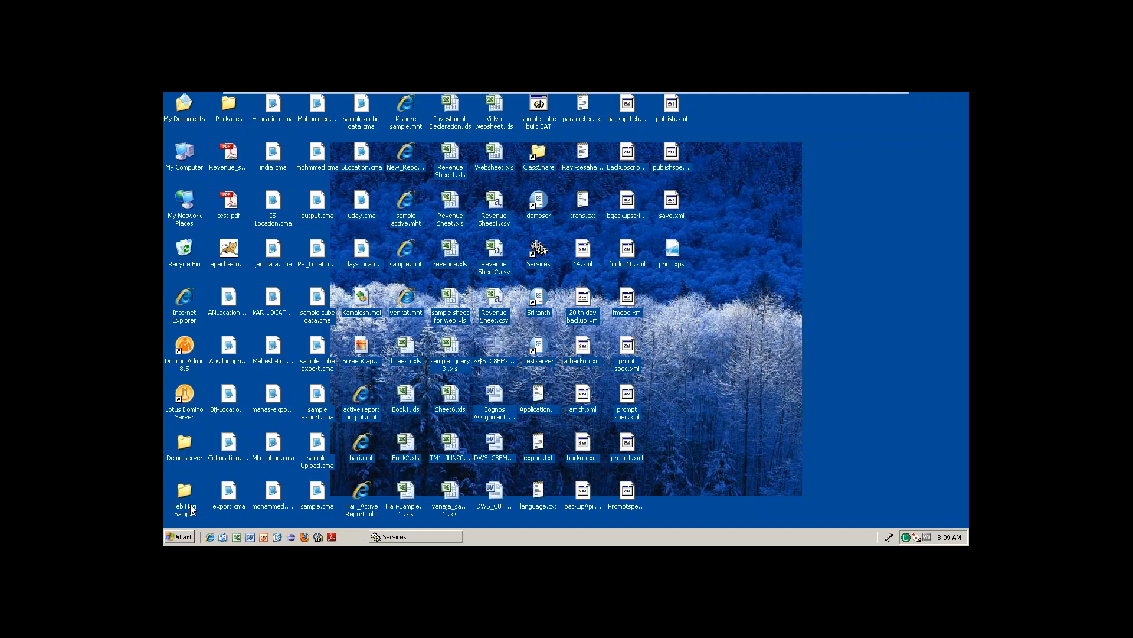
left_click(184, 537)
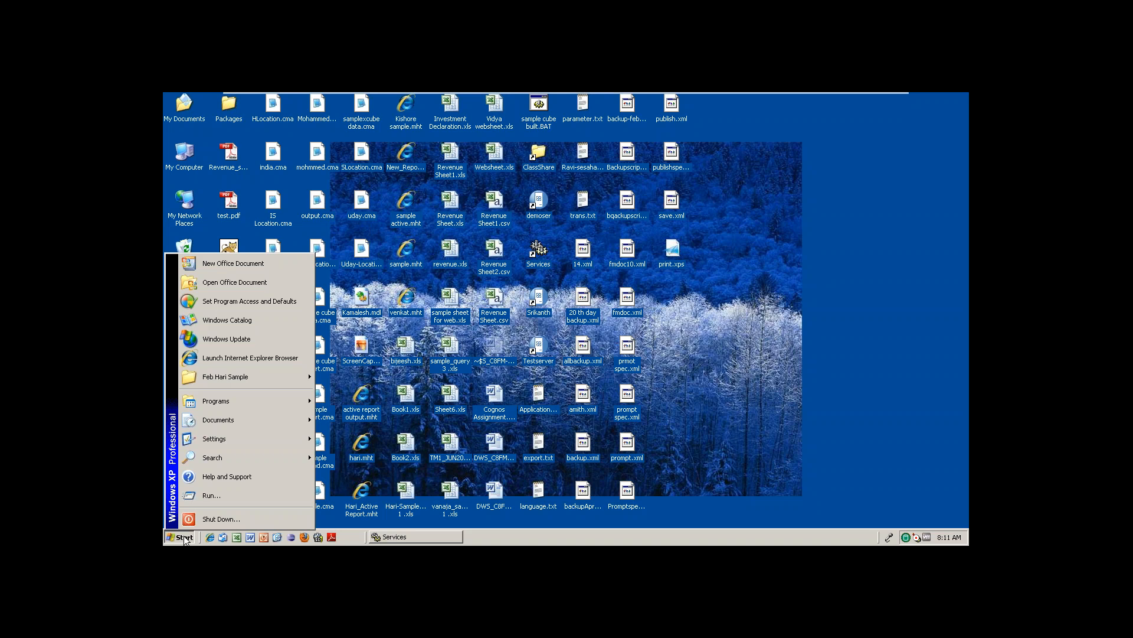
Launch TM1 Architect from Start > Programs > IBM Cognos > TM1.
mouse_move(256, 408)
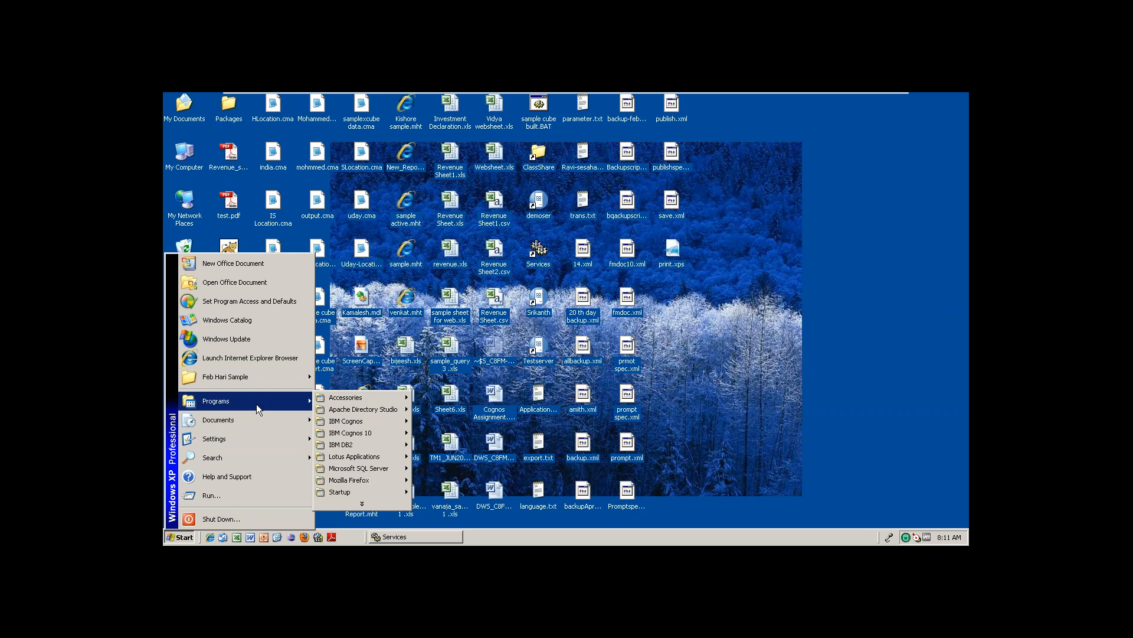
mouse_move(361, 442)
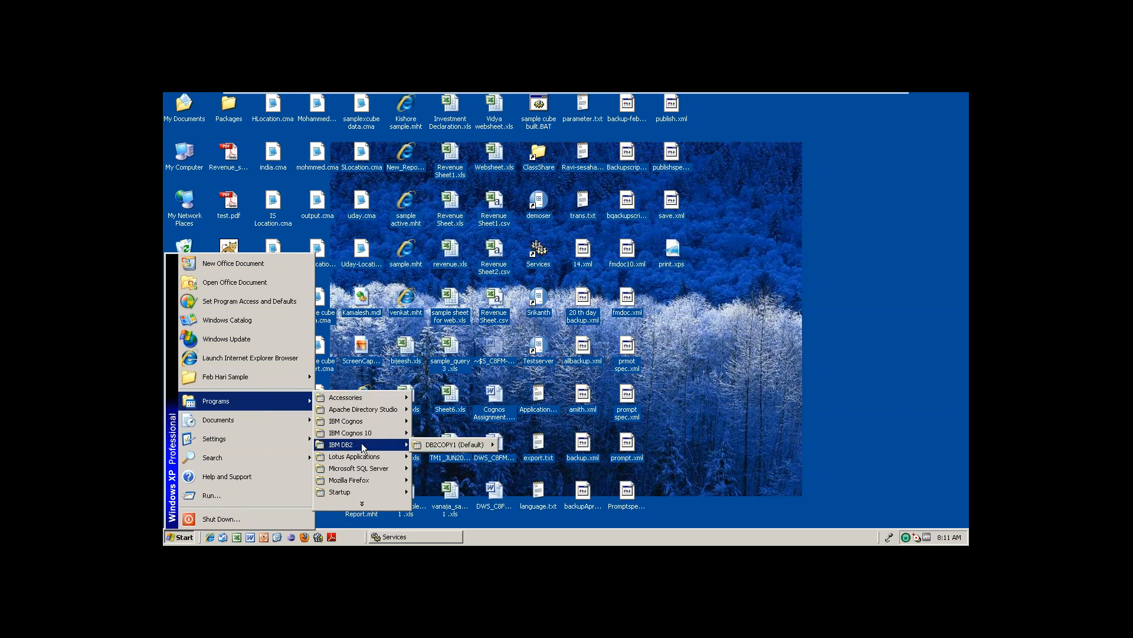
mouse_move(393, 421)
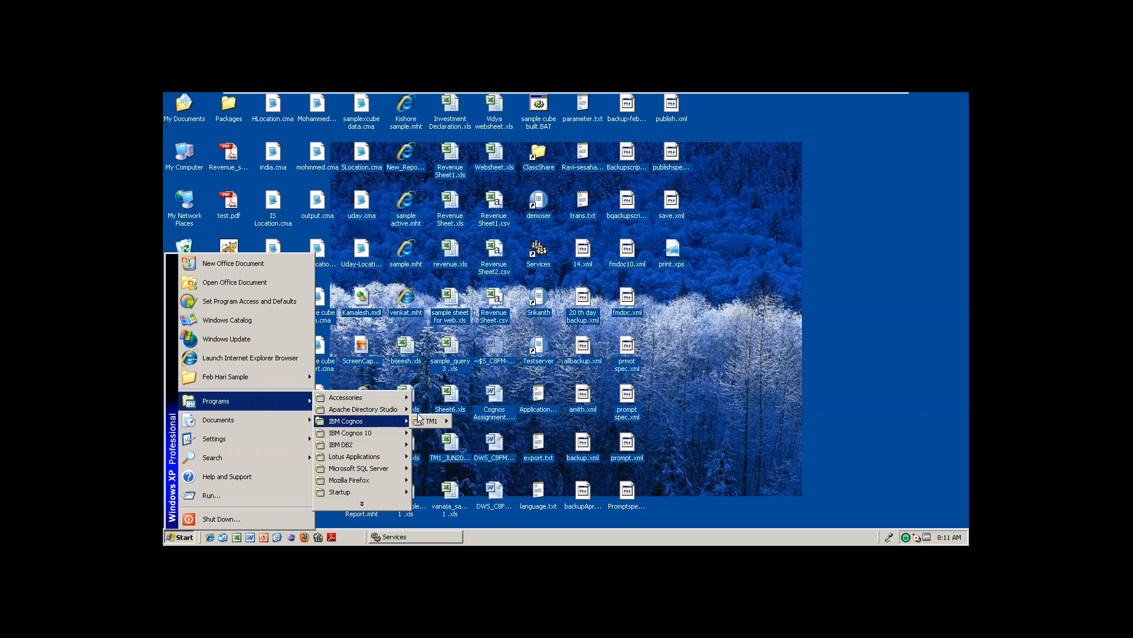
mouse_move(437, 424)
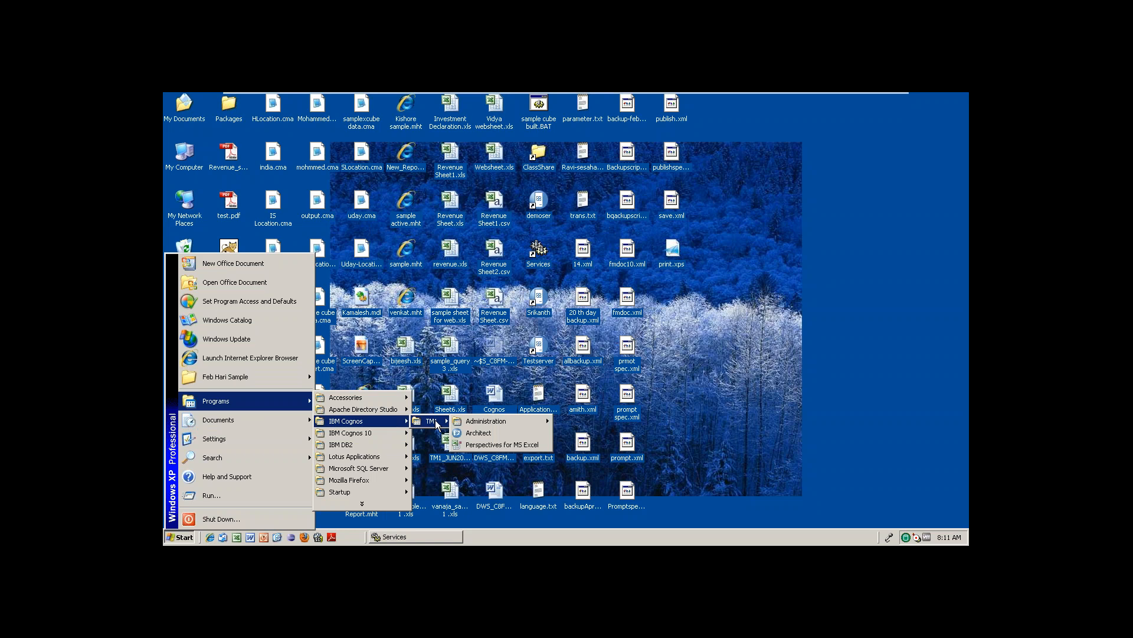
left_click(486, 431)
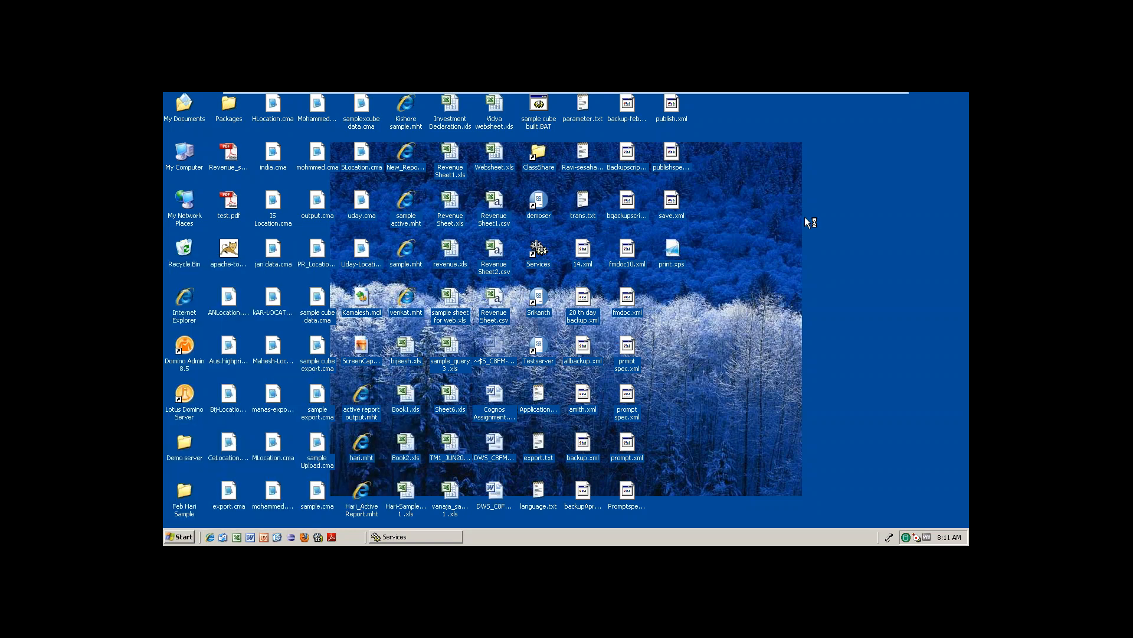
Minimize the VMware window and restore it to show TM1 Architect's Server Explorer.
mouse_move(729, 93)
left_click(862, 100)
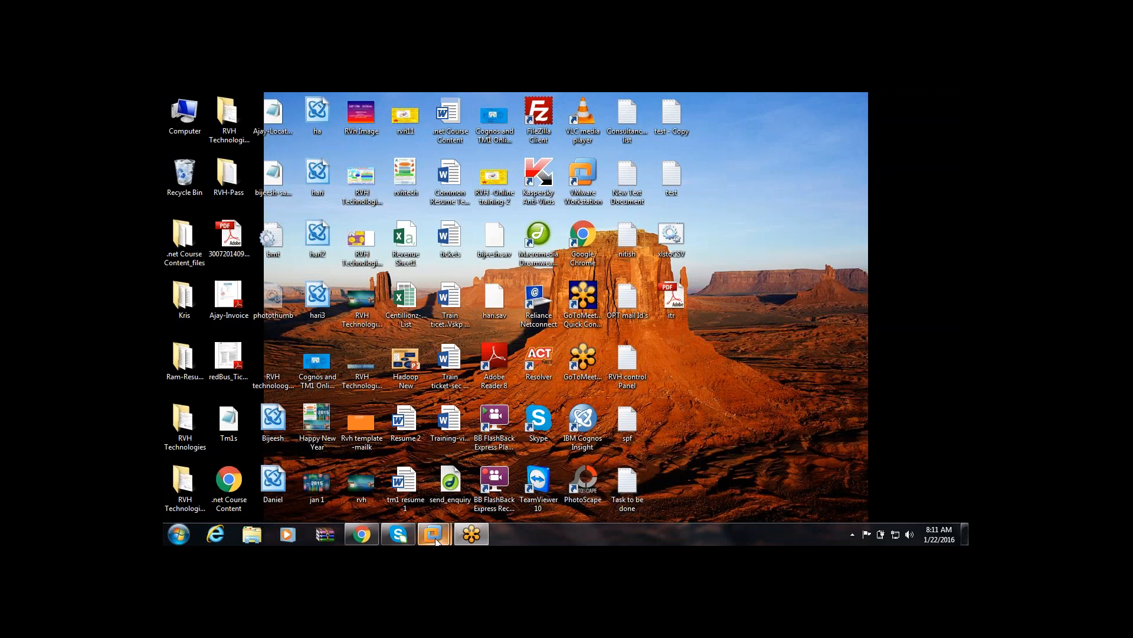
mouse_move(436, 540)
left_click(495, 468)
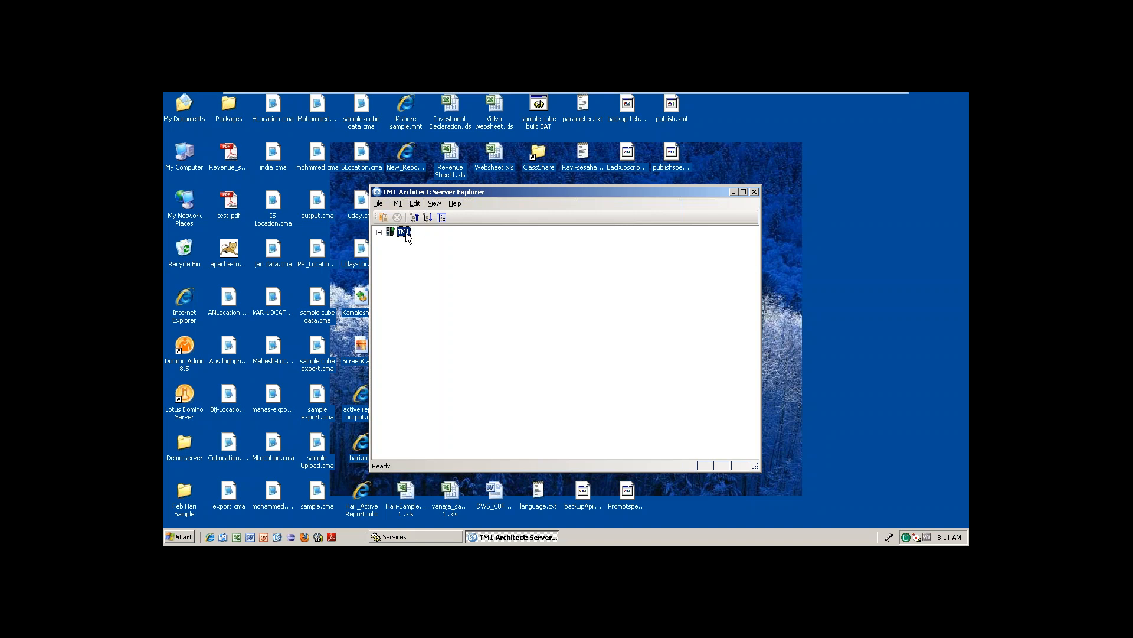
Log in to the planning sample server under TM1 with the admin credentials and maximize Server Explorer.
left_click(379, 233)
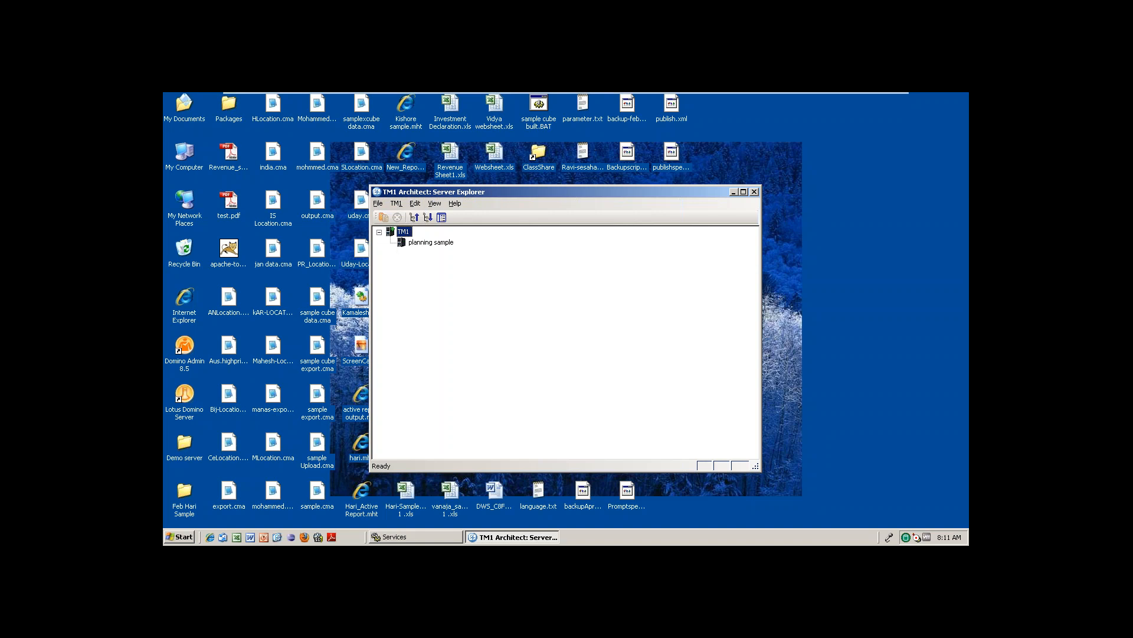
left_click(430, 243)
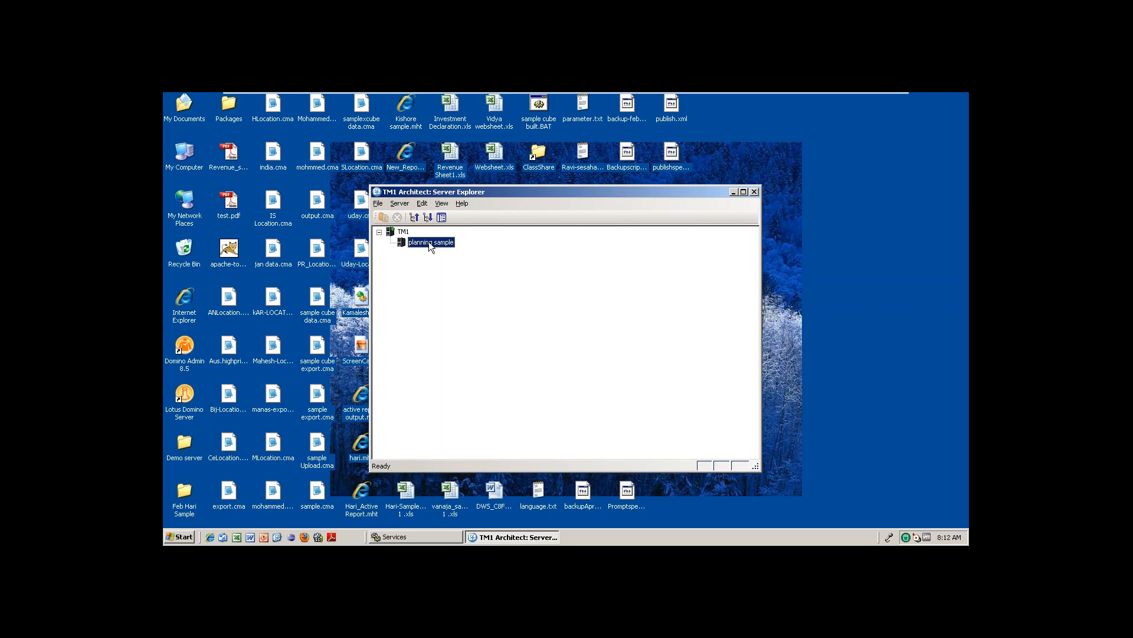
double_click(429, 242)
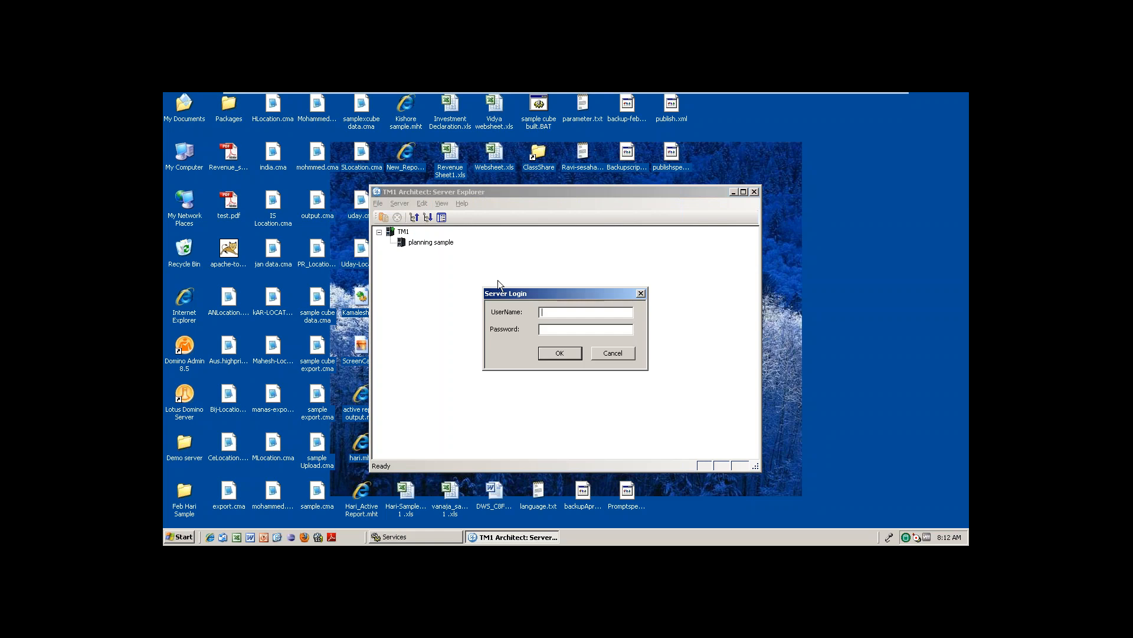
type("adminapple")
key("Return")
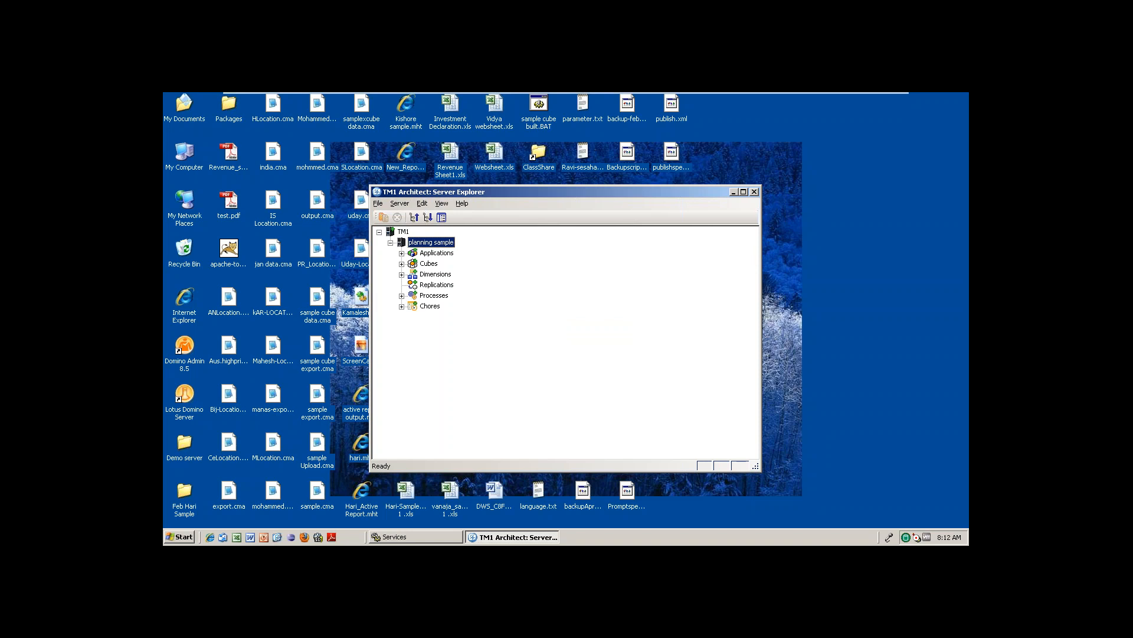
left_click(743, 192)
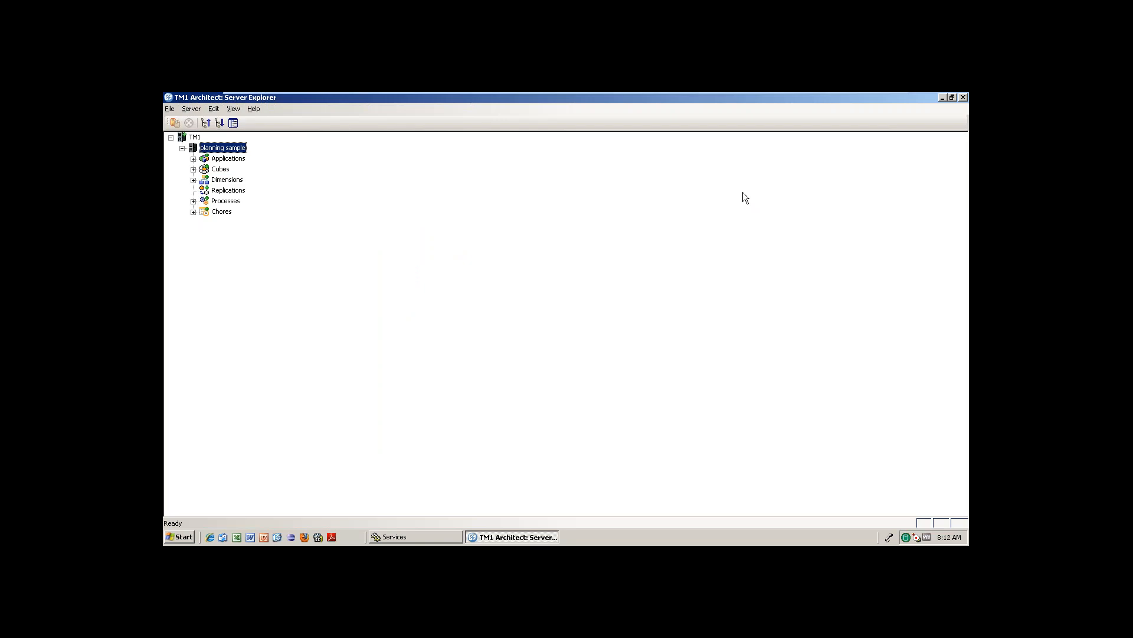
Start Notepad from the Run dialog.
left_click(180, 537)
left_click(232, 494)
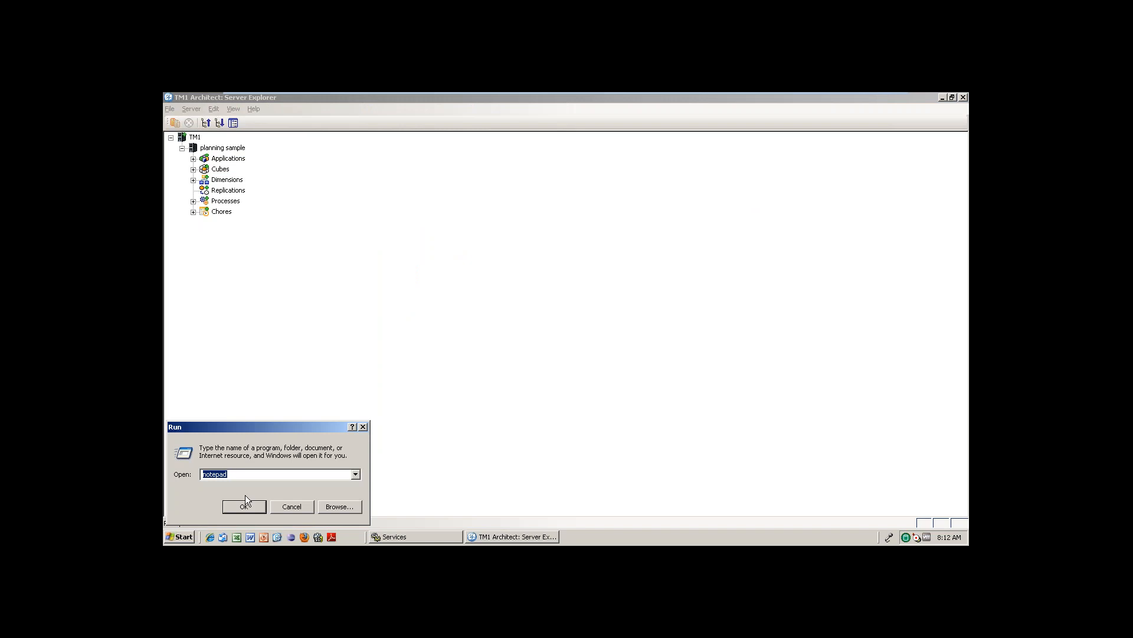
left_click(250, 504)
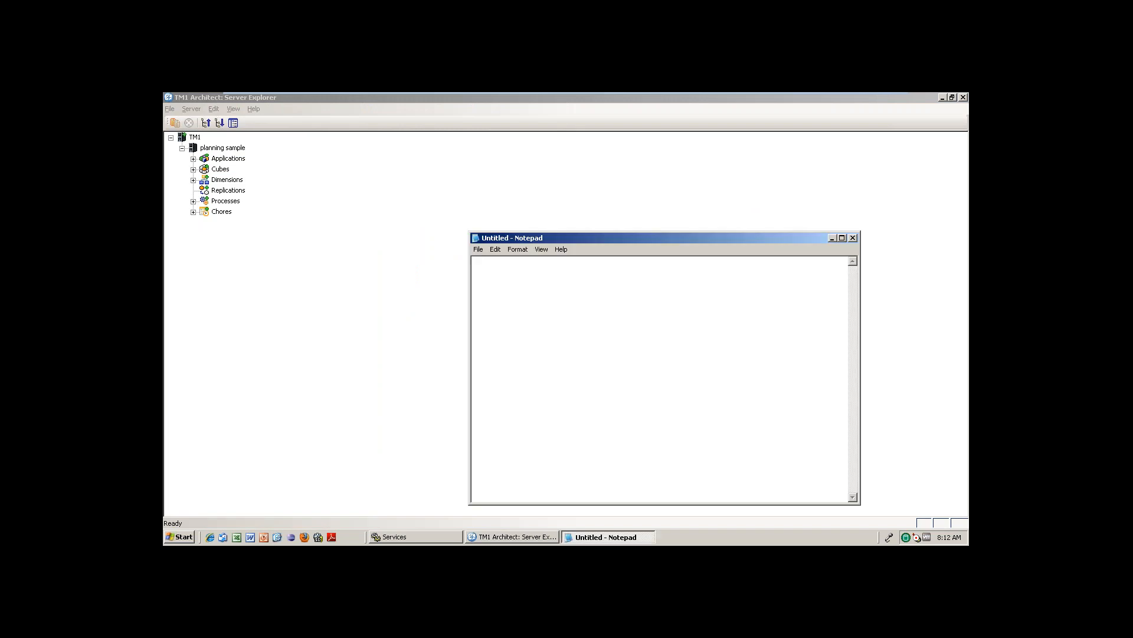
Type the headings Application:, Cubes:, Dimension:, Replication:, Process: and Chores on separate lines.
type("Application:")
type("Cubes:   Di")
type("mension:    ")
type("Replication:")
key("Return")
type("Process")
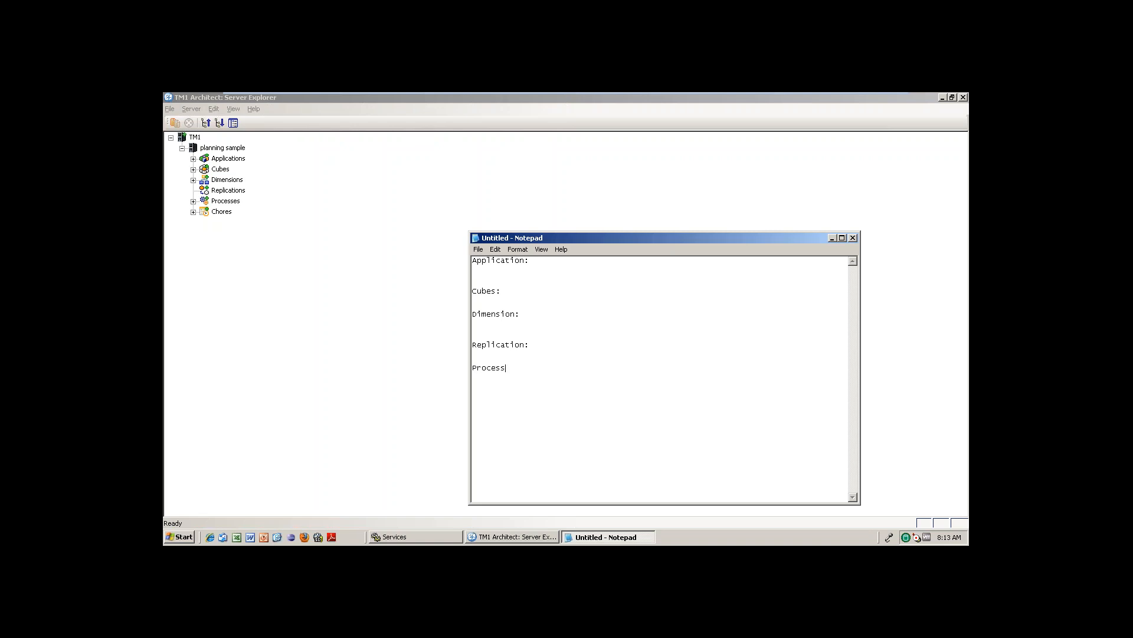
type(":     Chores:")
left_click_drag(538, 319, 472, 316)
Add an example line giving an employee's Jan salary as 1000 below Chores.
left_click(505, 440)
type("1000")
type("Hari ")
type("Jan sa")
type("lary")
left_click_drag(543, 447, 464, 446)
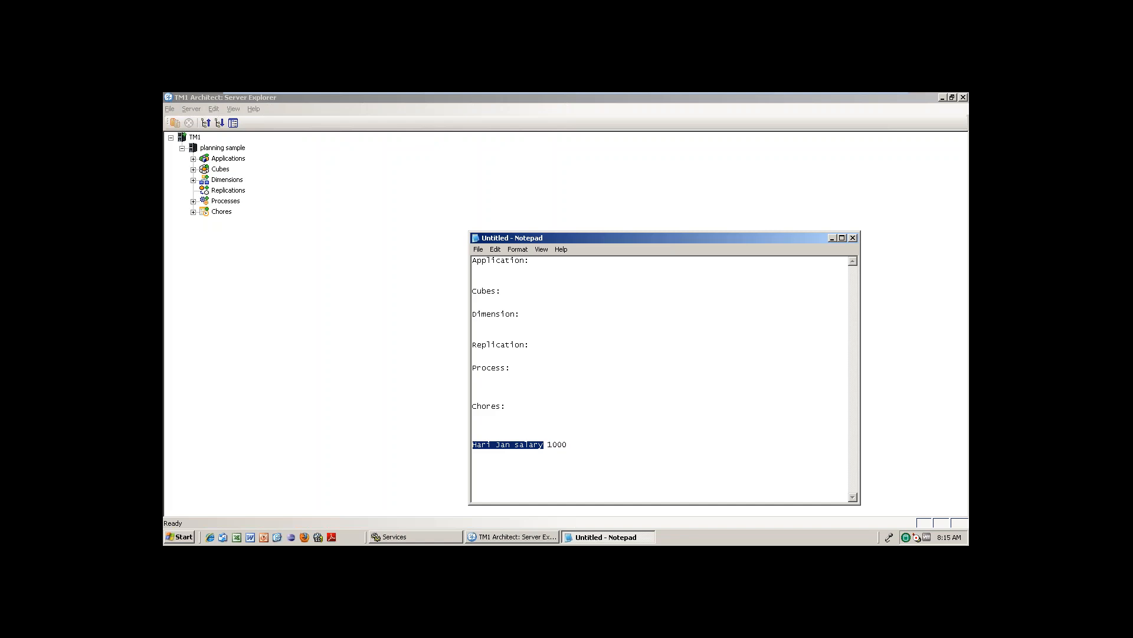
double_click(558, 444)
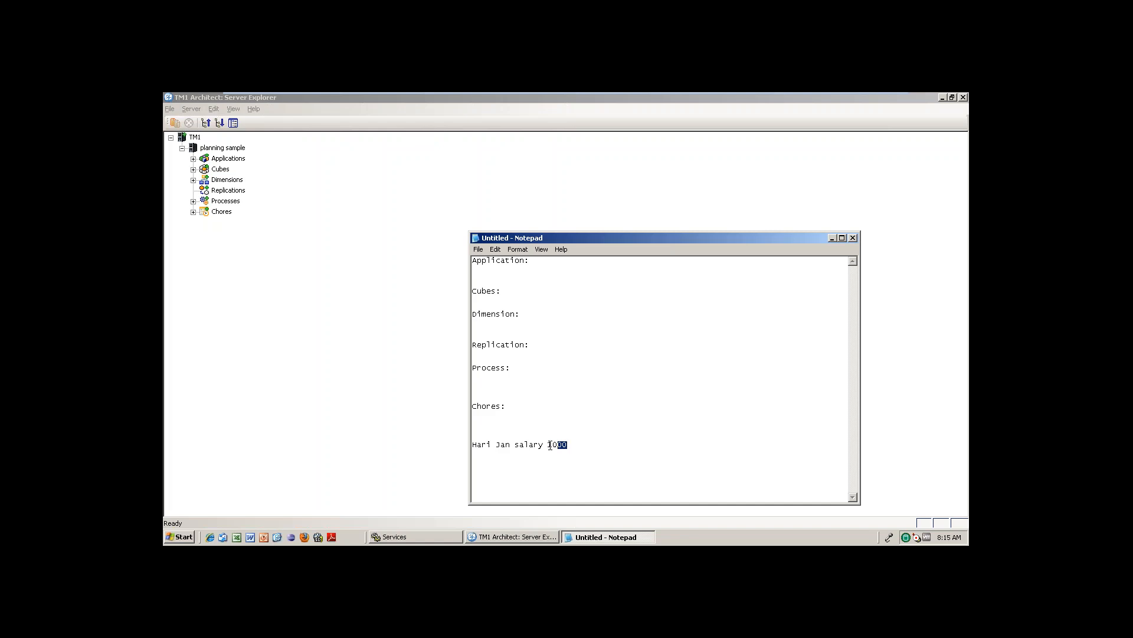
mouse_move(493, 445)
left_mouse_down()
mouse_move(460, 445)
mouse_move(493, 446)
left_mouse_up()
Add a 2015 line with an indented Q1 Jan line beneath the salary line.
left_click(582, 448)
key("Return")
type("2015")
type("Q")
type("1")
key("Return")
type("Q2")
key("BackSpace")
key("BackSpace")
key("BackSpace")
key("BackSpace")
key("BackSpace")
key("BackSpace")
key("BackSpace")
key("BackSpace")
key("Return")
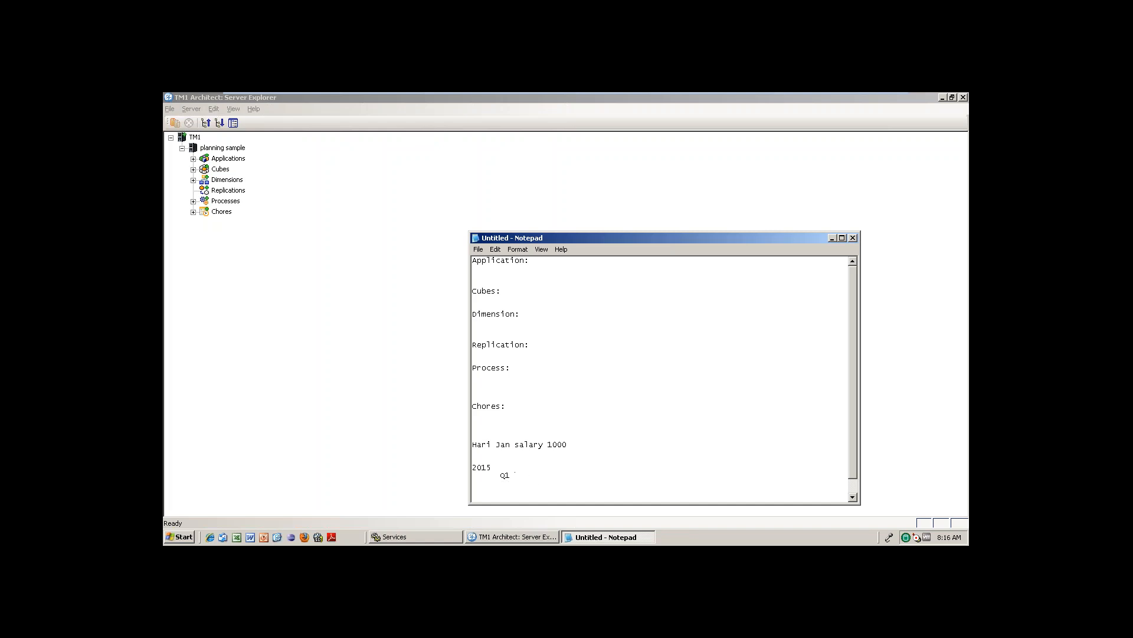
type("Jan")
Highlight the 2015, Q1 and Q2 levels of the outline, then select the whole example block.
left_click_drag(473, 465, 500, 511)
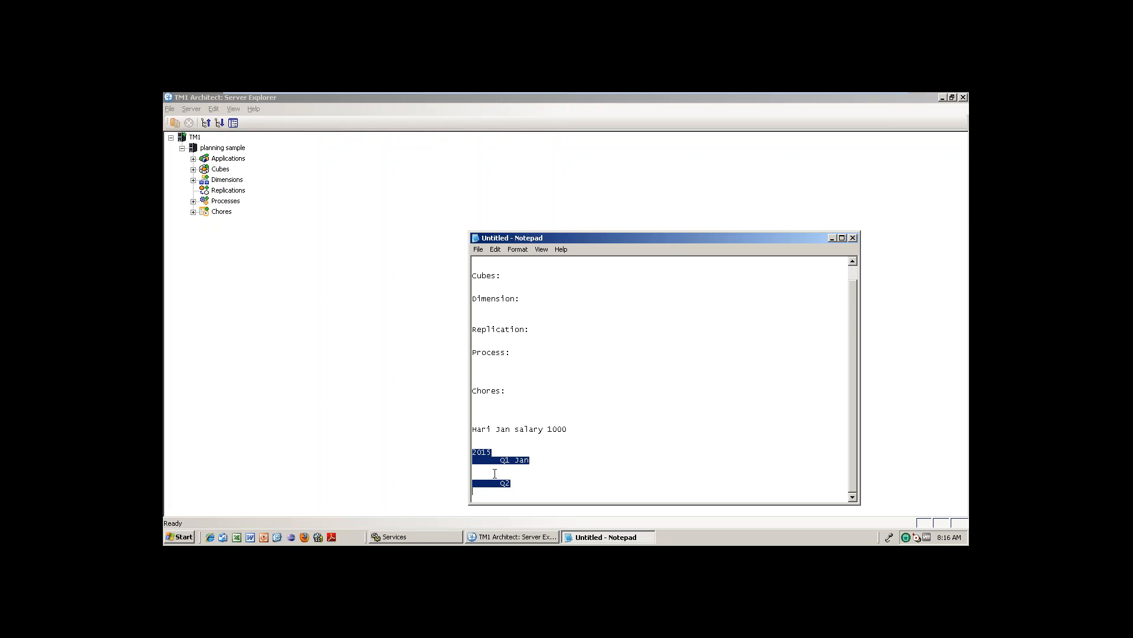
left_click_drag(492, 452, 472, 452)
left_click(511, 461)
double_click(511, 462)
left_click(523, 470)
left_click(472, 447)
left_click_drag(492, 452, 533, 459)
left_click_drag(476, 425, 548, 517)
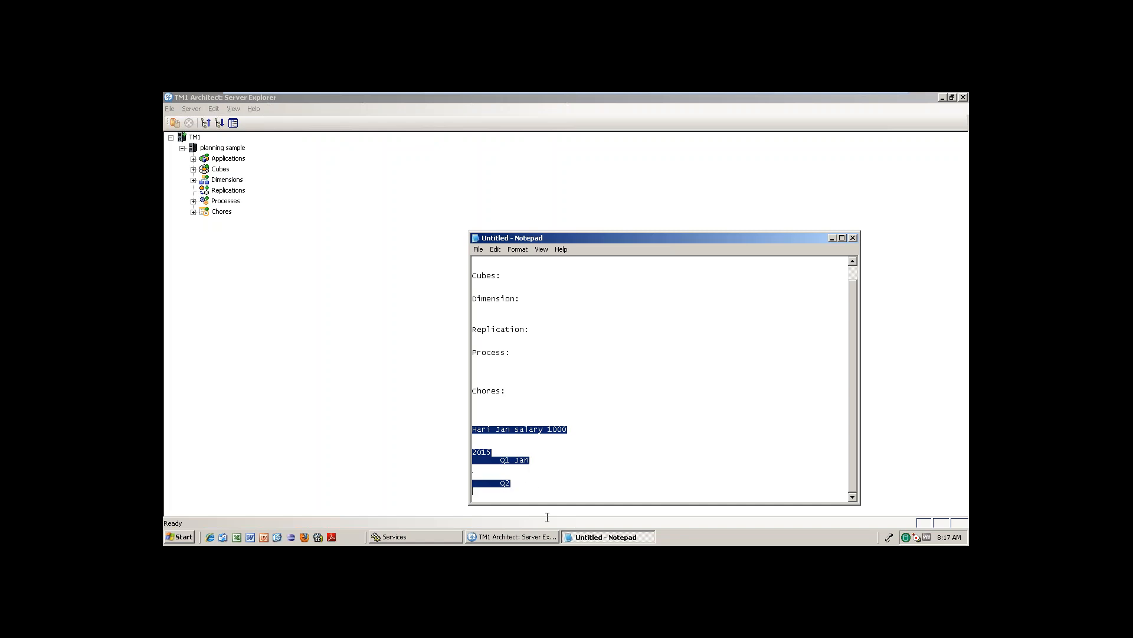
Delete the example block, enter .........1 after Dimension:, and select the Cubes:2 line.
key("Delete")
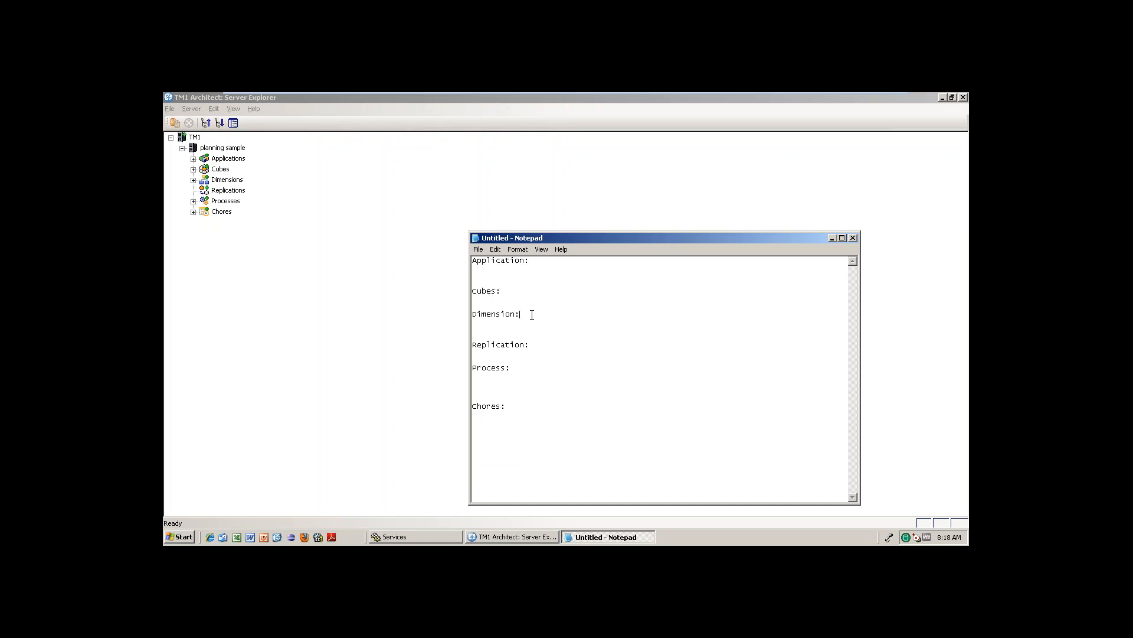
type(".........1")
left_click_drag(506, 294, 467, 294)
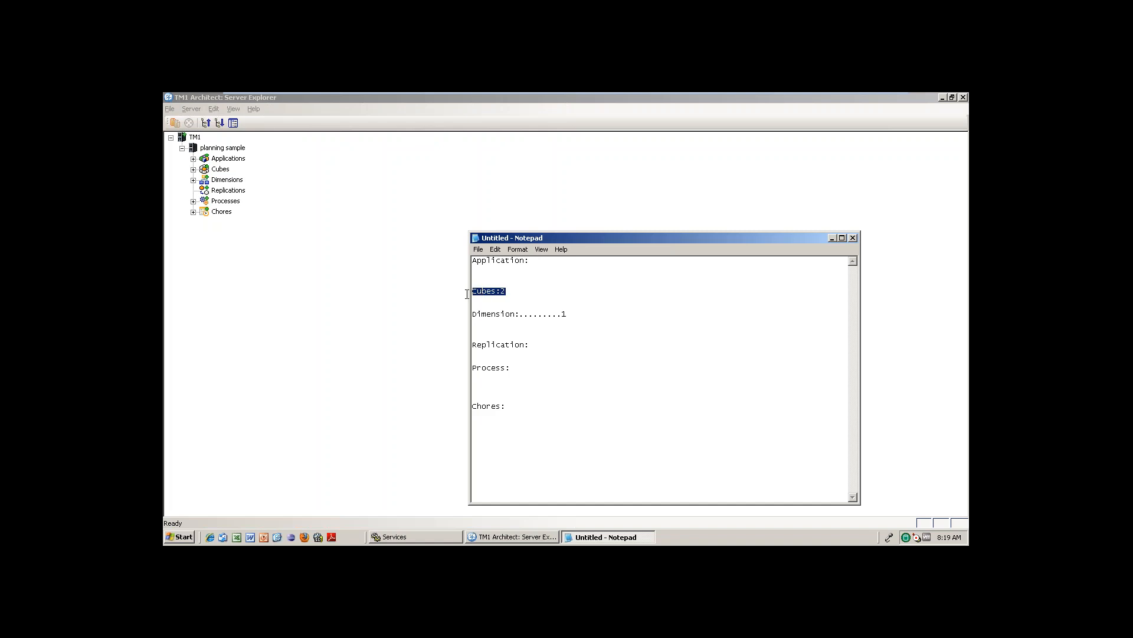
Expand Applications in Server Explorer, browse Citibank Analyst and Cubes, then collapse them again.
left_click(535, 265)
left_click(193, 159)
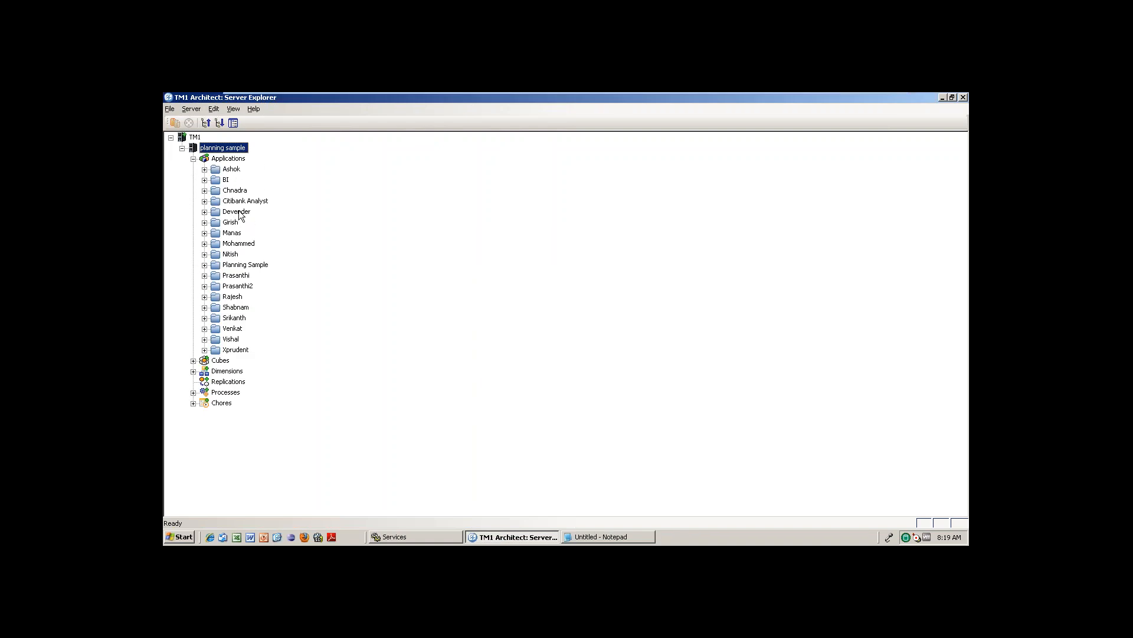
left_click(262, 201)
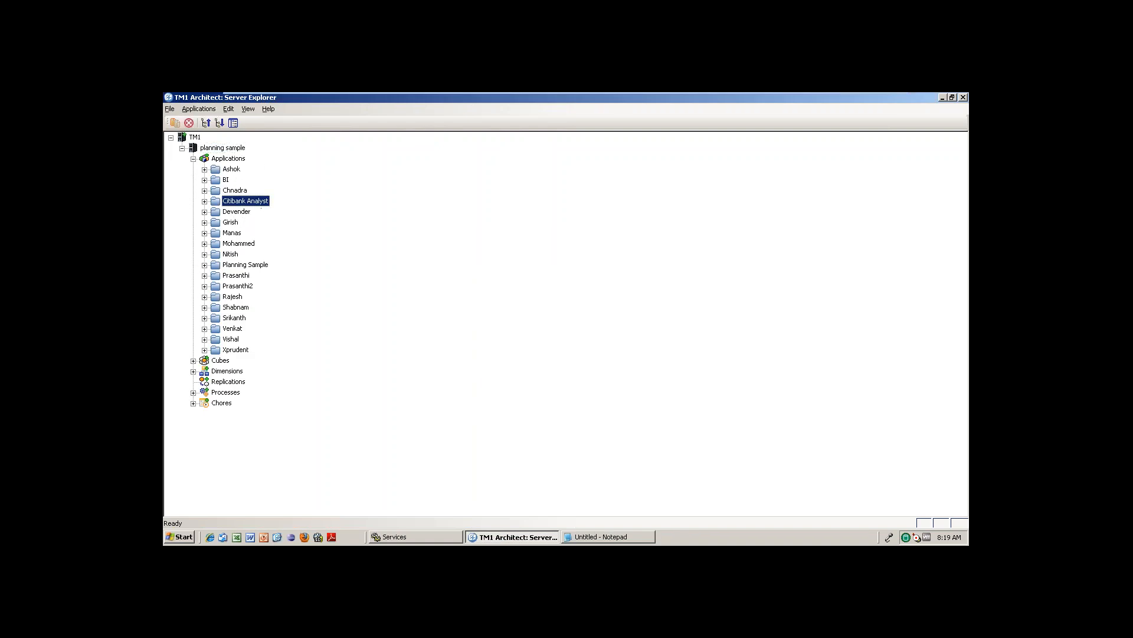
left_click(204, 202)
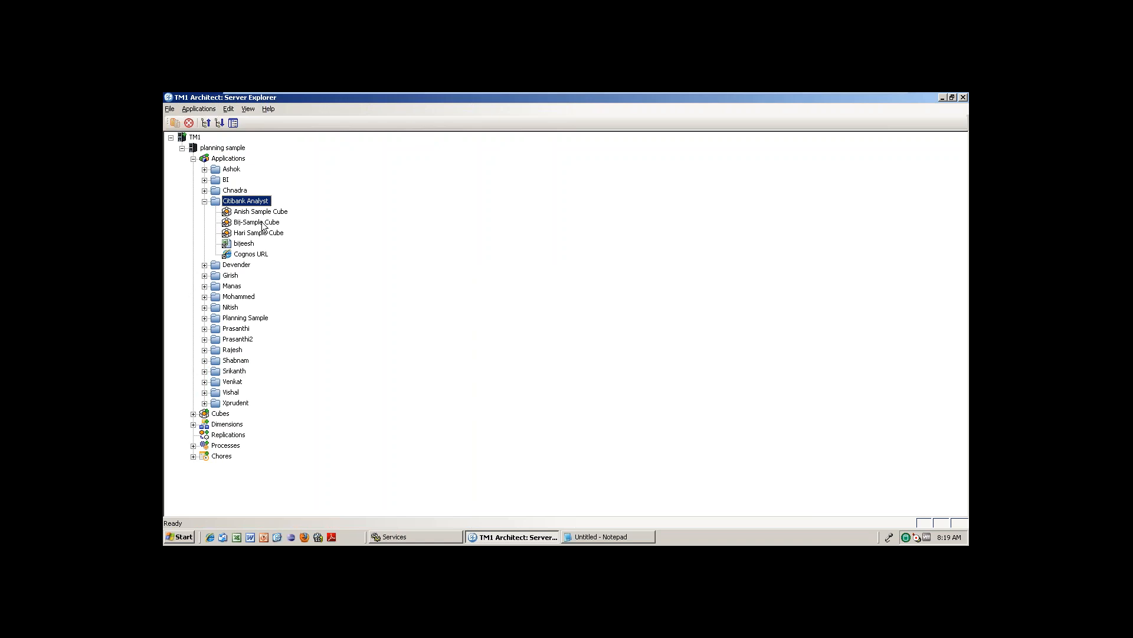
left_click(193, 414)
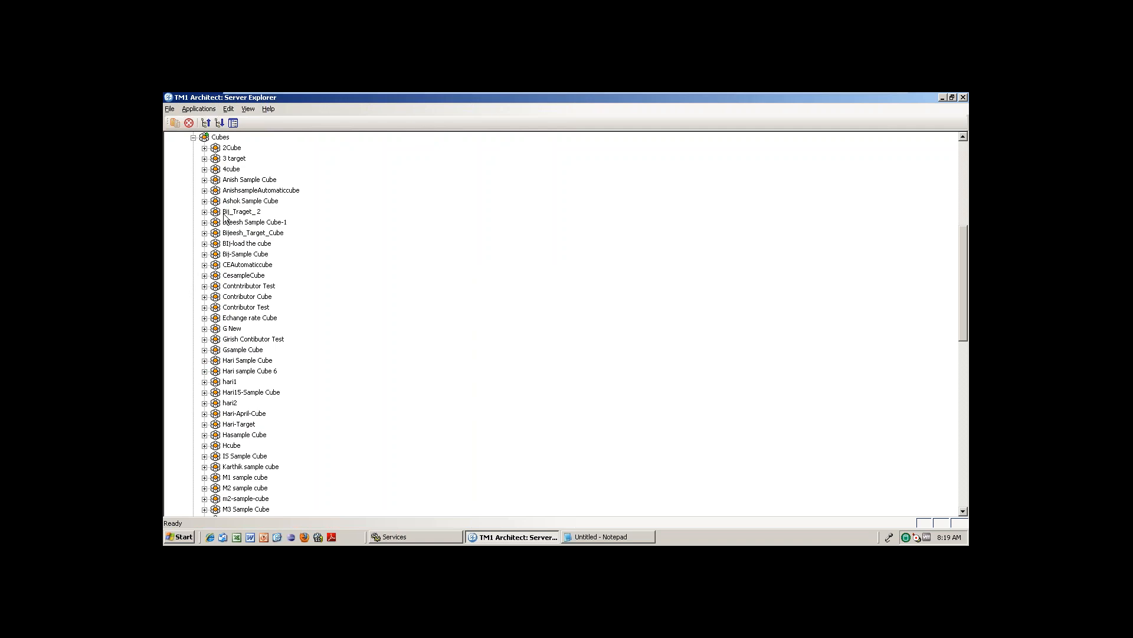
left_click(193, 138)
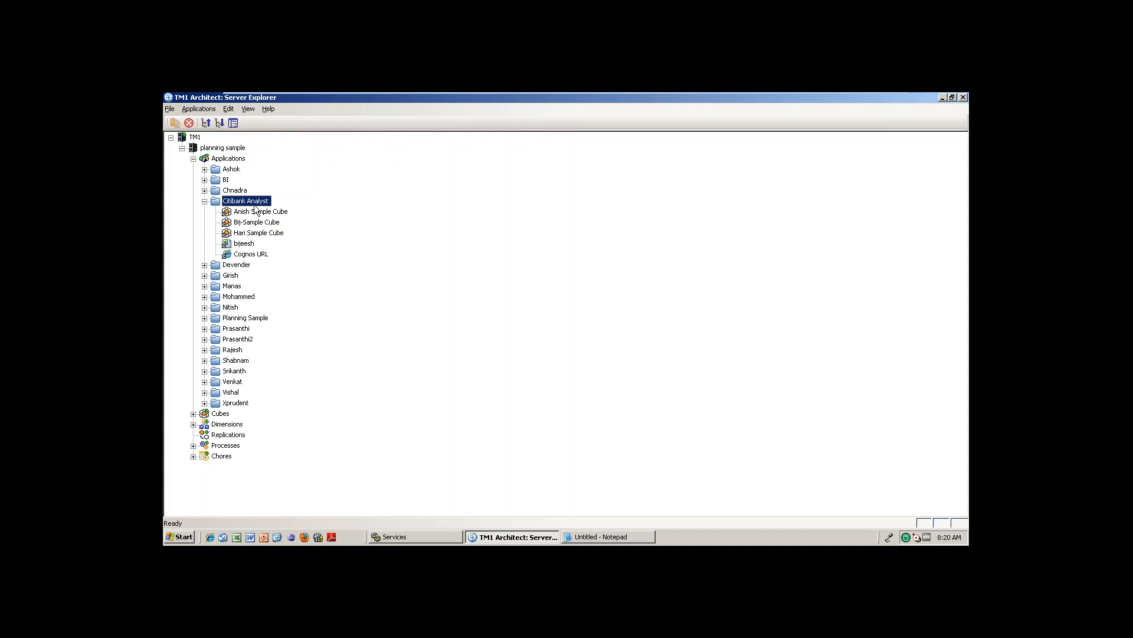
left_click(204, 202)
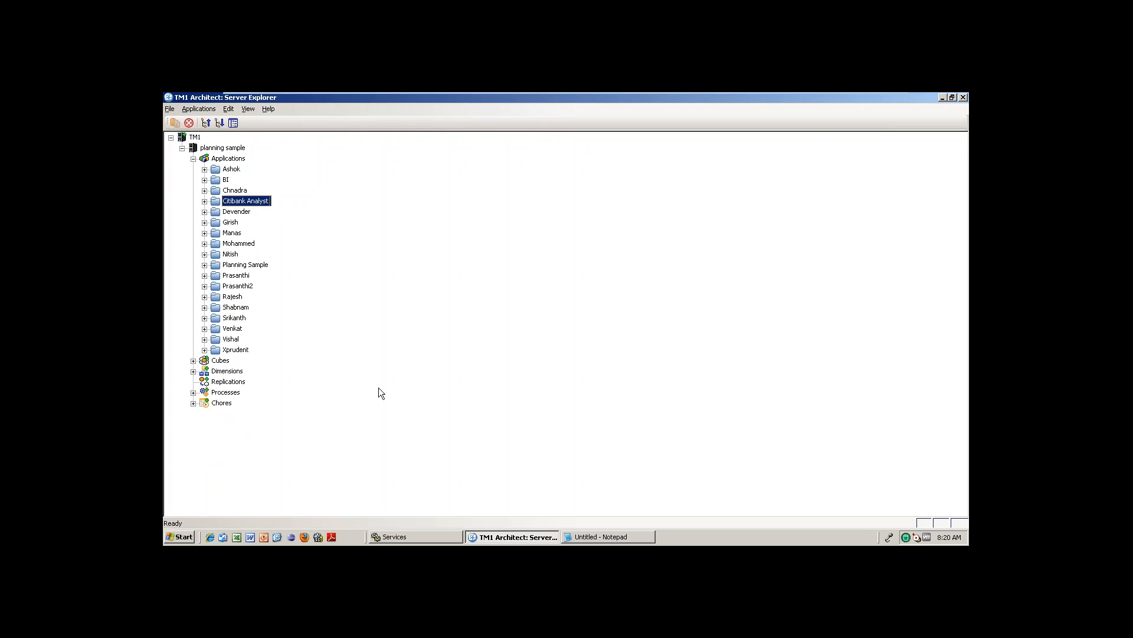
In Notepad, replace the ETL text after Process: with an indented 'TI process:' entry.
left_click(620, 536)
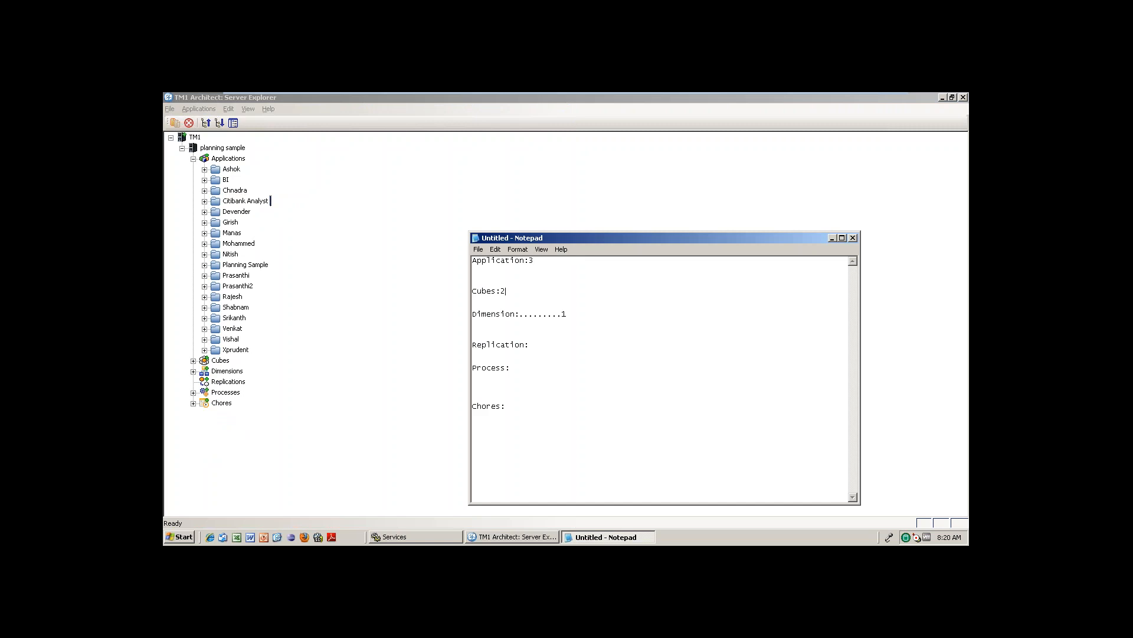
left_click_drag(508, 290, 476, 289)
left_click(531, 370)
type("ET")
key("BackSpace")
key("BackSpace")
key("BackSpace")
key("Return")
key("Return")
type("TI process:")
key("Return")
Select the TI process and Cubes:2 lines, then collapse Applications in Server Explorer.
left_click_drag(594, 396, 467, 366)
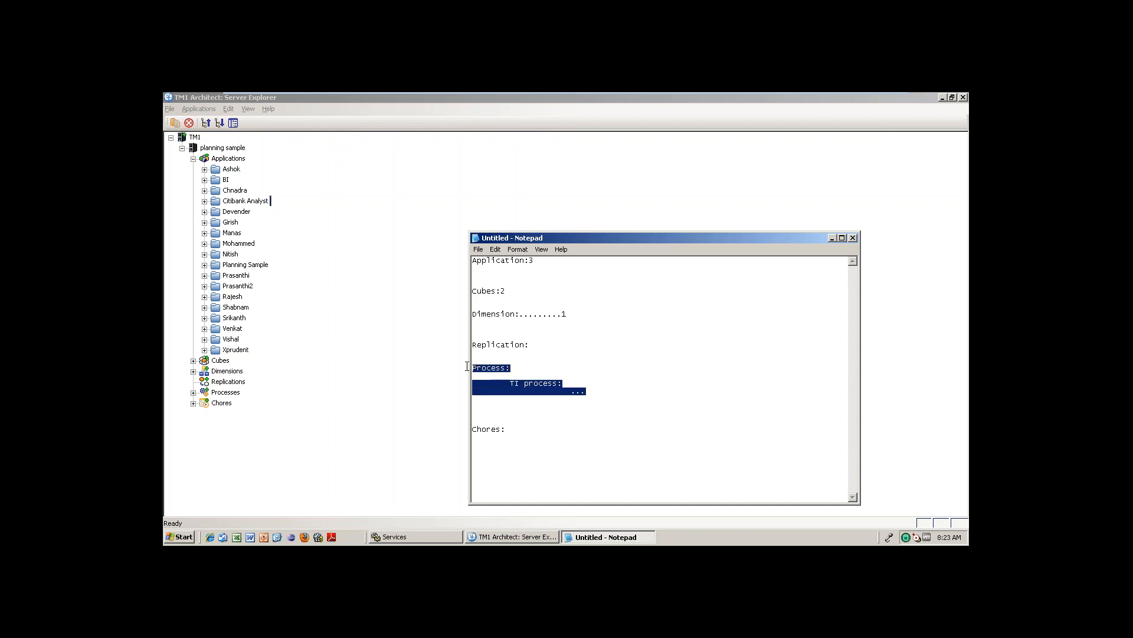
left_click_drag(506, 290, 471, 290)
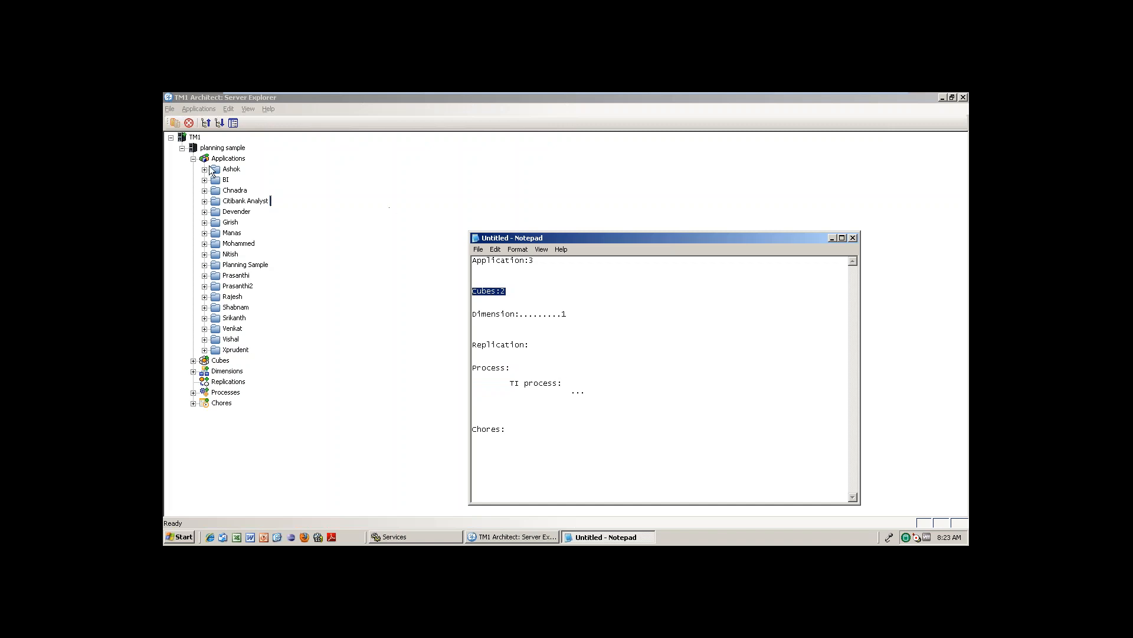
left_click(192, 158)
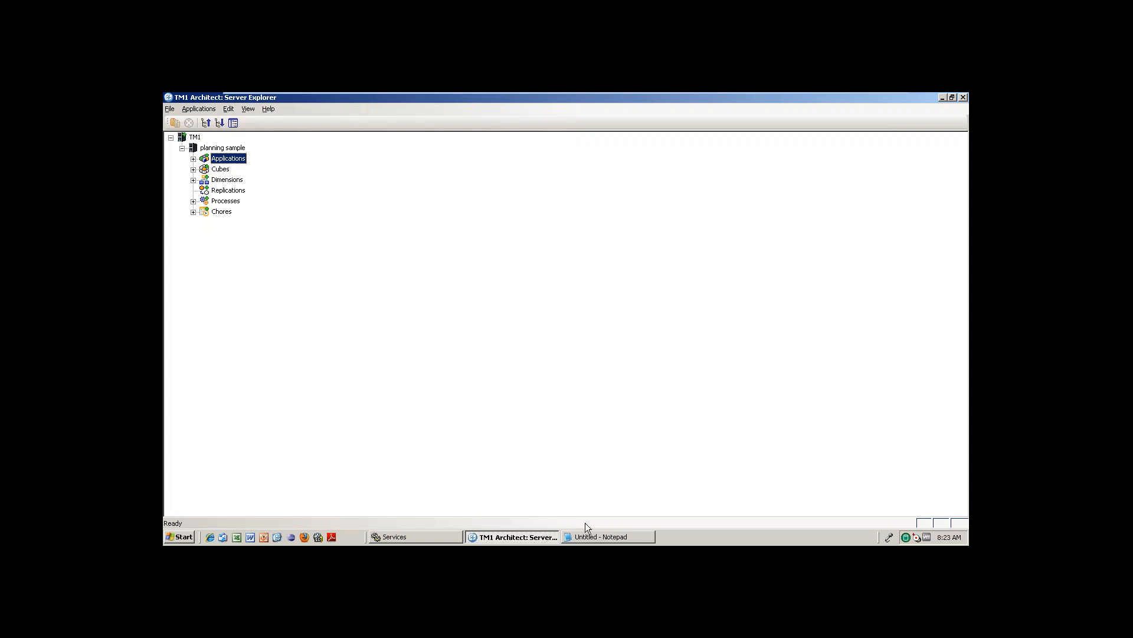
Bring the Notepad checklist of object counts back in front of Server Explorer.
left_click(610, 538)
left_click(510, 382)
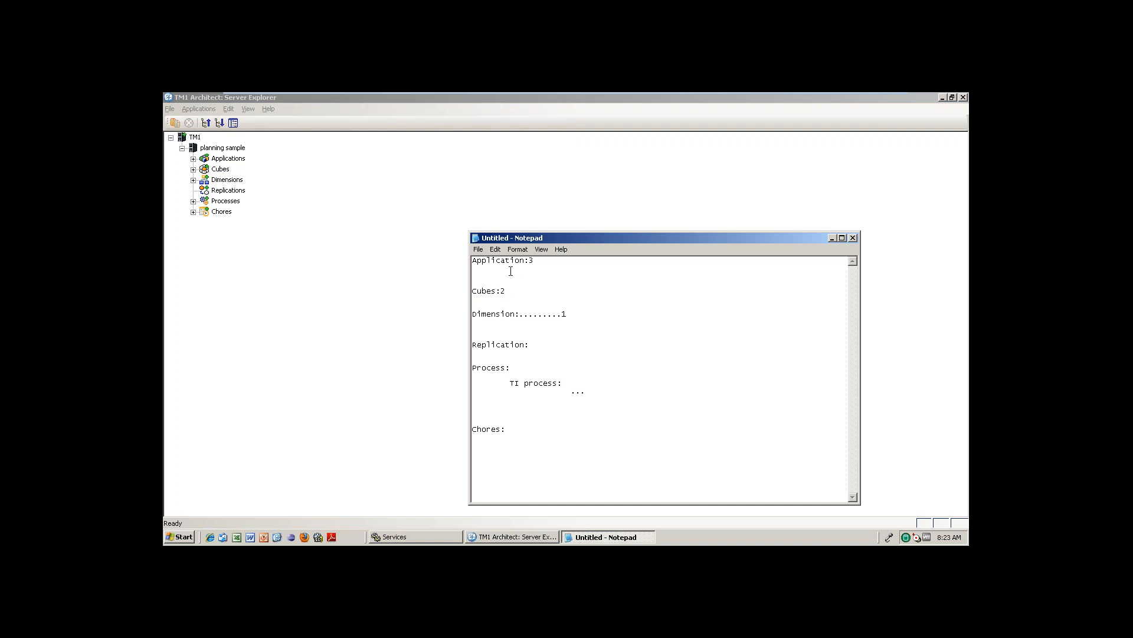
left_click(532, 271)
left_click(228, 191)
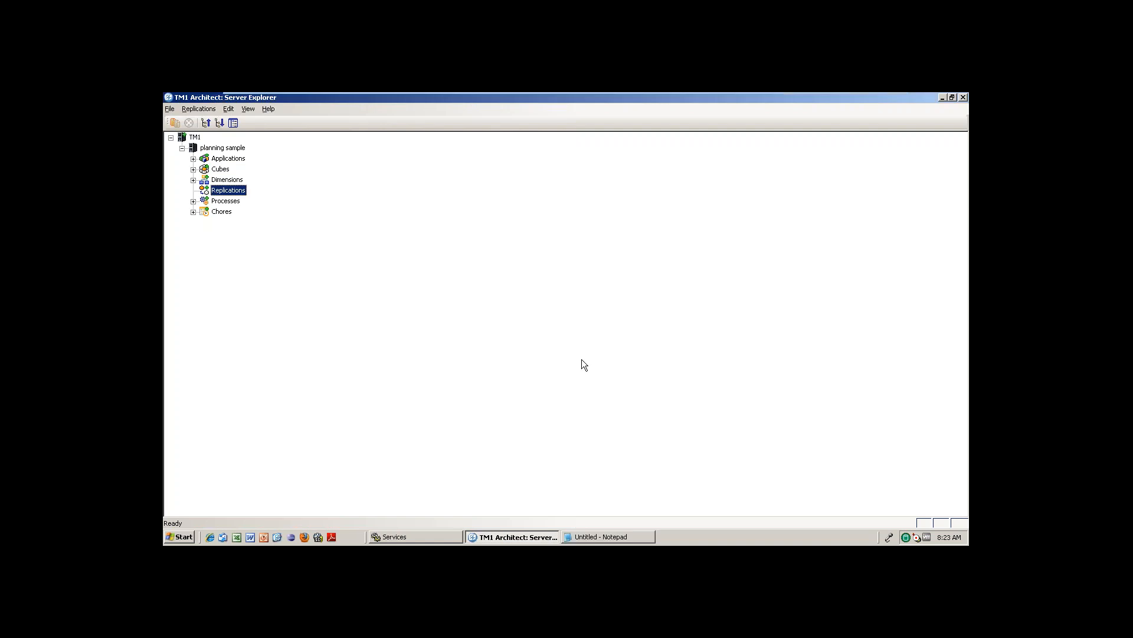
key("alt+Tab")
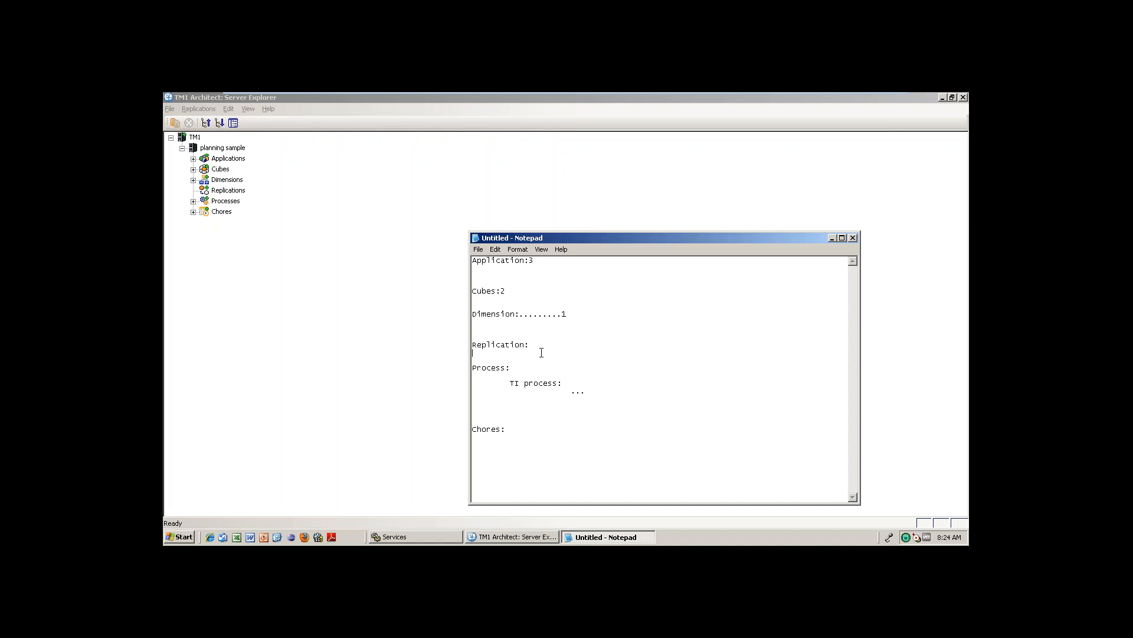
left_click(429, 463)
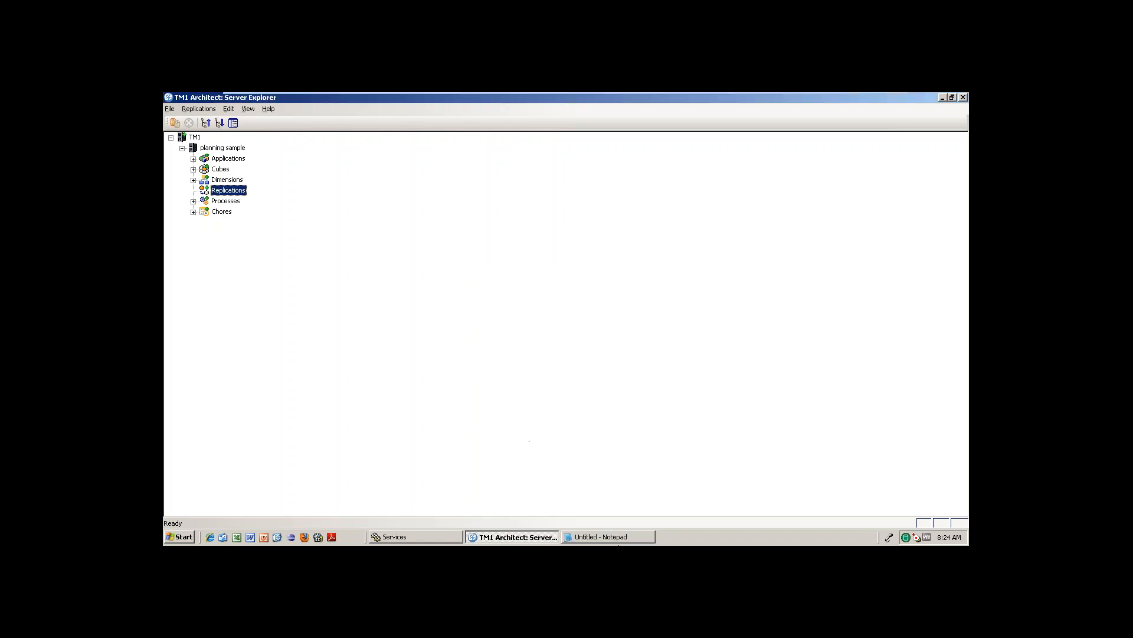
left_click(624, 536)
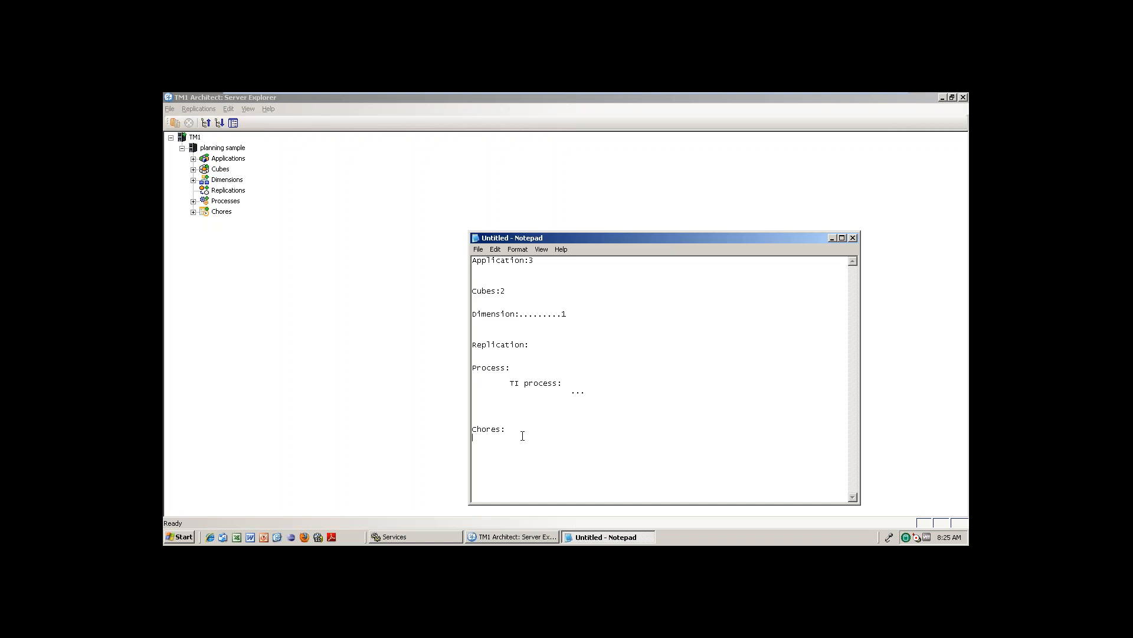
left_click_drag(511, 373, 577, 393)
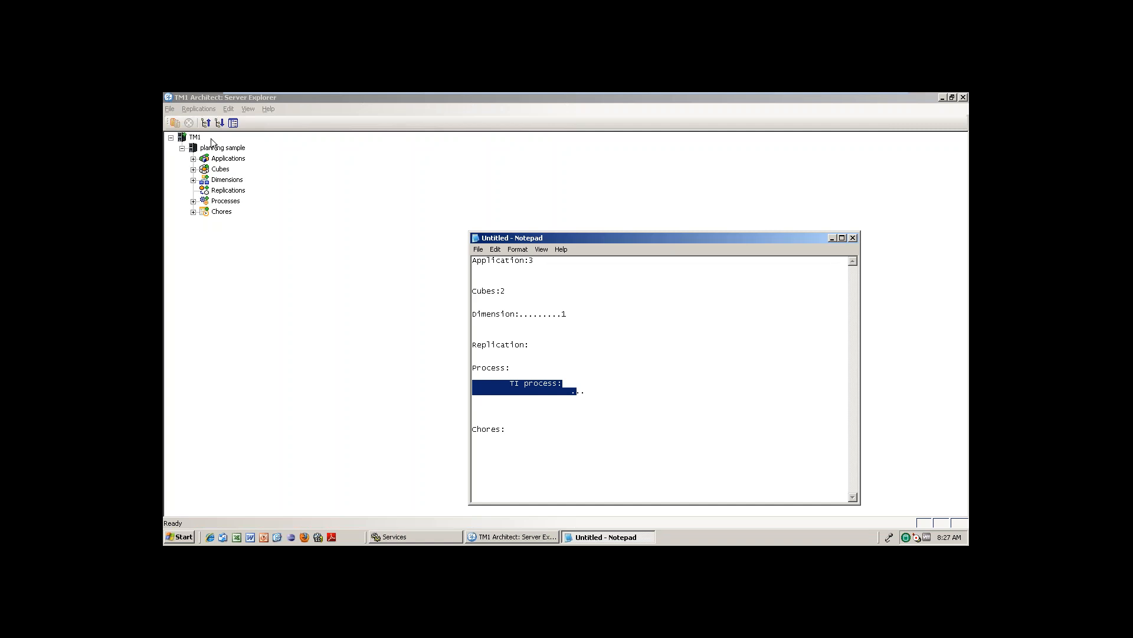
In Server Explorer, expand and collapse the Mohammed folder and the cube list, glancing at CesampleCube.
left_click(196, 171)
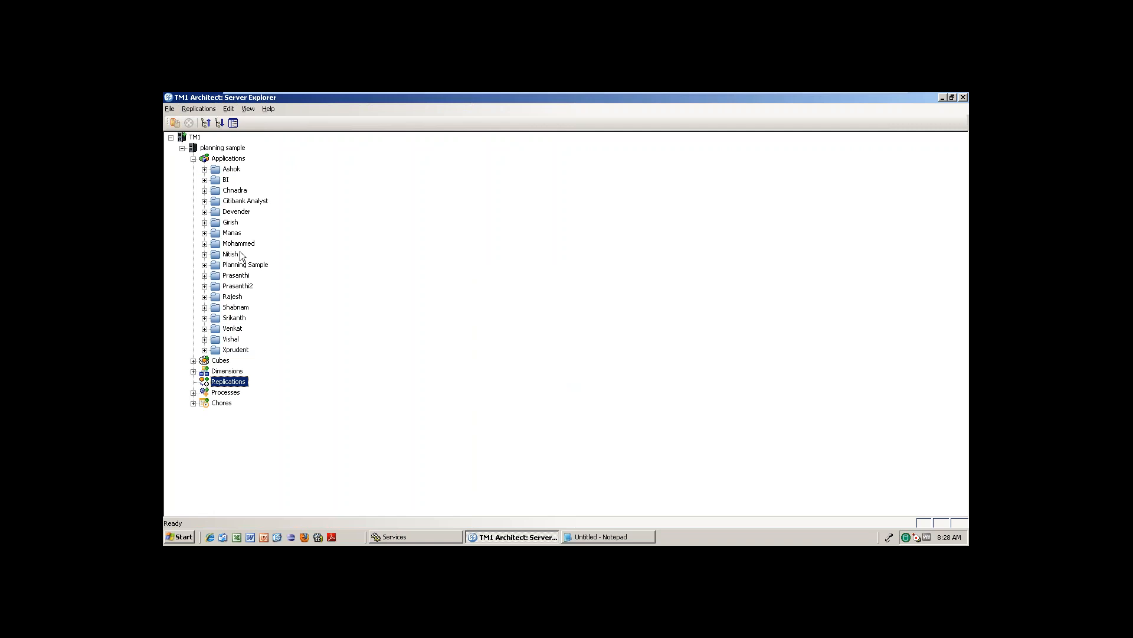
left_click(204, 244)
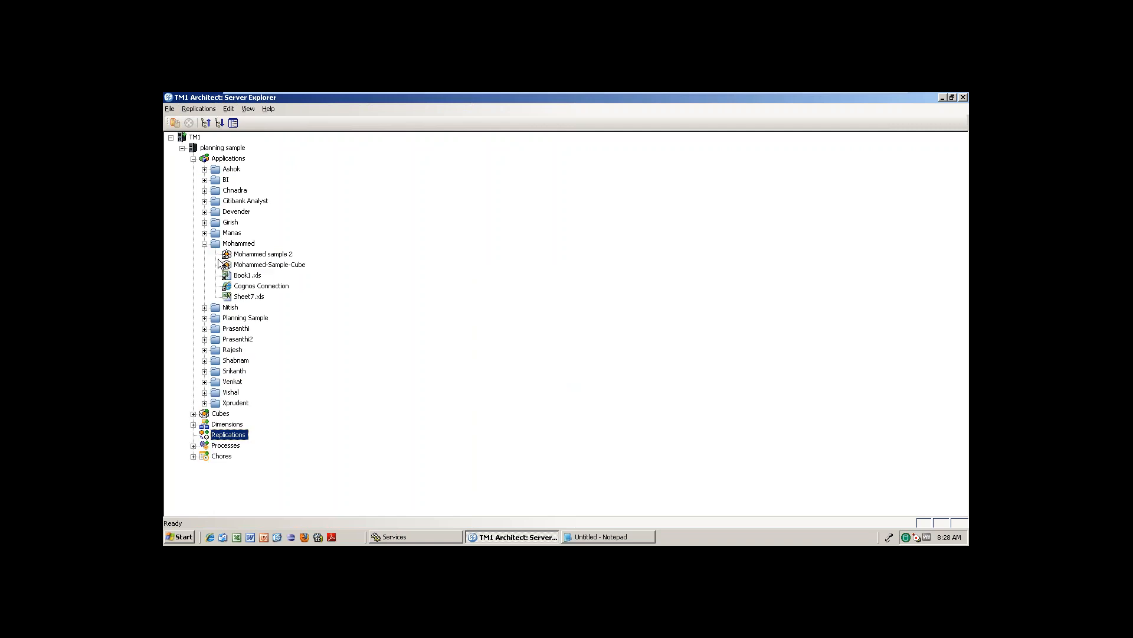
left_click(204, 244)
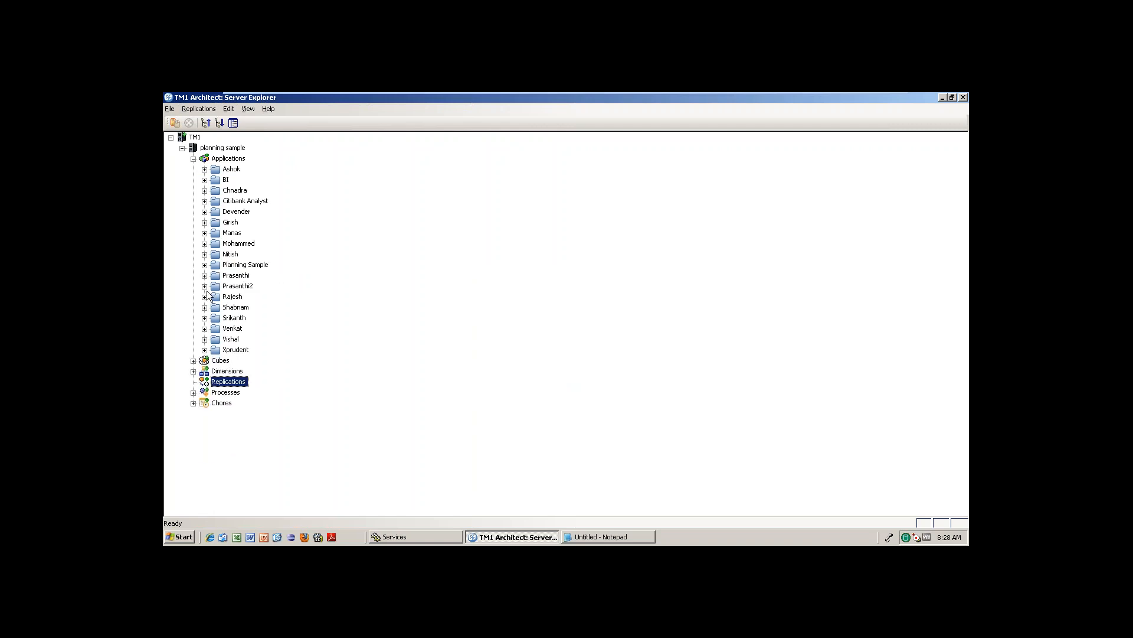
left_click(193, 360)
left_click(239, 275)
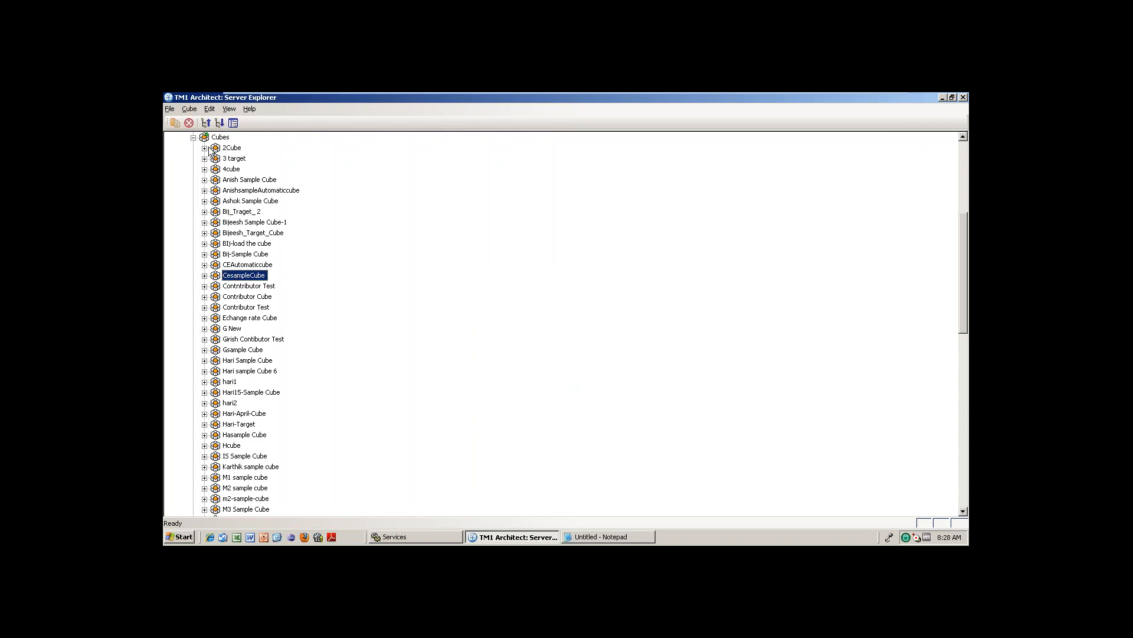
left_click(193, 137)
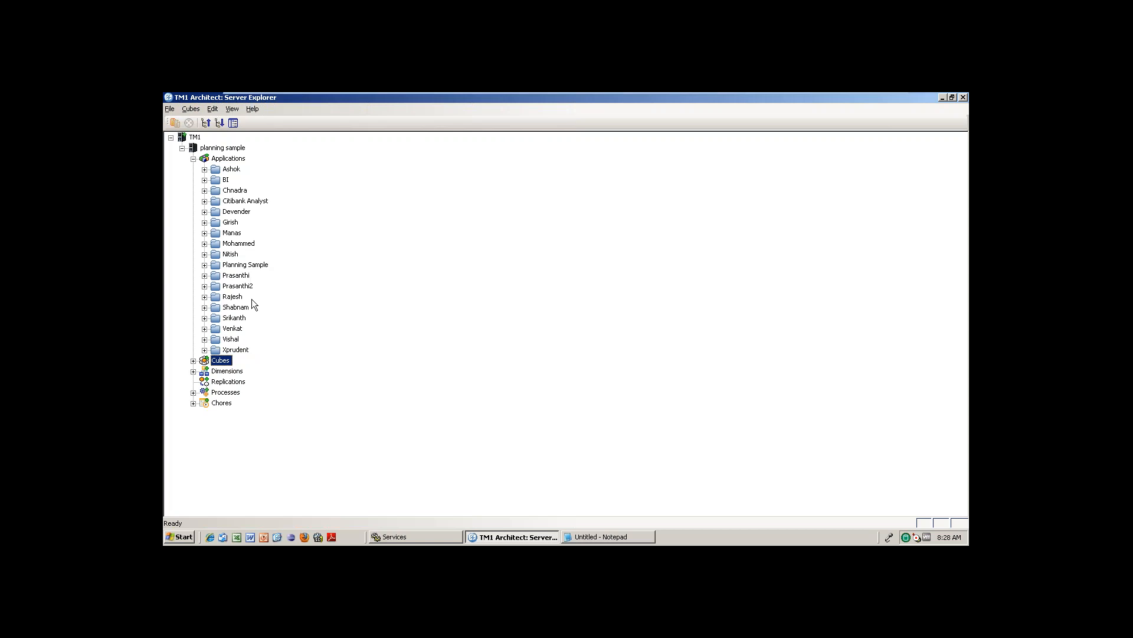
left_click(193, 361)
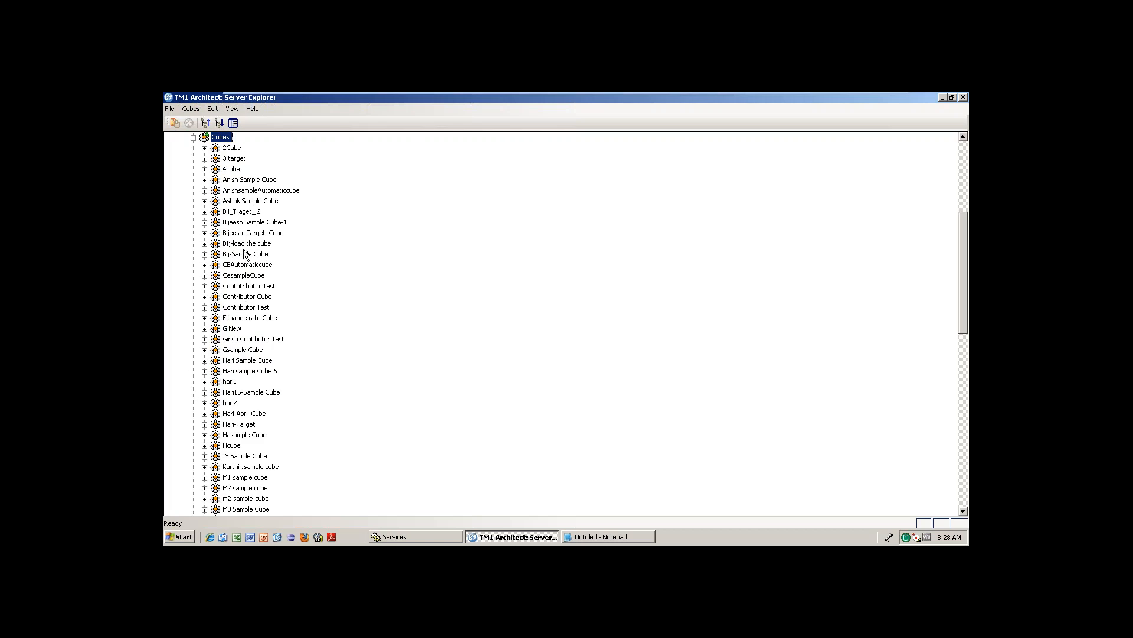
left_click(193, 137)
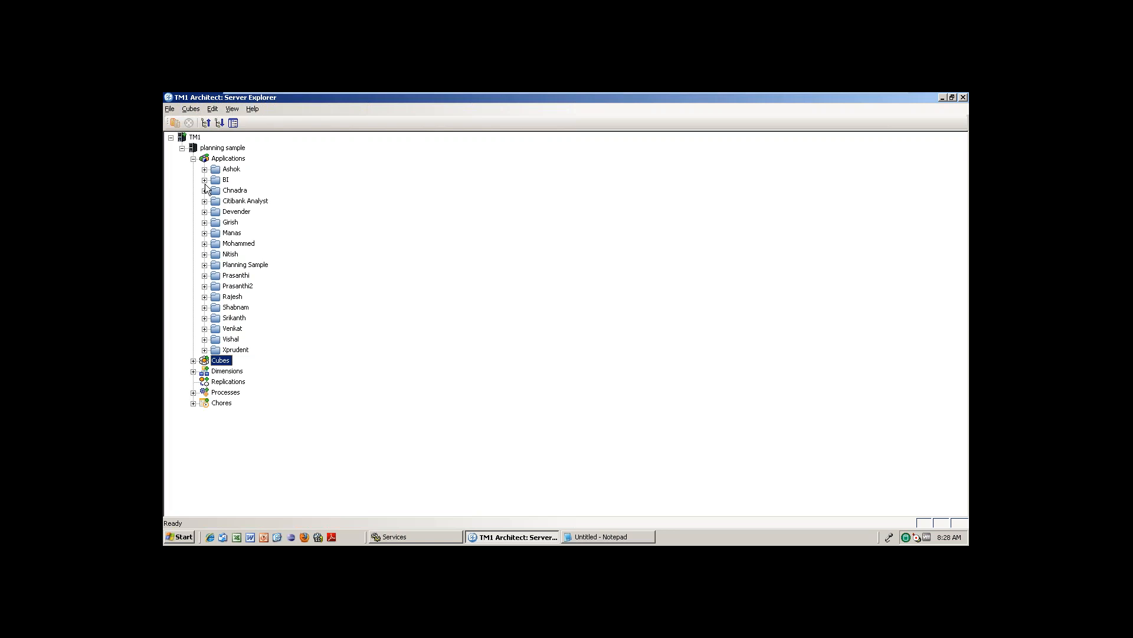
left_click(205, 180)
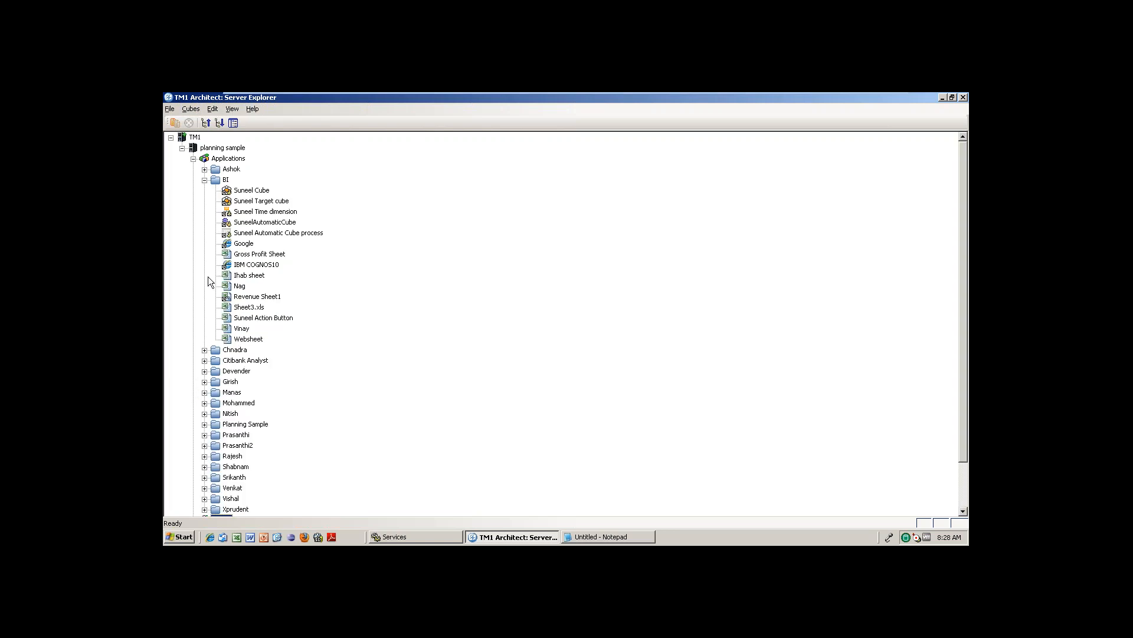
left_click(204, 350)
left_click(204, 349)
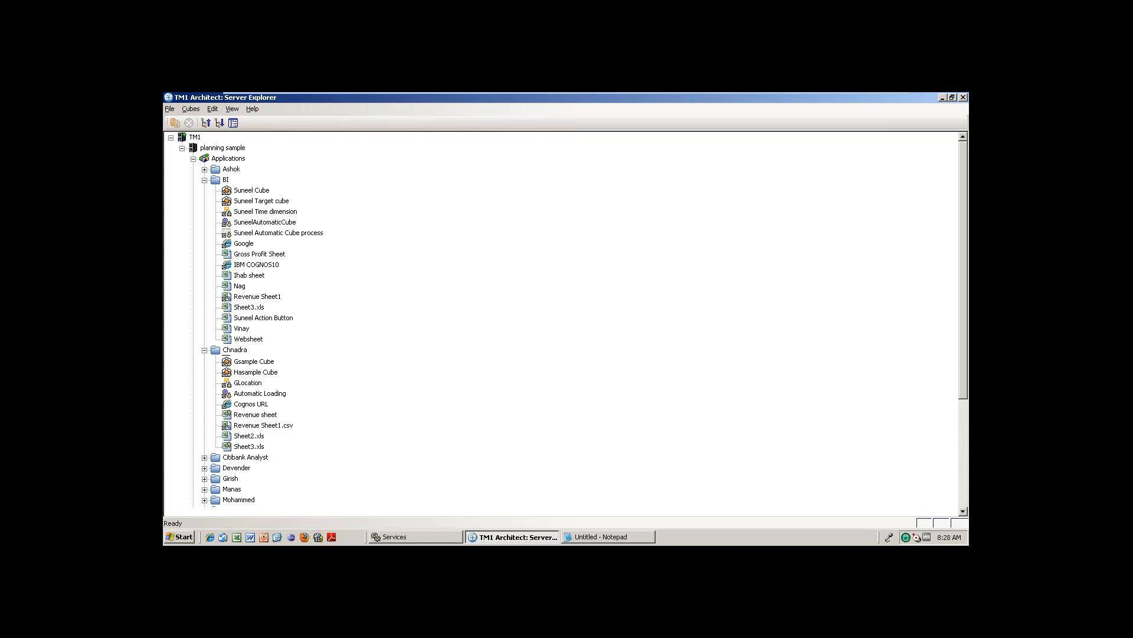
left_click(204, 180)
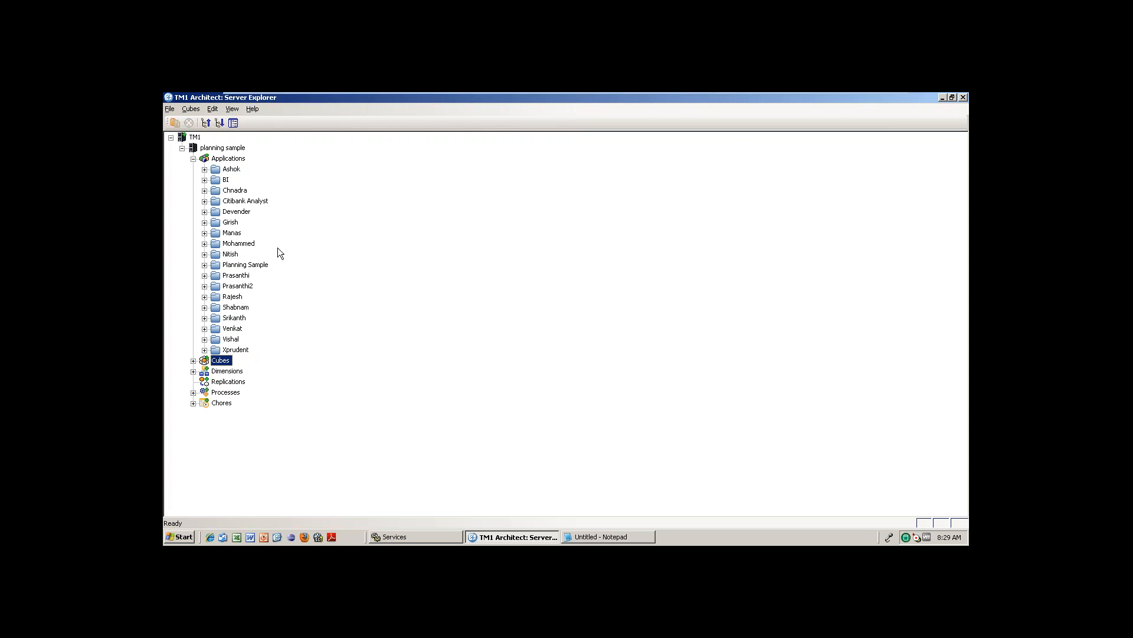
Expand the Citibank Analyst folder and the Cubes list, selecting BIj-load the cube.
left_click(226, 180)
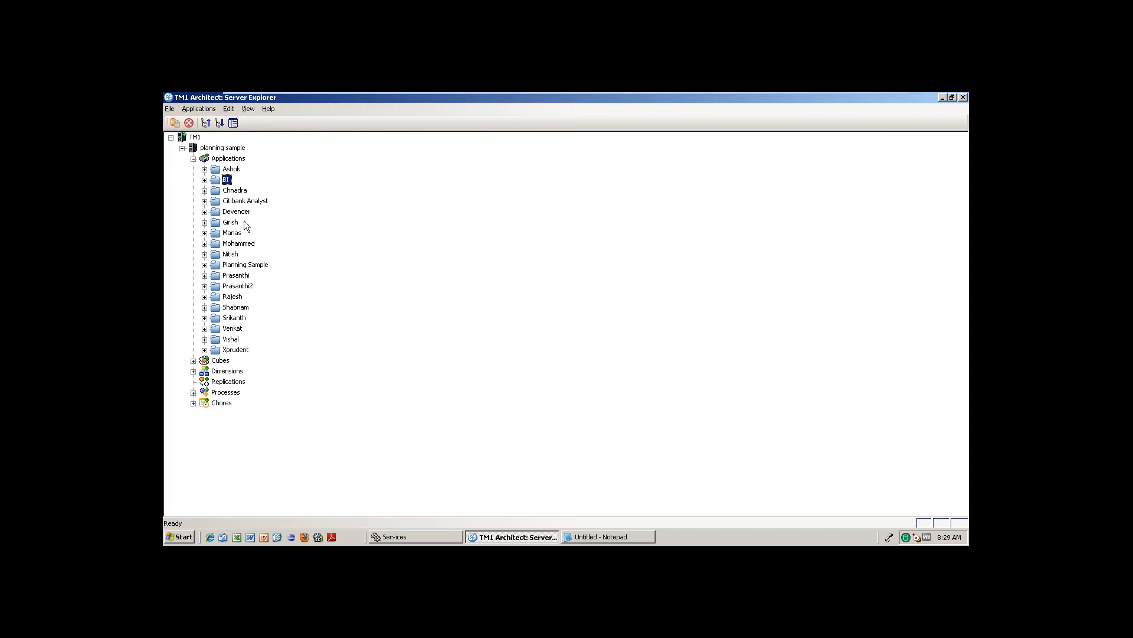
left_click(242, 201)
left_click(204, 201)
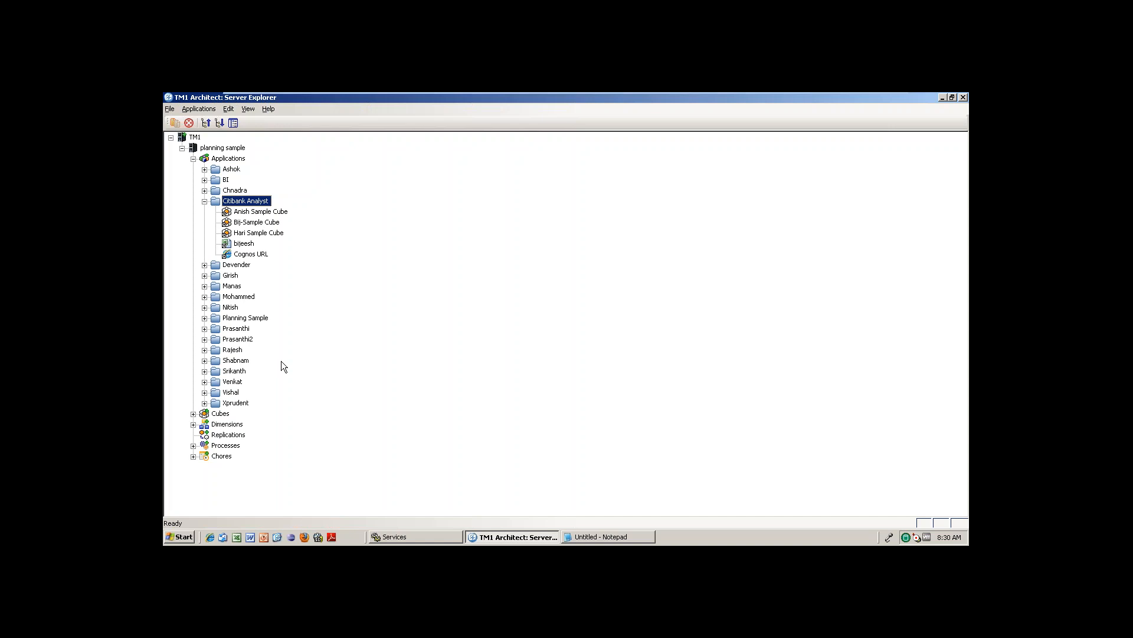
left_click(193, 414)
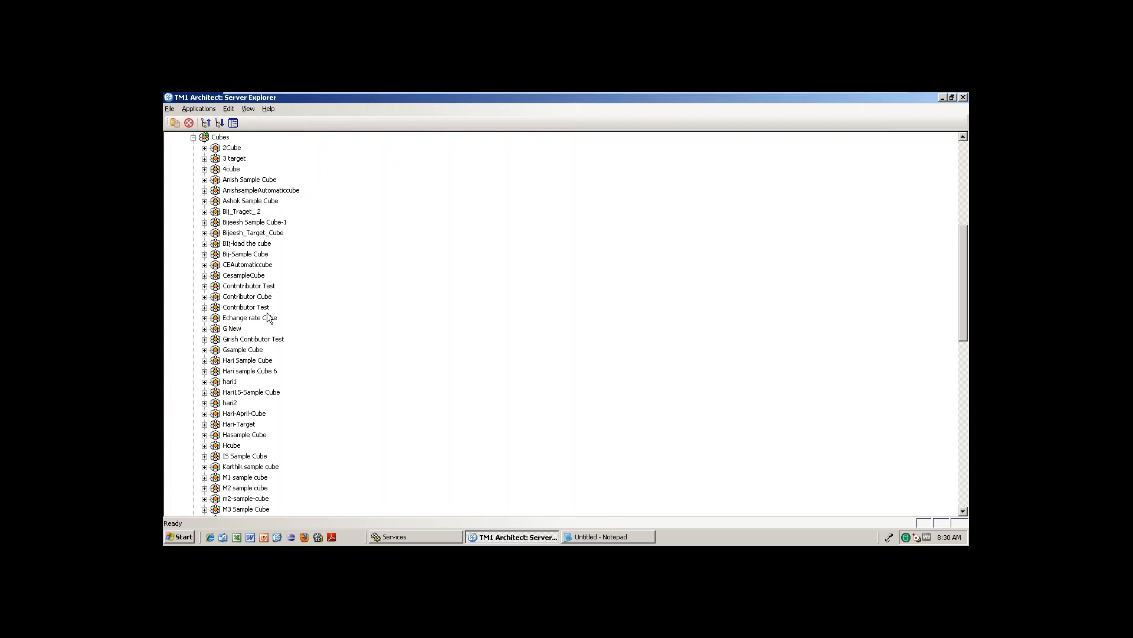
left_click(247, 244)
Inspect BIj-load the cube's context actions, including Security, then collapse the Cubes list.
right_click(240, 245)
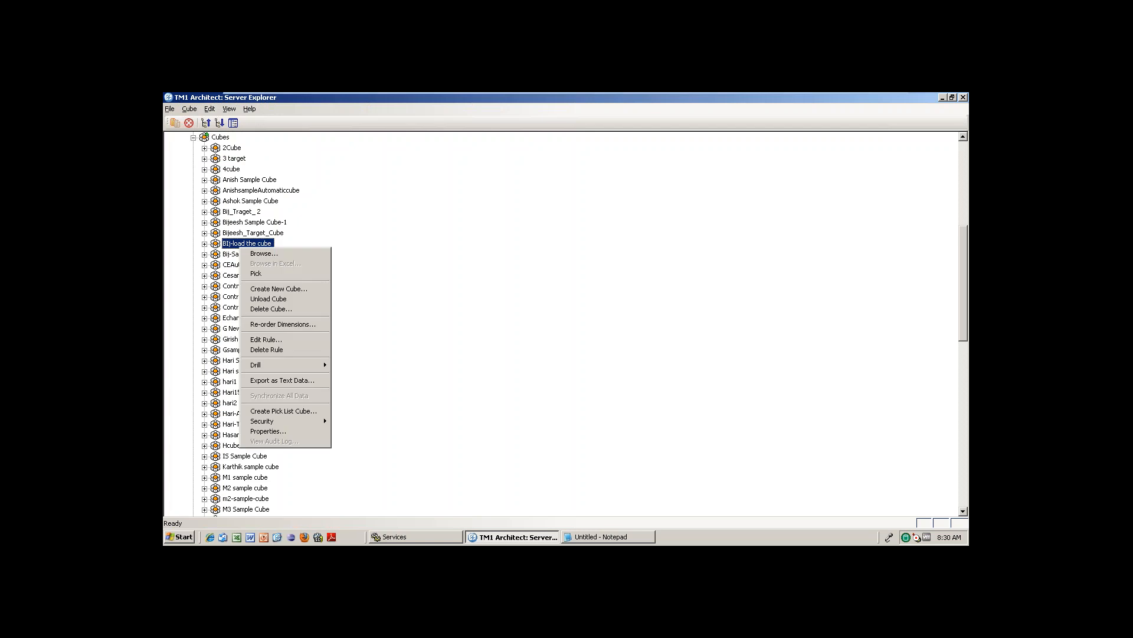
mouse_move(279, 425)
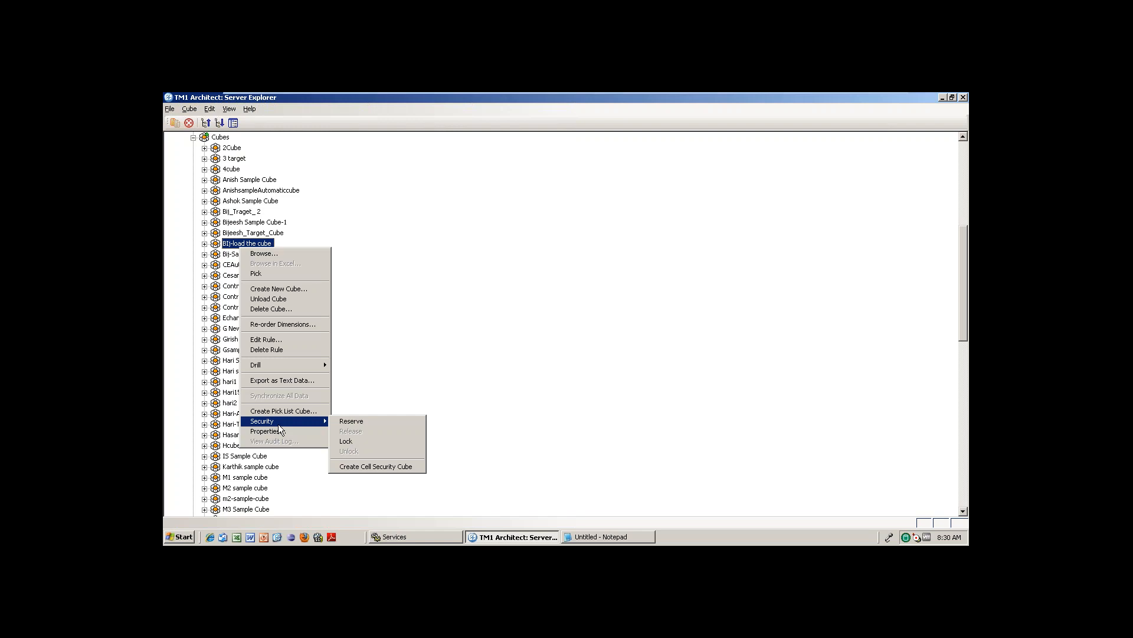
left_click(399, 249)
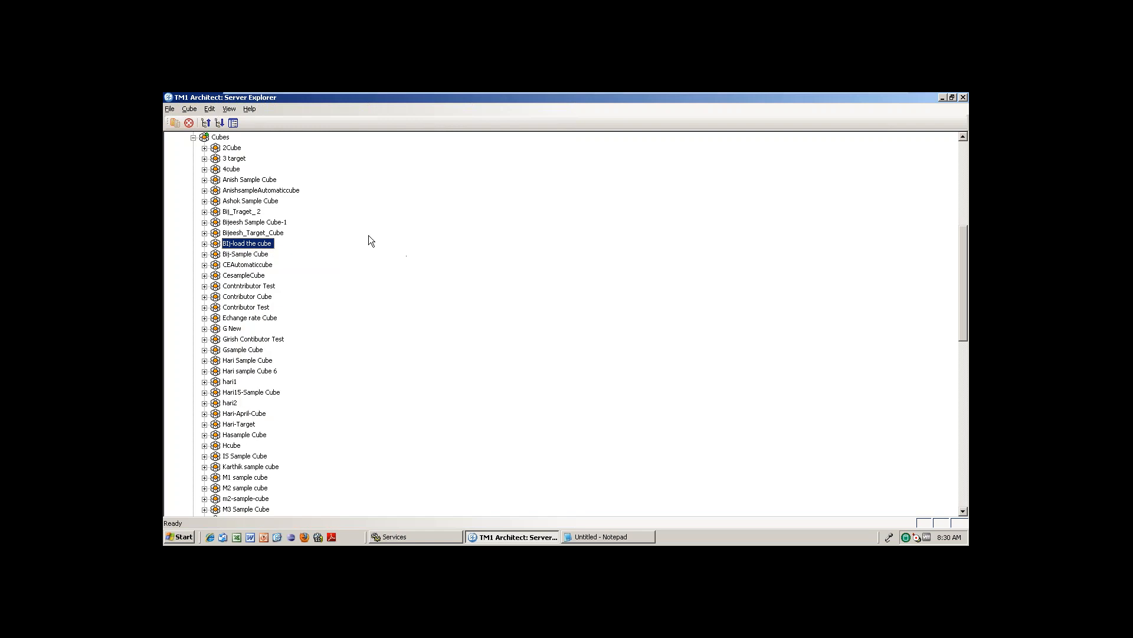
left_click(194, 138)
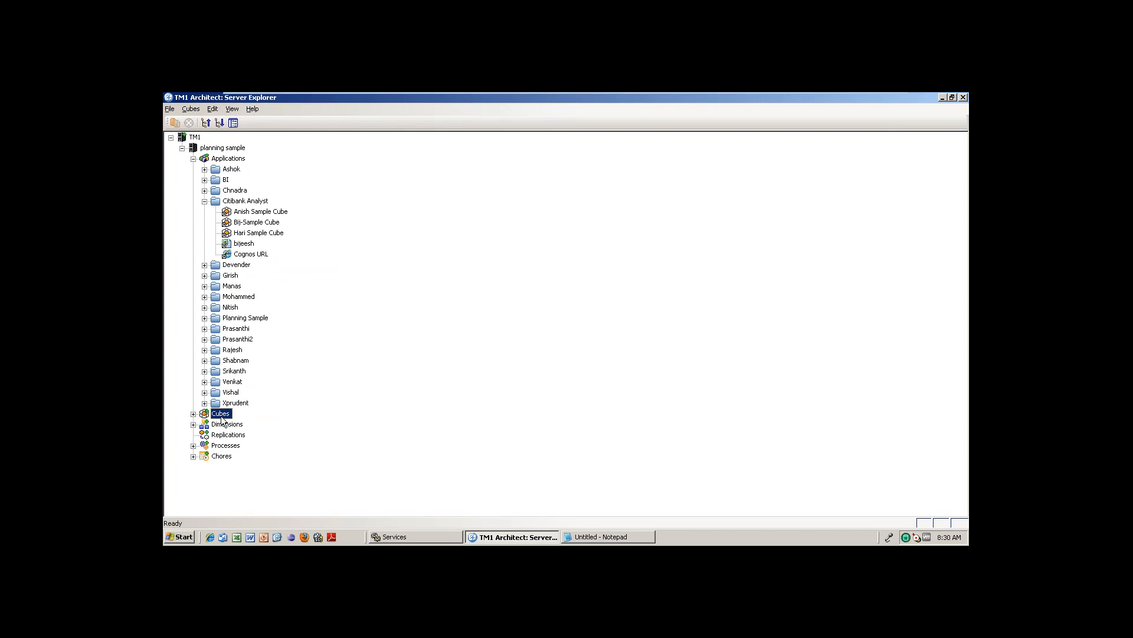
Re-expand the Cubes list and select Gsample Cube.
left_click(193, 414)
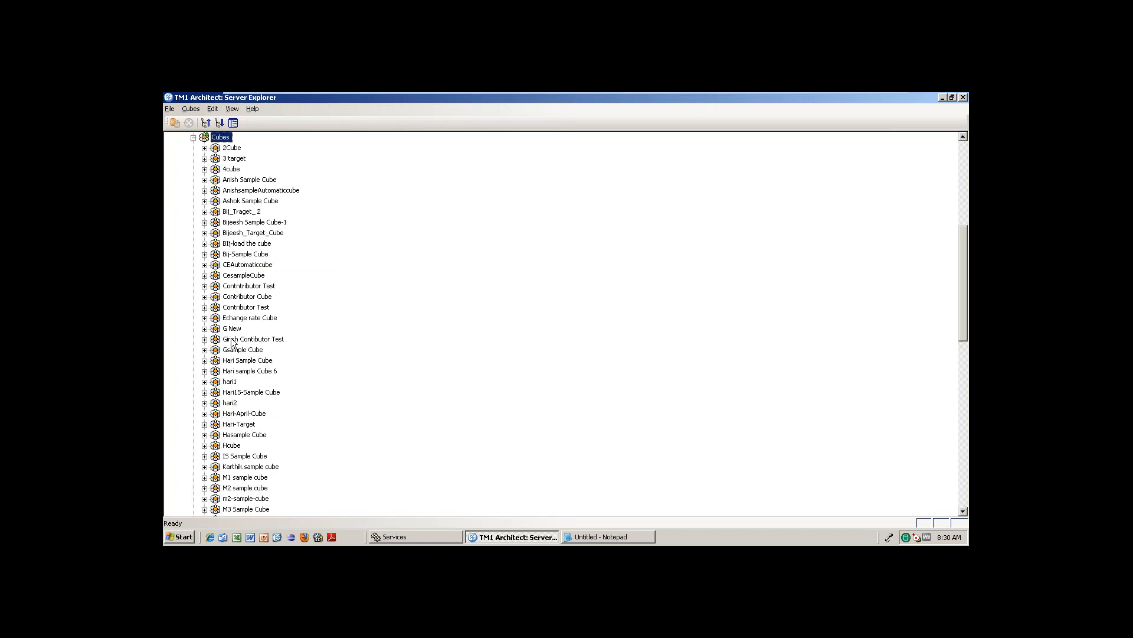
left_click(193, 138)
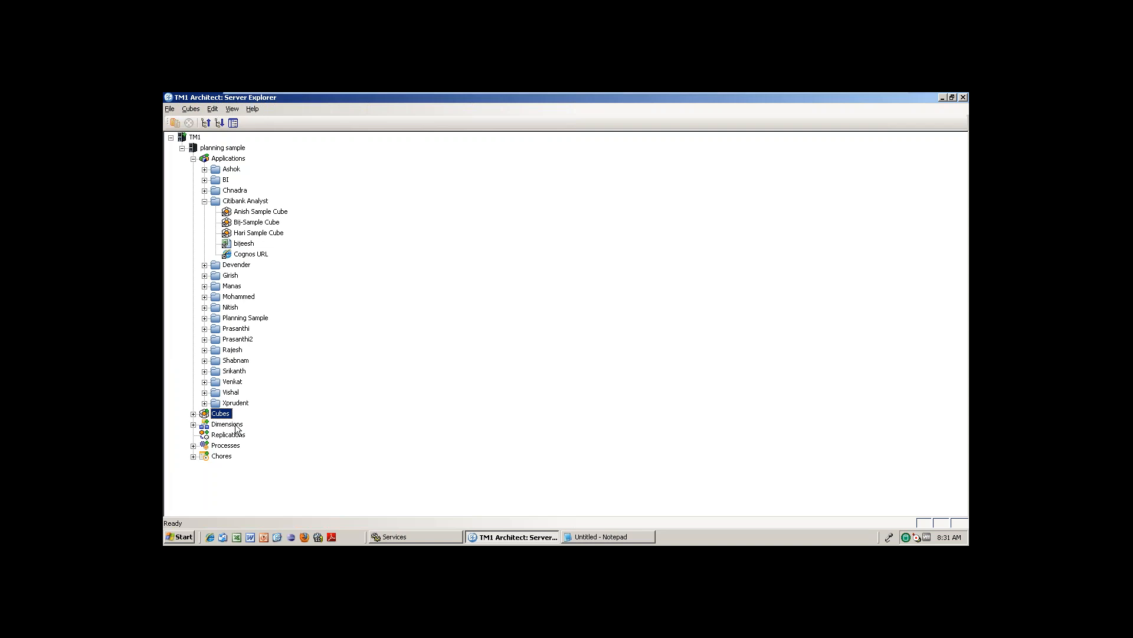
left_click(193, 414)
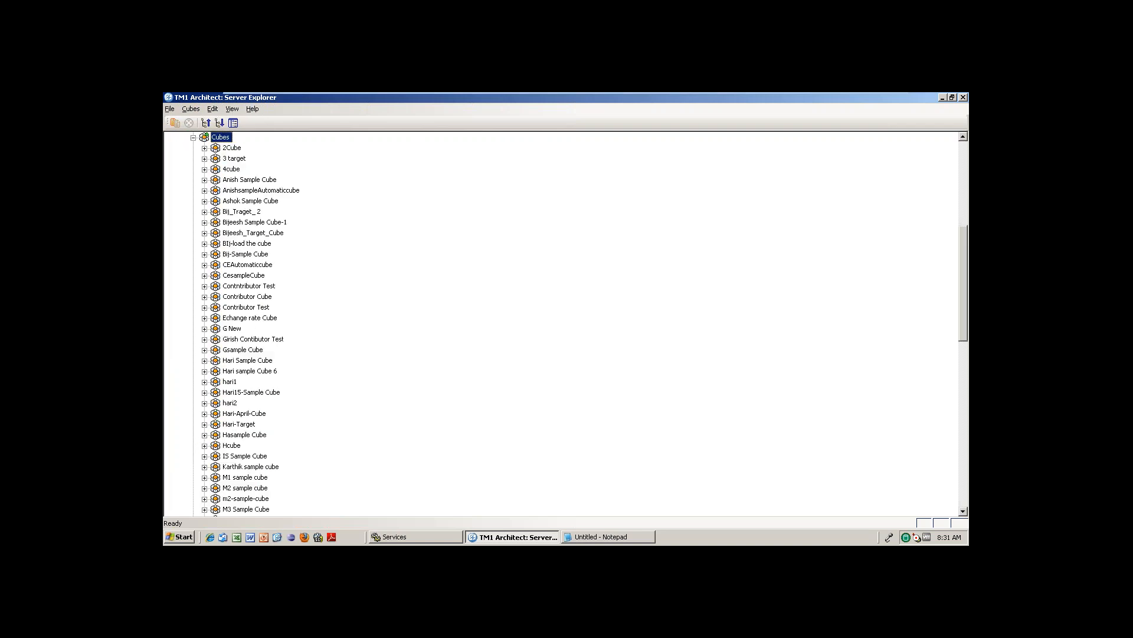
left_click(240, 350)
right_click(240, 350)
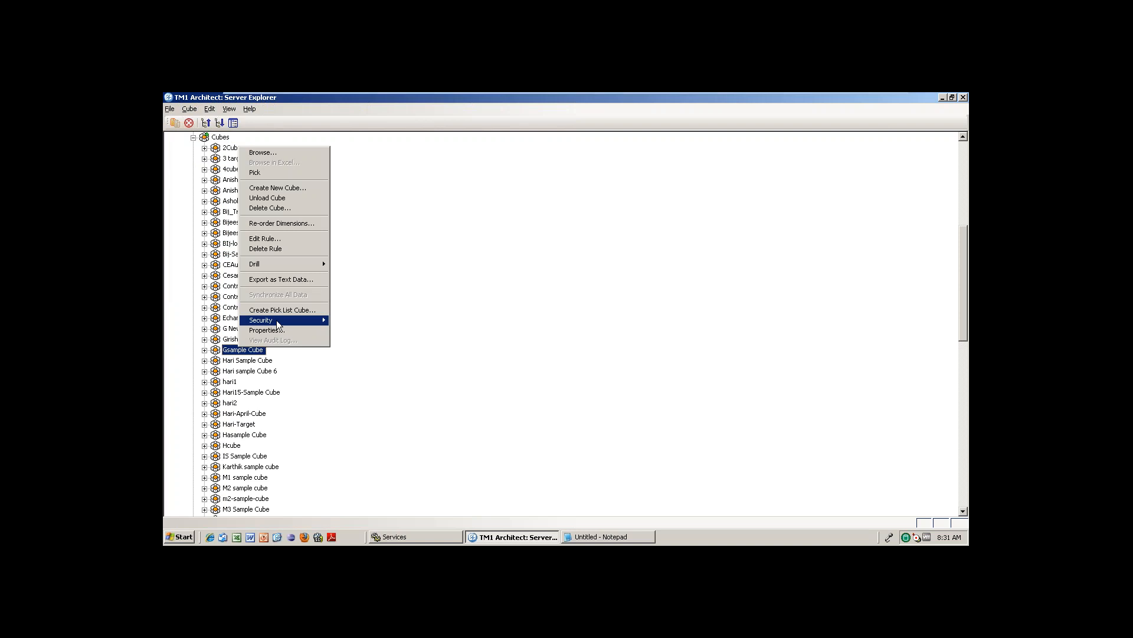
mouse_move(278, 322)
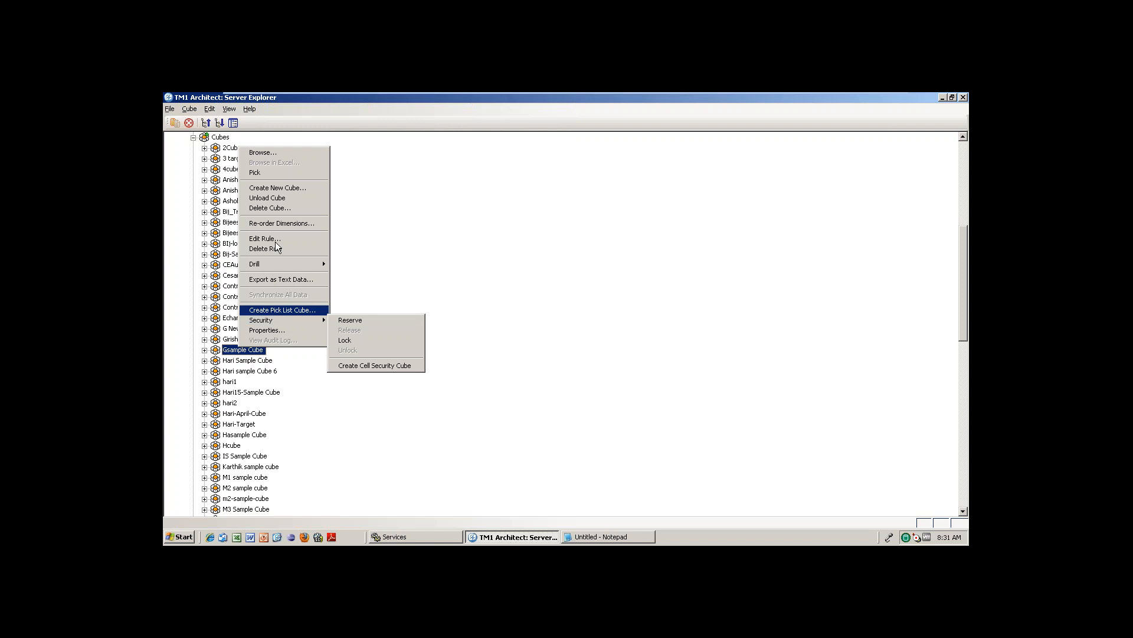
left_click(394, 179)
left_click(230, 110)
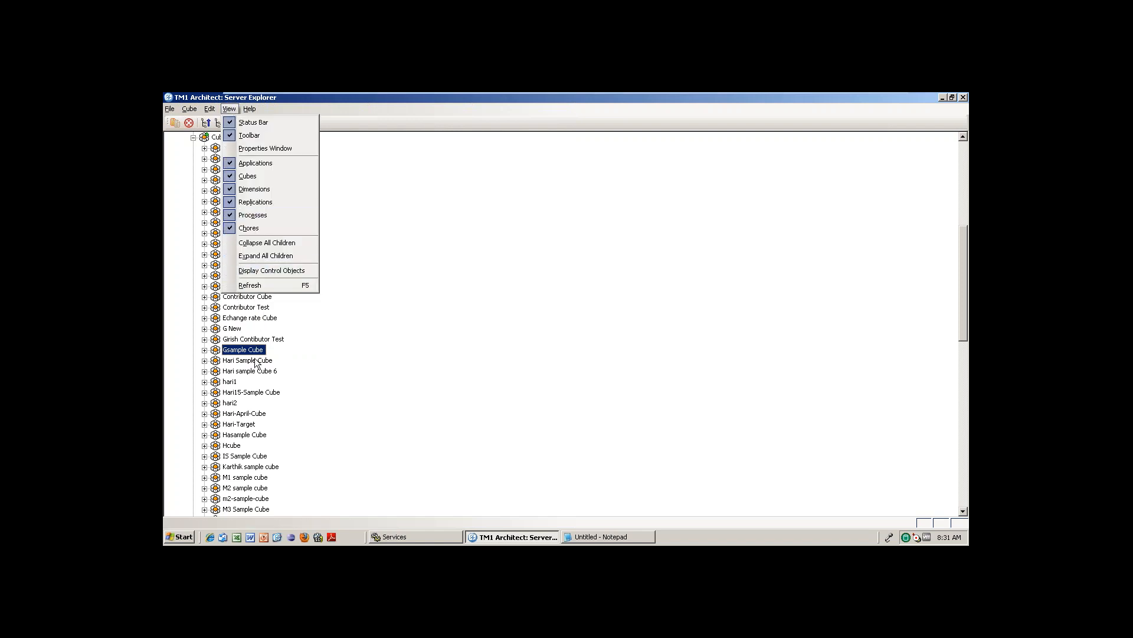
left_click(254, 353)
right_click(254, 353)
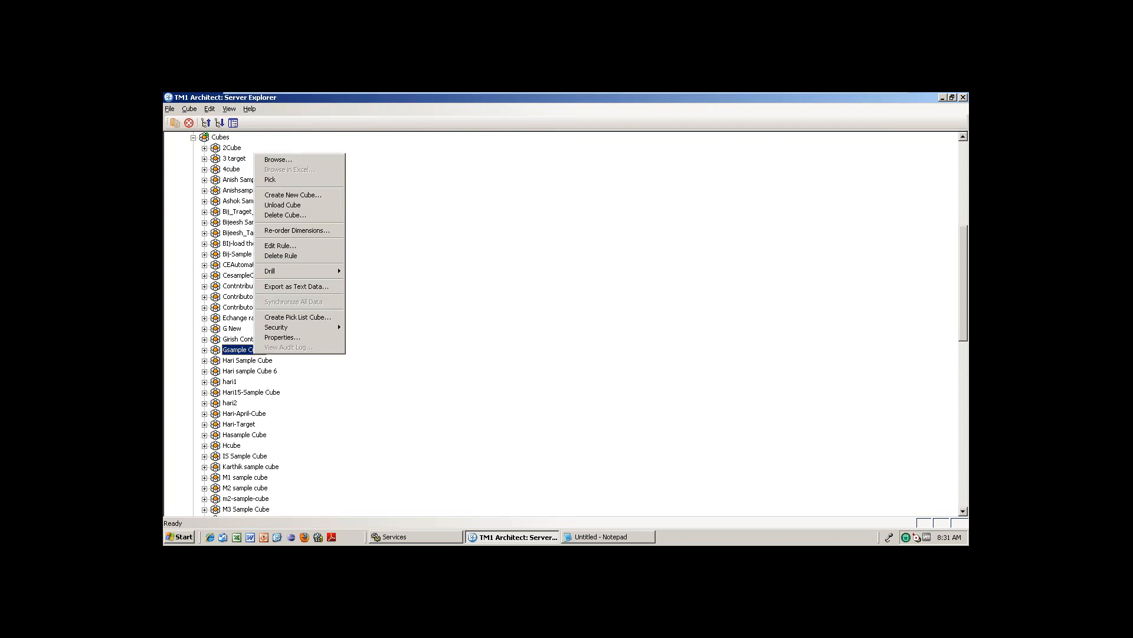
left_click(414, 289)
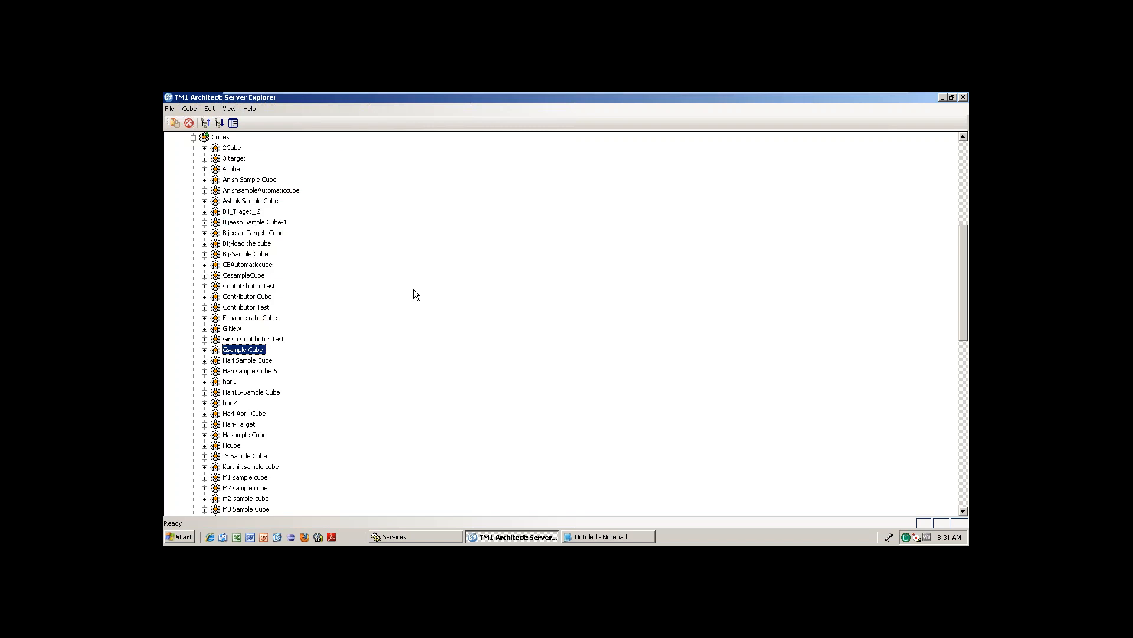
left_click(965, 161)
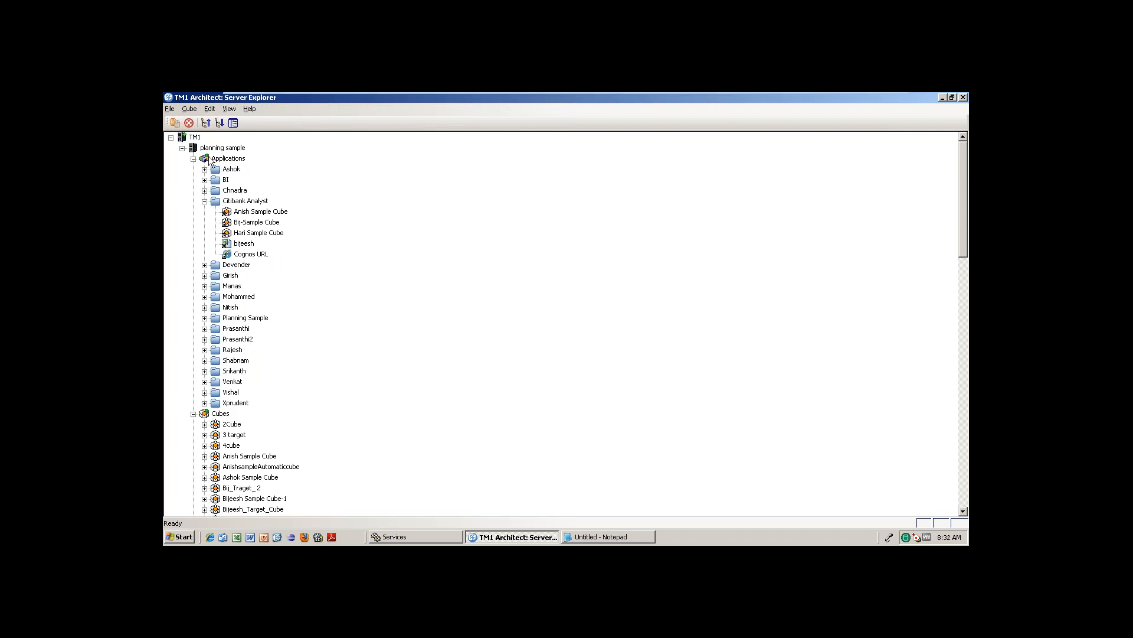
Collapse Applications and Cubes, review the Dimensions list, then collapse Dimensions.
left_click(193, 158)
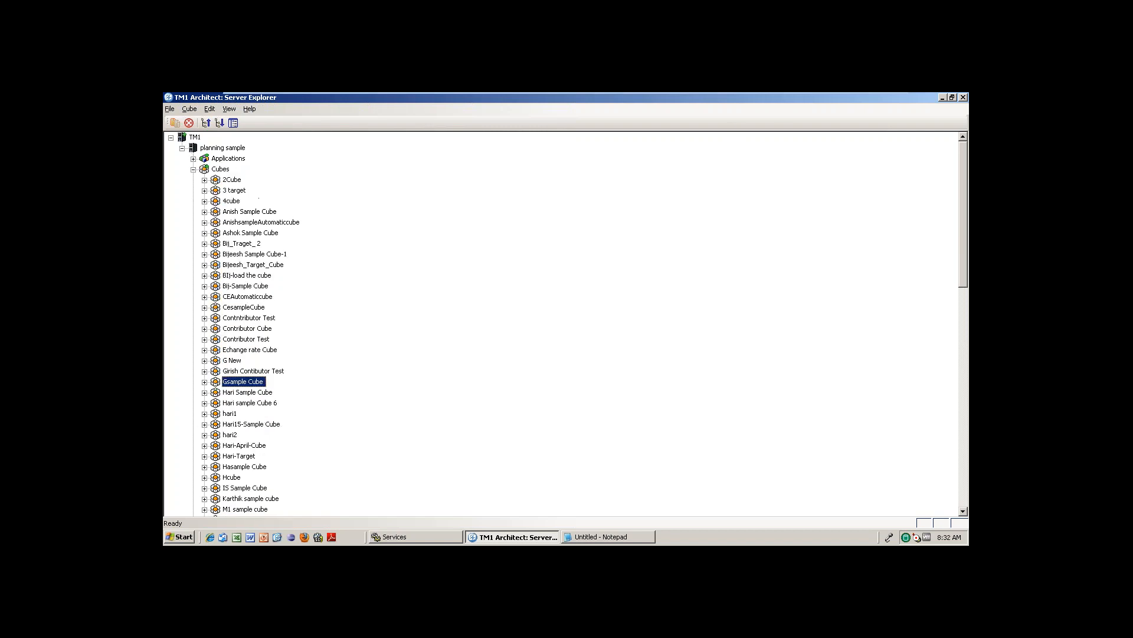
left_click(193, 168)
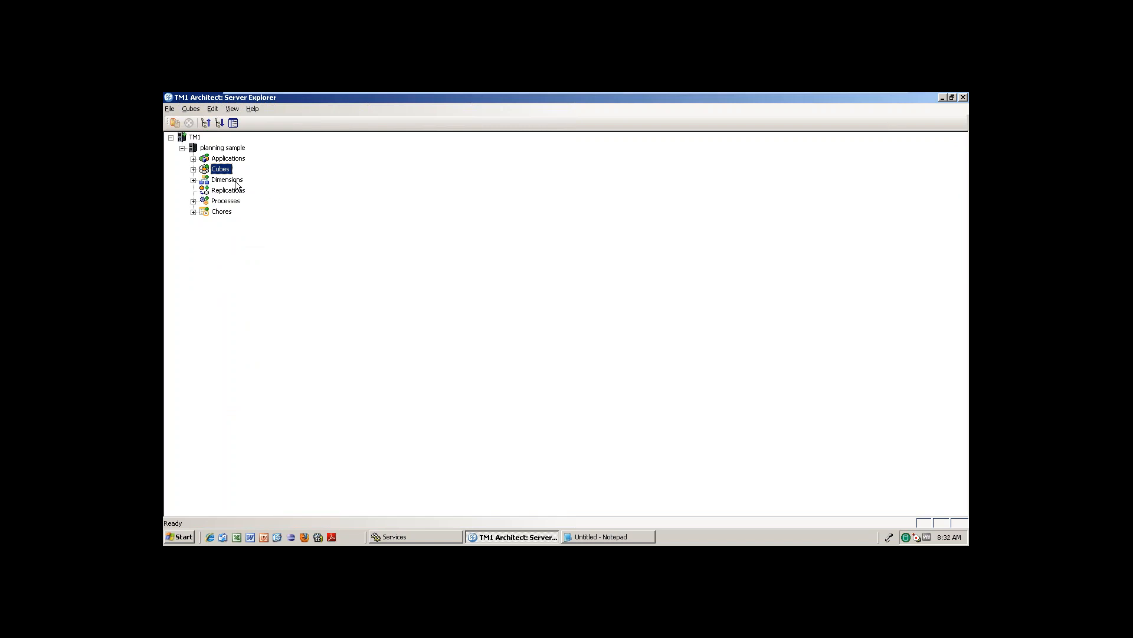
left_click(193, 180)
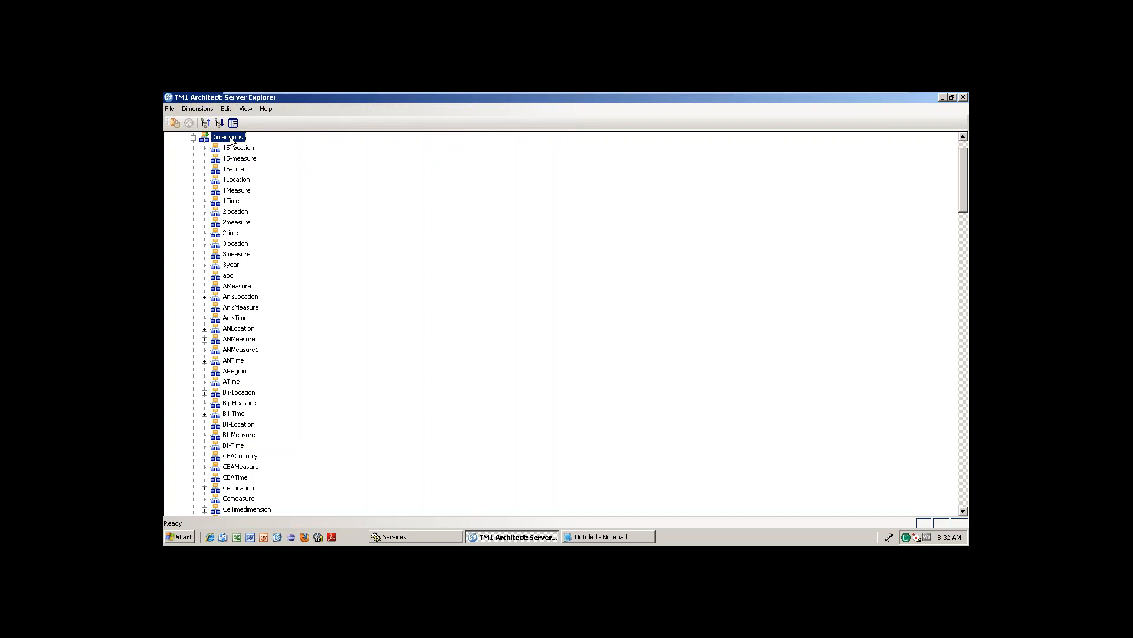
left_click(193, 137)
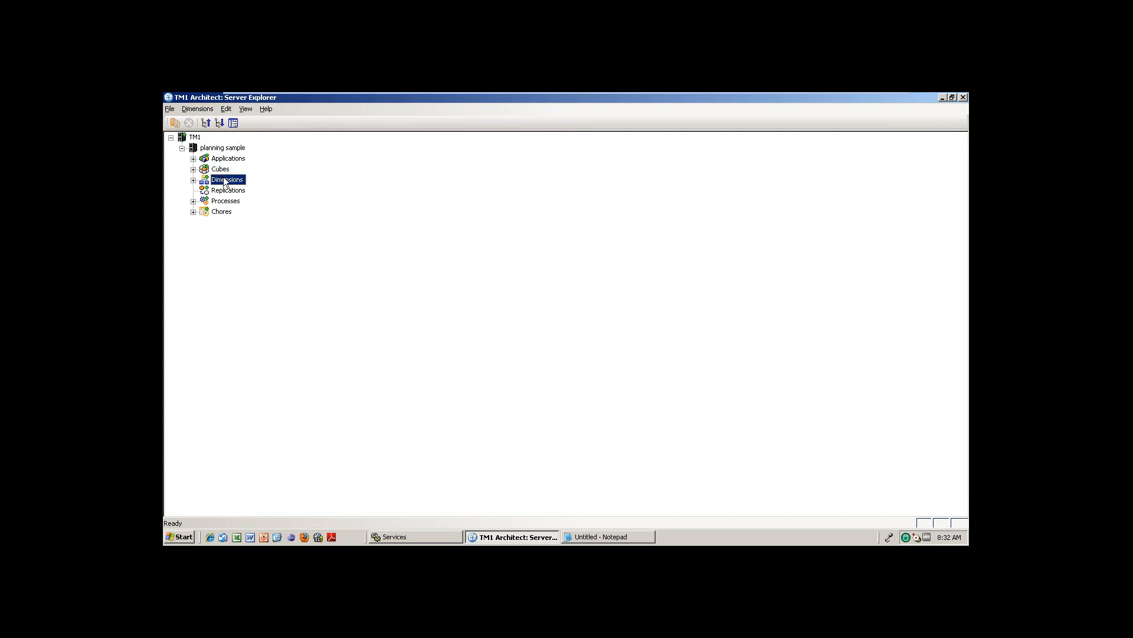
Create a new dimension from the Dimensions folder's context menu and look over its Dimension and Edit menus.
right_click(230, 185)
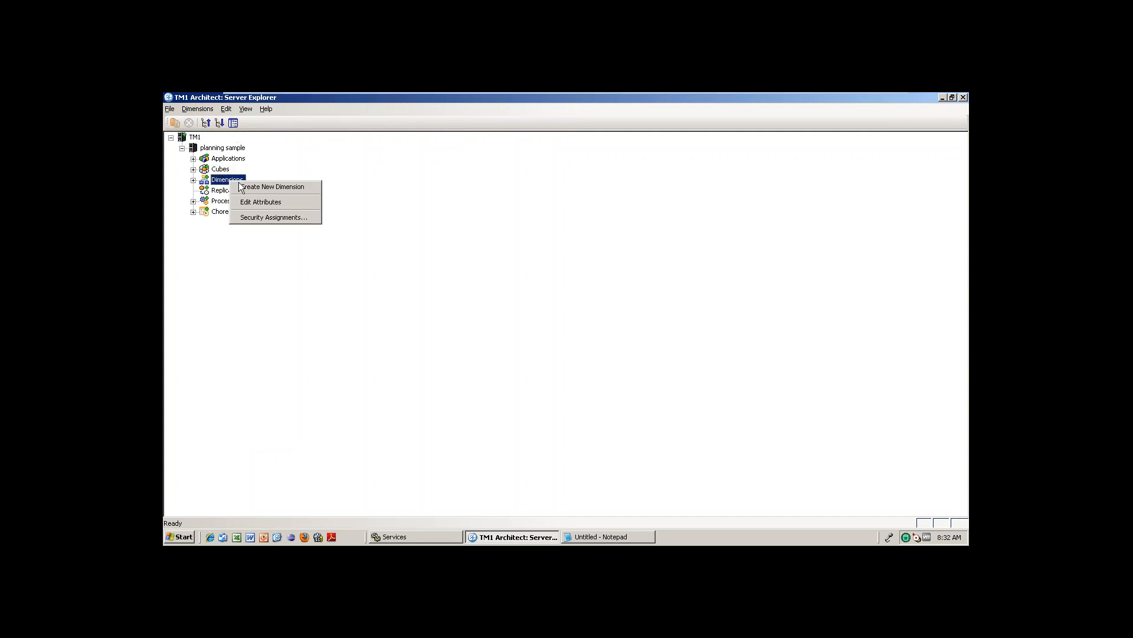
left_click(257, 187)
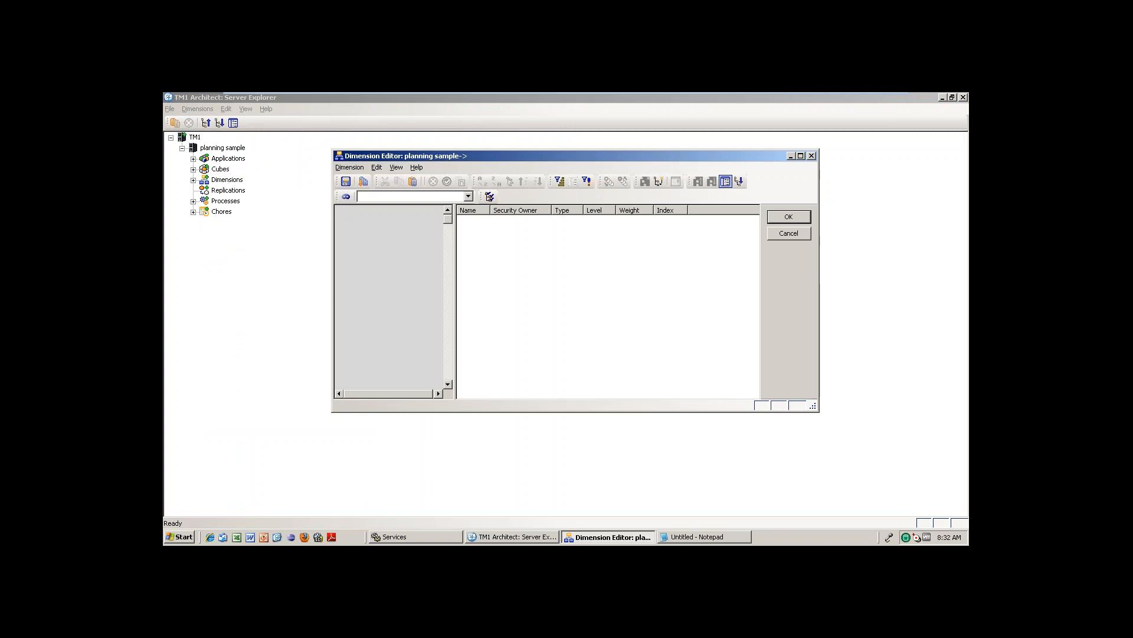
left_click(348, 167)
left_click(389, 246)
left_click(376, 167)
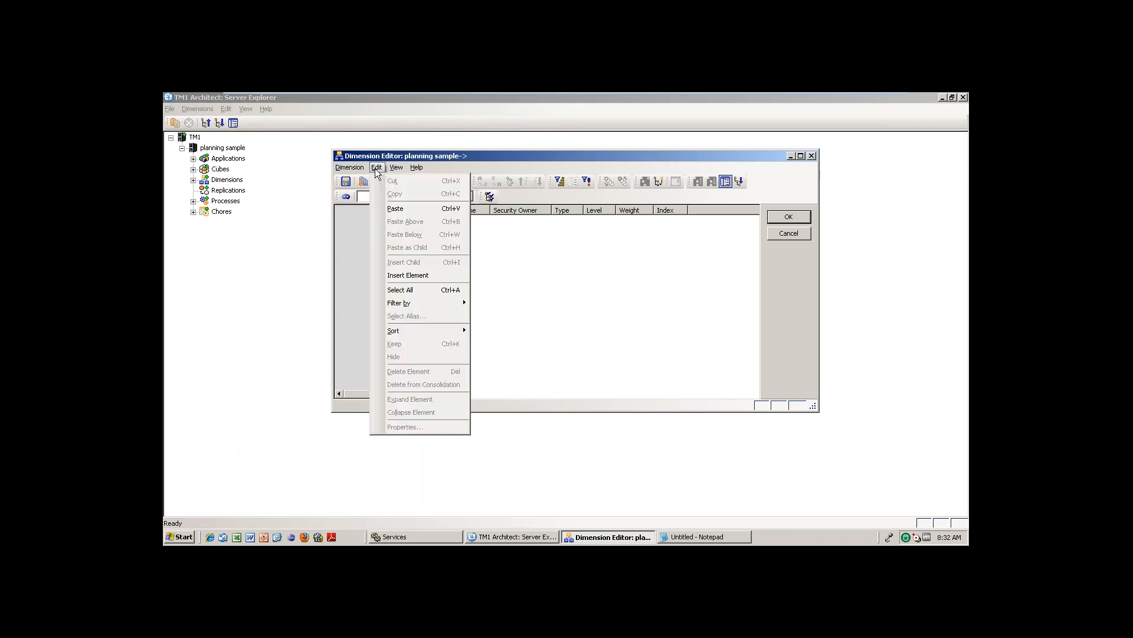
Insert elements World, India, Aus and US into the new dimension.
left_click(422, 275)
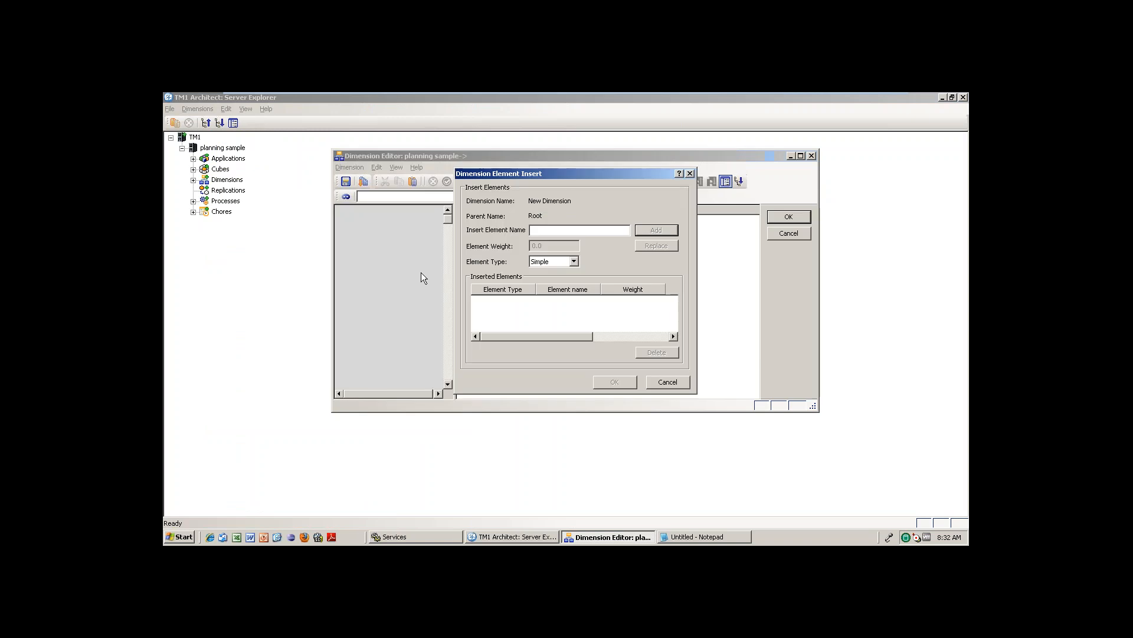
type("World")
left_click(673, 230)
left_click(557, 232)
type("India")
key("Return")
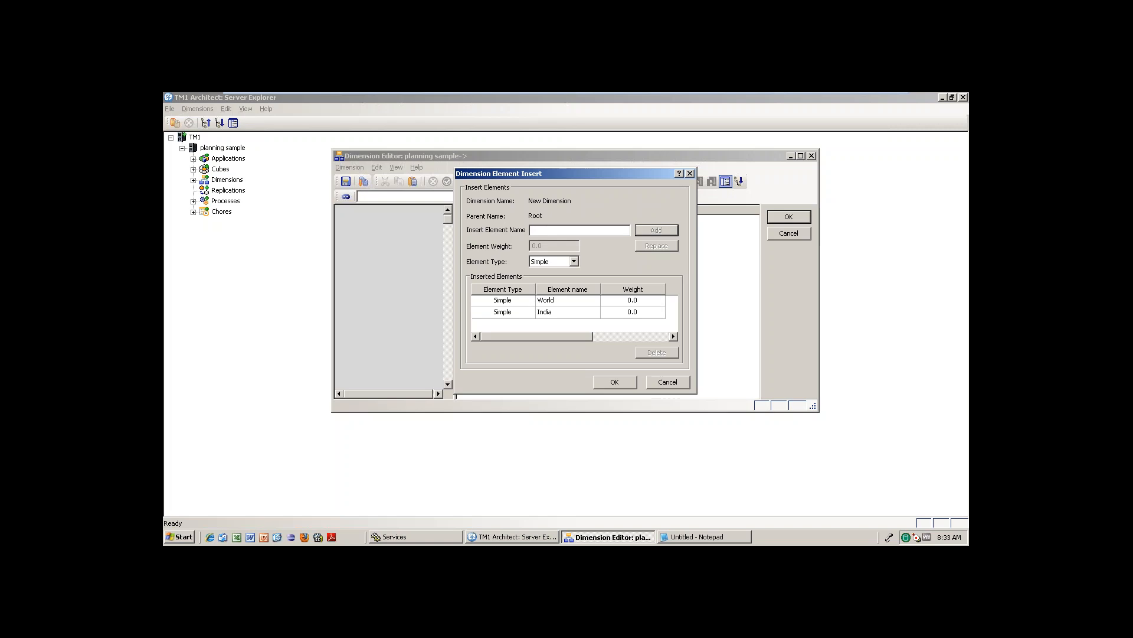
type("Aus")
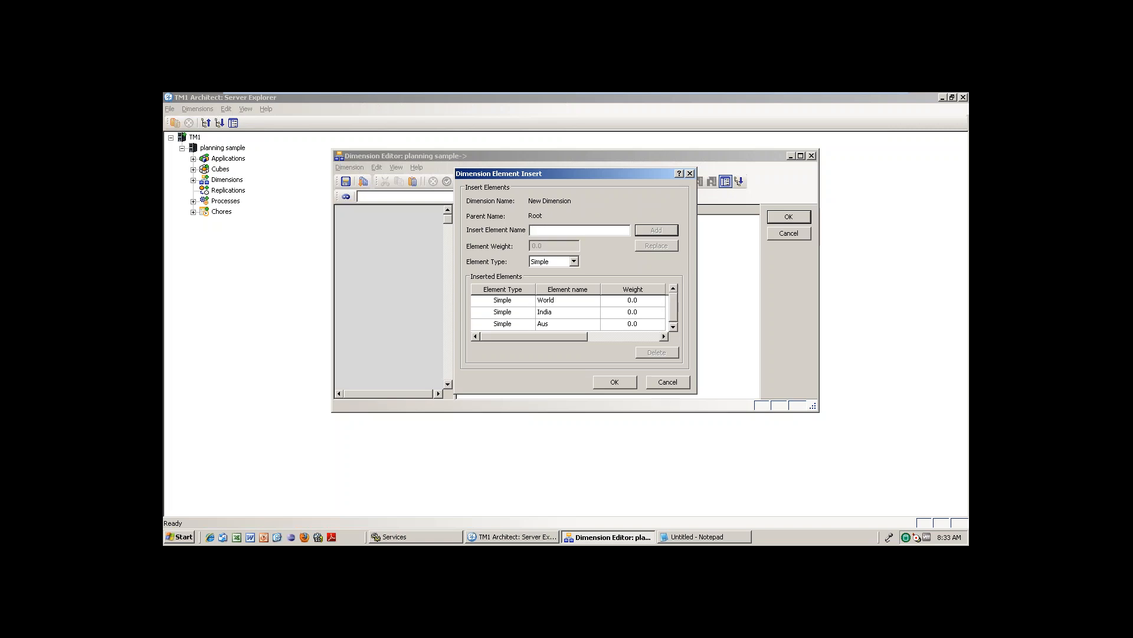
type("US")
key("Return")
Add elements AP, MP, CA, NJ, MB and SY and confirm the insertion.
type("AP")
key("Return")
type("MP")
key("Return")
type("CA")
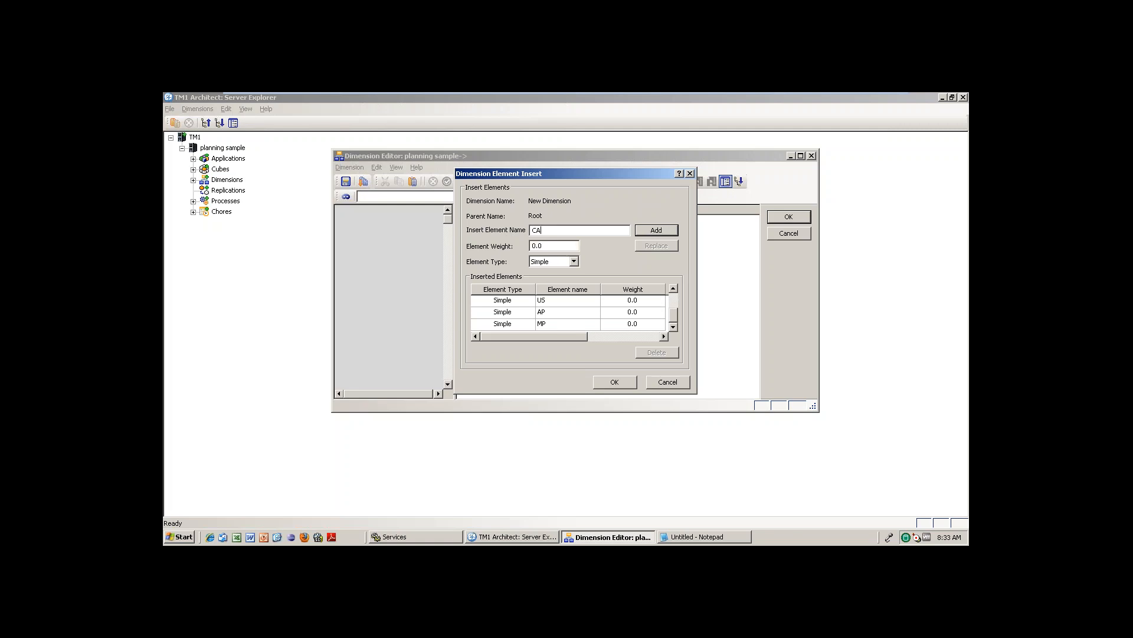
key("Return")
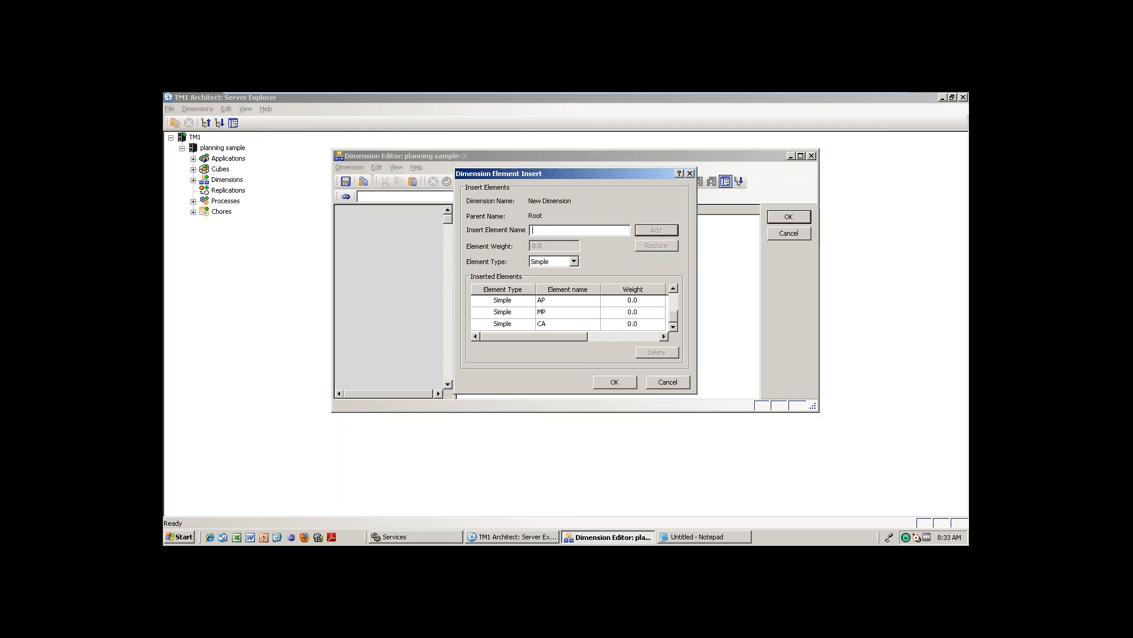
type("NJ")
key("Return")
type("MB")
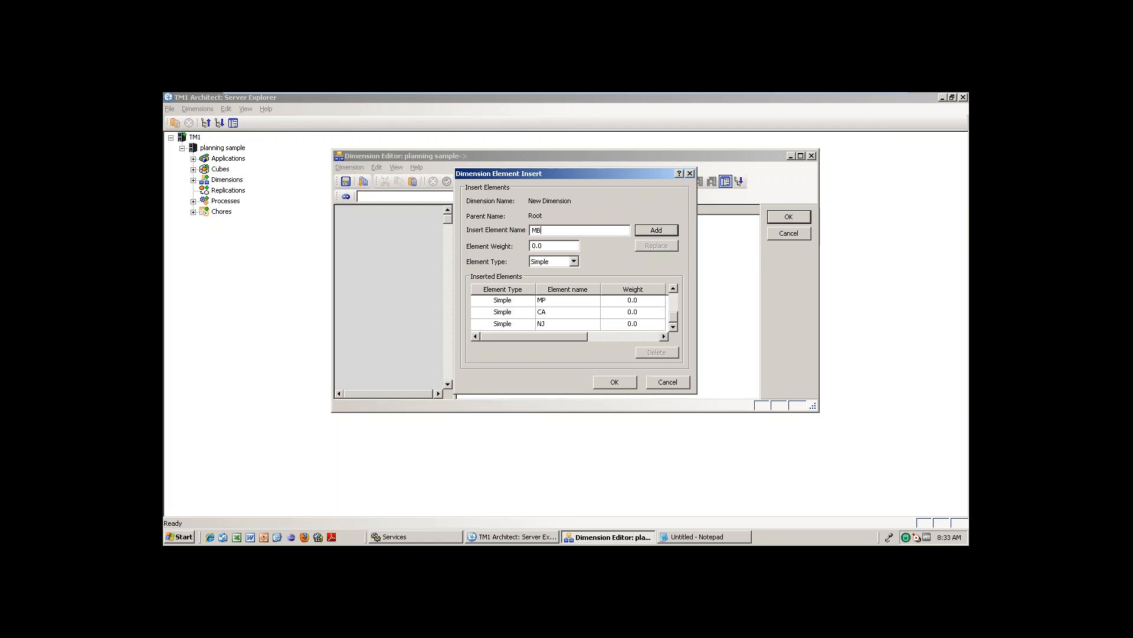
key("Return")
type("SY")
key("Return")
left_click(614, 383)
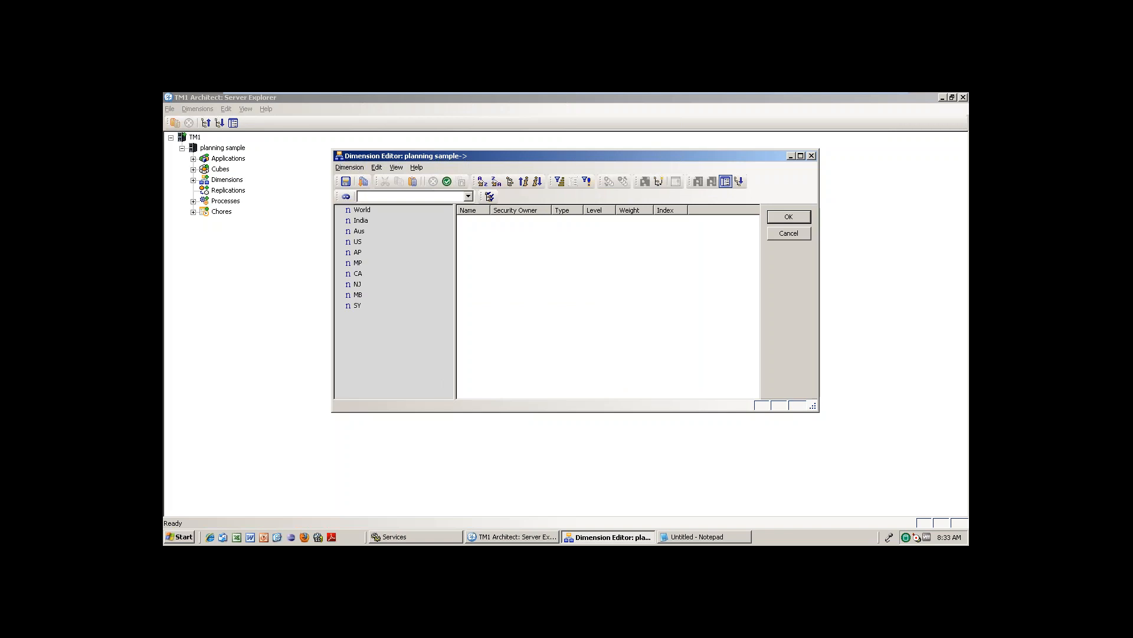
Cut India, Aus and US and paste them as children of World.
left_click(361, 220)
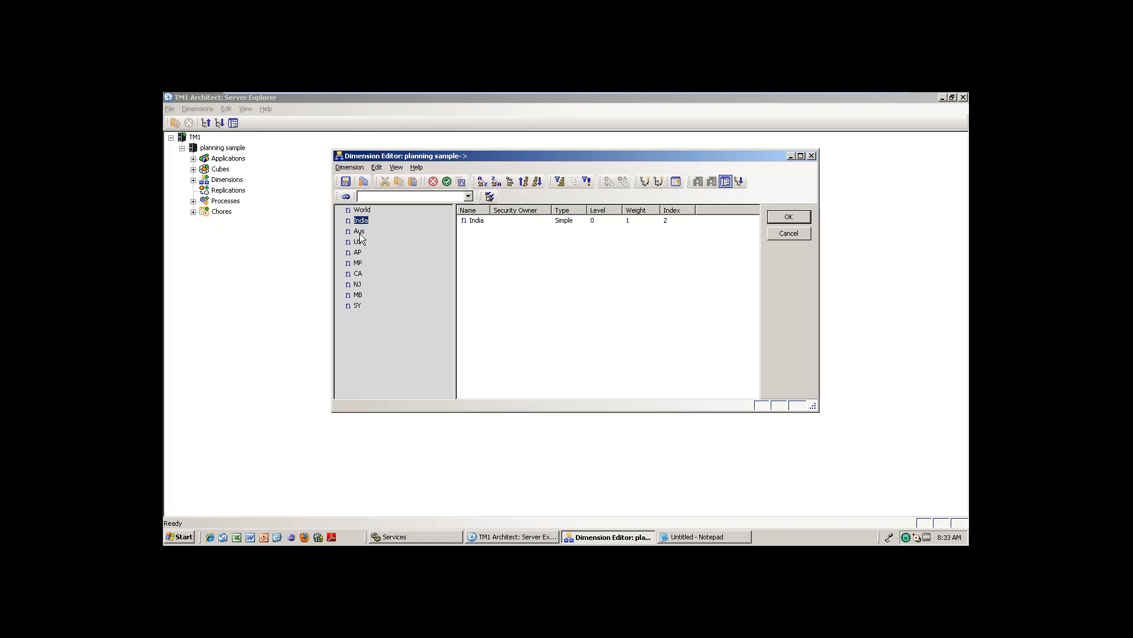
left_click(360, 232, "ctrl")
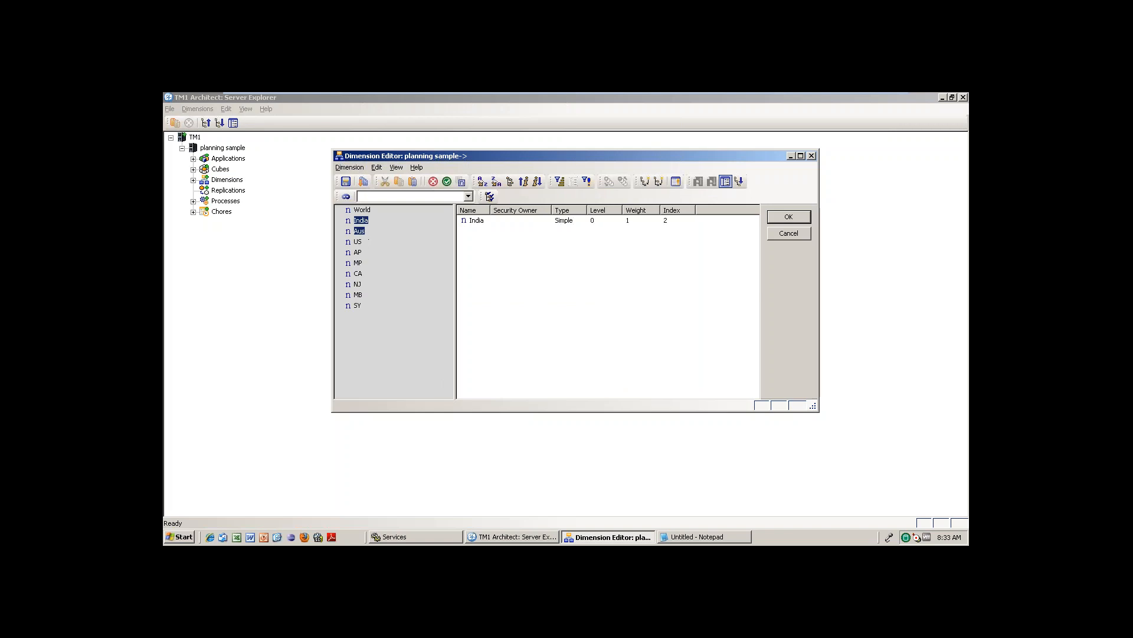
left_click(358, 242, "ctrl")
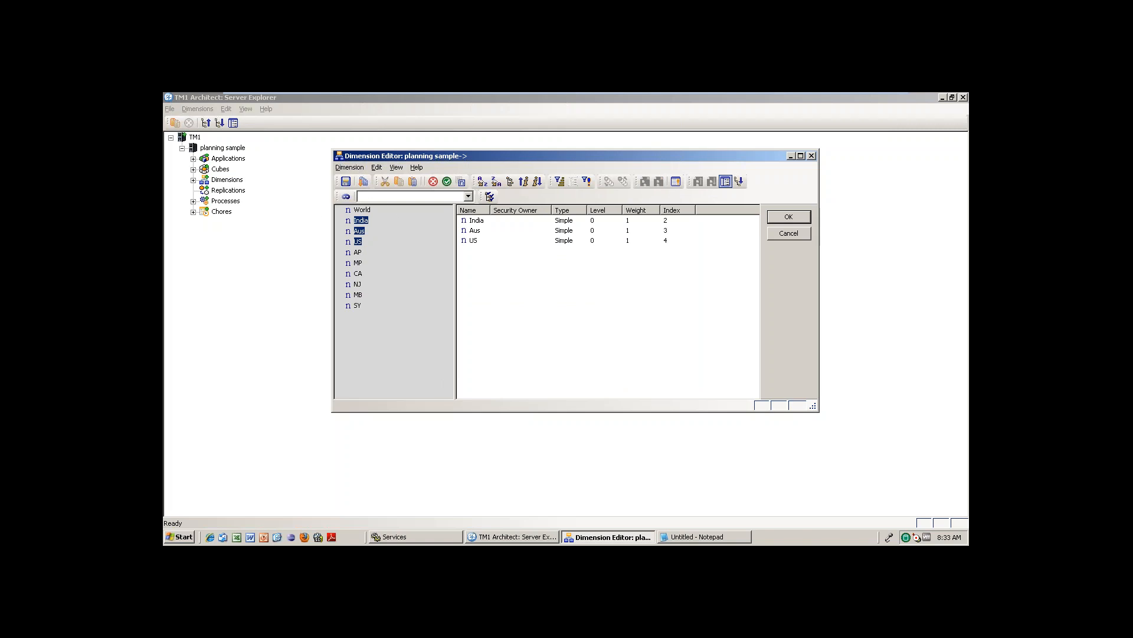
right_click(361, 244)
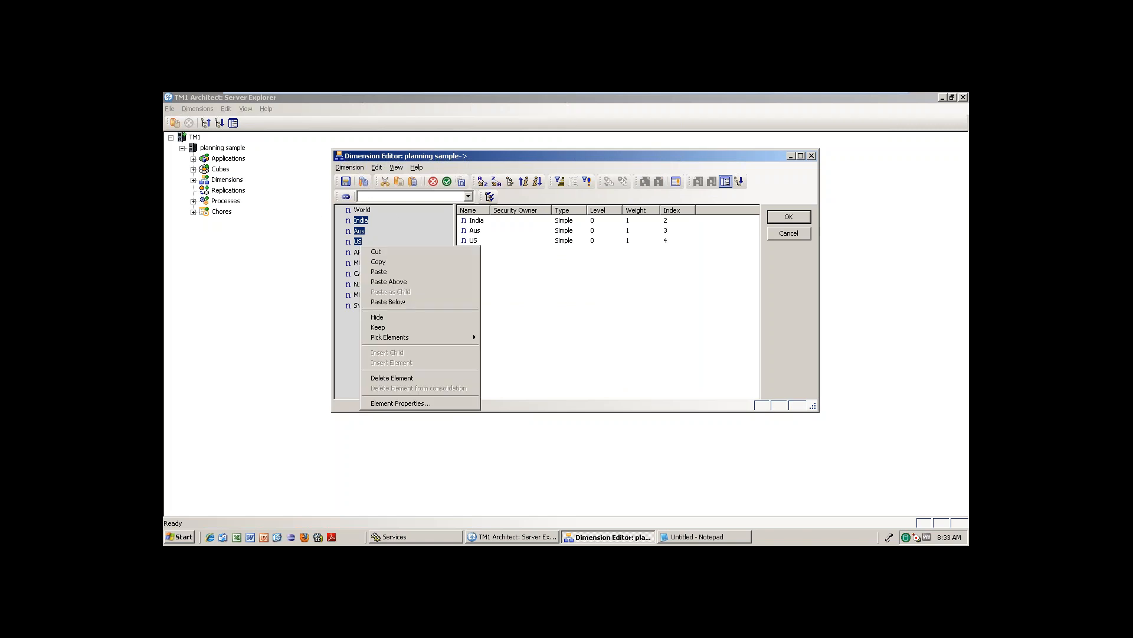
left_click(379, 252)
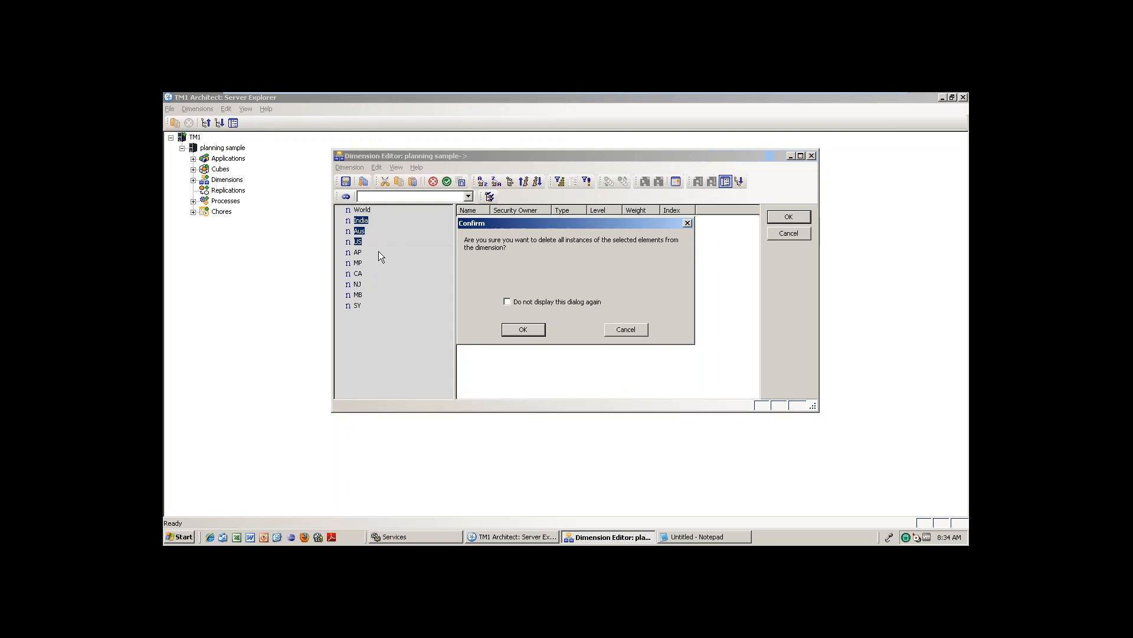
left_click(526, 331)
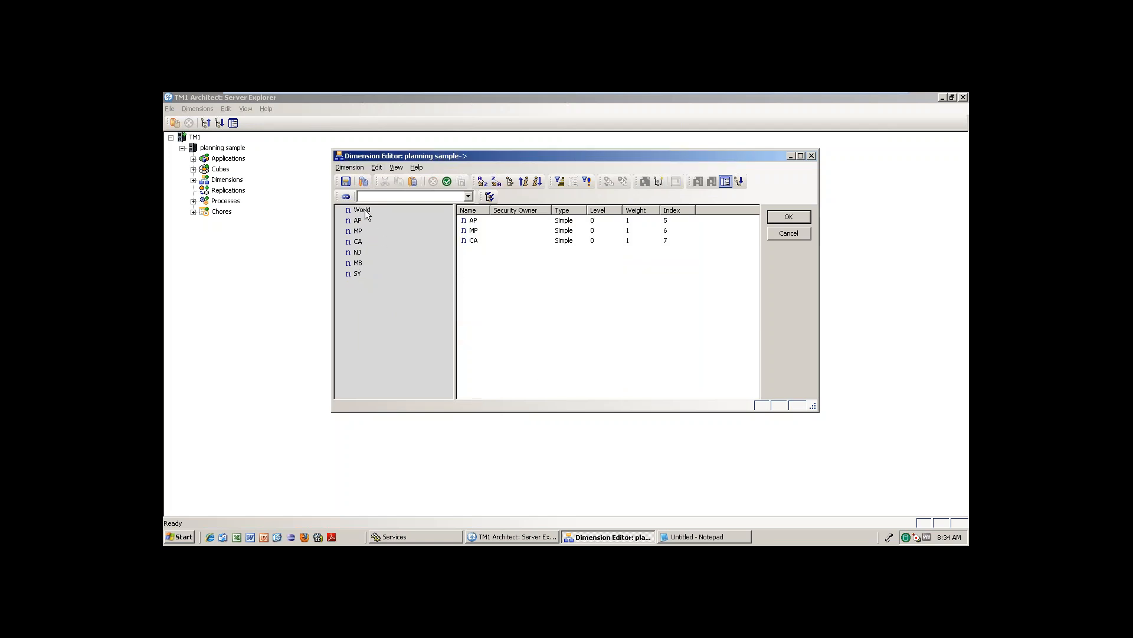
left_click(362, 211)
right_click(365, 211)
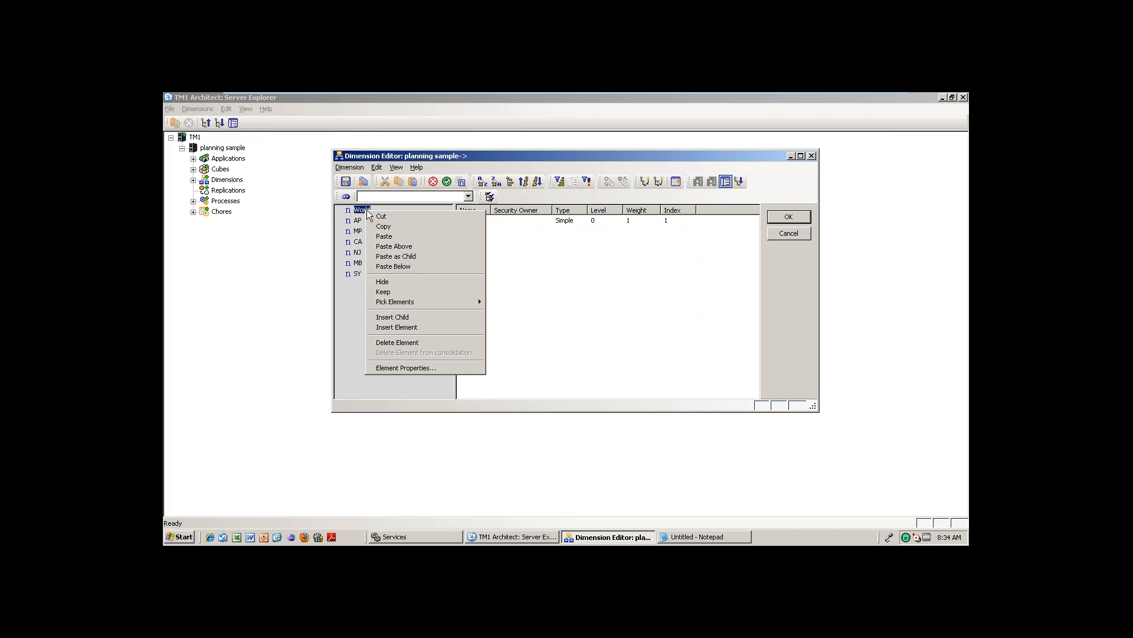
left_click(399, 258)
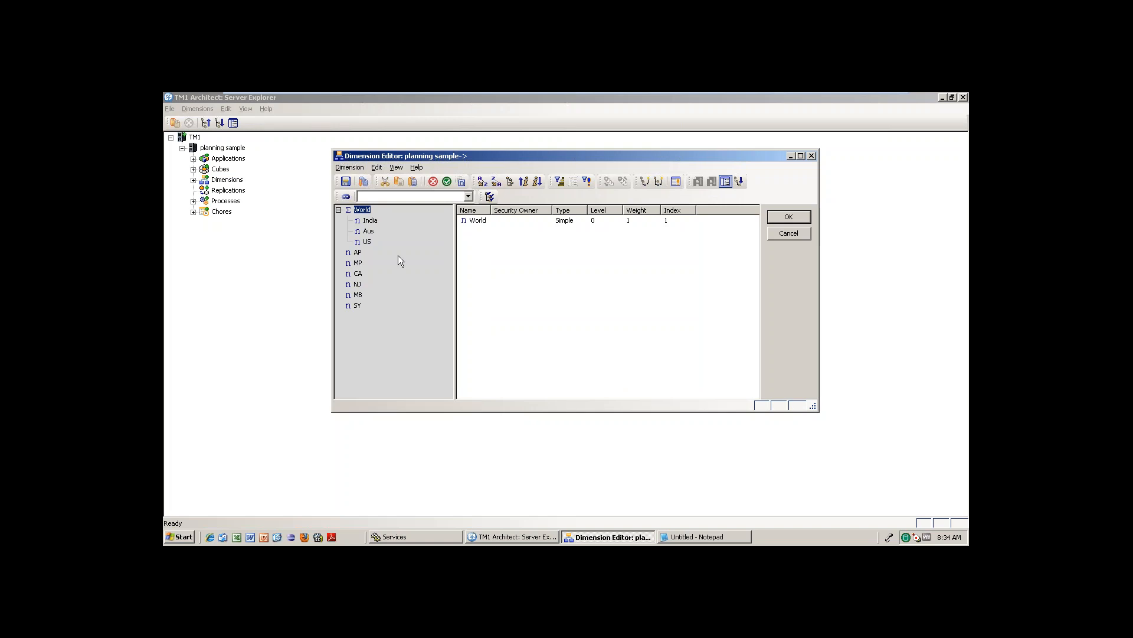
Cut AP and MP from the top level and paste them as children of India.
left_click(357, 254)
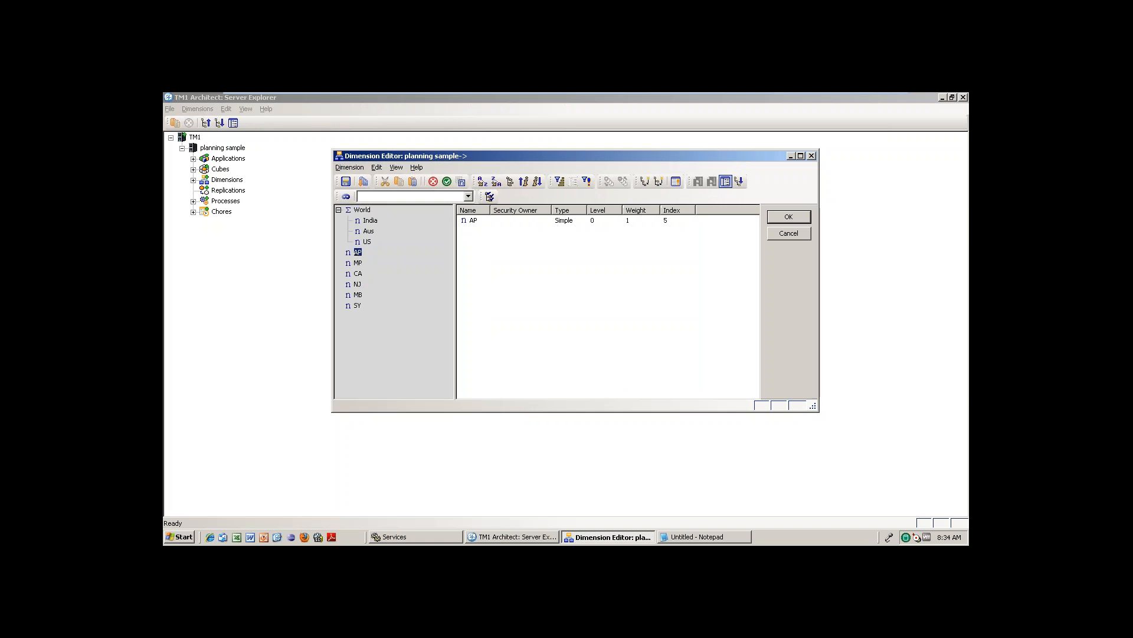
left_click(358, 263, "ctrl")
right_click(358, 265)
left_click(378, 271)
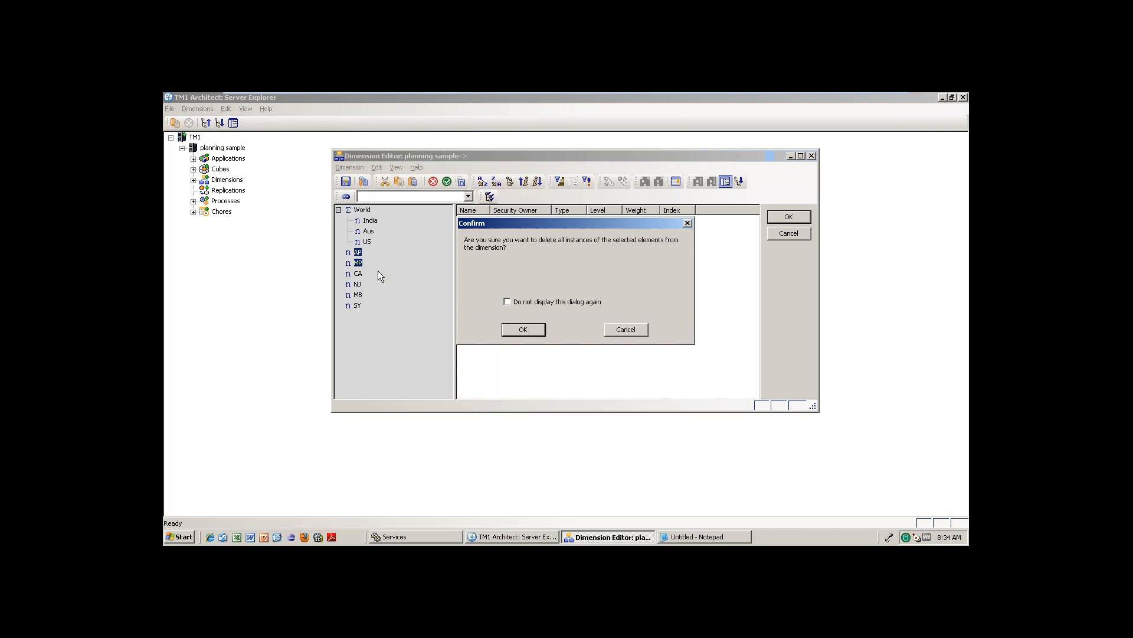
left_click(522, 331)
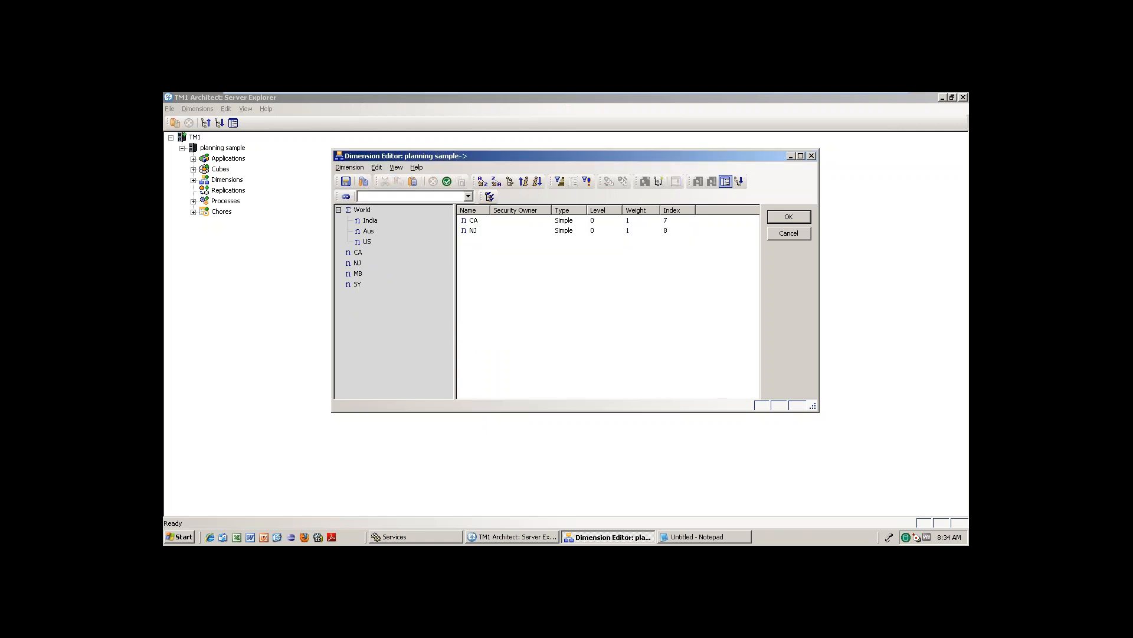
left_click(371, 221)
right_click(373, 222)
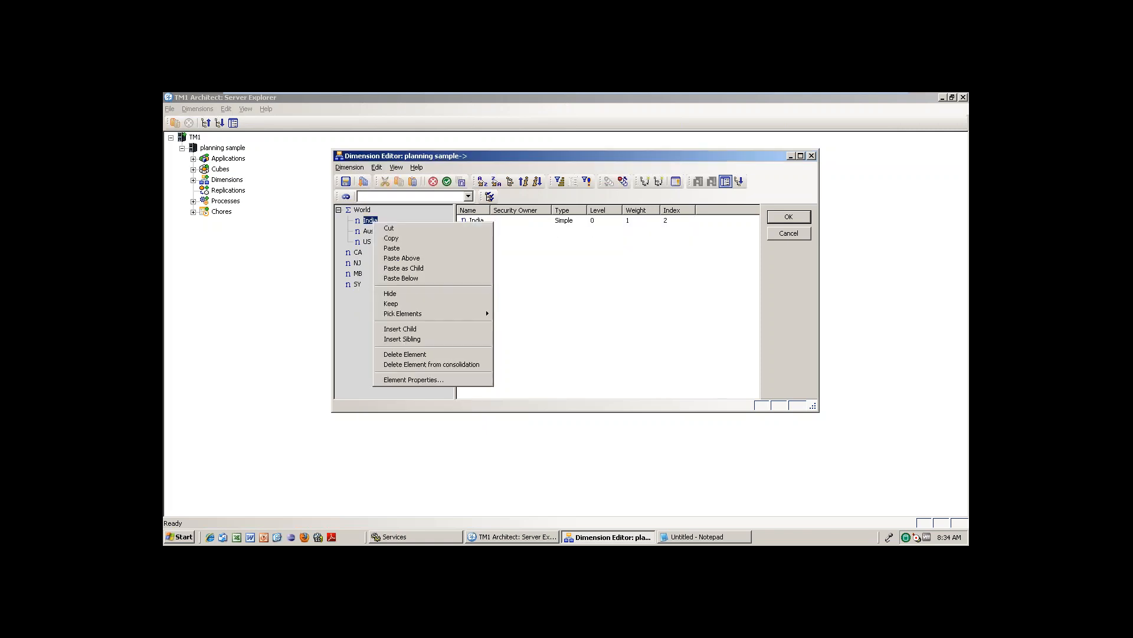
left_click(425, 268)
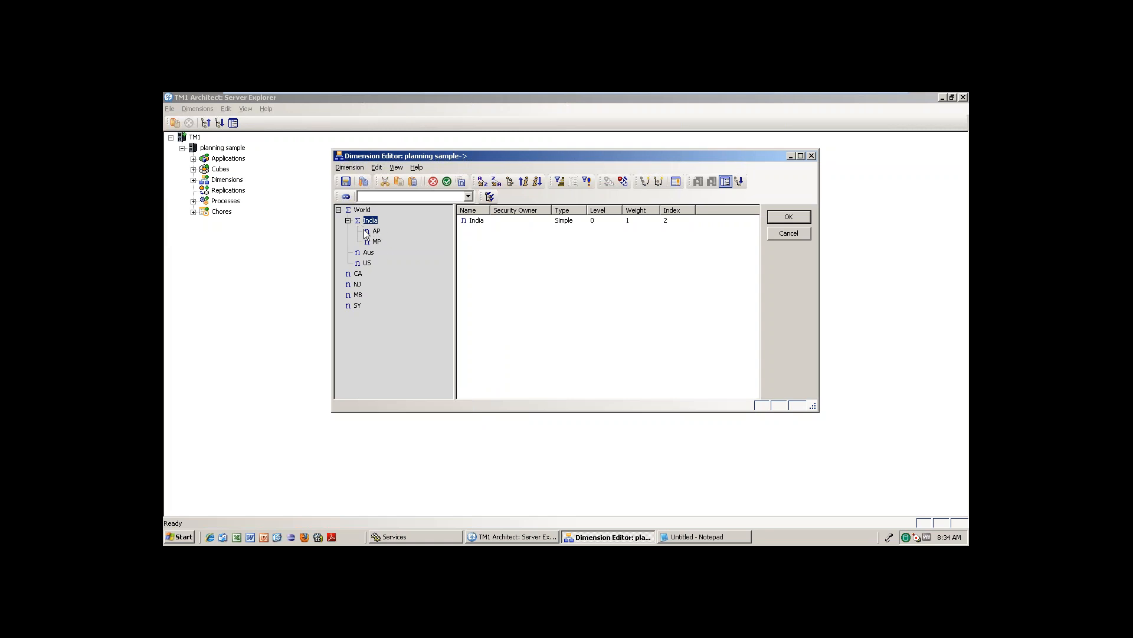
Select CA and NJ and cut them from the top level.
left_click(358, 274)
left_click(358, 284, "shift")
right_click(359, 285)
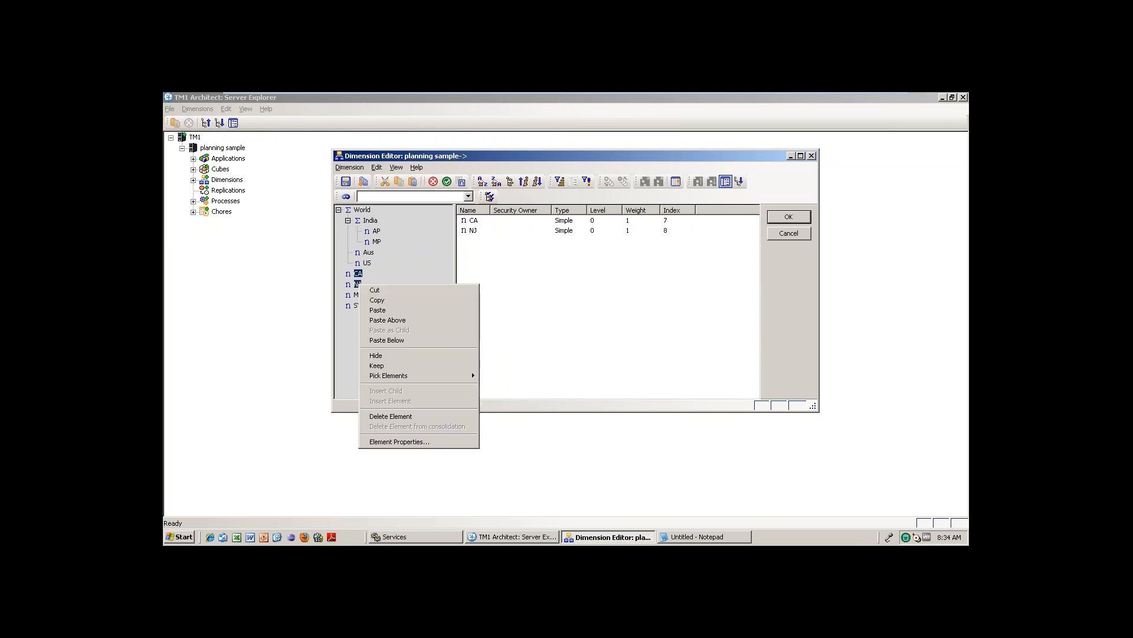
left_click(379, 291)
Move the cut CA and NJ elements under US as its children.
left_click(522, 331)
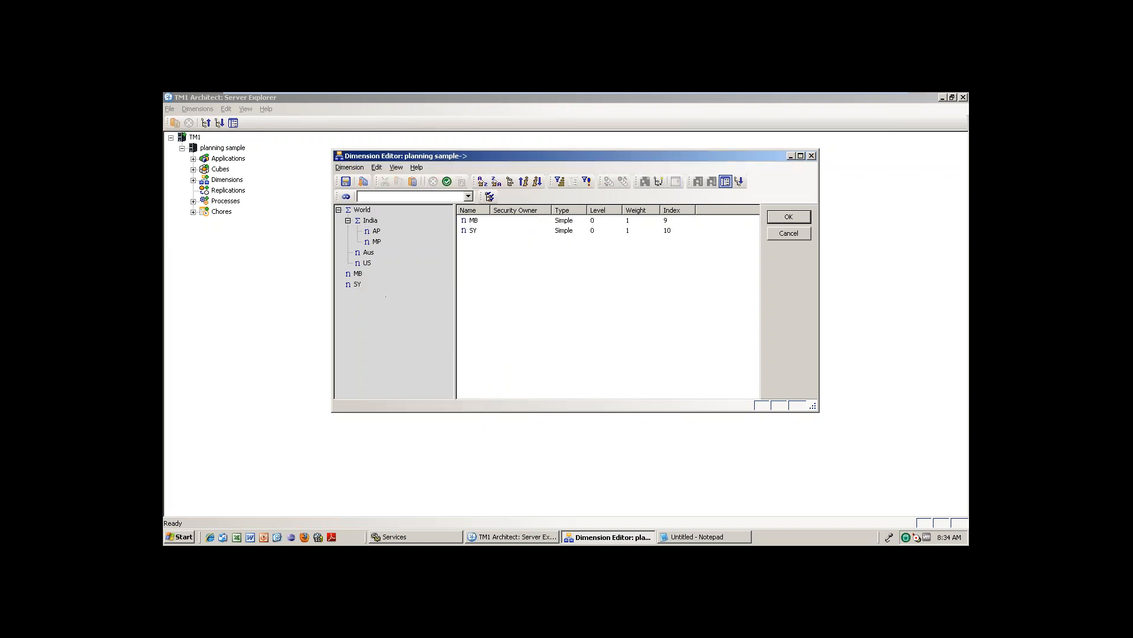
right_click(367, 262)
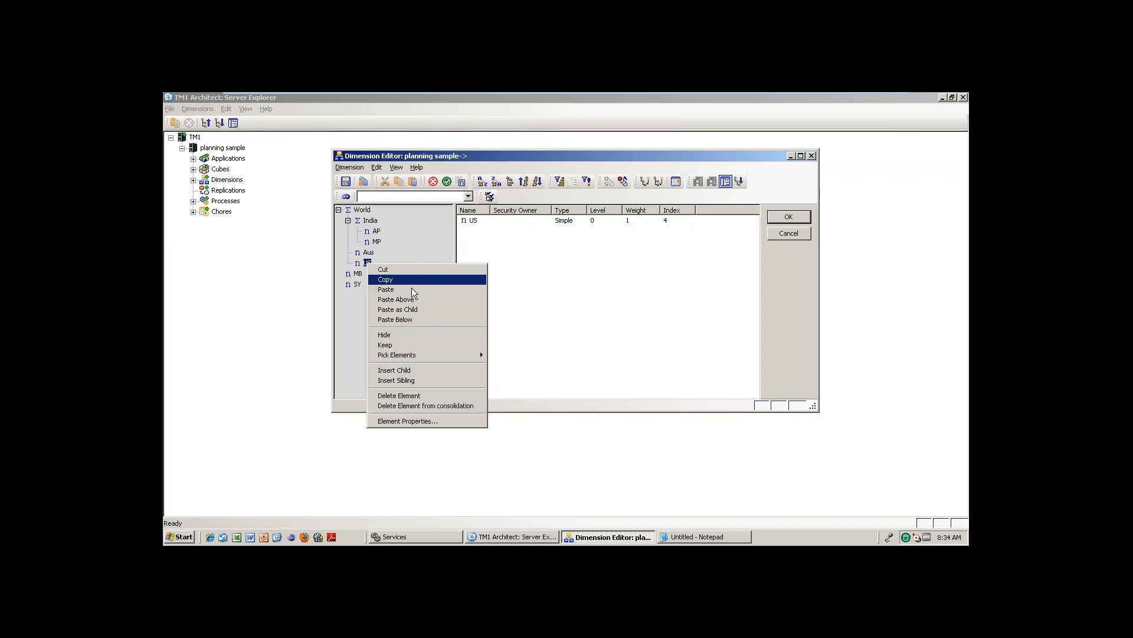
left_click(412, 314)
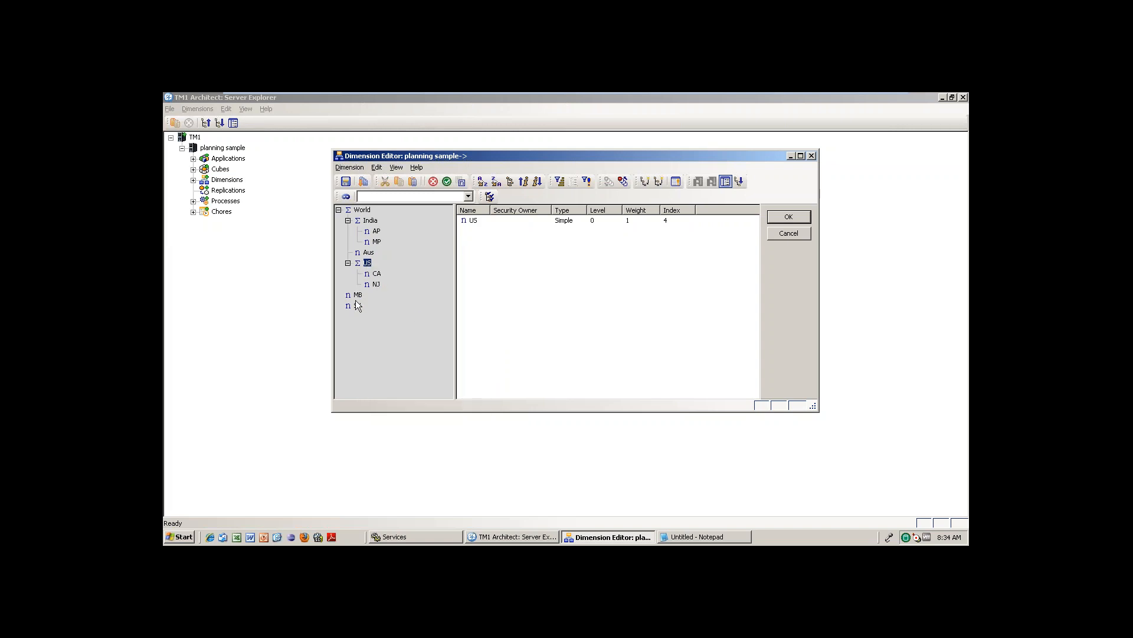
Cut MB and SY from the top level and paste them as children of Aus.
left_click(359, 296)
left_click(359, 304, "shift")
right_click(359, 305)
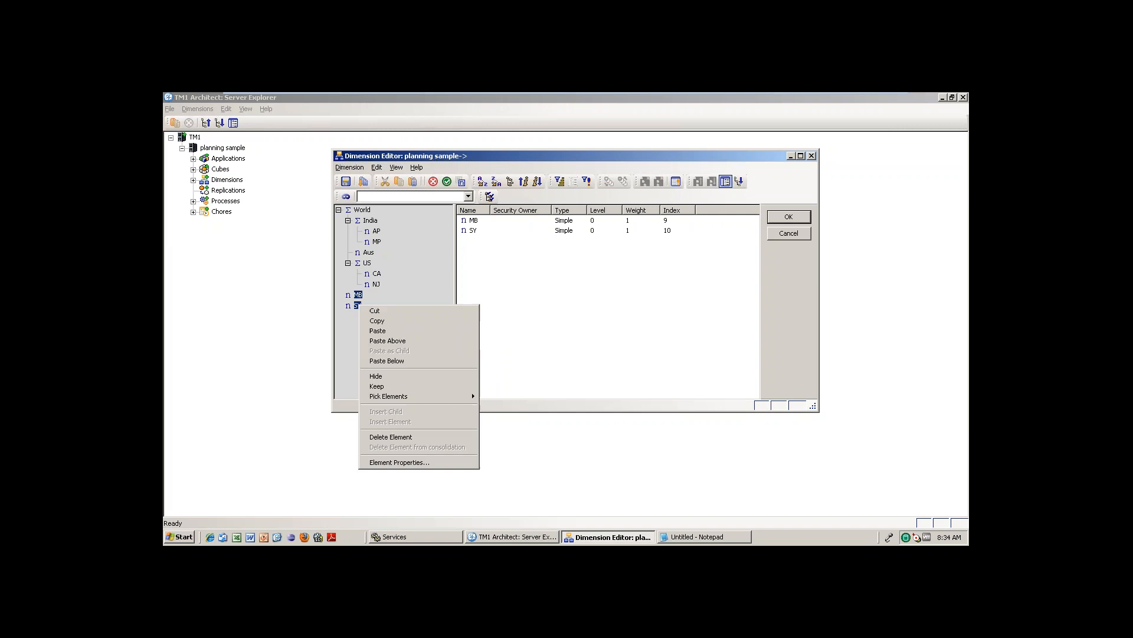
left_click(382, 310)
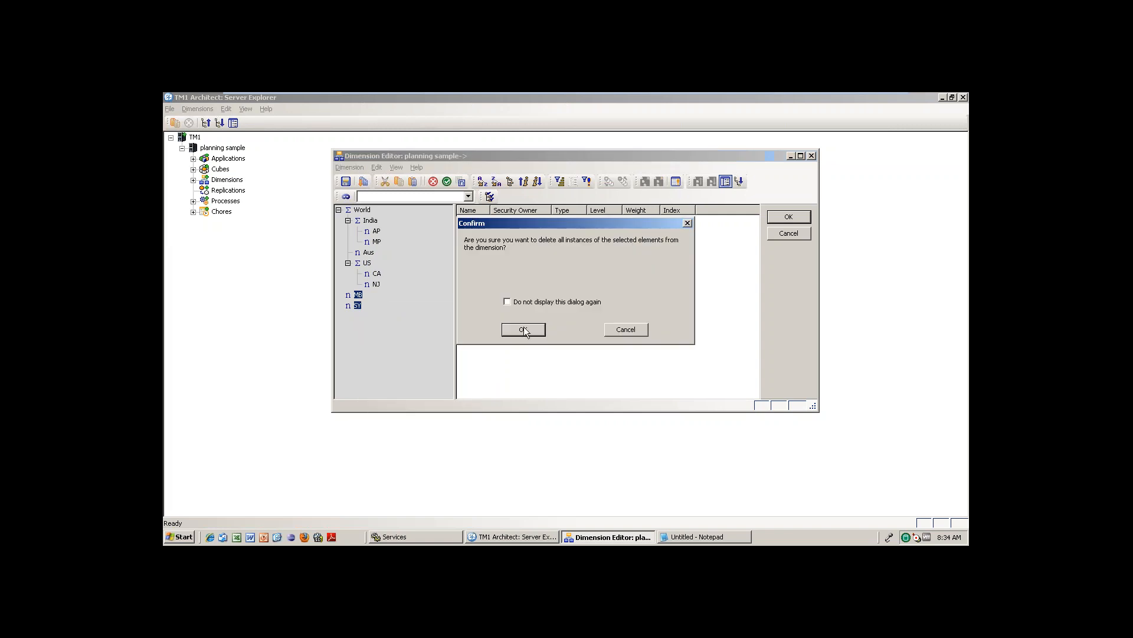
left_click(524, 330)
left_click(369, 253)
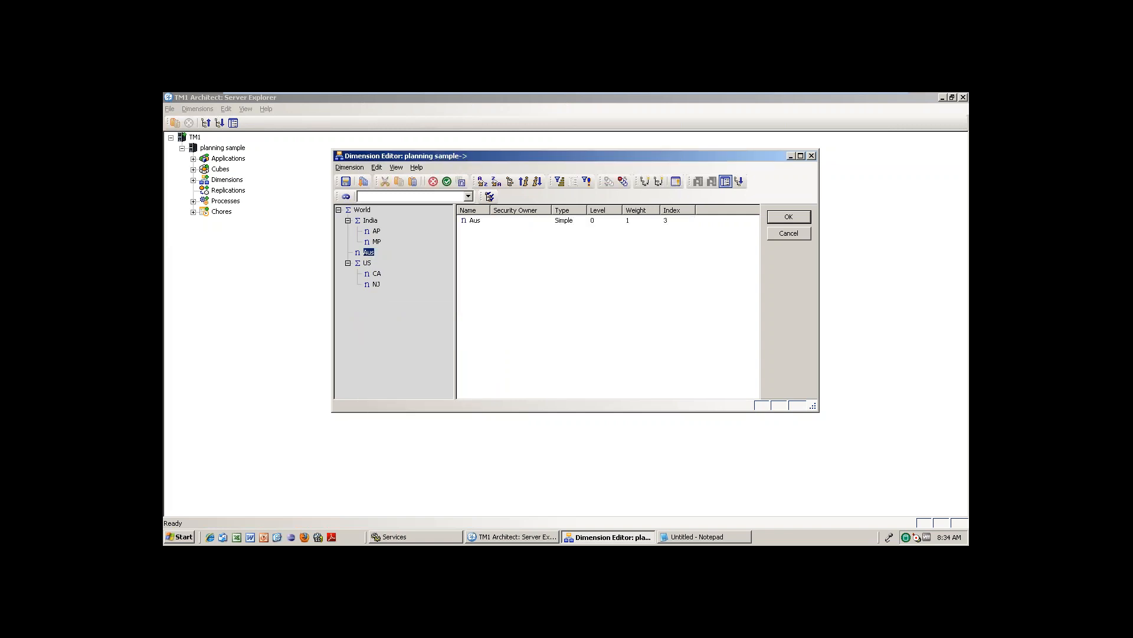
right_click(366, 253)
left_click(414, 299)
left_click(339, 209)
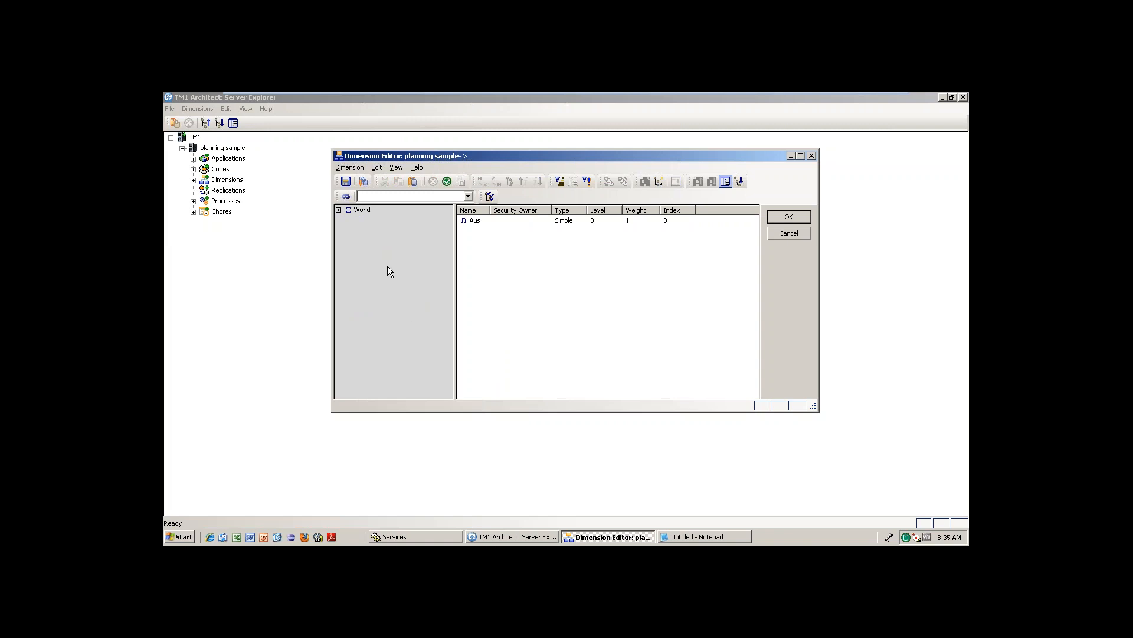
left_click(339, 209)
left_click(348, 220)
left_click(347, 252)
Save the World–country–state hierarchy via Dimension > Save As under the name Ritesh-Location.
left_click(347, 284)
left_click(350, 167)
left_click(362, 193)
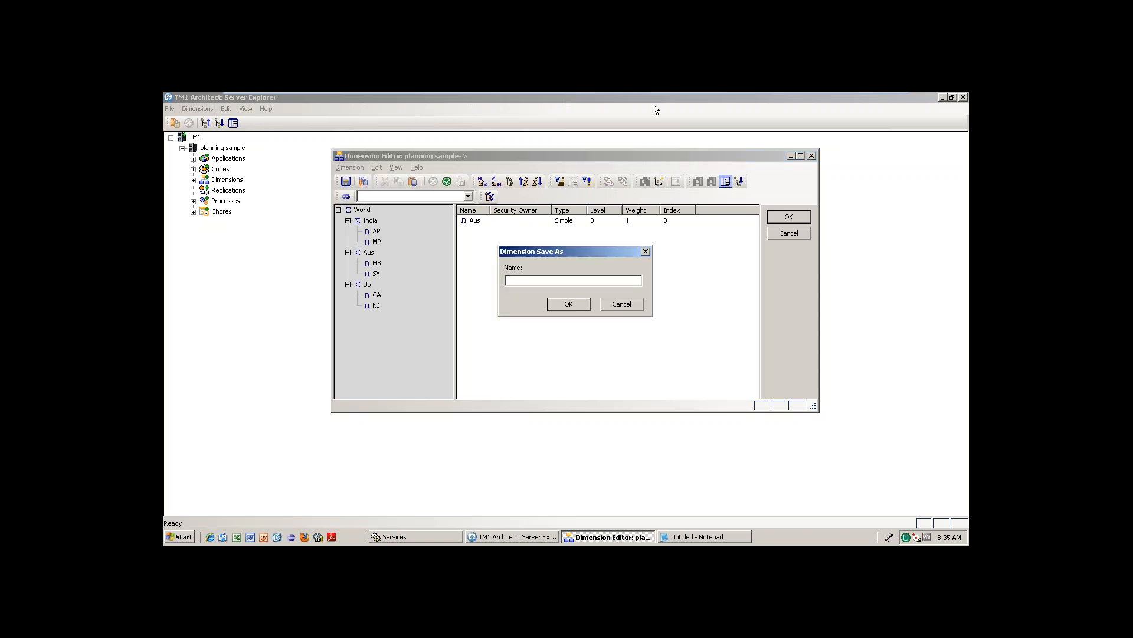
mouse_move(756, 94)
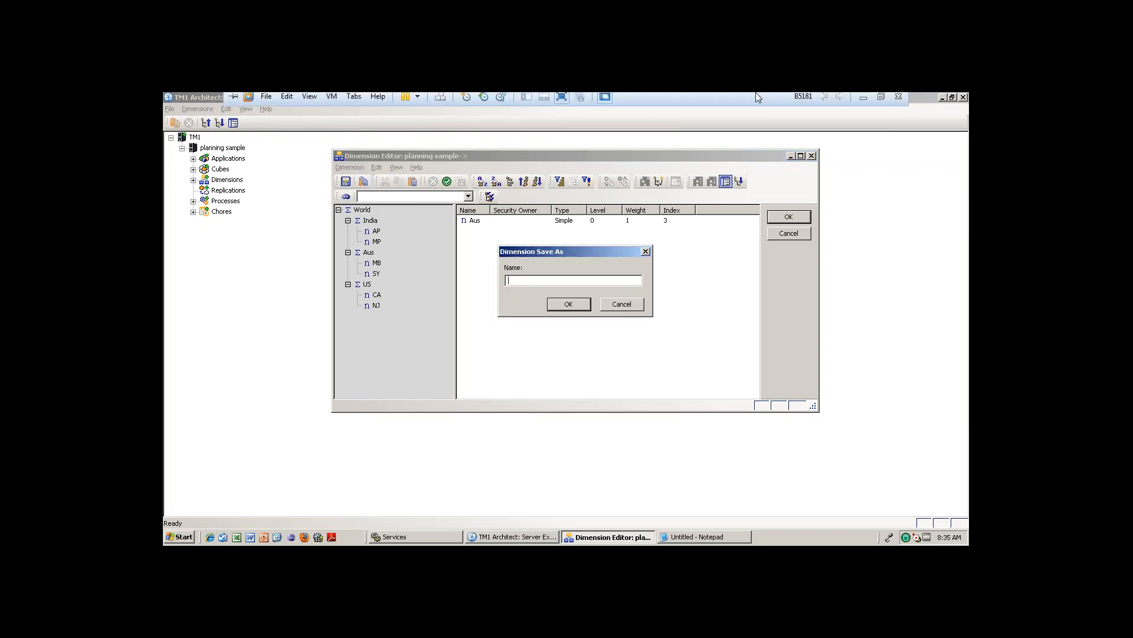
left_click(864, 100)
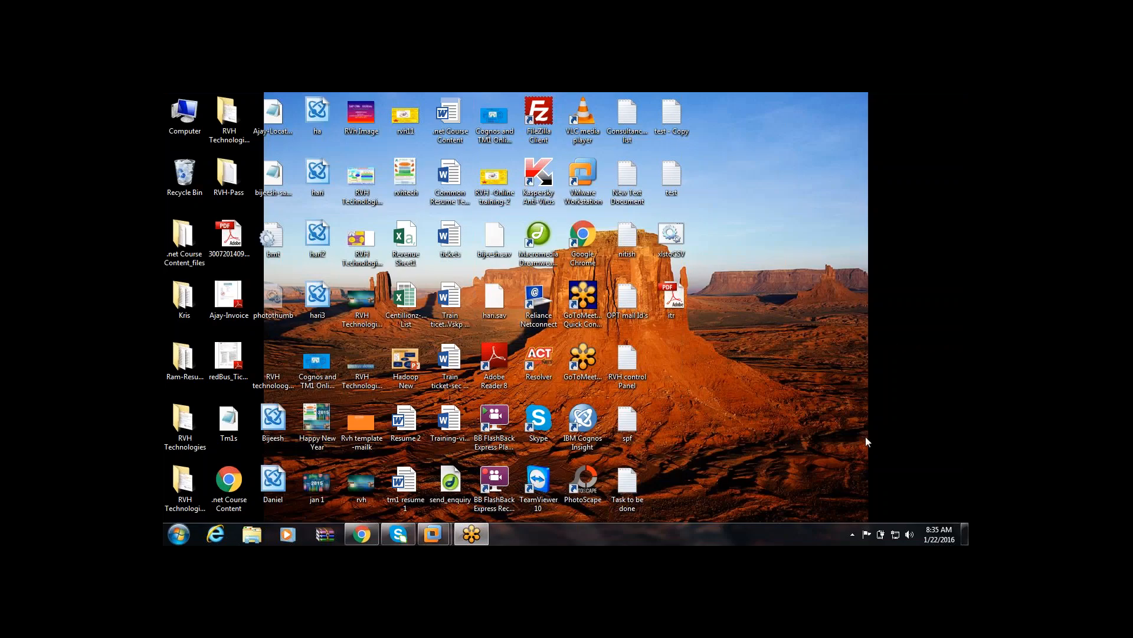
mouse_move(476, 540)
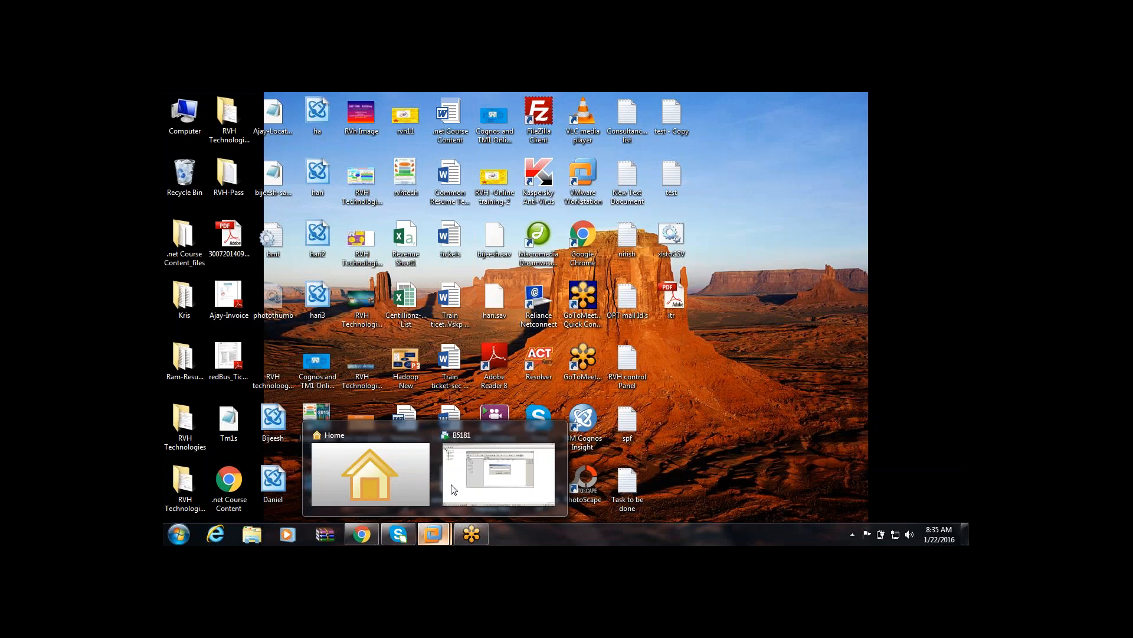
left_click(496, 472)
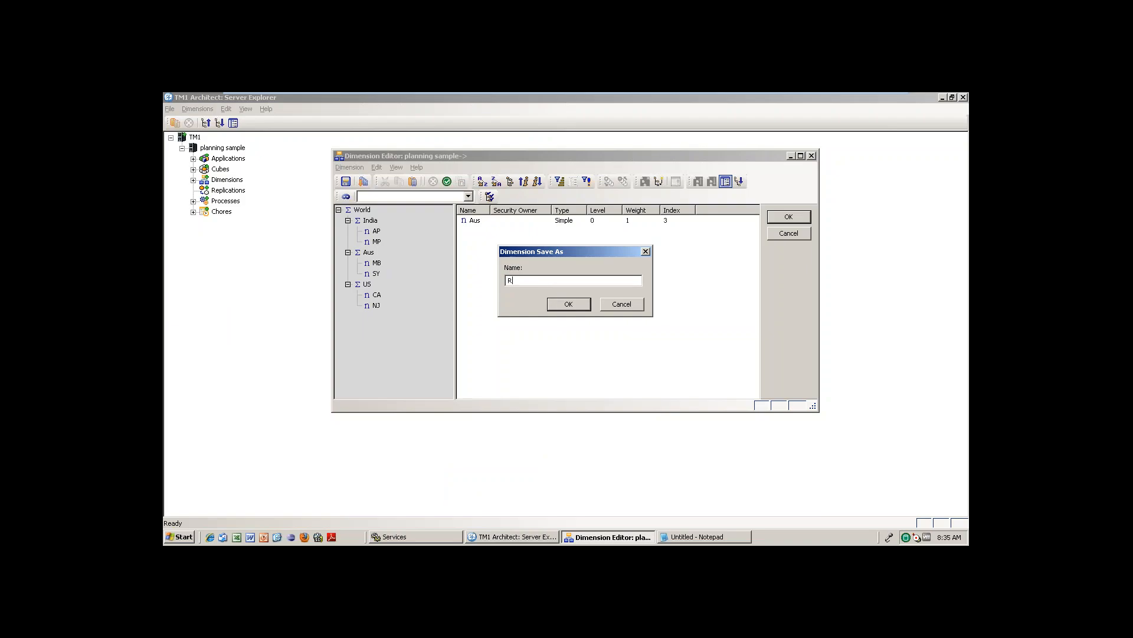
type("Ritesh-Location")
left_click(572, 304)
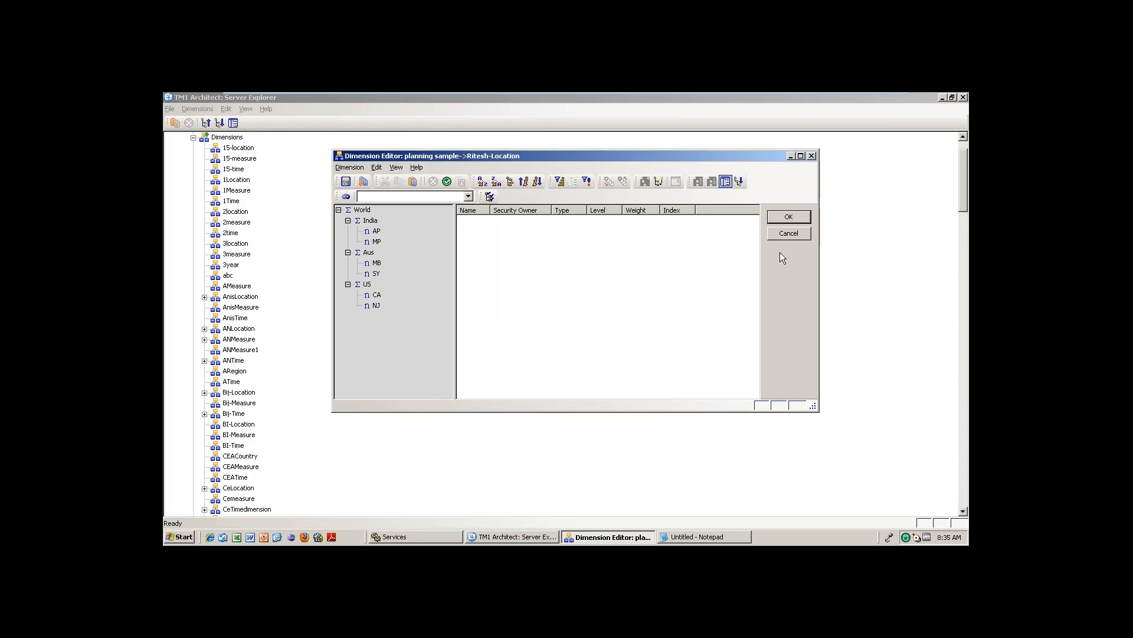
Close the Ritesh-Location Dimension Editor with OK and refresh the Dimensions list in Server Explorer.
left_click(786, 222)
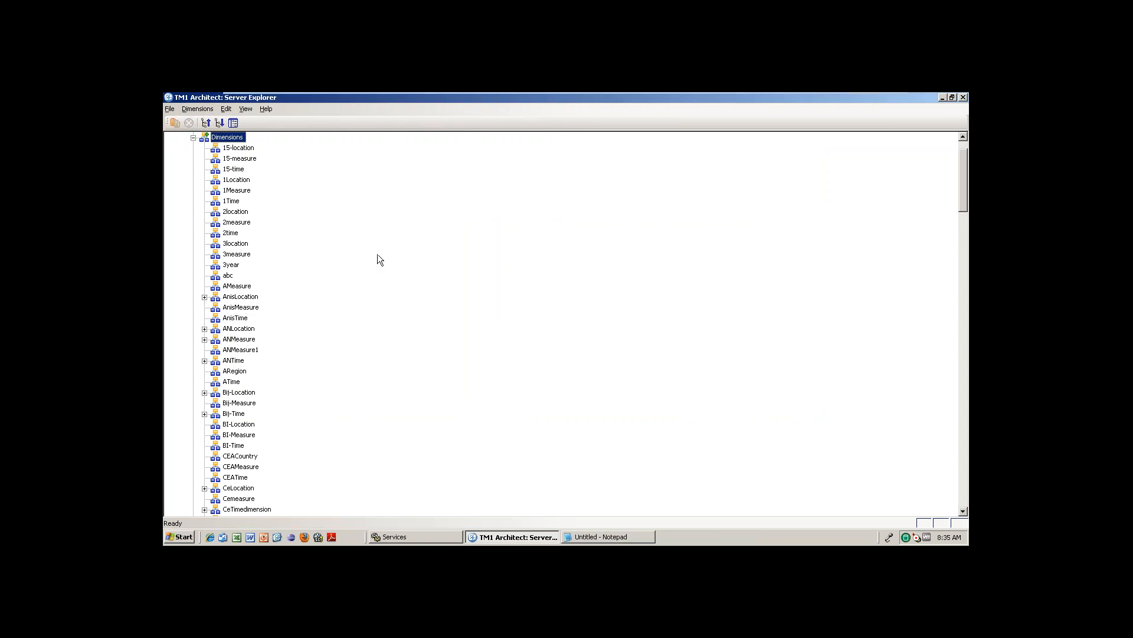
left_click_drag(964, 160, 965, 122)
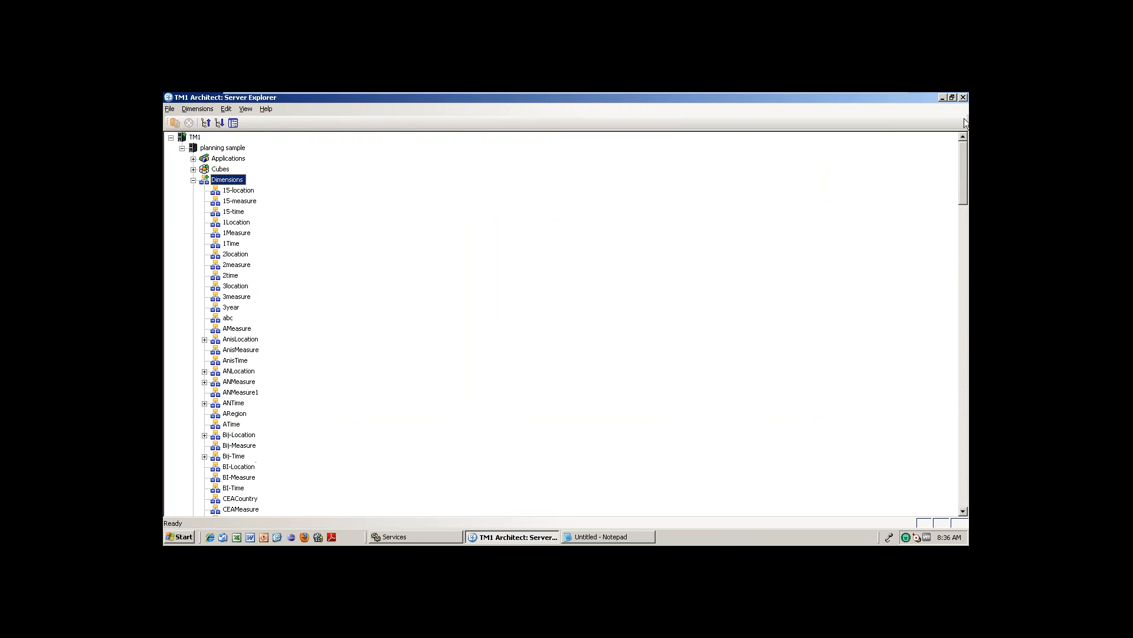
left_click(193, 180)
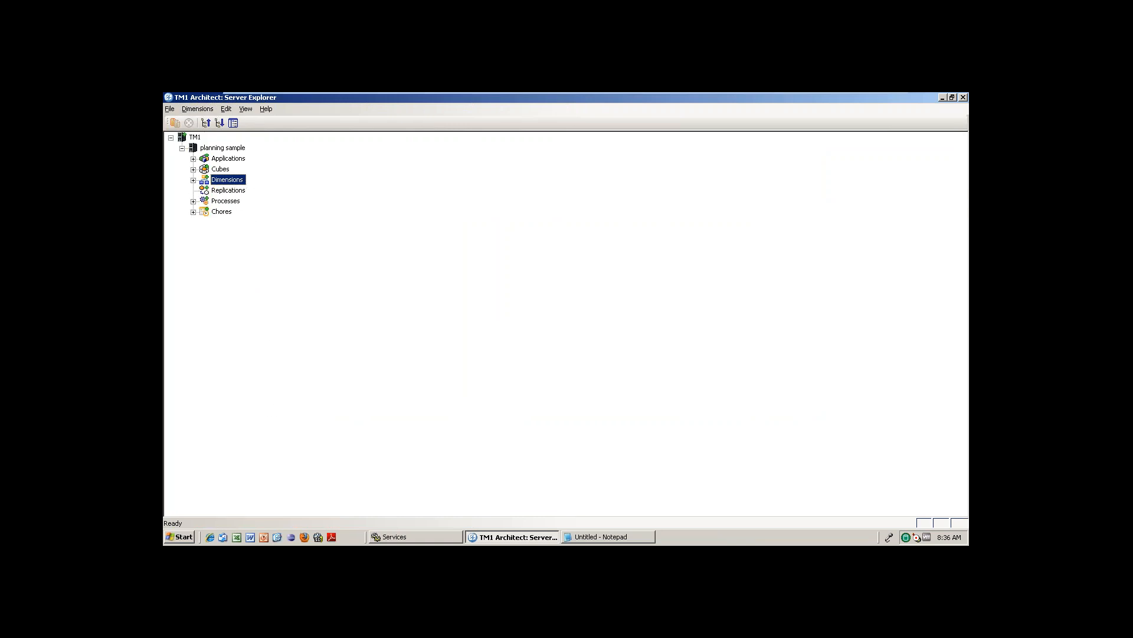
left_click(193, 179)
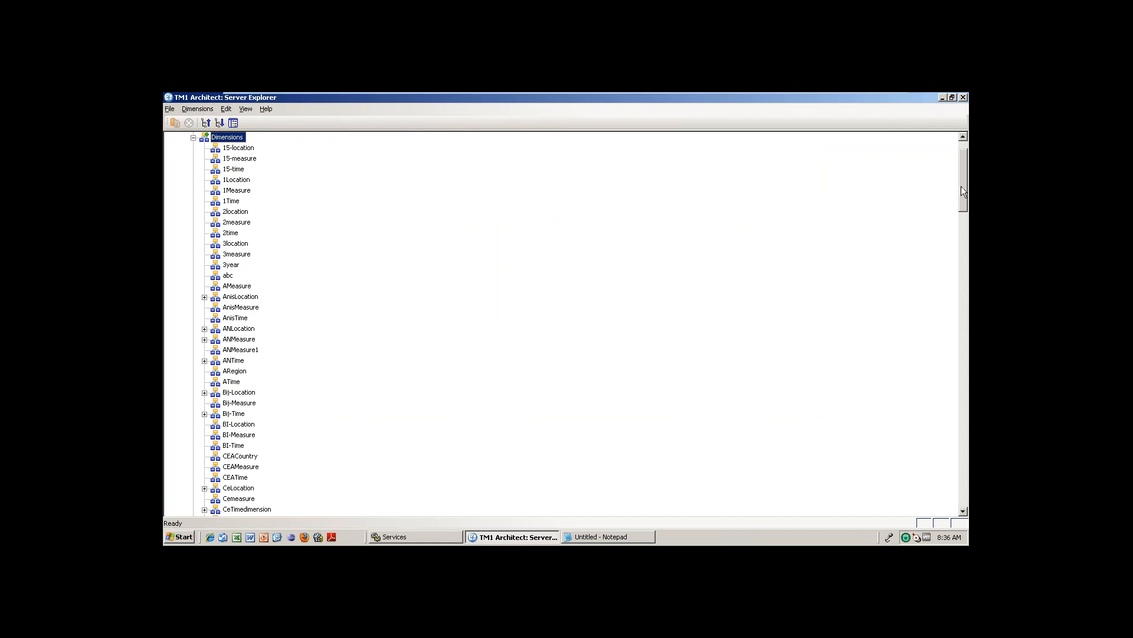
left_click_drag(961, 186, 967, 387)
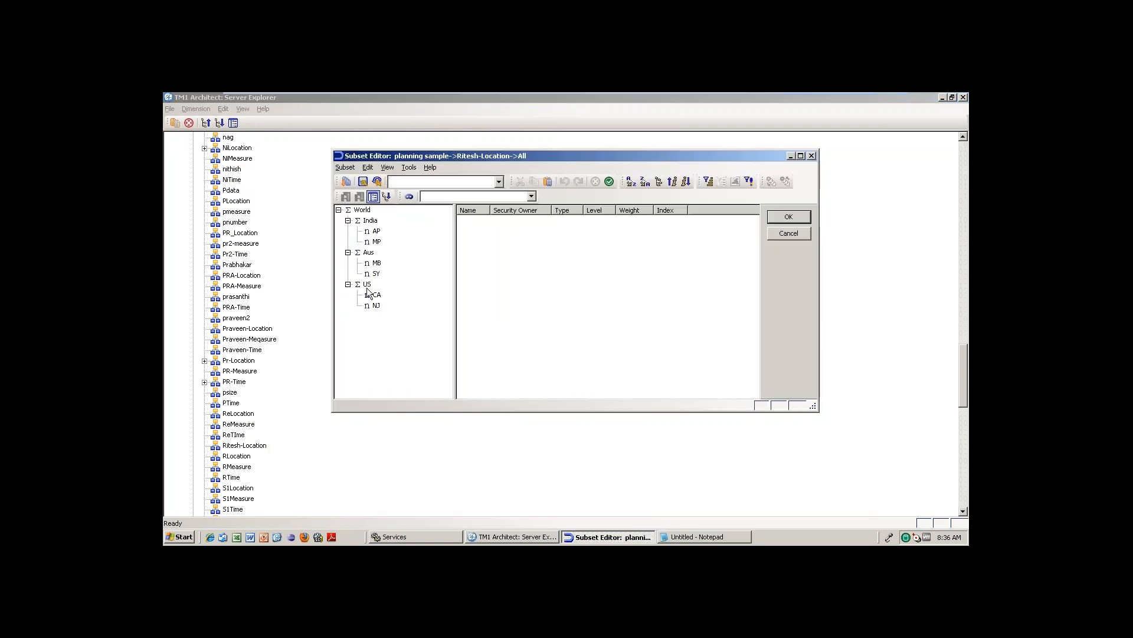
left_click(787, 234)
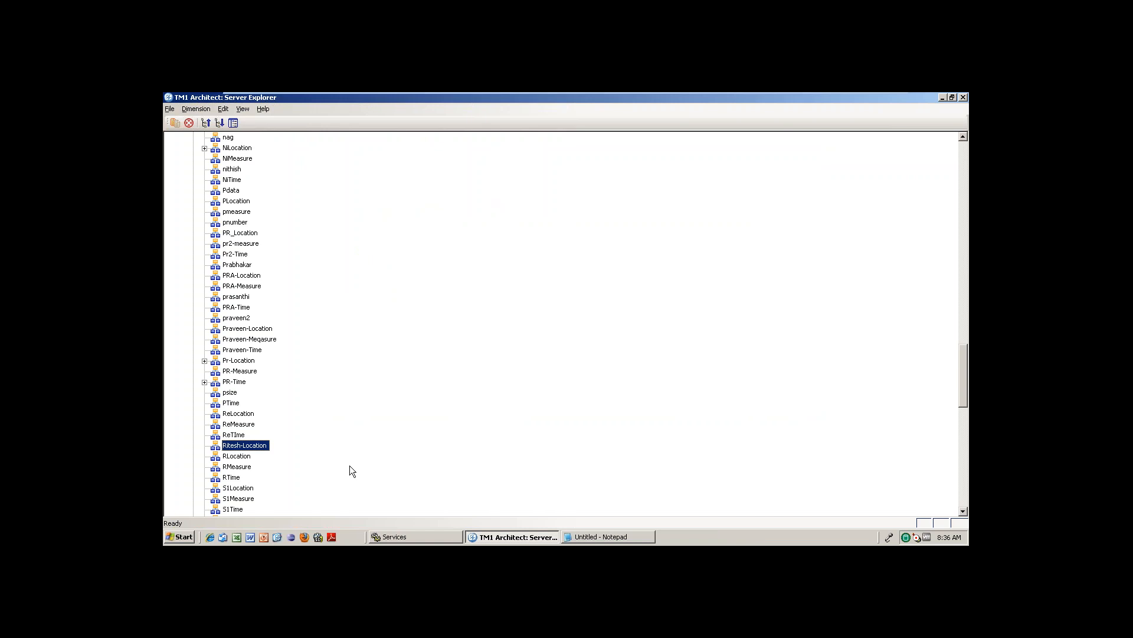
Launch Excel, return to Server Explorer, and select the Dimensions folder at the tree's top.
left_click(250, 537)
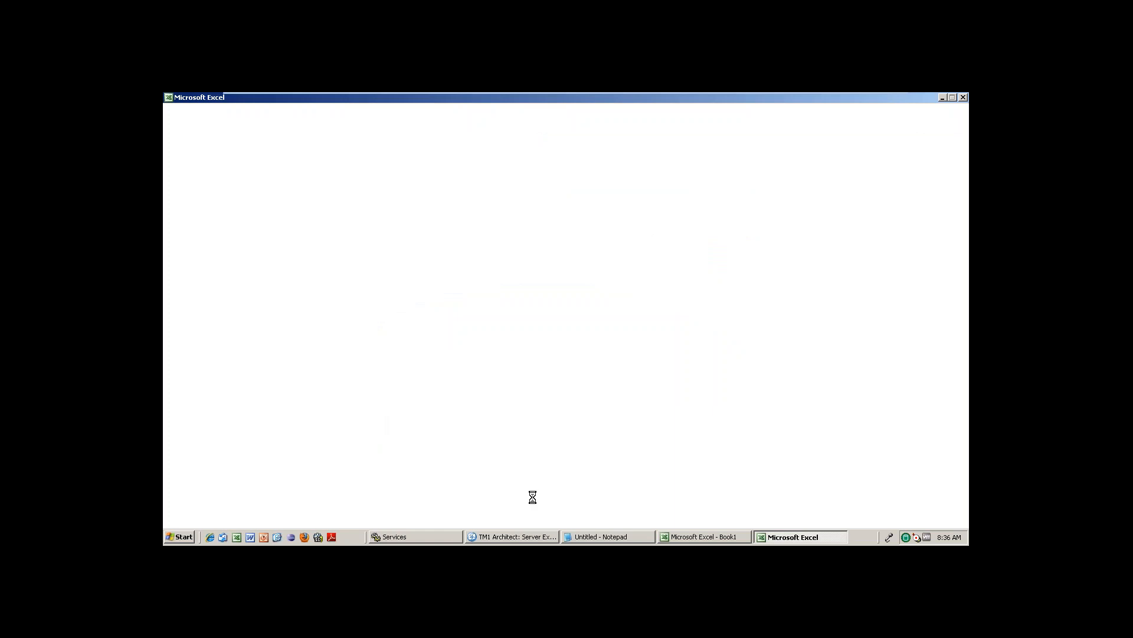
left_click(555, 536)
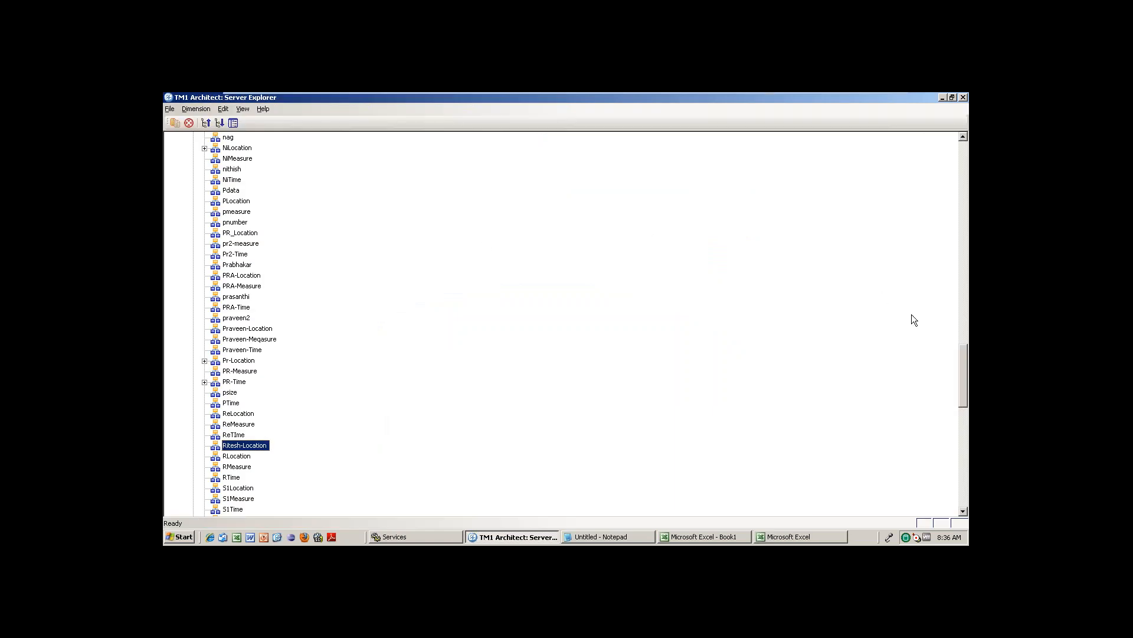
left_click(963, 176)
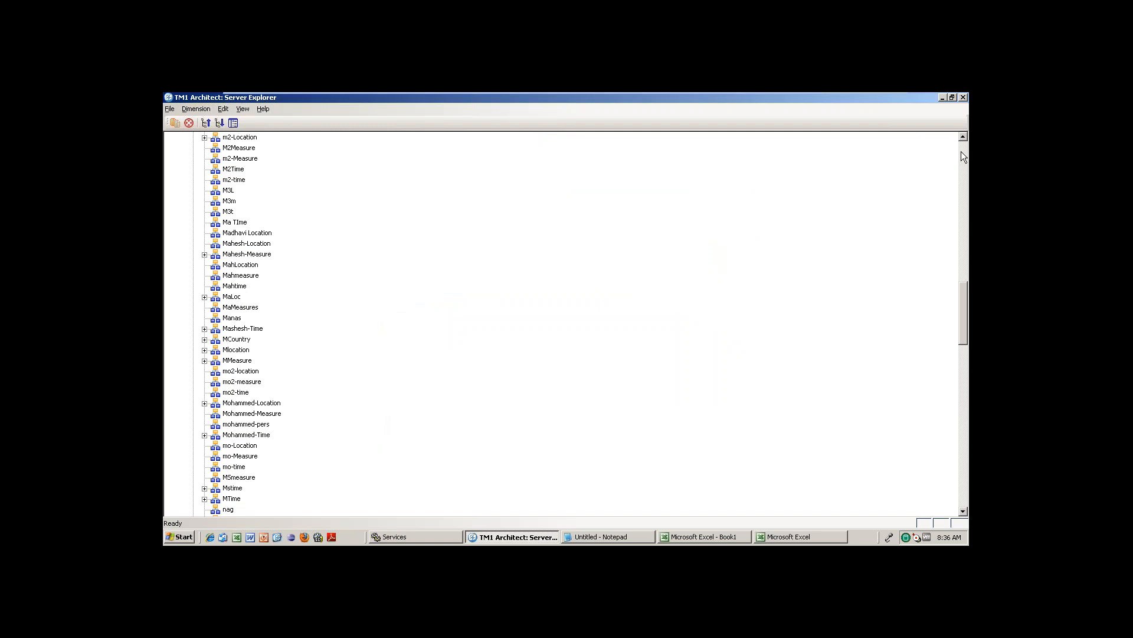
left_click(962, 154)
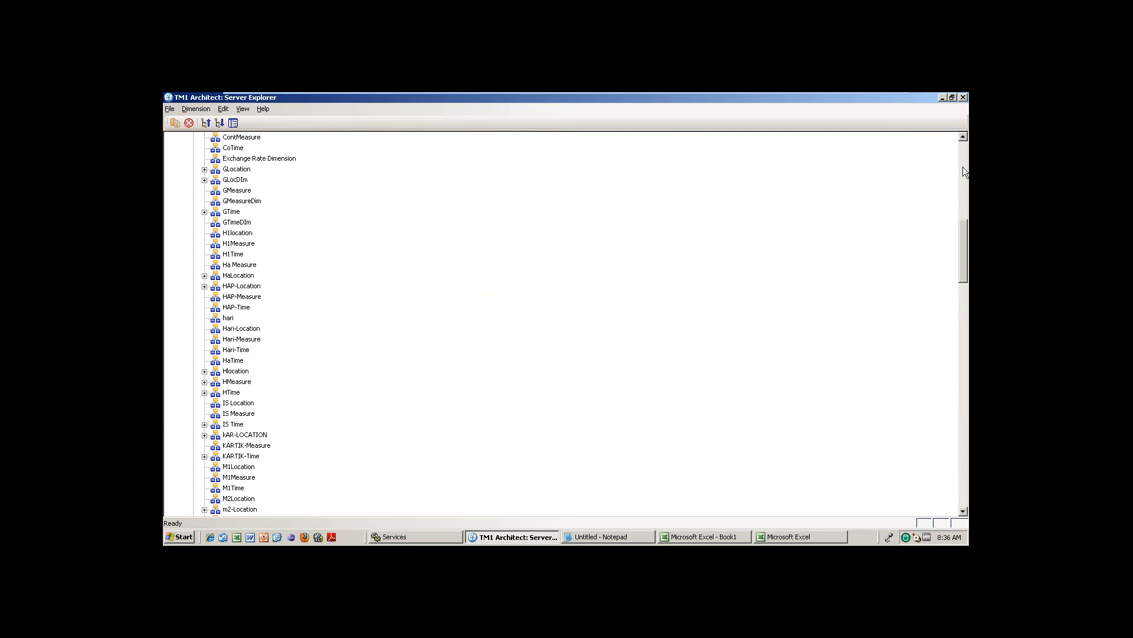
left_click(962, 167)
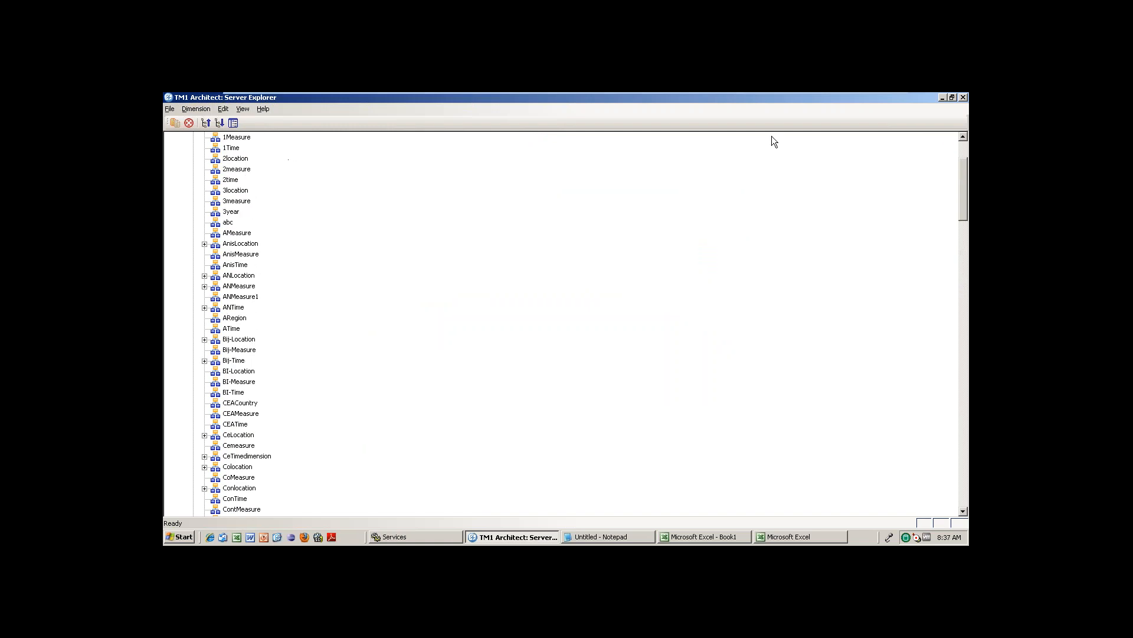
left_click(964, 152)
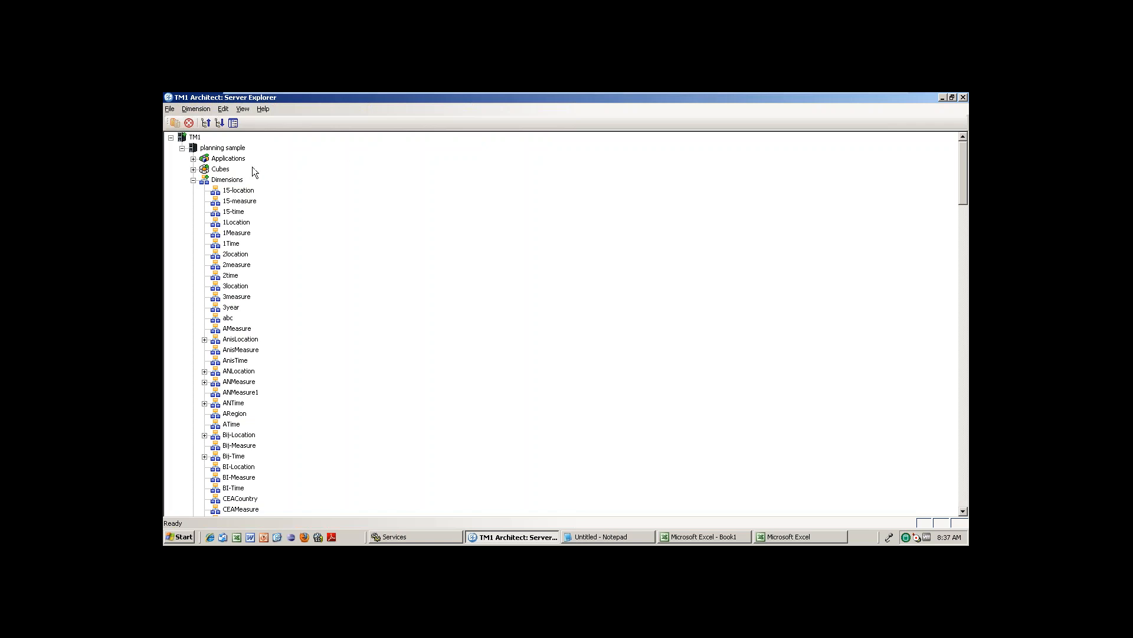
left_click(234, 180)
Create a new dimension from Dimensions and choose Edit > Insert Element in its editor.
right_click(233, 180)
left_click(275, 186)
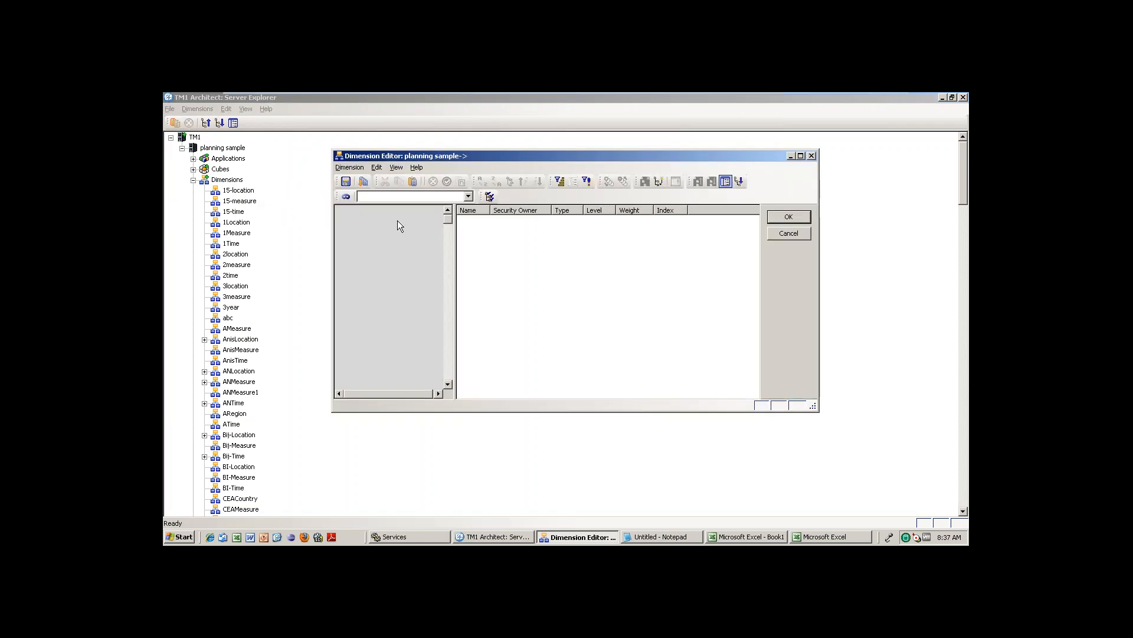
left_click(375, 168)
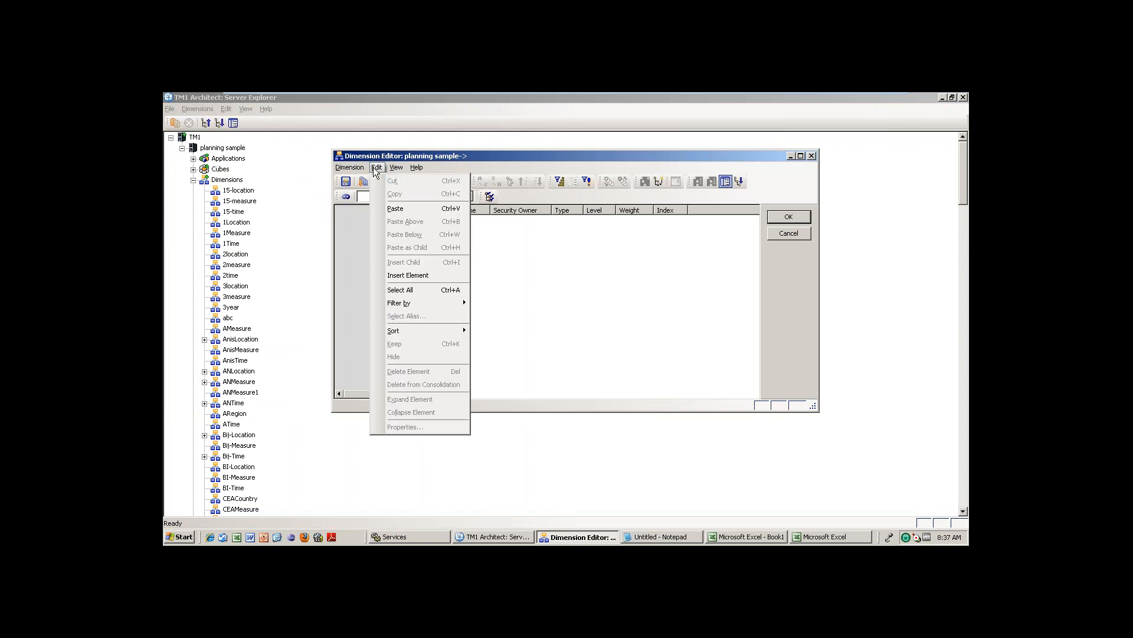
left_click(407, 276)
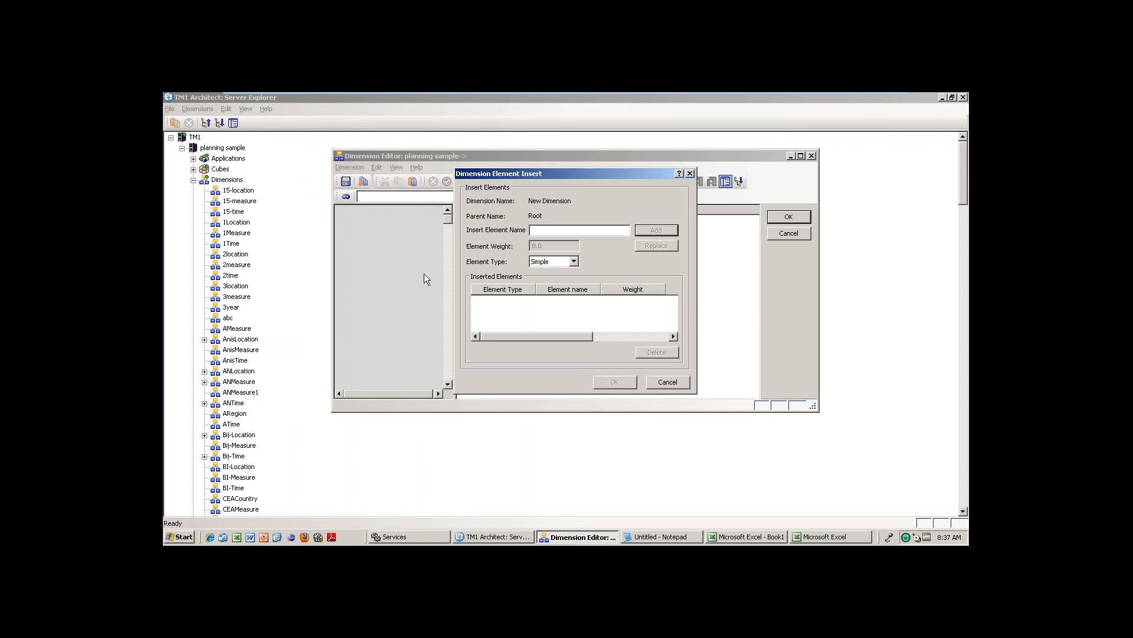
Leave the empty element insert dialog and bring Excel's blank Book1 workbook forward.
left_click(841, 536)
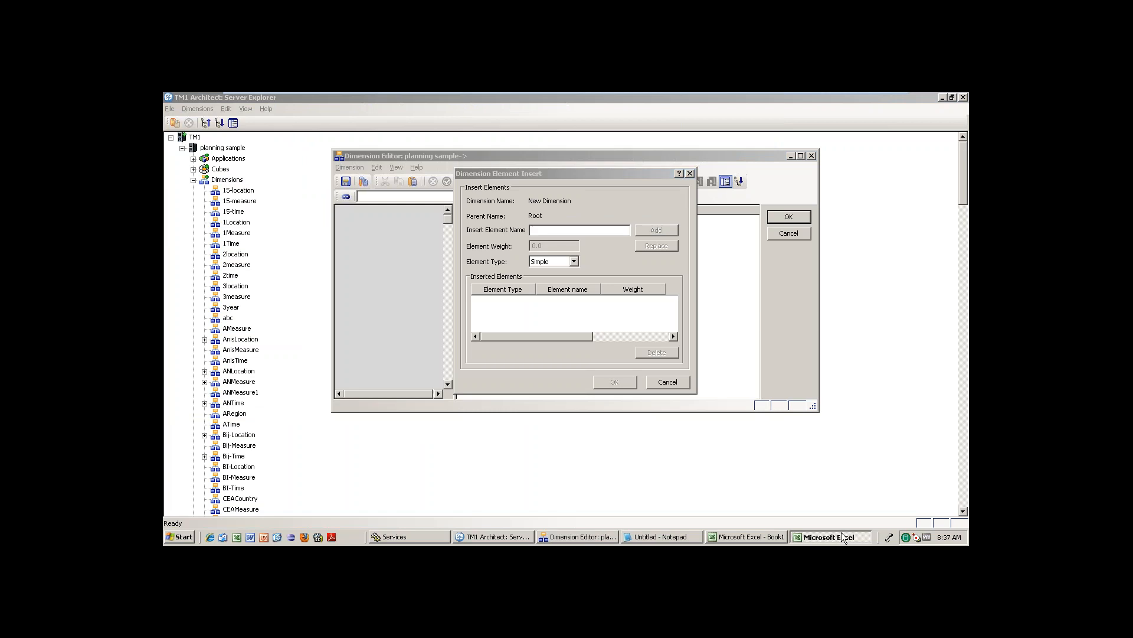
left_click(763, 536)
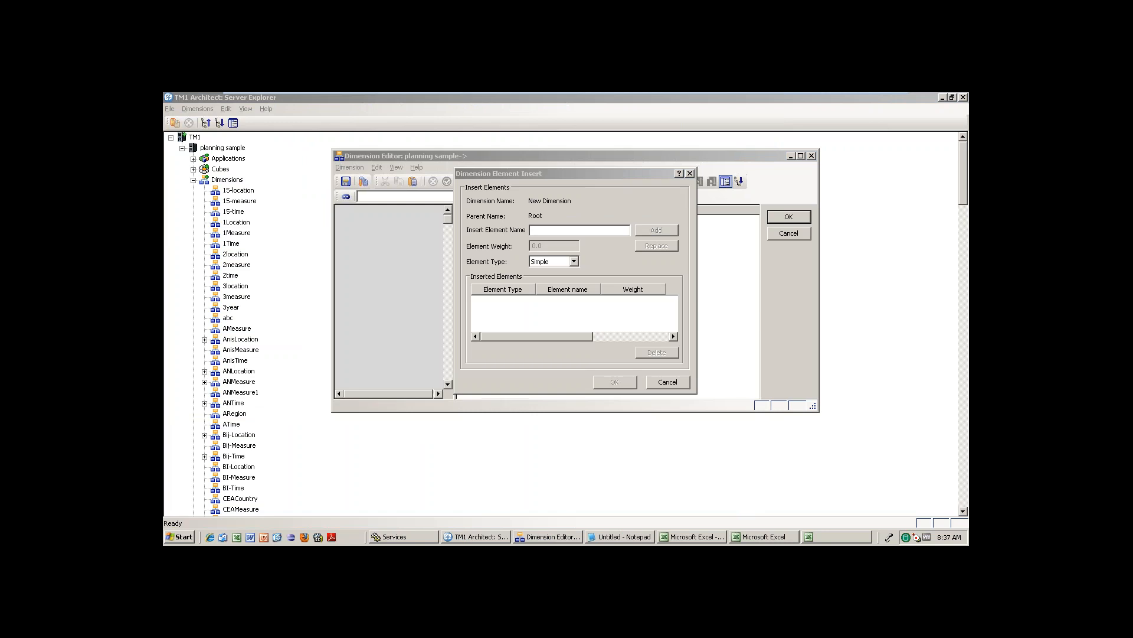
left_click(684, 537)
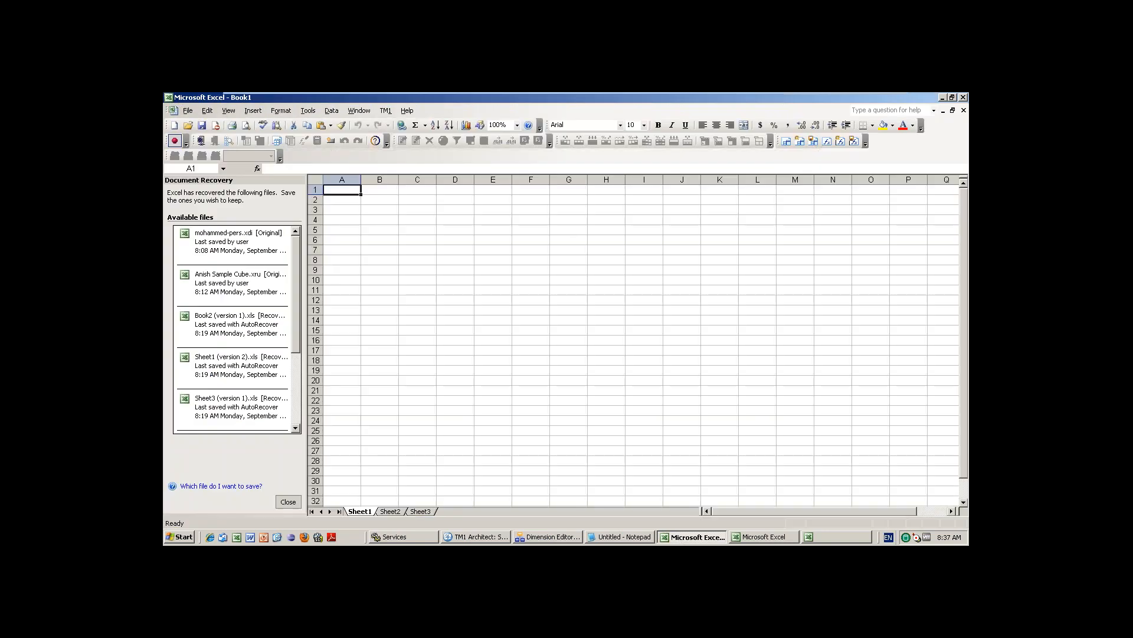
Try a Jan date entry in column G, fill daily dates to G10, then clear them.
left_click(566, 230)
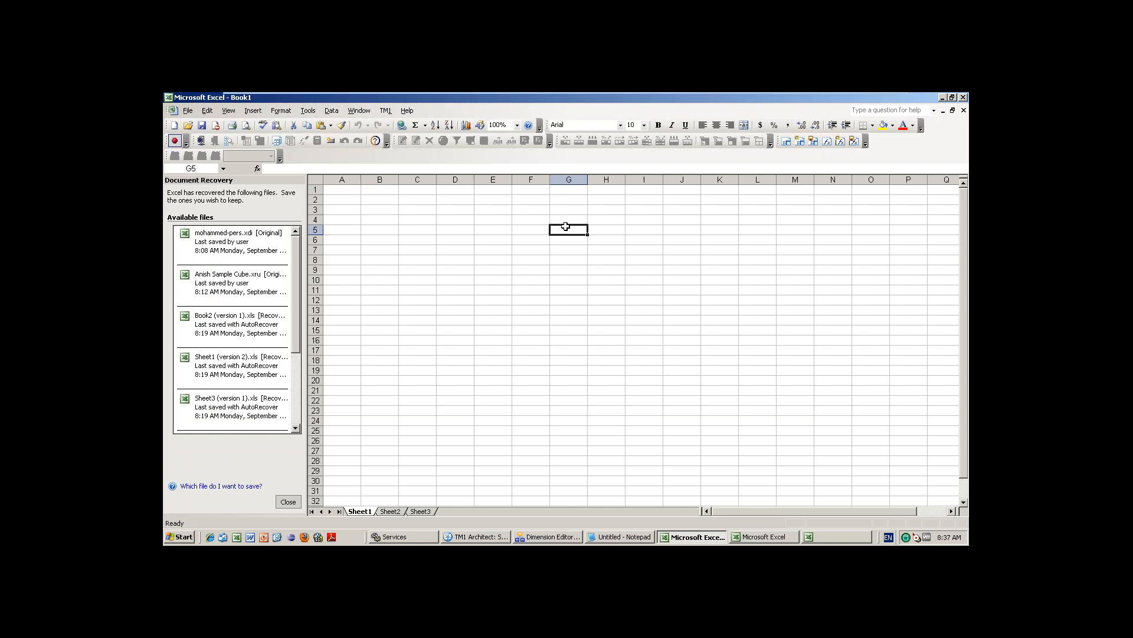
type("Jan-")
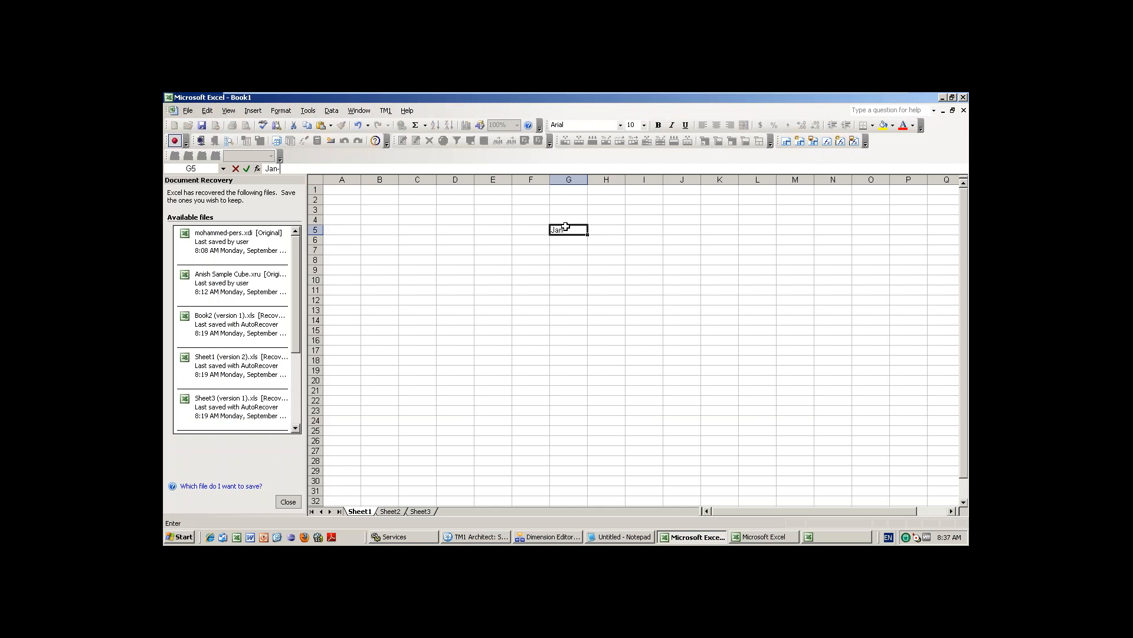
type("14")
left_click(612, 270)
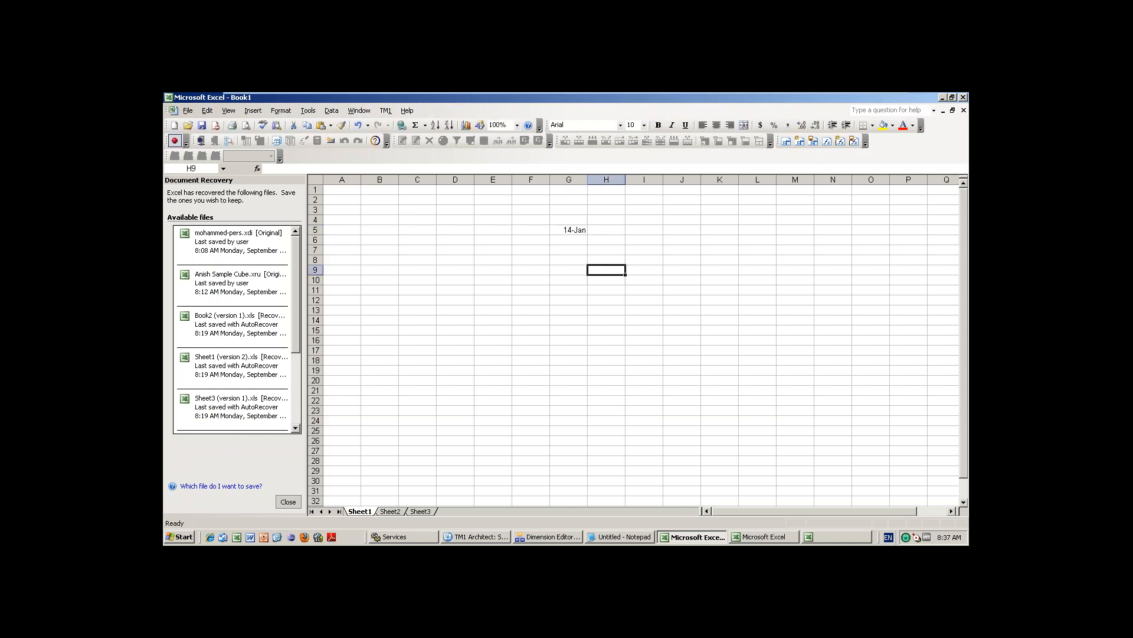
left_click(568, 232)
key("Delete")
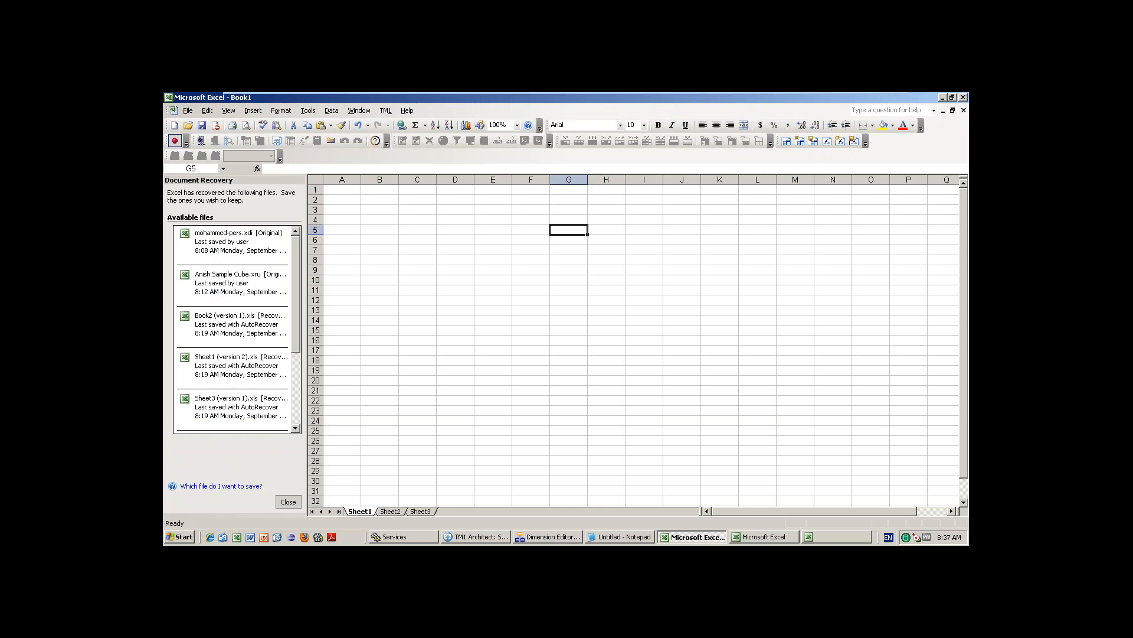
type("Jan-")
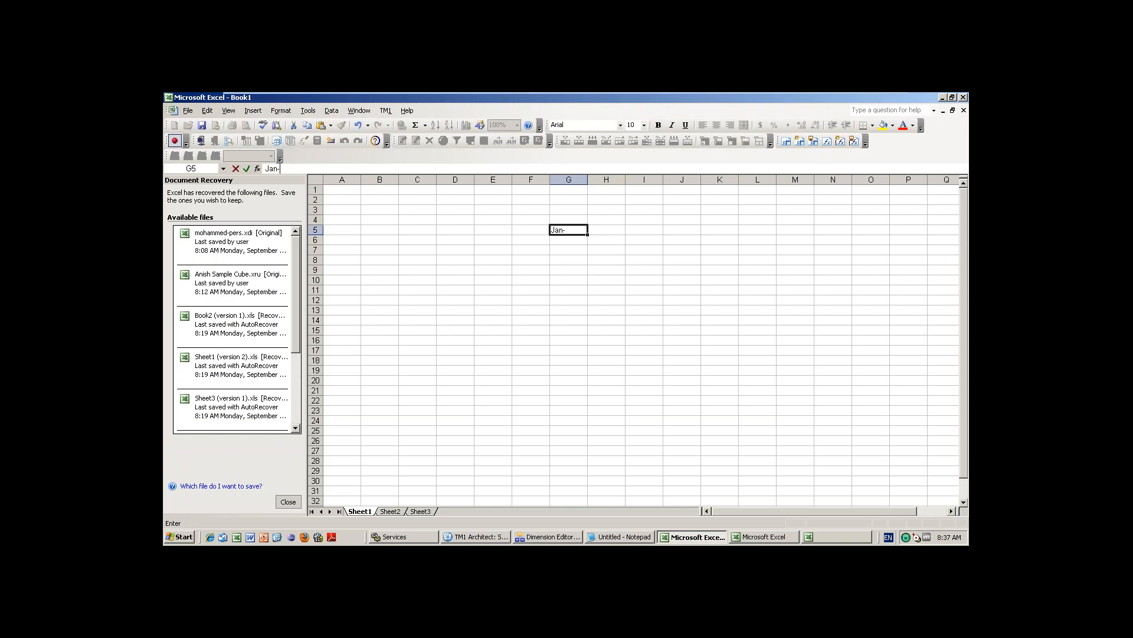
type("2014")
left_click(628, 267)
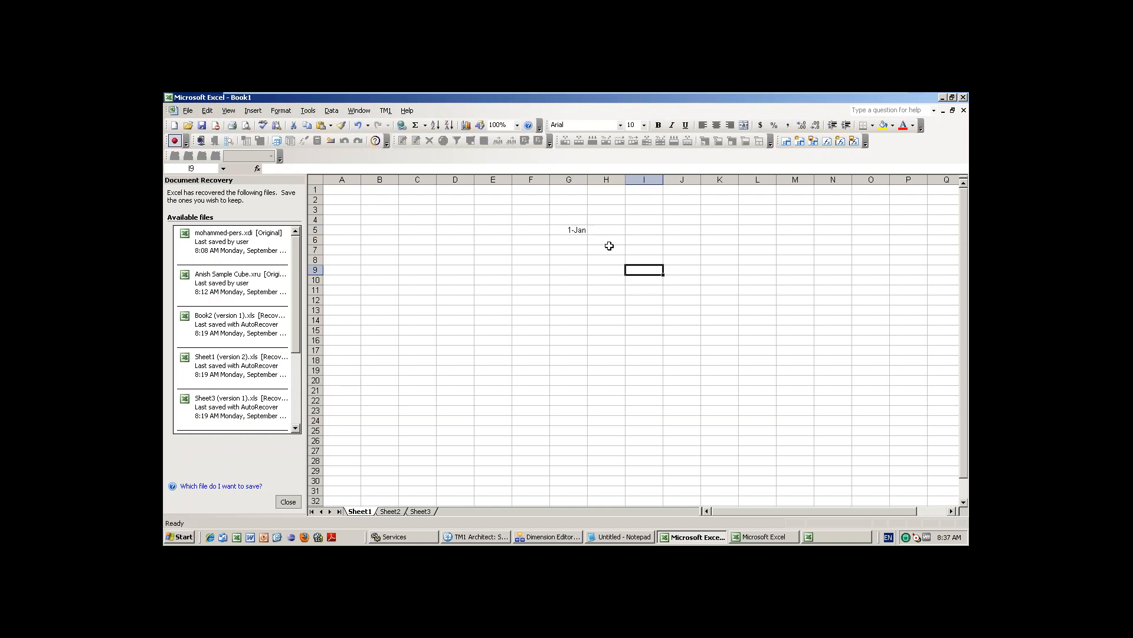
left_click(577, 229)
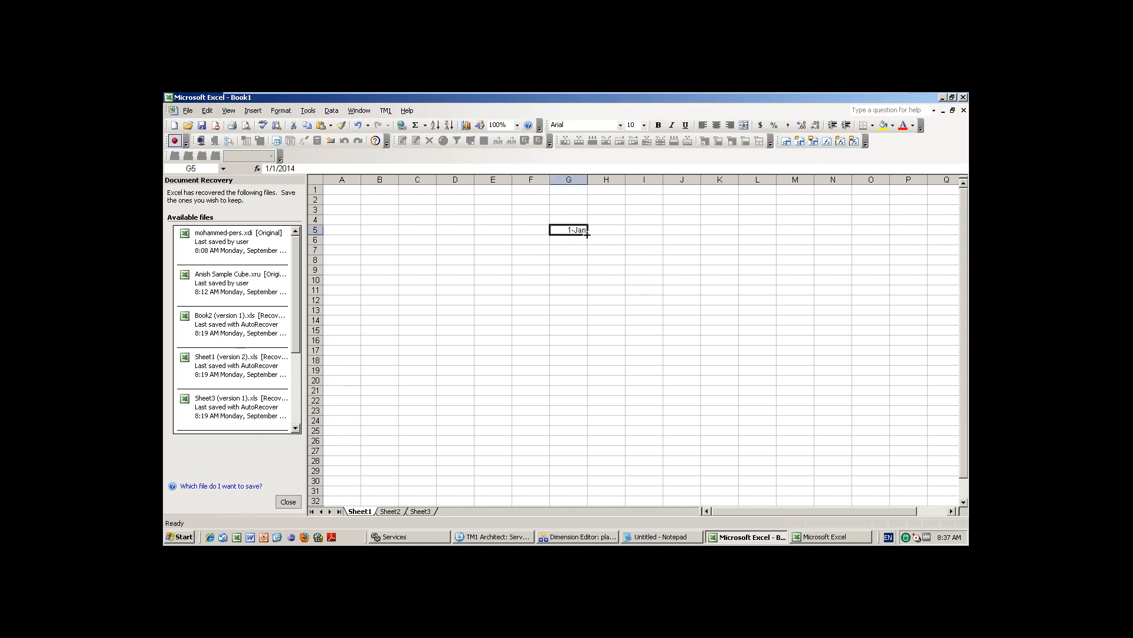
left_click_drag(587, 234, 588, 284)
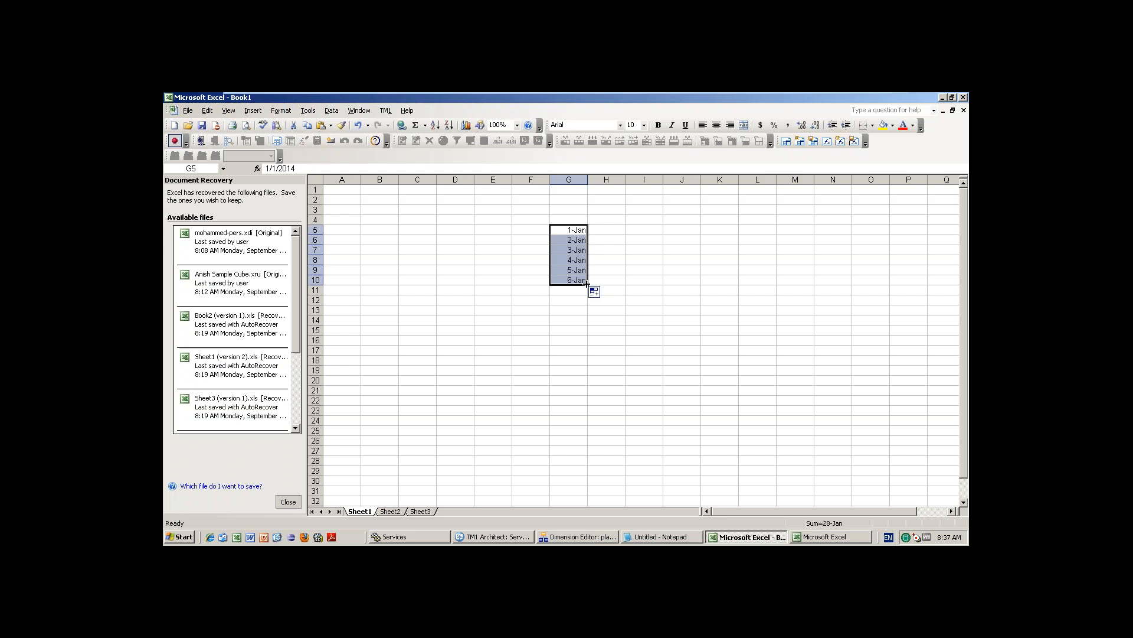
left_click(567, 248)
left_click_drag(579, 231, 582, 282)
key("Delete")
Enter Jan-2014 in H5, fill months down to Dec-15 in H28, copy them, and return to TM1.
left_click(614, 227)
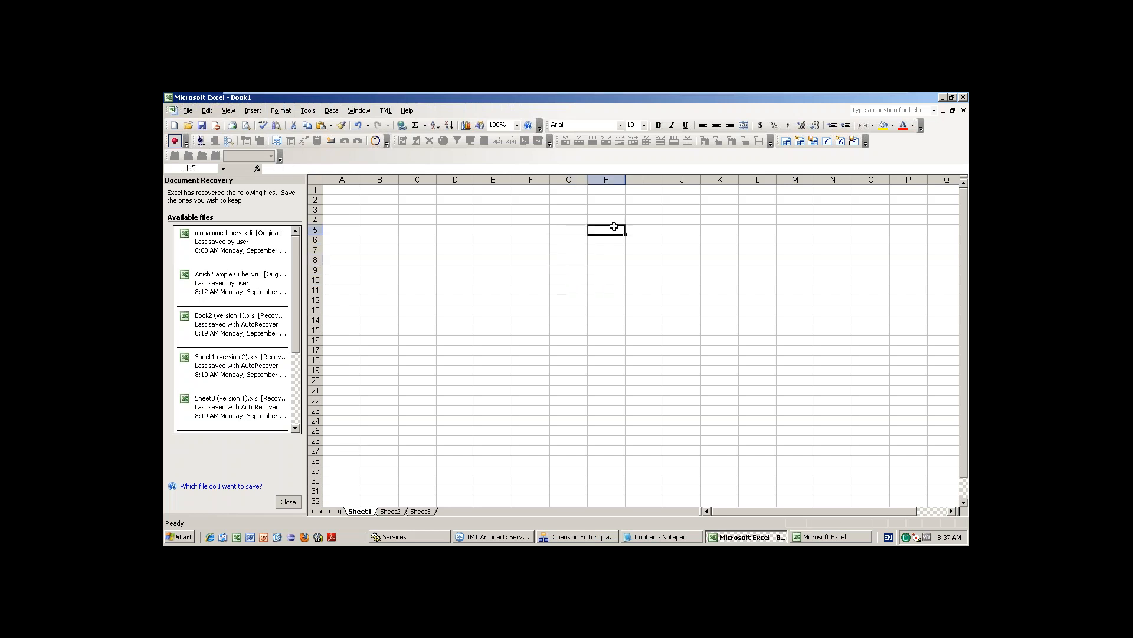
type("Jan-2014")
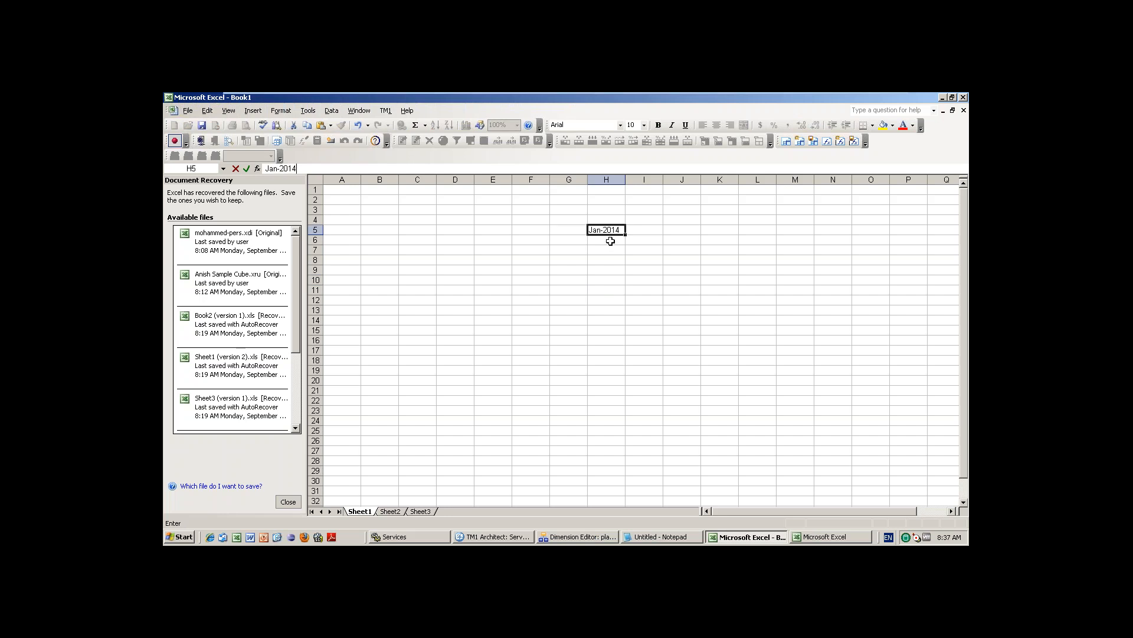
key("Return")
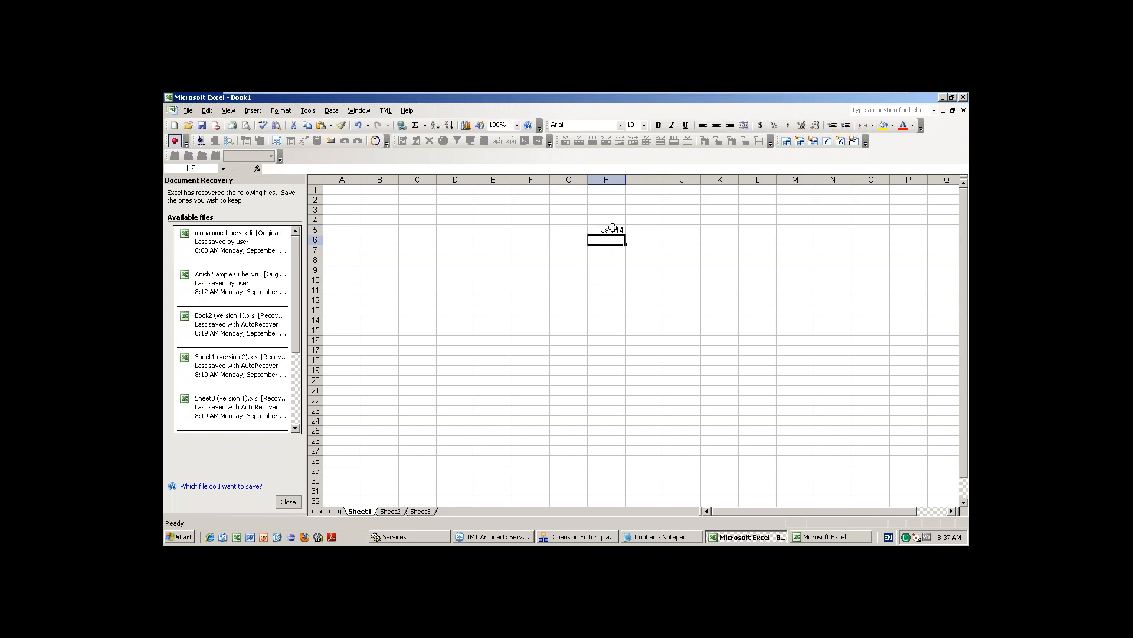
left_click(614, 228)
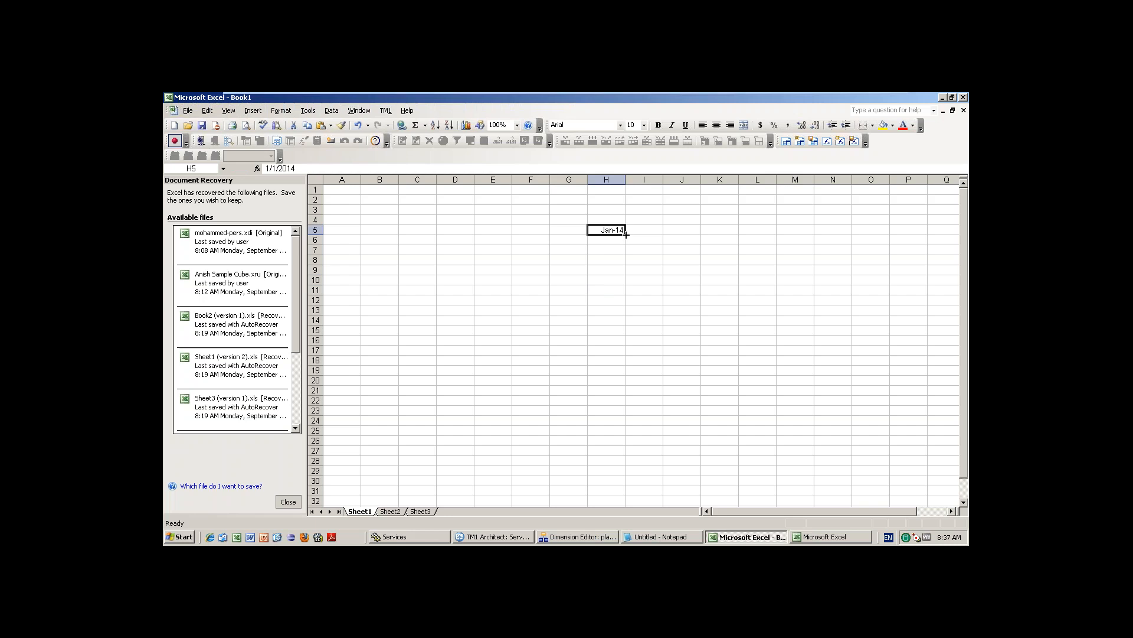
left_click_drag(624, 233, 625, 303)
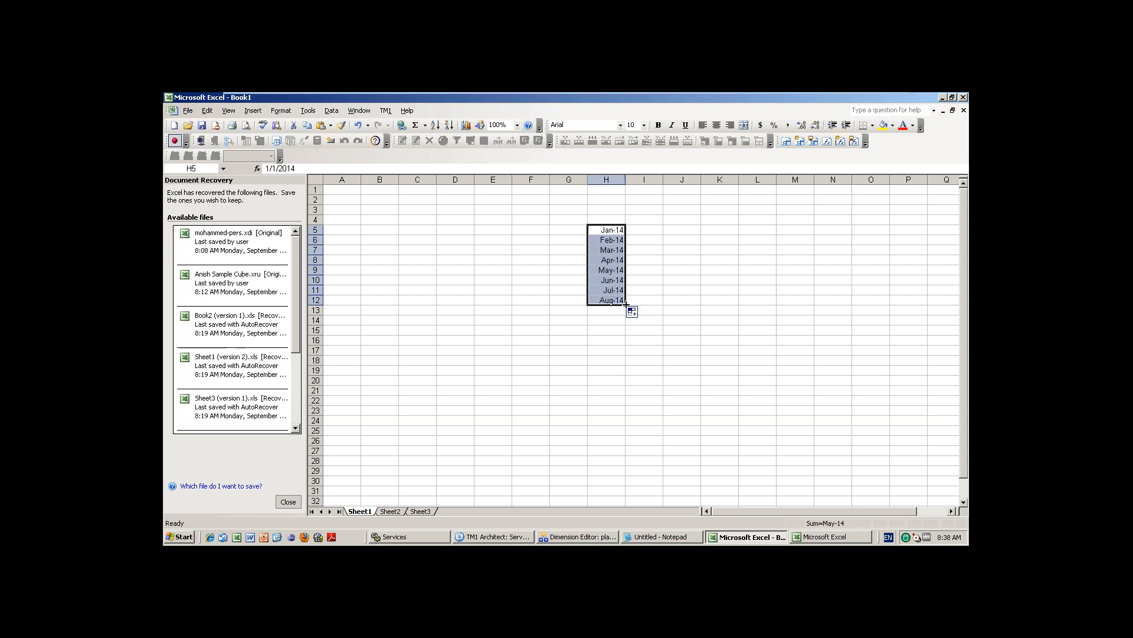
left_click_drag(626, 304, 631, 464)
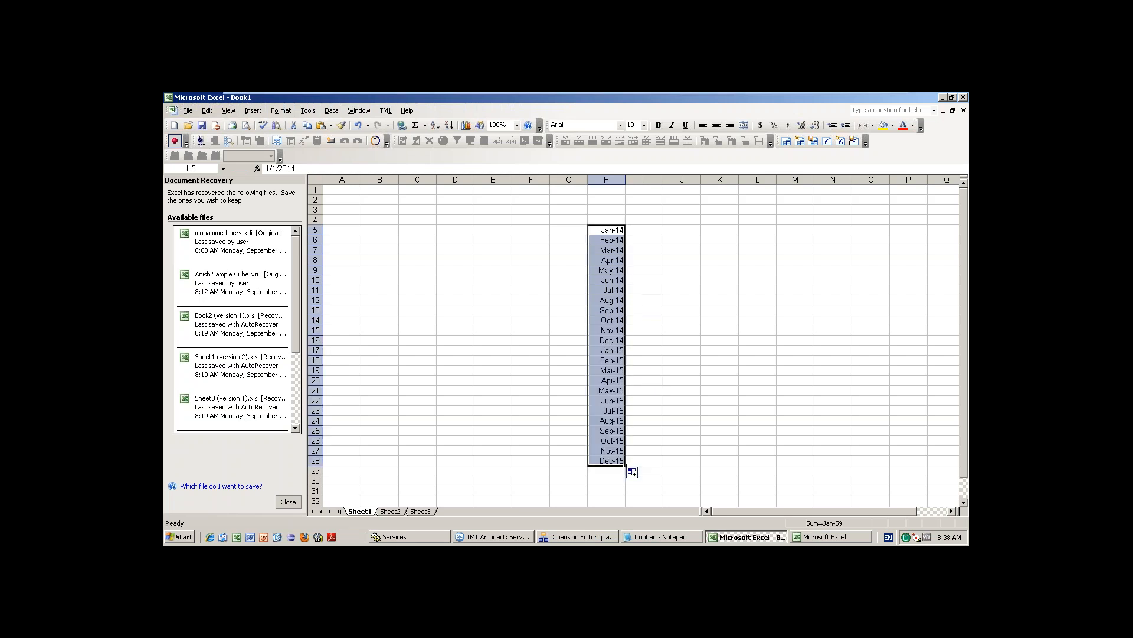
key("ctrl+c")
key("ctrl+c")
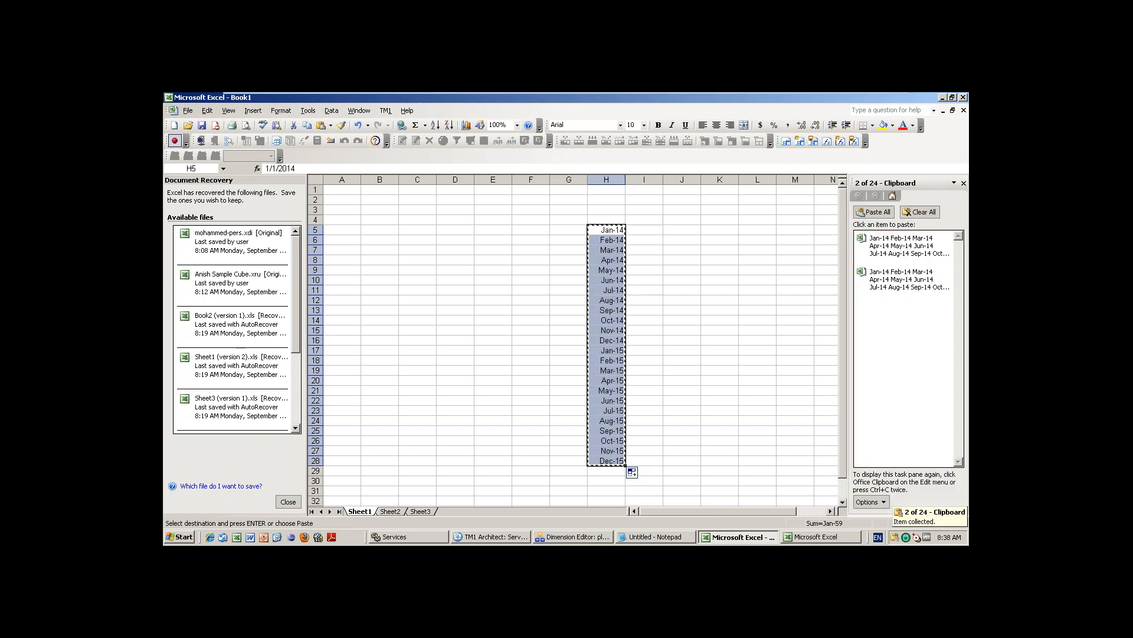
left_click(568, 537)
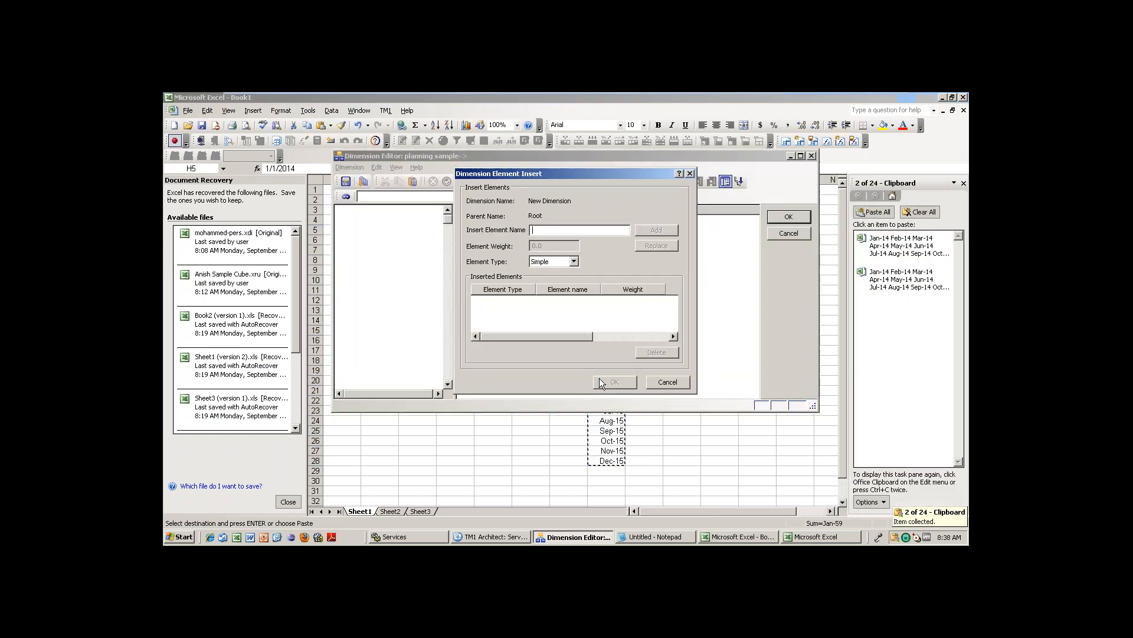
Paste the copied months Jan-14 to Dec-15 as elements and insert elements 2014 and 2015.
left_click(672, 381)
right_click(366, 230)
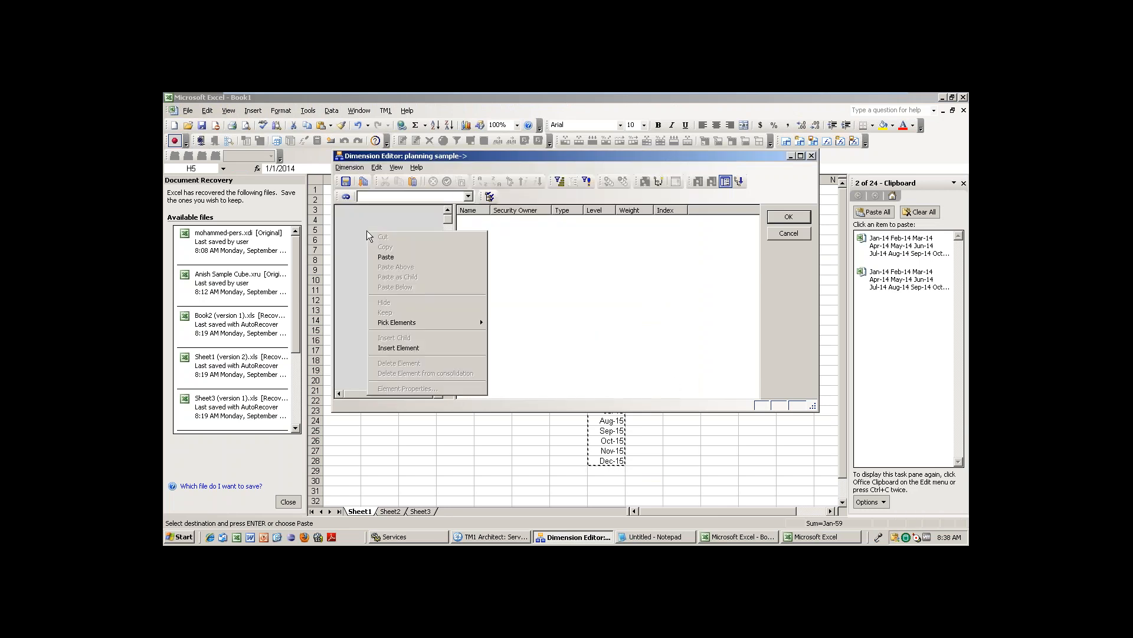
left_click(387, 254)
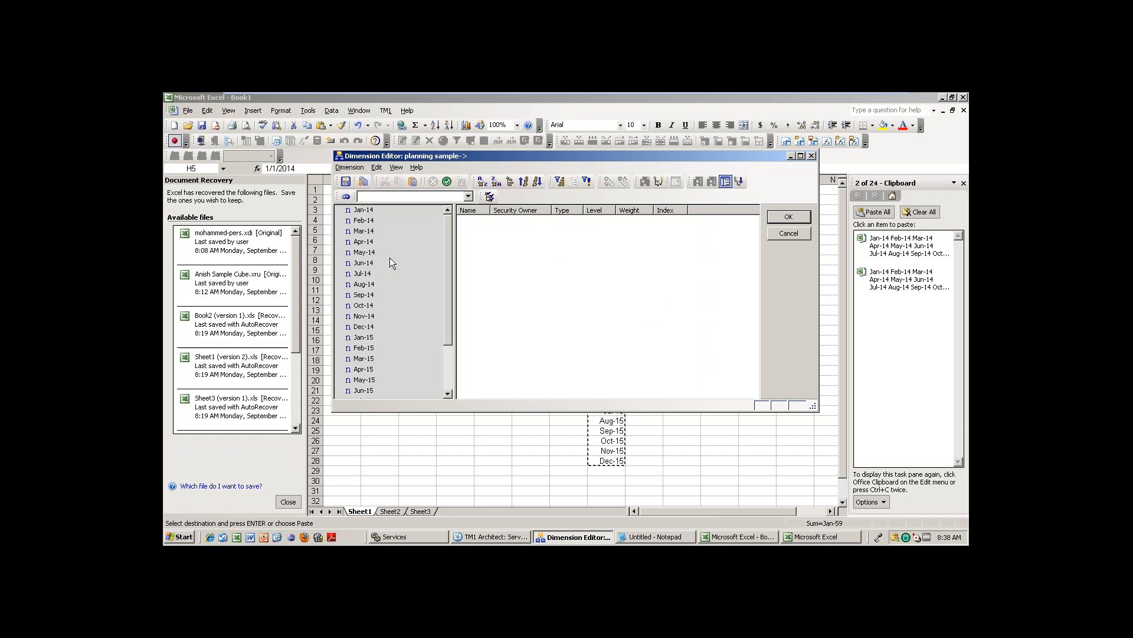
left_click(377, 169)
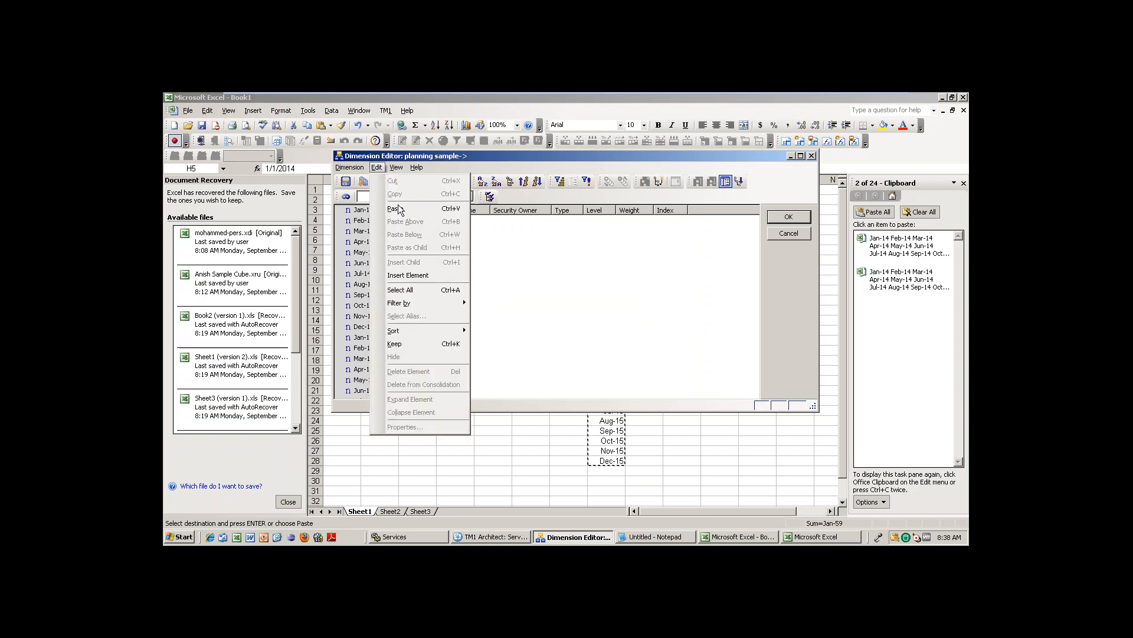
left_click(422, 274)
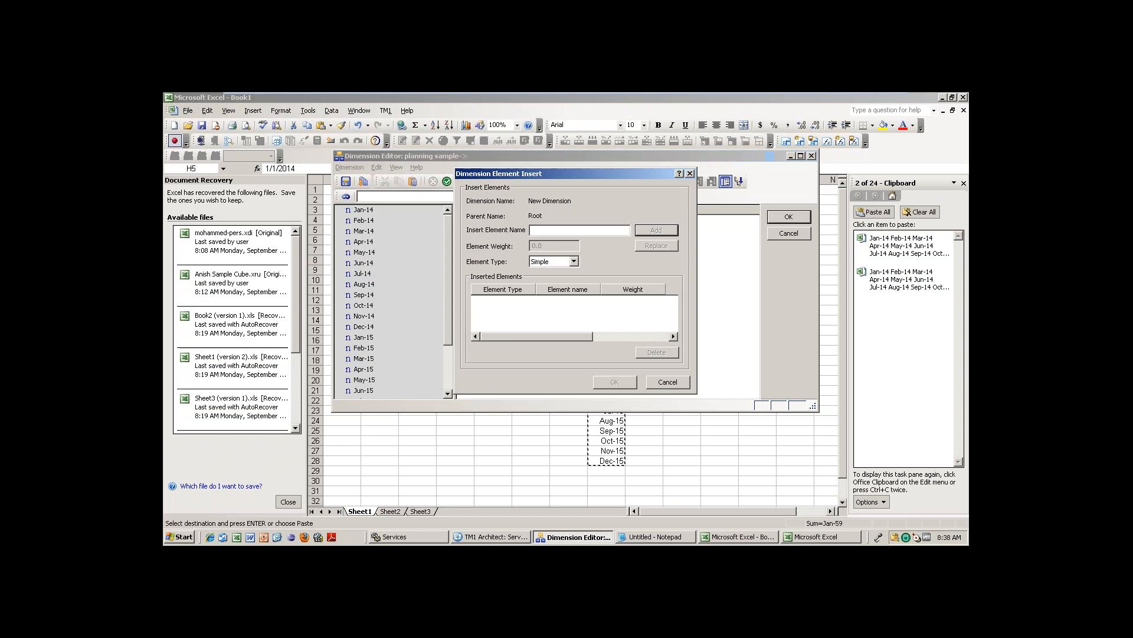
type("2014")
key("Return")
type("2015")
key("Return")
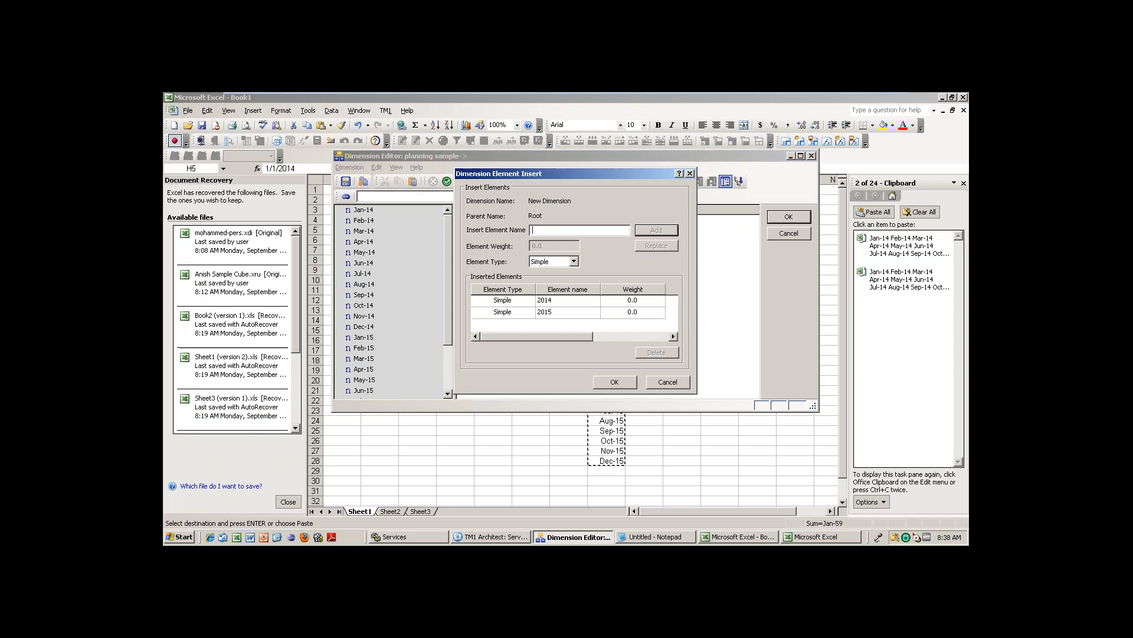
left_click(613, 382)
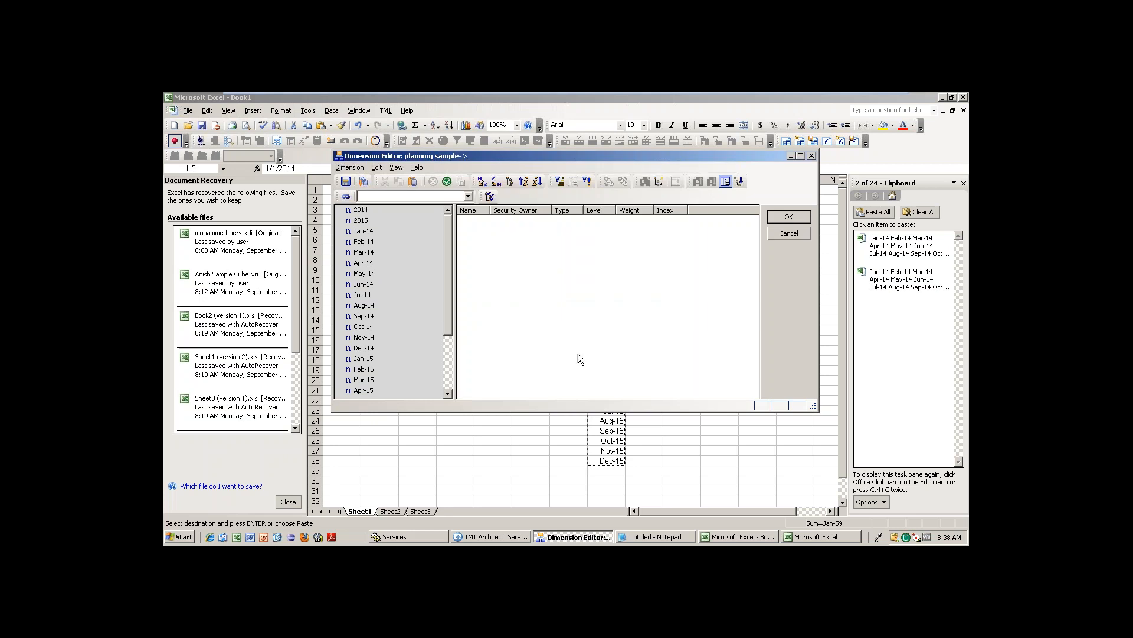
Cut Jan-14 through Dec-14 and paste them as children of 2014.
left_click(364, 231)
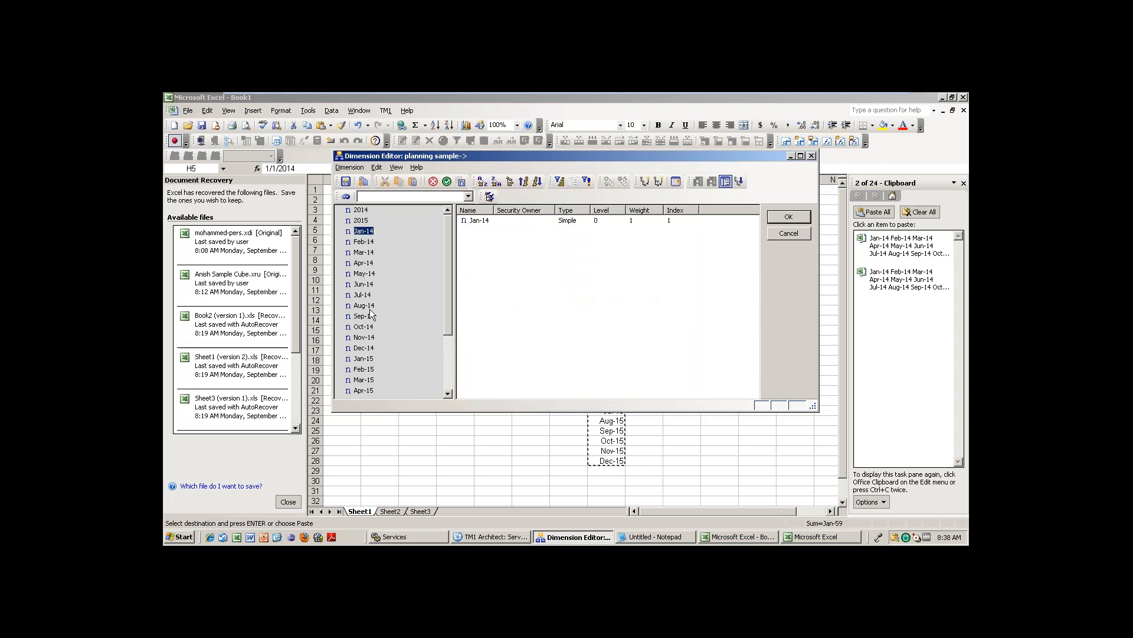
left_click(363, 348, "shift")
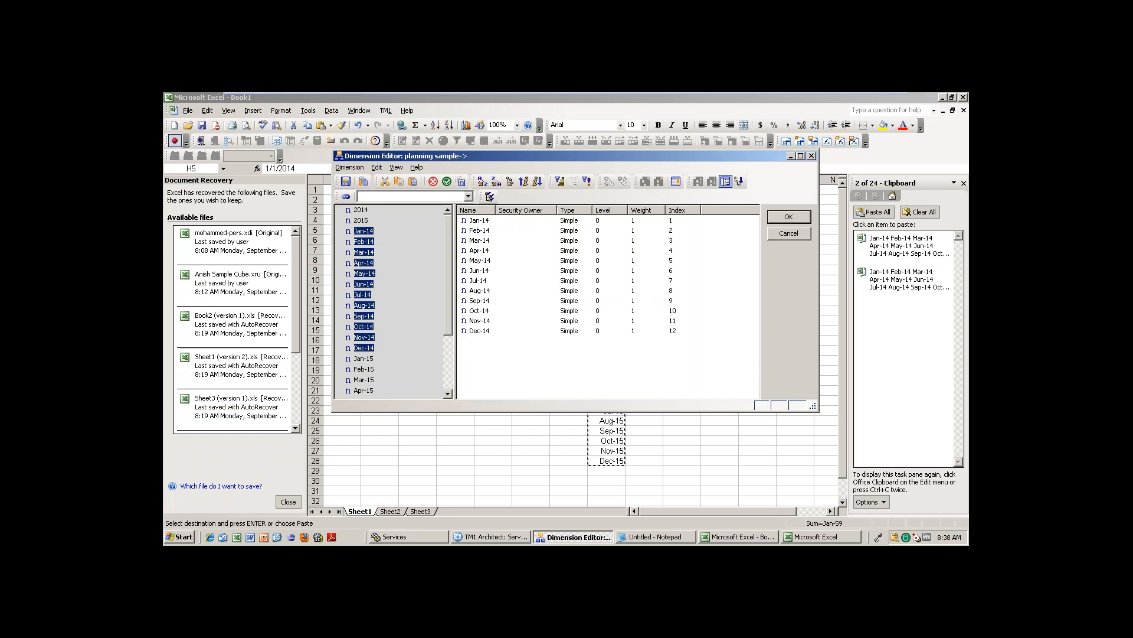
key("ctrl+x")
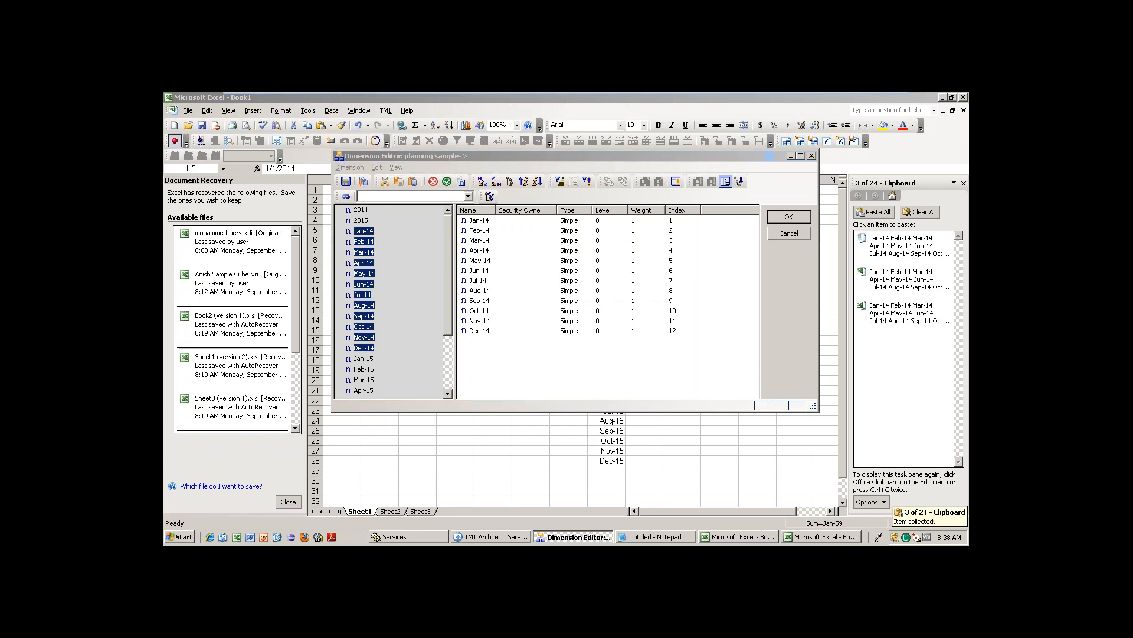
left_click(524, 331)
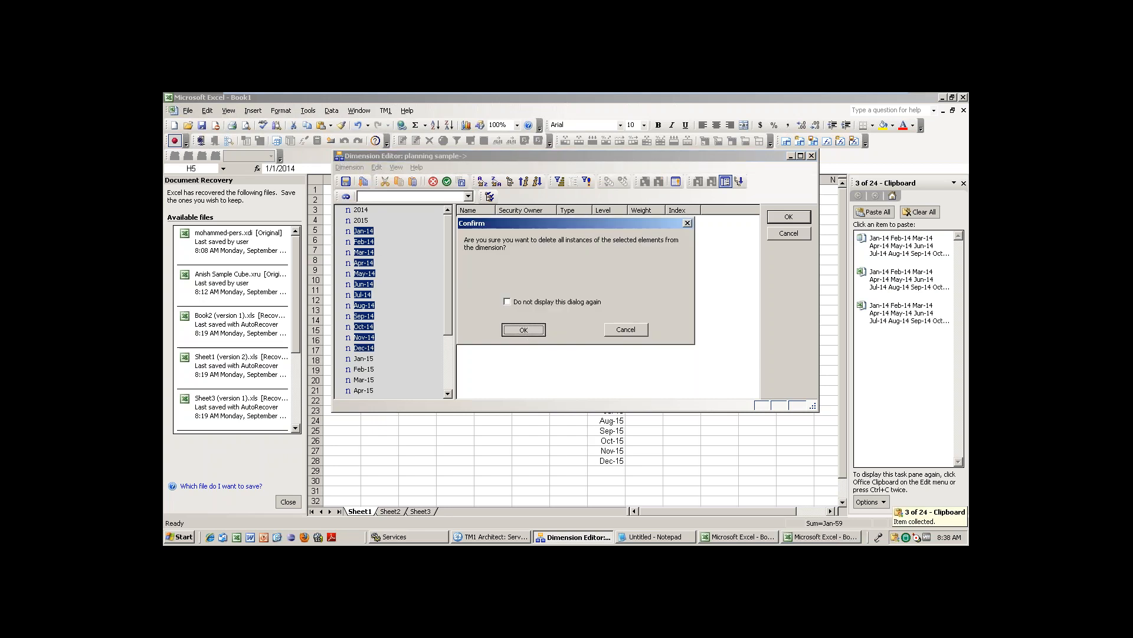
right_click(359, 211)
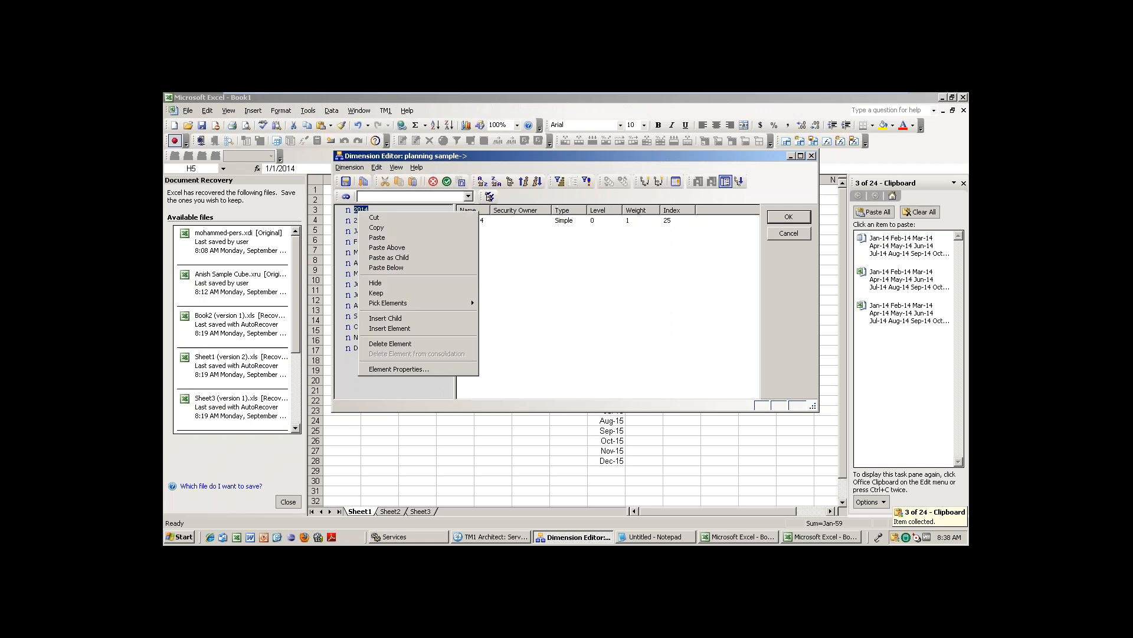
left_click(406, 257)
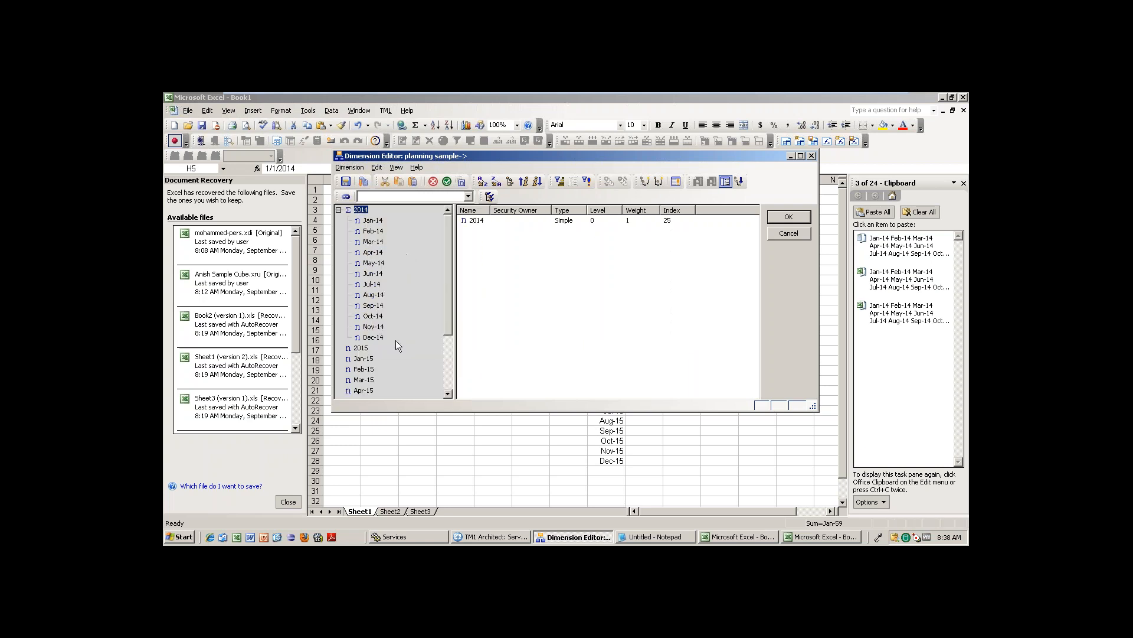
Cut Jan-15 through Dec-15 and paste them as children of 2015.
left_click_drag(446, 310, 447, 367)
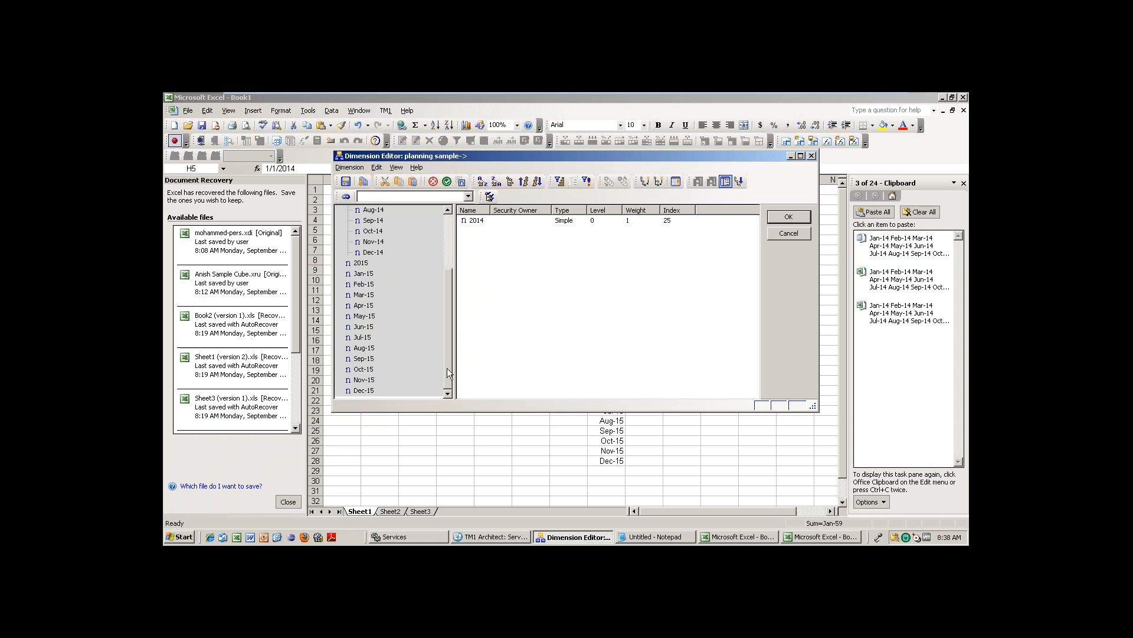
left_click(364, 274)
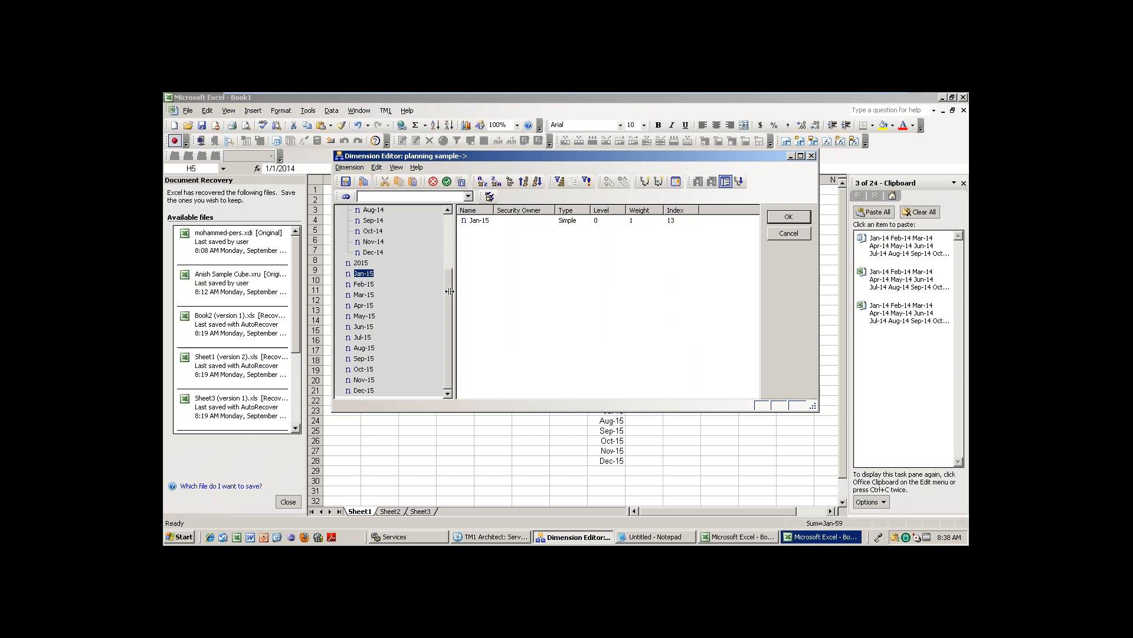
left_click(362, 391, "shift")
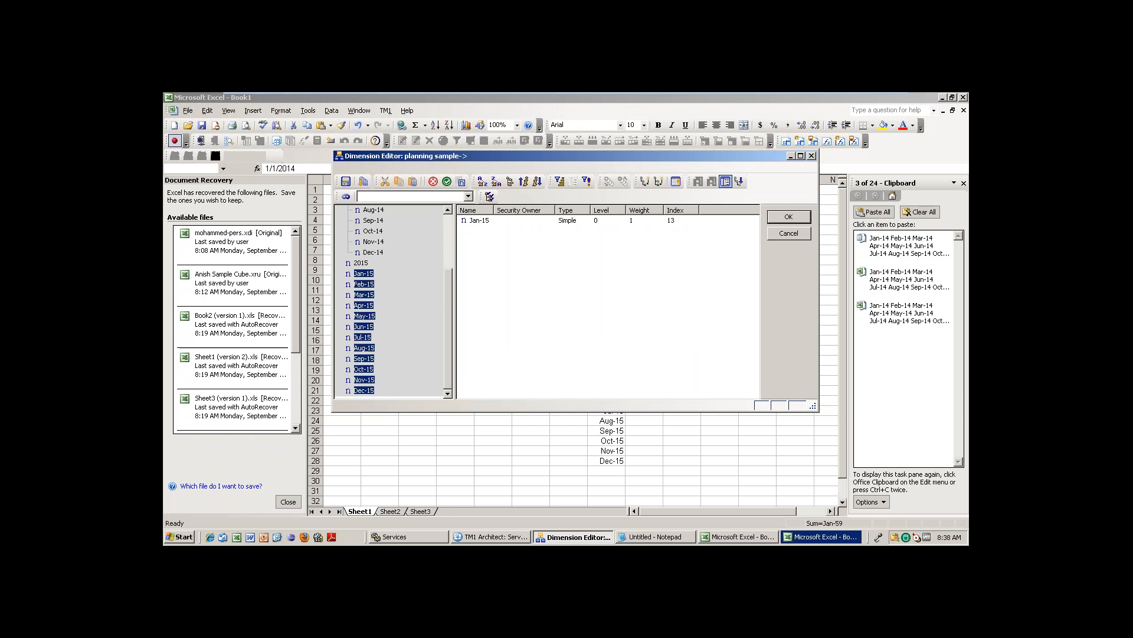
key("ctrl+x")
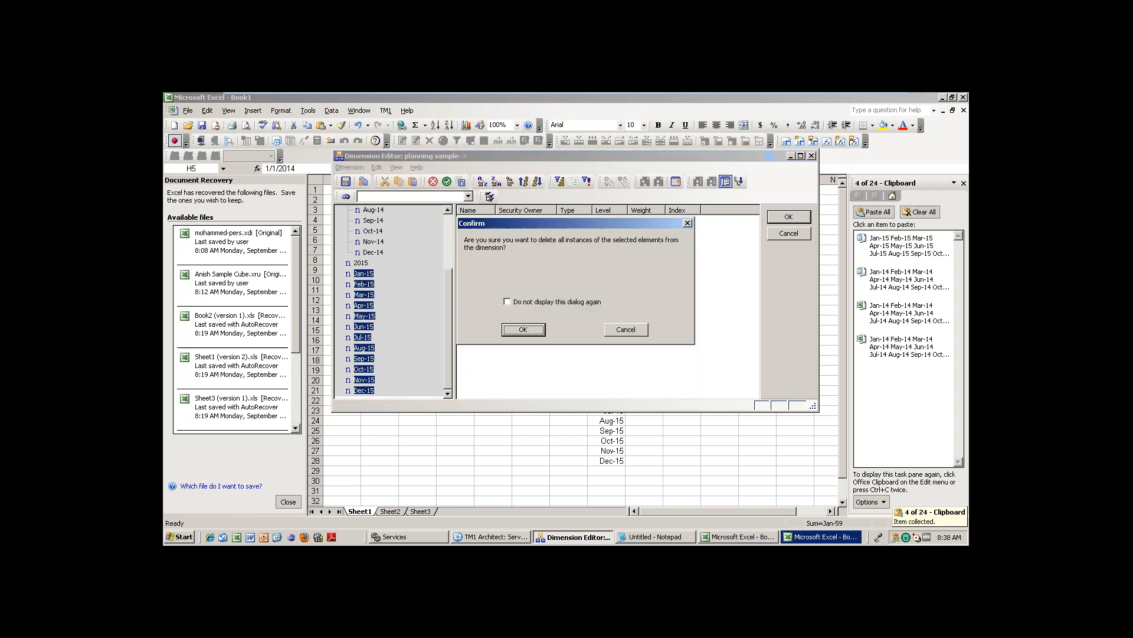
left_click(518, 330)
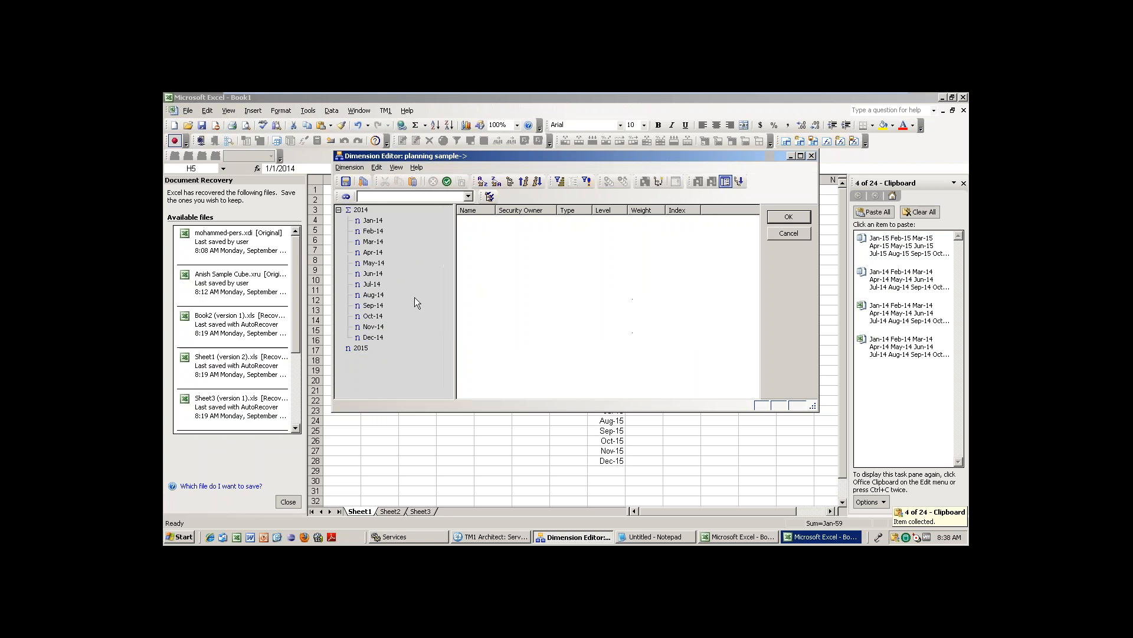
right_click(362, 348)
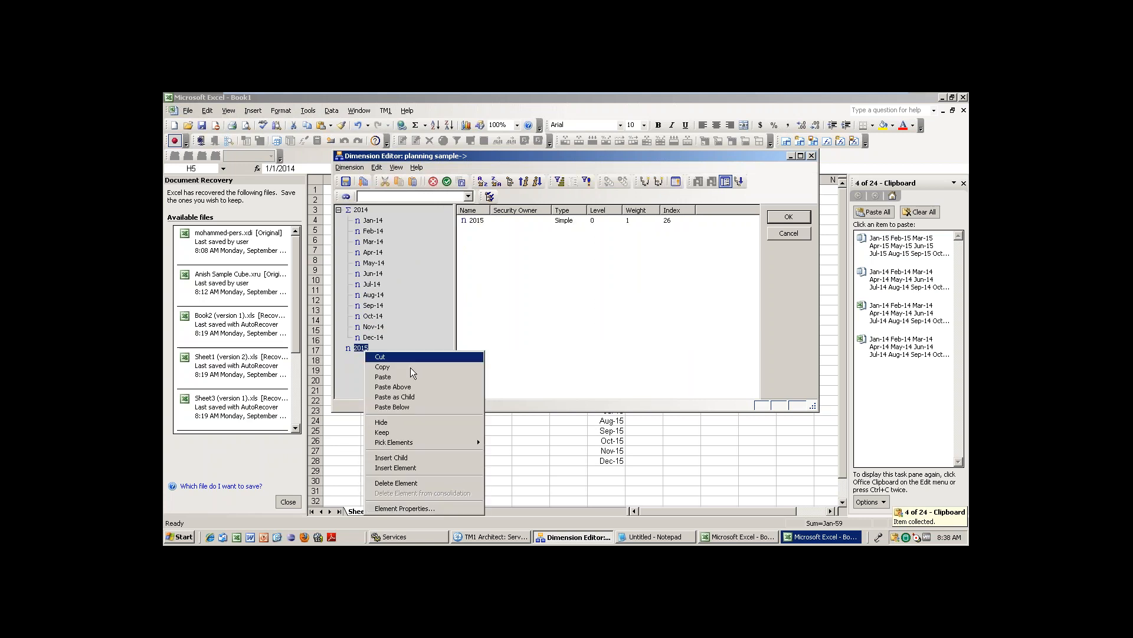
left_click(416, 396)
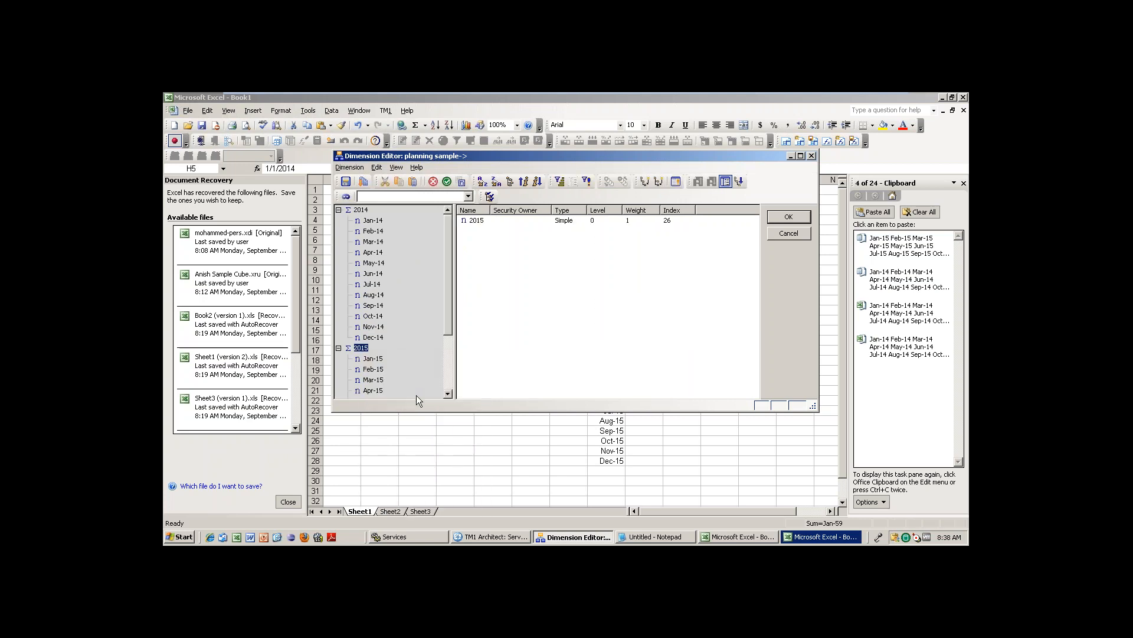
Open Dimension > Save As to name the new dimension.
left_click(448, 355)
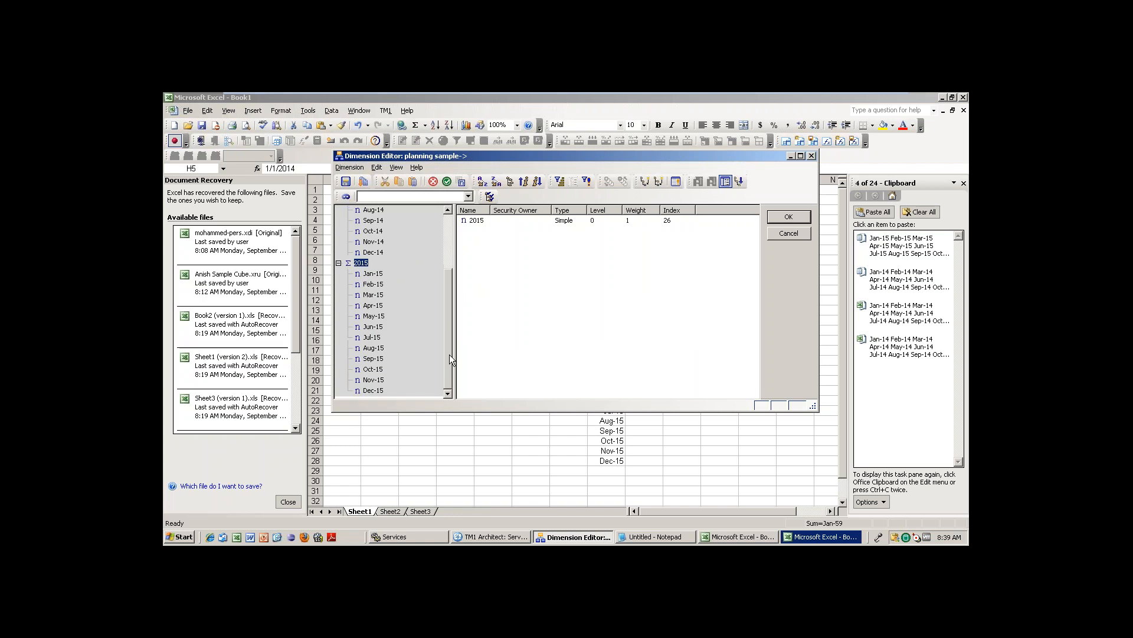
left_click(450, 242)
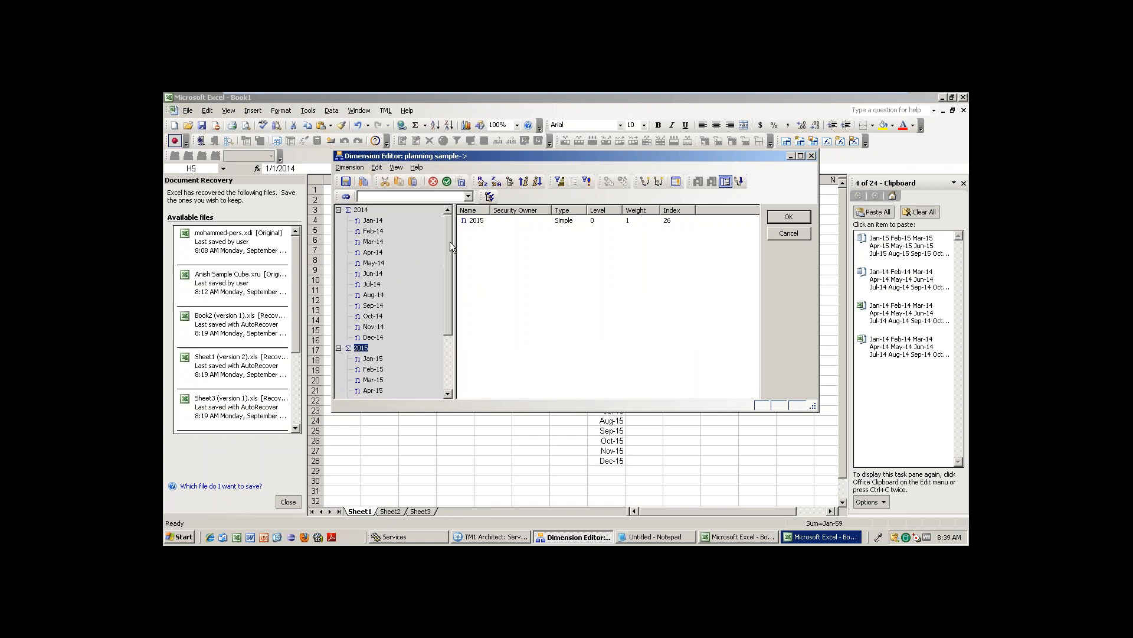
left_click(348, 168)
left_click(372, 193)
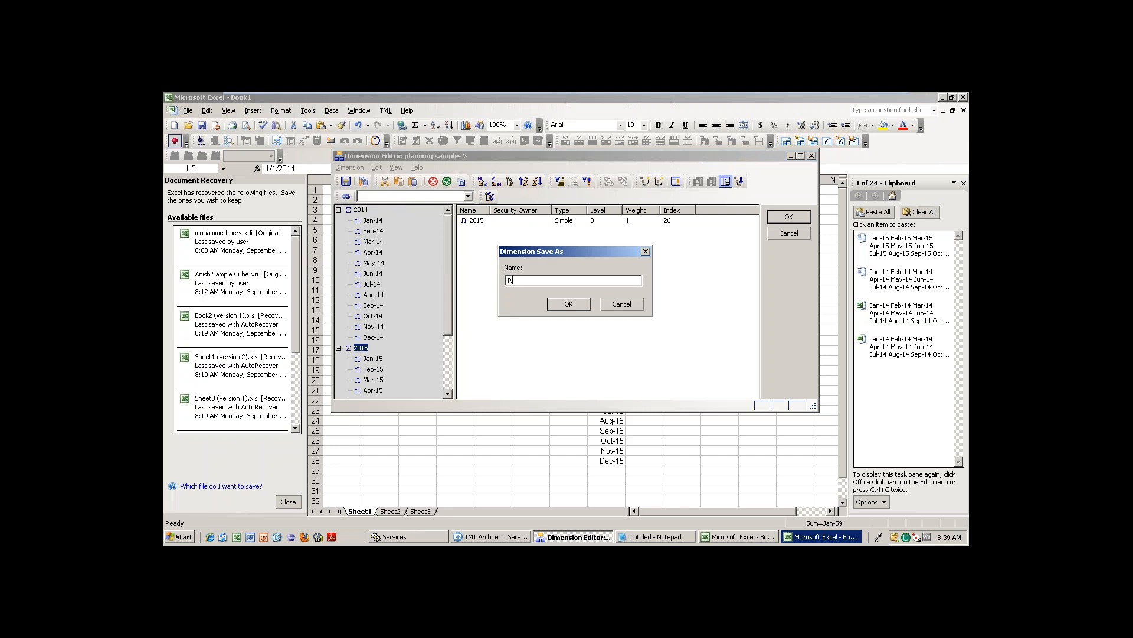
Save the dimension as Ritesh-Time and review the 2014 months in the tree.
type("Ritesh-Time")
left_click(572, 307)
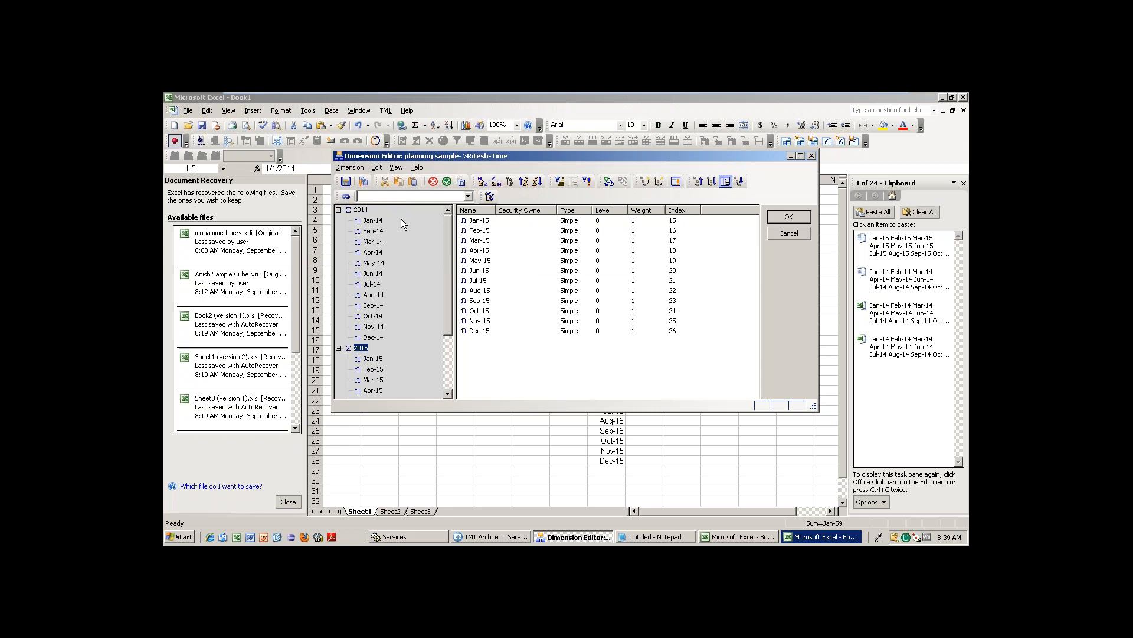
left_click(350, 168)
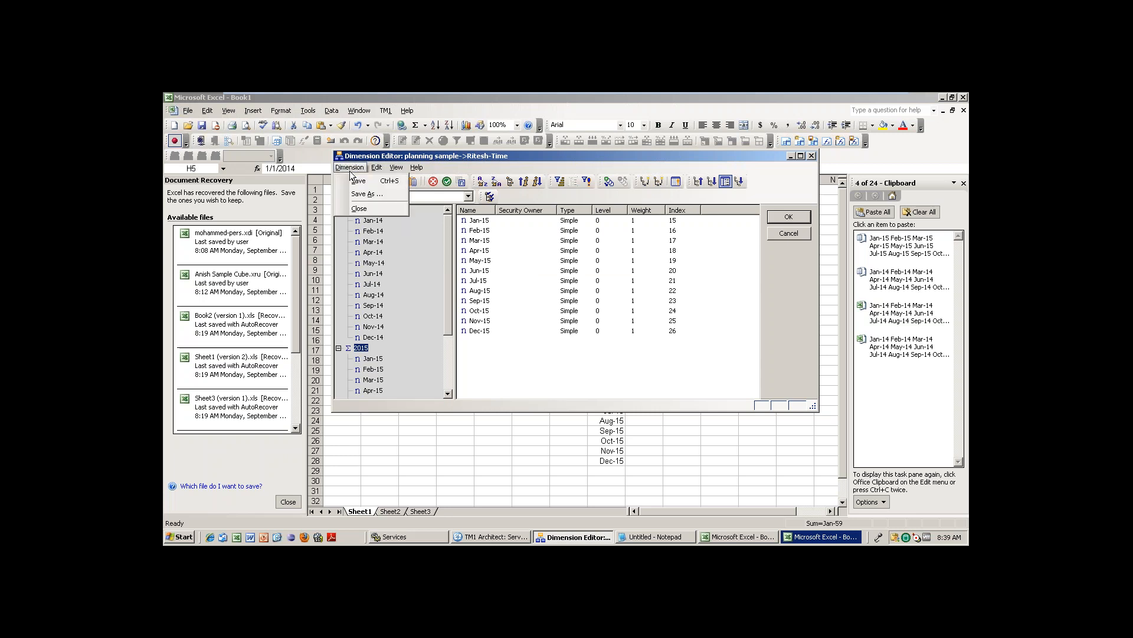
left_click(373, 273)
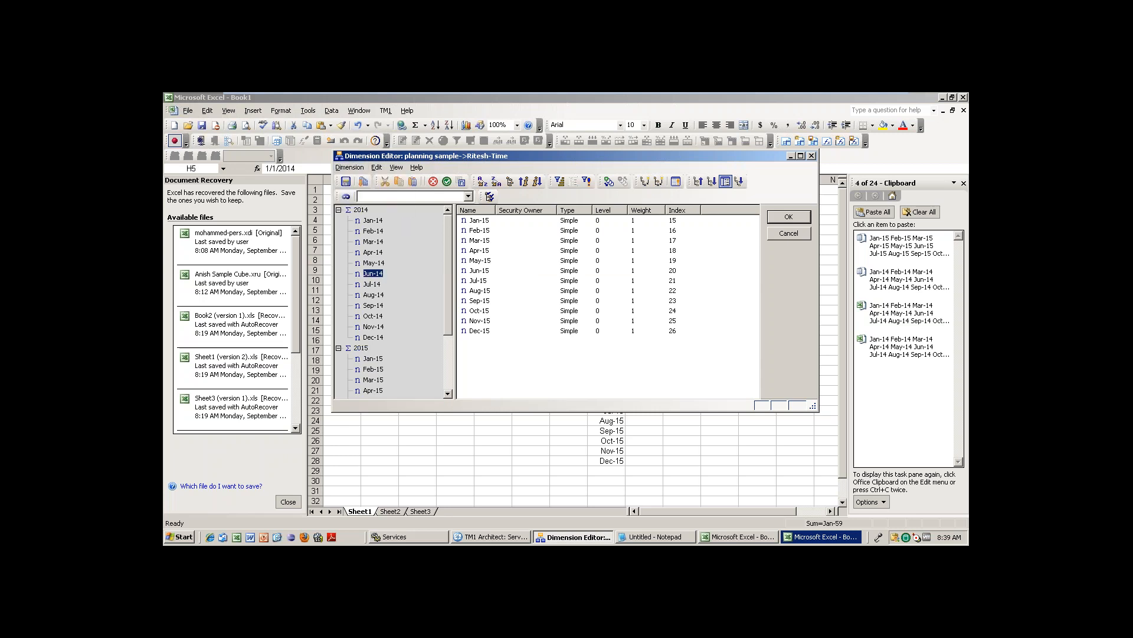
left_click(361, 210)
left_click(363, 181)
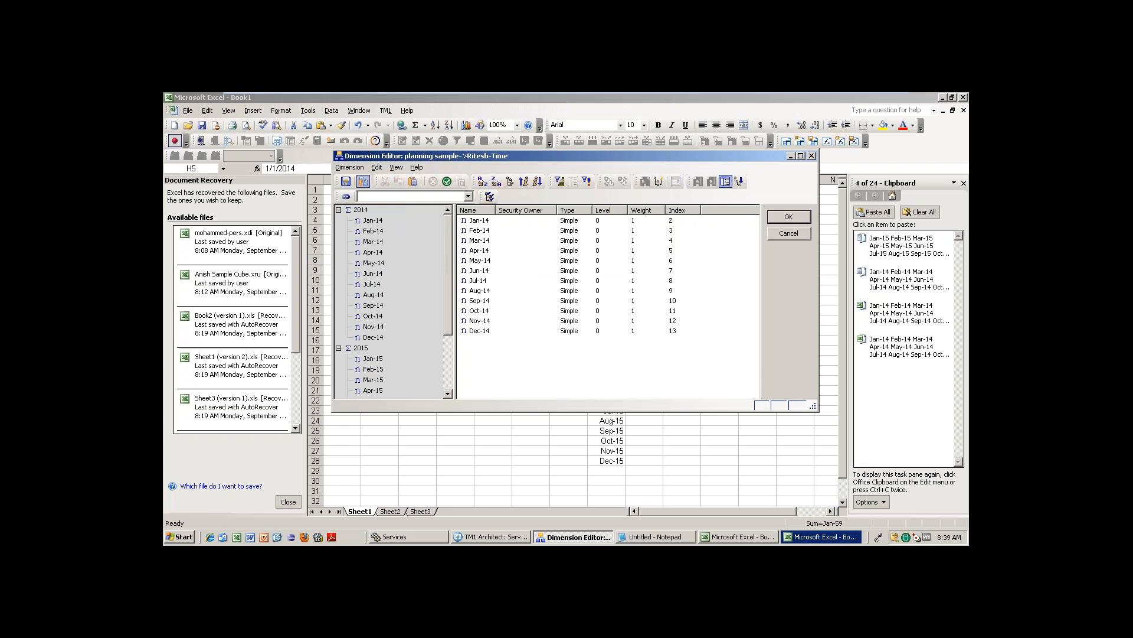
Re-save as Ritesh-Time replacing the existing one, close the editor, and collapse Dimensions.
left_click(351, 168)
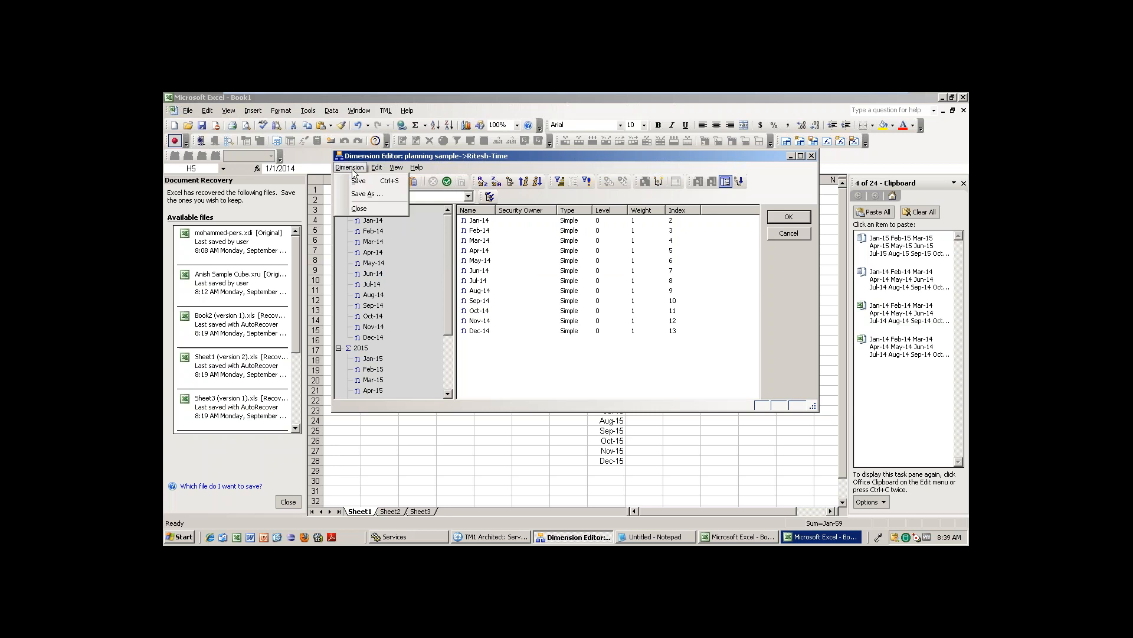
left_click(362, 197)
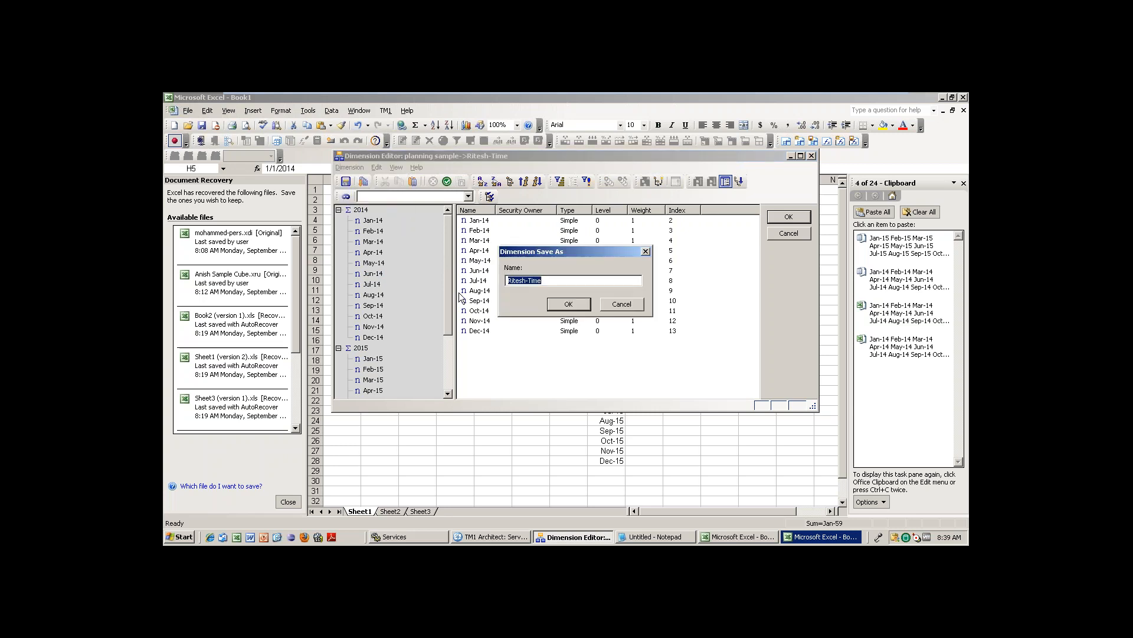
left_click(582, 306)
left_click(540, 342)
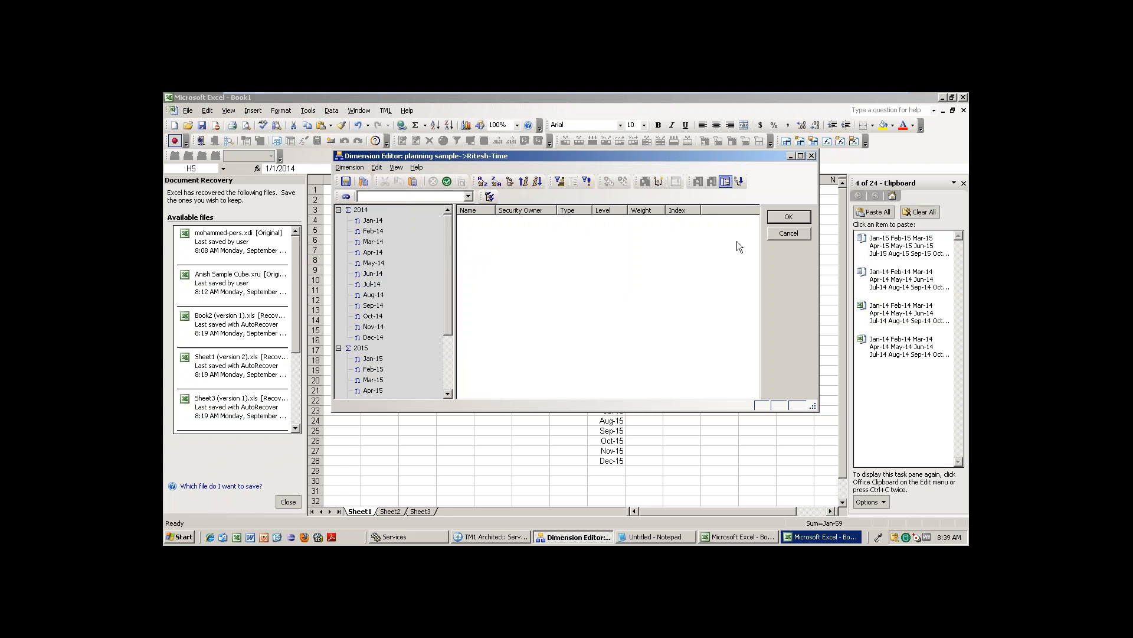
left_click(788, 218)
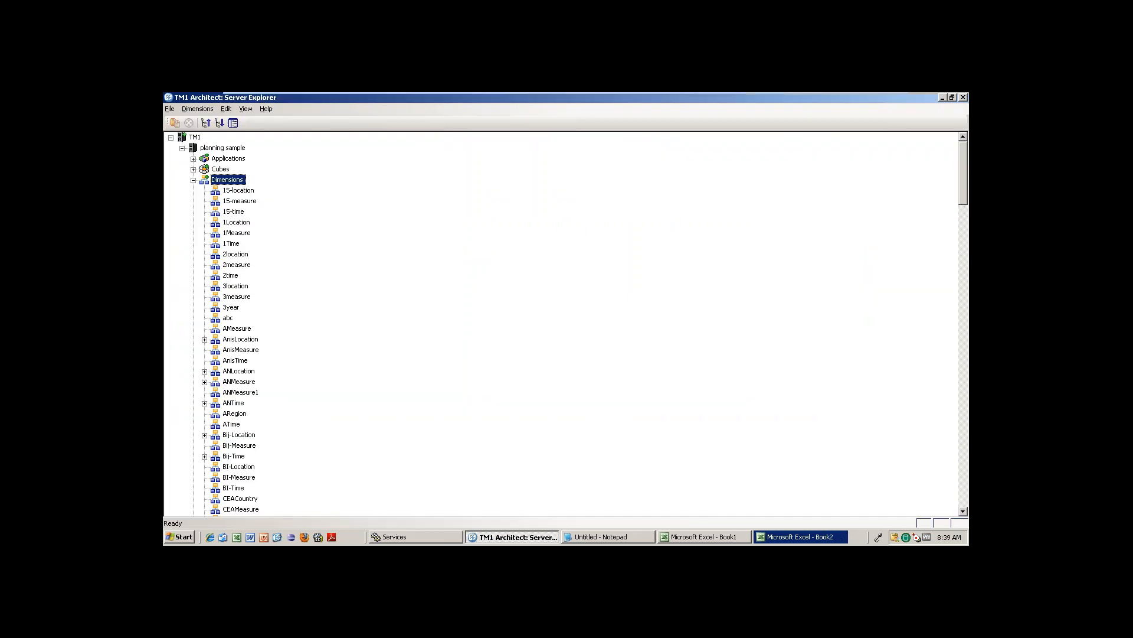
left_click(194, 181)
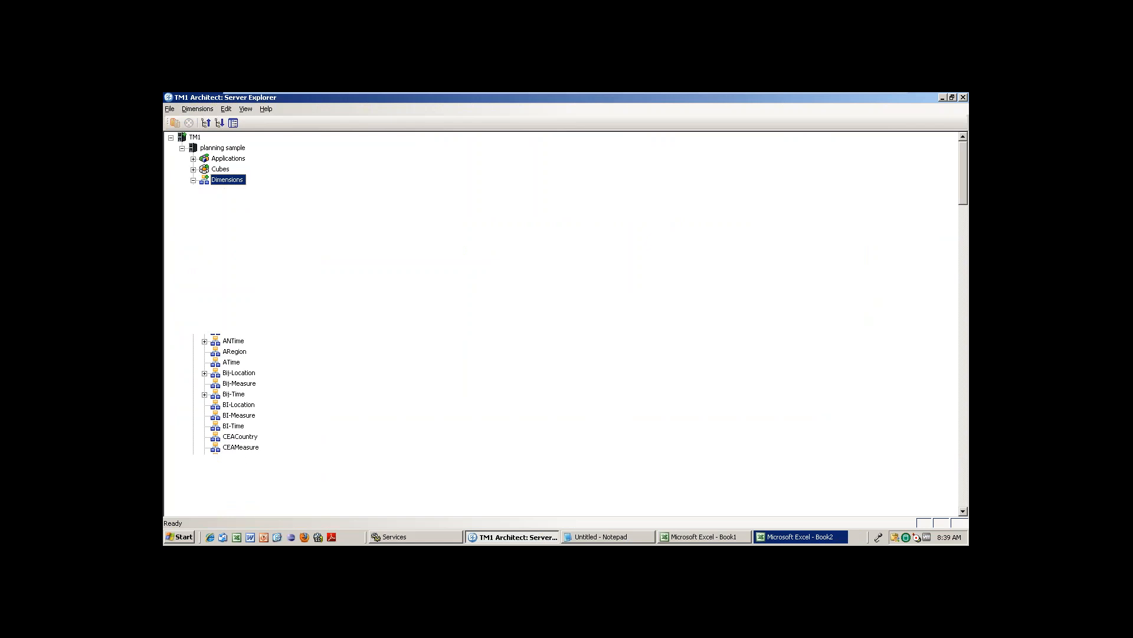
key("Right")
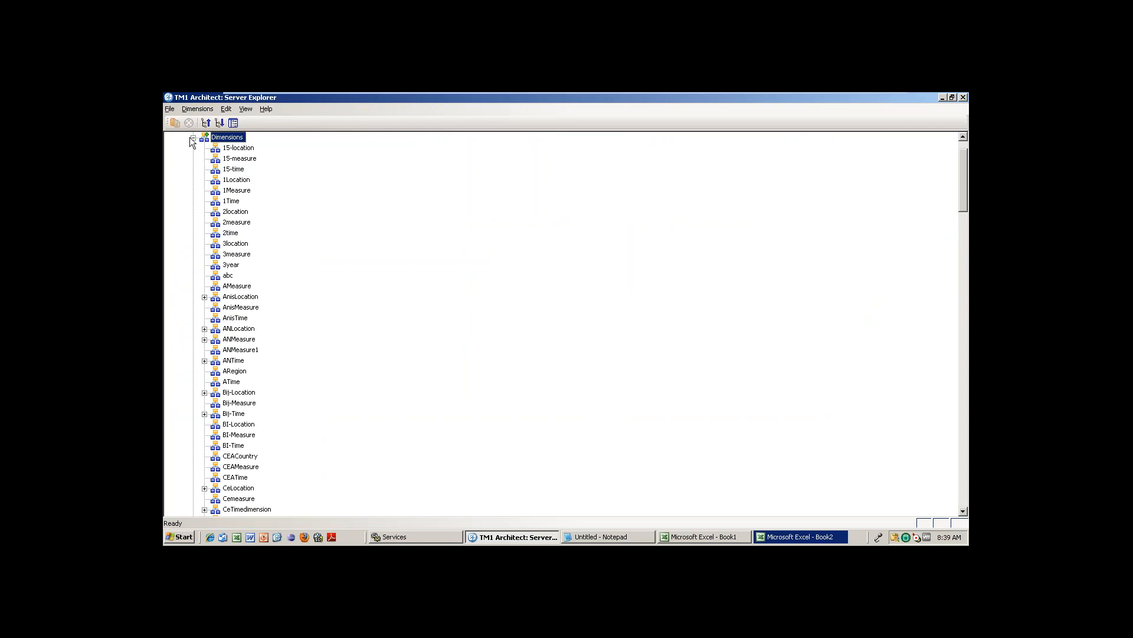
left_click(193, 138)
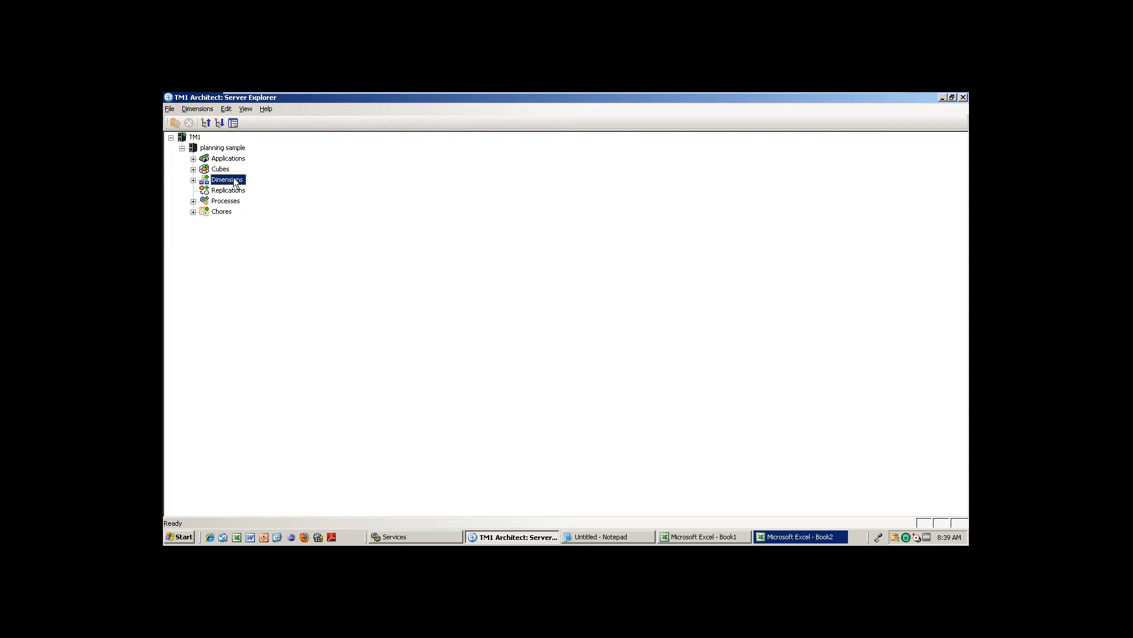
Create a new dimension with elements Revenue, Gross profit and Ovarall.
right_click(235, 182)
left_click(285, 187)
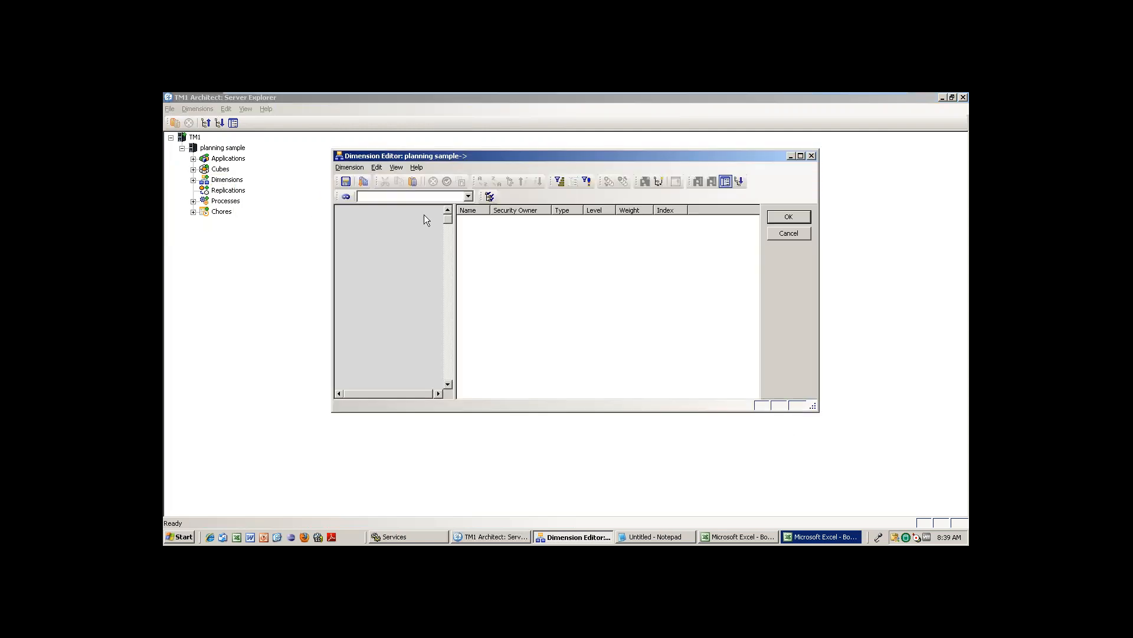
left_click(356, 168)
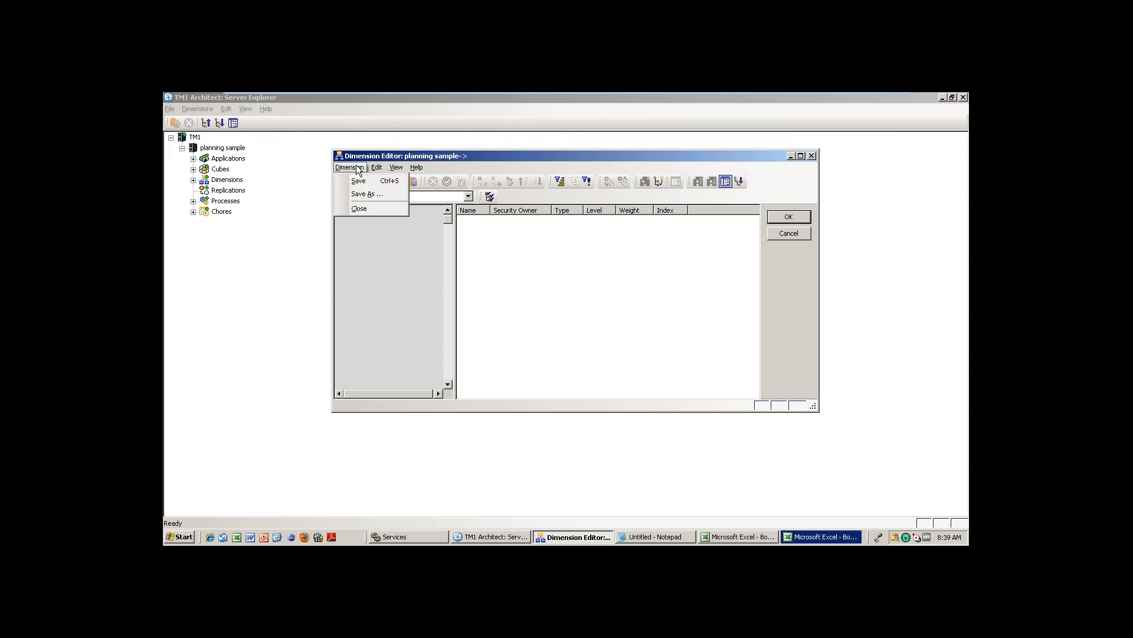
mouse_move(377, 167)
left_click(409, 273)
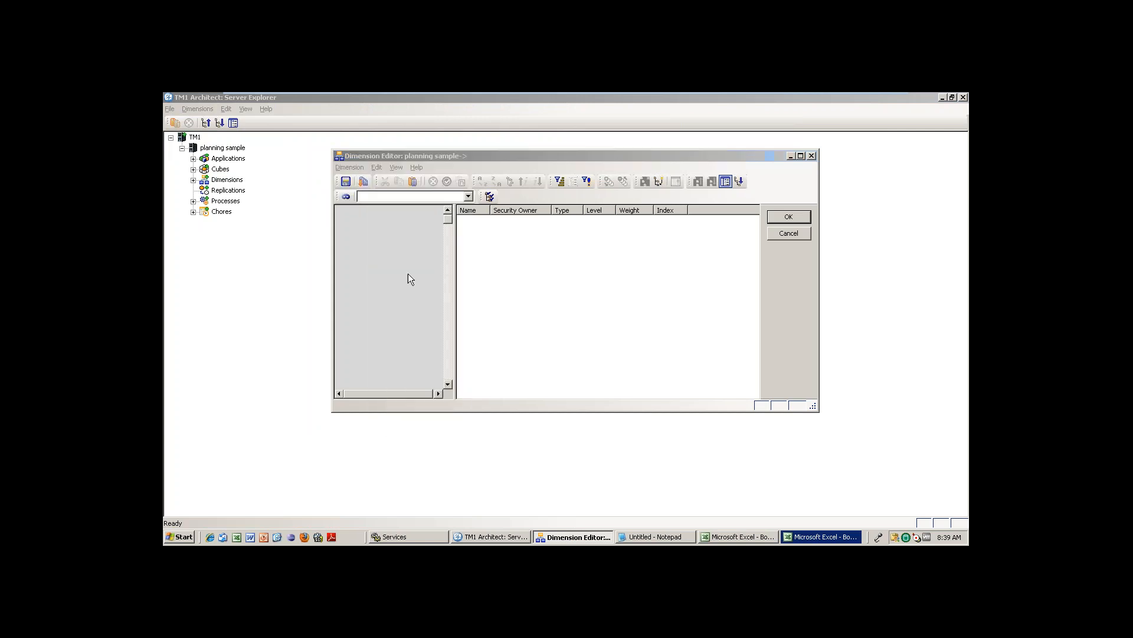
type("REv")
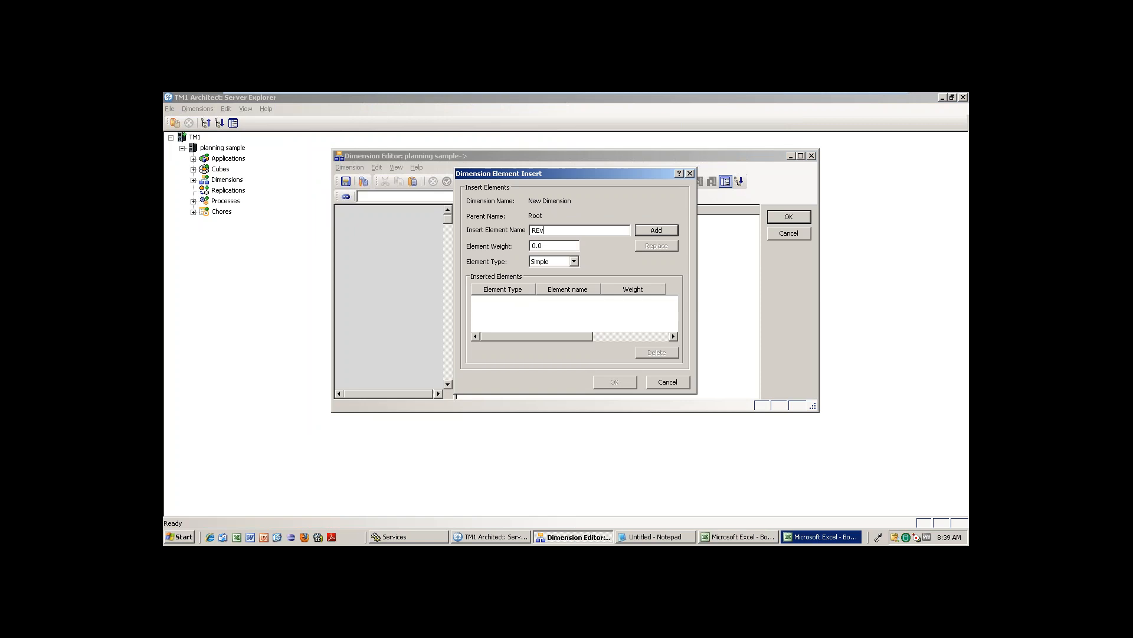
type("evenue")
key("Return")
type("Gro")
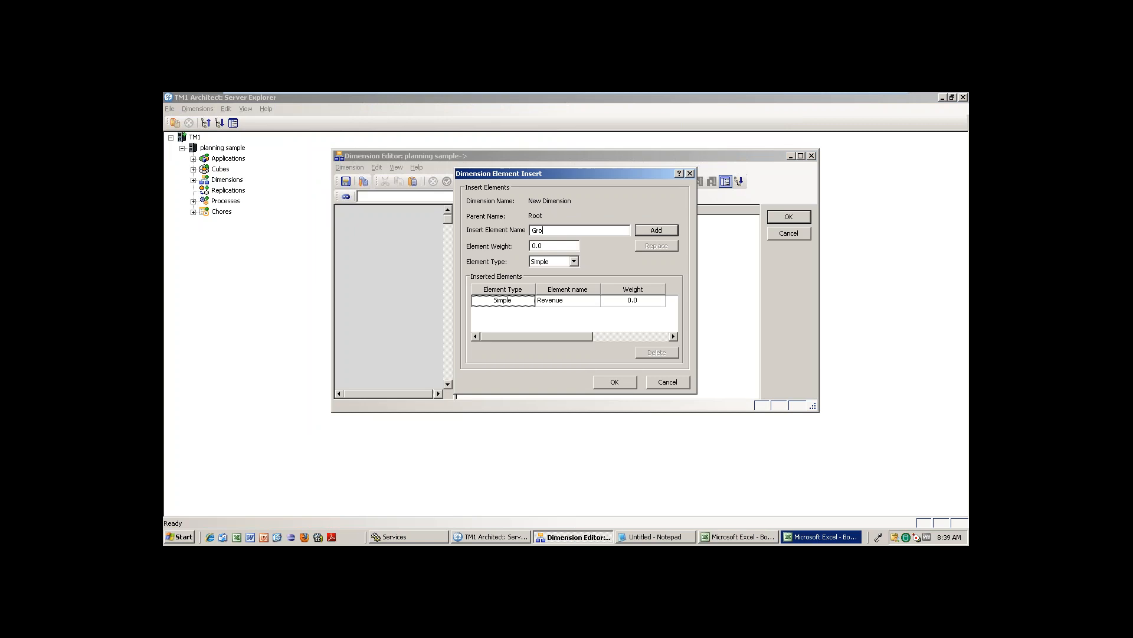
type("oss profit")
key("Return")
type("Ovarall")
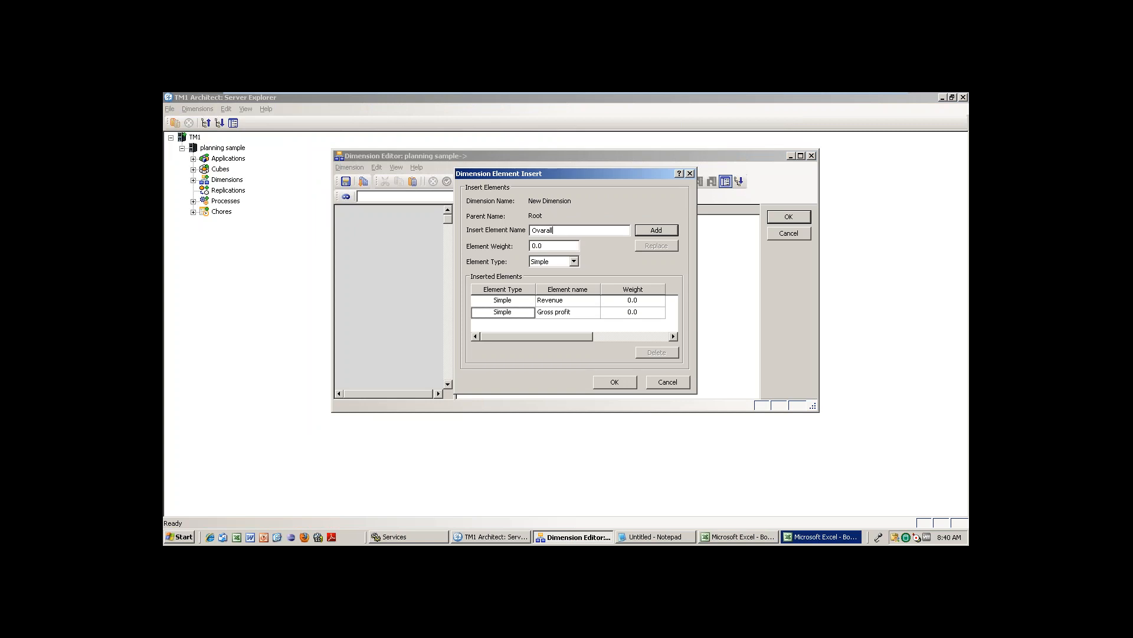
key("Return")
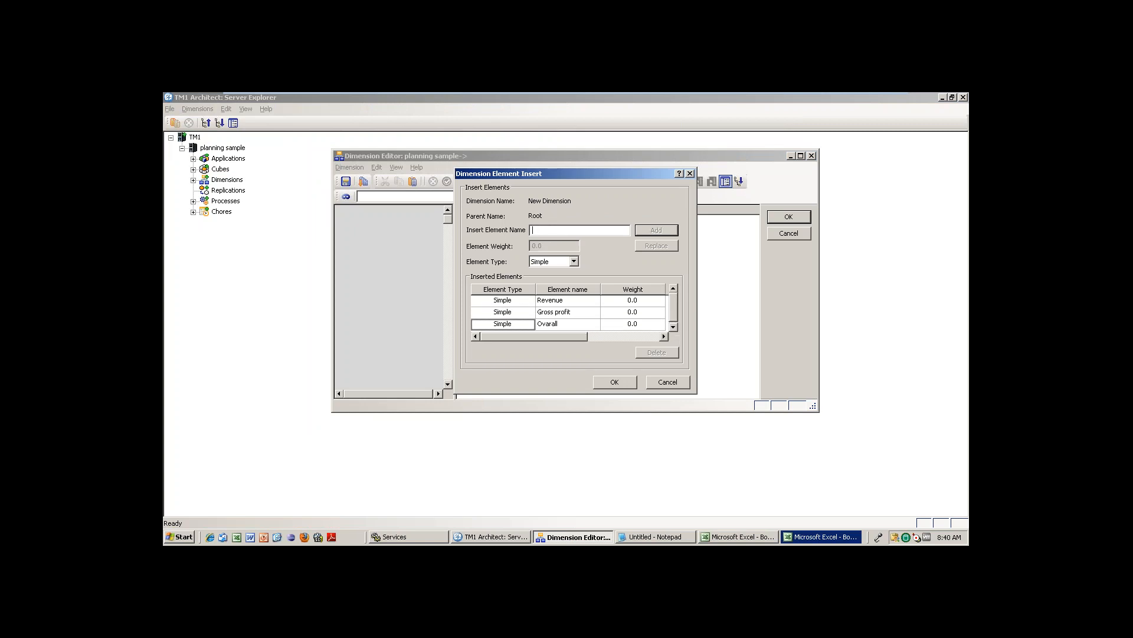
left_click(614, 381)
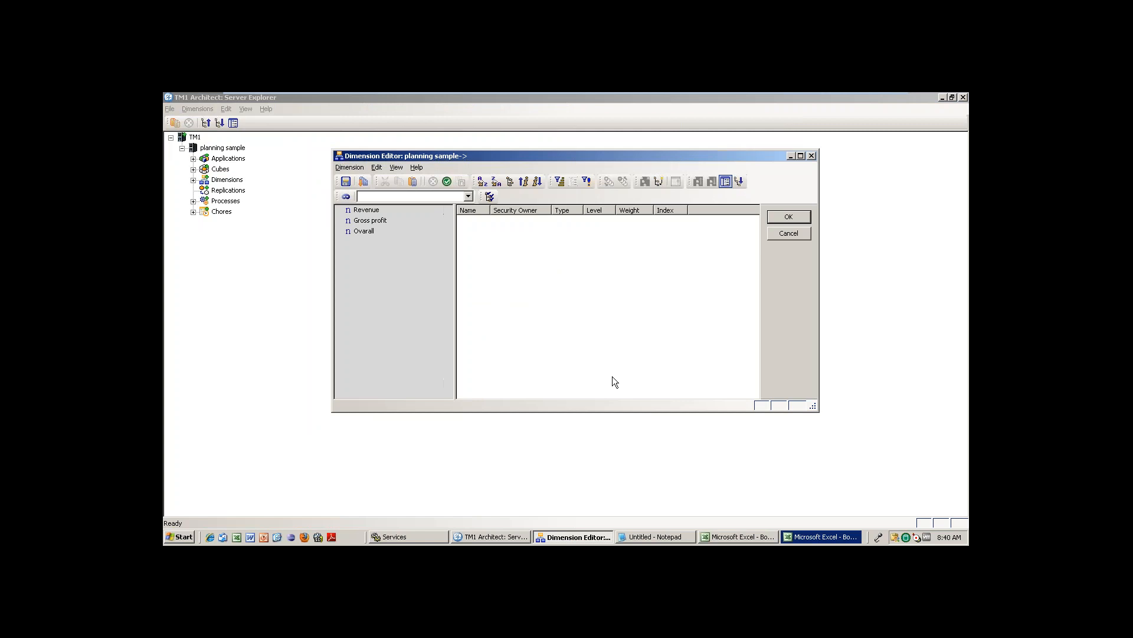
Cut Revenue and Gross profit out of the dimension, confirming the removal.
left_click(363, 231)
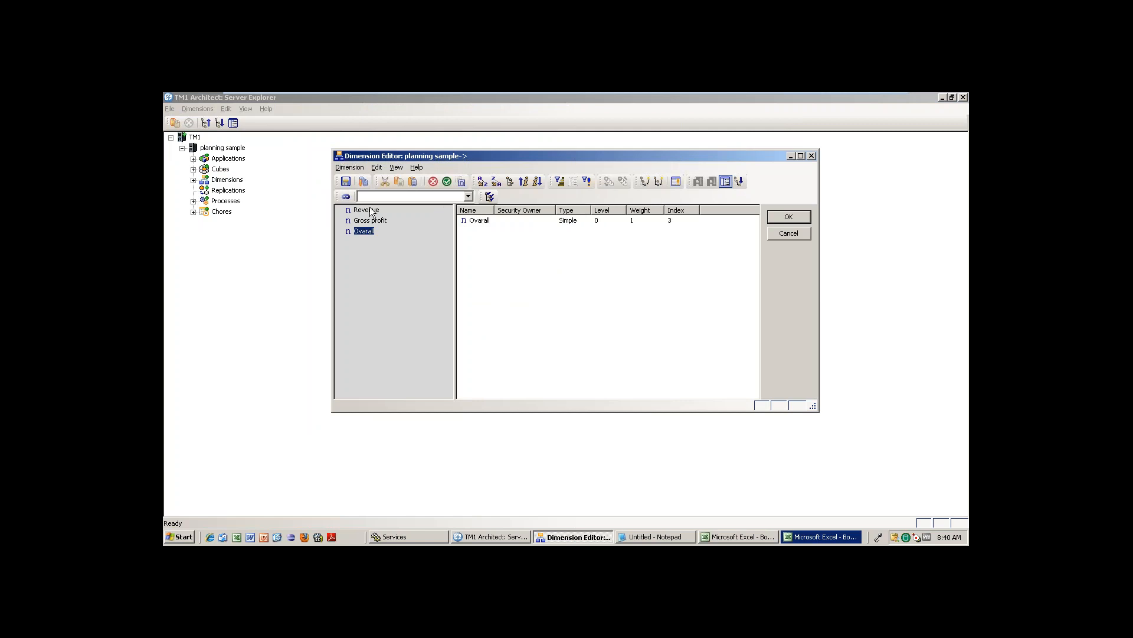
left_click(366, 210)
left_click(372, 220, "shift")
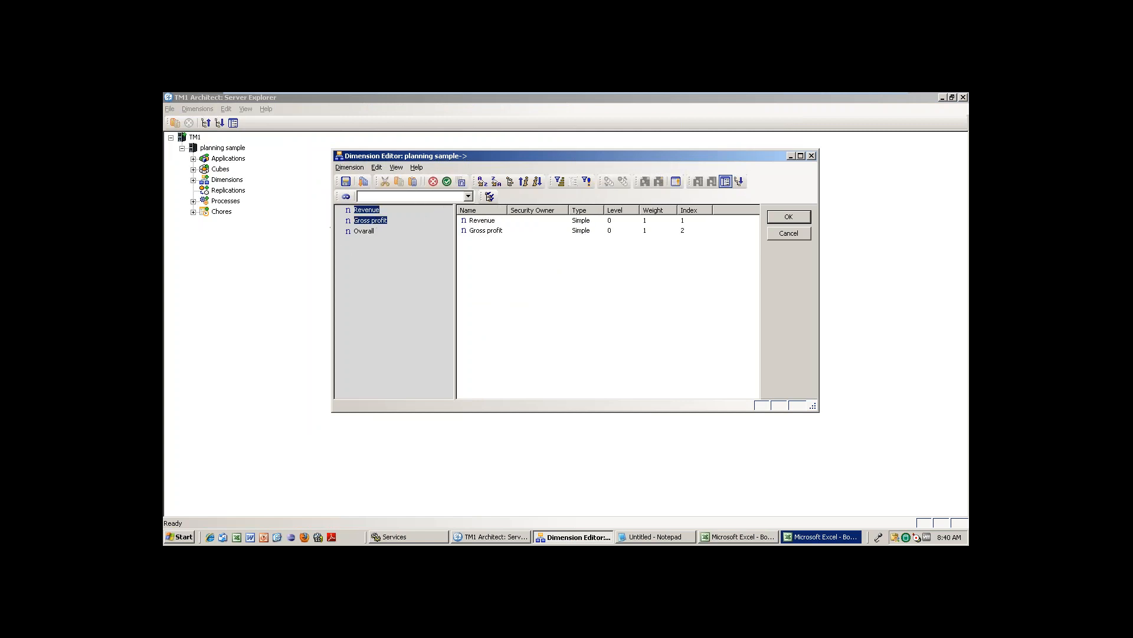
key("ctrl+x")
left_click(524, 333)
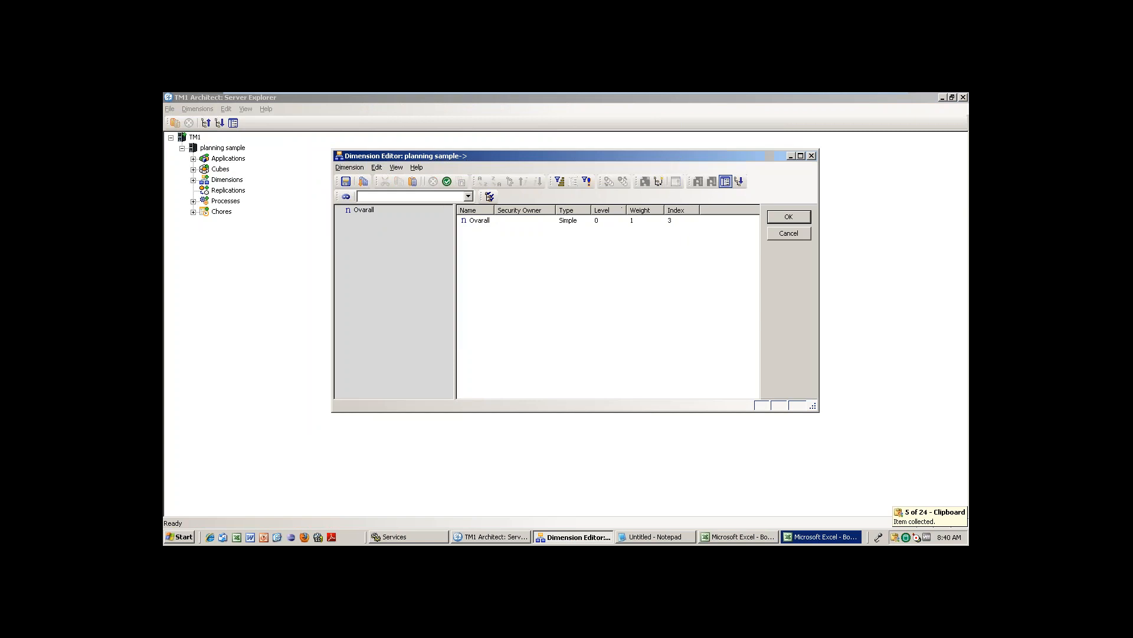
Paste Revenue and Gross profit as children of Ovarall.
left_click(363, 212)
right_click(363, 212)
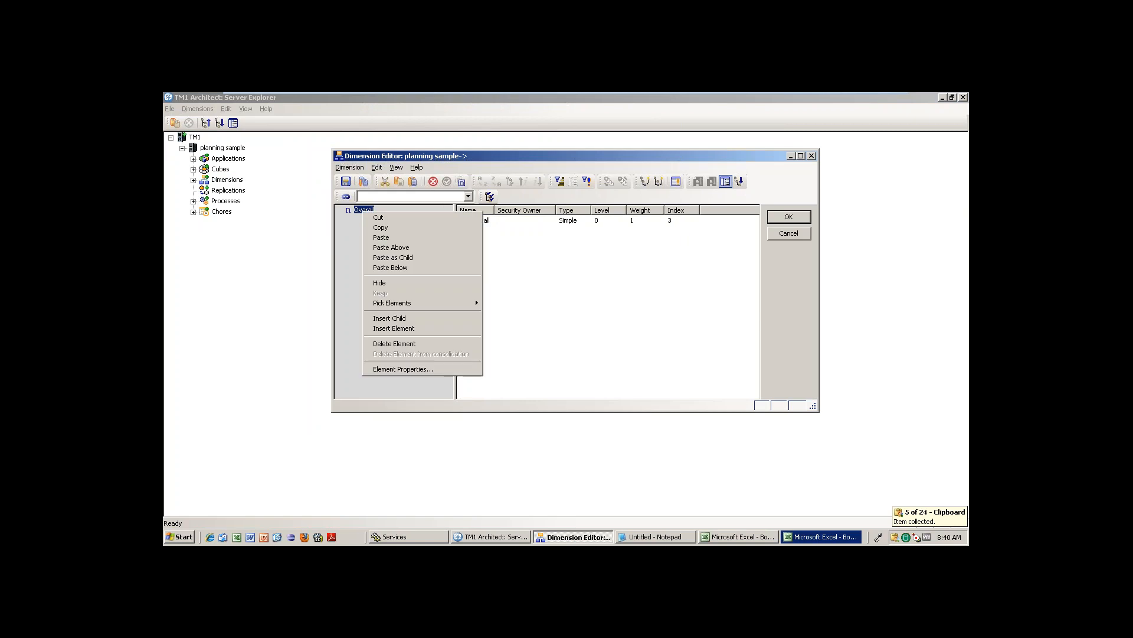
left_click(405, 268)
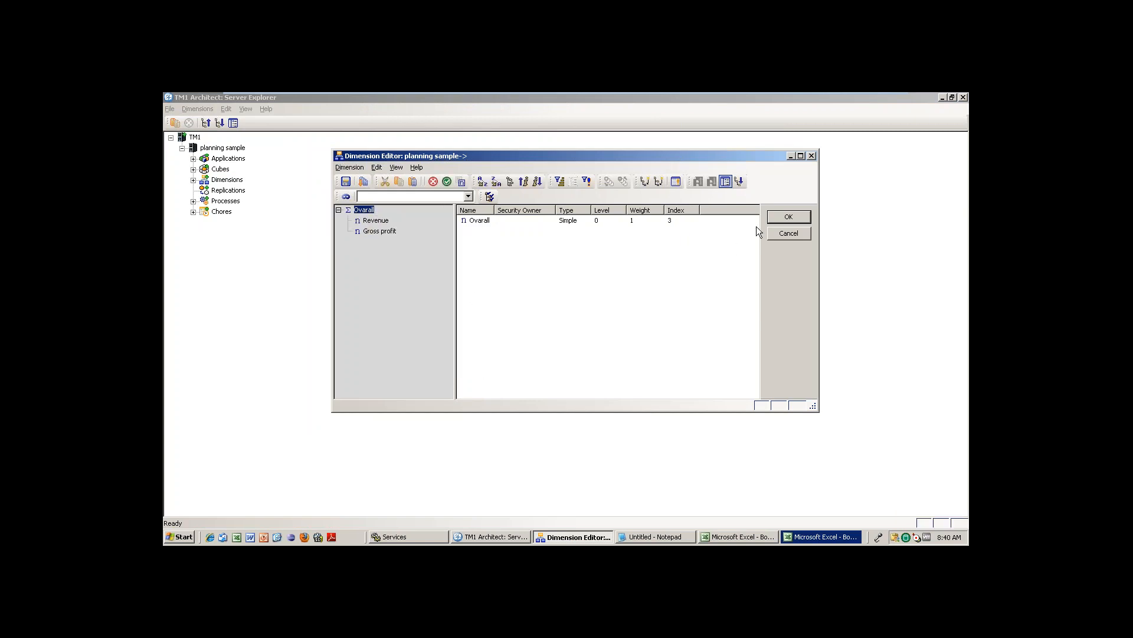
left_click(653, 275)
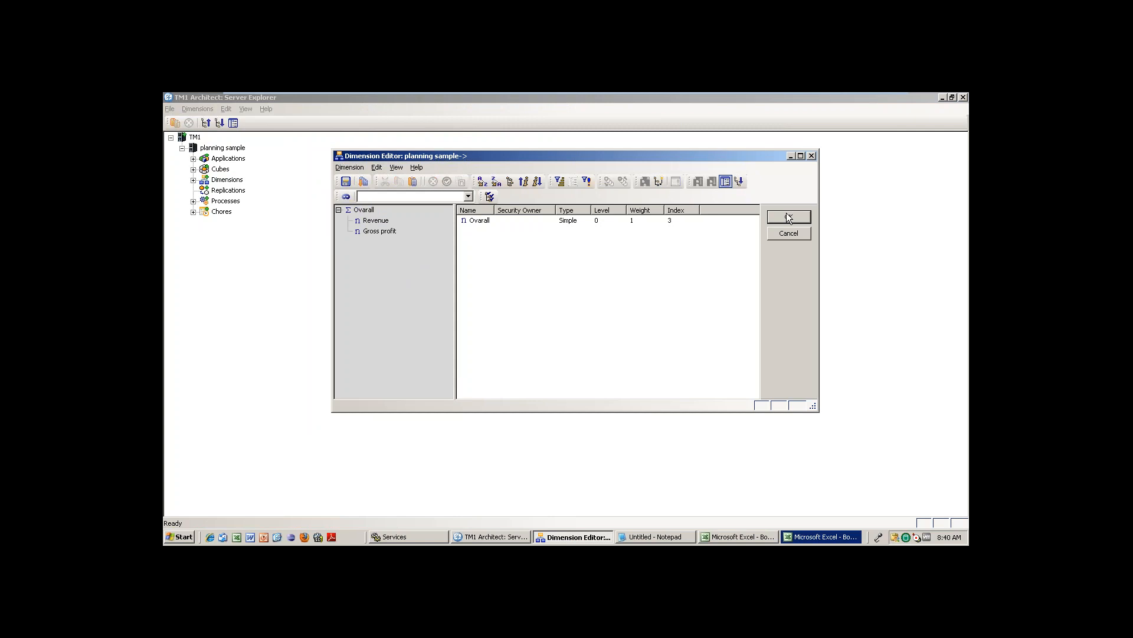
Save the dimension as Ritesh-Measure.
left_click(353, 167)
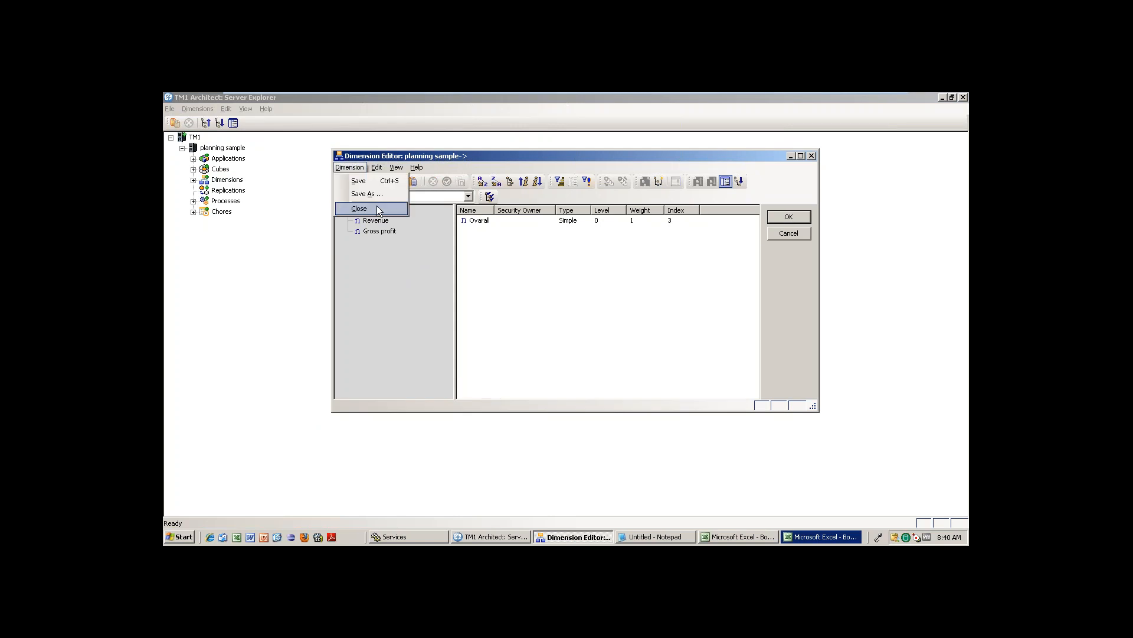
left_click(377, 194)
type("R")
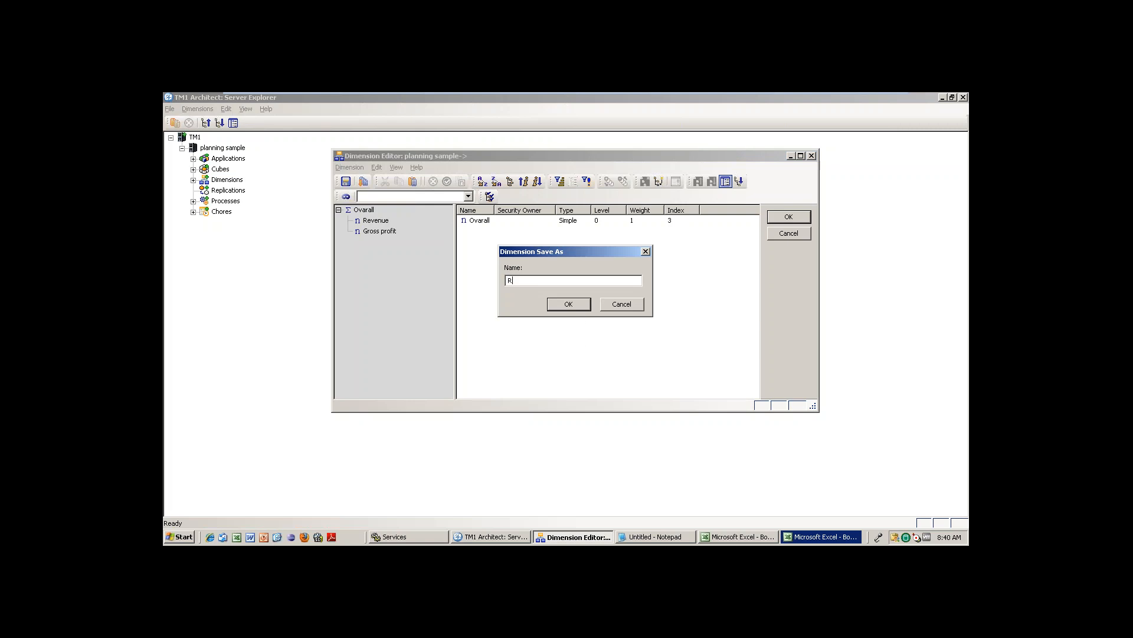
type("itesh-Measure")
key("Return")
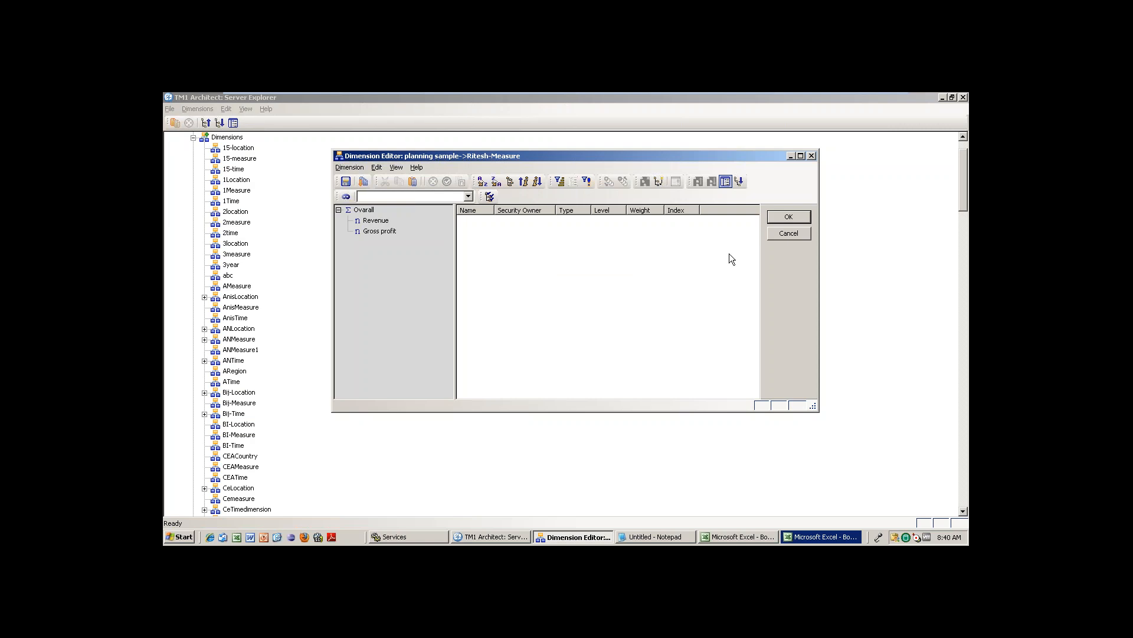
Close the Ritesh-Measure editor, check Ritesh-Location and Ritesh-Time in the list, then collapse Dimensions.
left_click(800, 220)
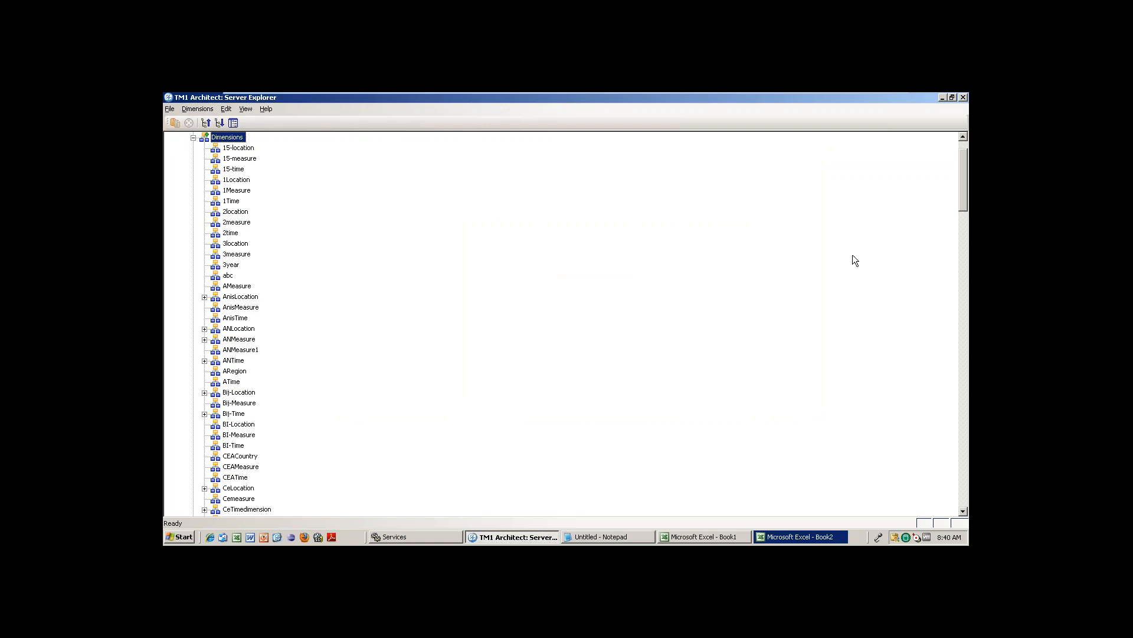
scroll(967, 218, "down", 1)
left_click_drag(967, 217, 967, 255)
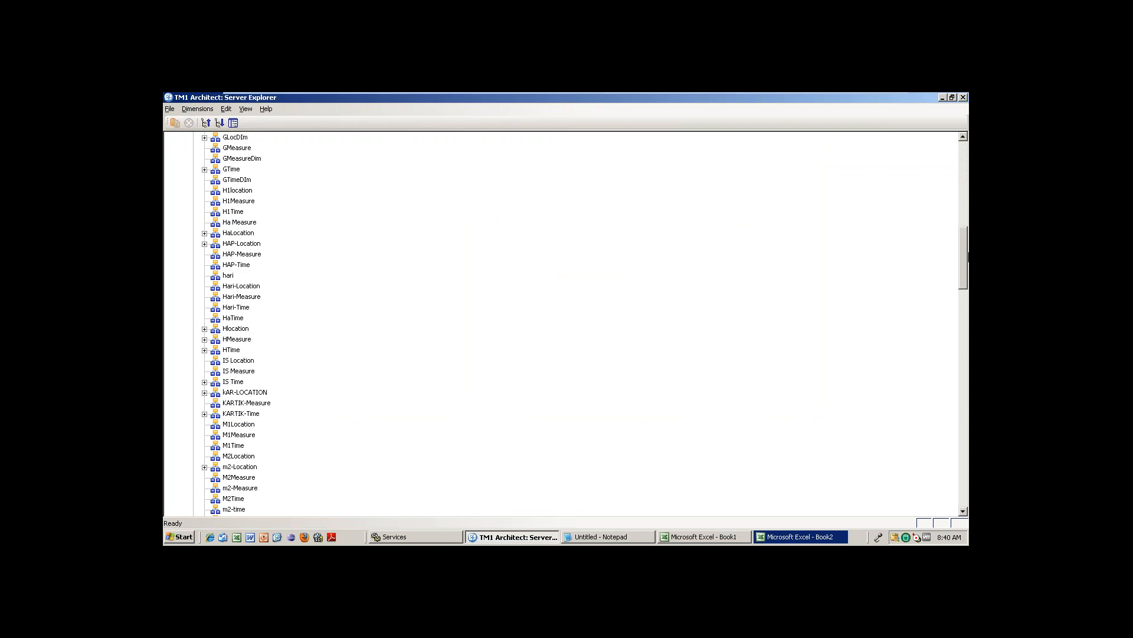
left_click_drag(968, 297, 968, 383)
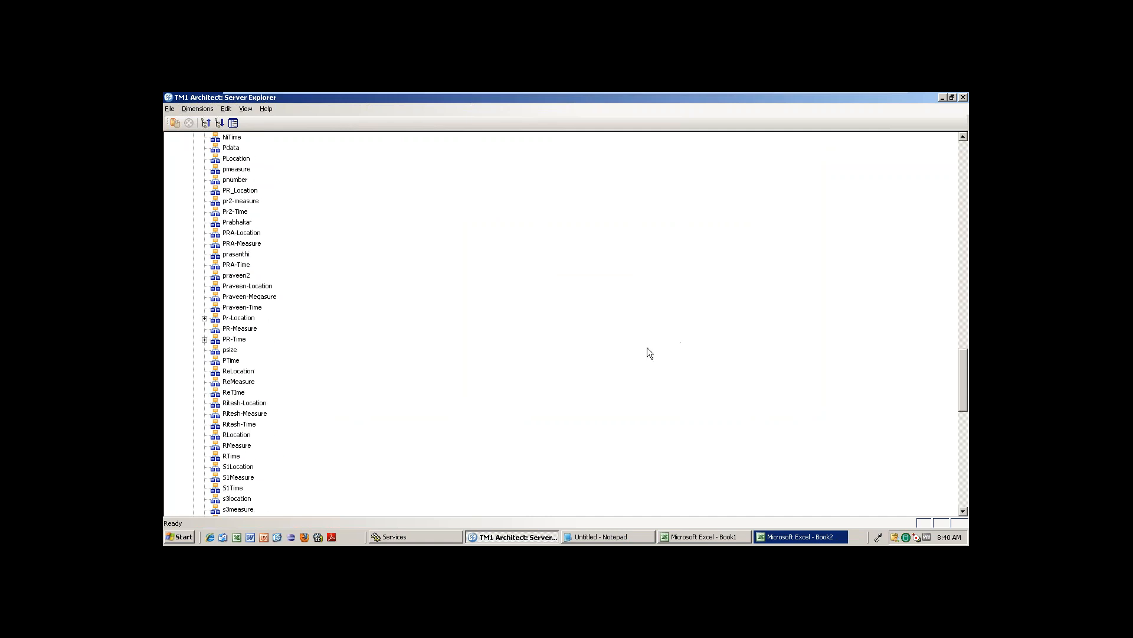
left_click(257, 403)
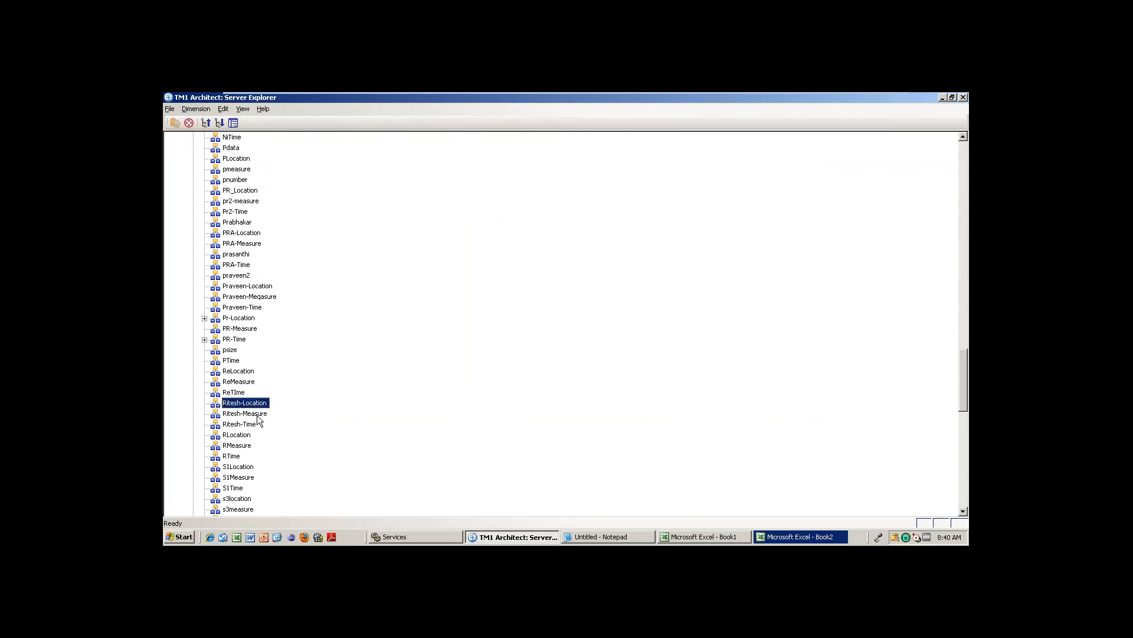
left_click(250, 424)
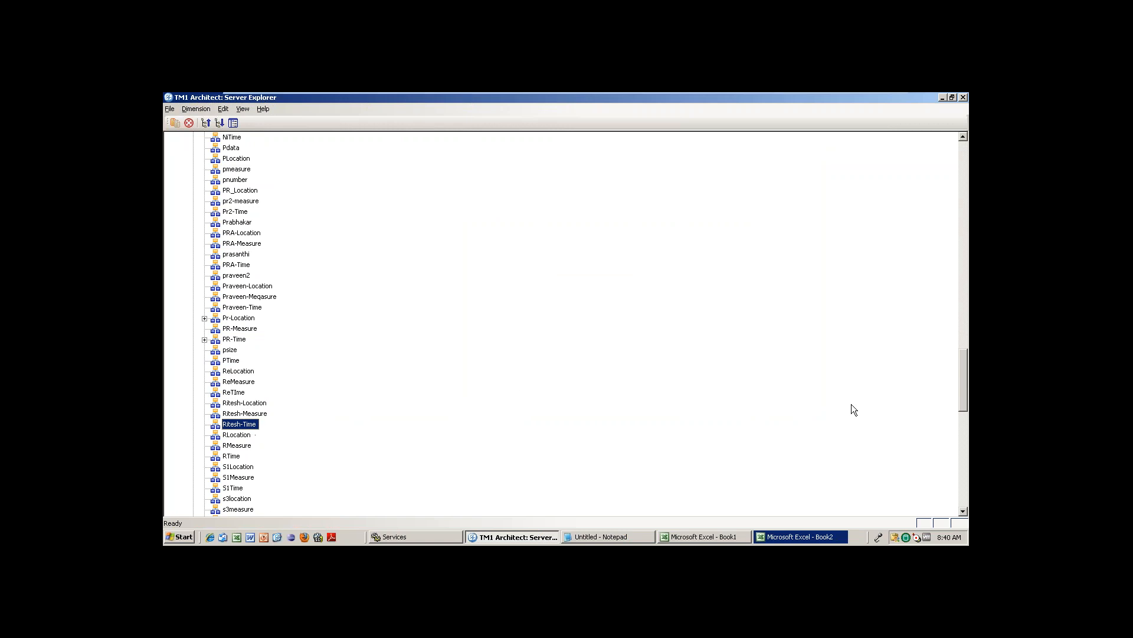
scroll(561, 324, "up", 20)
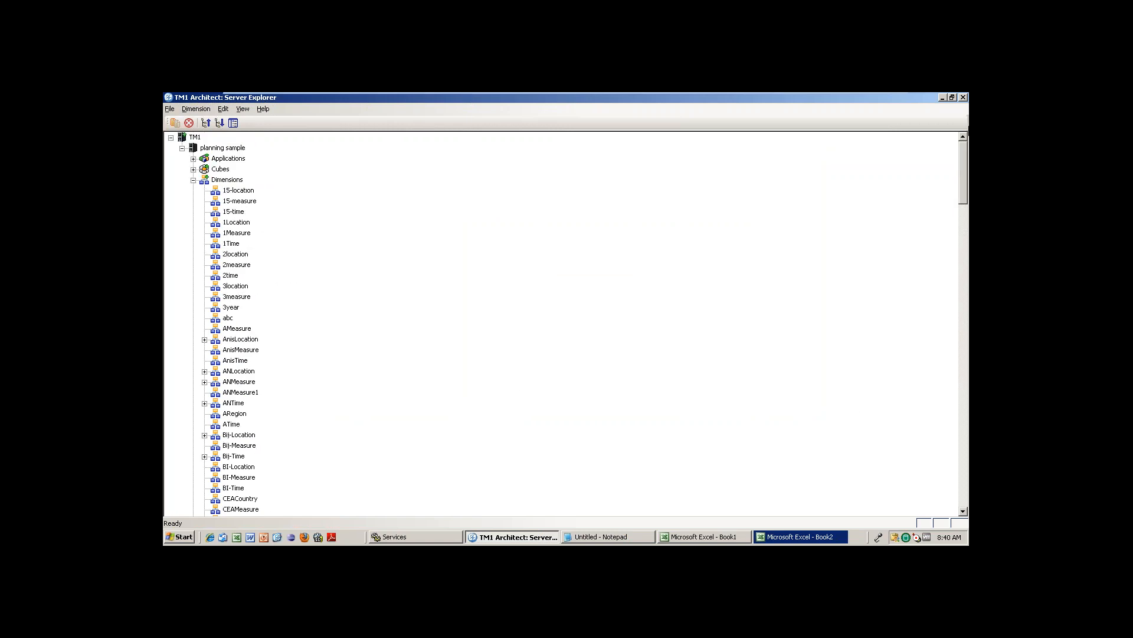
left_click(193, 180)
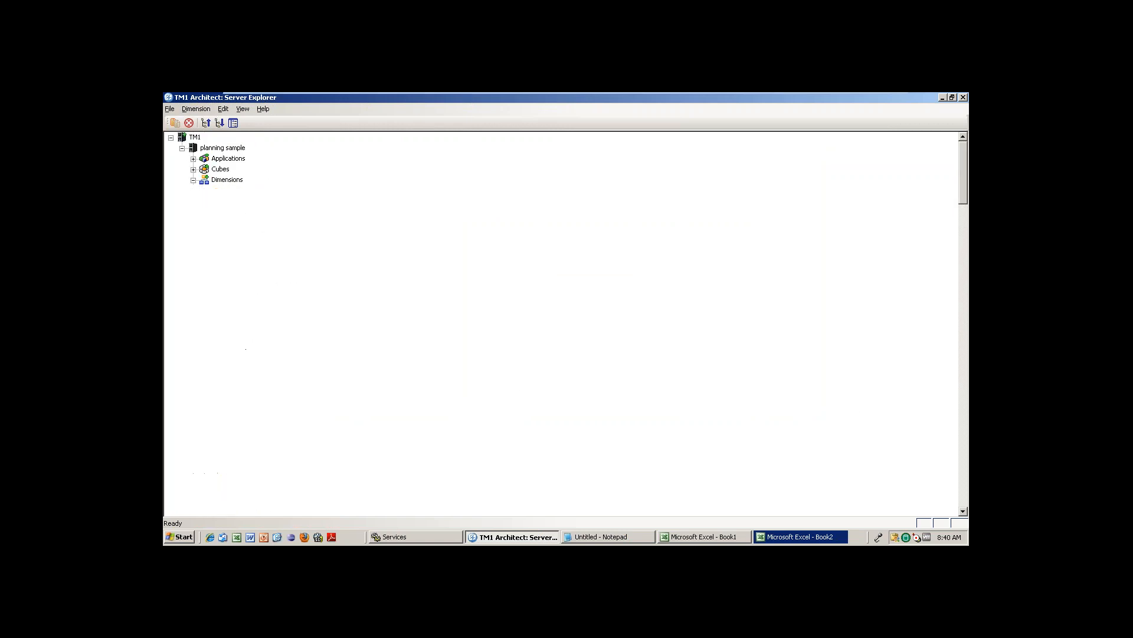
Start a new cube from the Cubes node and name it Ritesh Sample Cube.
left_click(193, 170)
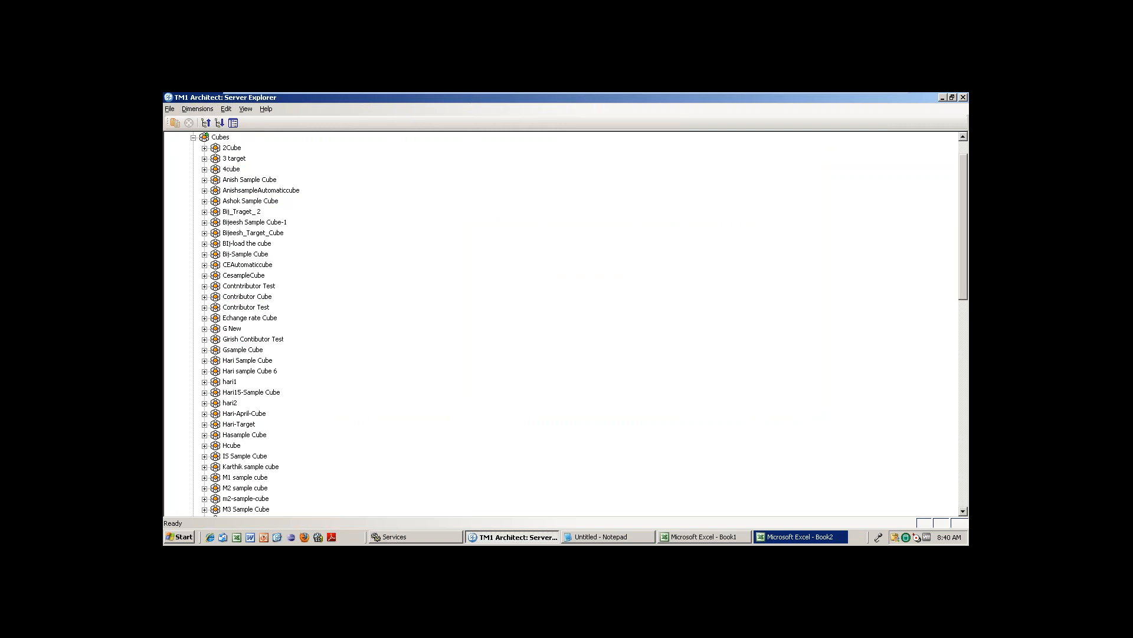
left_click(221, 138)
right_click(224, 137)
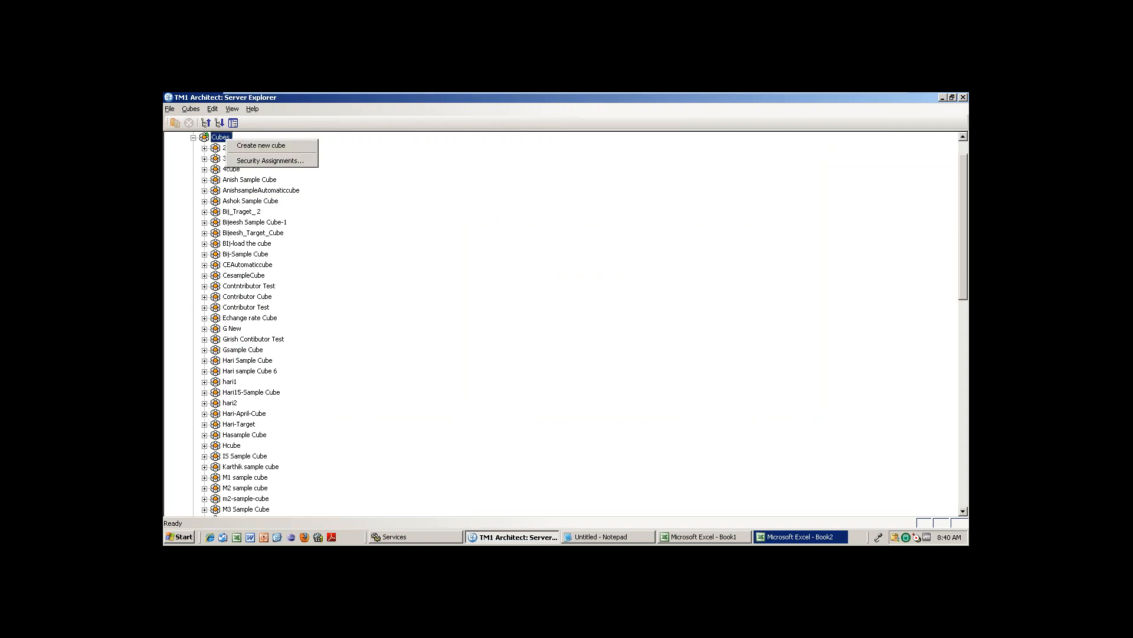
left_click(249, 143)
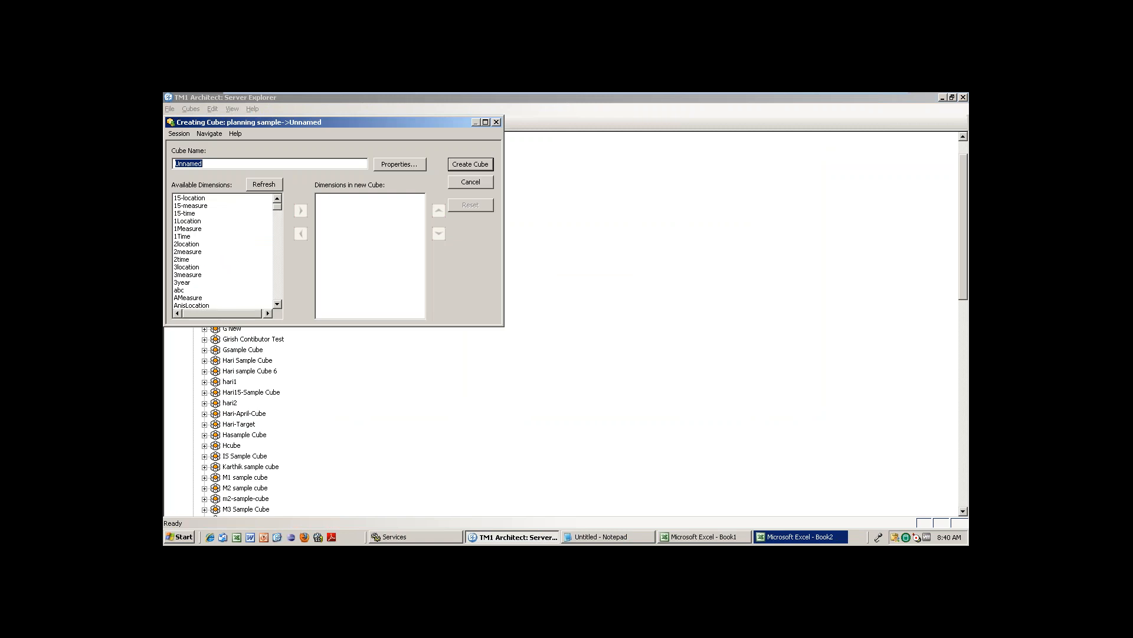
left_click_drag(311, 124, 527, 144)
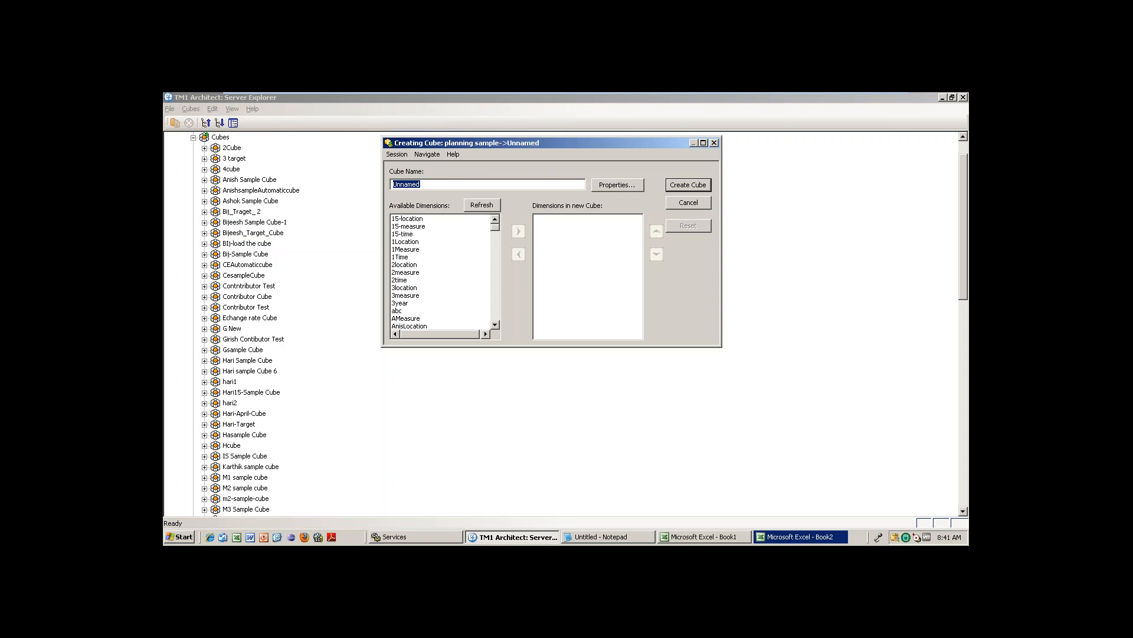
type("Ritesh Sample Cube")
Add Ritesh-Location, Ritesh-Time and Ritesh-Measure to the cube and create it.
left_click(496, 247)
left_click(496, 245)
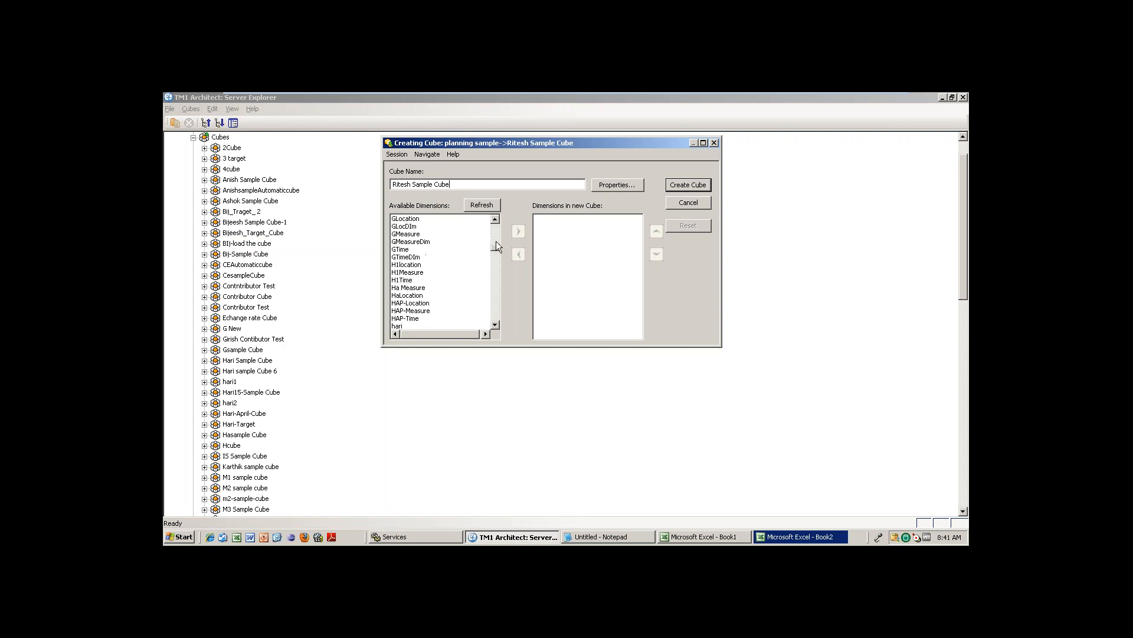
left_click_drag(496, 248, 491, 292)
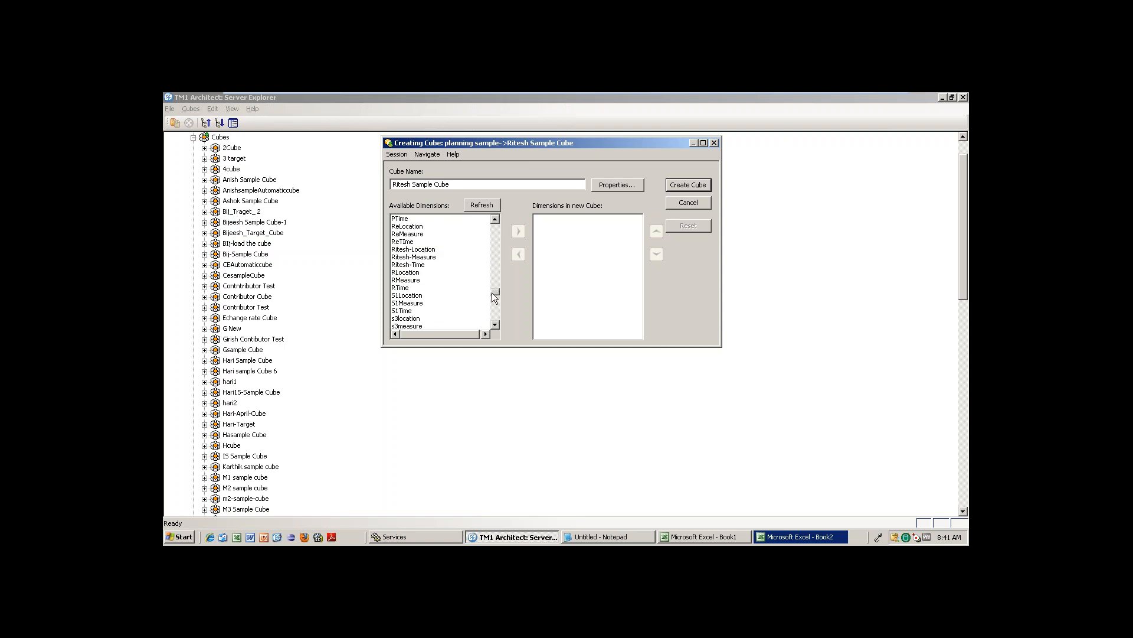
left_click(418, 249)
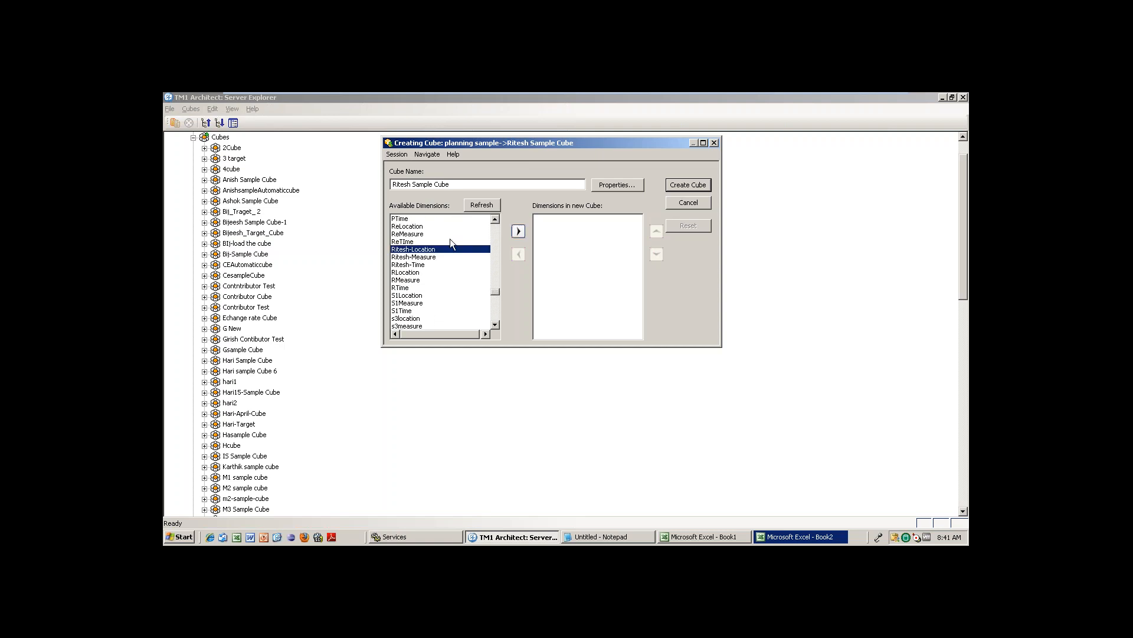
left_click(517, 232)
left_click(422, 250)
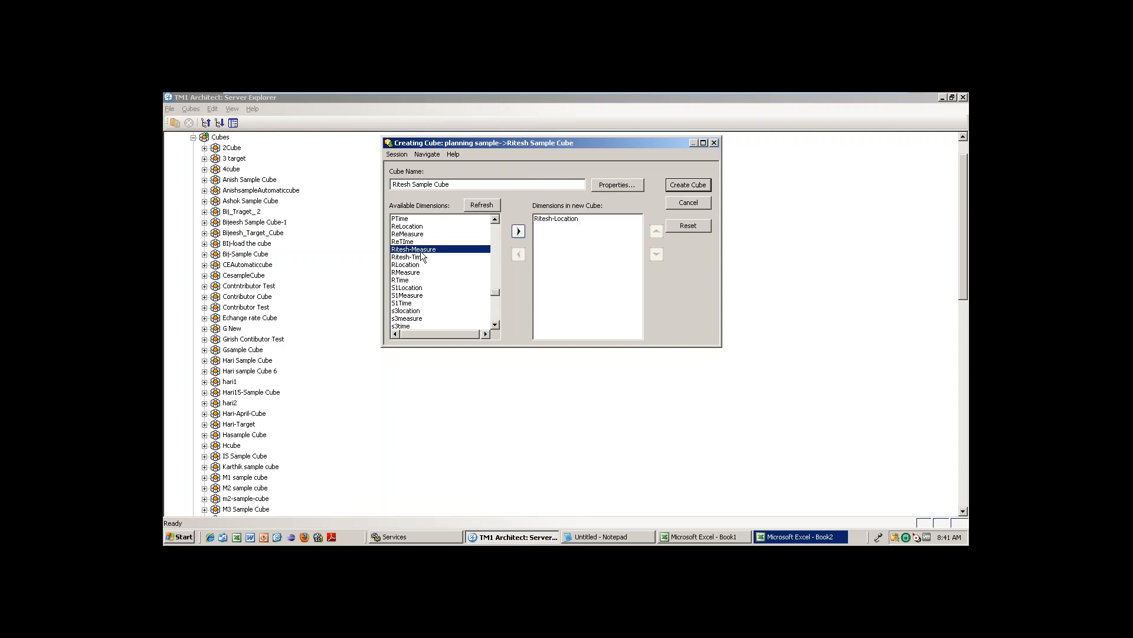
left_click(421, 258)
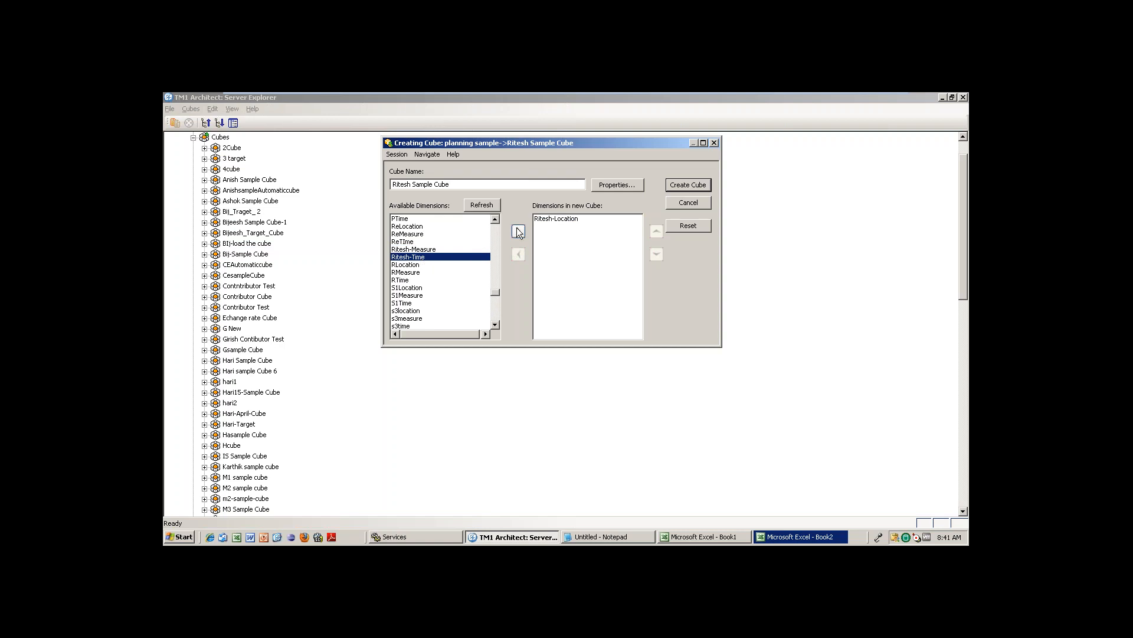
left_click(517, 231)
left_click(423, 250)
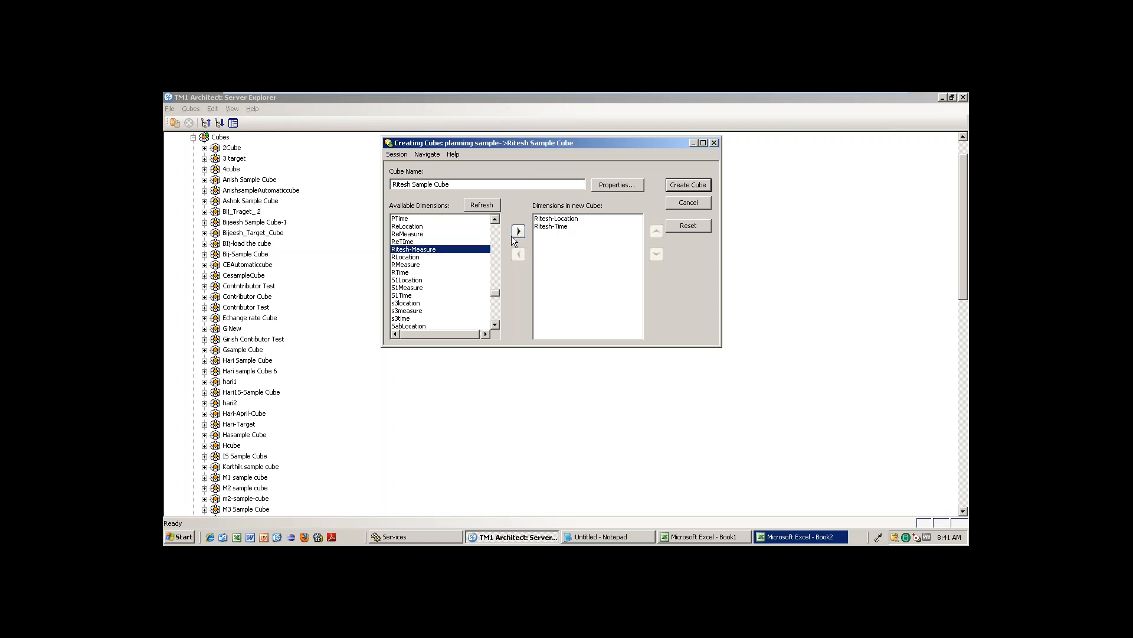
left_click(519, 231)
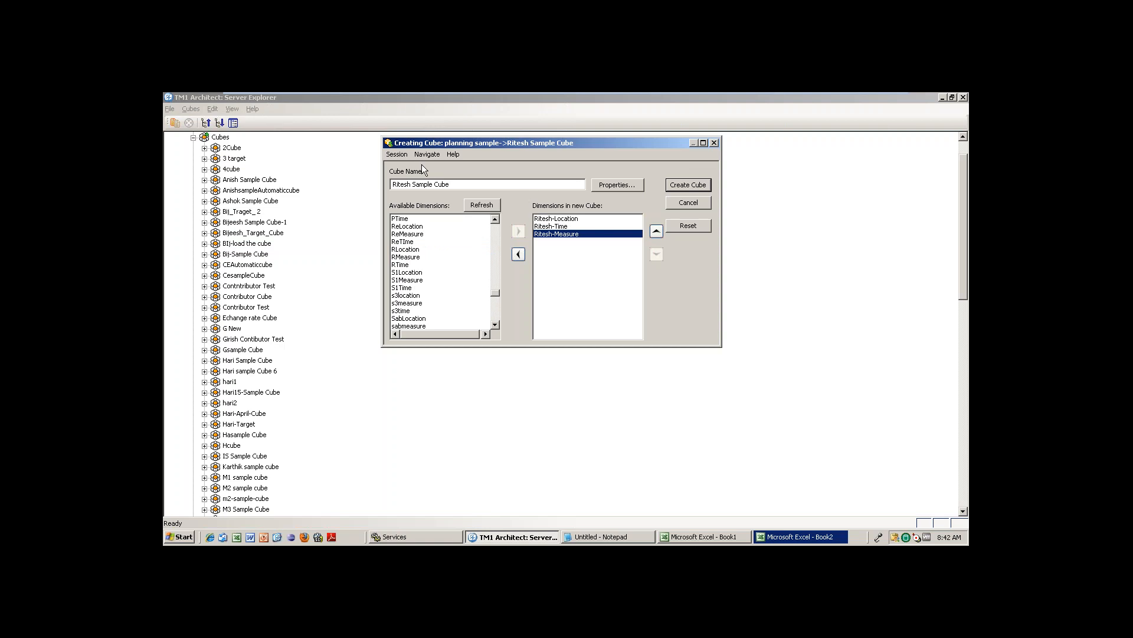
left_click(683, 186)
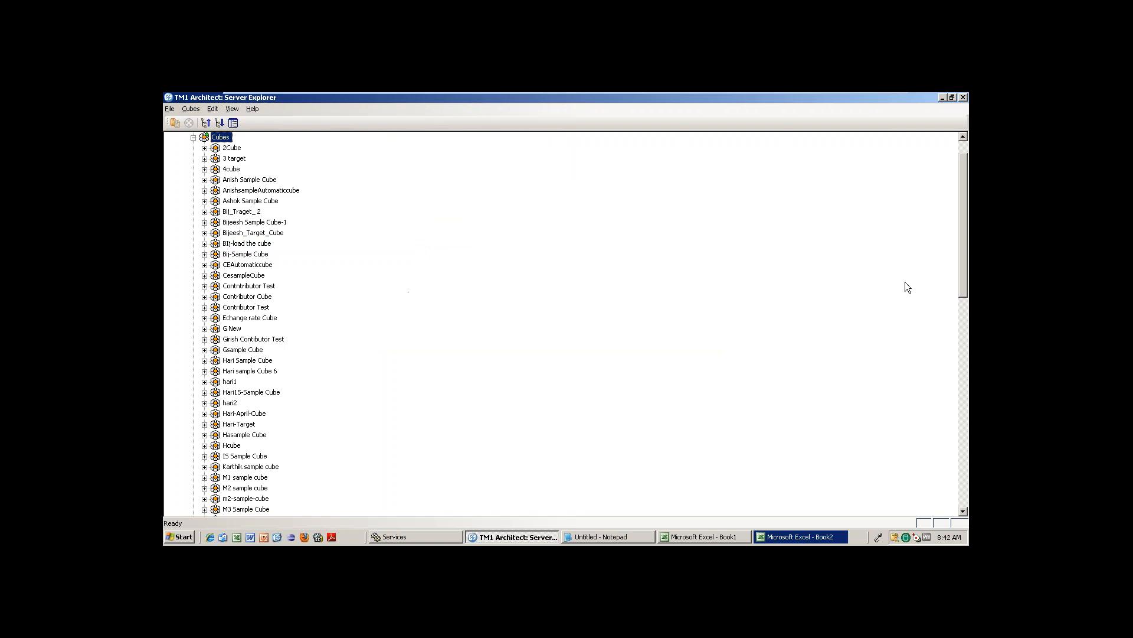
Expand Ritesh Sample Cube's dimensions, open it in the Cube Viewer, and recalculate.
scroll(567, 323, "down", 6)
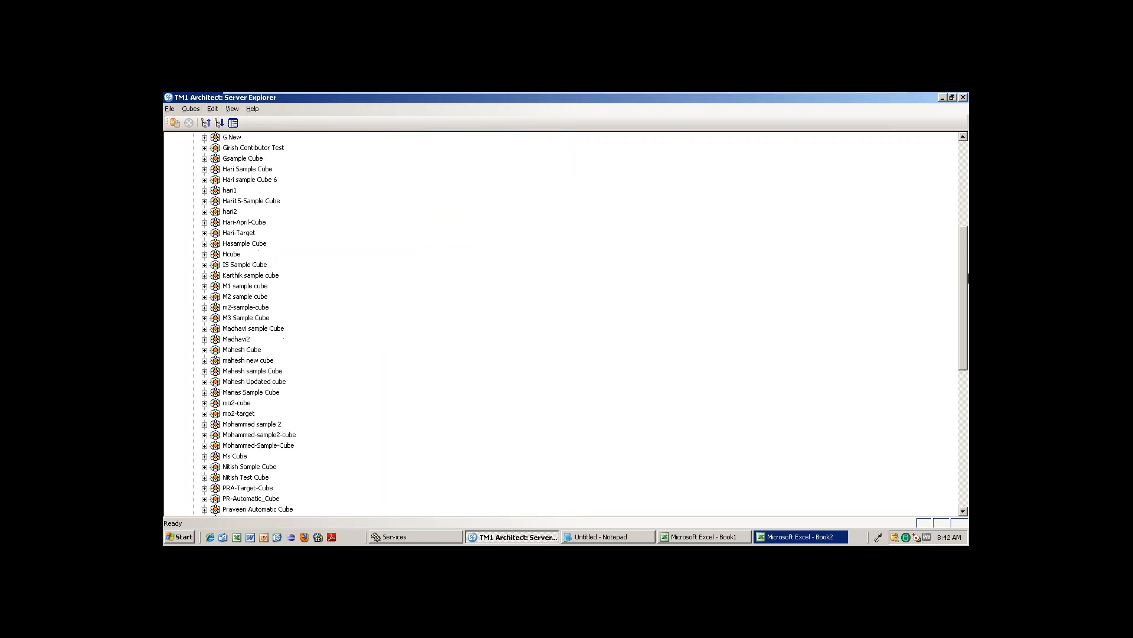
scroll(472, 464, "down", 3)
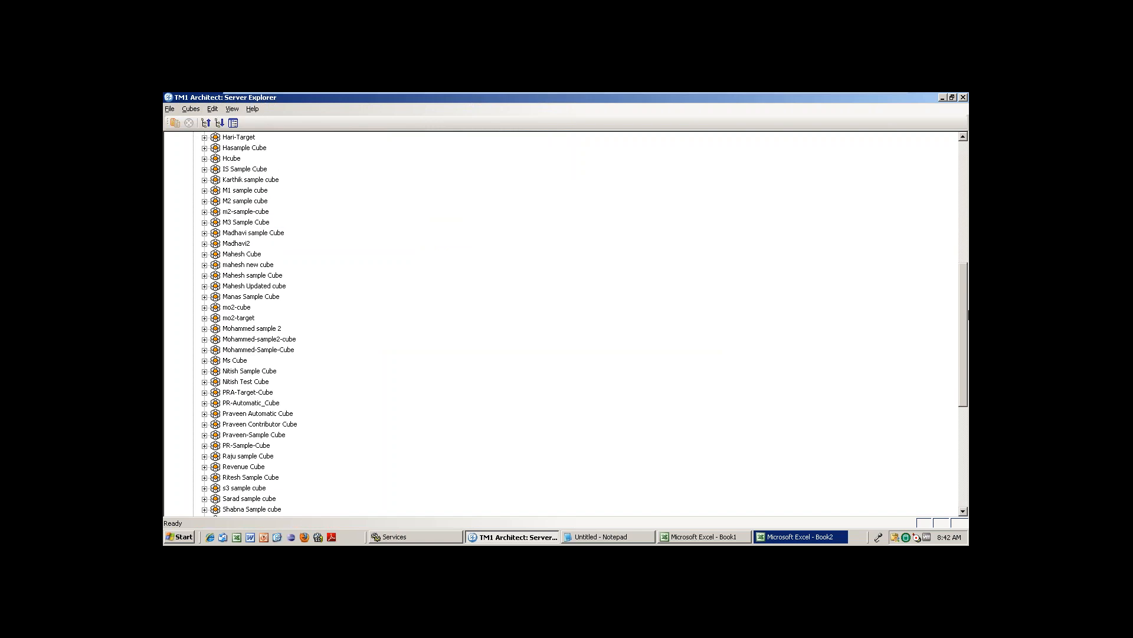
left_click(253, 479)
left_click(204, 477)
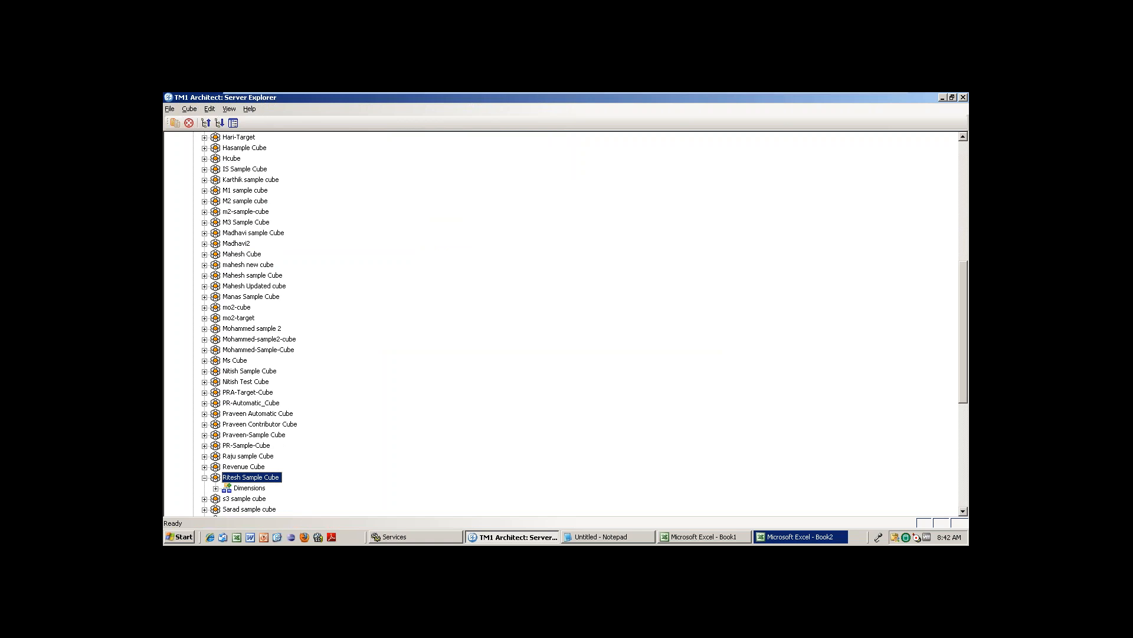
scroll(963, 298, "down", 5)
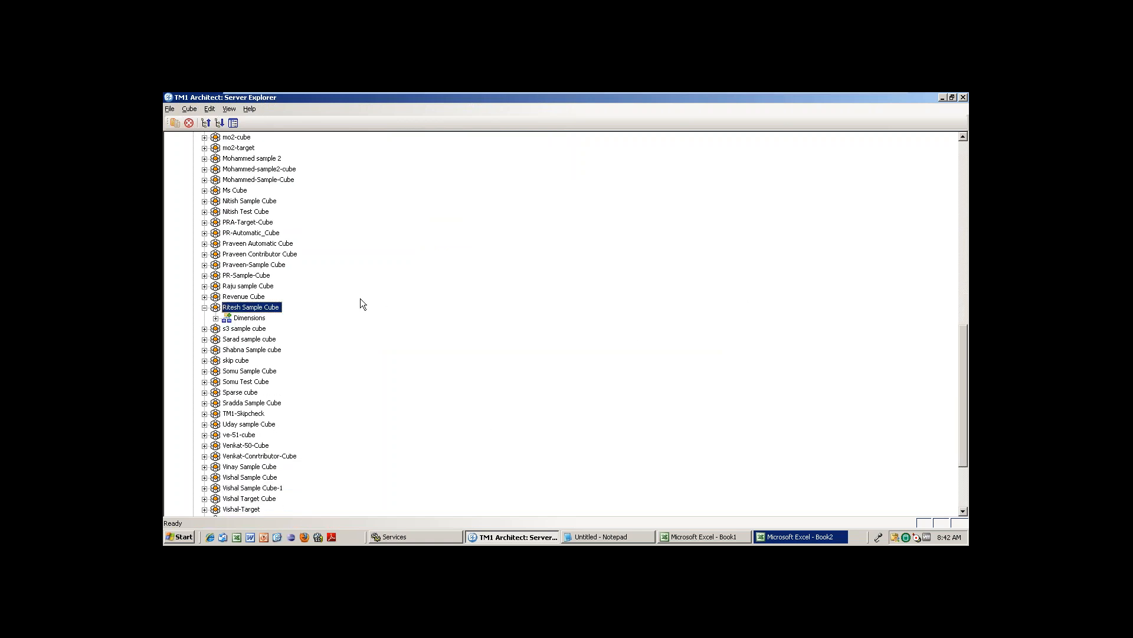
left_click(216, 318)
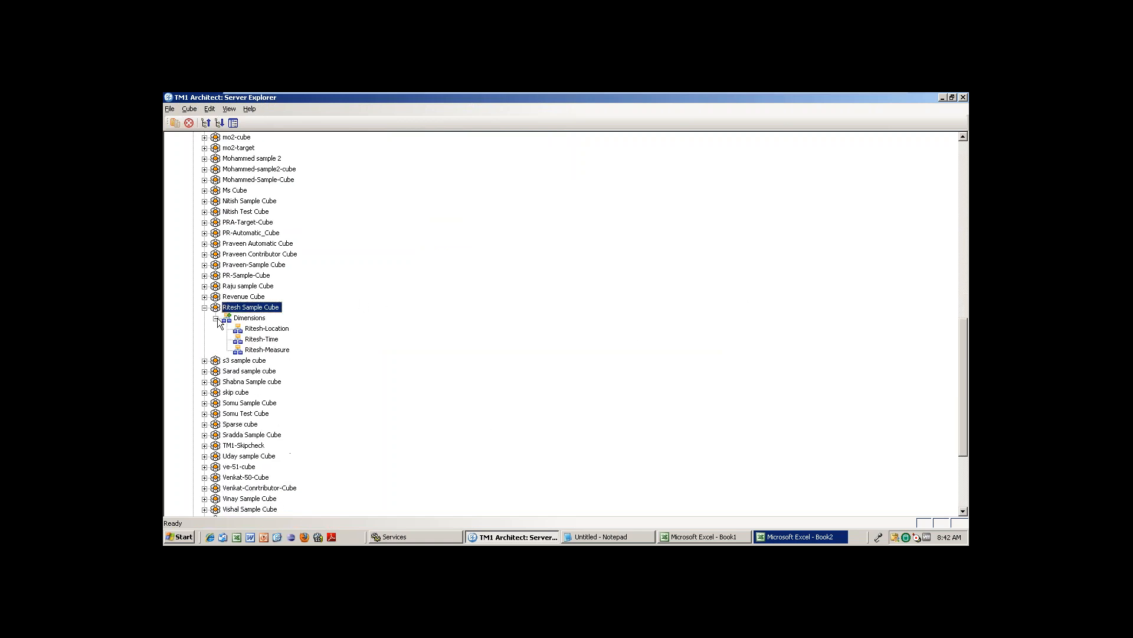
double_click(264, 308)
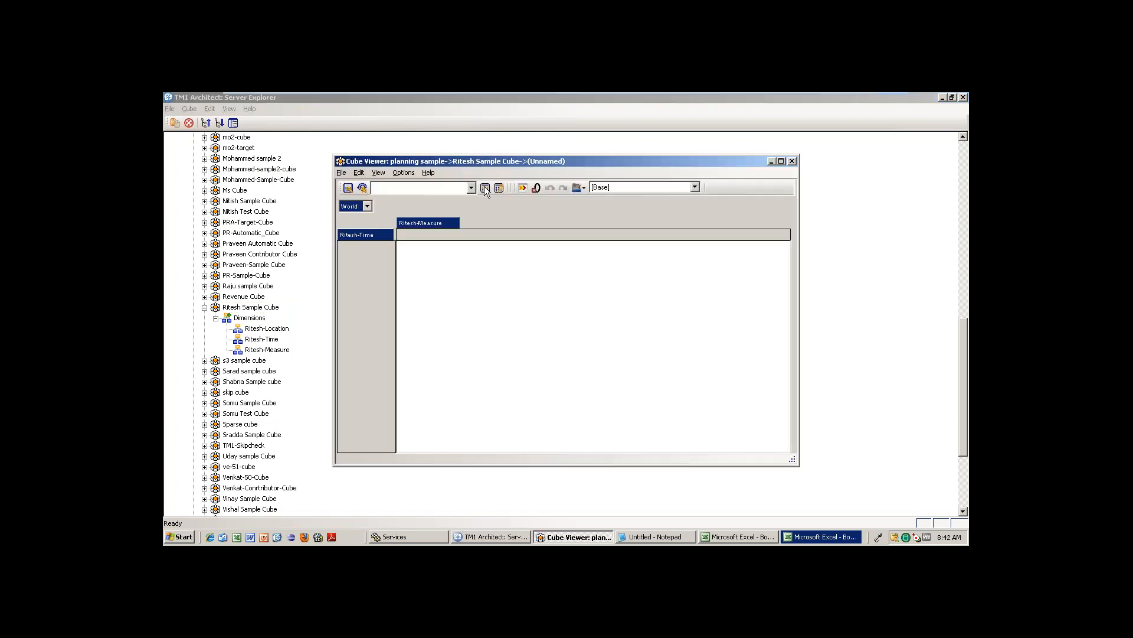
left_click(486, 189)
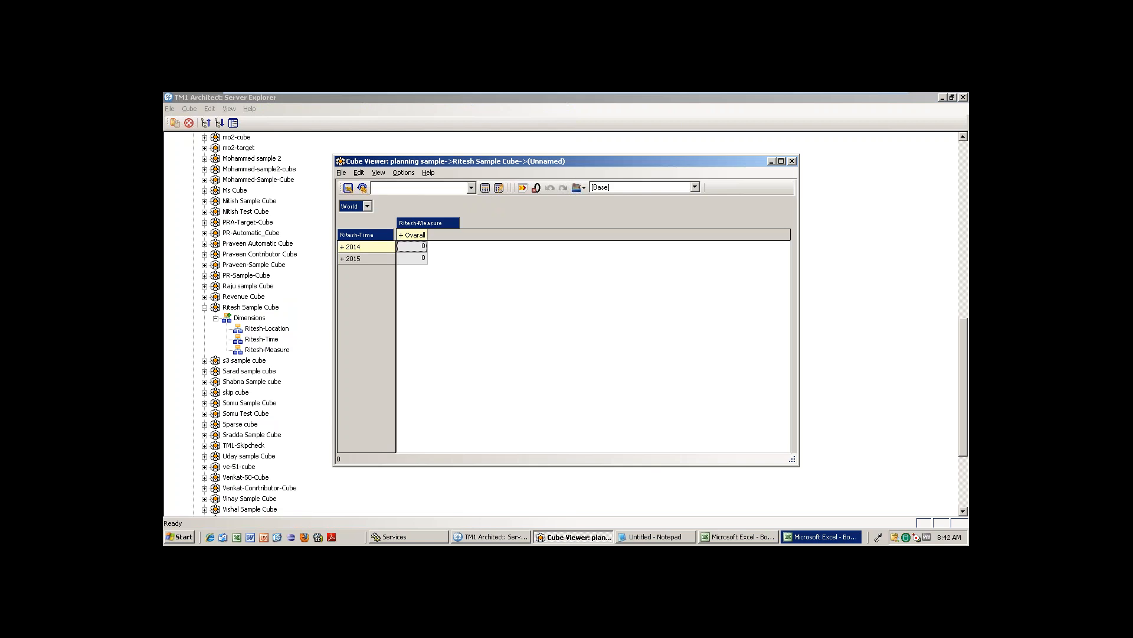
Expand 2014, 2015 and Overall, then inspect the Jan-14 and Feb-14 cells.
left_click(343, 248)
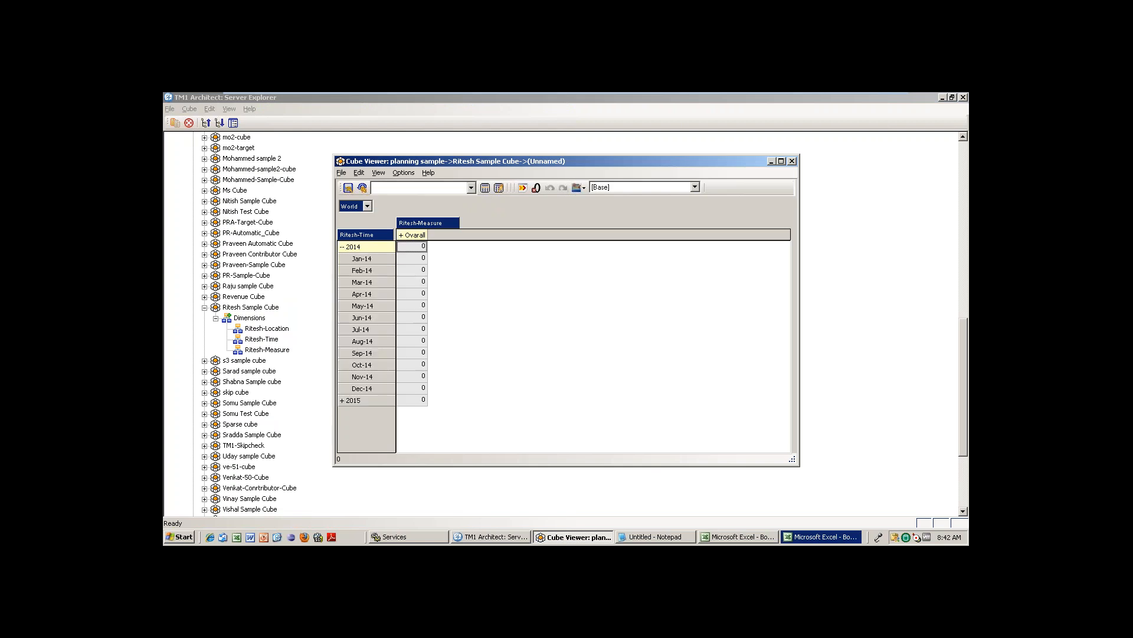
left_click(343, 401)
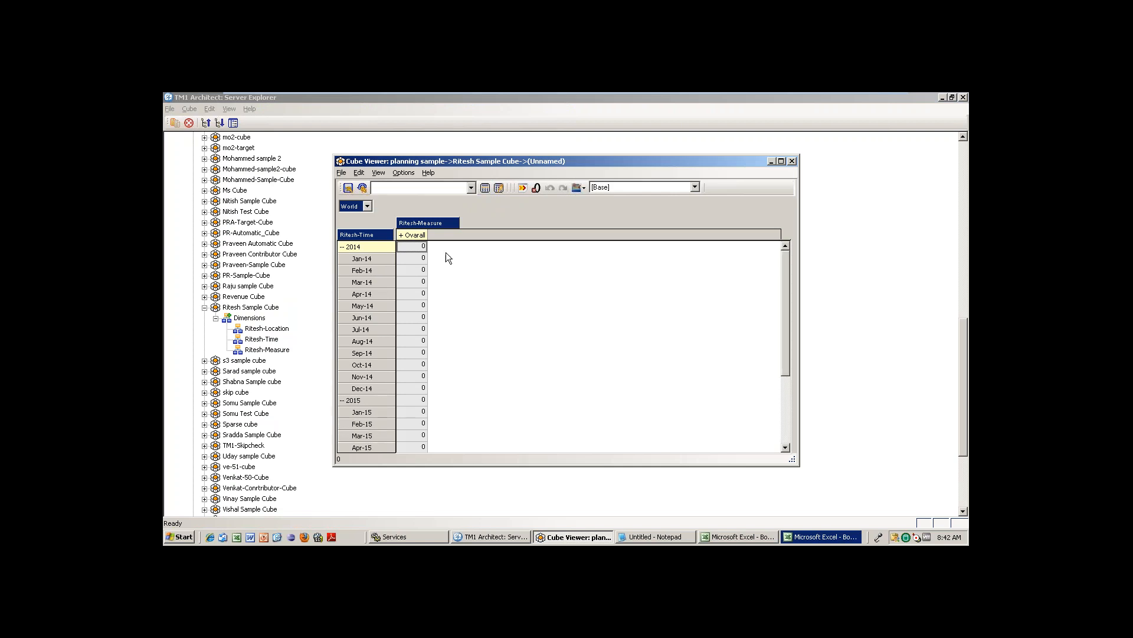
left_click(413, 236)
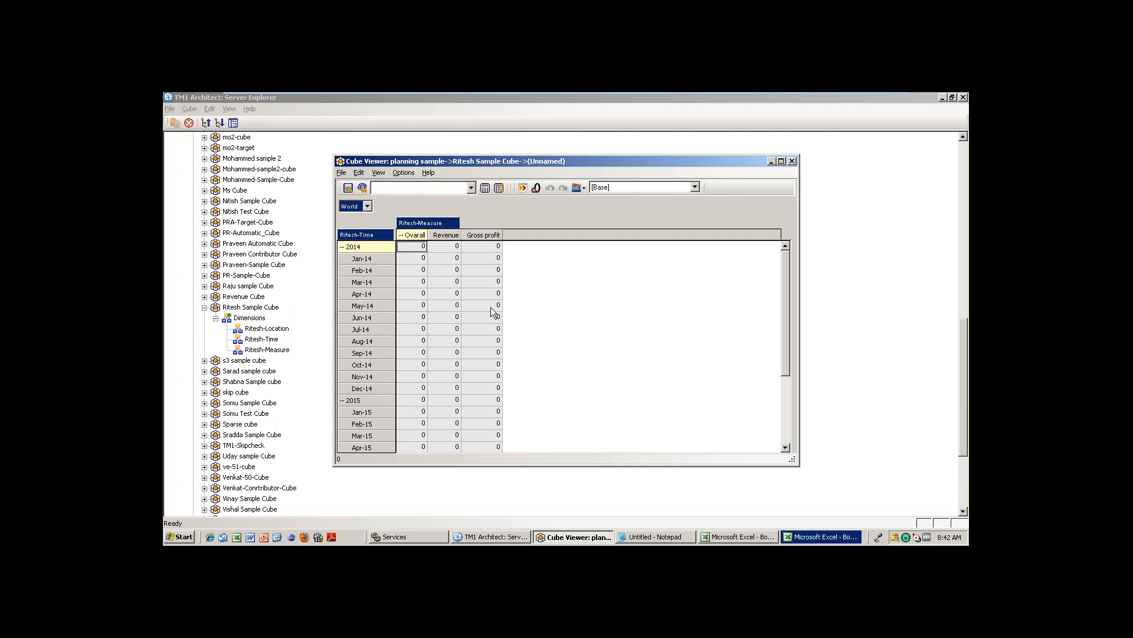
left_click(421, 260)
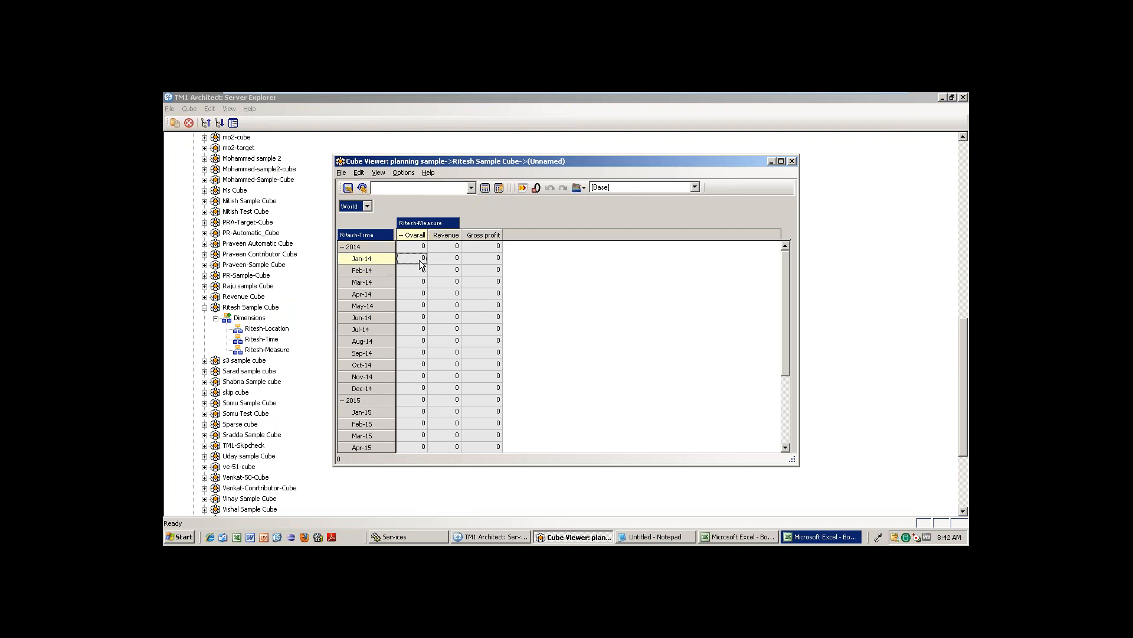
left_click(455, 261)
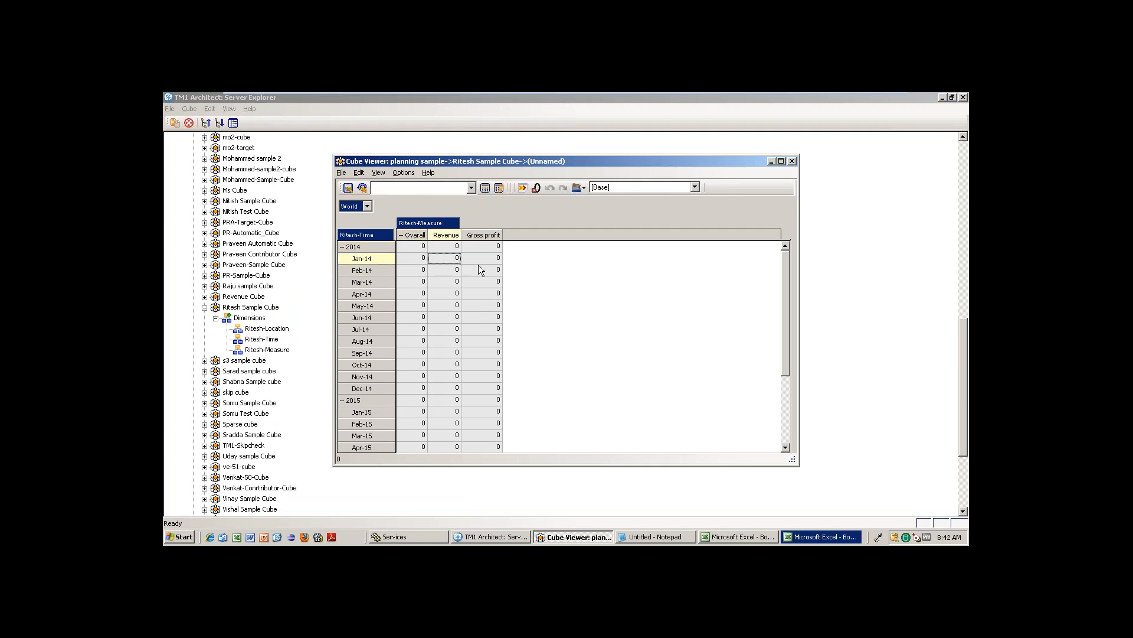
left_click(480, 267)
left_click(413, 272)
left_click(452, 272)
Inspect the 2014 total and Jan–Jun 2014 Revenue and Gross profit cells, all zeros.
left_click(481, 272)
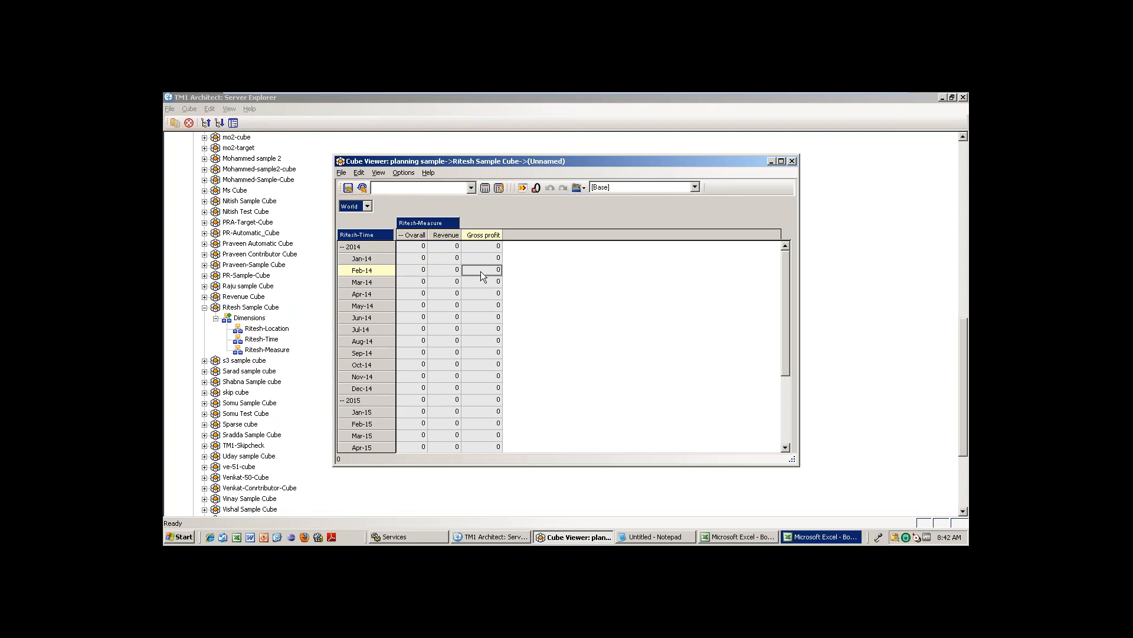
left_click(426, 274)
left_click(417, 246)
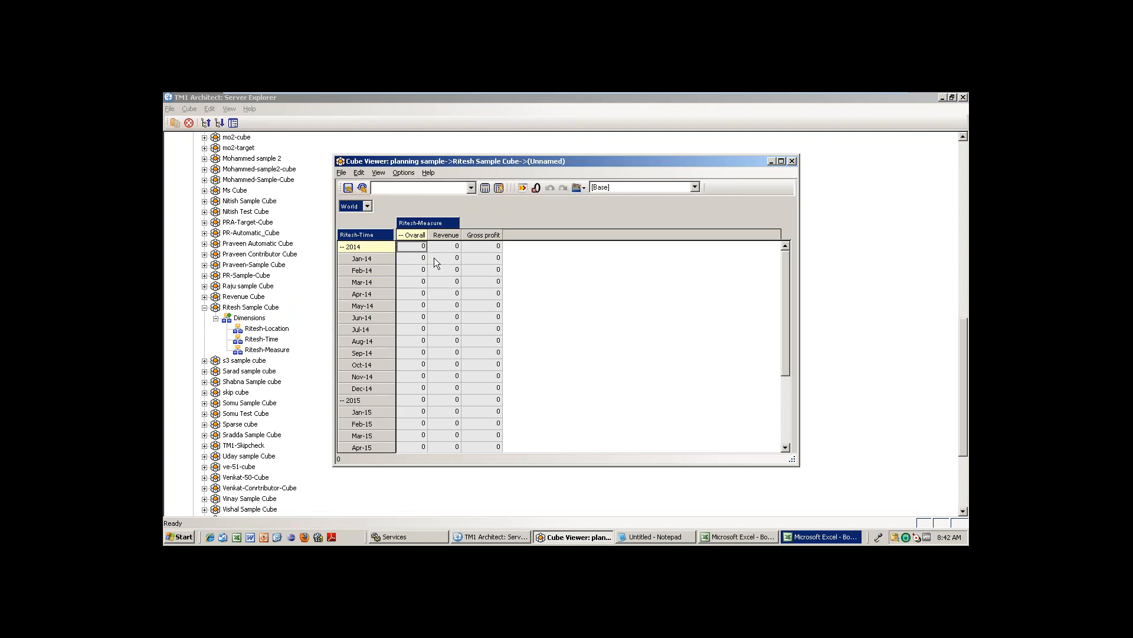
left_click(447, 260)
left_click(476, 281)
left_click(472, 319)
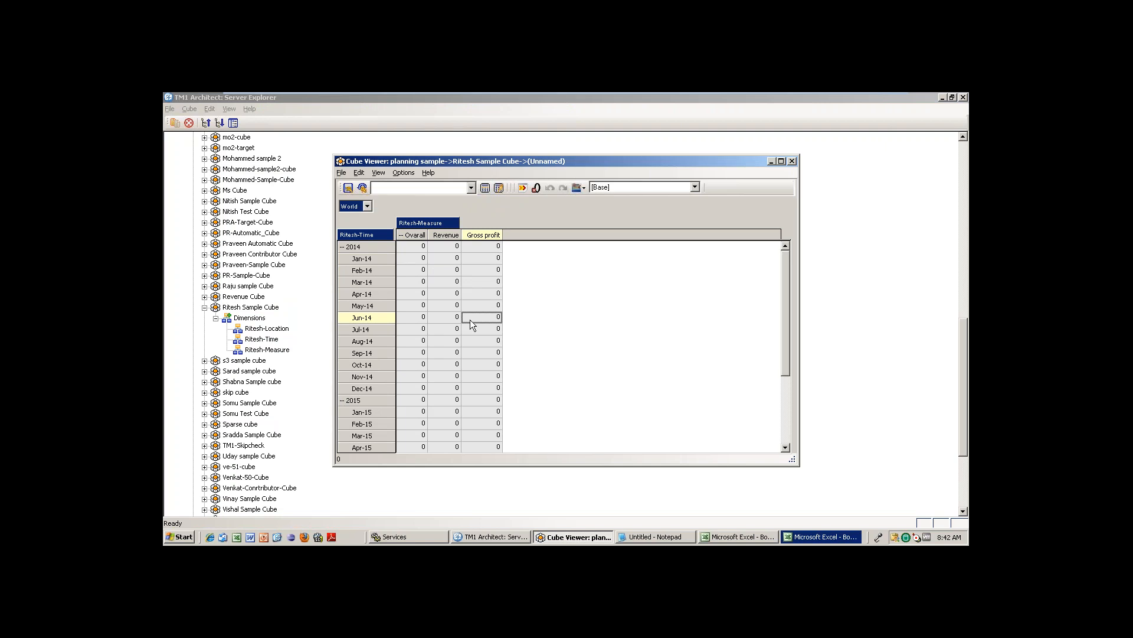
left_click(438, 295)
left_click(479, 294)
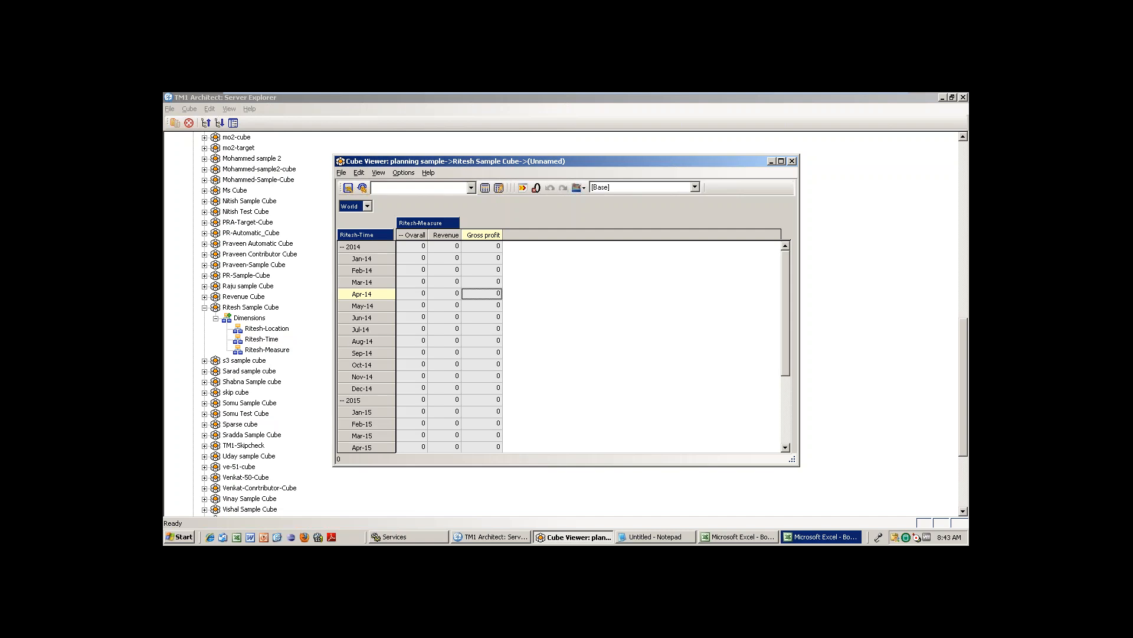
Bring Excel's Book1 workbook with the Jan-14 to Dec-15 month list to the front.
left_click(723, 540)
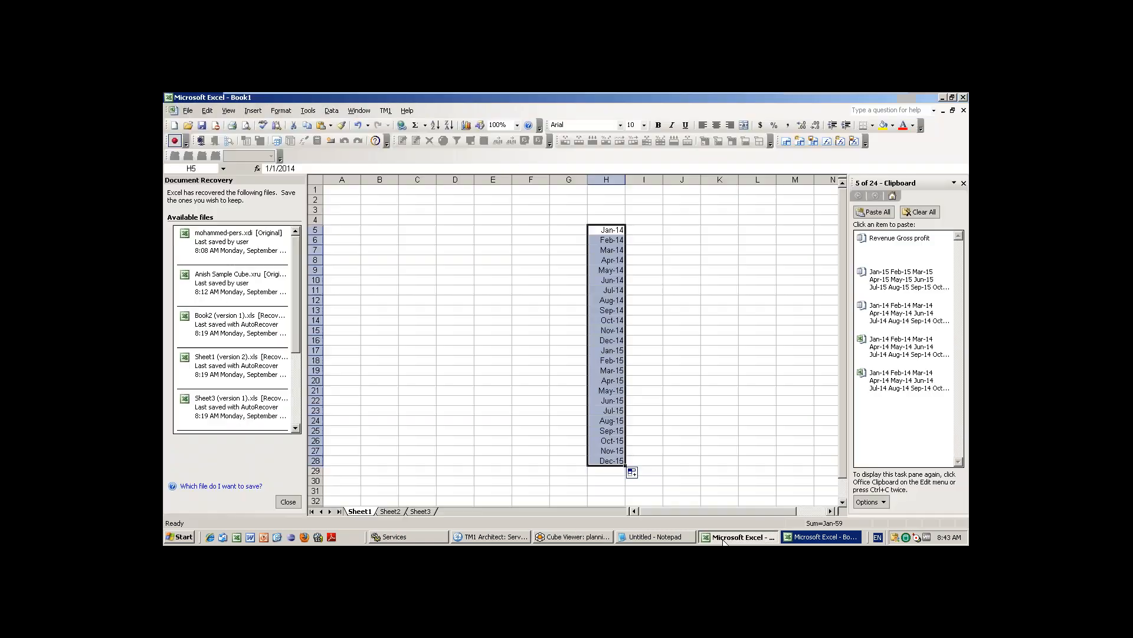
Enter World in C13 and India in D14, with AP and UP below it in E15:E16.
left_click(424, 308)
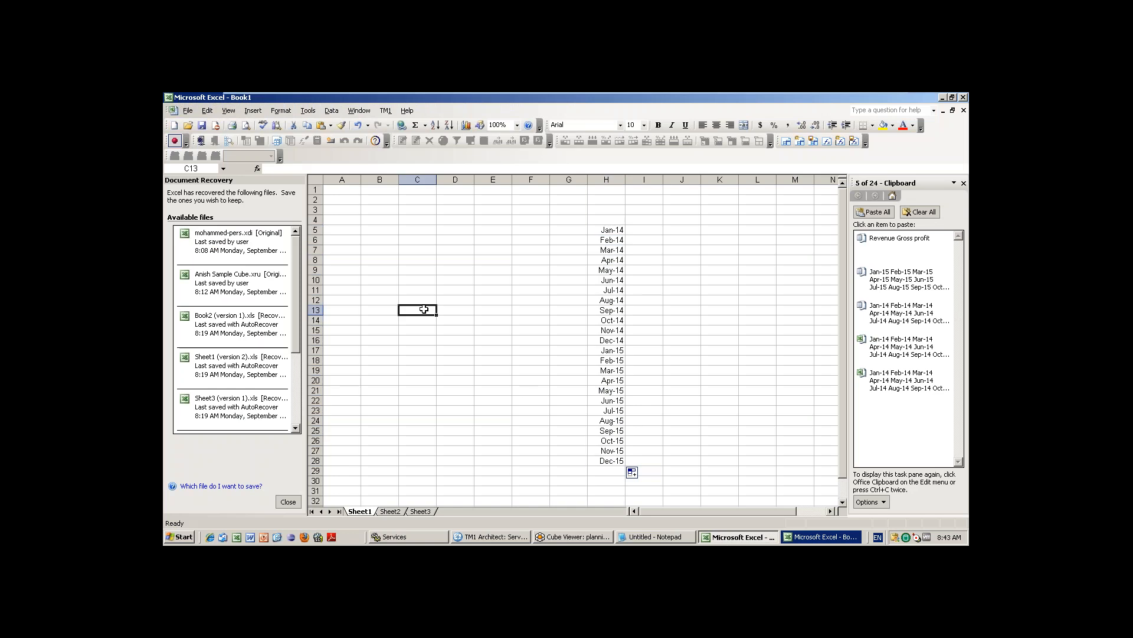
type("World")
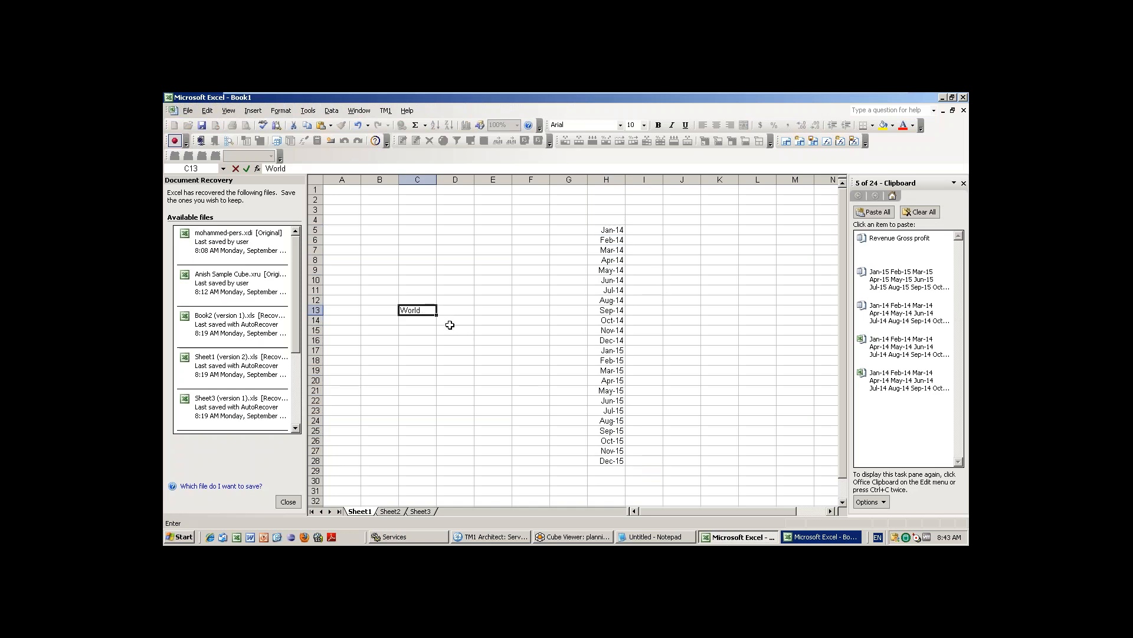
left_click(449, 322)
type("India")
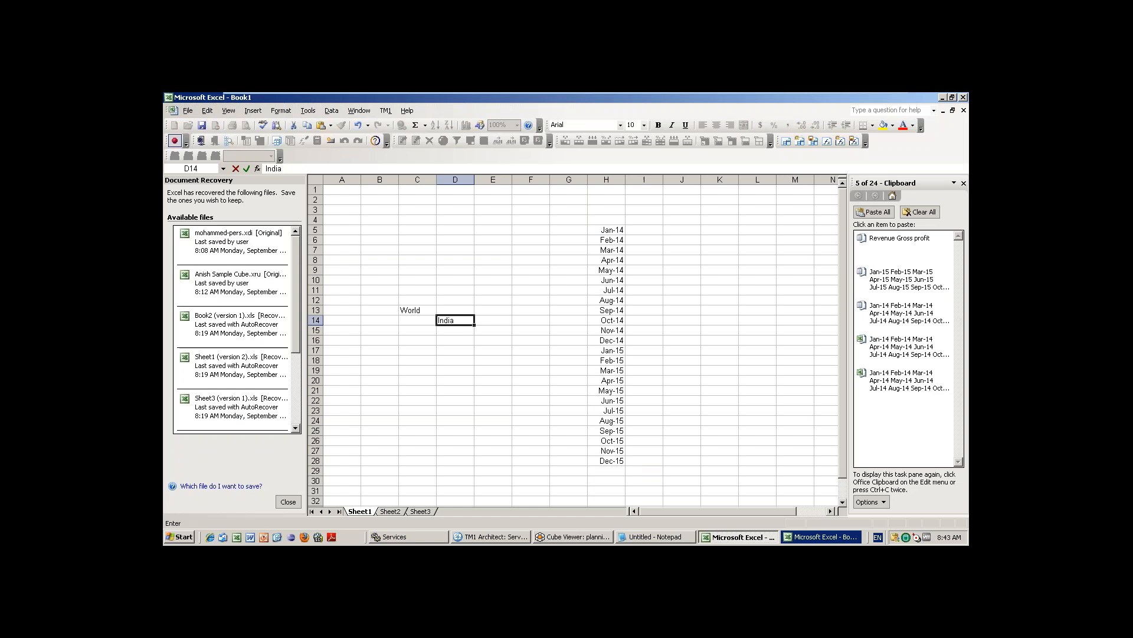
left_click(488, 339)
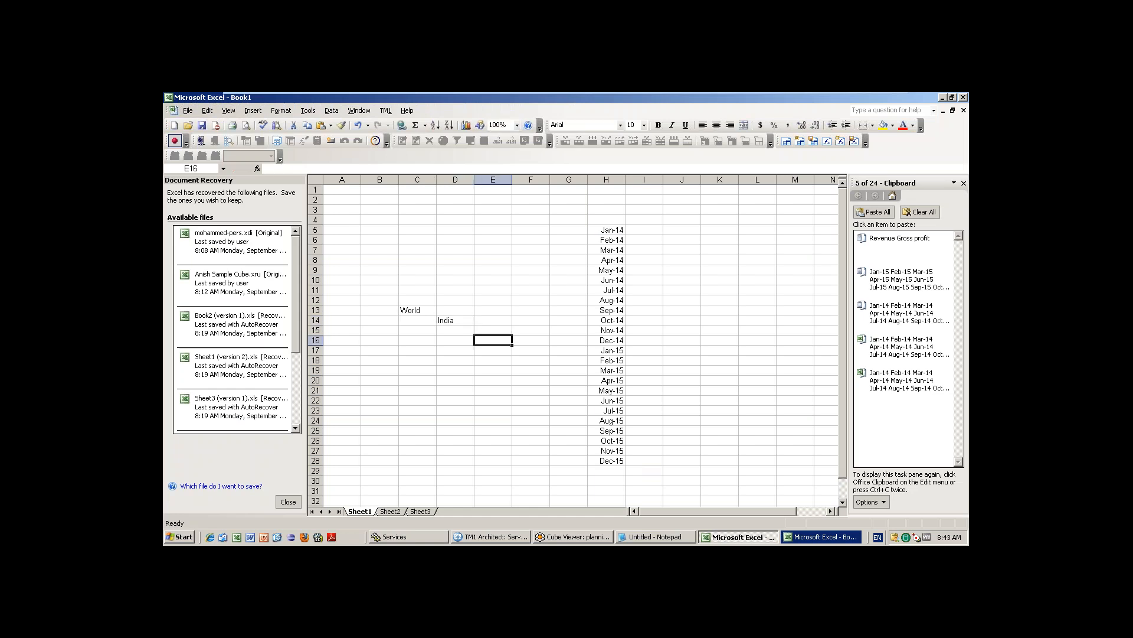
left_click(490, 327)
type("AP")
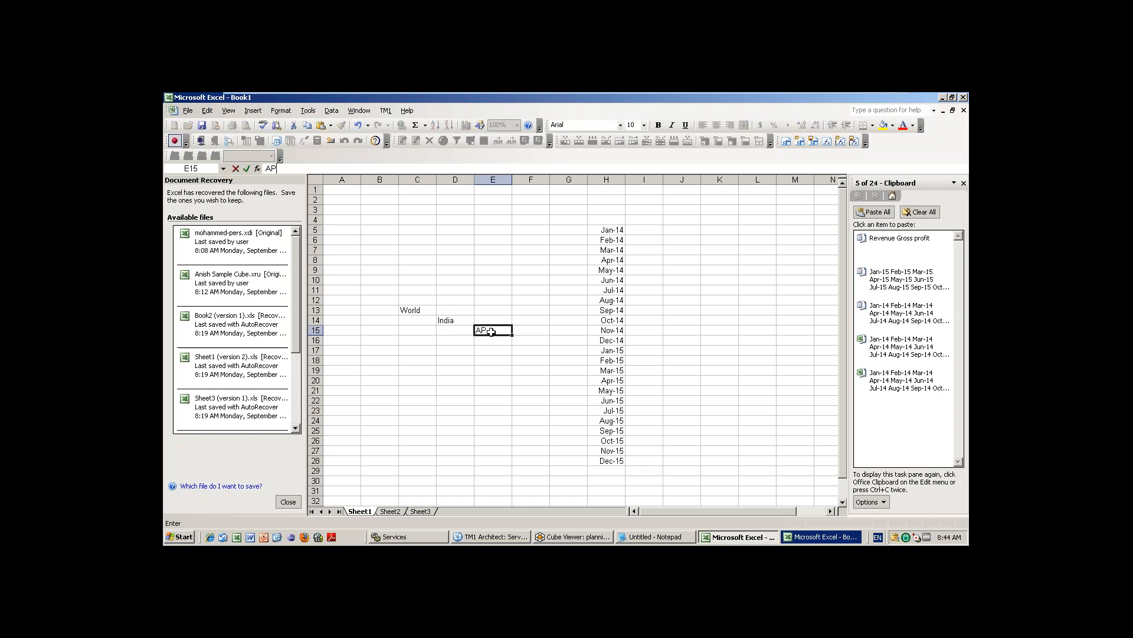
left_click(488, 346)
type("UP")
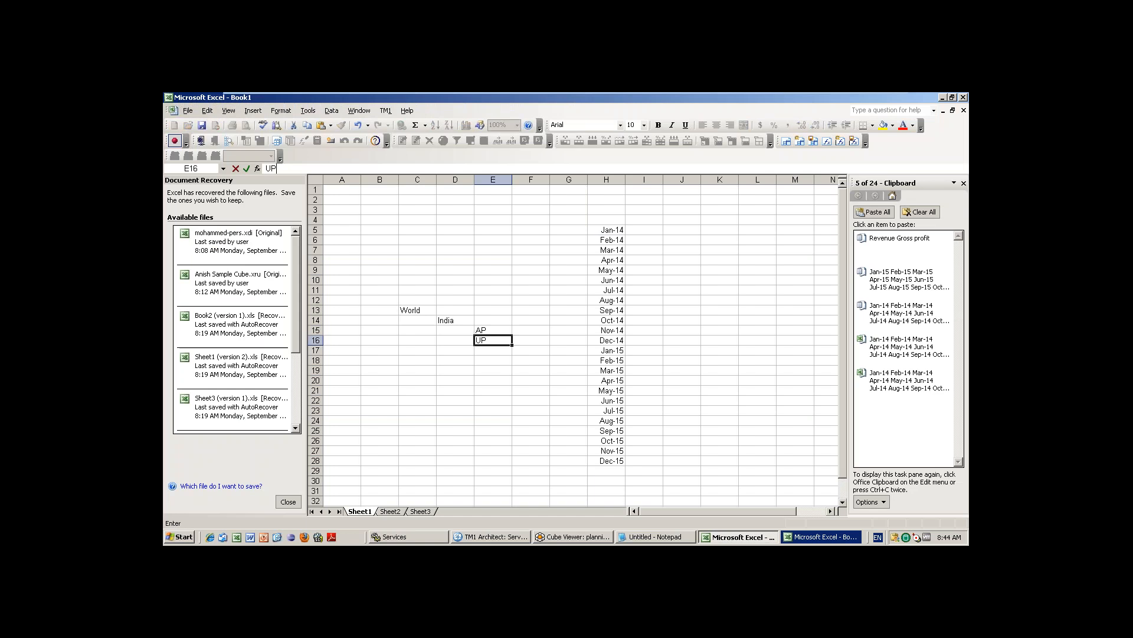
left_click(501, 388)
Add US in D17 with CA and Nj beneath it in column E.
left_click(450, 360)
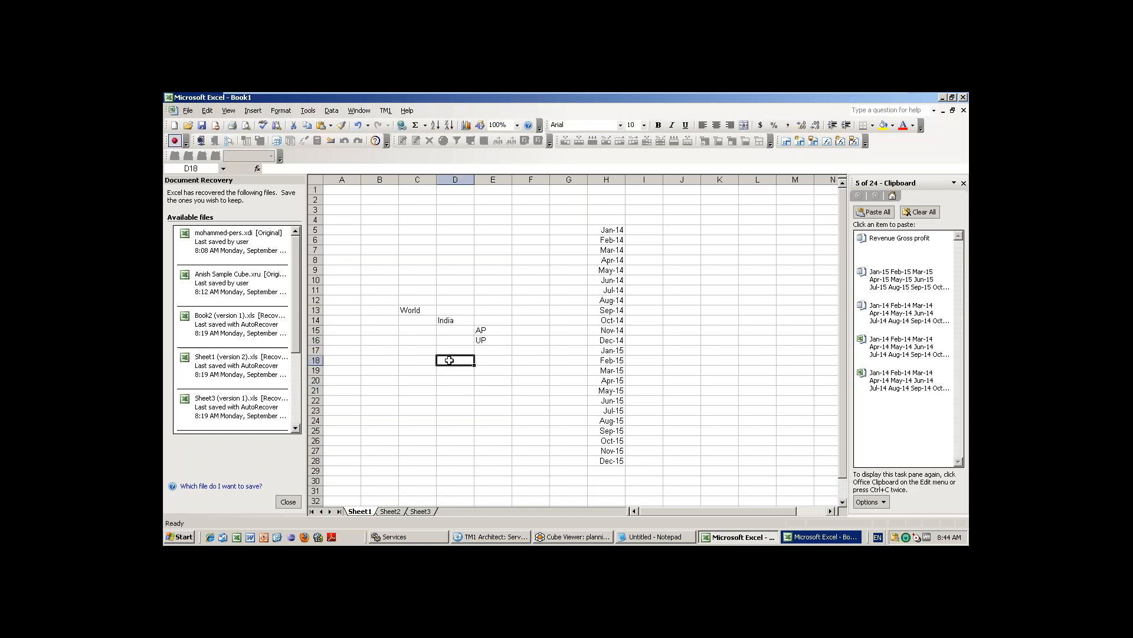
left_click(446, 352)
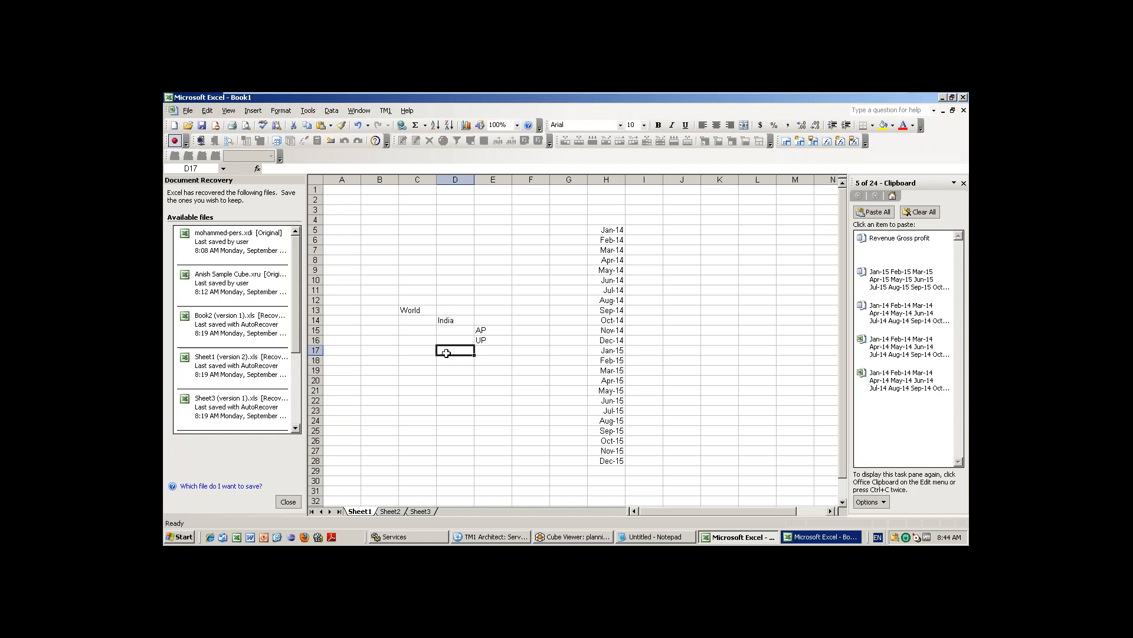
type("US")
left_click(491, 351)
type("CA")
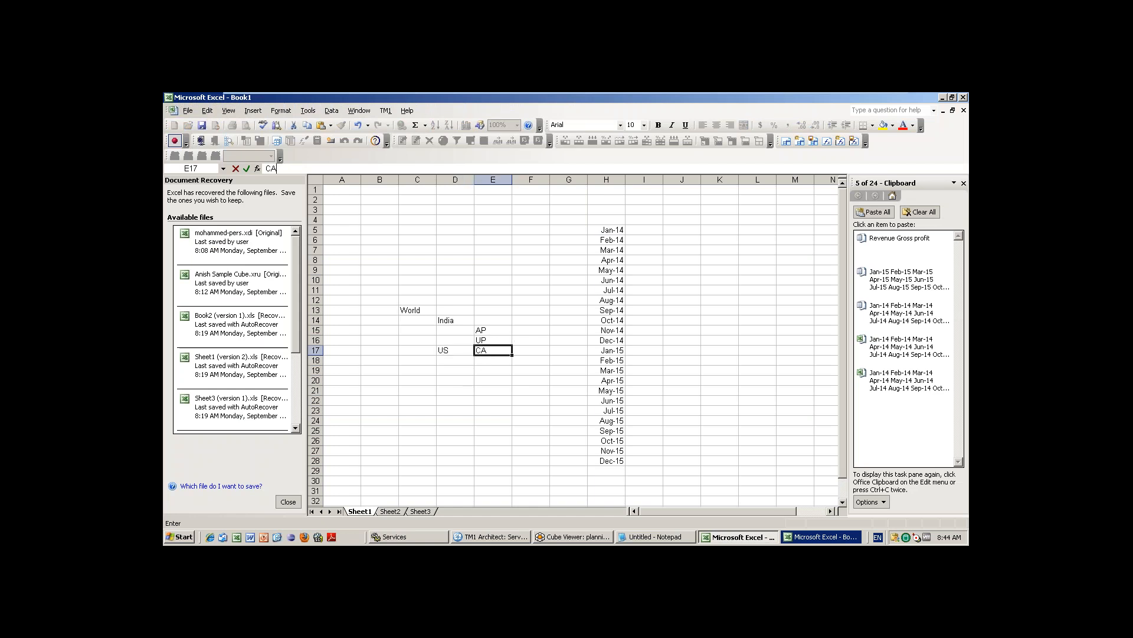
key("Return")
type("N")
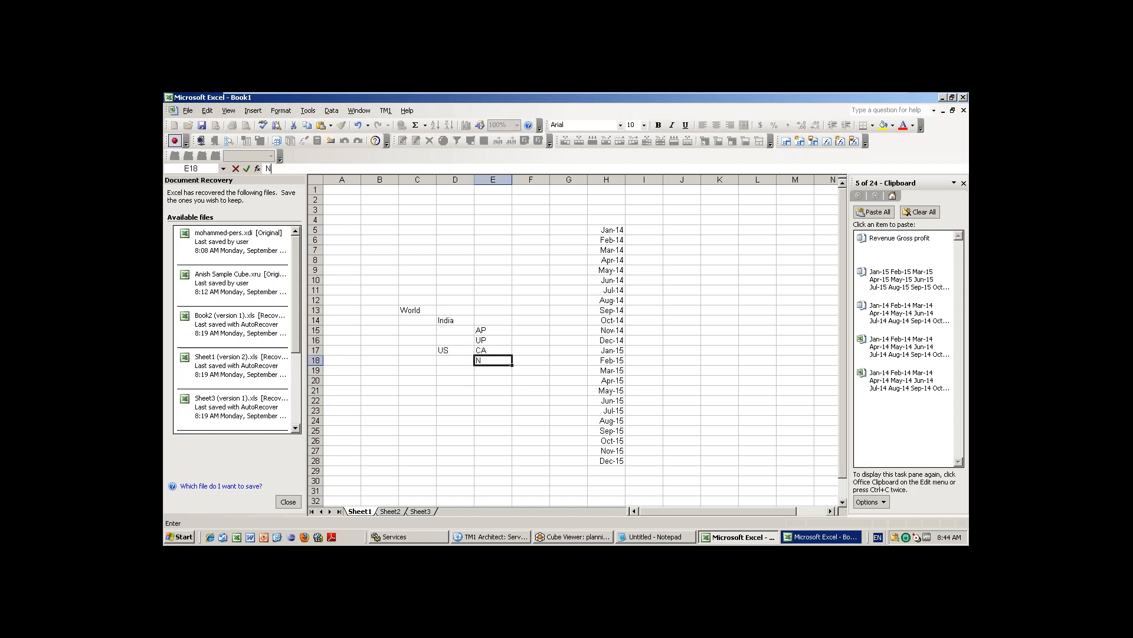
type("j")
Enter AP 10 and UP 20 in F15:F16, and India's total 30 in F14.
left_click(534, 332)
type("10")
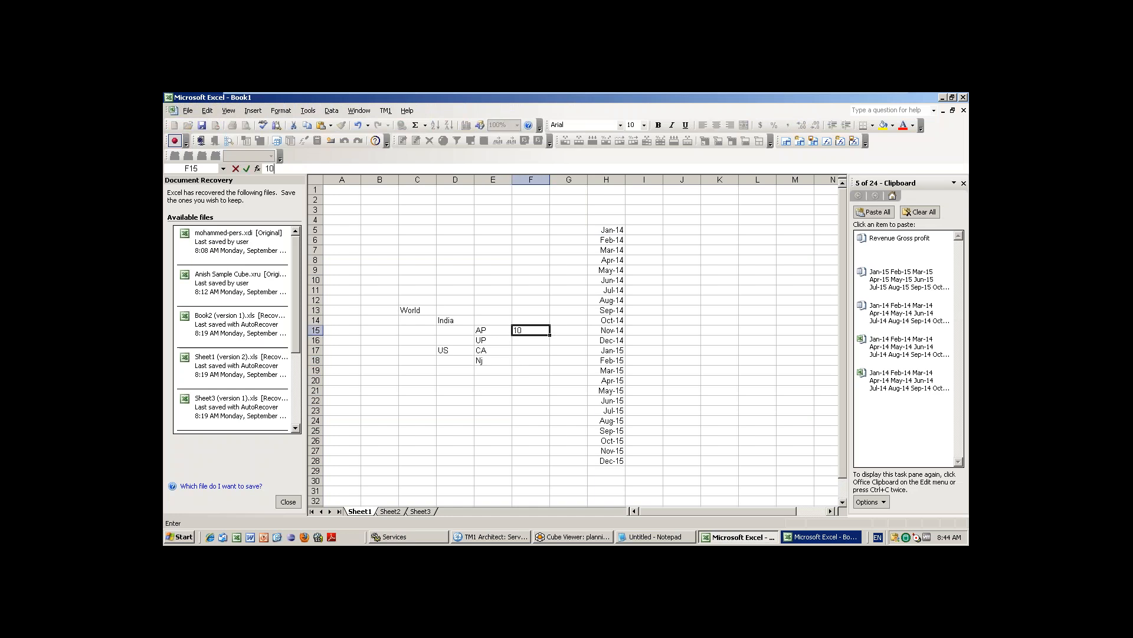
key("Return")
type("20")
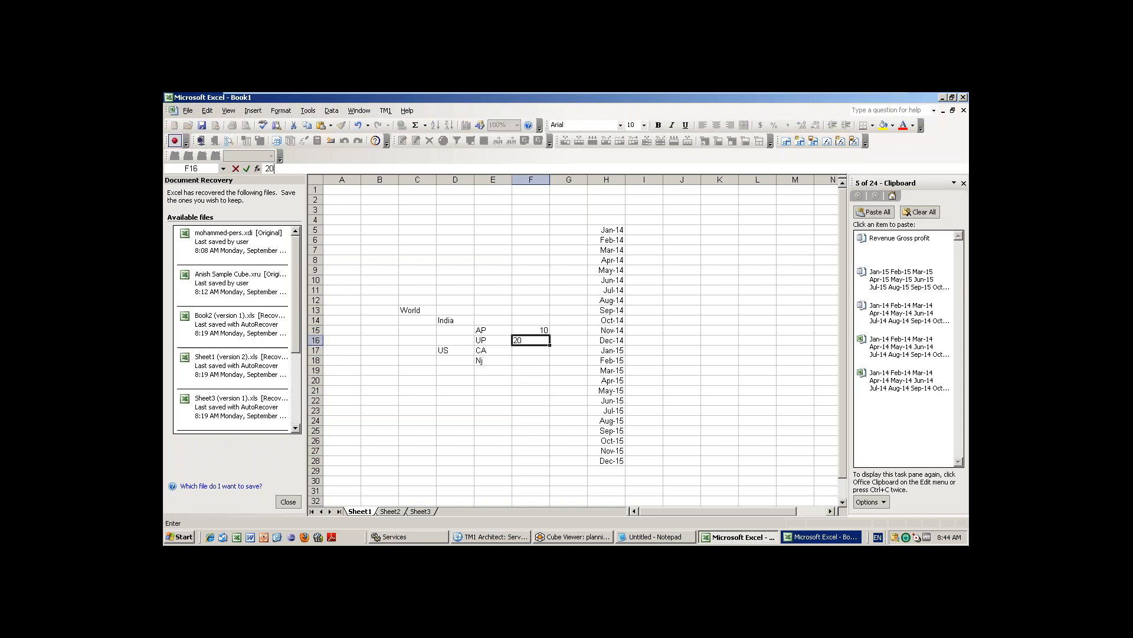
left_click(577, 411)
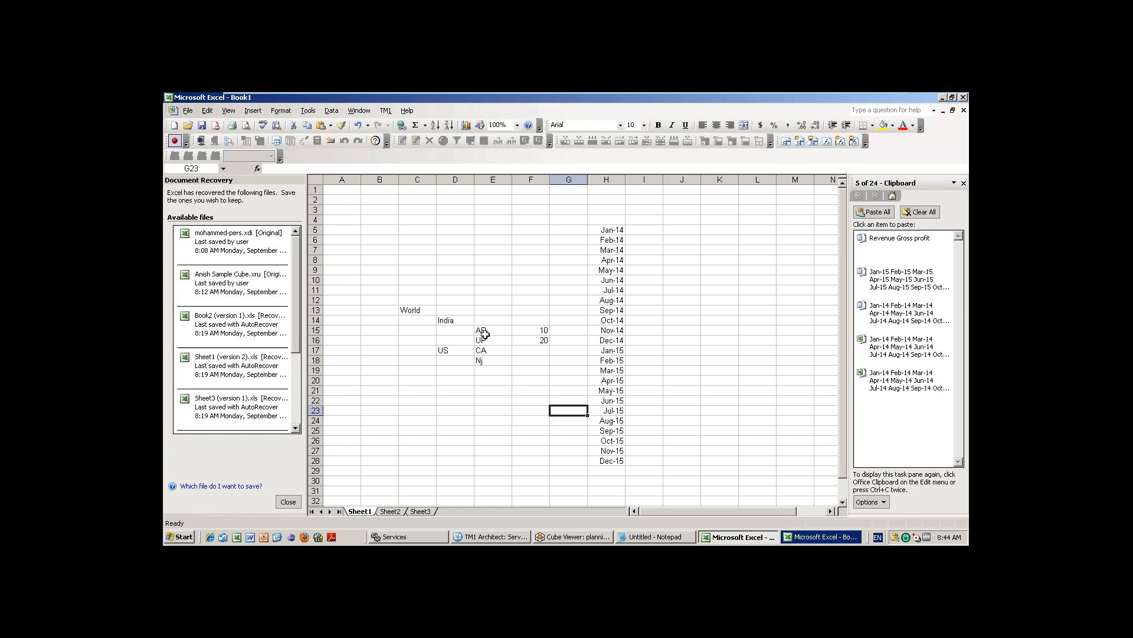
left_click_drag(486, 329, 485, 340)
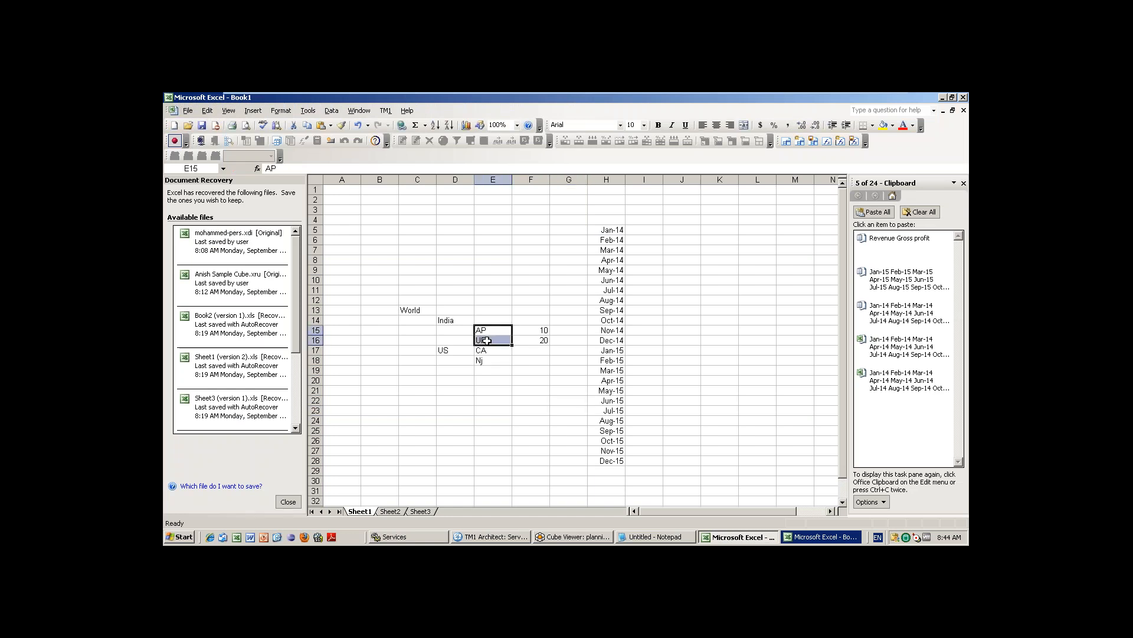
left_click(539, 320)
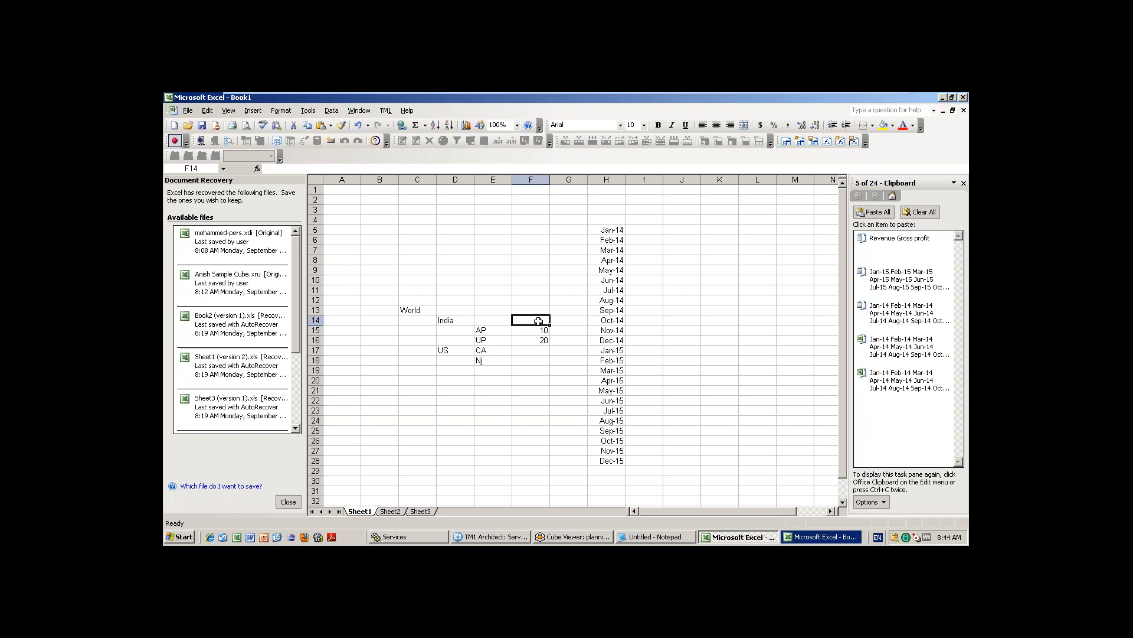
type("30")
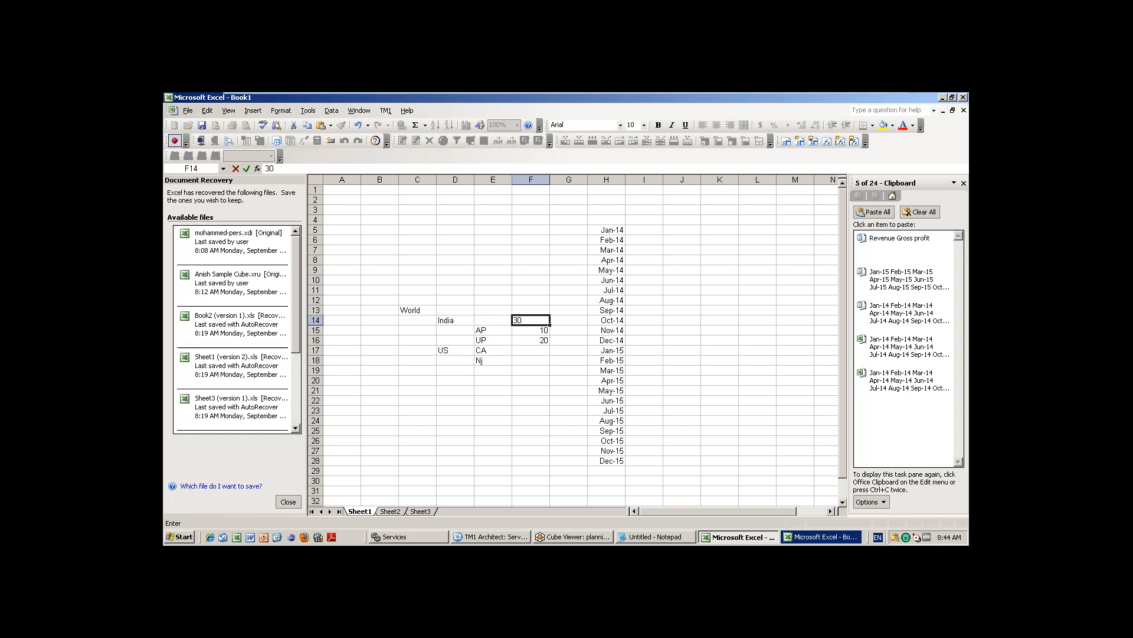
Check the AP and UP values, then enter CA 40 and Nj 50.
left_click_drag(481, 329, 533, 343)
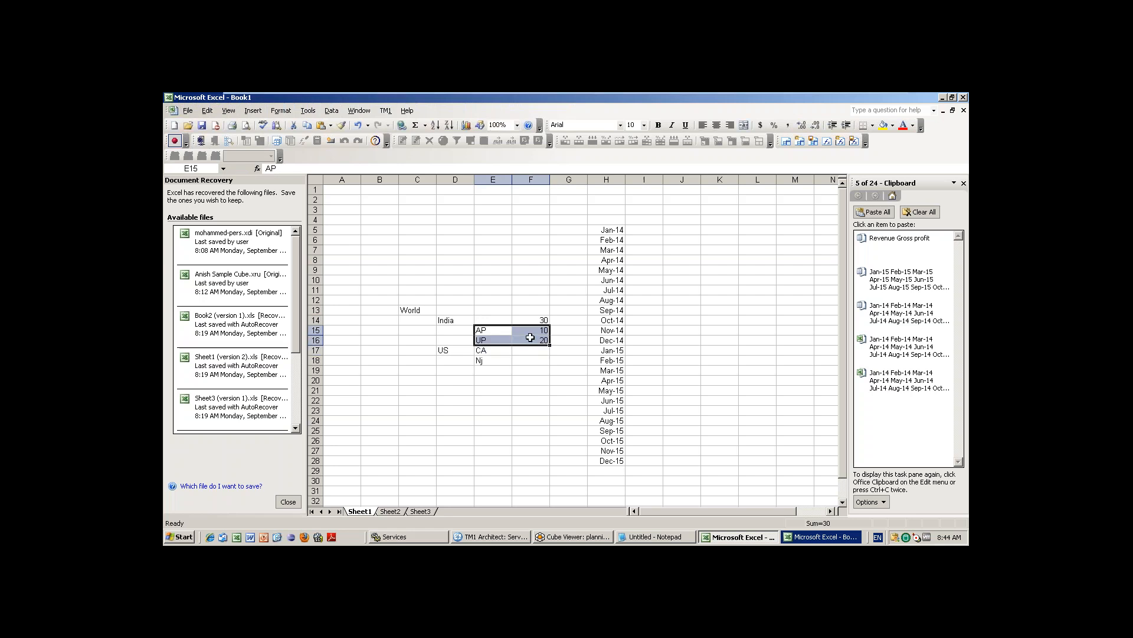
left_click(537, 320)
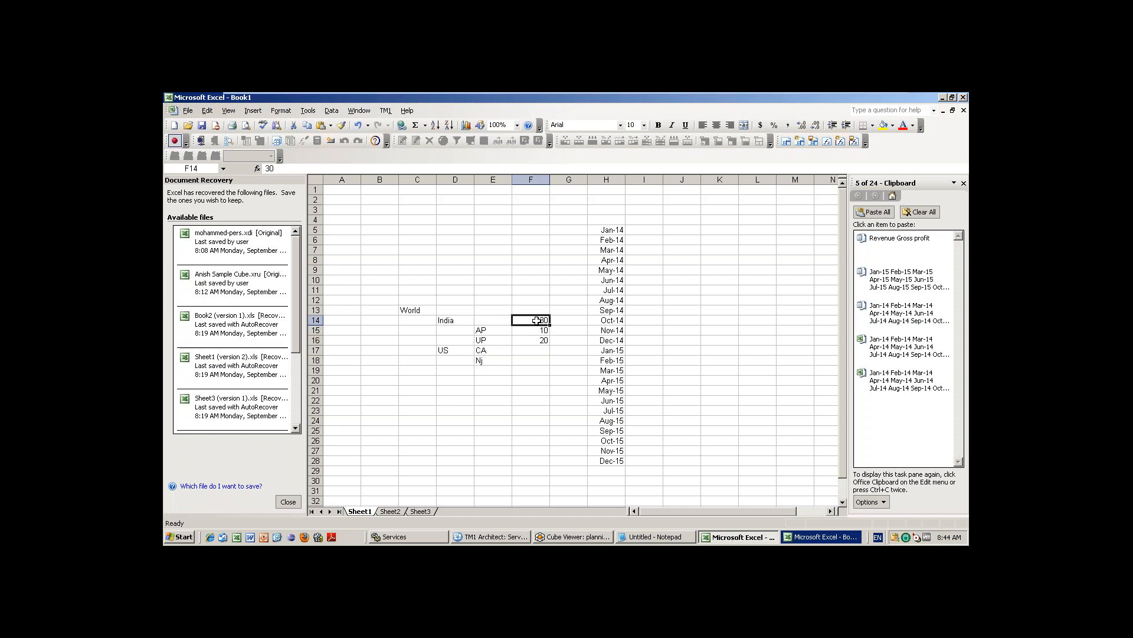
left_click_drag(539, 331, 499, 375)
left_click(535, 350)
key("ctrl+c")
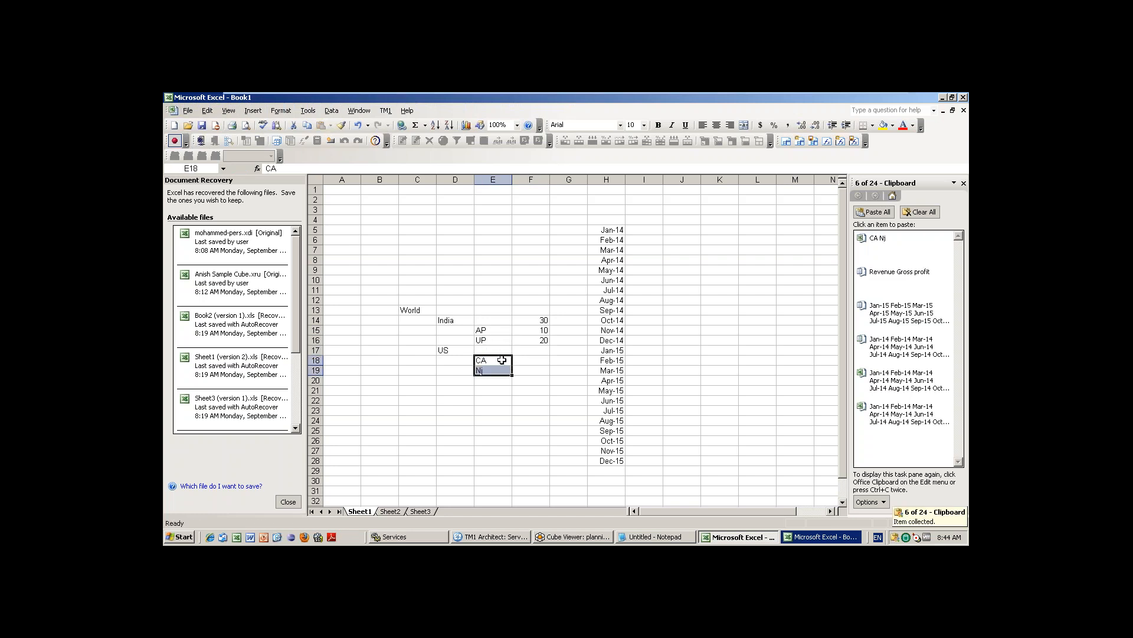
left_click(539, 361)
type("40")
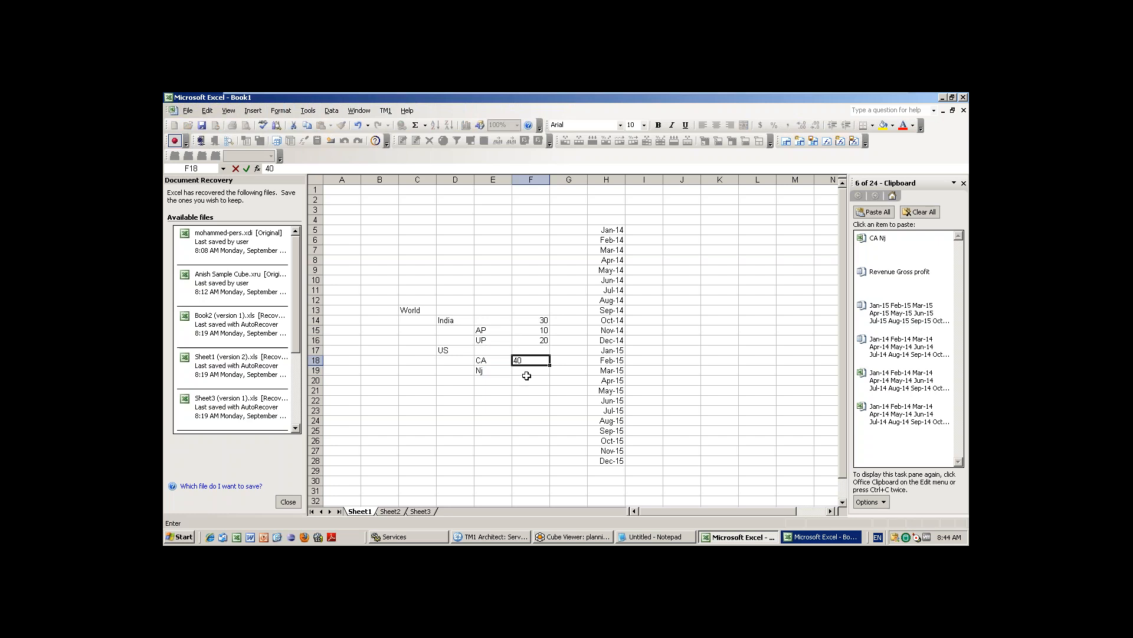
key("Return")
type("4")
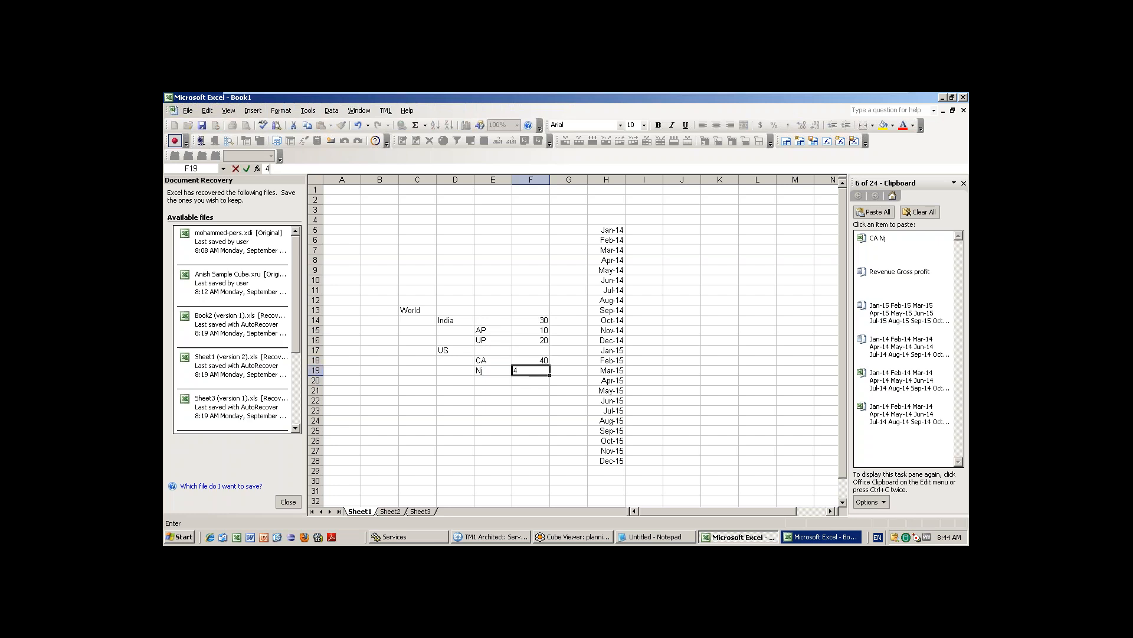
key("BackSpace")
type("50")
left_click(565, 380)
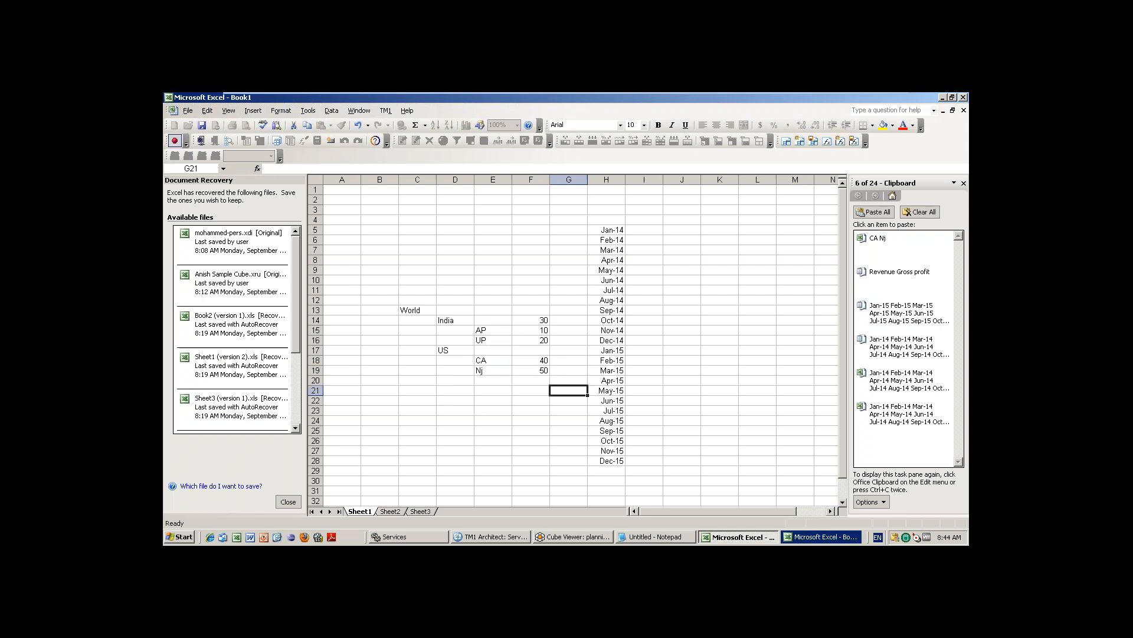
Enter US total 90 in F17 and the World formula =F14+F17 in F13.
left_click(535, 351)
type("90")
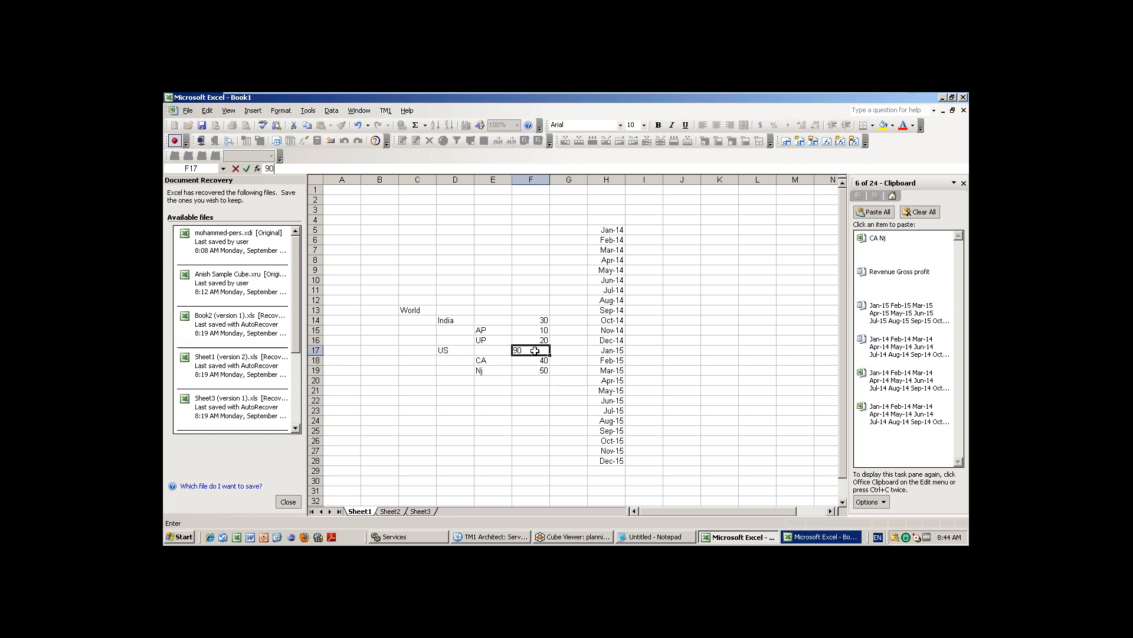
left_click(536, 309)
type("=F14+F17")
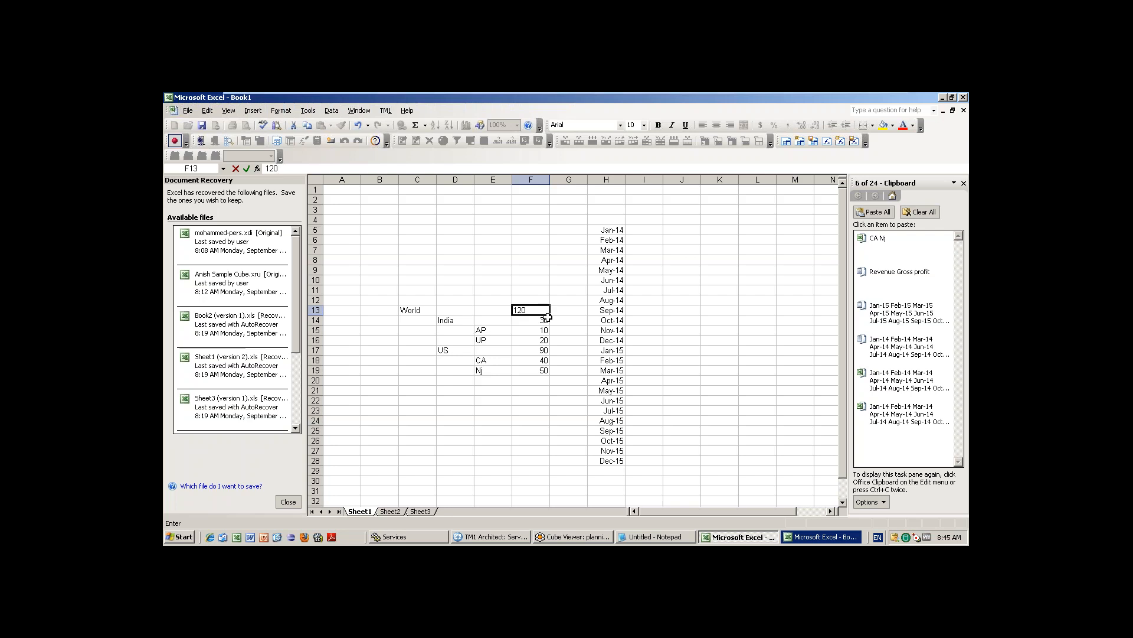
key("Return")
Review the US, India and World rows, then change UP to 60 and India to 70.
left_click(540, 349)
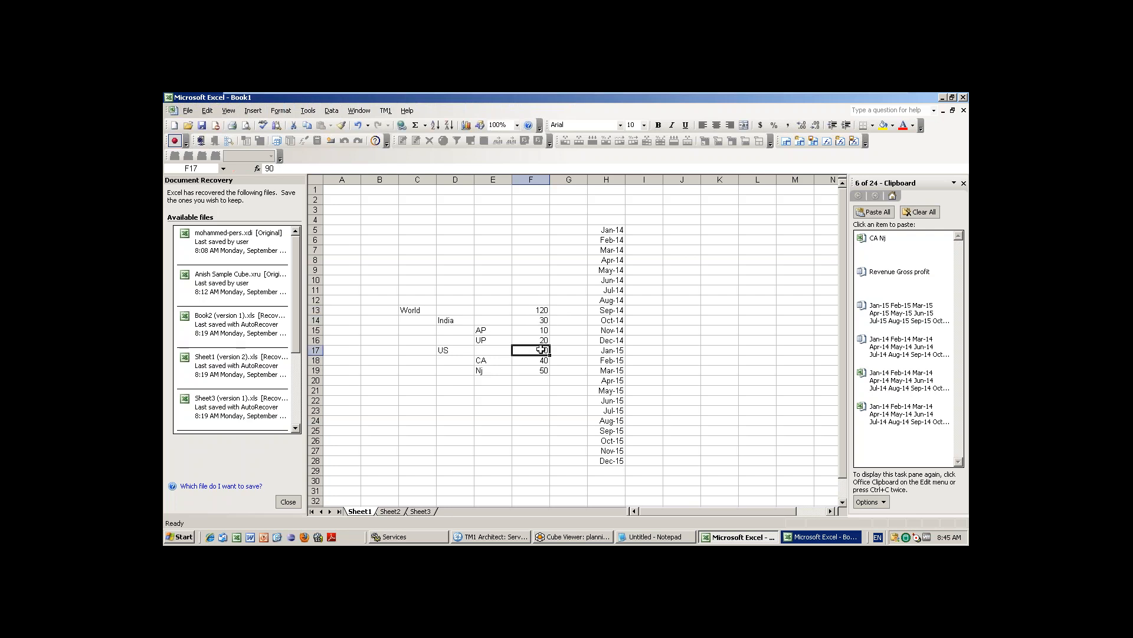
left_click_drag(444, 348, 533, 351)
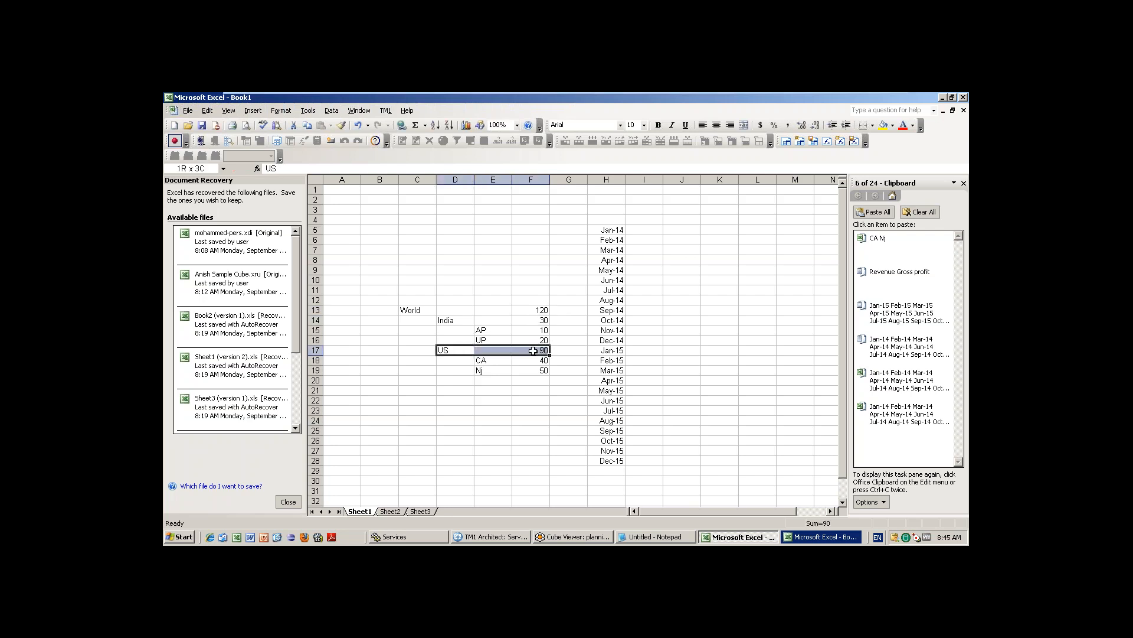
left_click(448, 320)
left_click_drag(492, 320, 539, 319)
left_click_drag(417, 313, 536, 310)
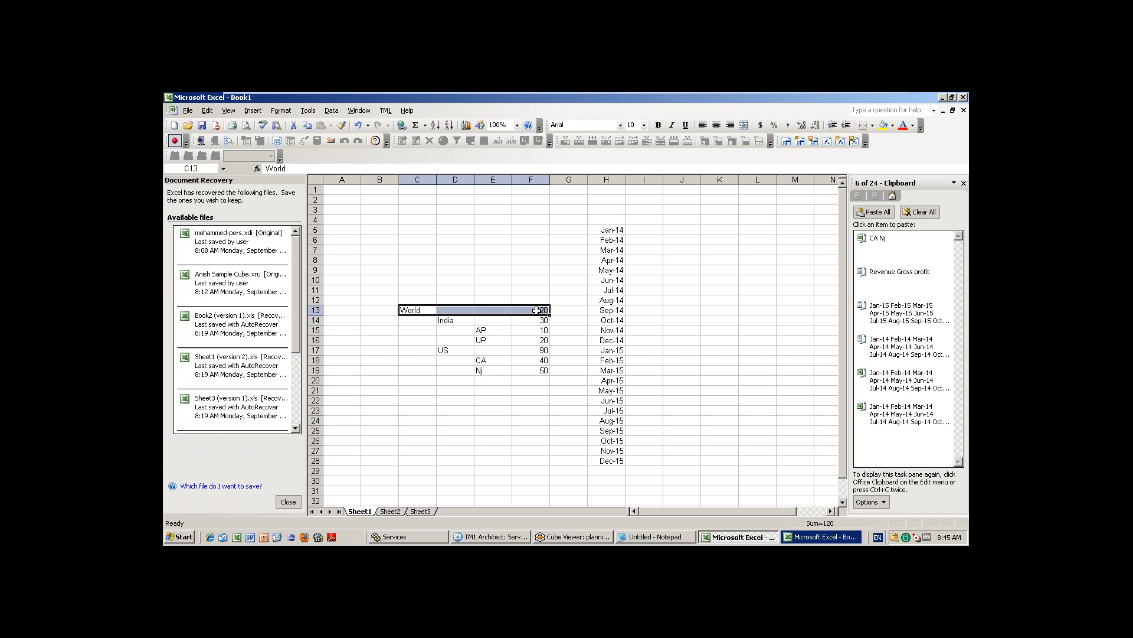
left_click(544, 339)
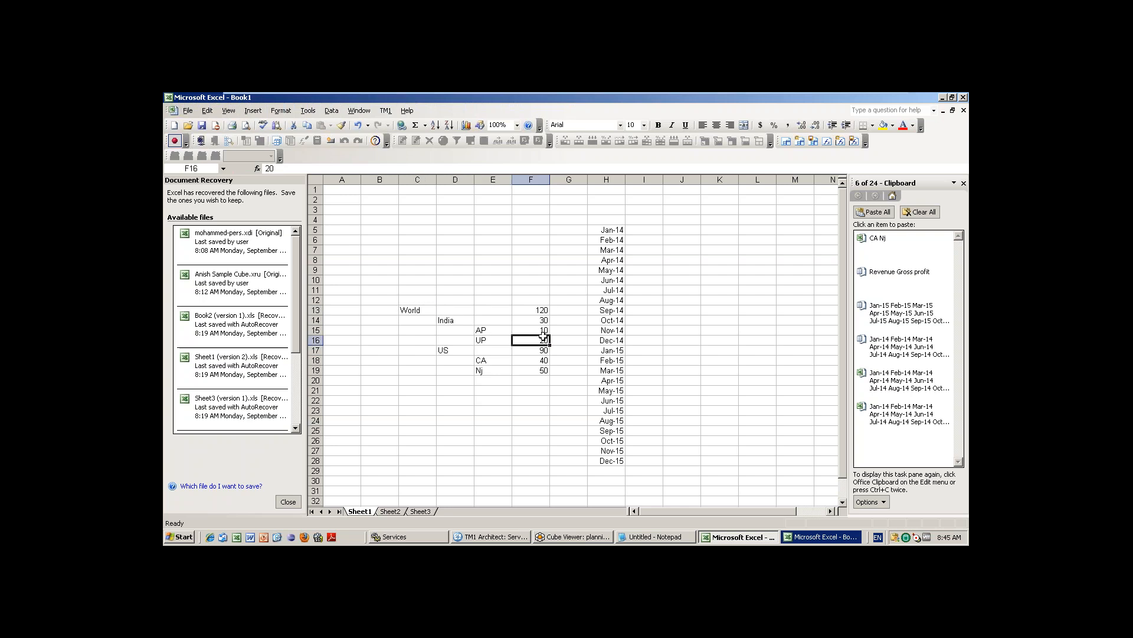
type("6")
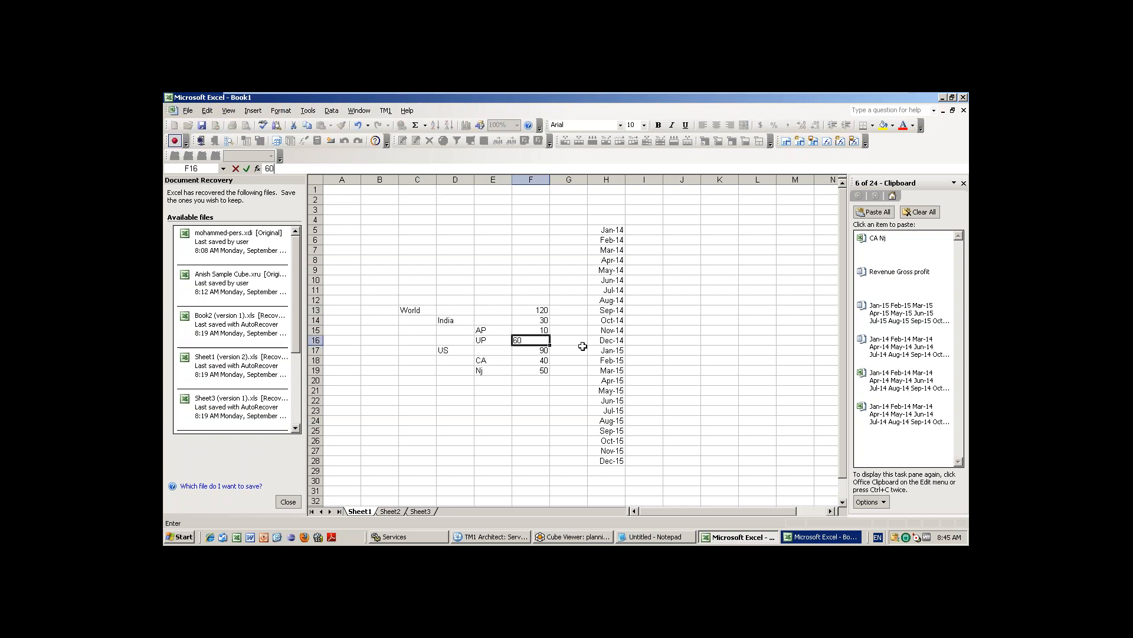
left_click(581, 348)
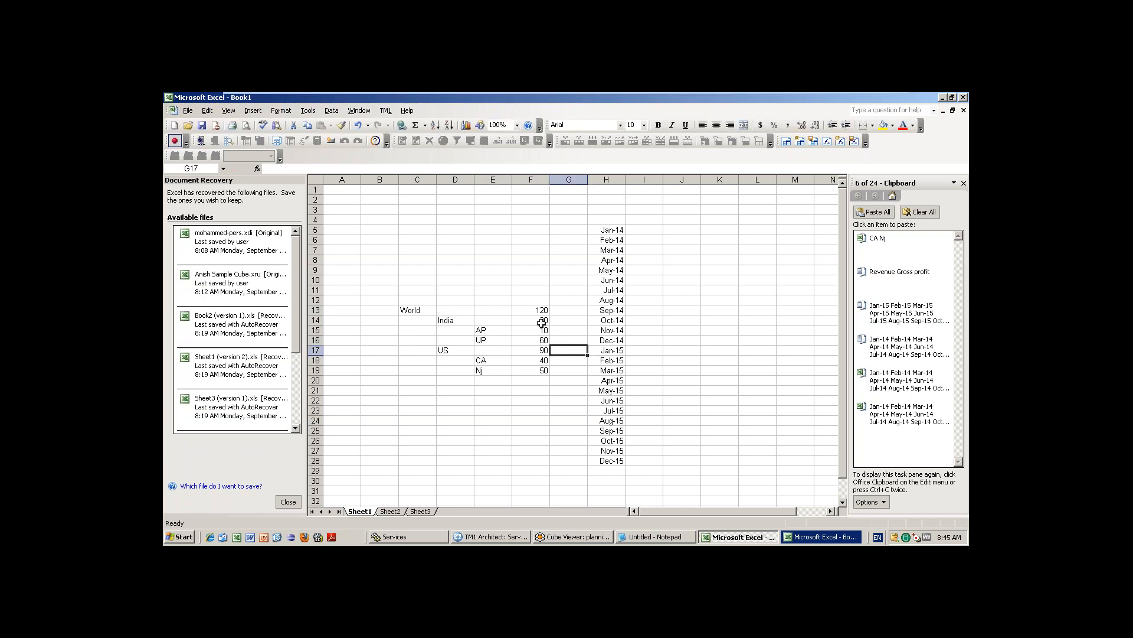
left_click(541, 320)
type("70")
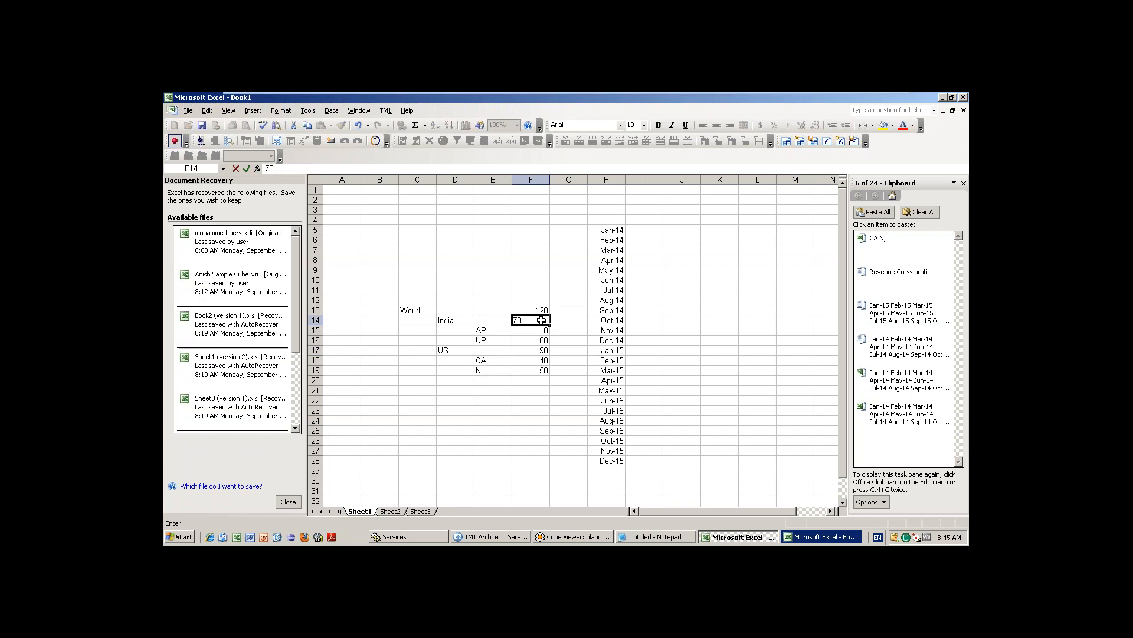
left_click(607, 360)
Check India plus US and type 160 as the new World total.
left_click(543, 321)
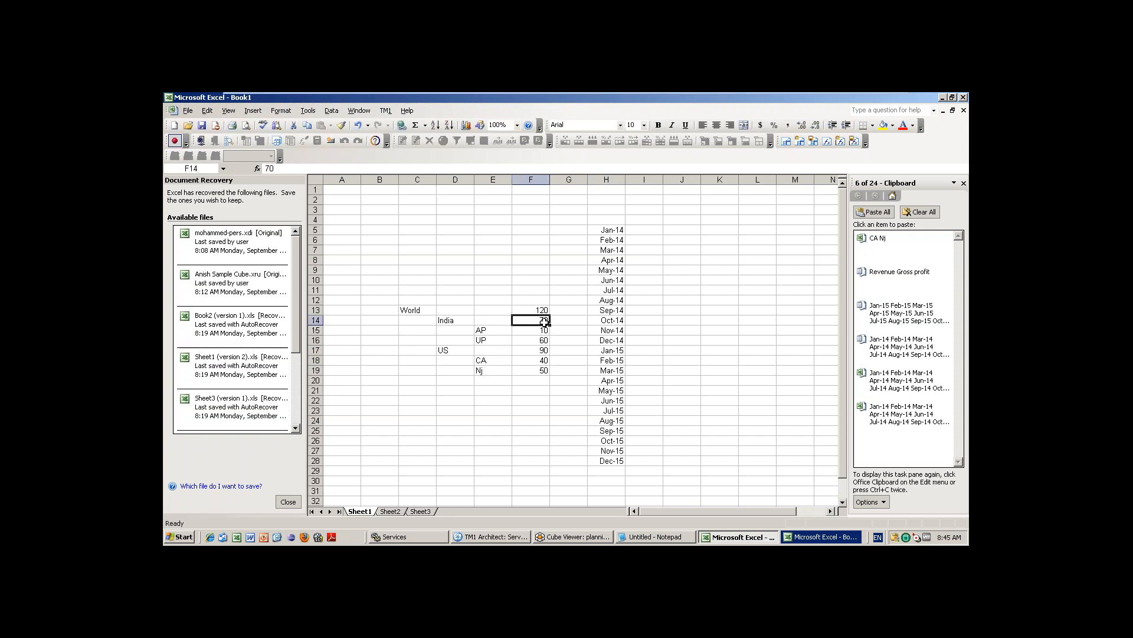
left_click(542, 350, "ctrl")
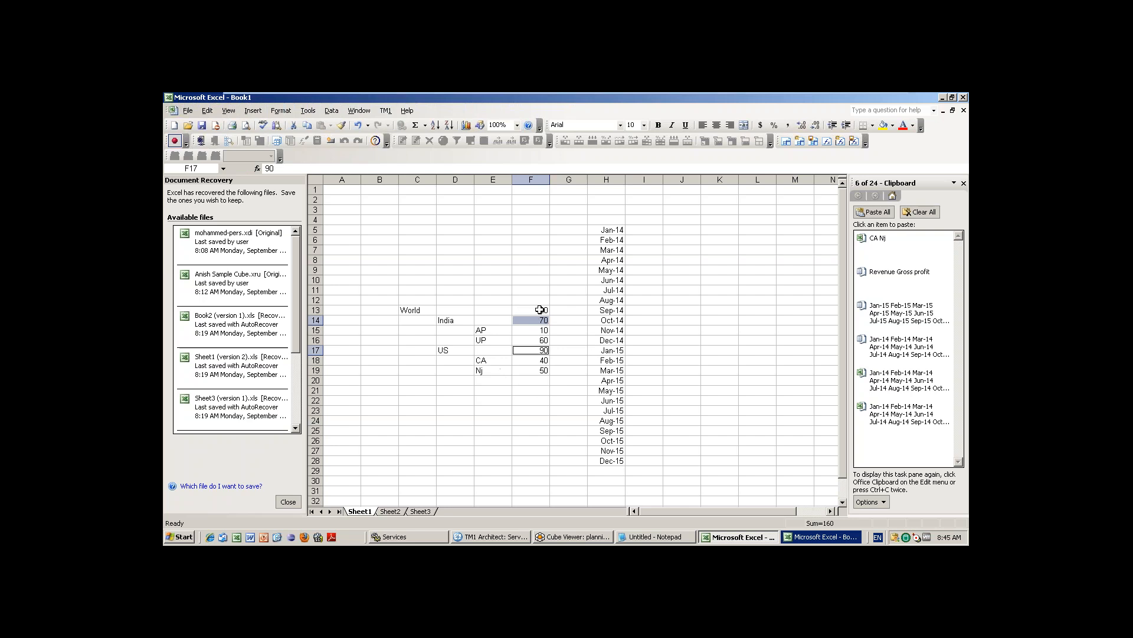
left_click(539, 310)
type("160")
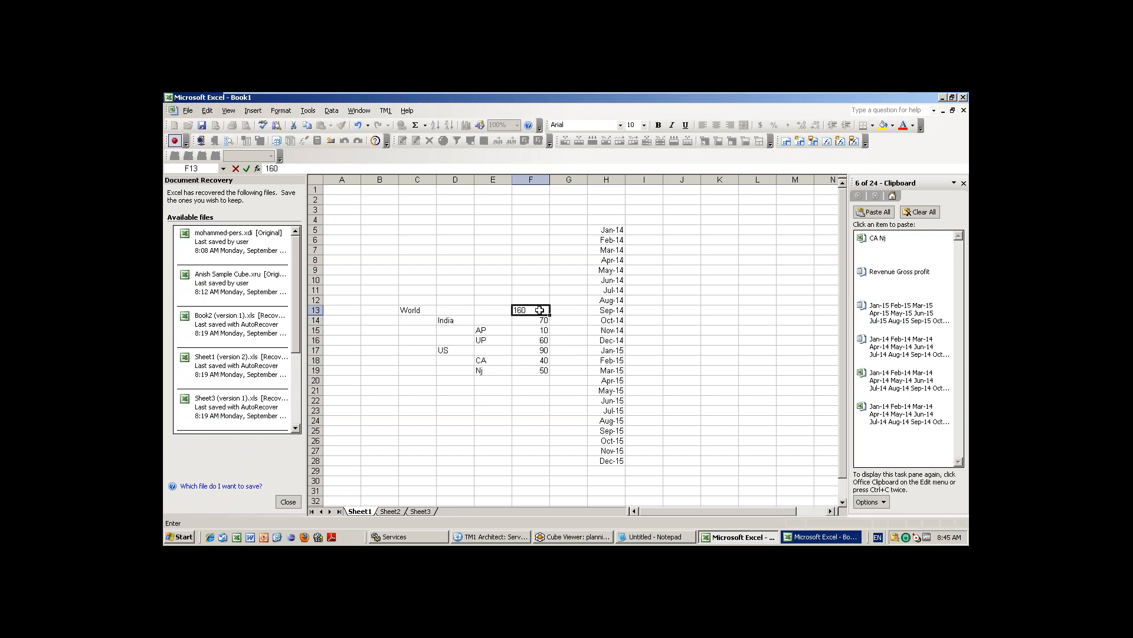
left_click(585, 535)
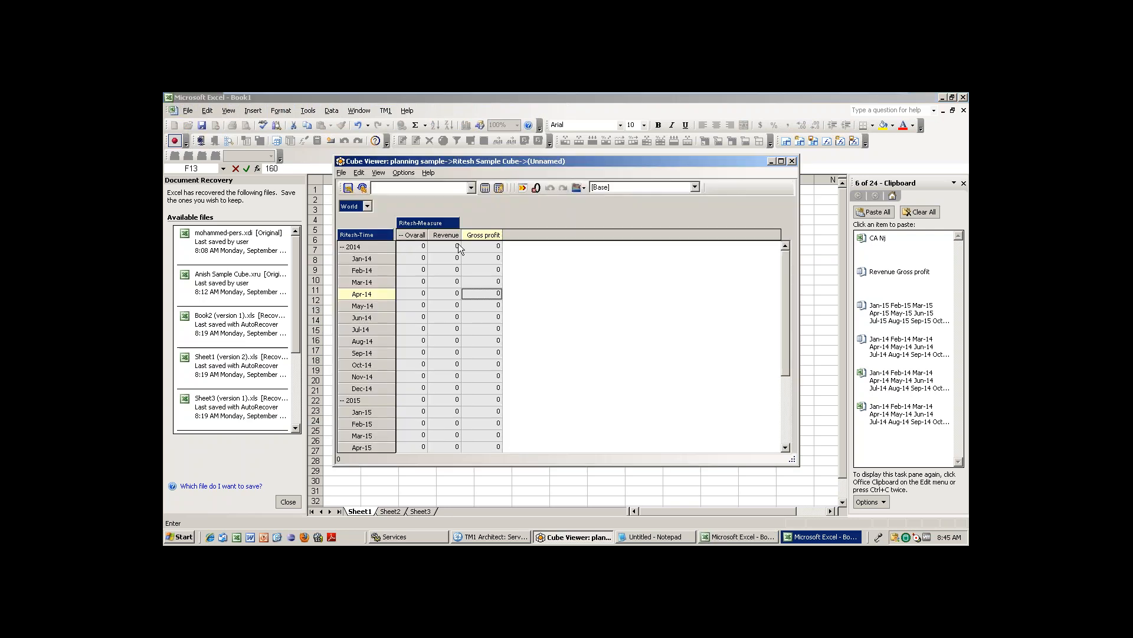
left_click(465, 314)
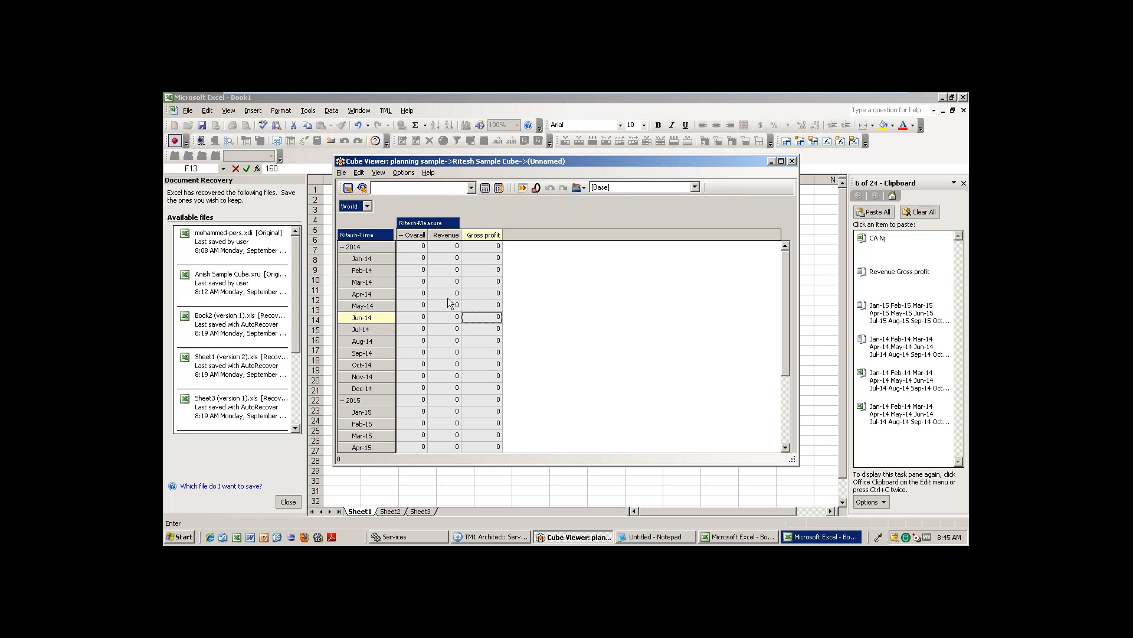
left_click(367, 206)
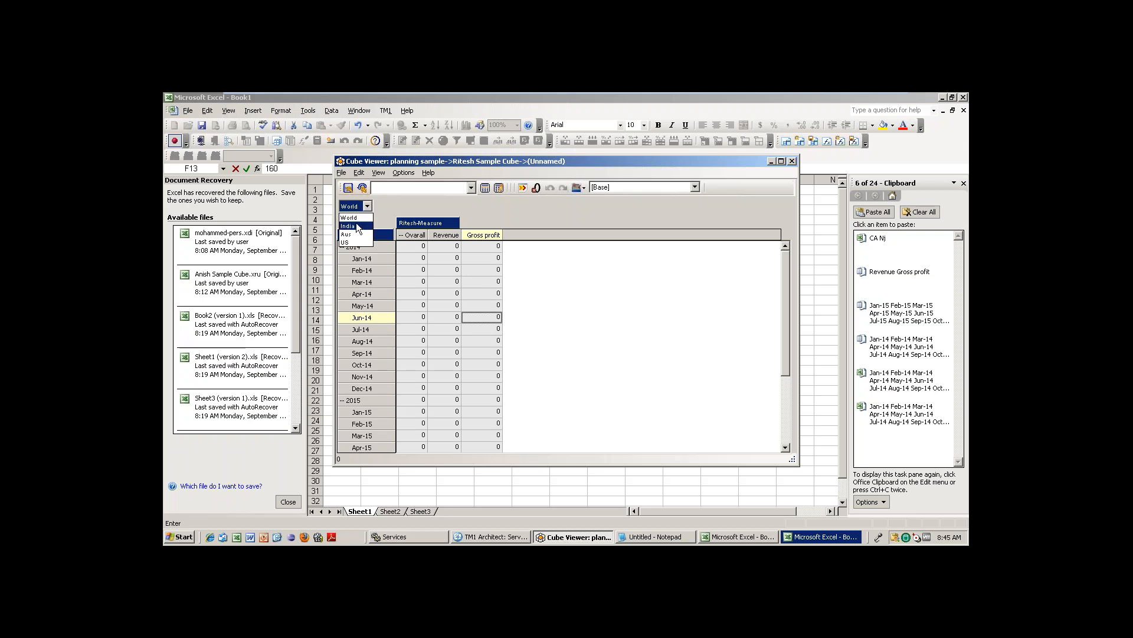
left_click(349, 218)
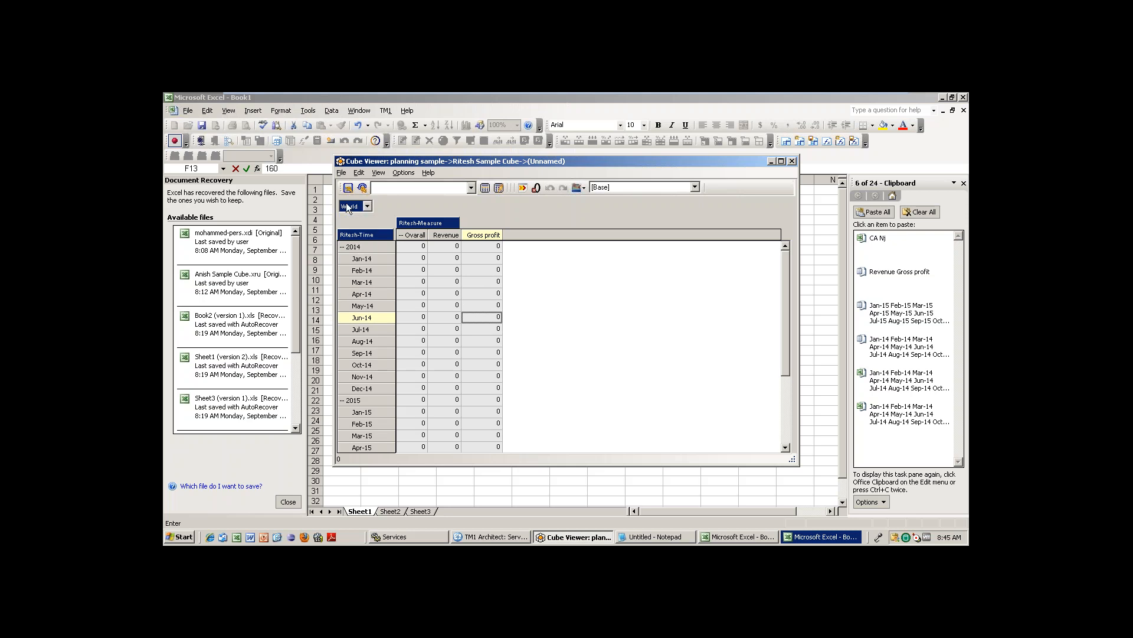
left_click_drag(347, 207, 350, 205)
double_click(350, 206)
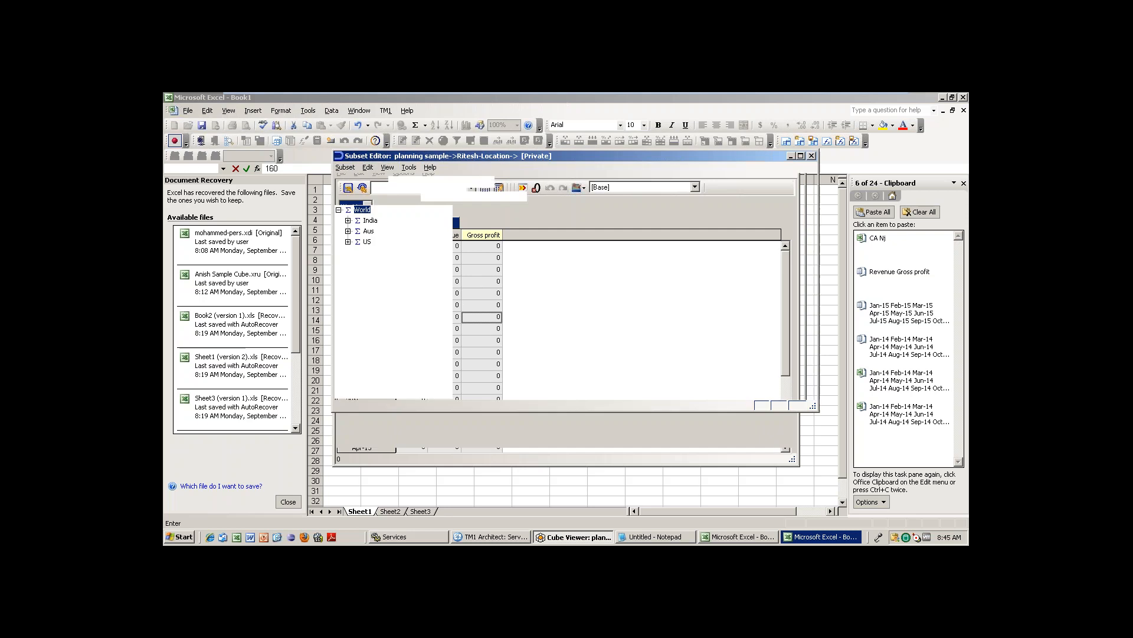
left_click(348, 221)
left_click_drag(376, 231, 633, 287)
left_click(788, 217)
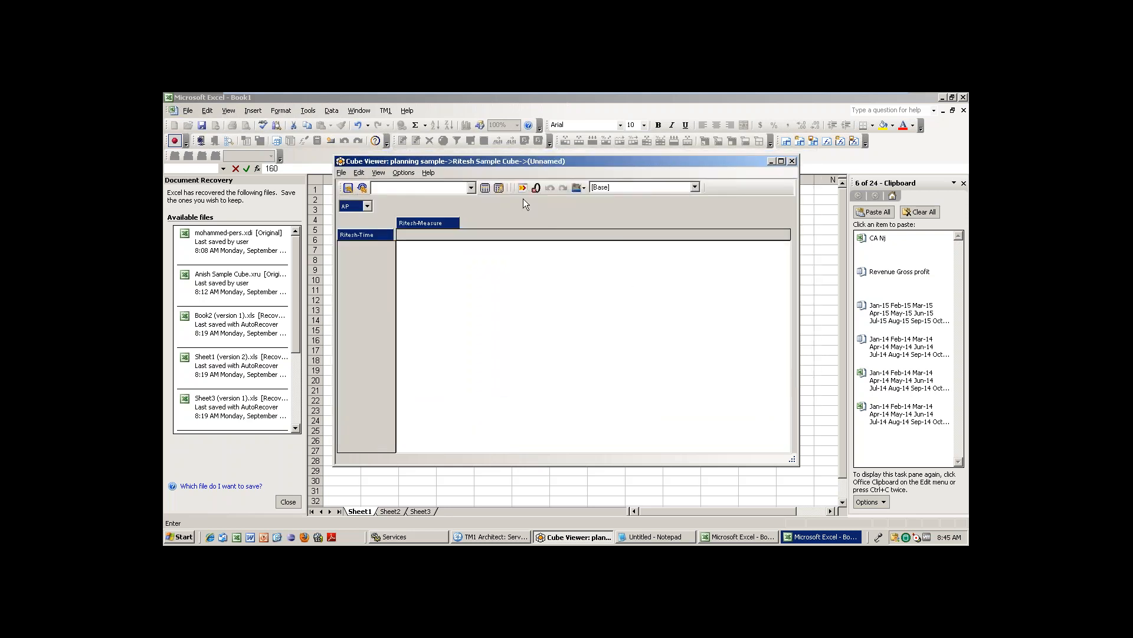
left_click(441, 260)
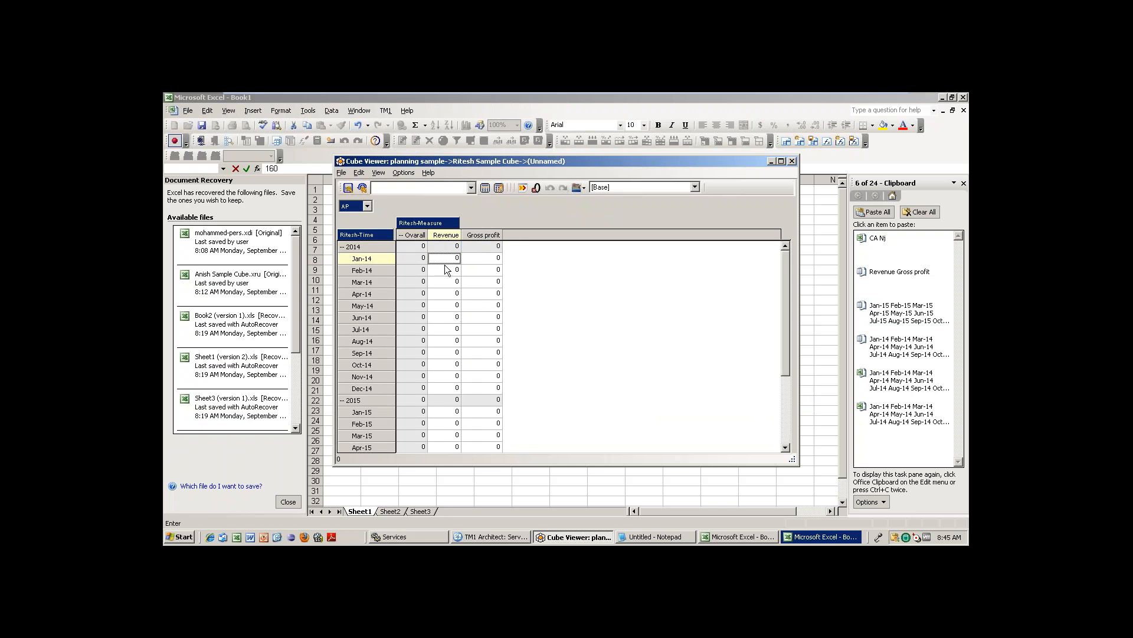
left_click(488, 258)
left_click(443, 260)
type("30")
key("Return")
type("5")
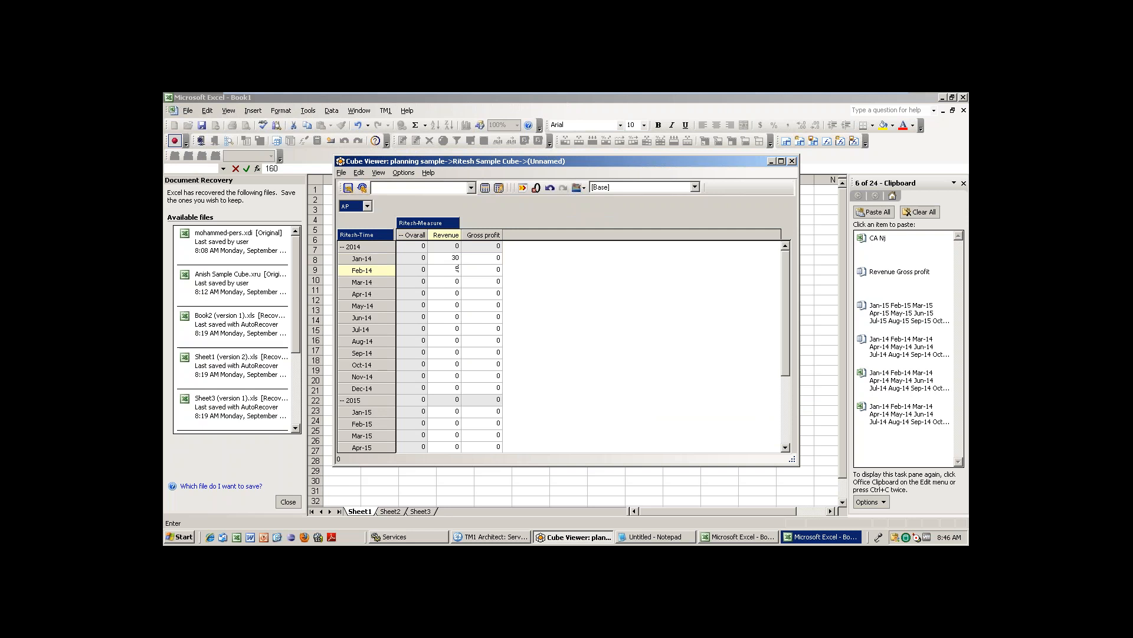
type("0")
left_click(444, 317)
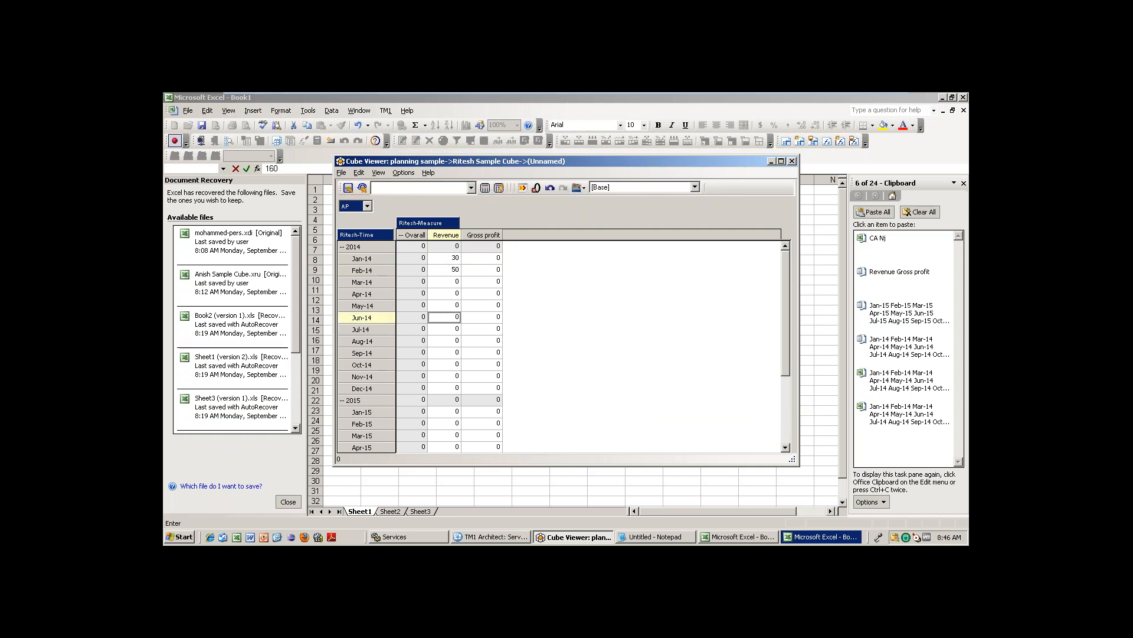
type("5")
left_click(485, 189)
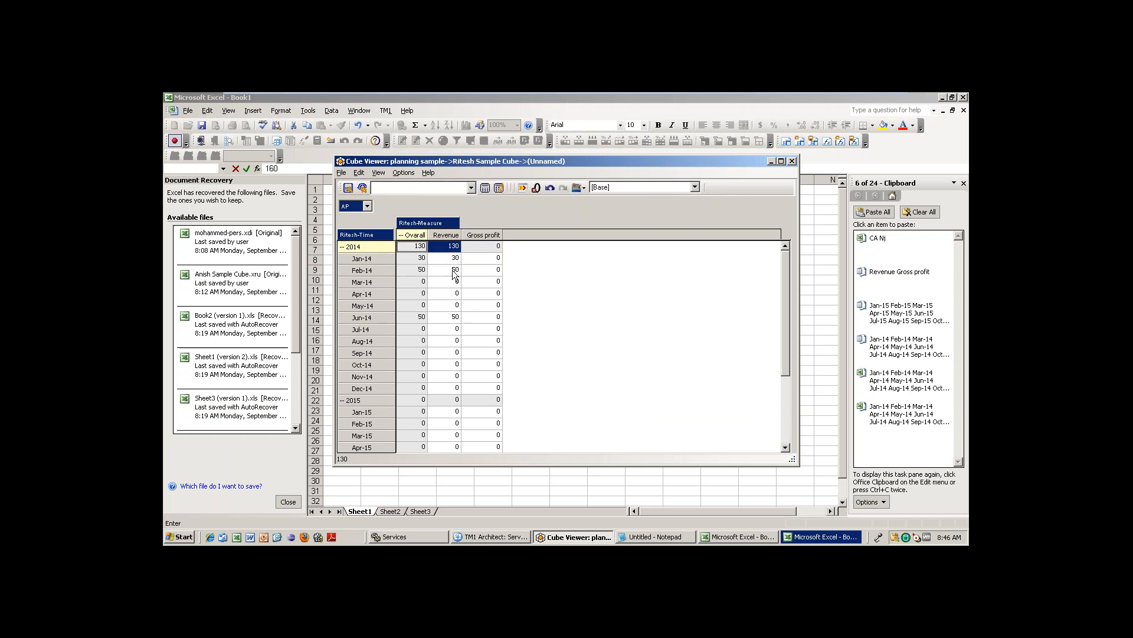
left_click_drag(454, 258, 456, 318)
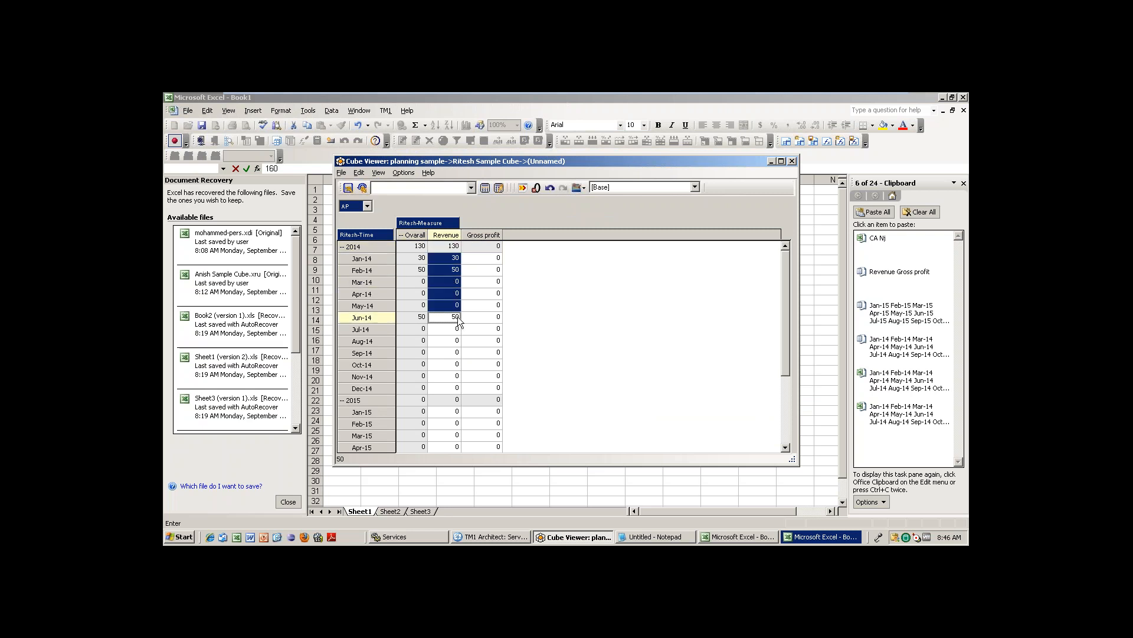
left_click(453, 248)
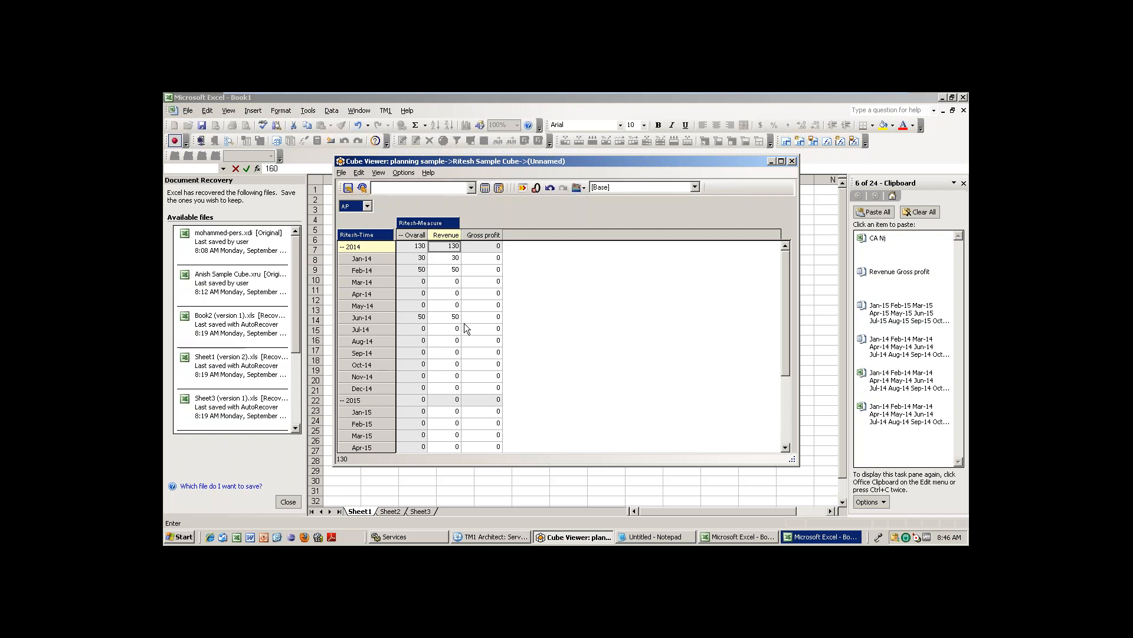
left_click(480, 268)
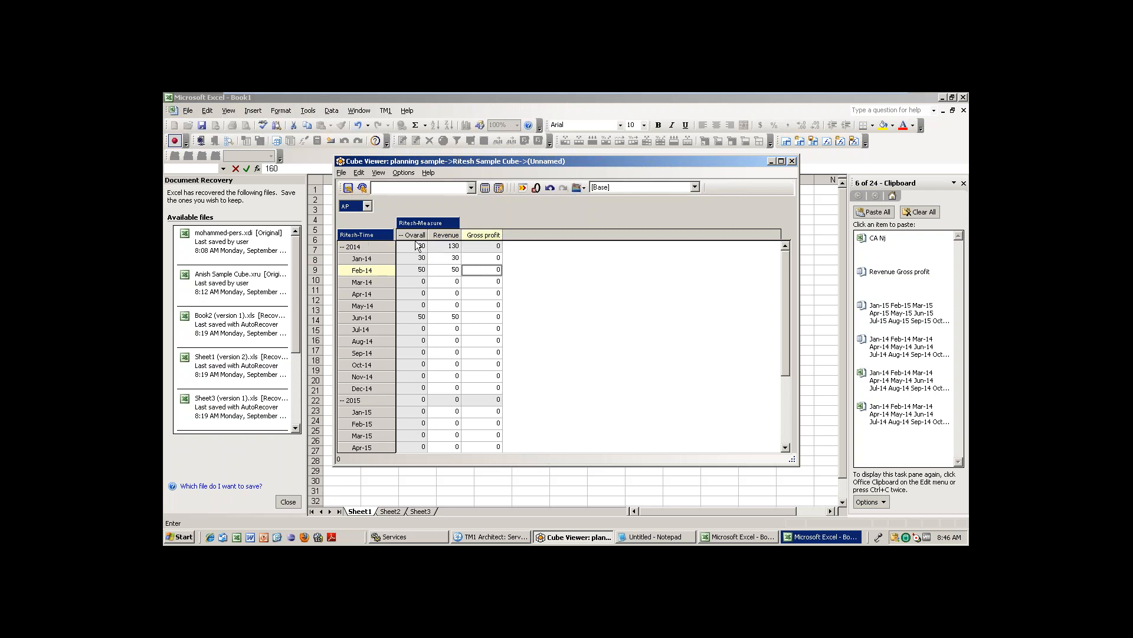
Switch the location title filter to India, then World, and finally MP.
left_click(363, 206)
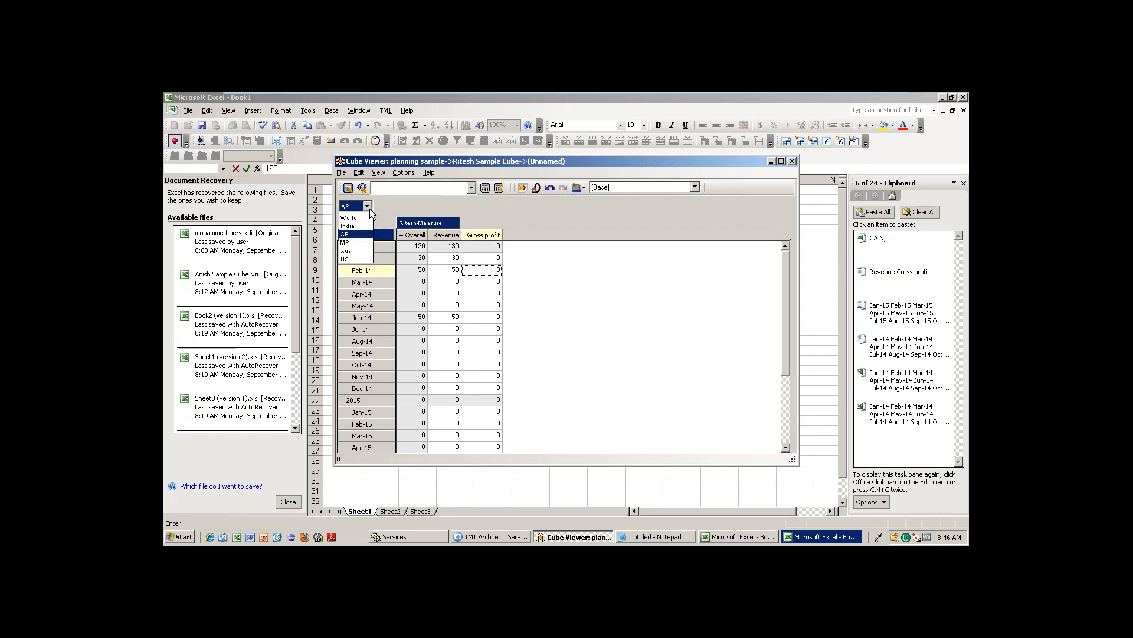
left_click(355, 227)
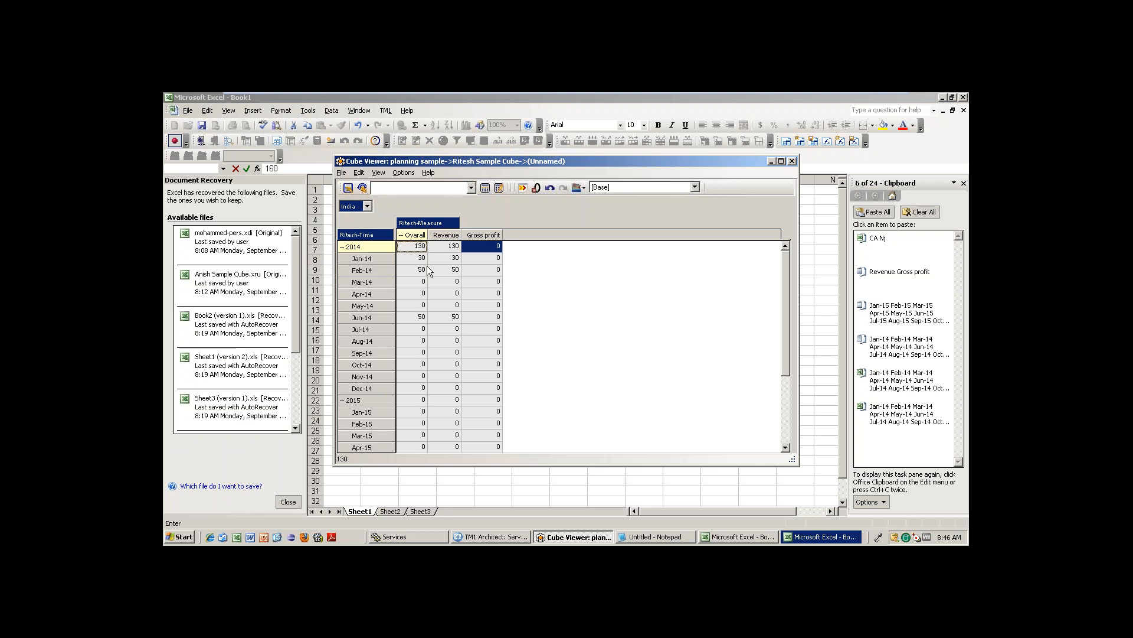
left_click(367, 206)
left_click(356, 217)
left_click(367, 207)
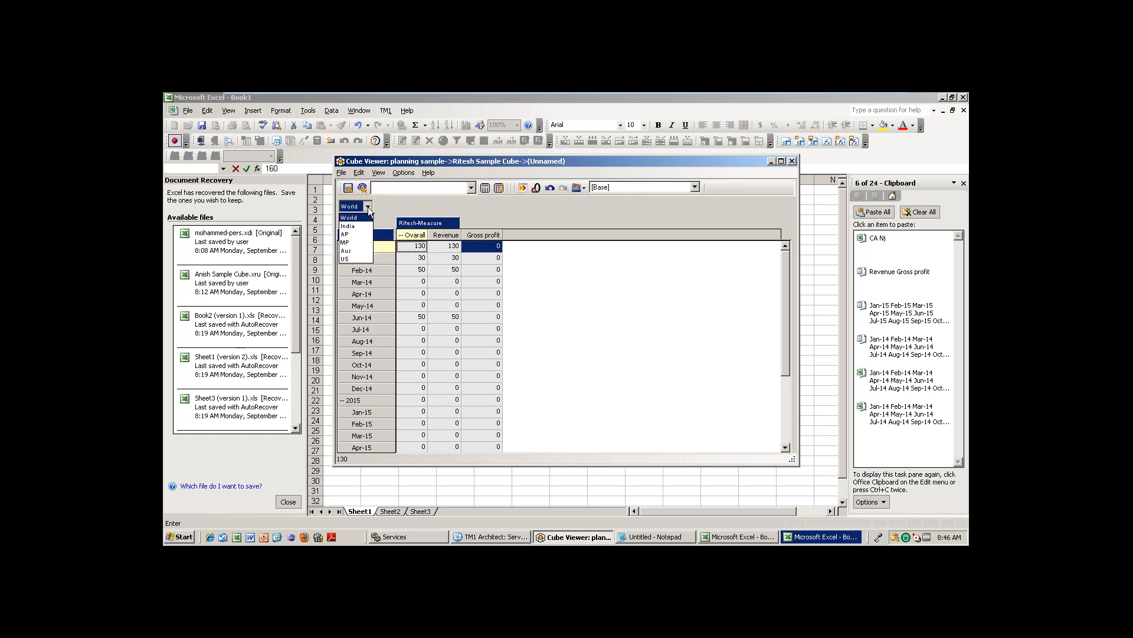
left_click(357, 242)
Enter 50 as MP's Jan-14 Revenue and recalculate the view.
left_click(450, 271)
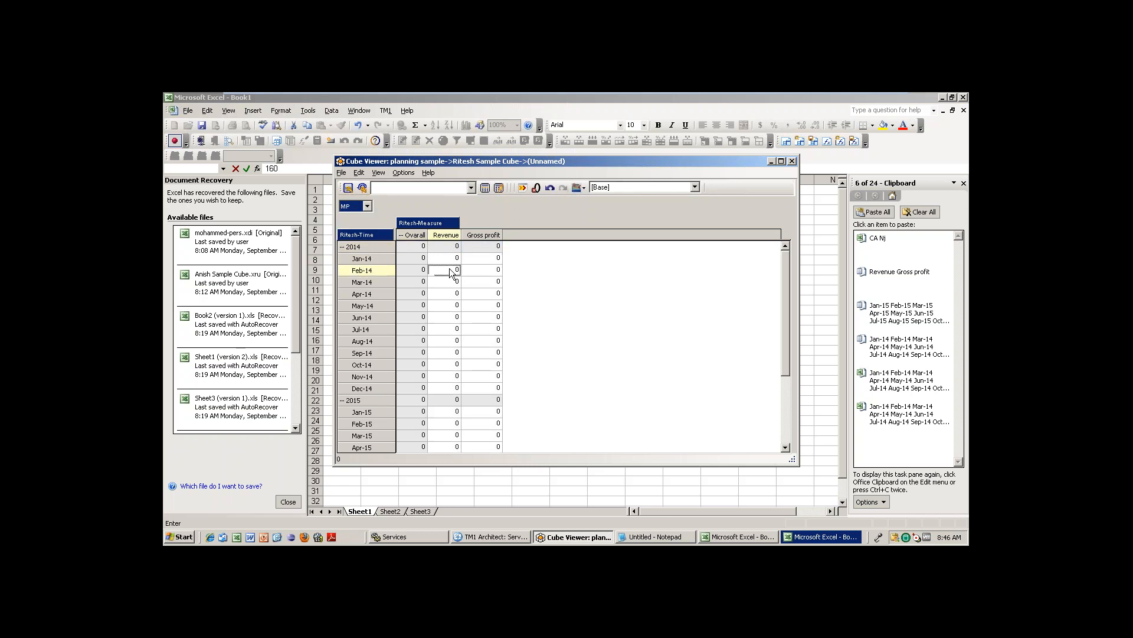
left_click(449, 259)
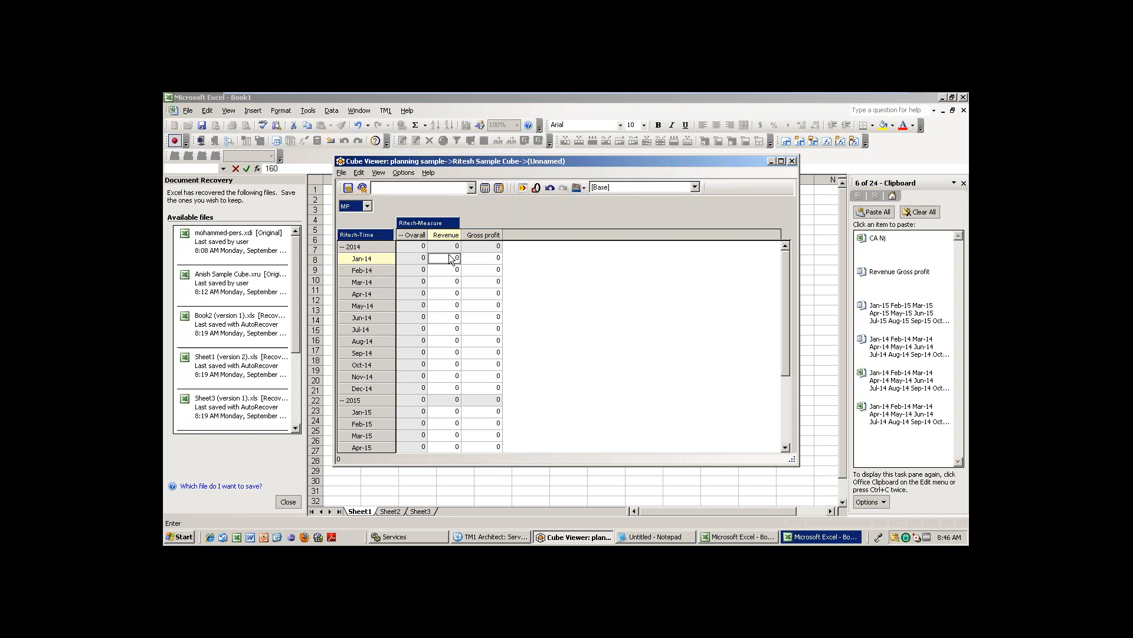
type("50")
key("Return")
left_click(485, 188)
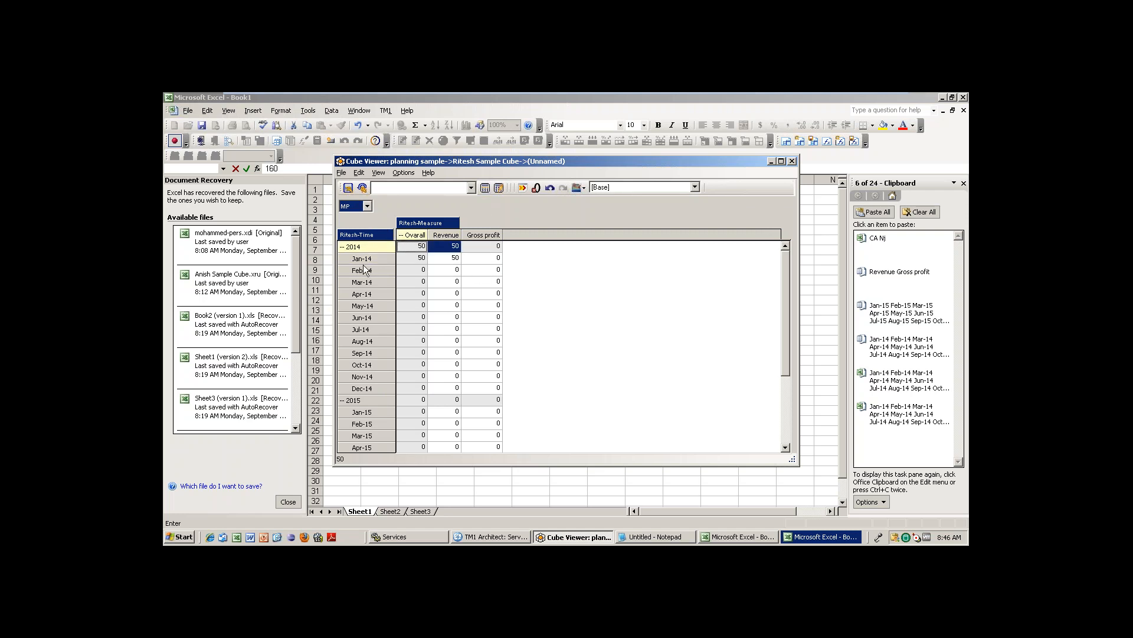
left_click(454, 258)
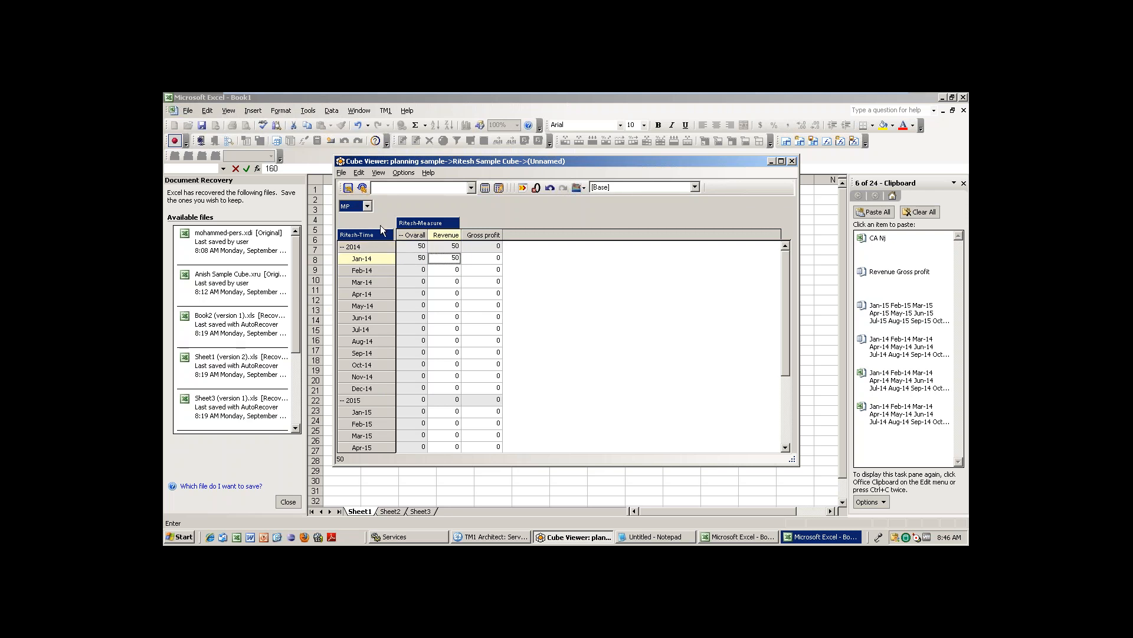
Step the location filter through AP, MP, India and World, checking each Jan-14 revenue.
left_click(368, 205)
left_click(357, 254)
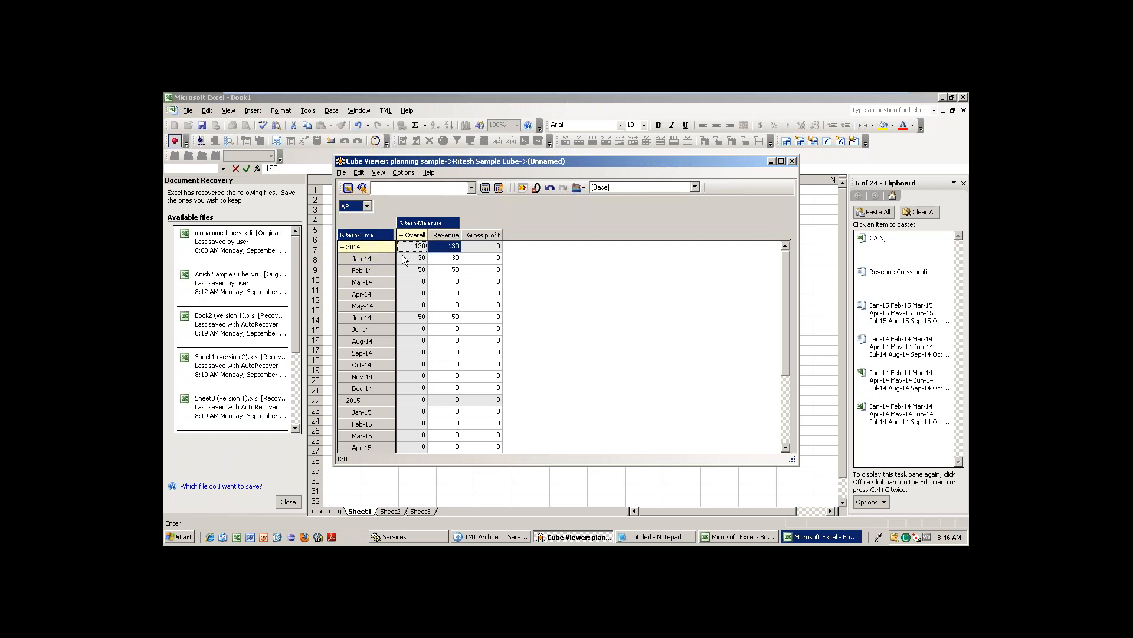
left_click(454, 260)
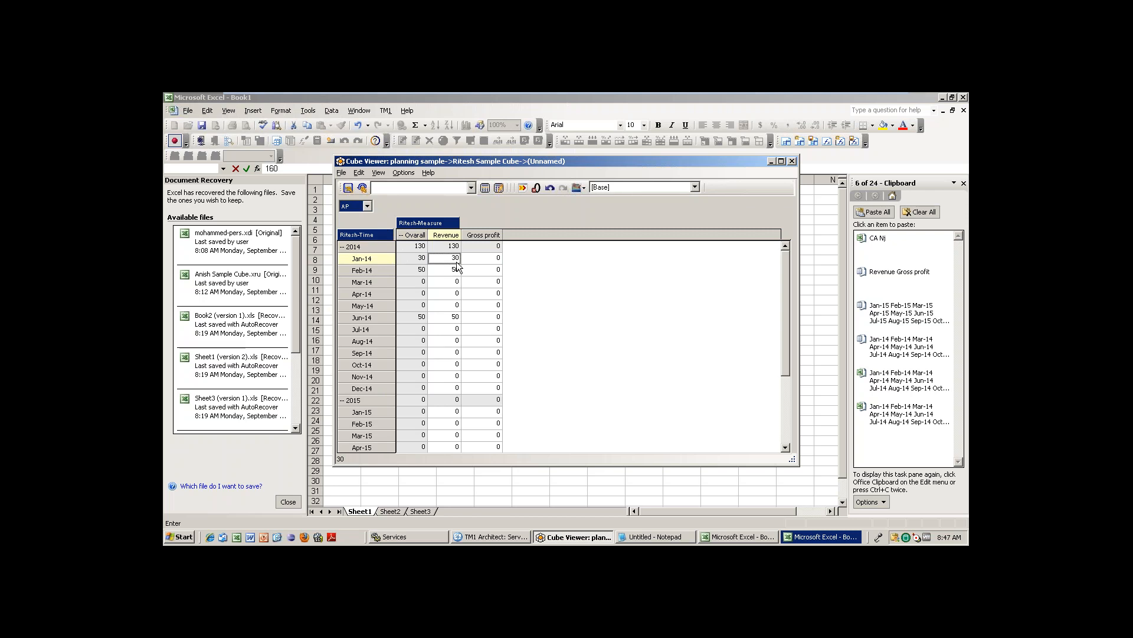
left_click(368, 206)
left_click(360, 242)
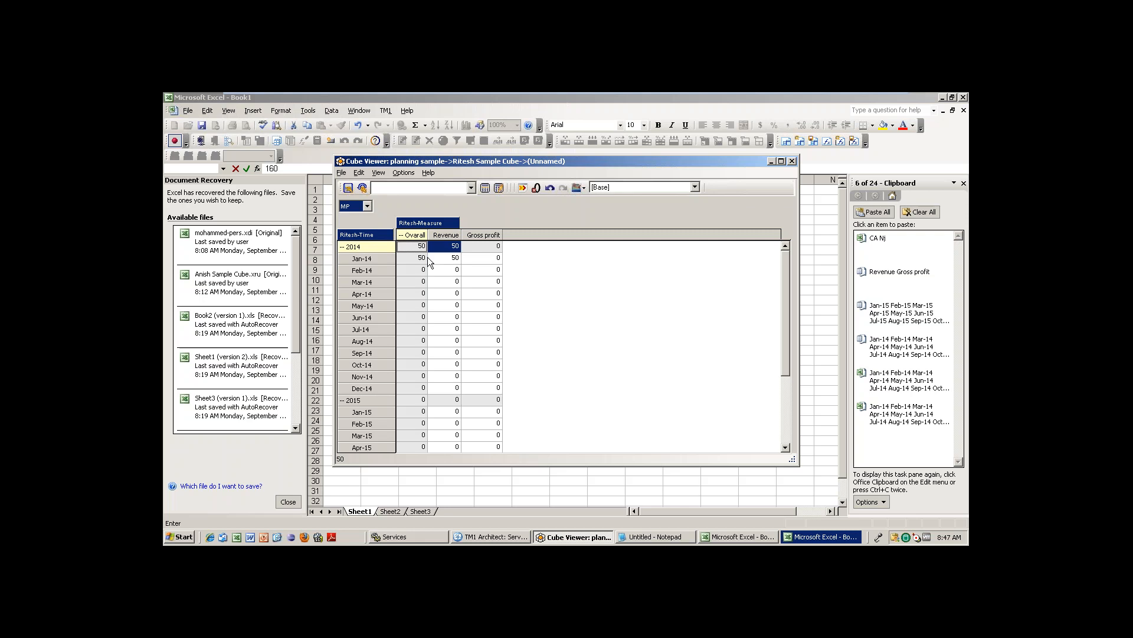
left_click(368, 207)
left_click(358, 226)
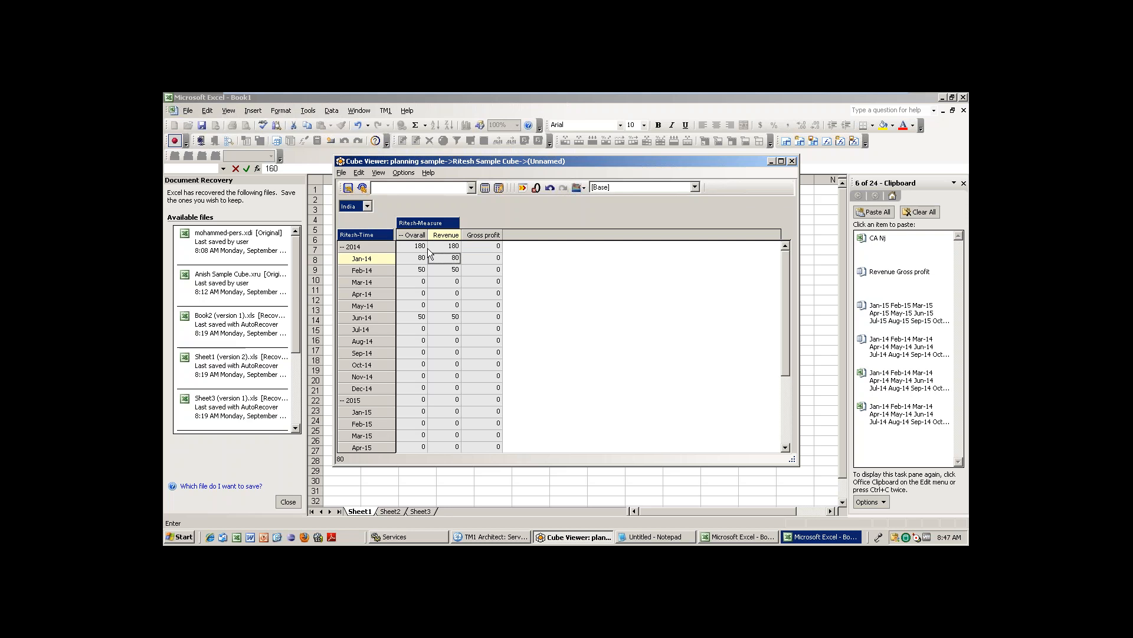
left_click(368, 206)
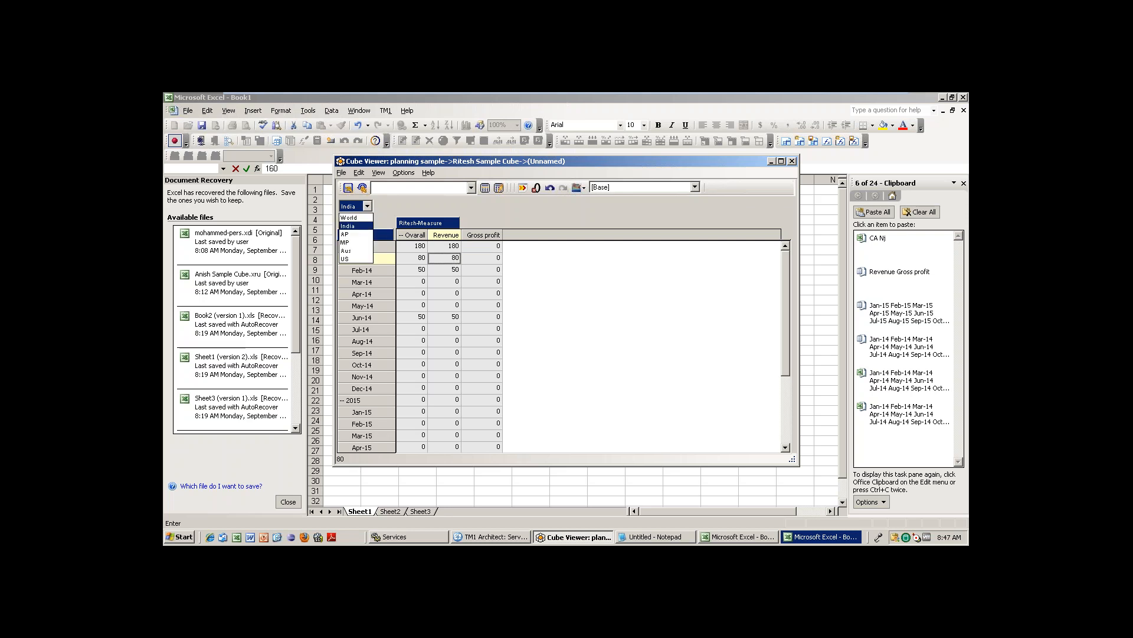
left_click(353, 216)
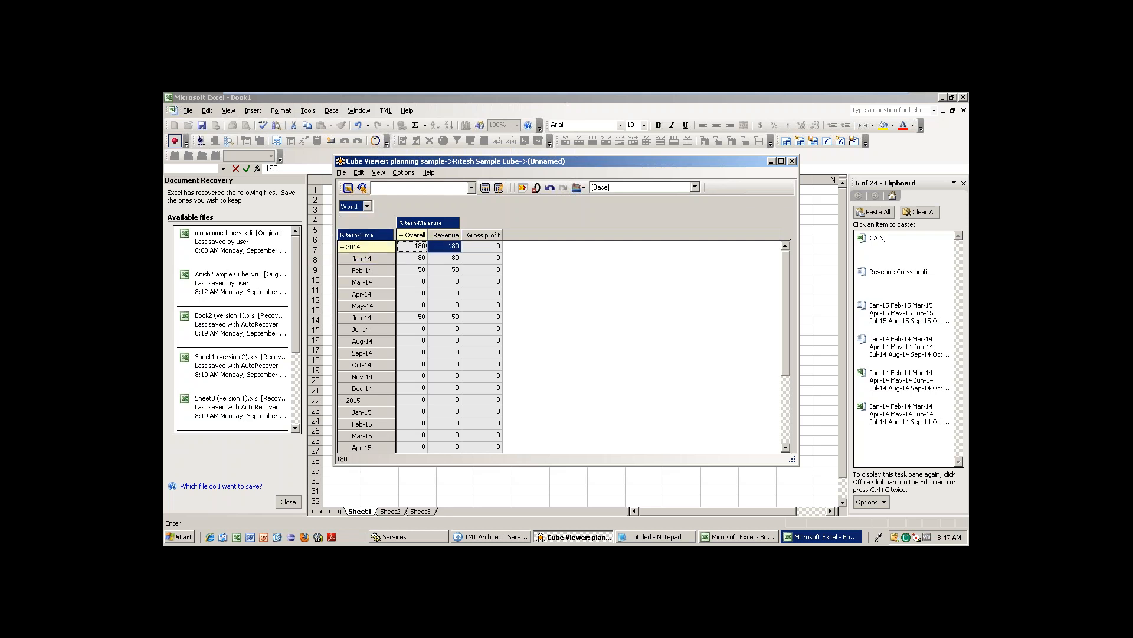
left_click(454, 260)
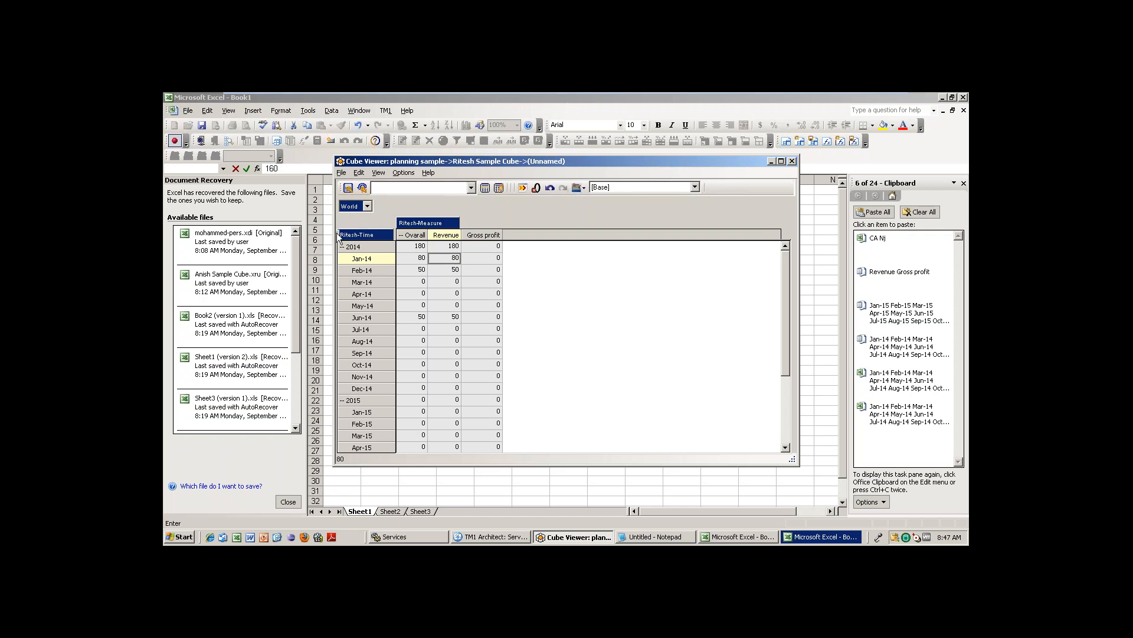
Place Ritesh-Location in the rows beside Ritesh-Time and collapse World.
left_click_drag(349, 206, 338, 233)
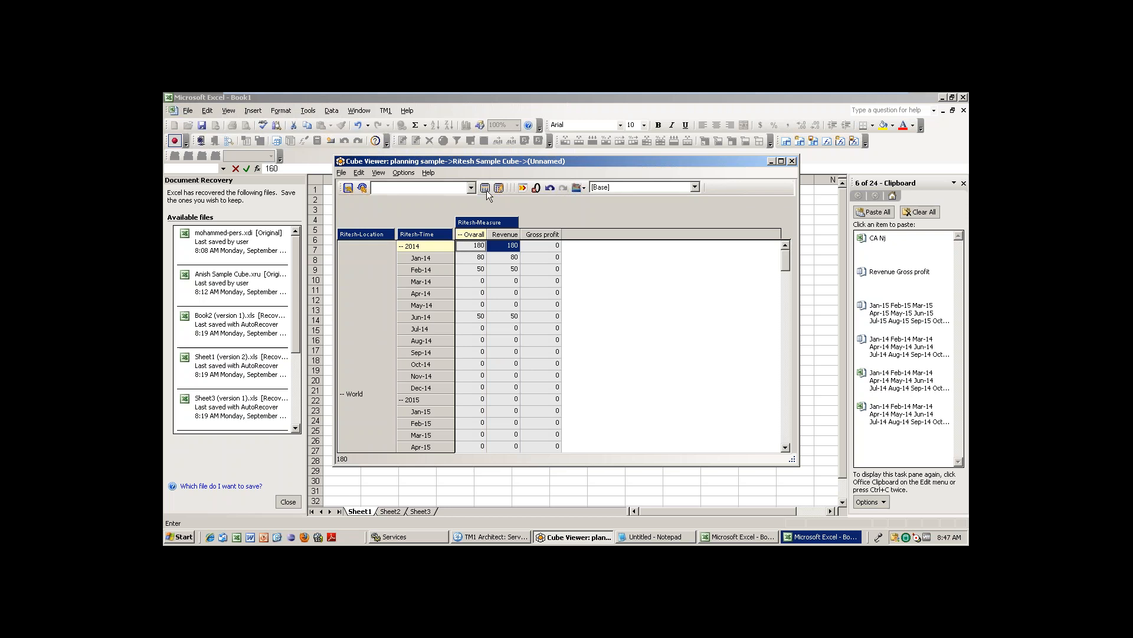
double_click(487, 225)
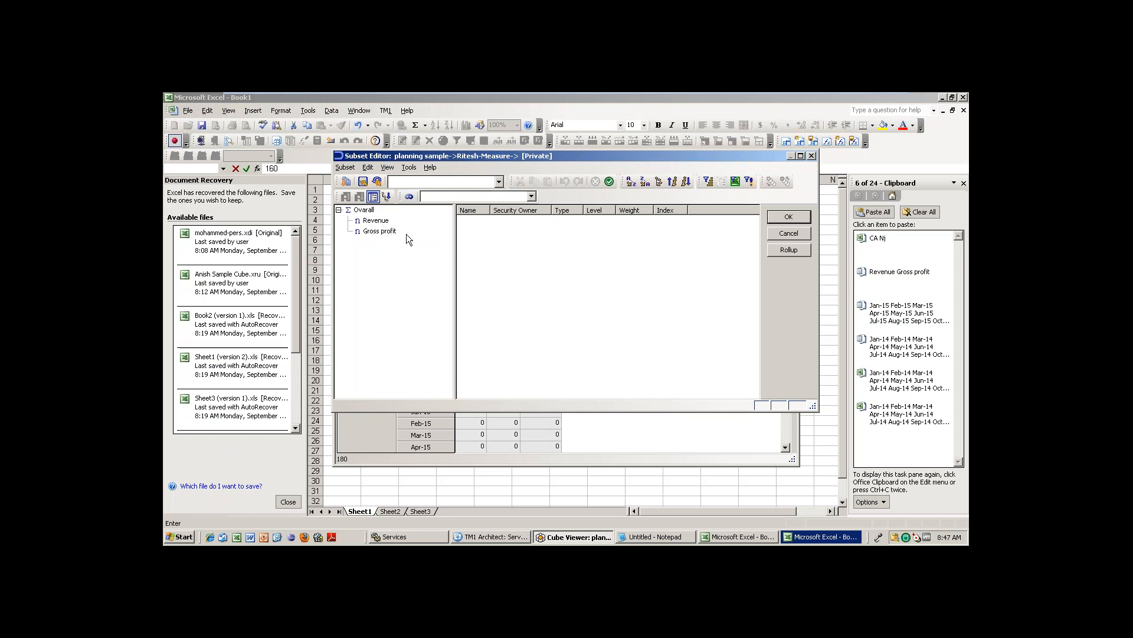
left_click(795, 233)
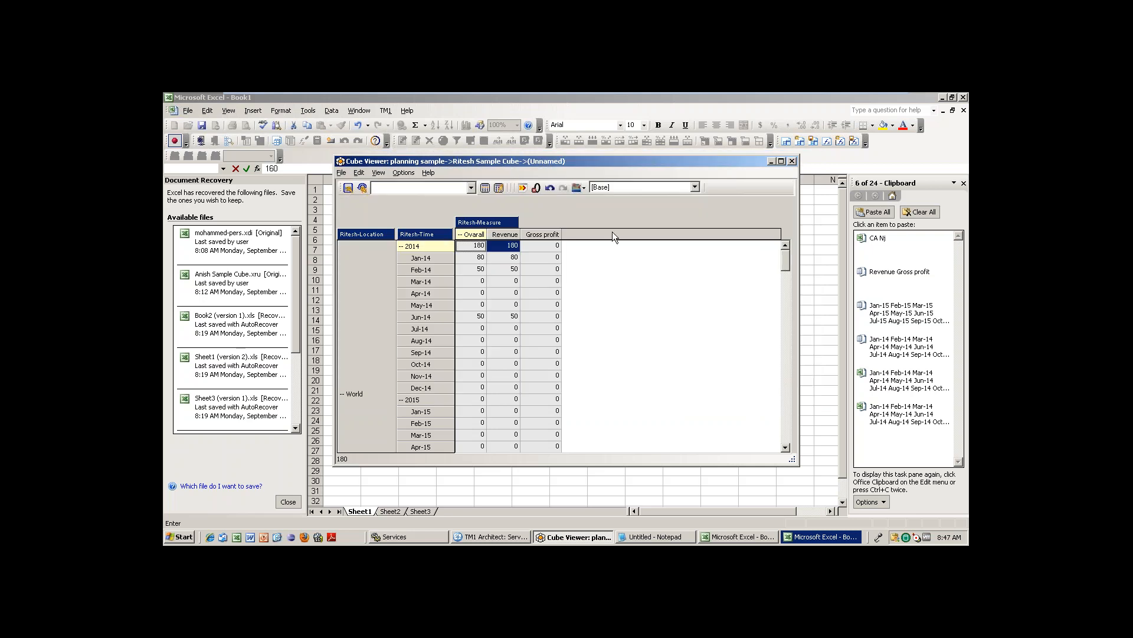
left_click(529, 272)
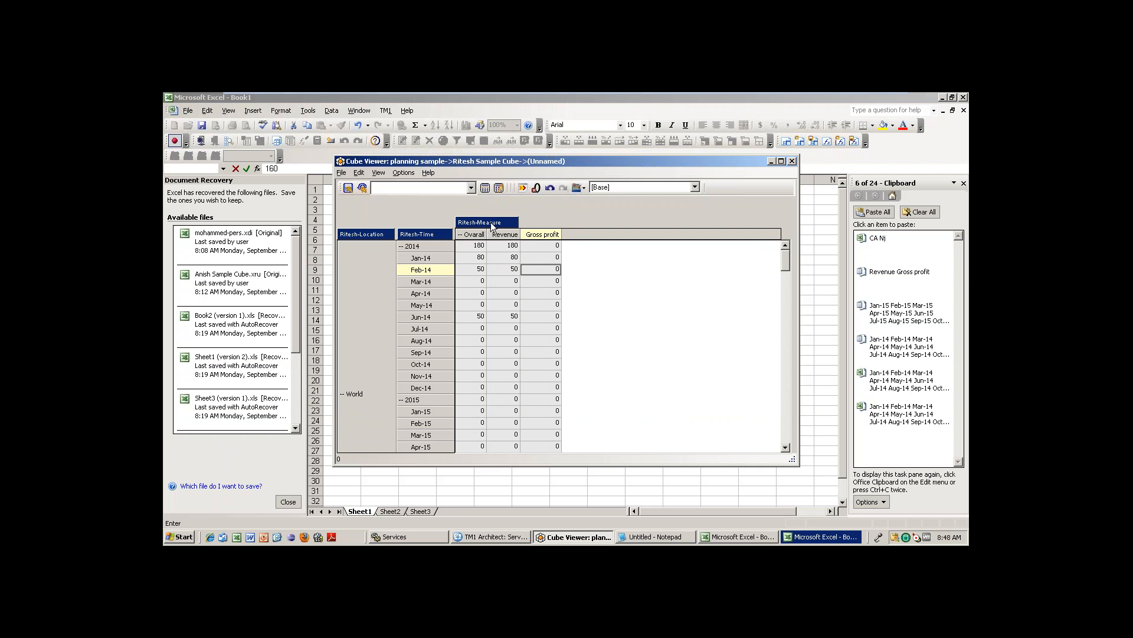
left_click(341, 395)
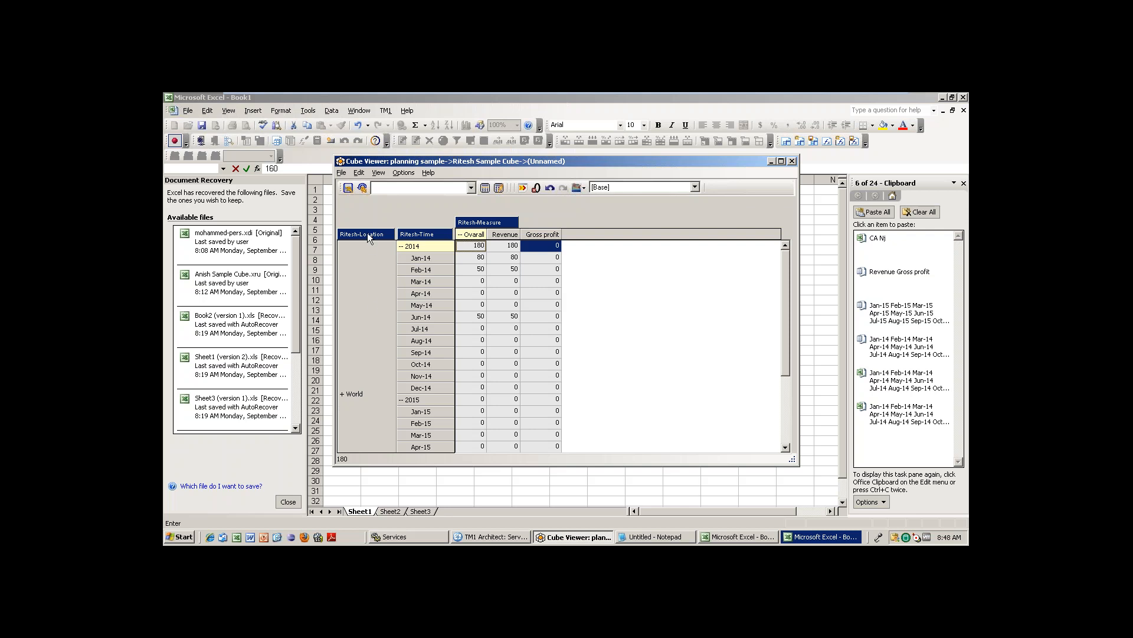
Move Ritesh-Location back to the title area and pick AP under World > India.
left_click_drag(368, 233, 346, 205)
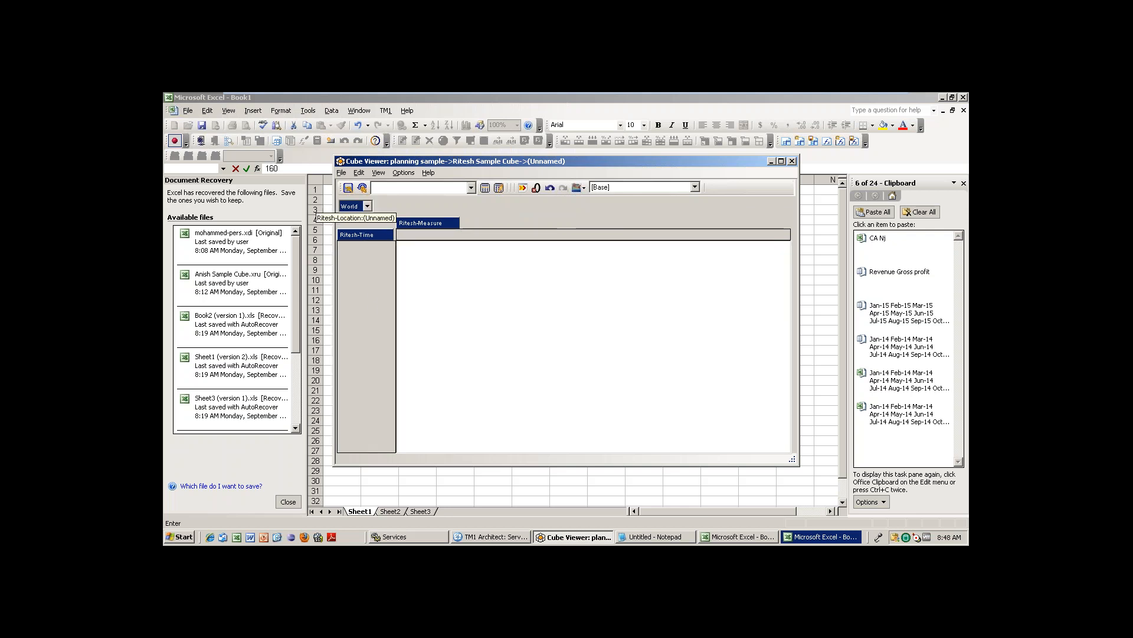
left_click(354, 206)
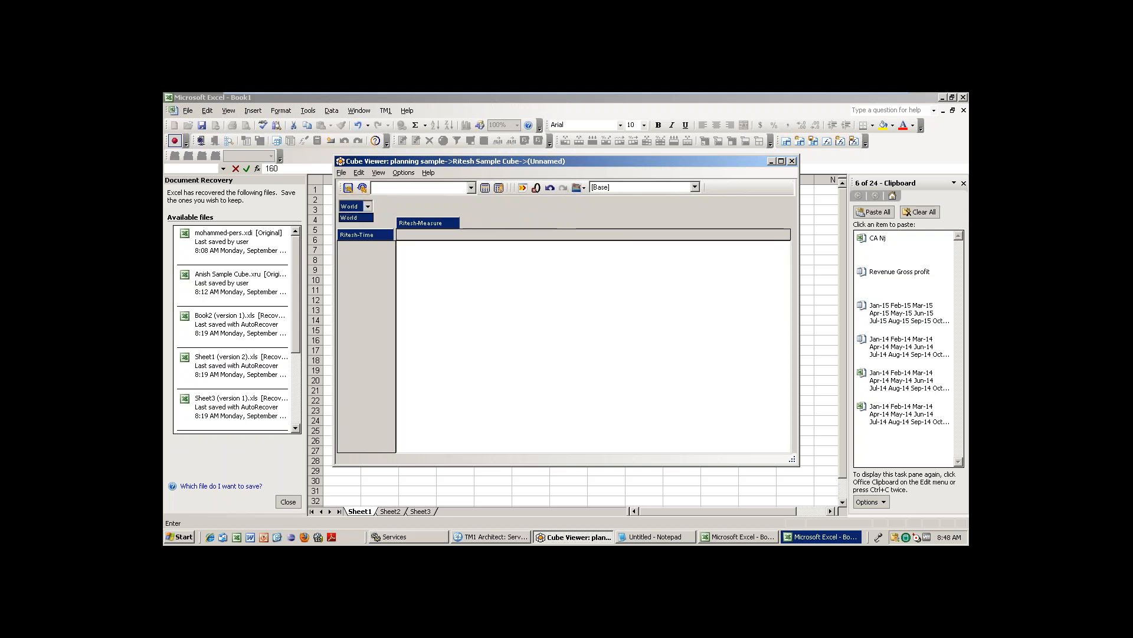
double_click(353, 206)
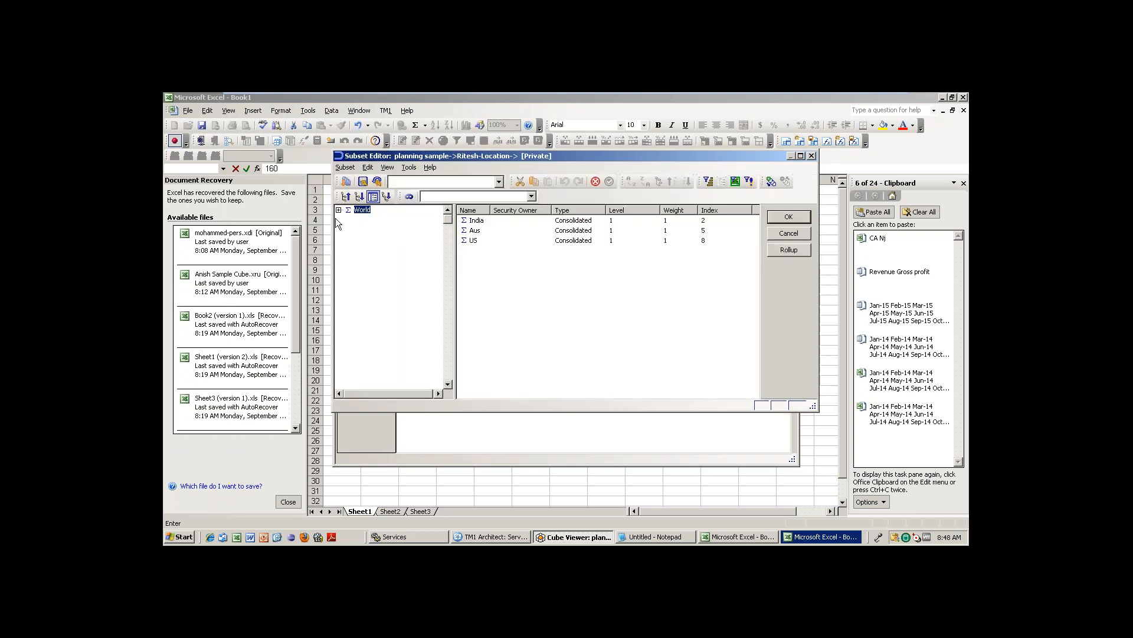
left_click(339, 209)
left_click(369, 220)
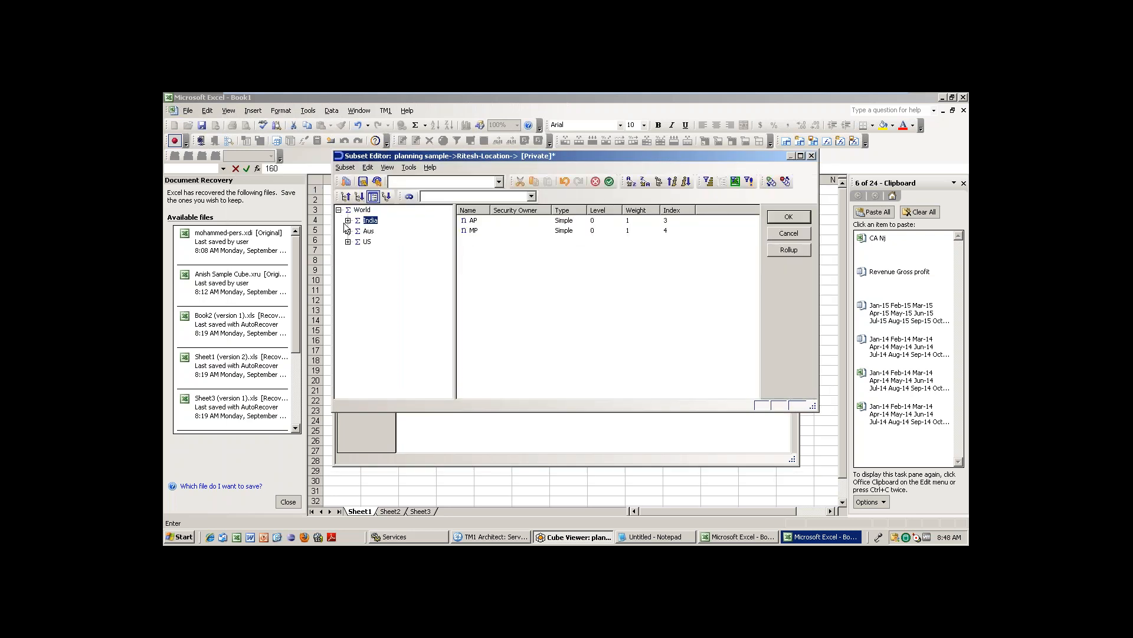
left_click(348, 221)
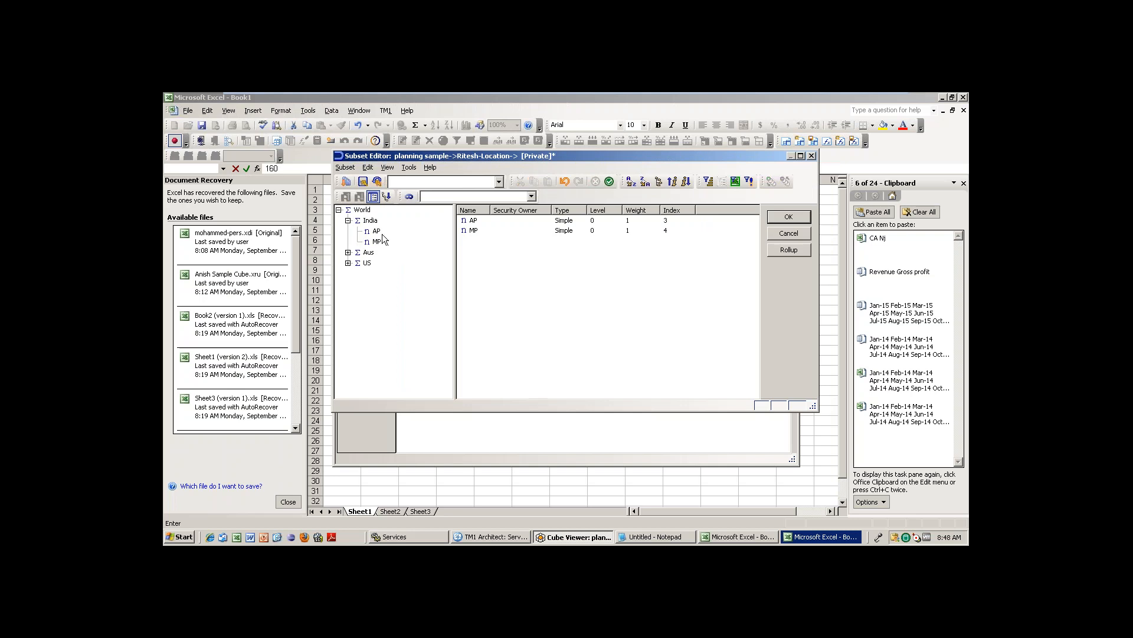
left_click(376, 231)
key("Return")
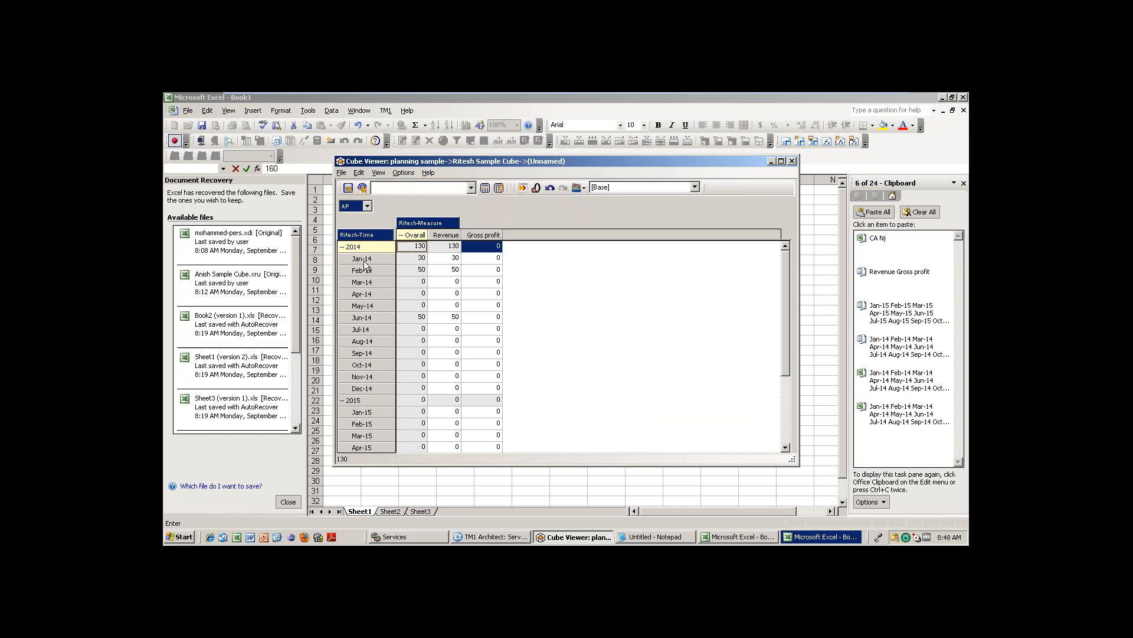
Check AP's Jan-14, Feb-14 and 2014 revenue, which totals 130.
left_click(453, 259)
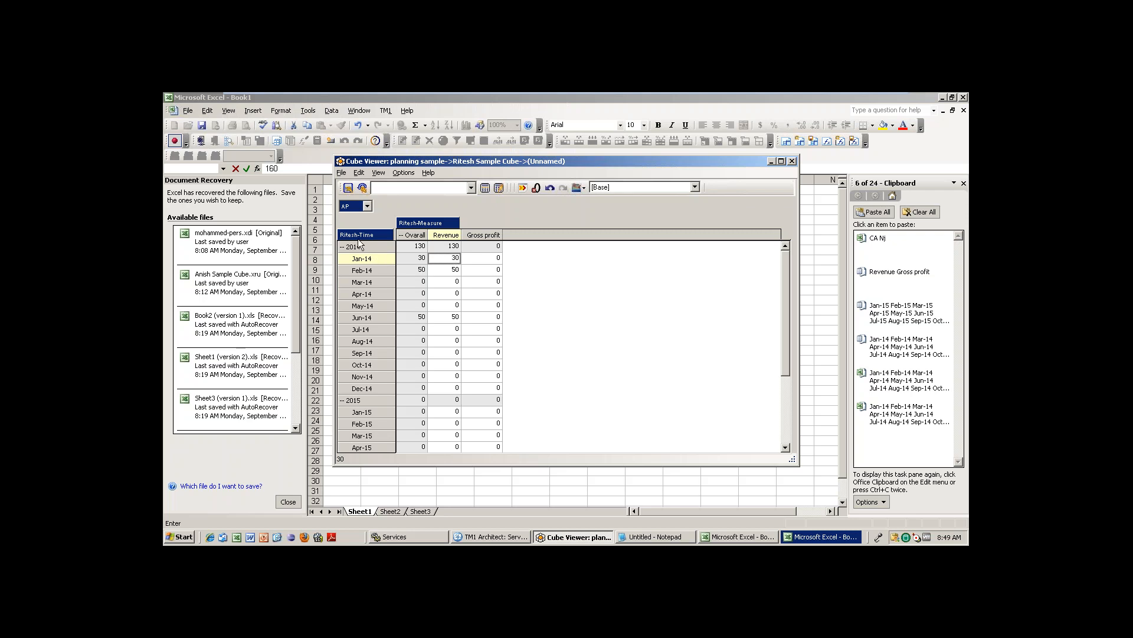
left_click(454, 270)
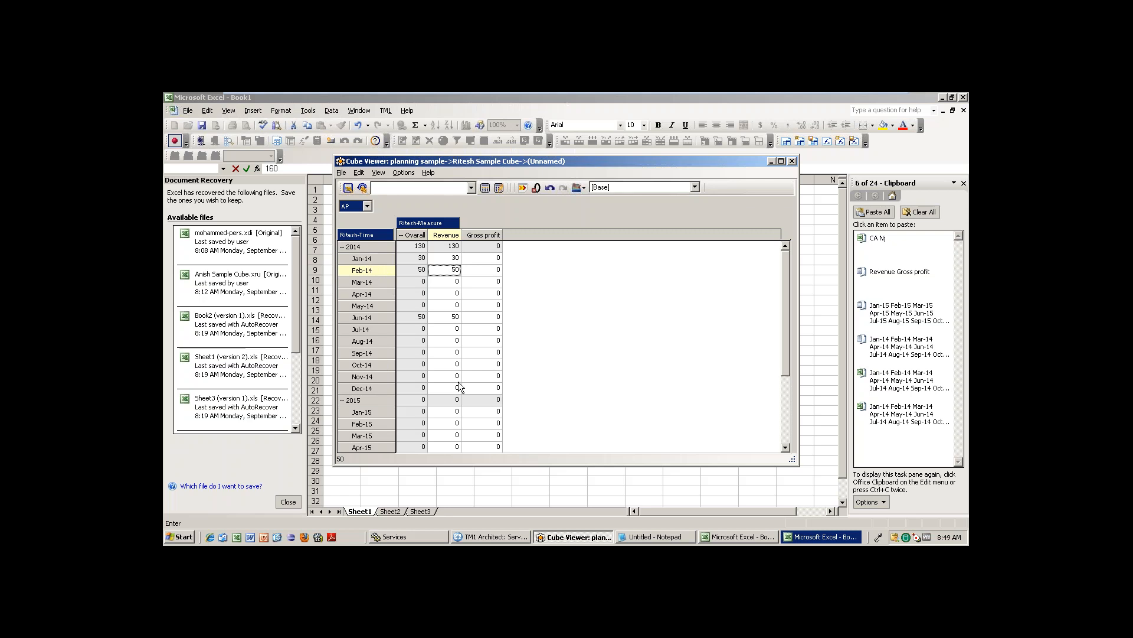
left_click(455, 248)
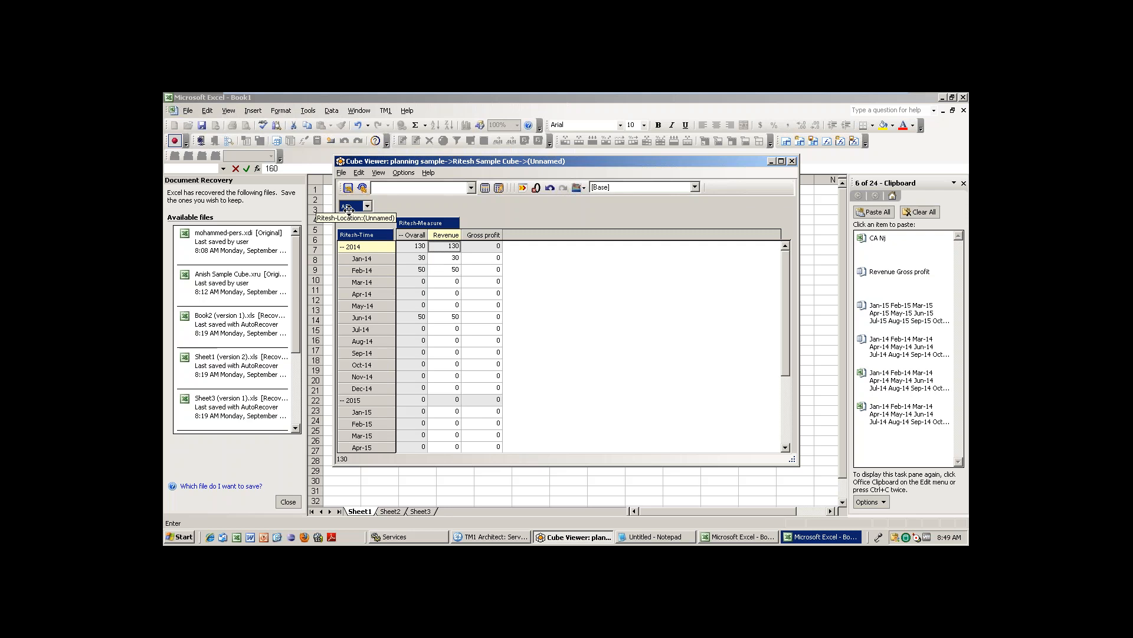
Reduce the Ritesh-Time subset to 2014 only and put Ritesh-Location into the rows.
double_click(367, 238)
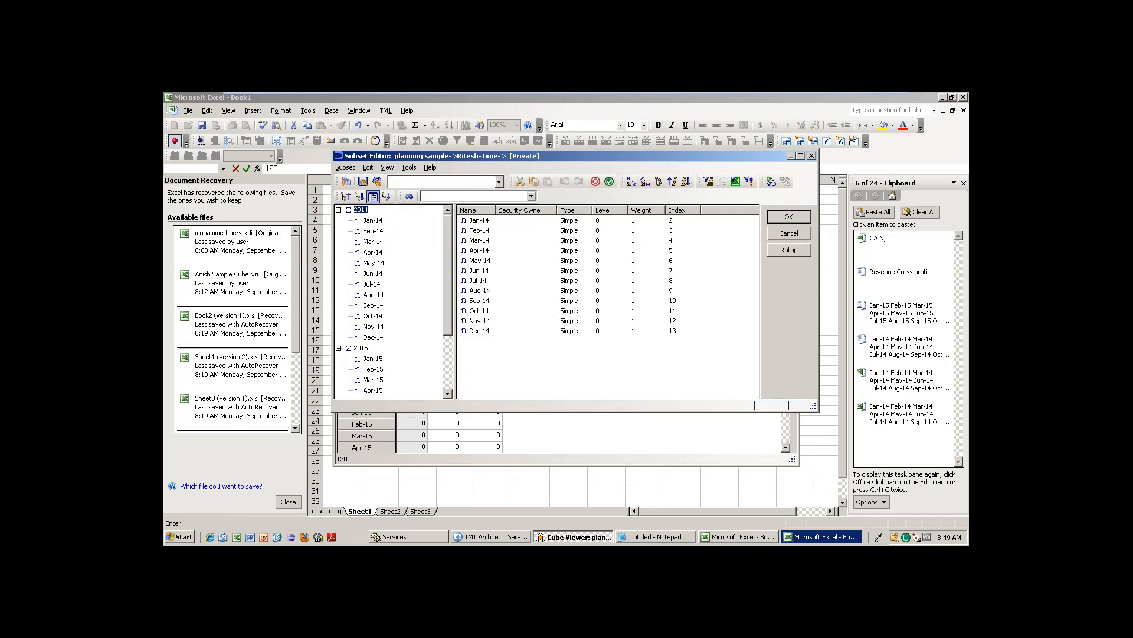
left_click(609, 182)
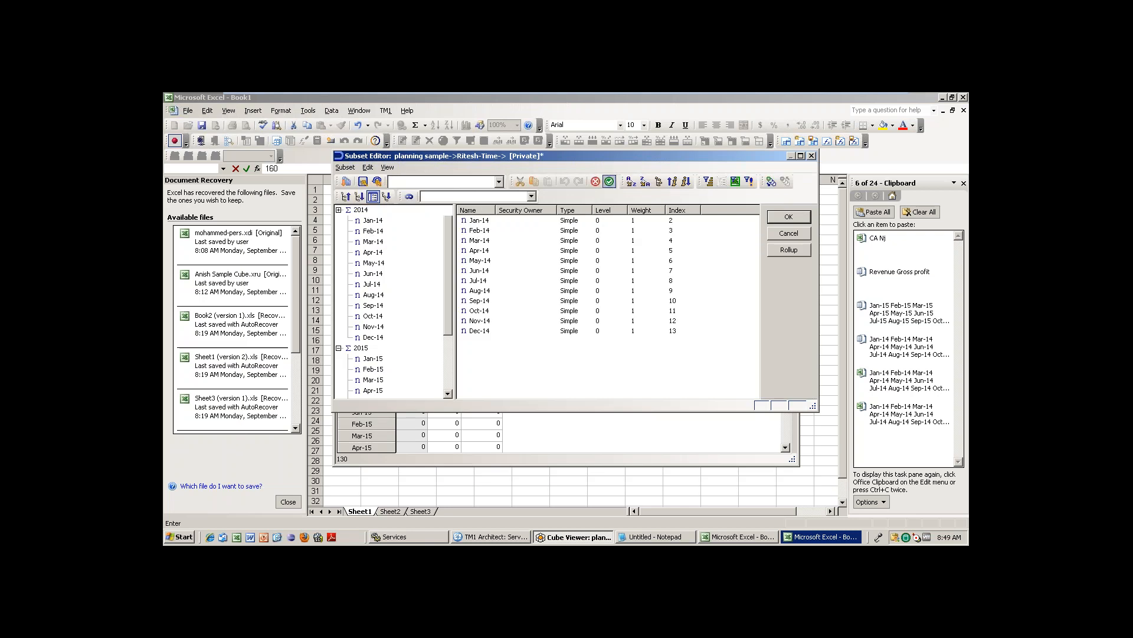
left_click(784, 217)
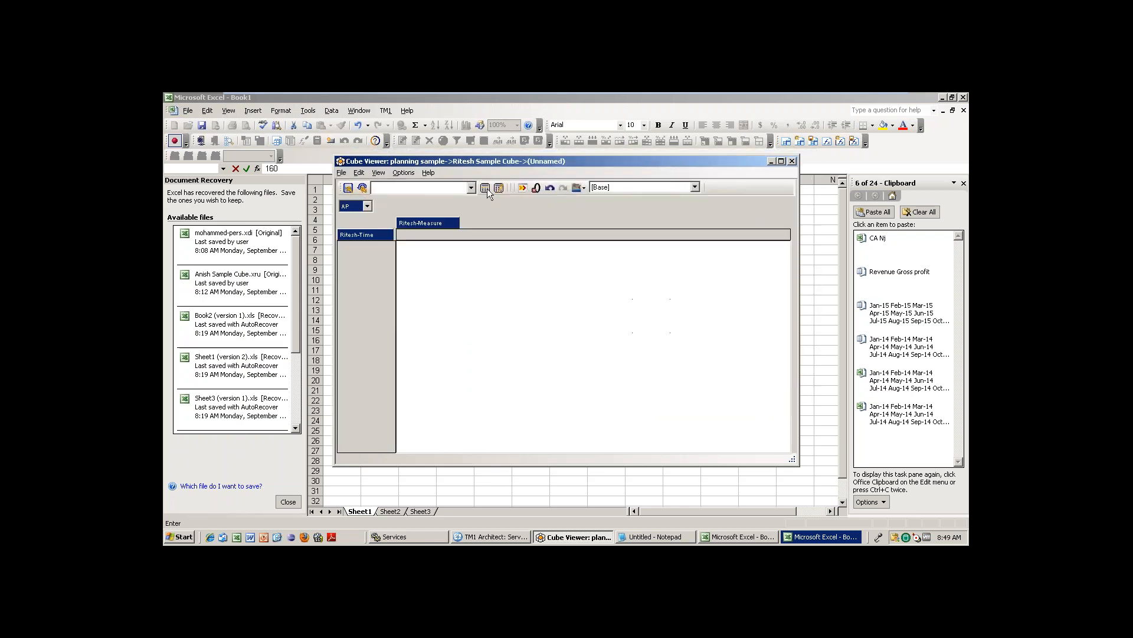
left_click(485, 187)
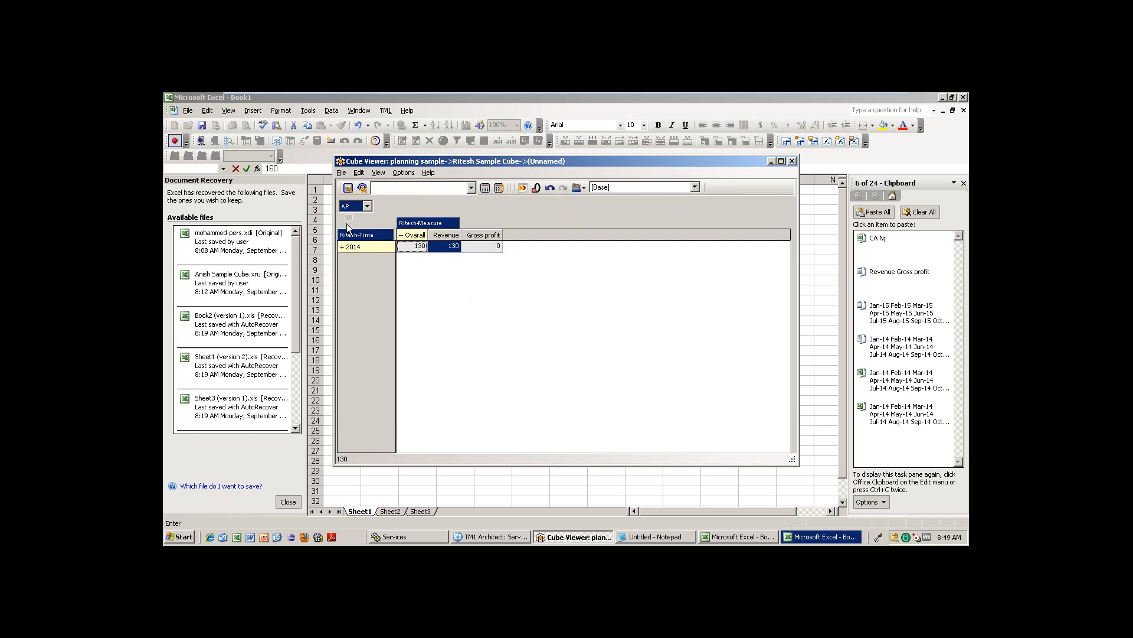
left_click_drag(342, 236, 344, 237)
left_click(485, 188)
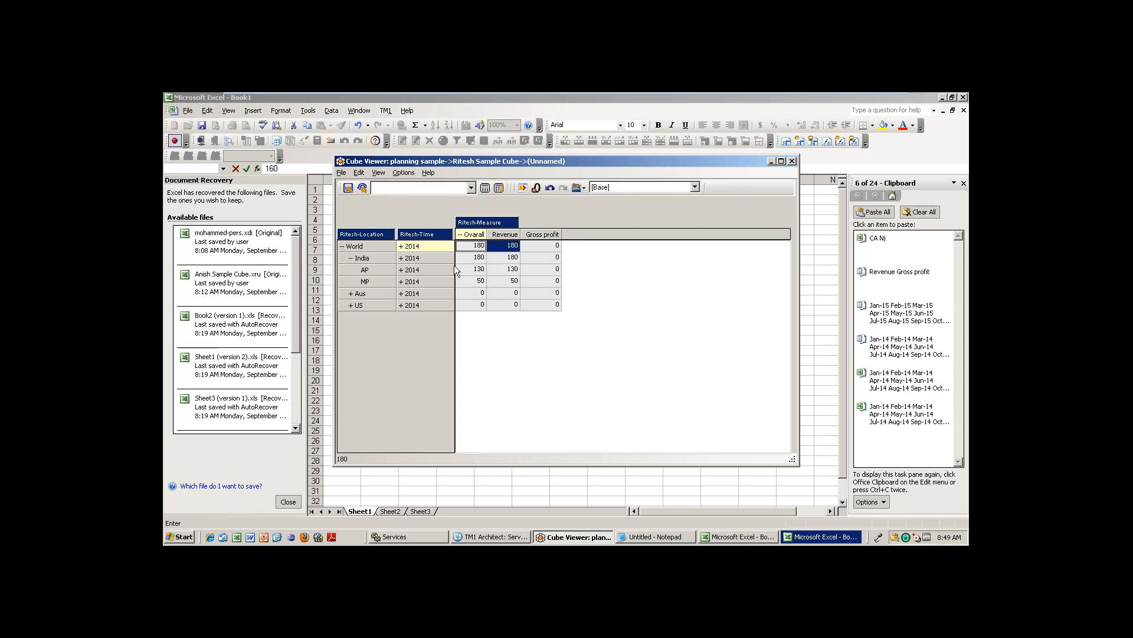
Expand 2014 into months and inspect AP's Jan-14, Feb-14 and Jun-14 revenue.
key("Down")
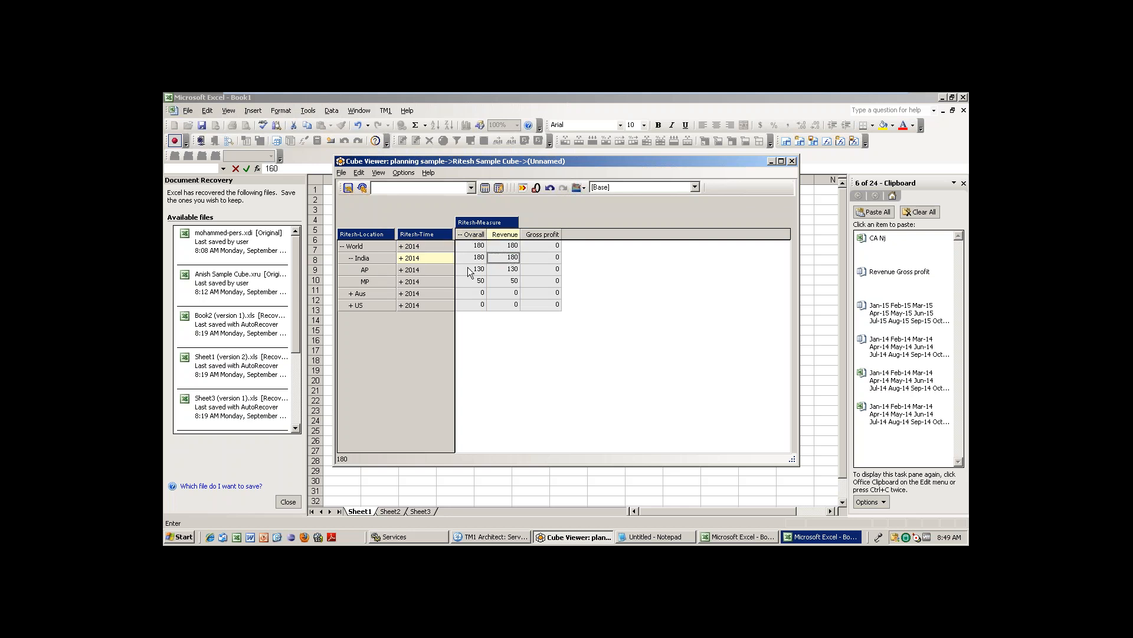
left_click(510, 272)
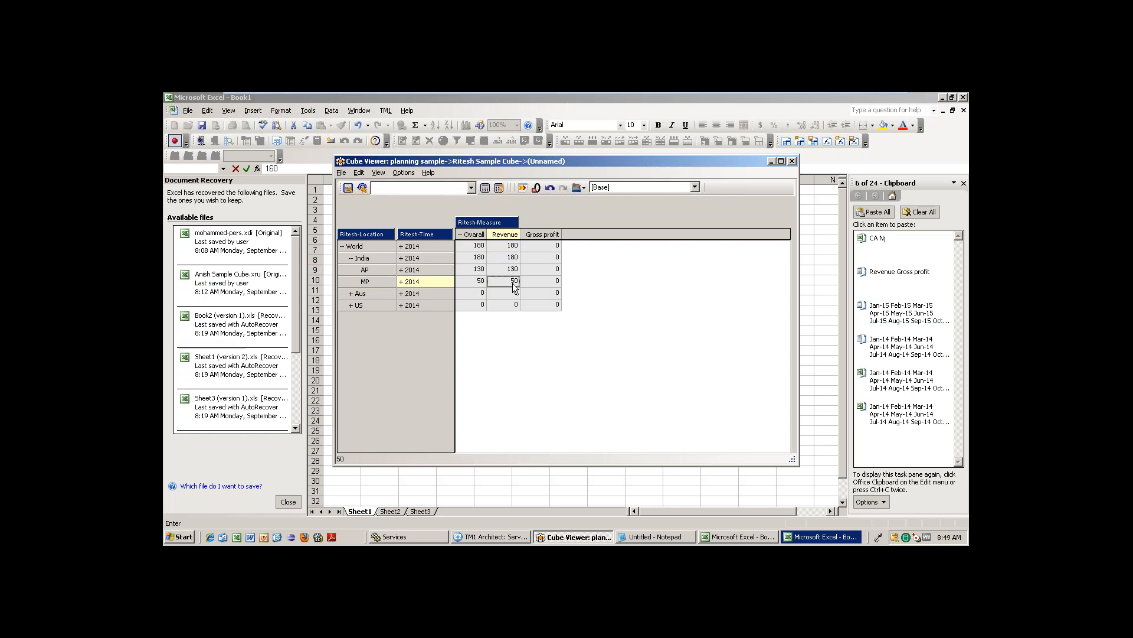
left_click(401, 270)
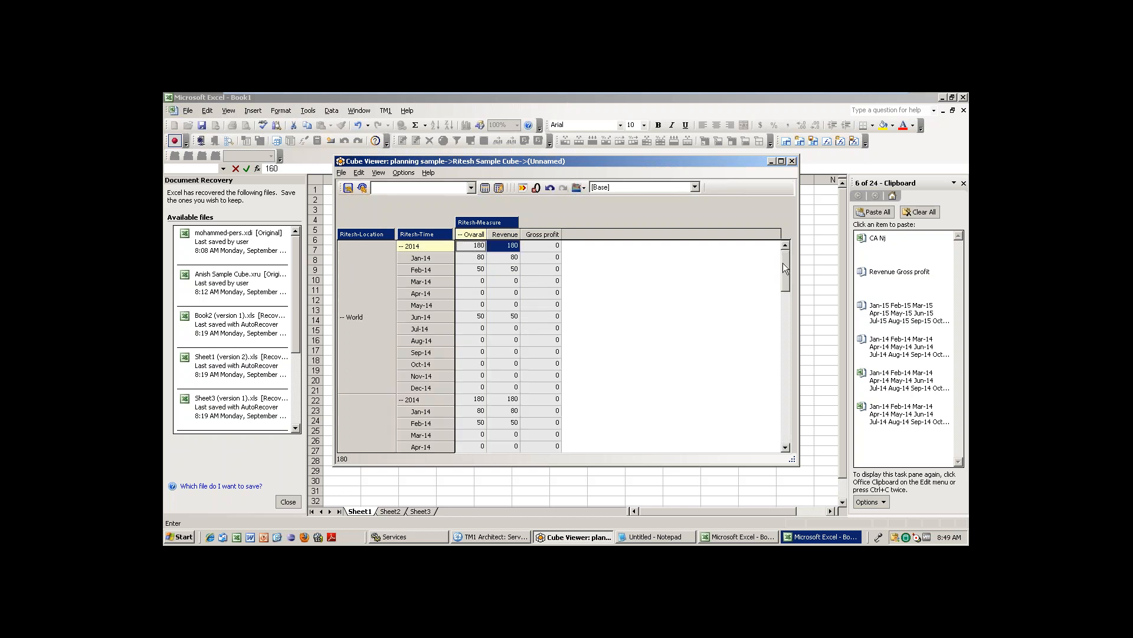
left_click_drag(783, 263, 787, 298)
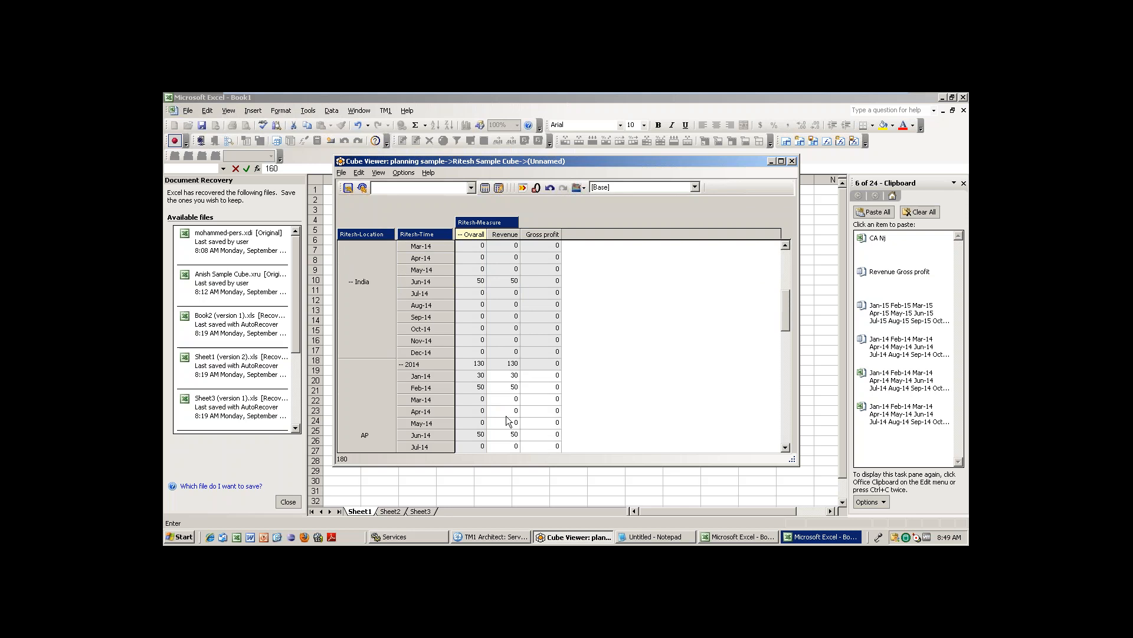
left_click(515, 376)
left_click(514, 388, "shift")
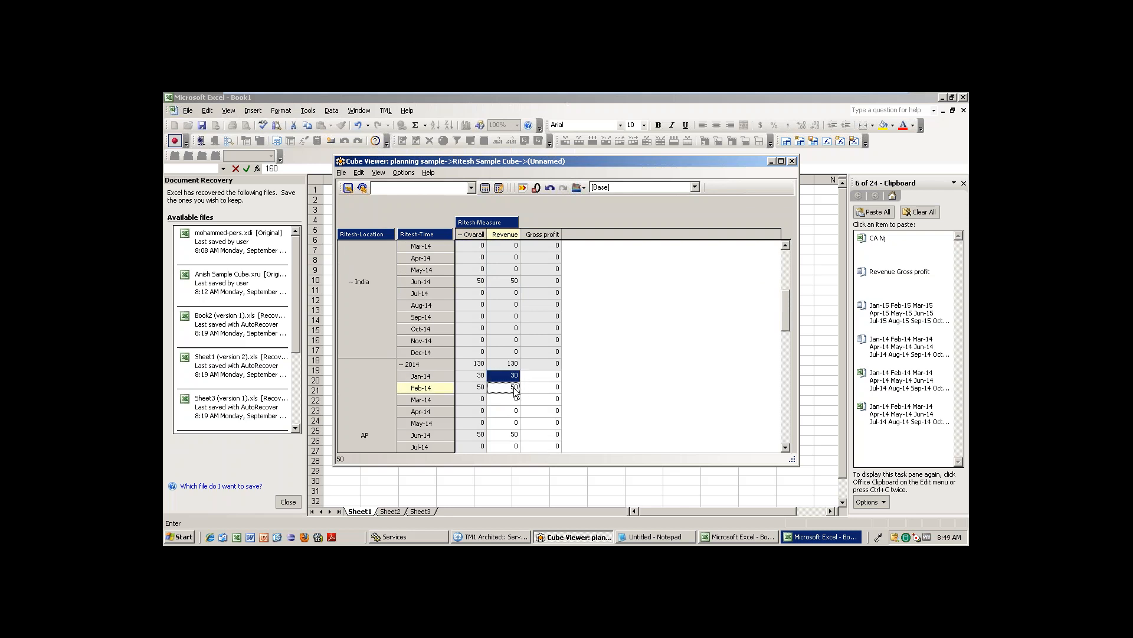
left_click(515, 364)
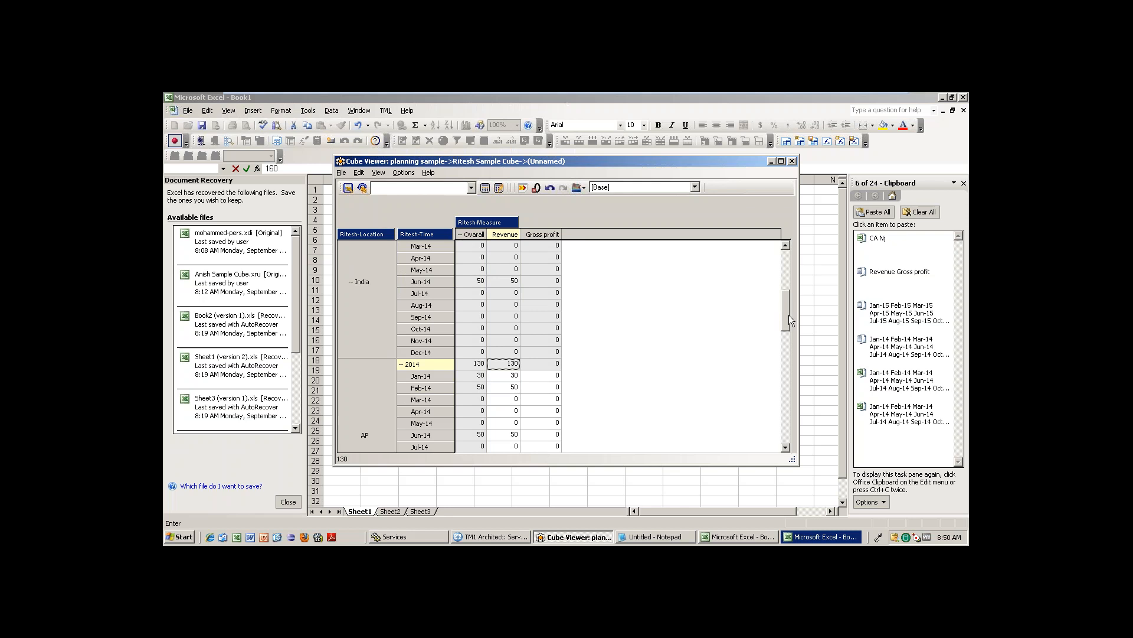
left_click_drag(785, 320, 785, 334)
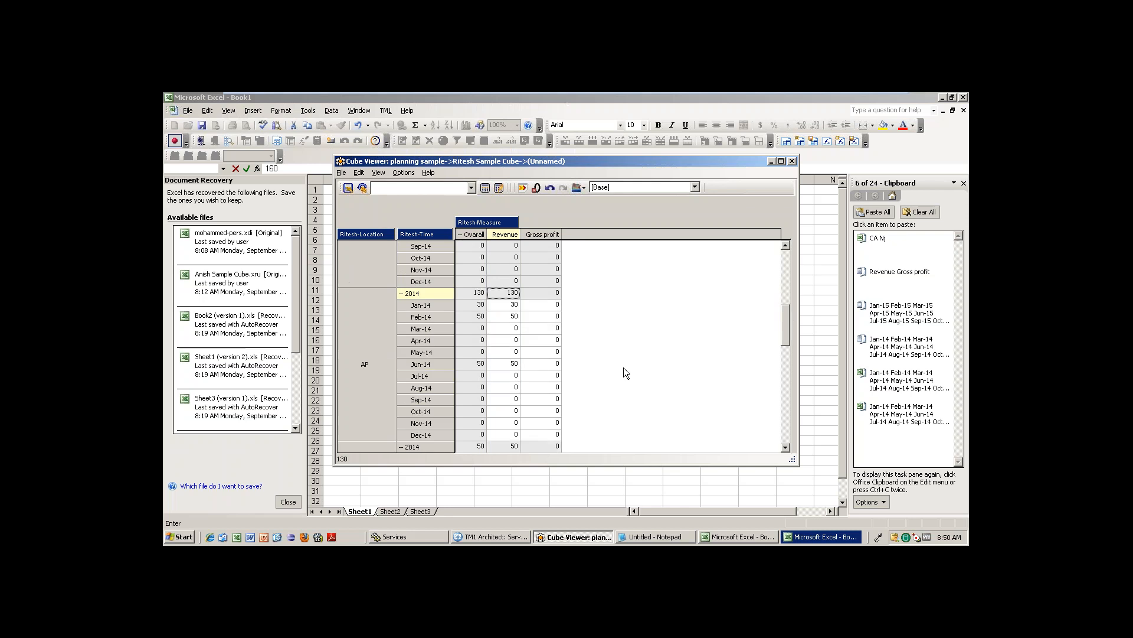
left_click(511, 364)
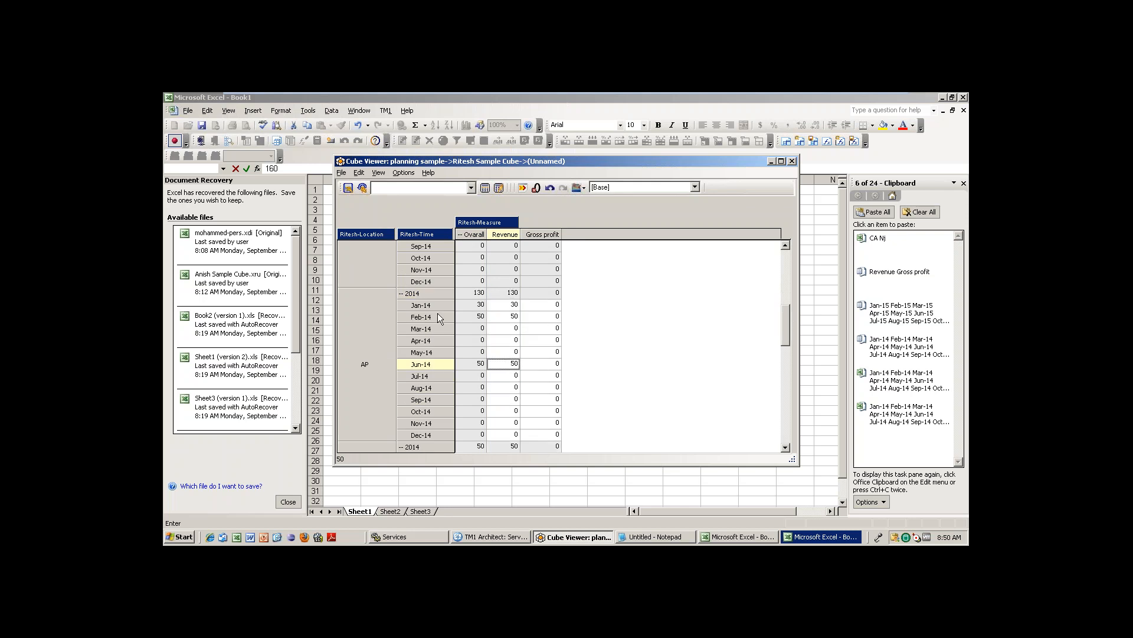
Collapse 2014, compare AP, MP and India totals, then collapse India and expand Aus.
left_click(400, 294)
left_click(479, 269)
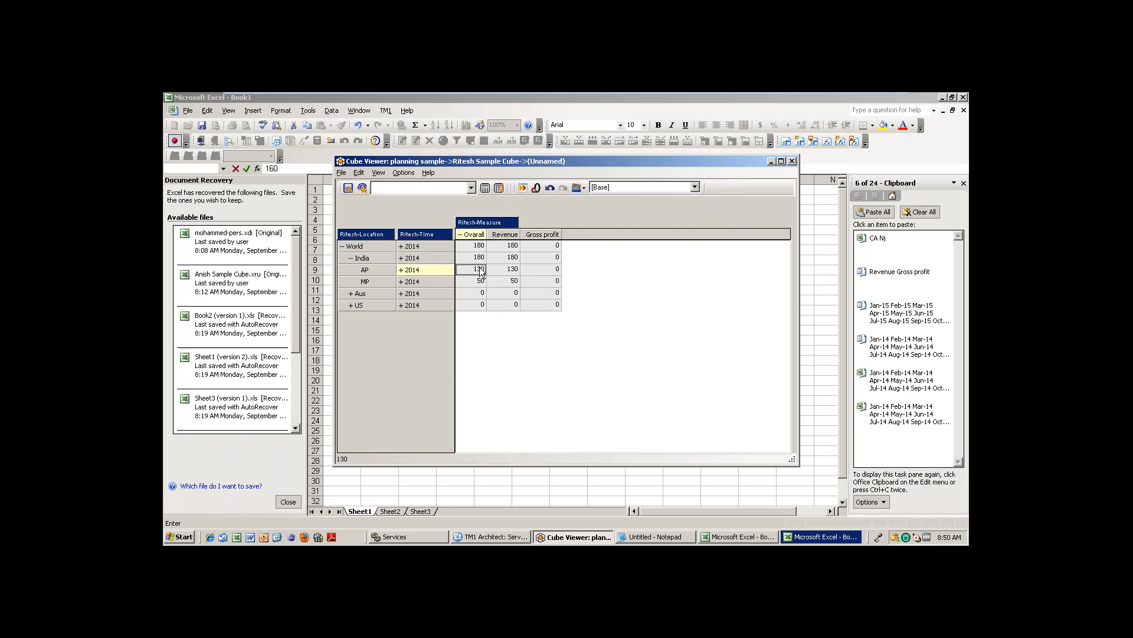
left_click(481, 283)
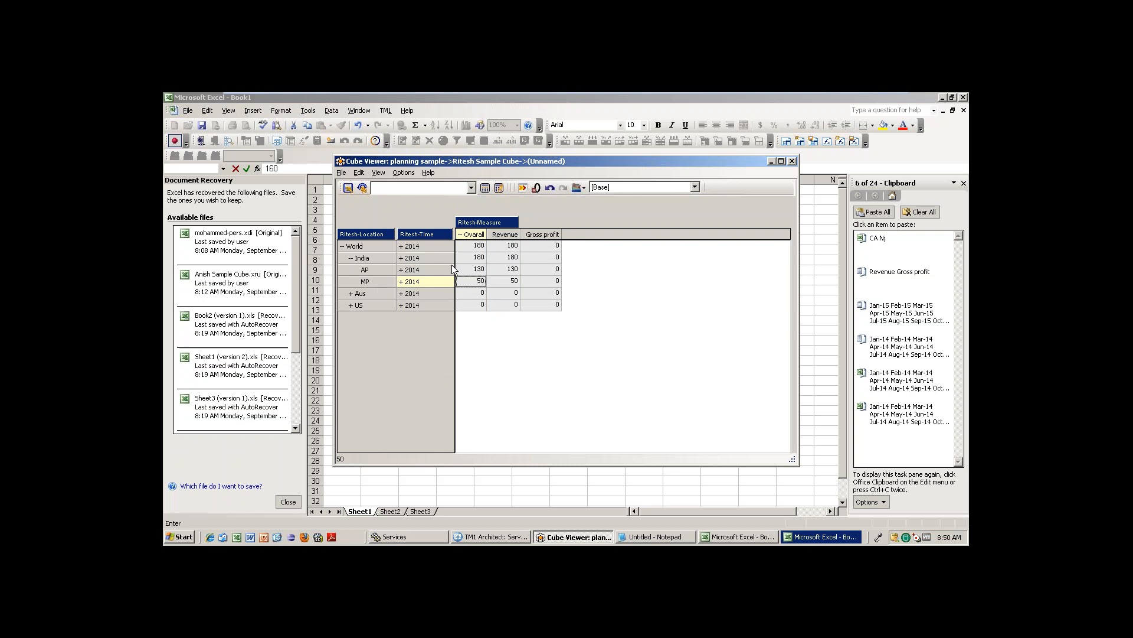
left_click(484, 260)
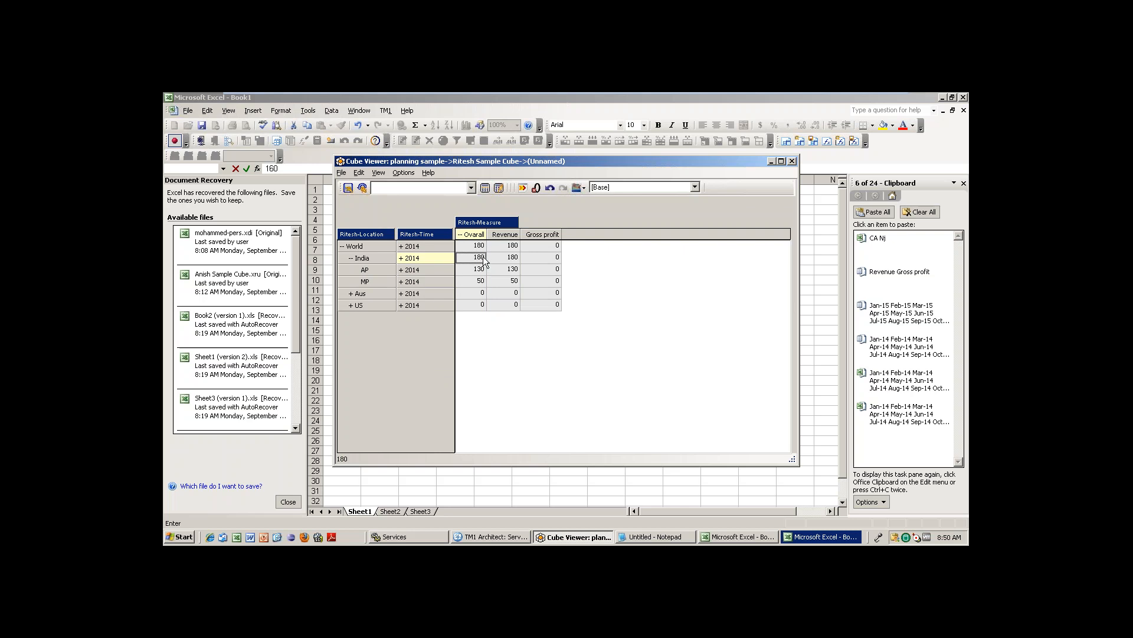
left_click(353, 260)
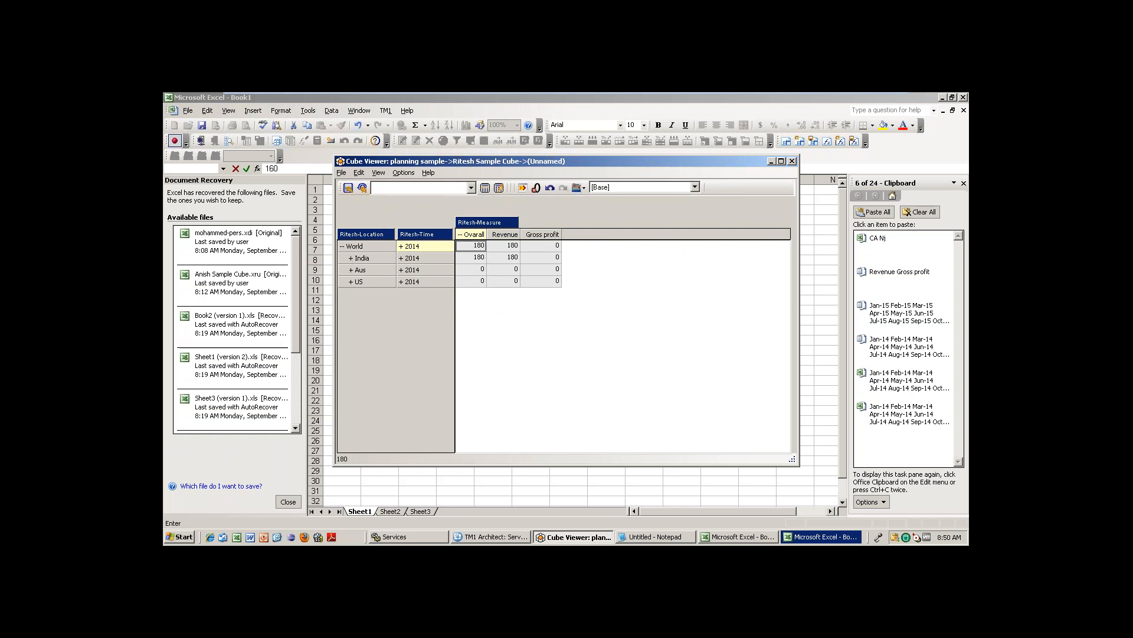
double_click(378, 269)
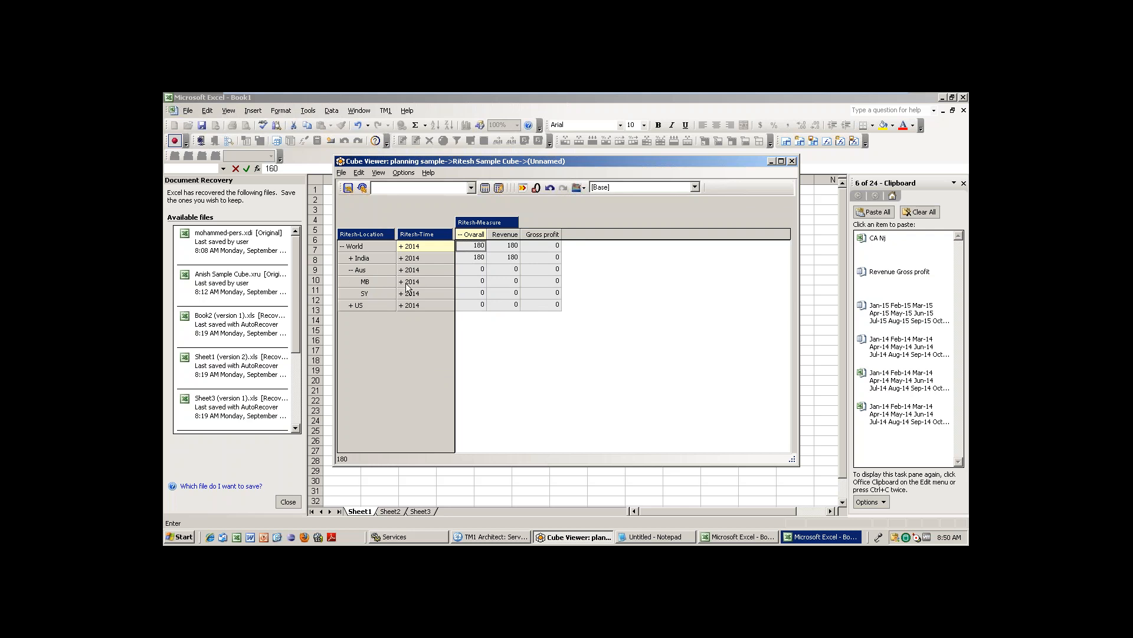
Enter SY revenue of 60 for Jan-14 and 70 for Jun-14, then recalculate.
left_click(402, 282)
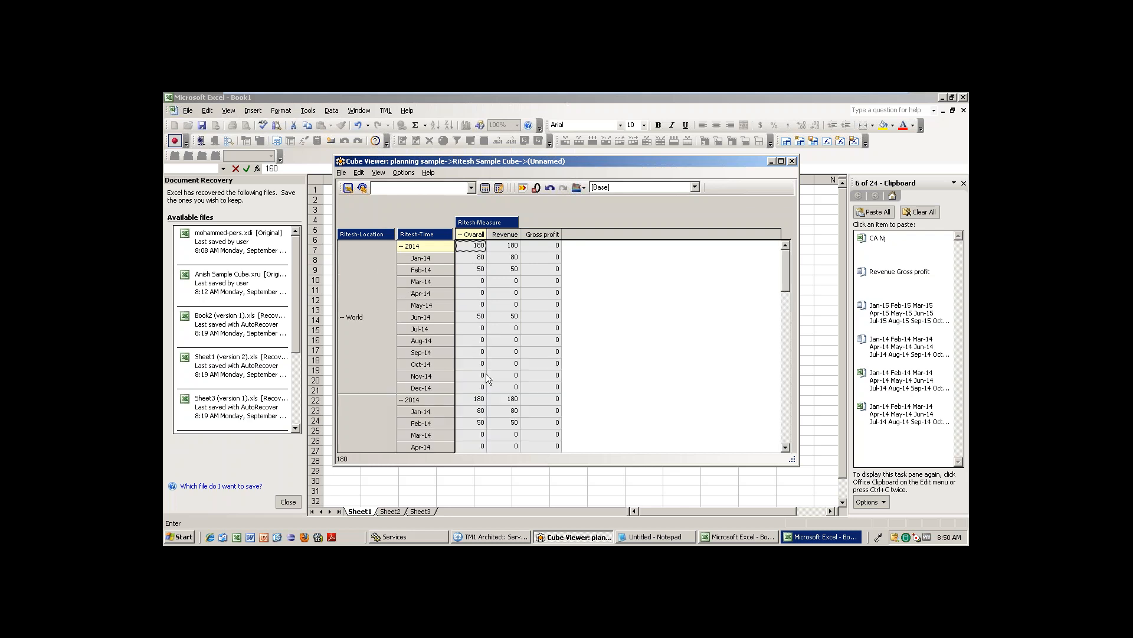
left_click(481, 422)
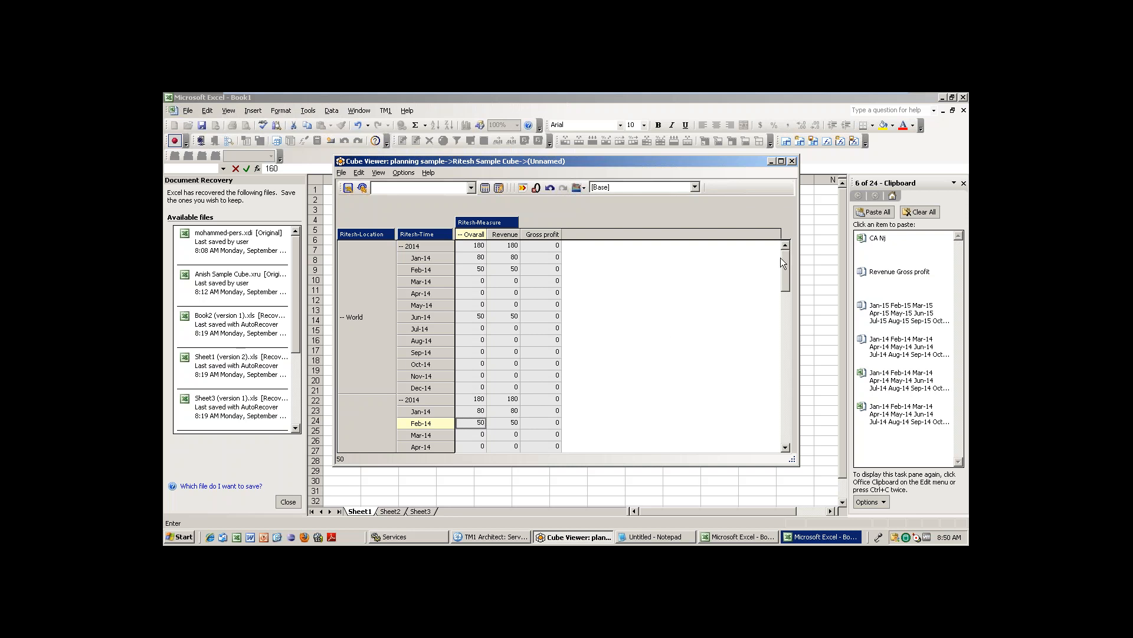
left_click_drag(781, 260, 785, 397)
left_click(515, 270)
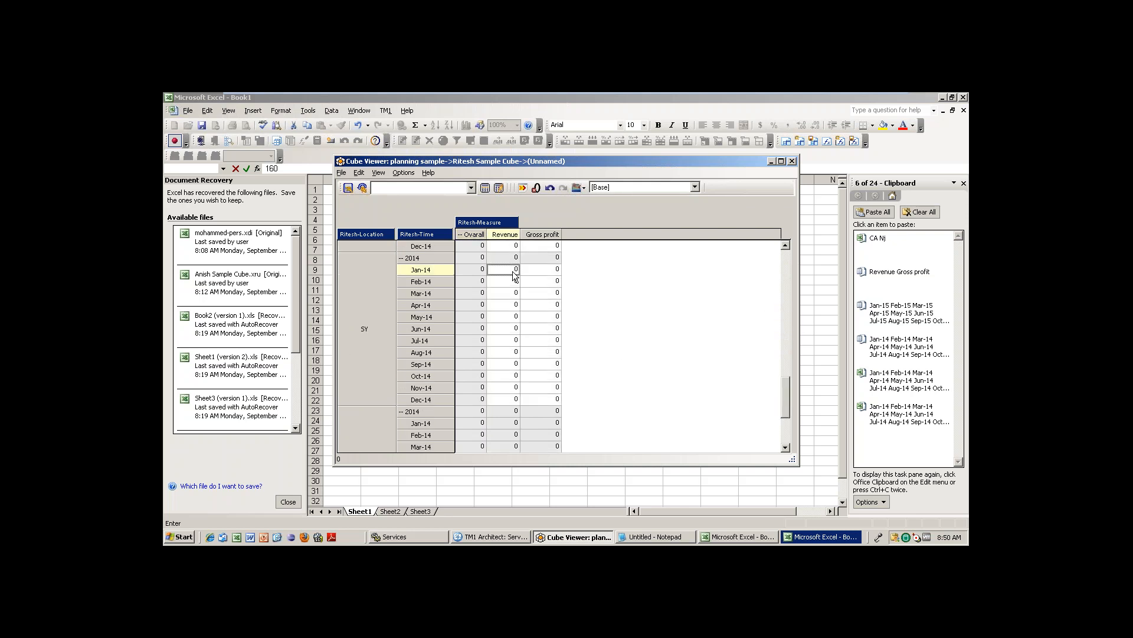
type("60")
left_click(508, 328)
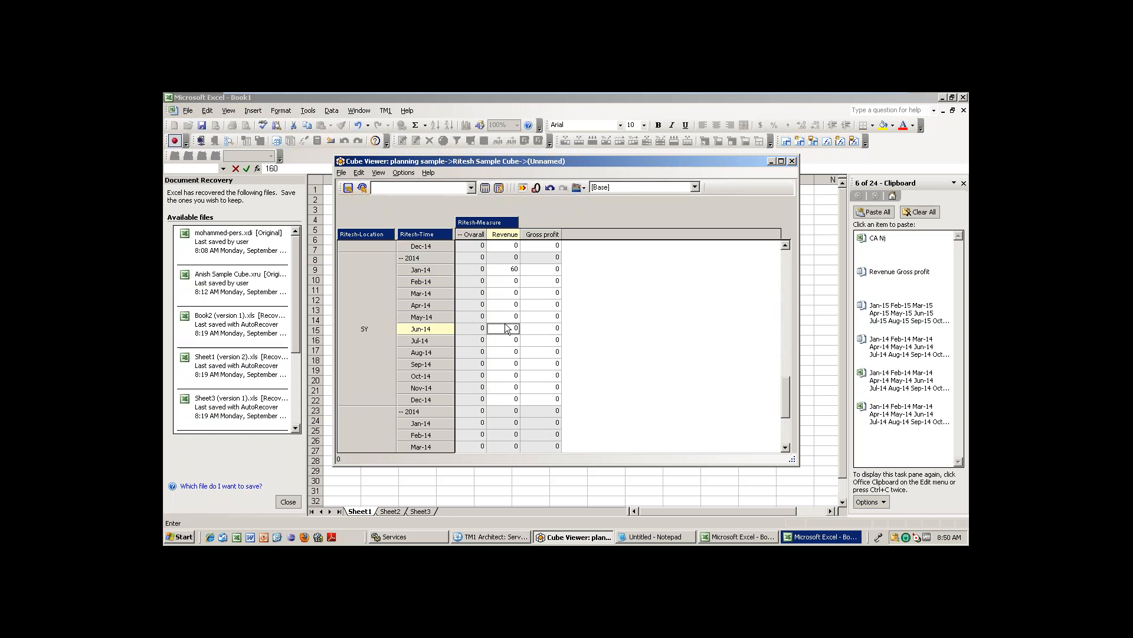
type("70")
left_click(485, 188)
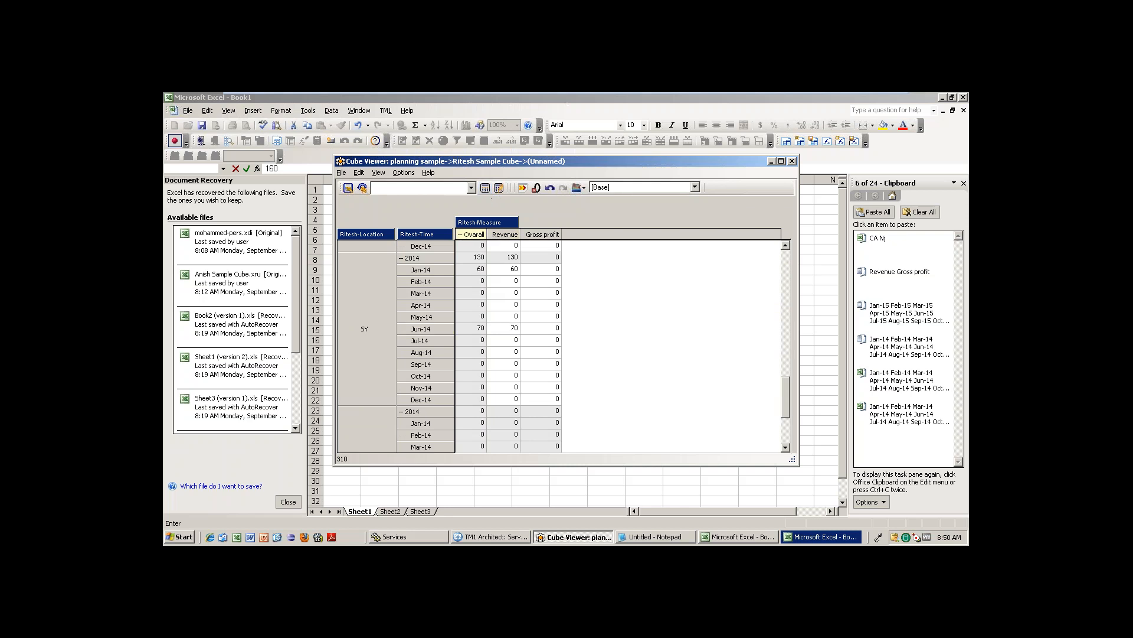
Review World's rolled-up totals and collapse the months back into 2014.
left_click(788, 267)
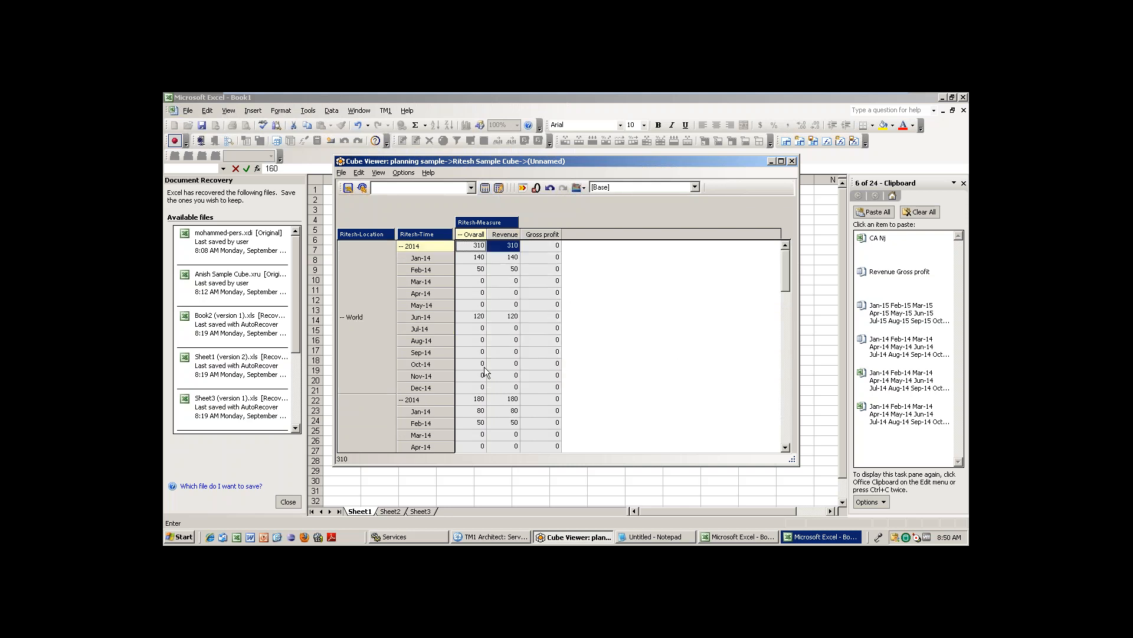
left_click(342, 317)
left_click(343, 317)
scroll(788, 294, "down", 4)
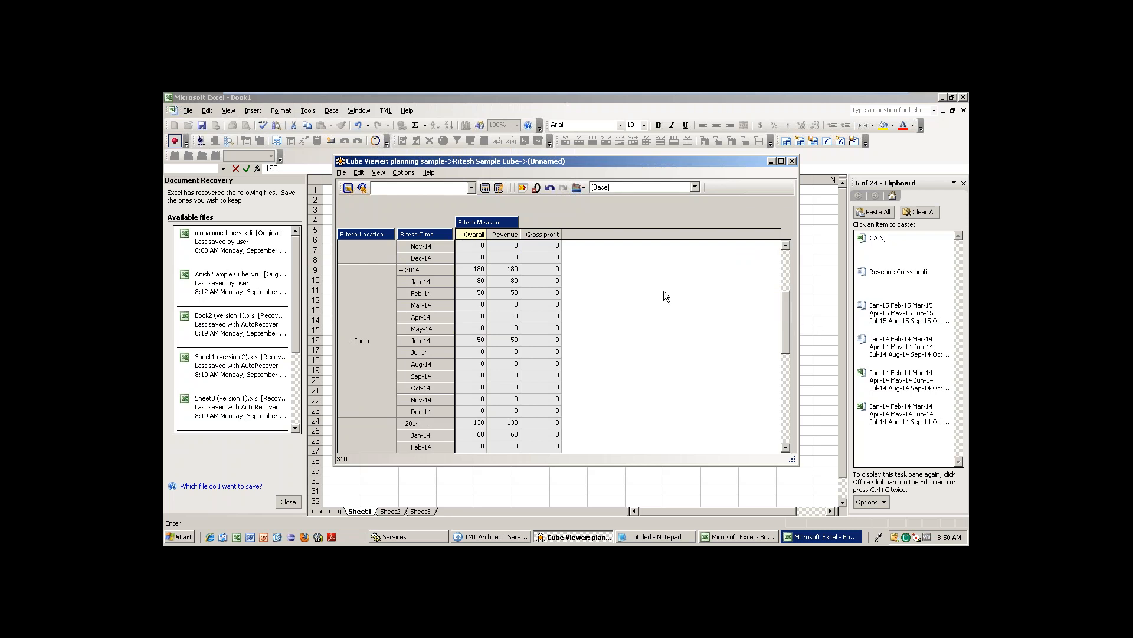
left_click(402, 270)
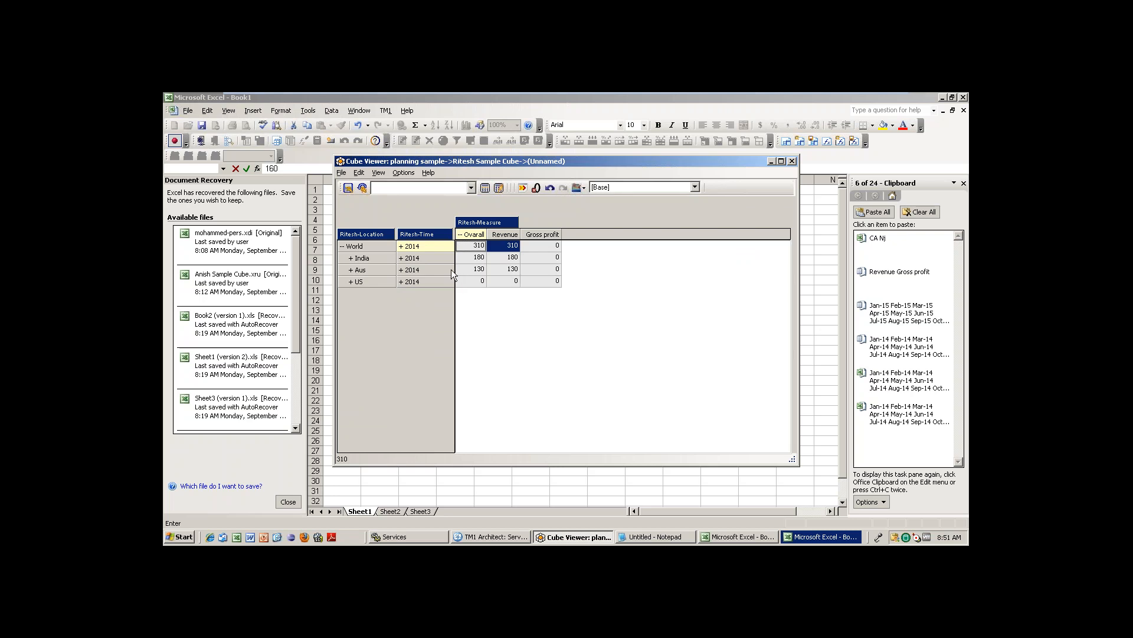
Check the 2014 totals for Aus, India, World (310) and US, then expand 2014 into months.
left_click(480, 271)
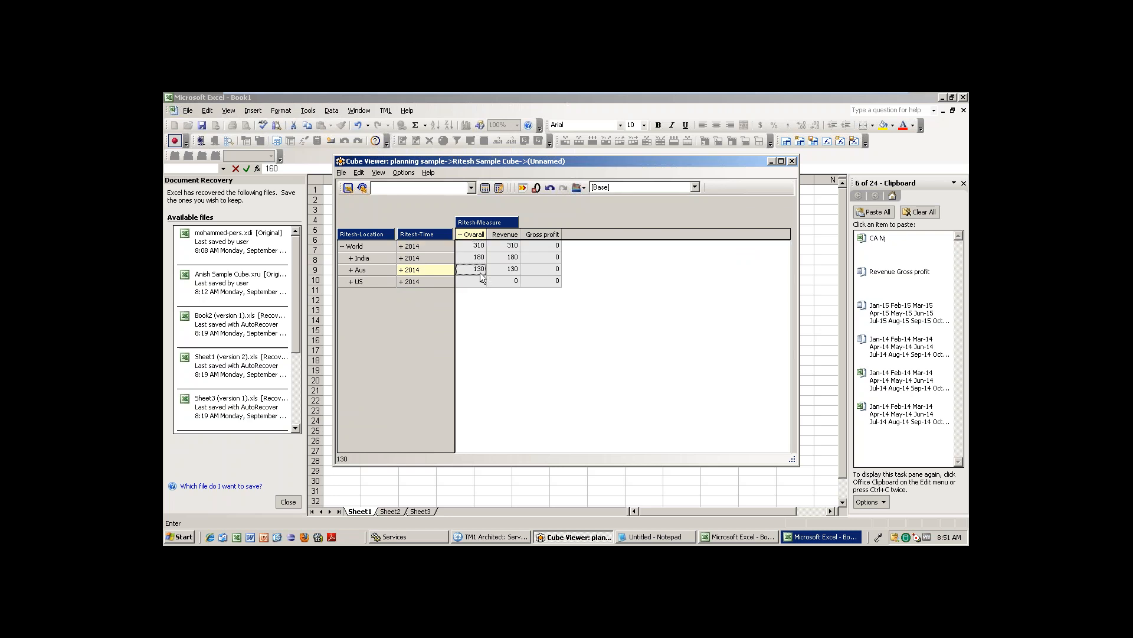
left_click(478, 259)
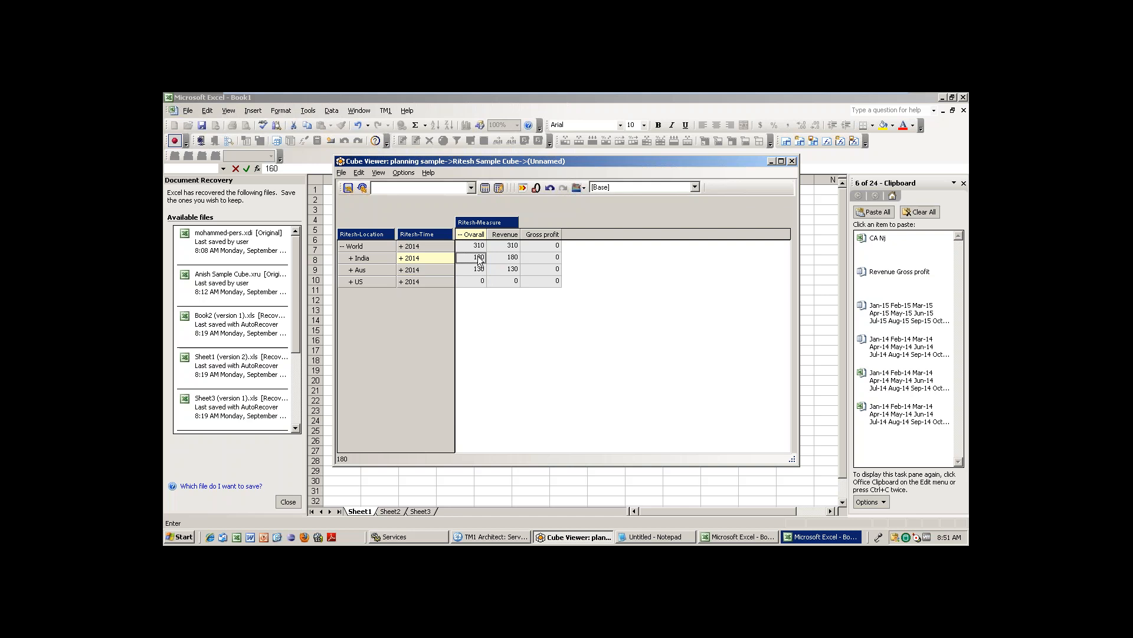
left_click(510, 247)
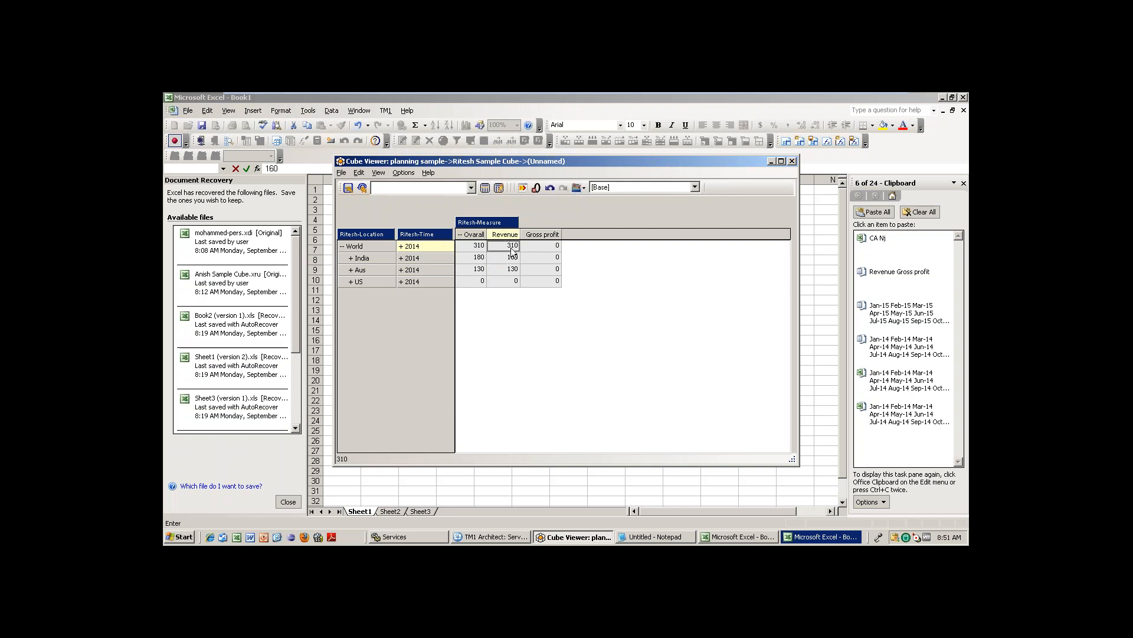
left_click(508, 284)
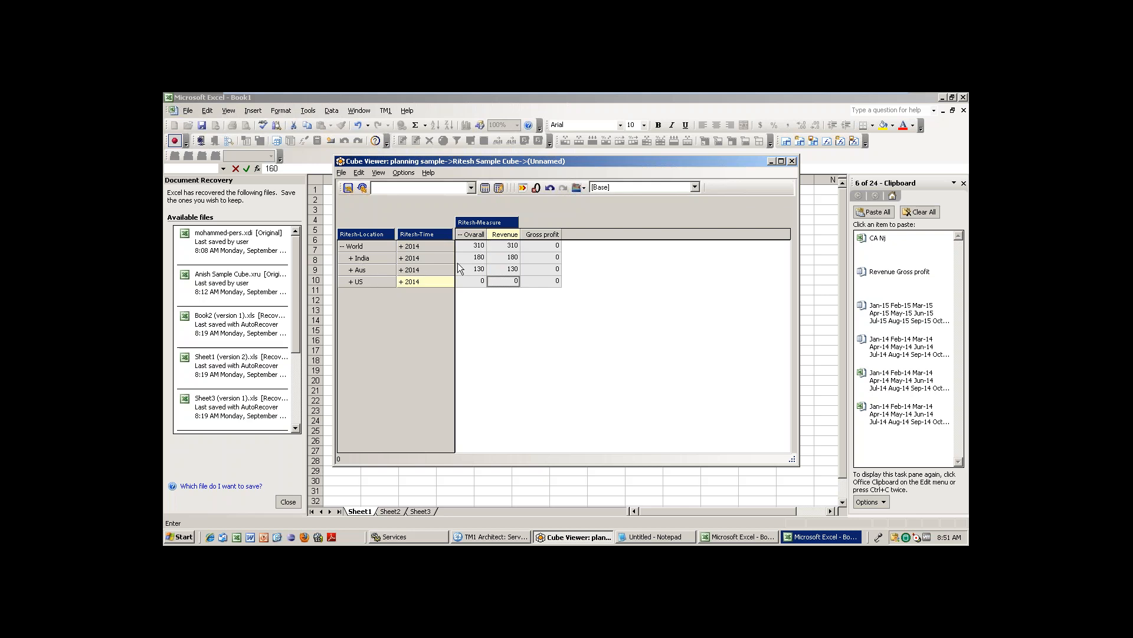
left_click(557, 244)
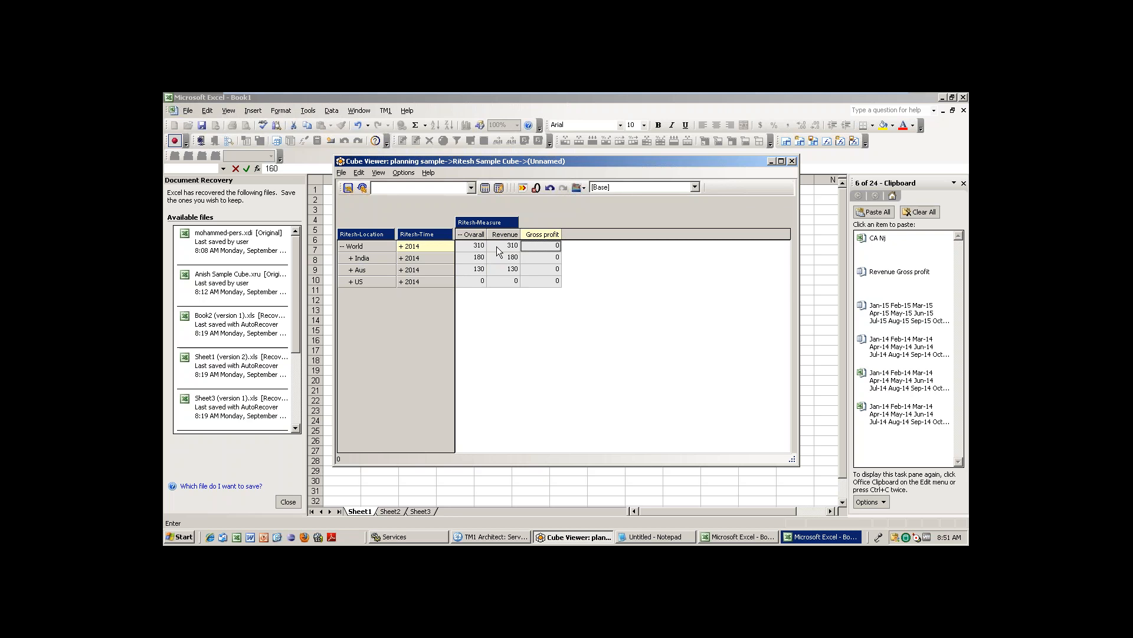
left_click(401, 260)
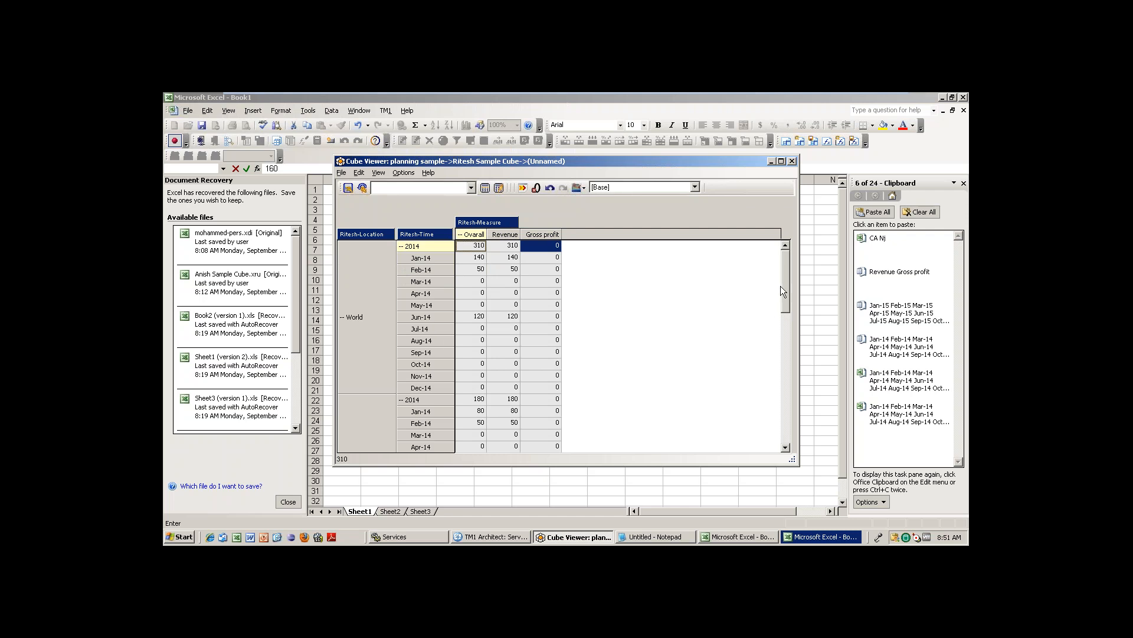
Expand India and enter a Gross profit of 90 for AP in Jun-14.
left_click_drag(784, 275, 784, 334)
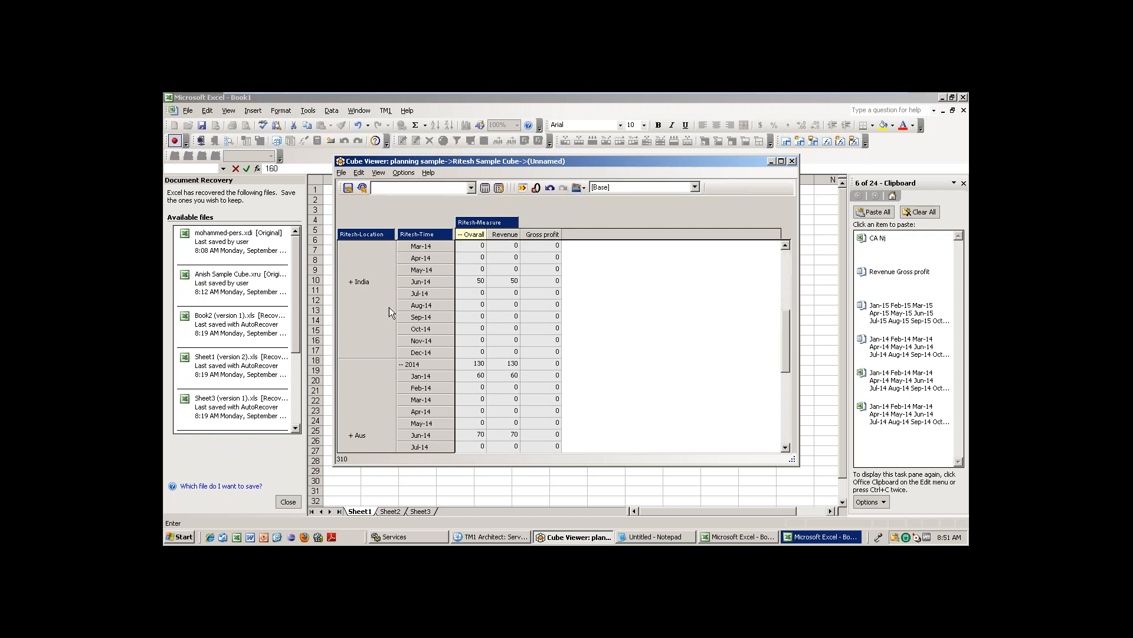
left_click(358, 281)
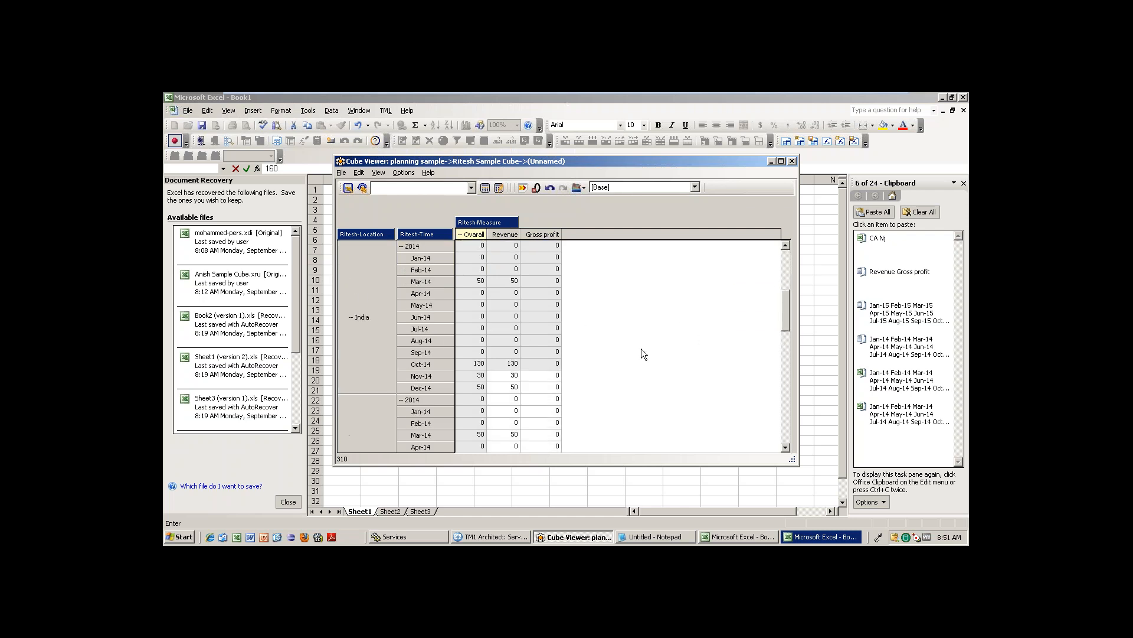
left_click_drag(787, 309, 791, 343)
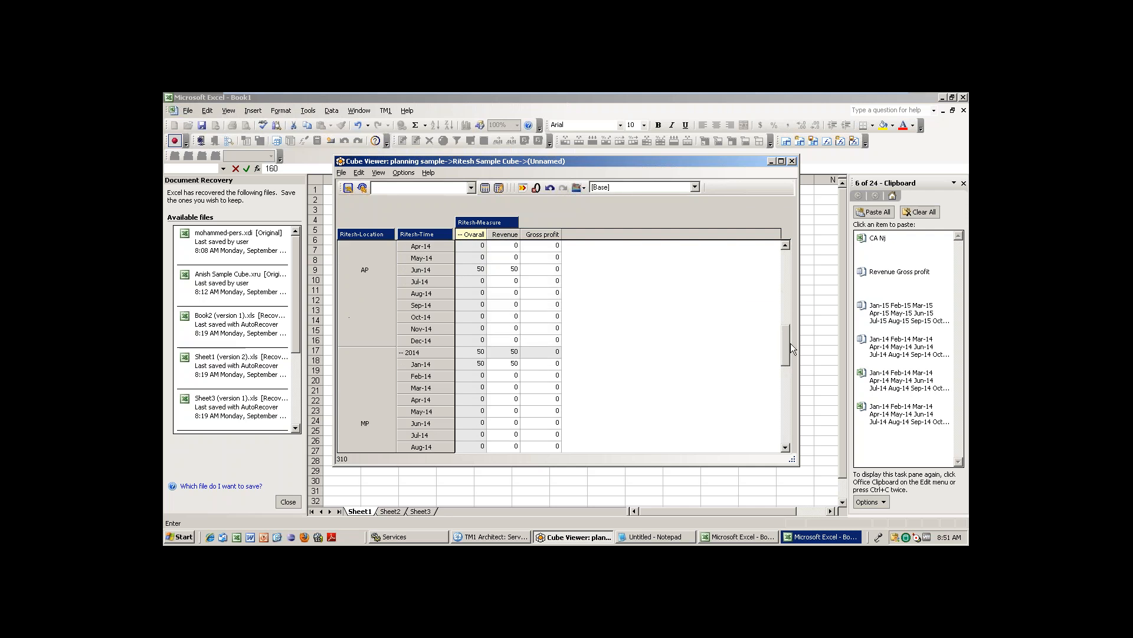
left_click(549, 258)
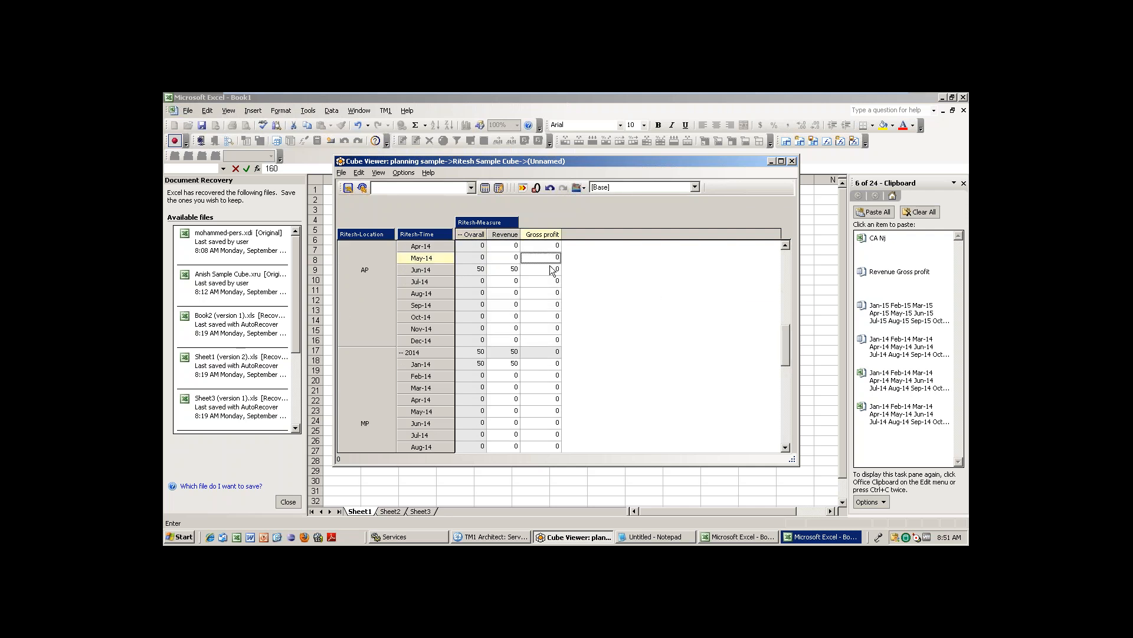
left_click(552, 270)
type("90")
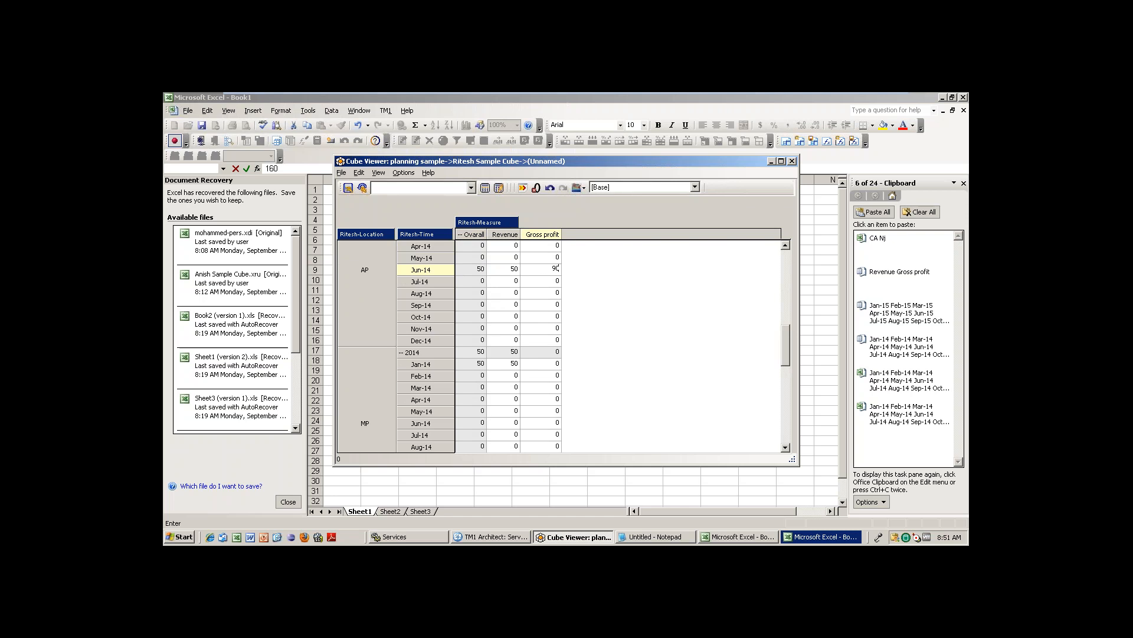
key("Return")
Recalculate so the totals update, then collapse World and review its Revenue and Gross profit.
left_click(486, 187)
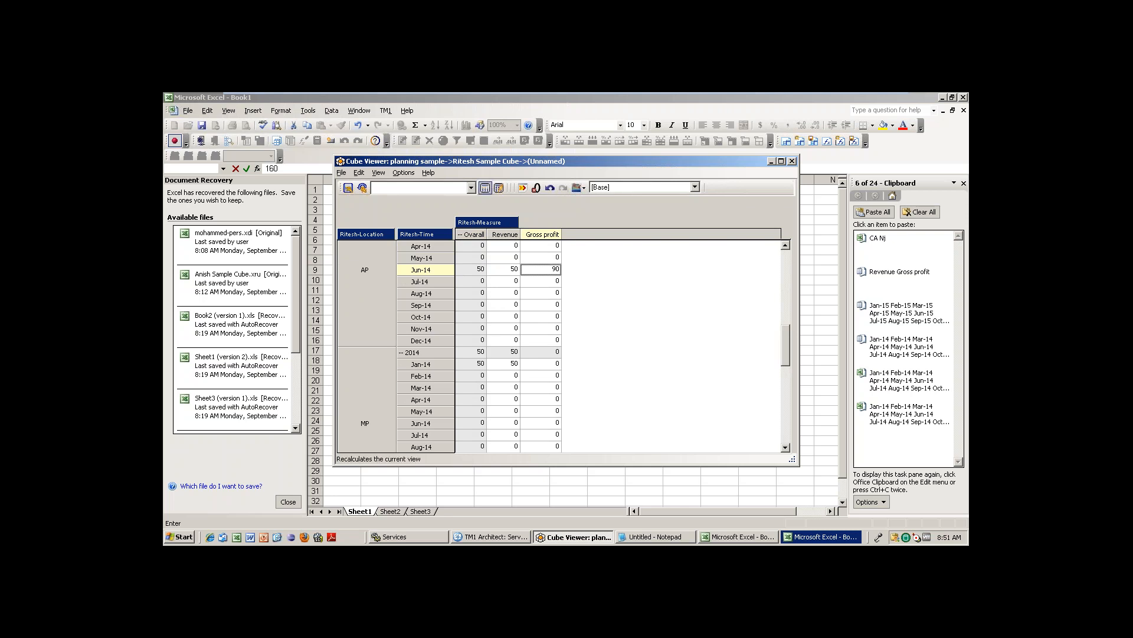
left_click(478, 270)
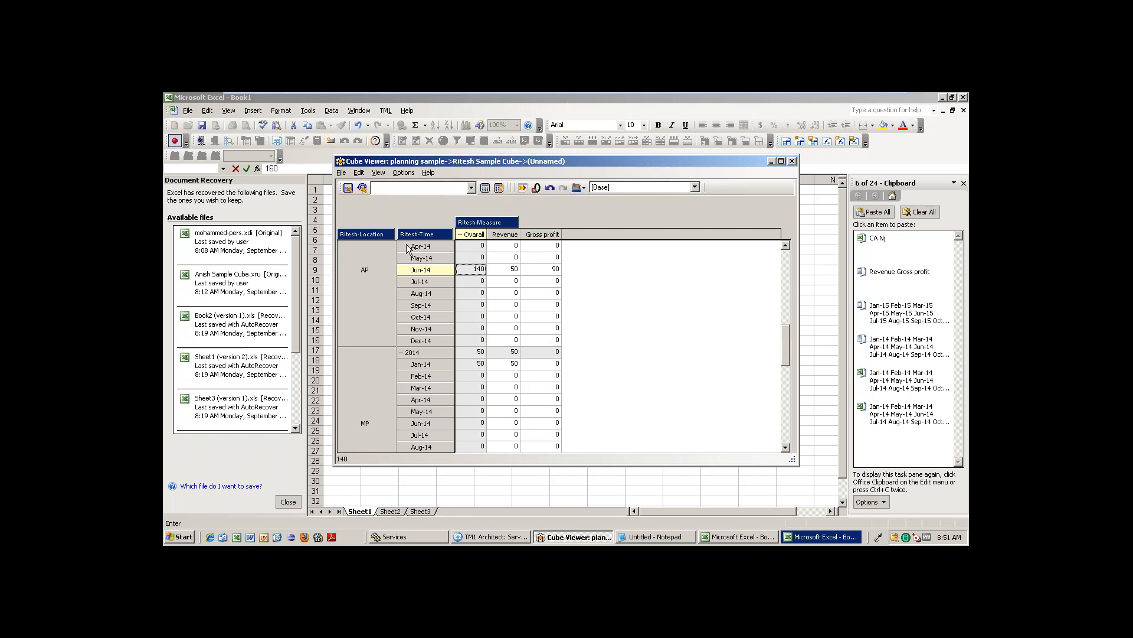
left_click_drag(786, 352, 784, 289)
left_click(343, 269)
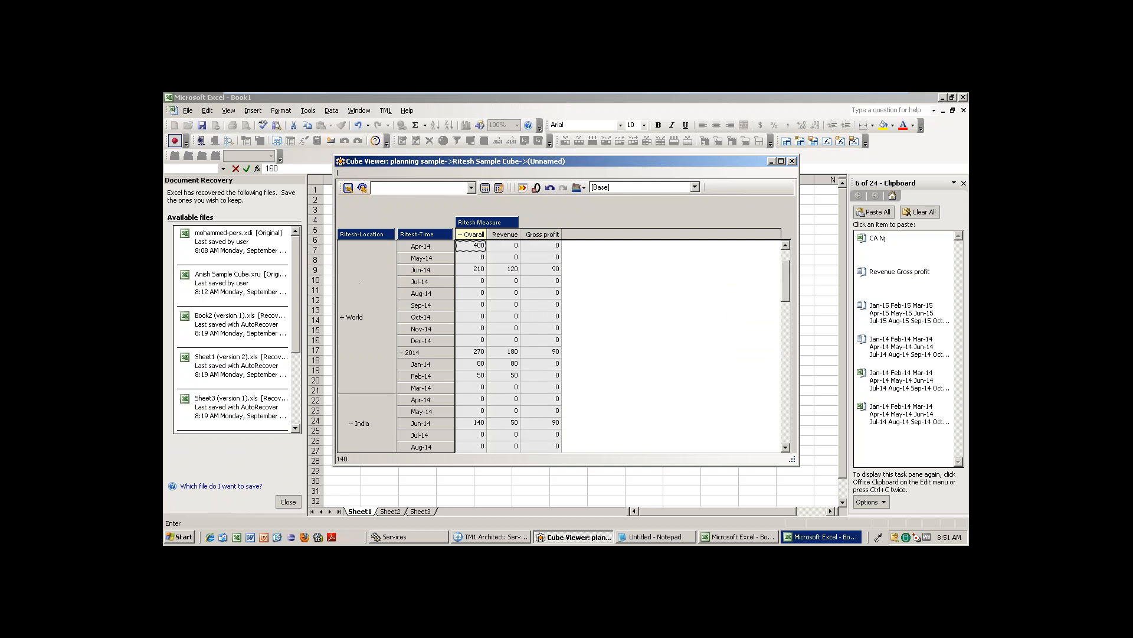
left_click(515, 260)
left_click(545, 262)
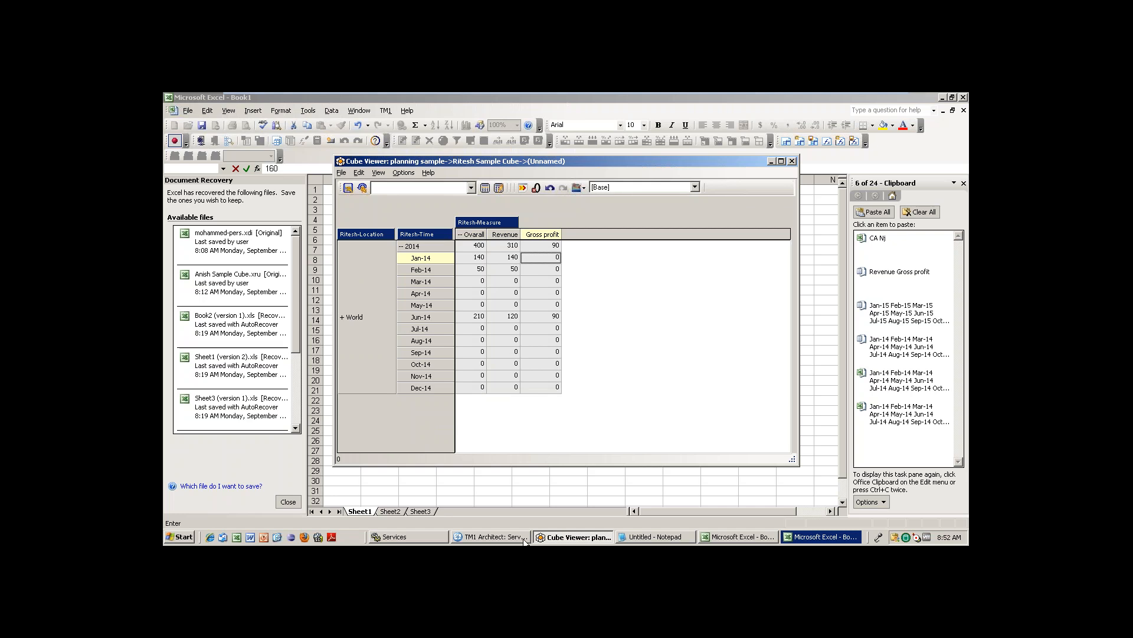
left_click(492, 537)
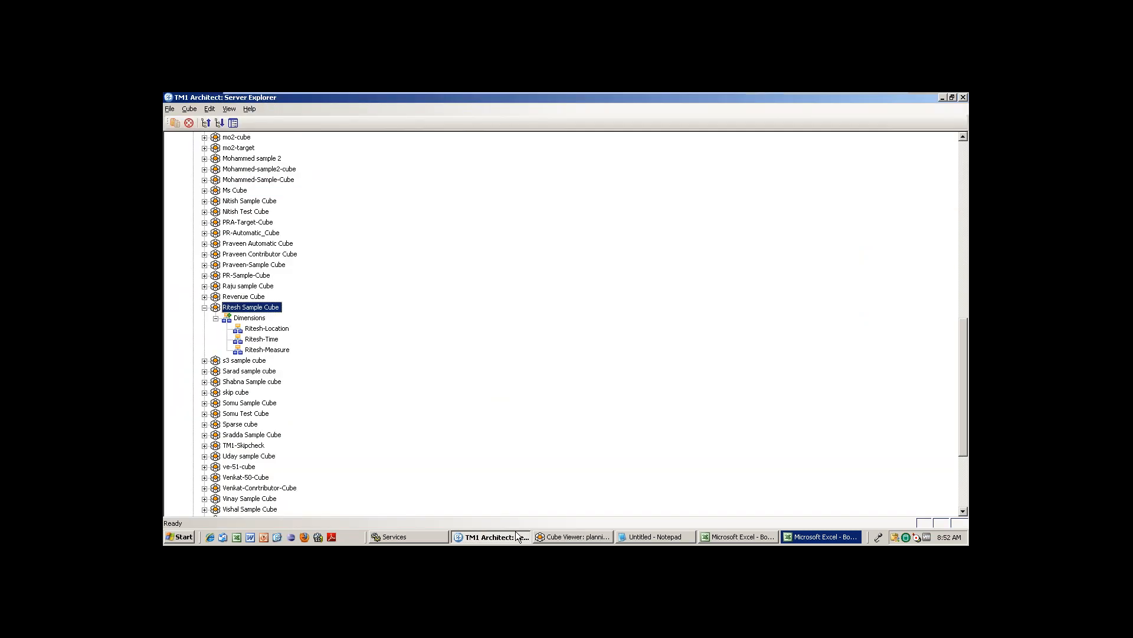
right_click(249, 311)
left_click(367, 262)
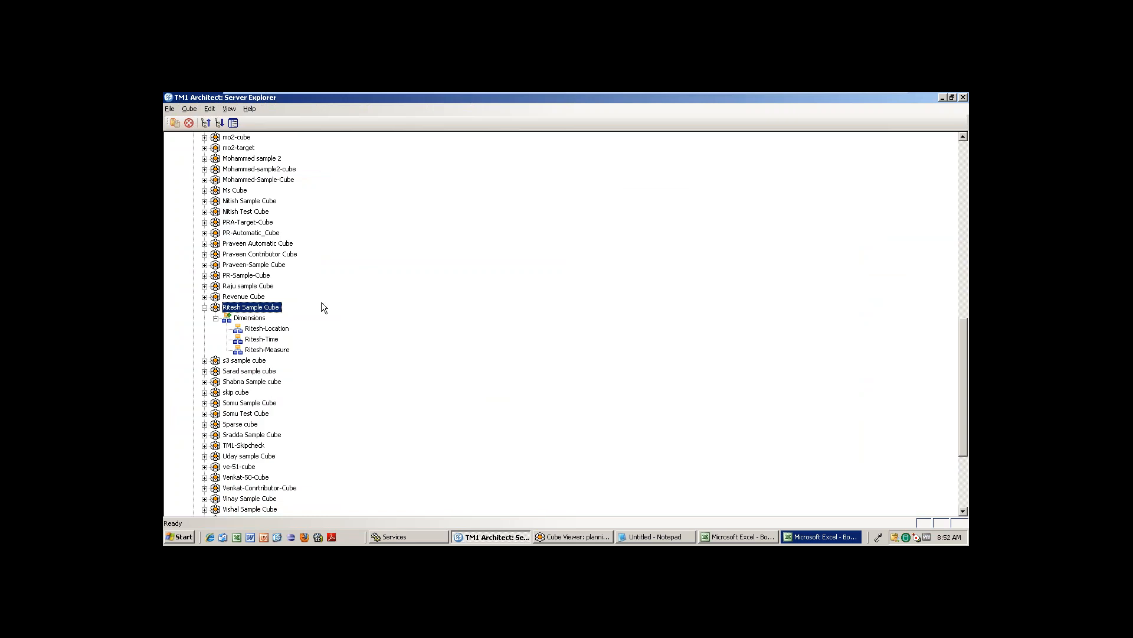
left_click(271, 328)
right_click(272, 329)
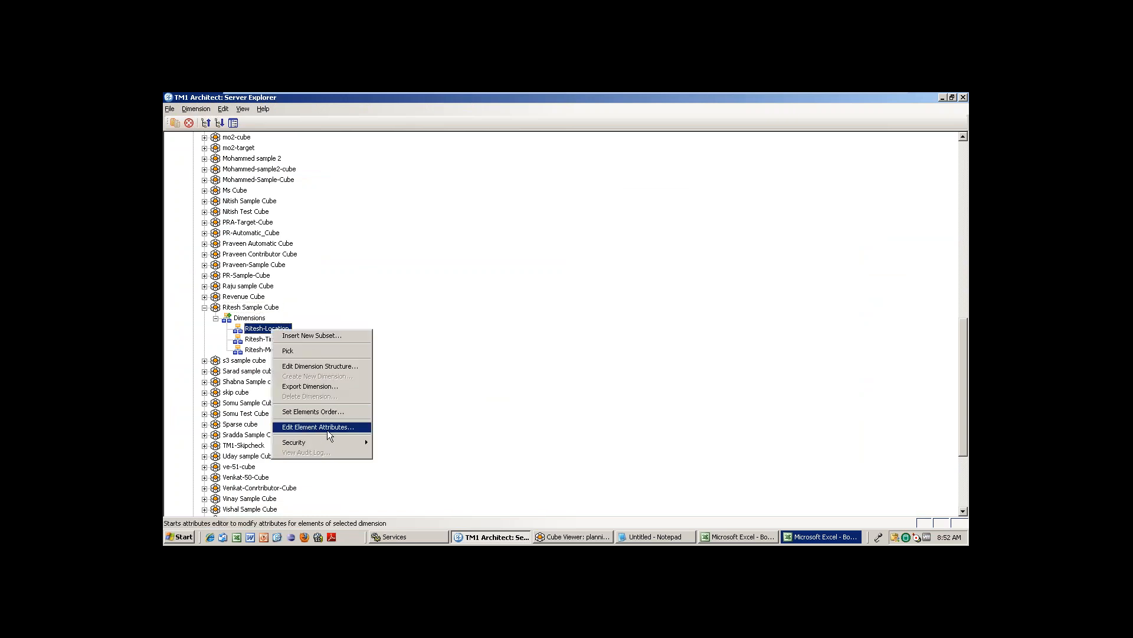
left_click(426, 281)
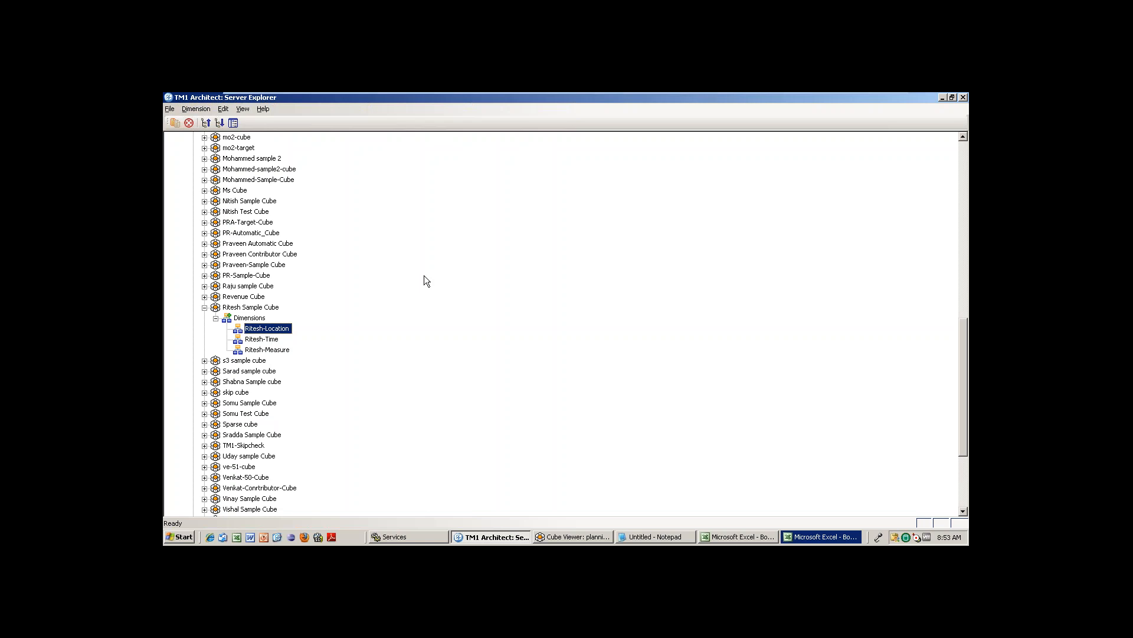
left_click(572, 537)
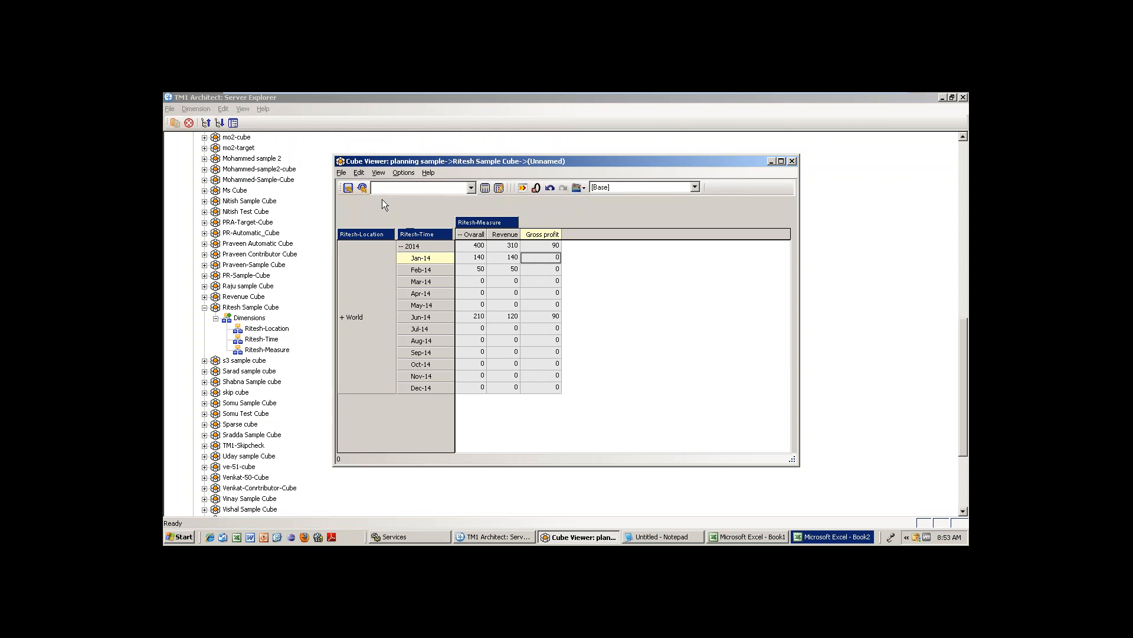
Make Ritesh-Time a title filter, recalculate, and expand World, India, Aus and US into their regions.
left_click_drag(426, 236, 351, 206)
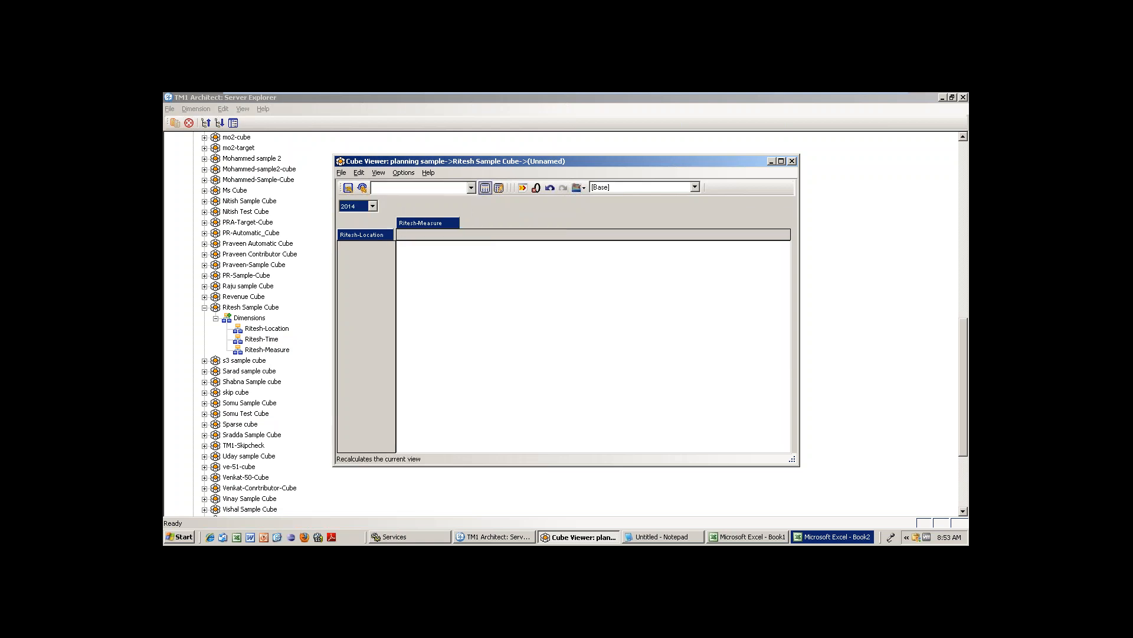
left_click(485, 187)
left_click(341, 247)
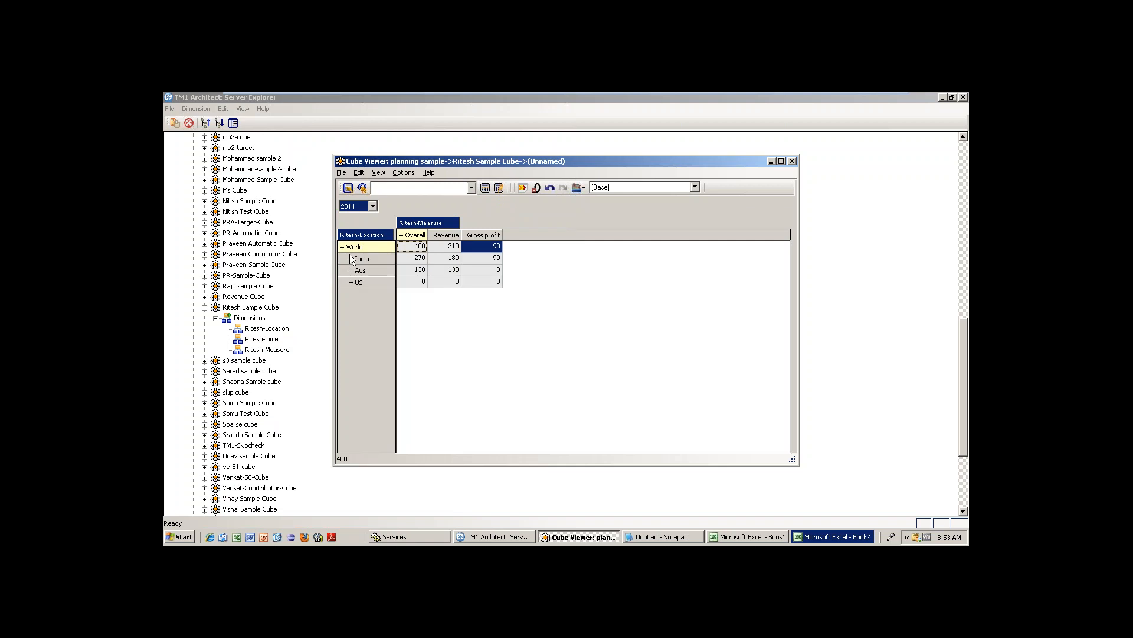
left_click(350, 258)
left_click(348, 297)
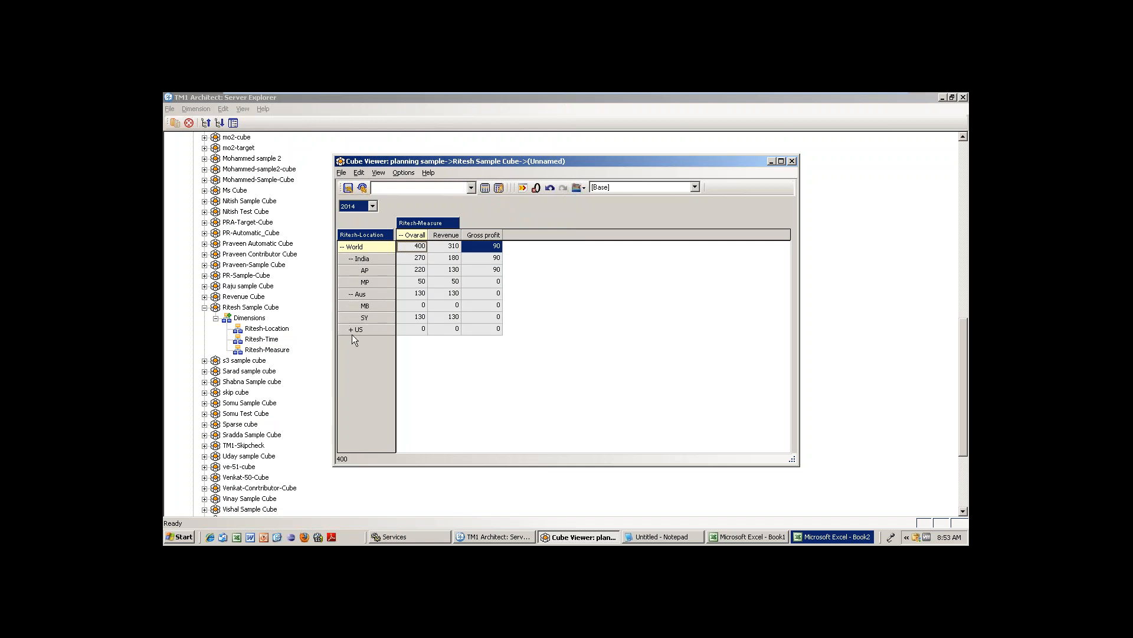
left_click(350, 329)
Review the MB row and AP's Revenue of 130 and Gross profit of 90.
left_click(457, 304)
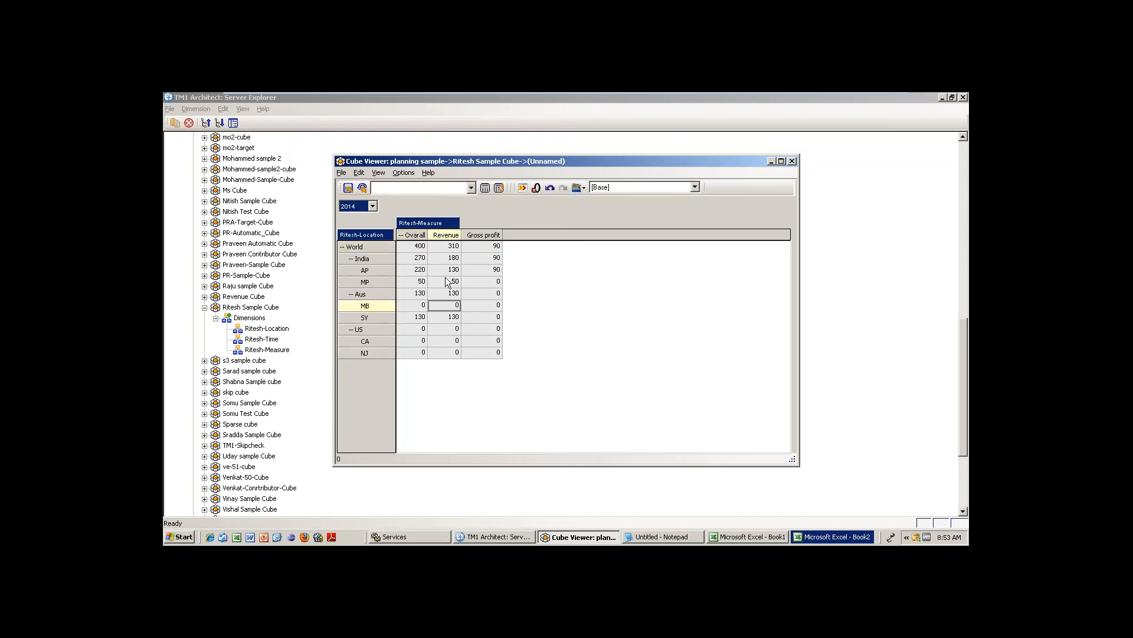
left_click(444, 273)
left_click(481, 271)
left_click(449, 270)
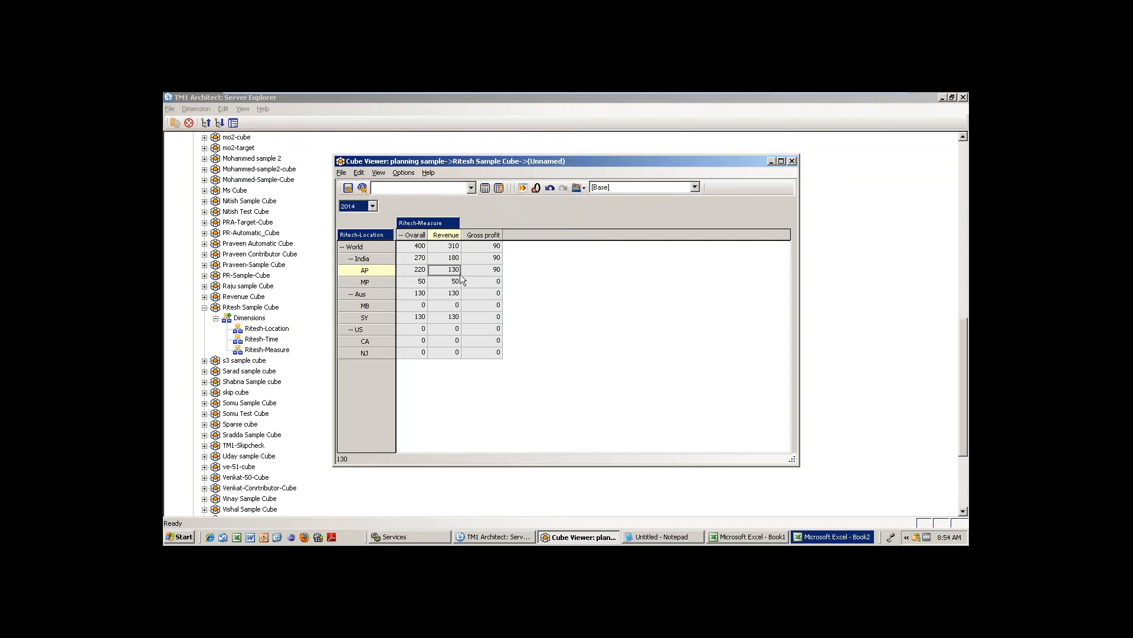
left_click(487, 273)
left_click(449, 271)
left_click(373, 207)
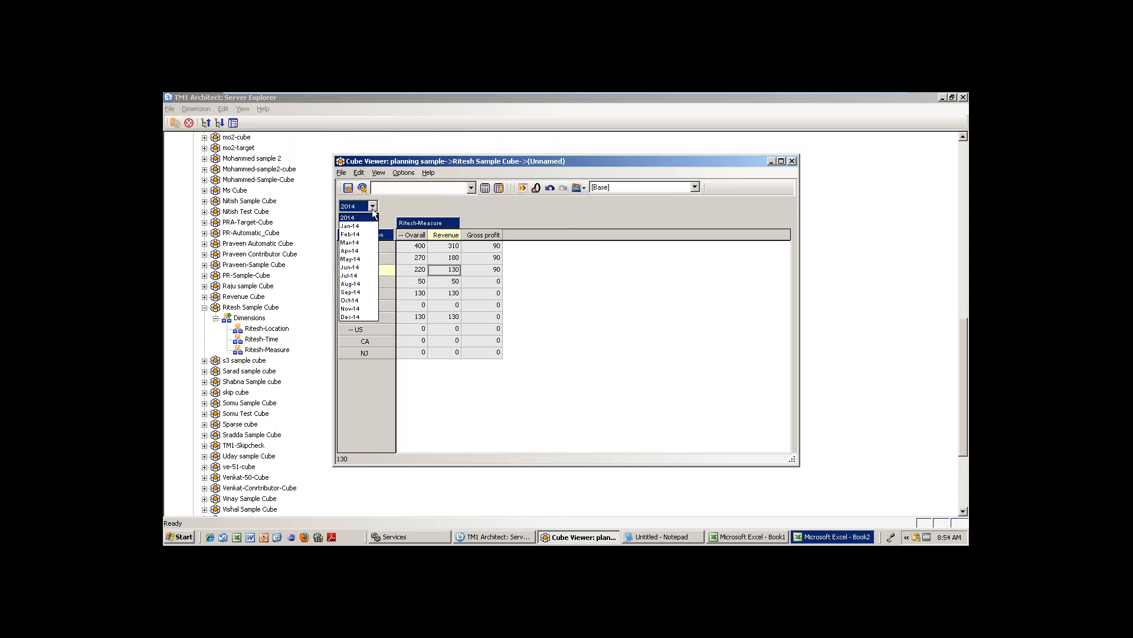
Filter the view to Jan-14 and check AP's Jan-14 Revenue of 30.
left_click(349, 226)
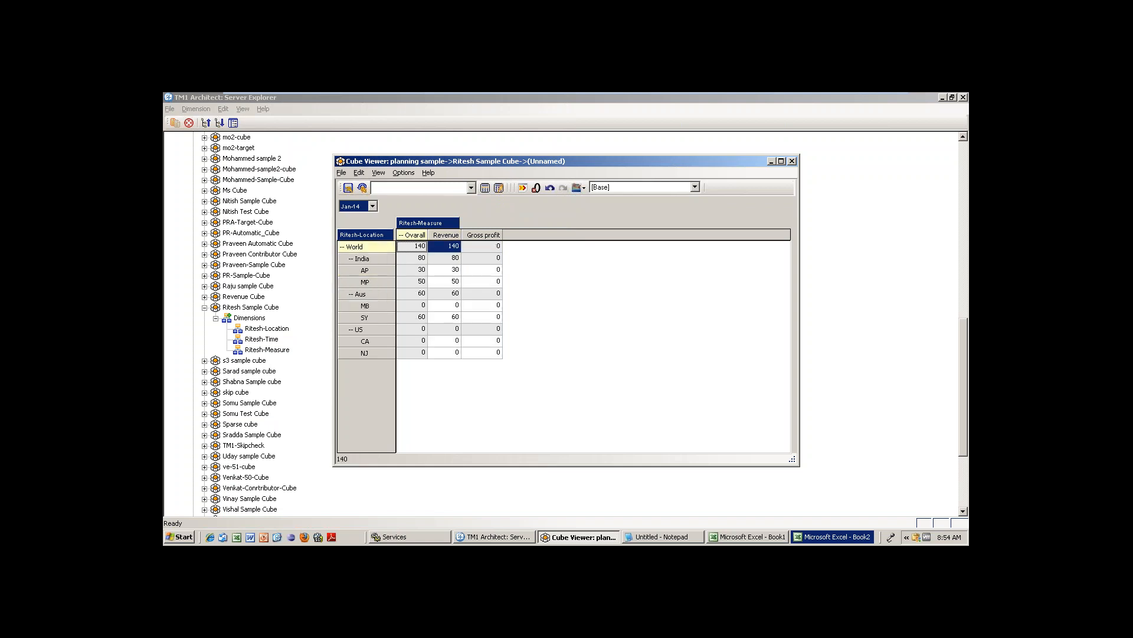
left_click(451, 272)
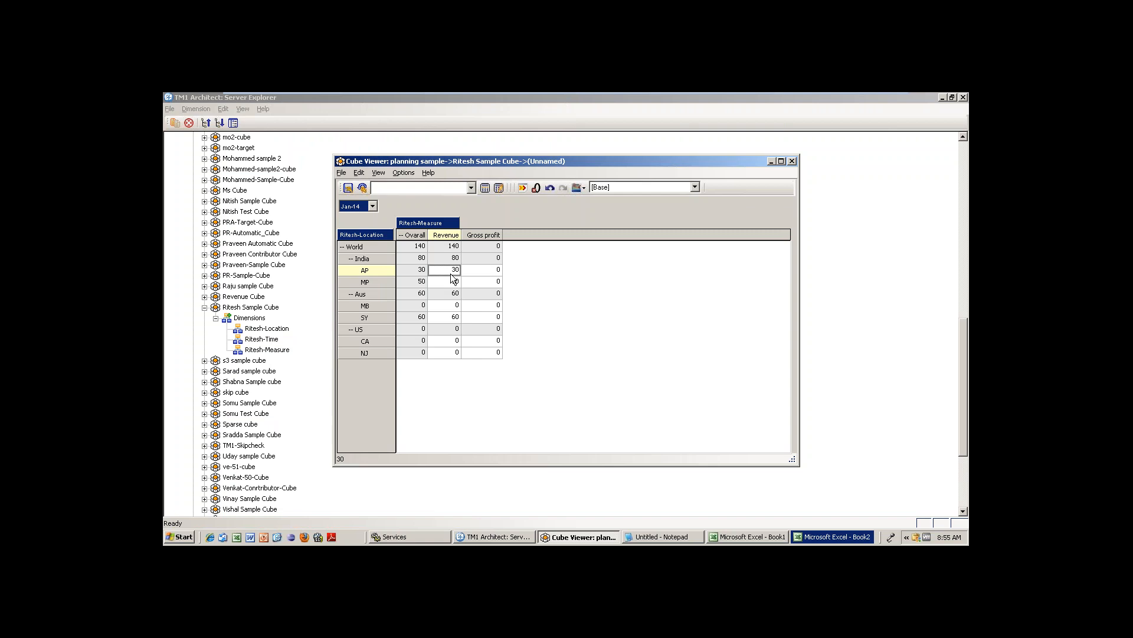
double_click(374, 235)
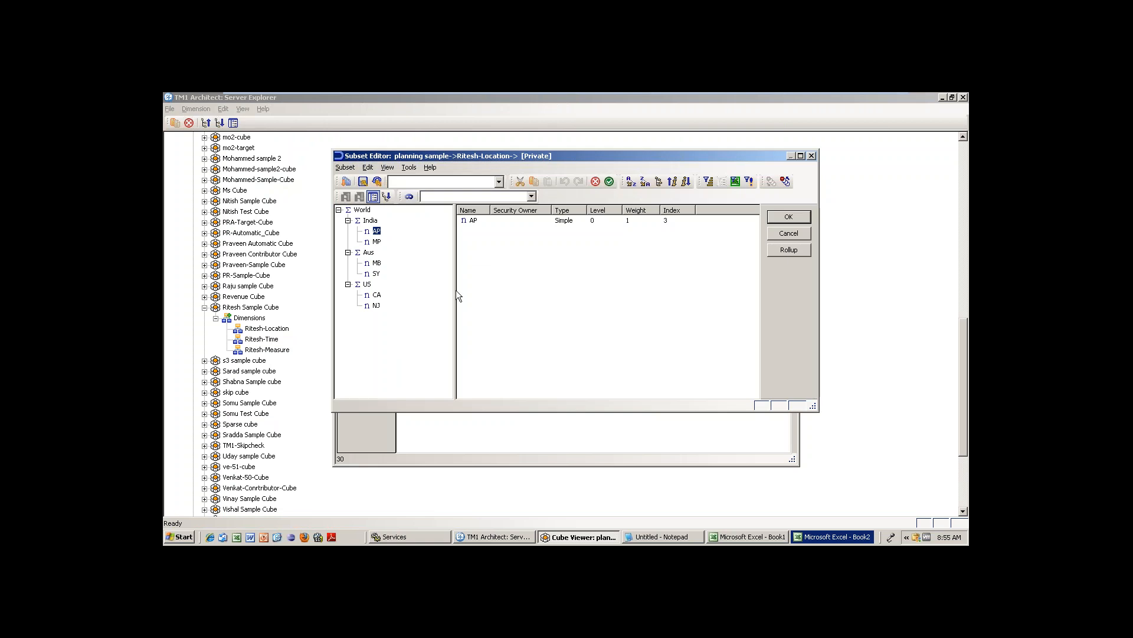
left_click(777, 218)
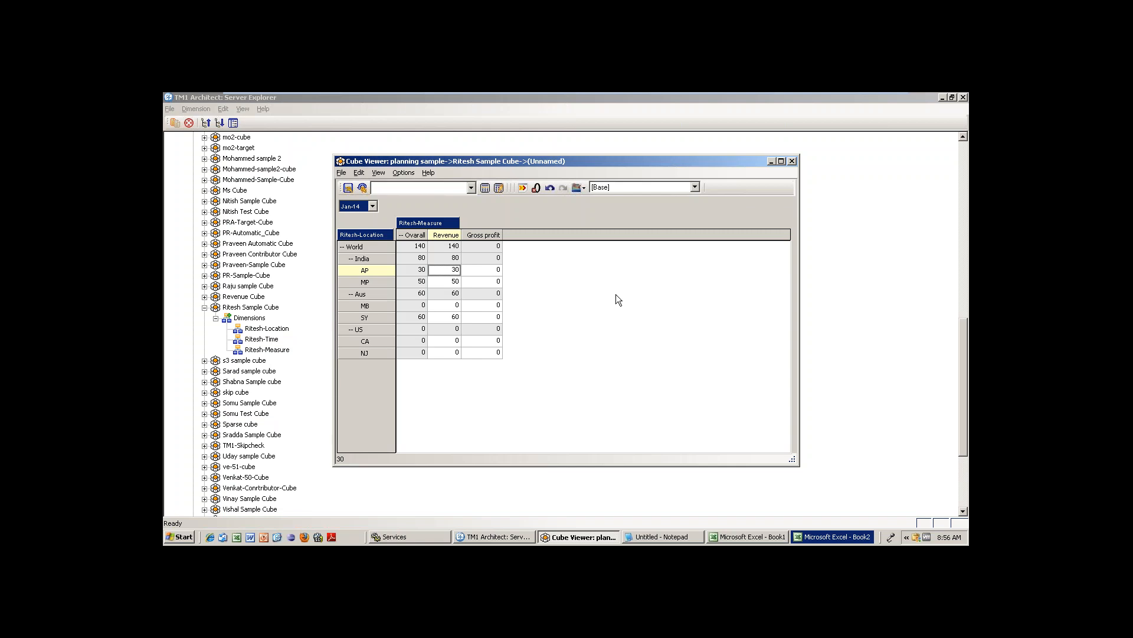
Put Ritesh-Time months on the rows with Ritesh-Location as title, recalculate, and filter to India.
left_click(373, 206)
left_click(418, 224)
left_click_drag(363, 235, 354, 206)
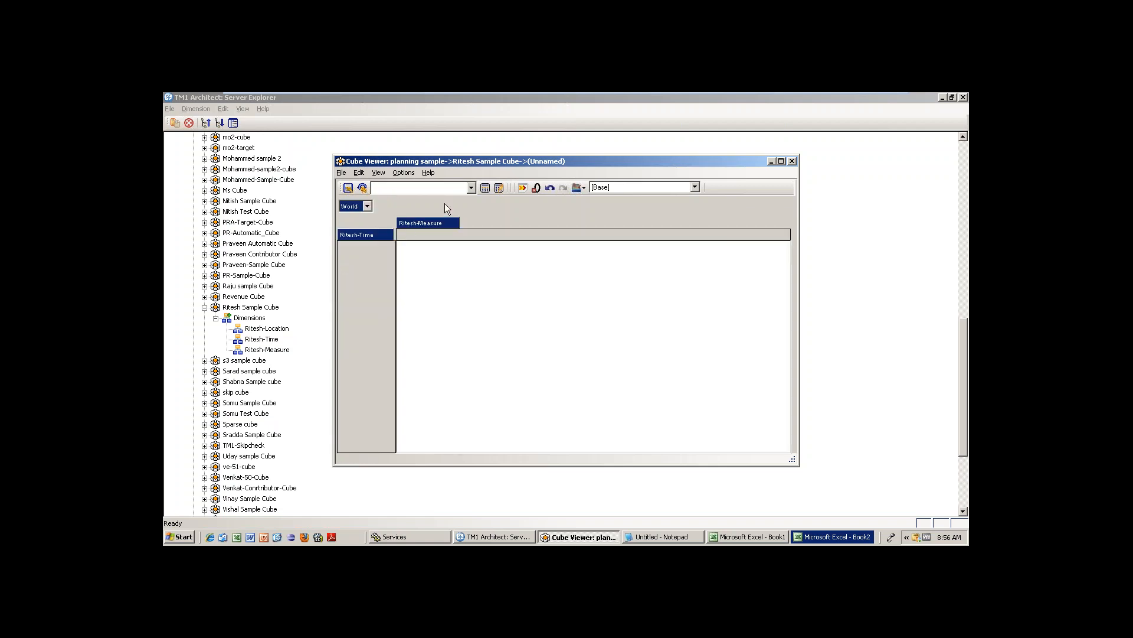
left_click(484, 189)
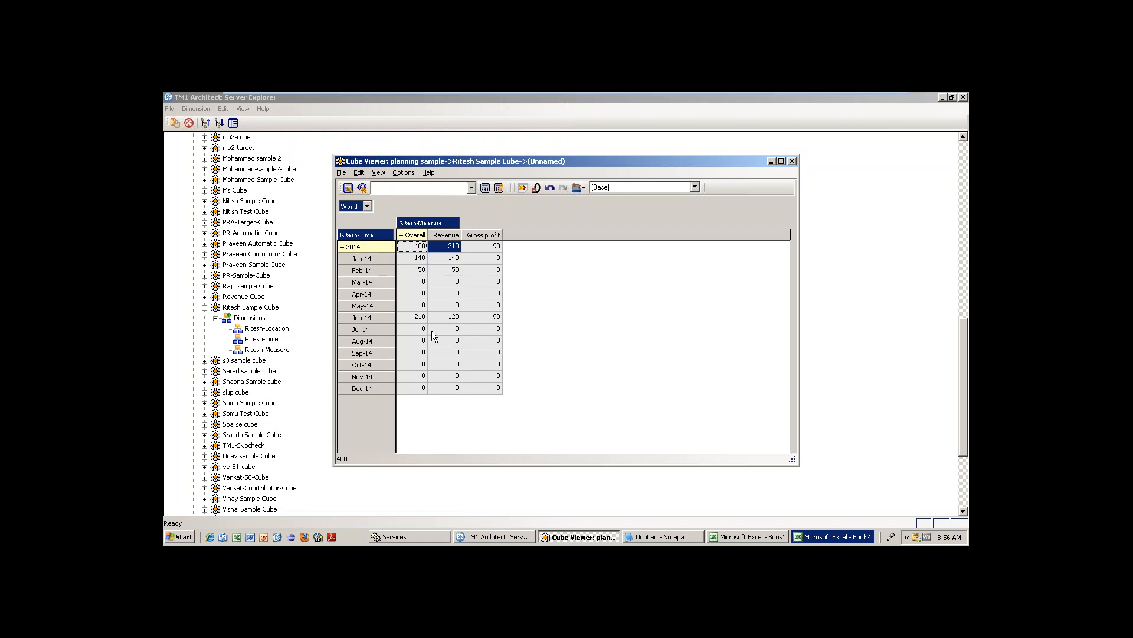
left_click(367, 206)
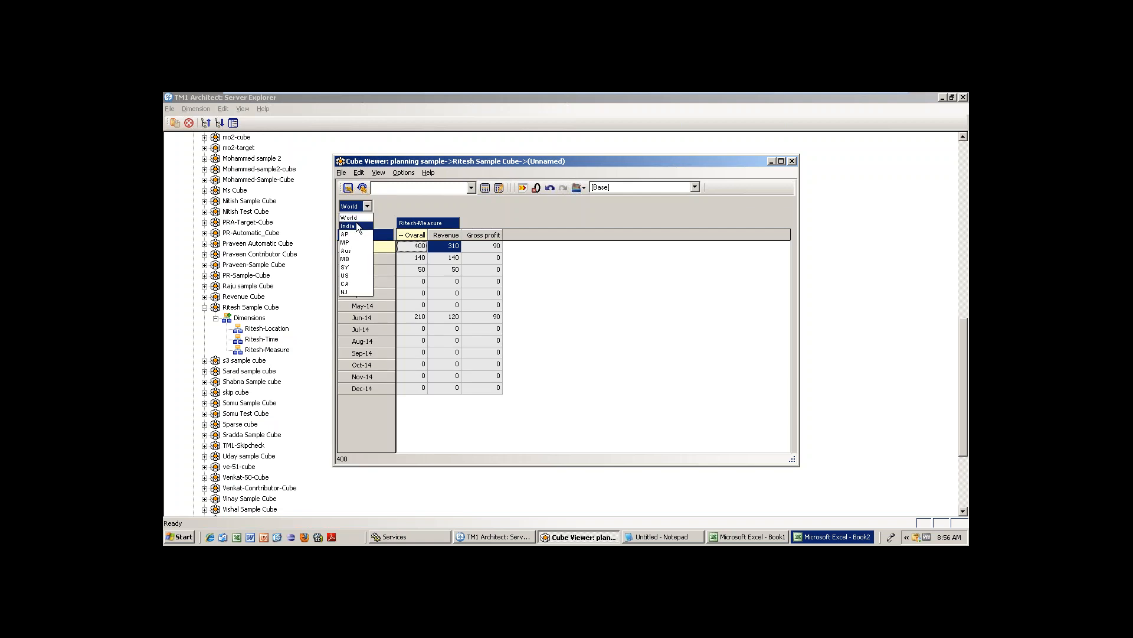
left_click(348, 226)
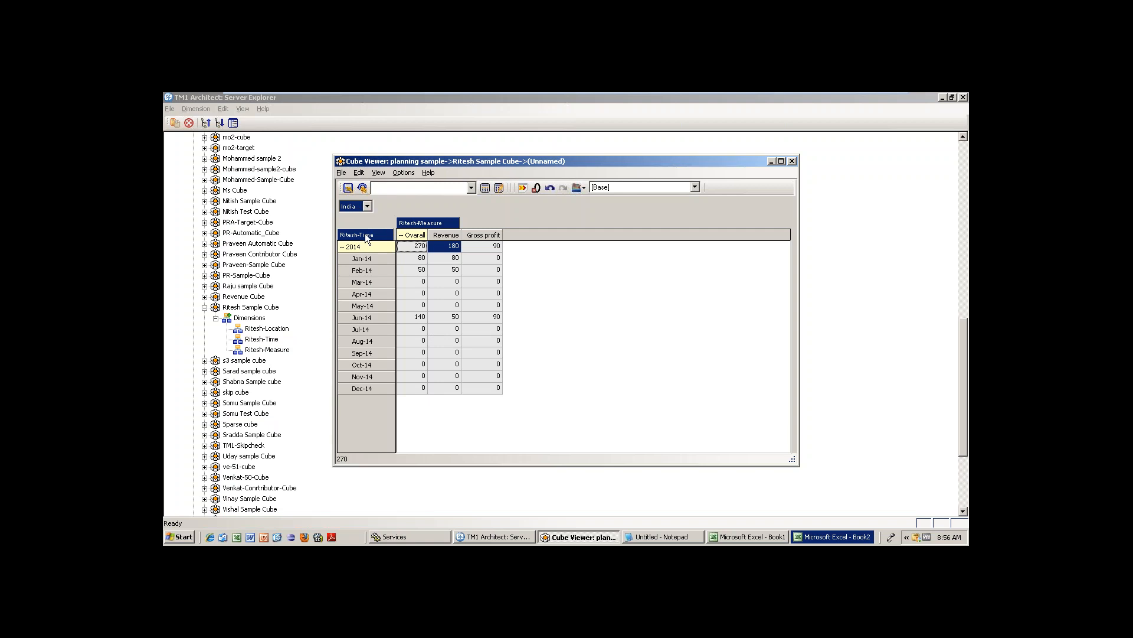
Keep only Feb-14, Mar-14, May-14 and Jul-14 in the Ritesh-Time rows and recalculate.
double_click(371, 235)
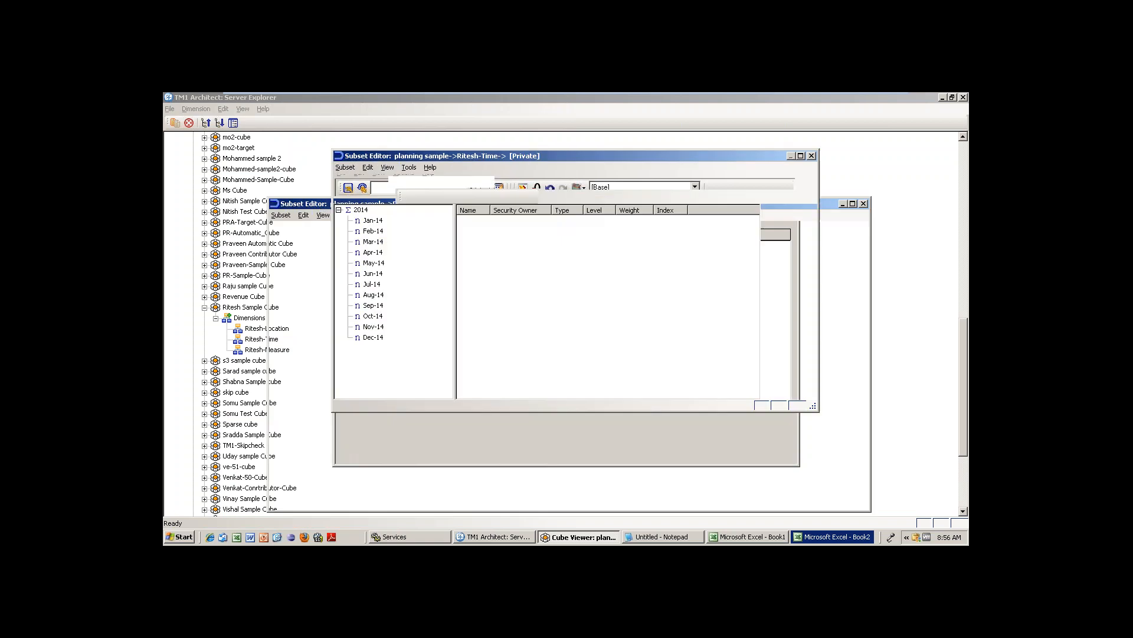
left_click(373, 232)
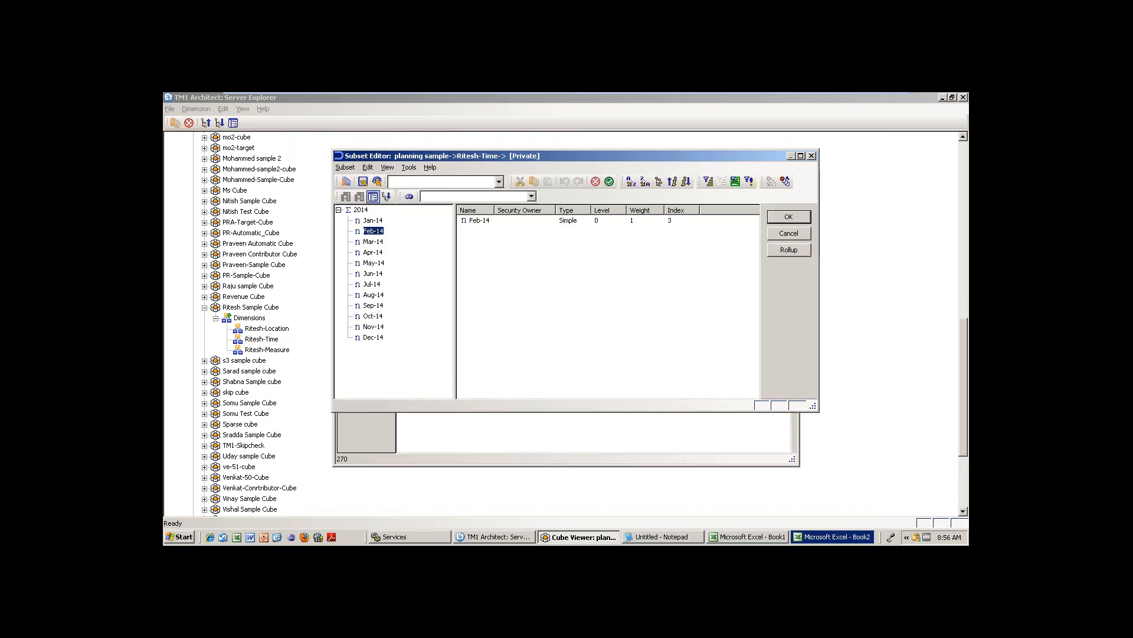
left_click(378, 285, "ctrl")
left_click(379, 264, "ctrl")
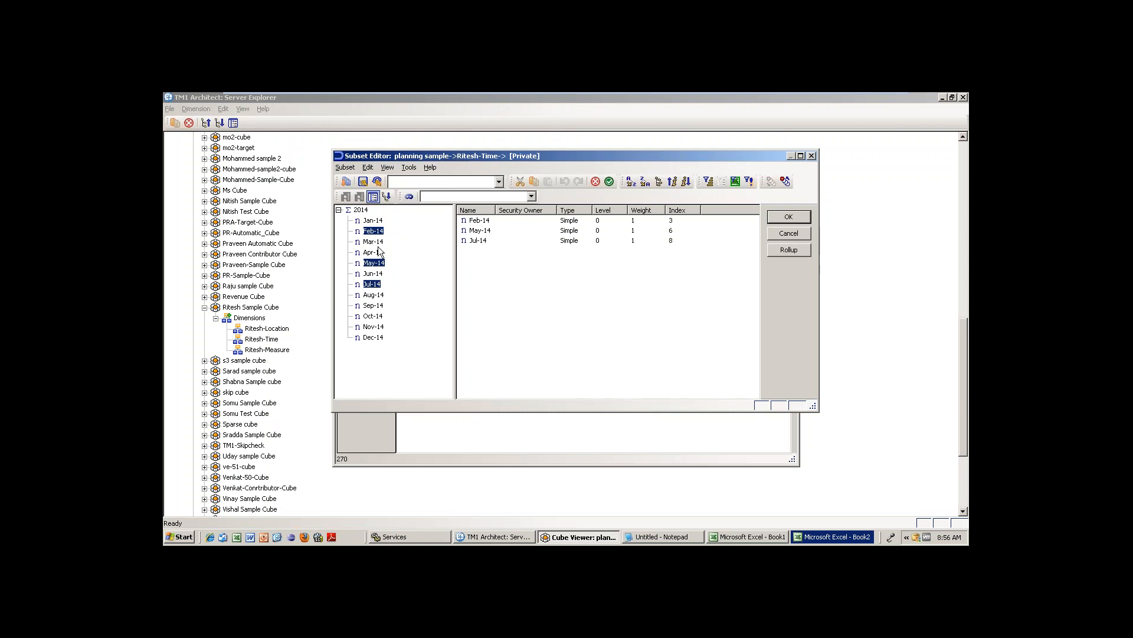
left_click(380, 242, "ctrl")
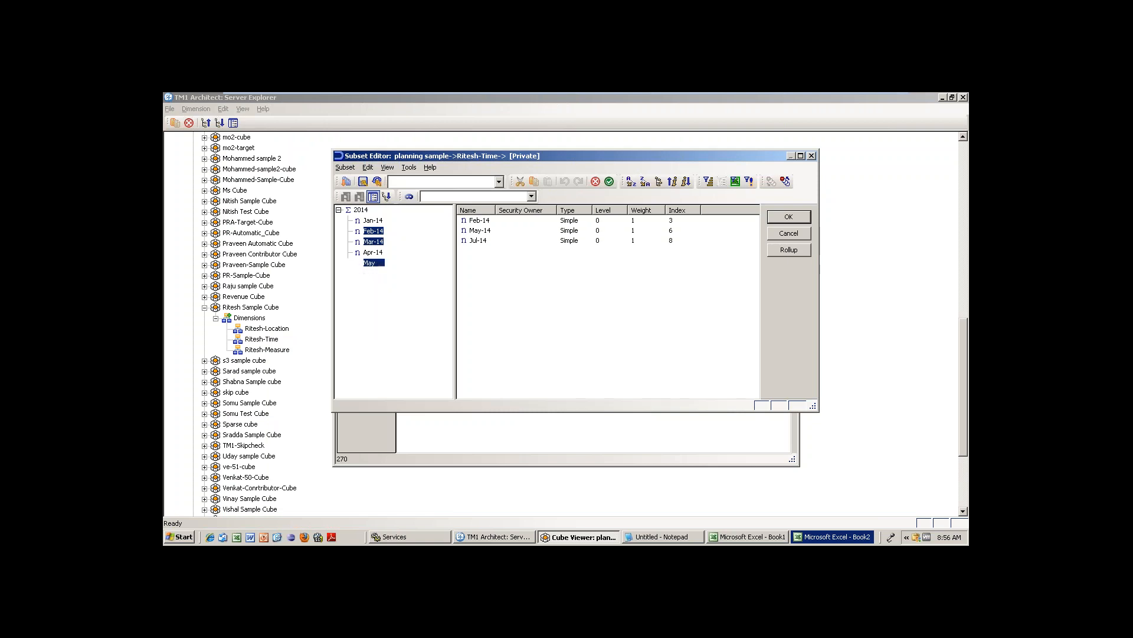
left_click(609, 181)
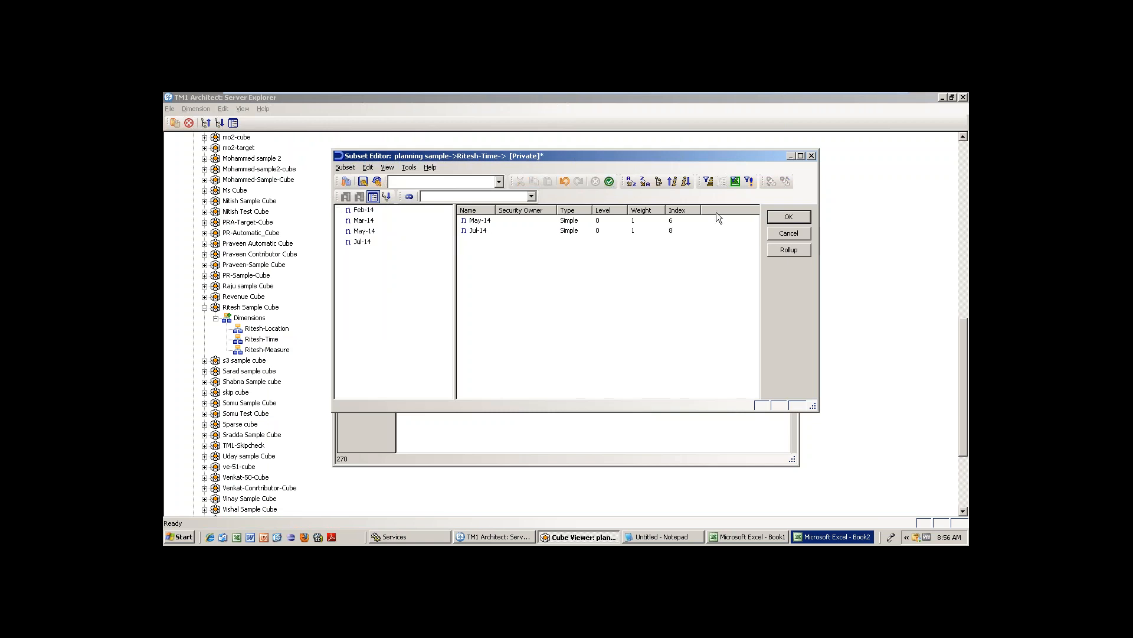
left_click(789, 218)
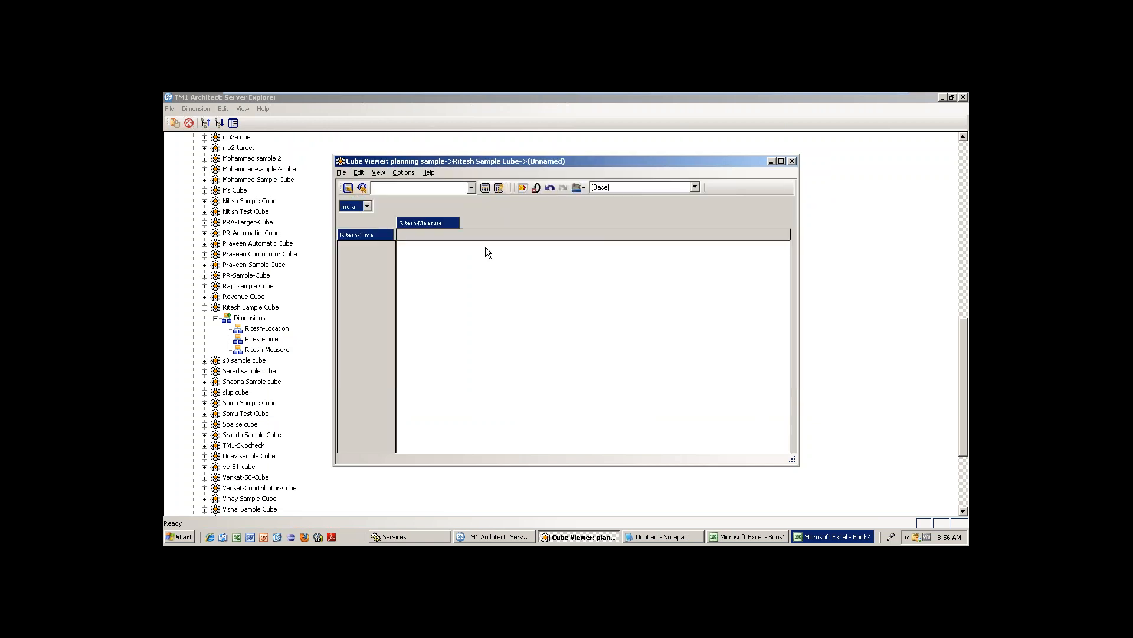
left_click(485, 191)
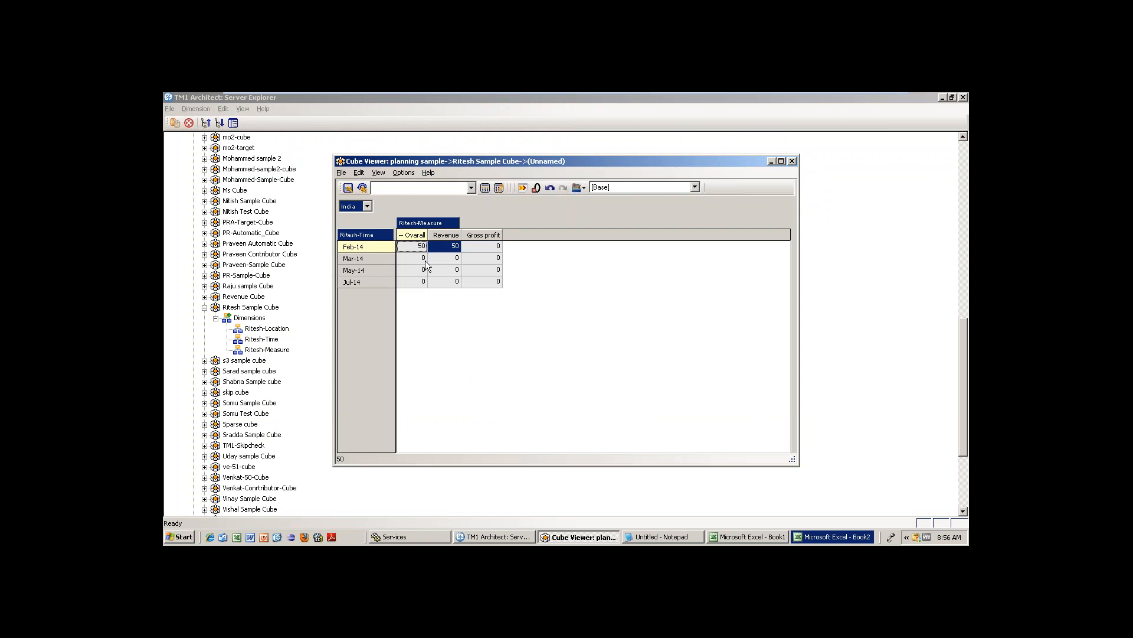
left_click(341, 172)
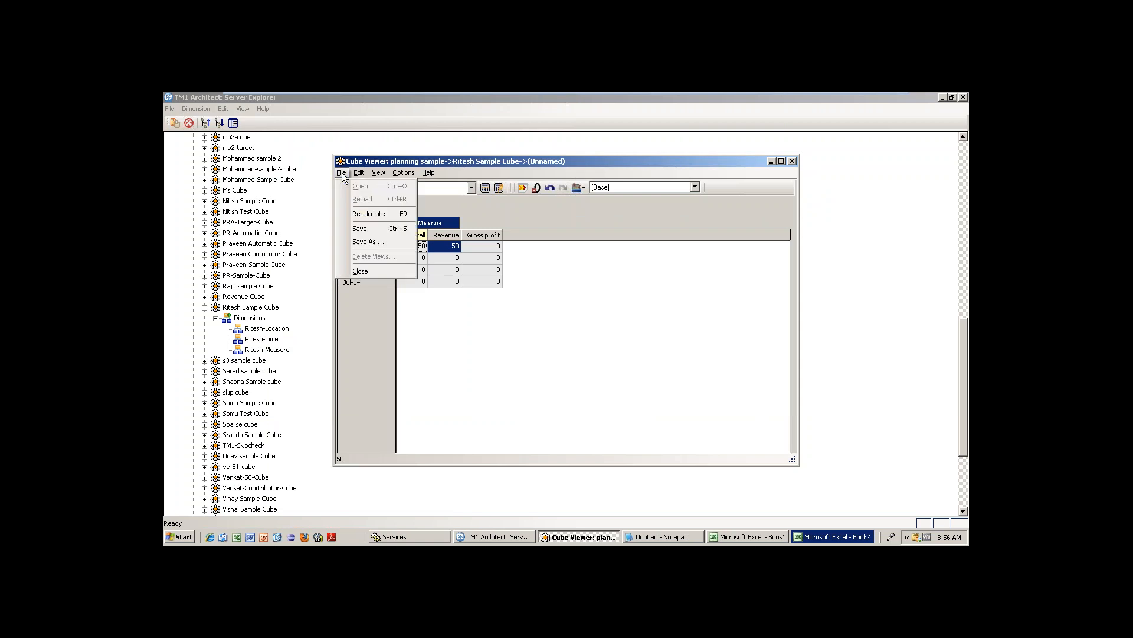
Save the current view under the name 'India-High Priority Month'.
left_click(370, 243)
type("Indi")
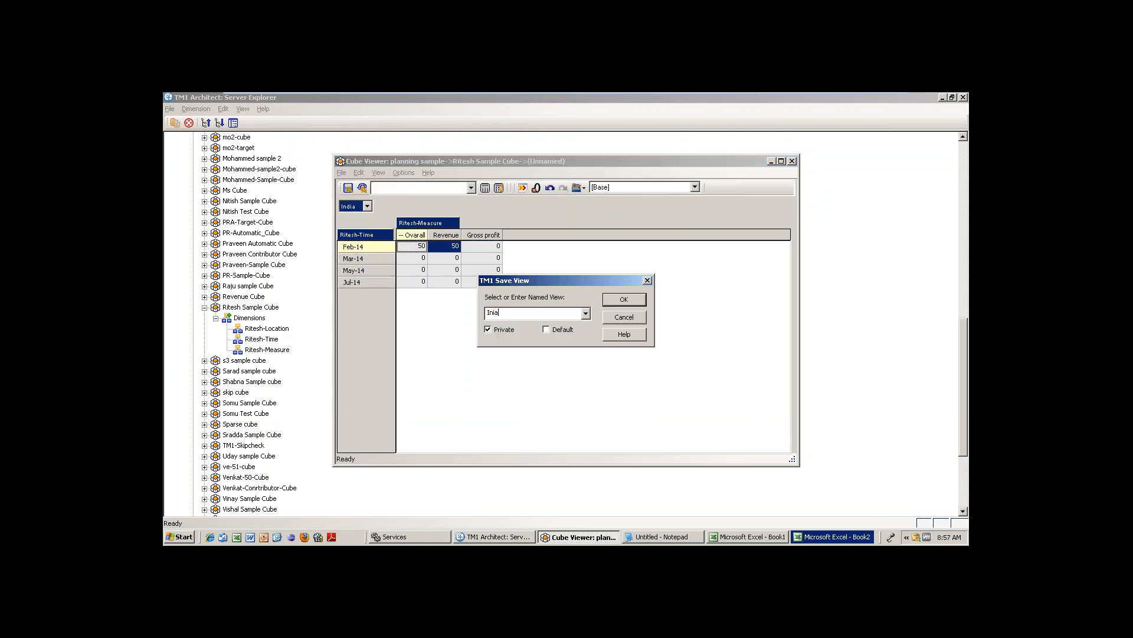
type("a")
type("-High Priority Month")
left_click(624, 299)
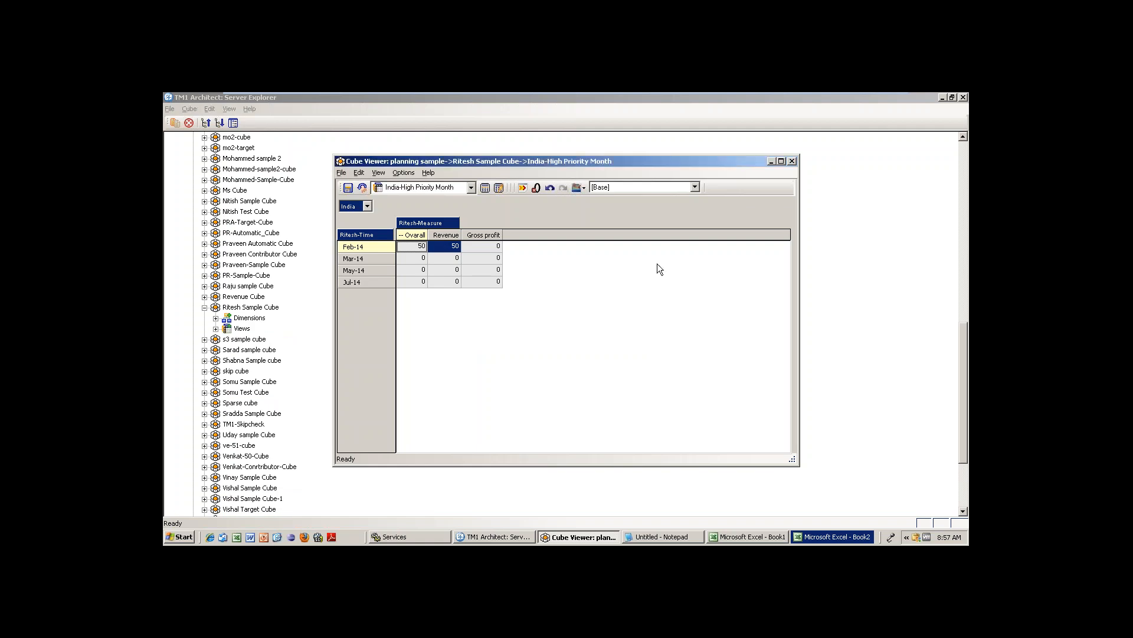
Reopen Ritesh Sample Cube, expand 2014, and load the India-High Priority Month view.
left_click(792, 160)
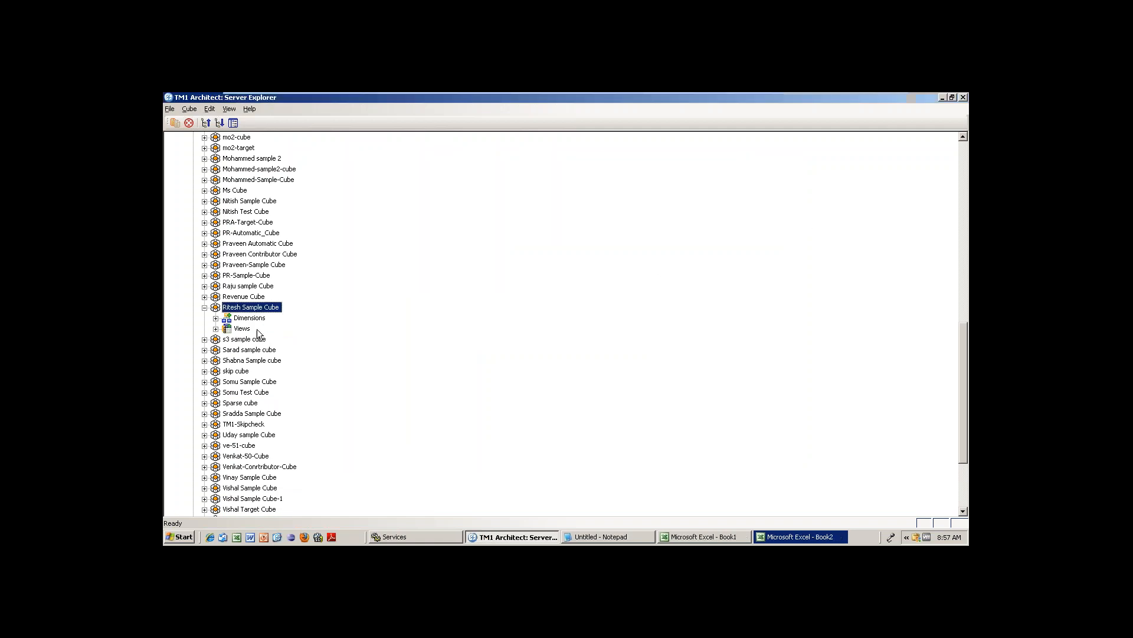
left_click(216, 329)
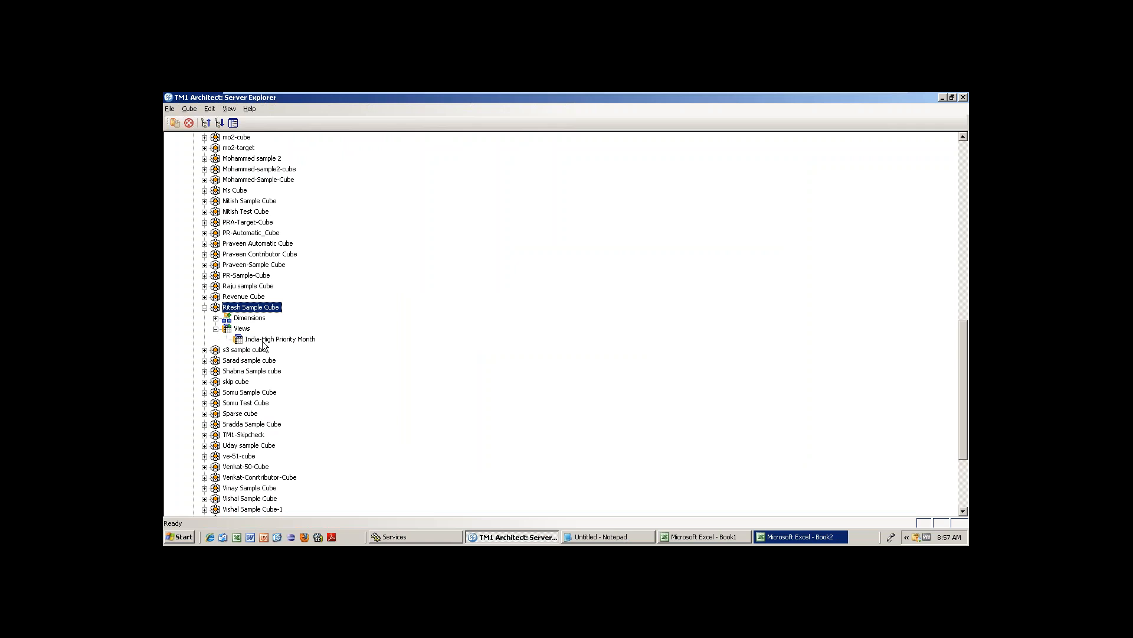
double_click(254, 308)
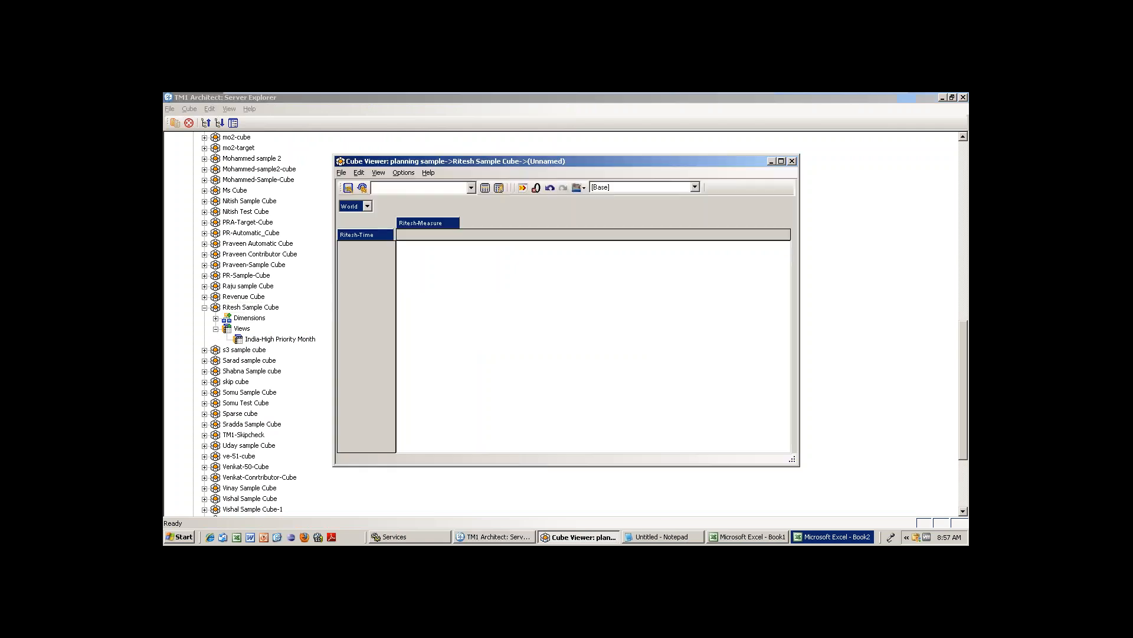
left_click(484, 187)
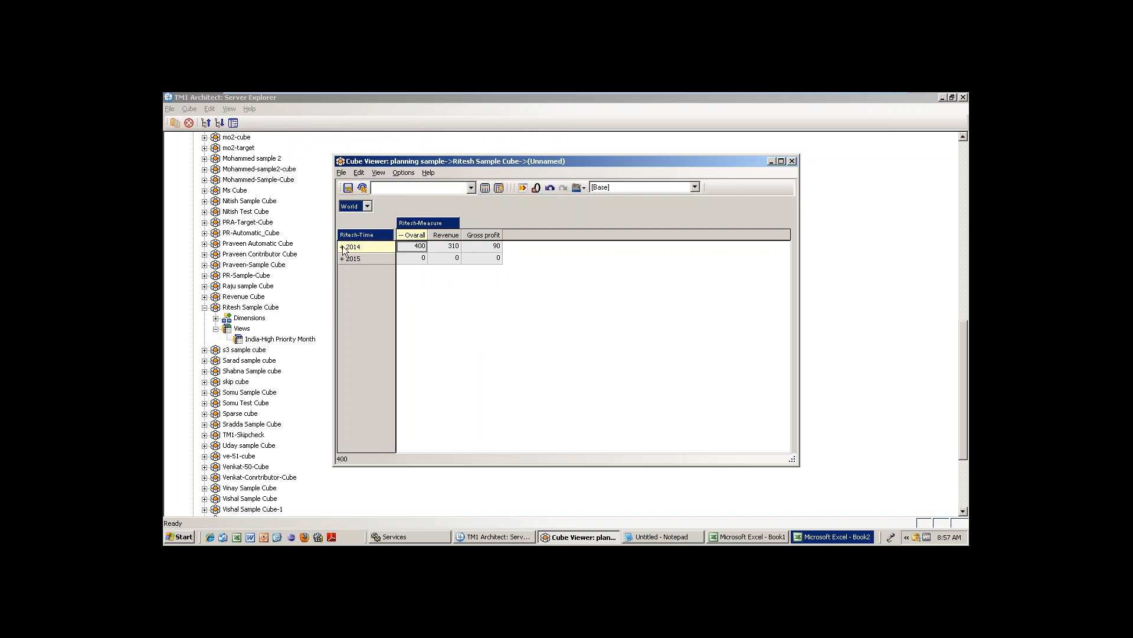
left_click(343, 247)
left_click(471, 187)
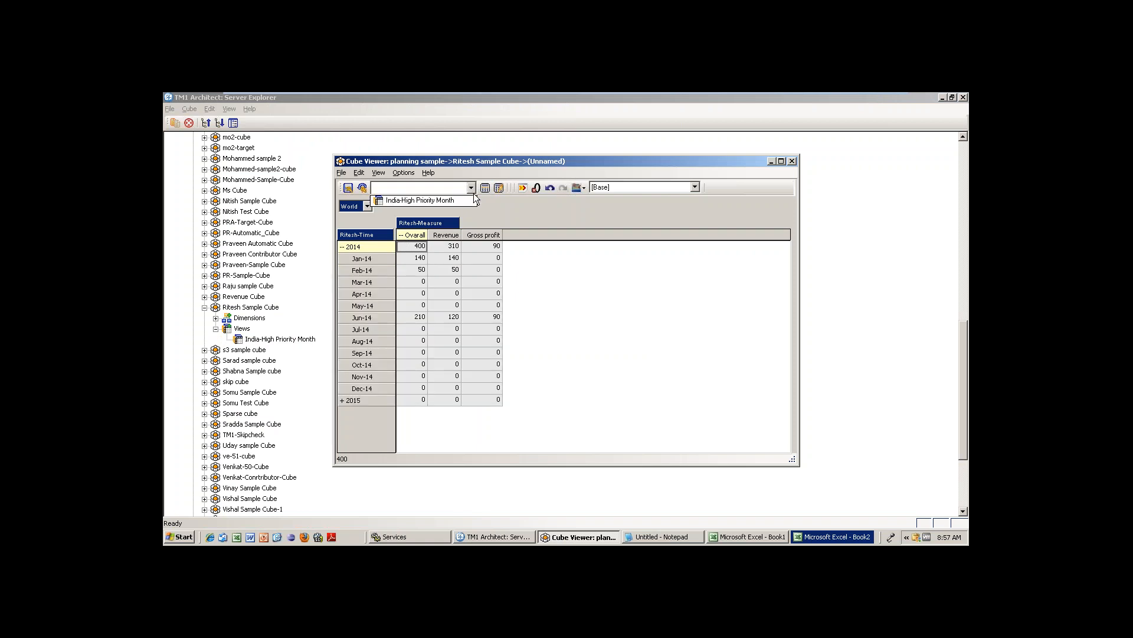
left_click(434, 201)
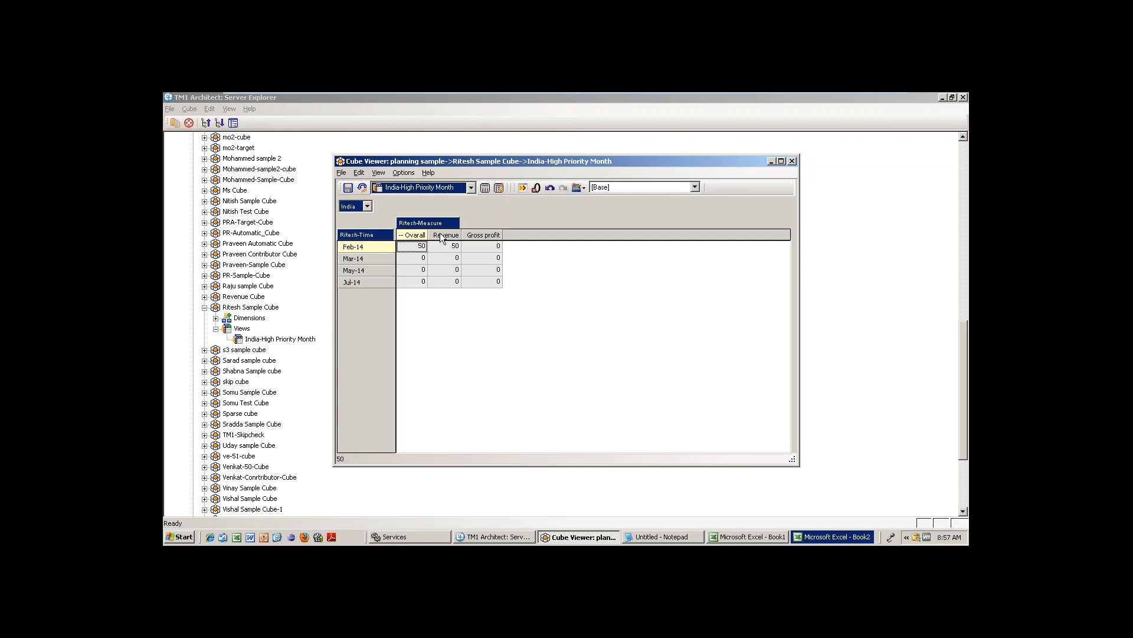
Open the Ritesh-Time subset editor and list all 2014 and 2015 months.
double_click(355, 235)
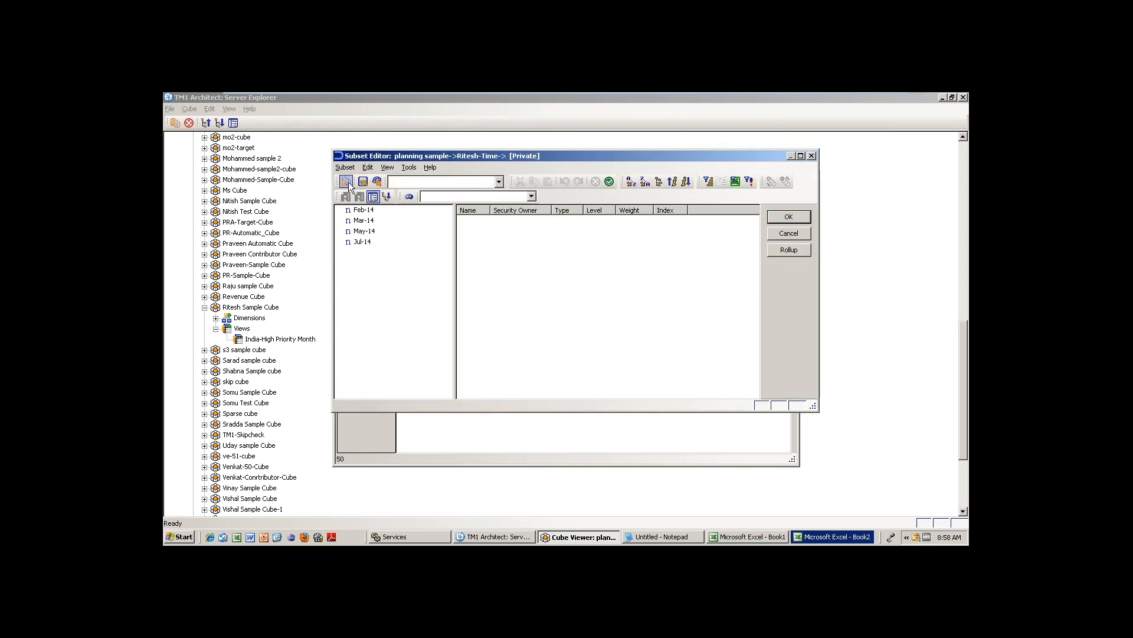
left_click(347, 183)
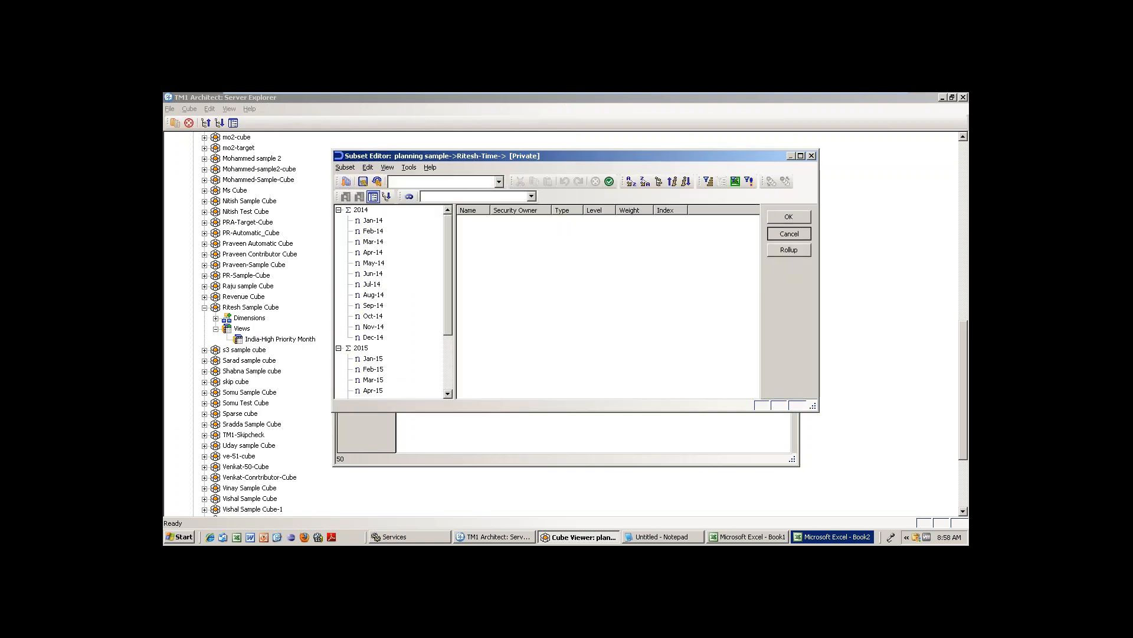
left_click(789, 233)
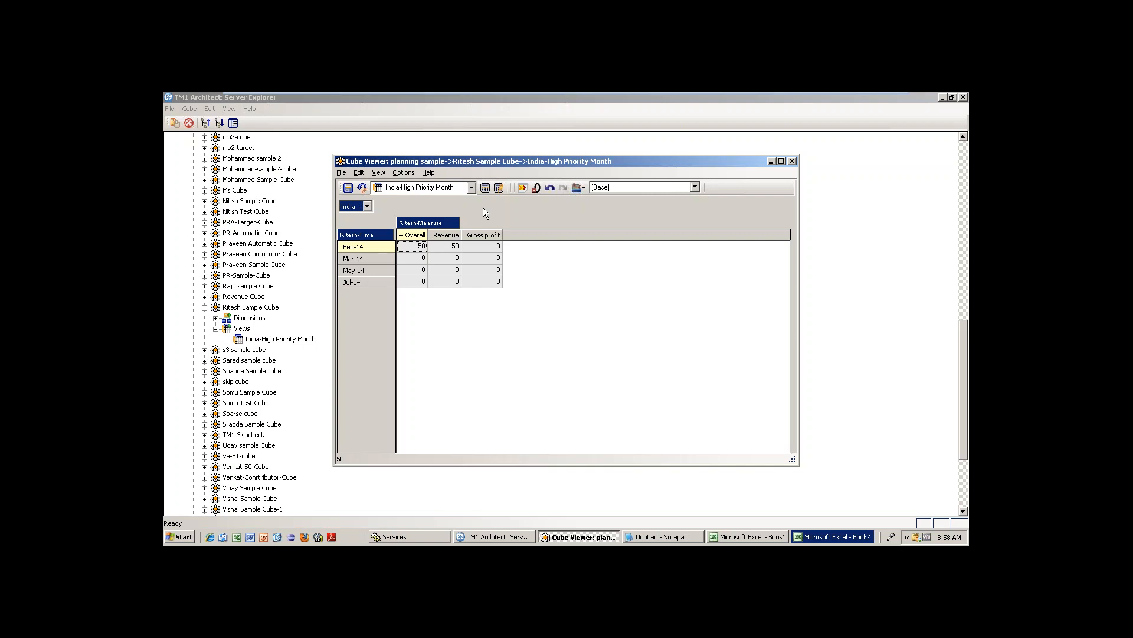
double_click(367, 235)
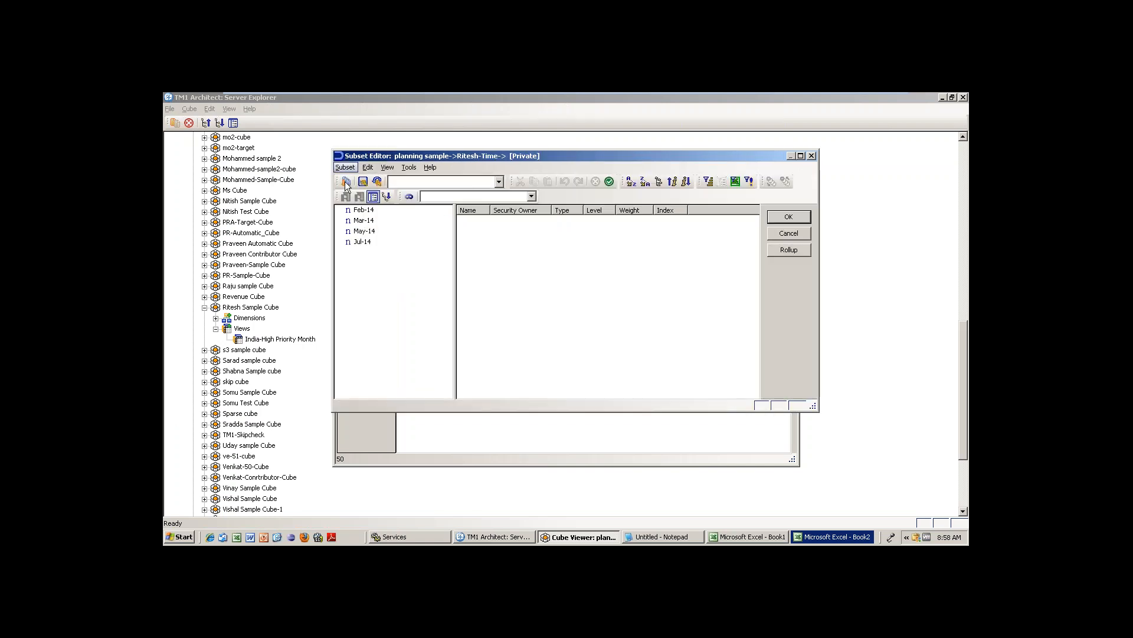
left_click(347, 183)
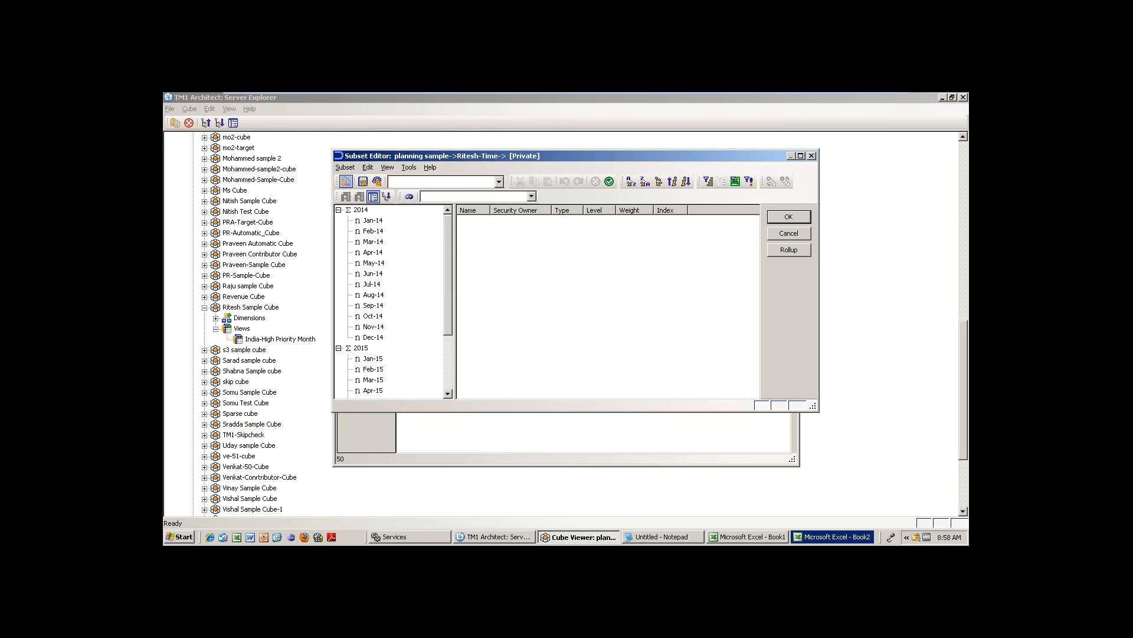
Keep only Jan-14, Jul-14, Feb-15 and Apr-15 in the Ritesh-Time subset.
left_click(374, 220)
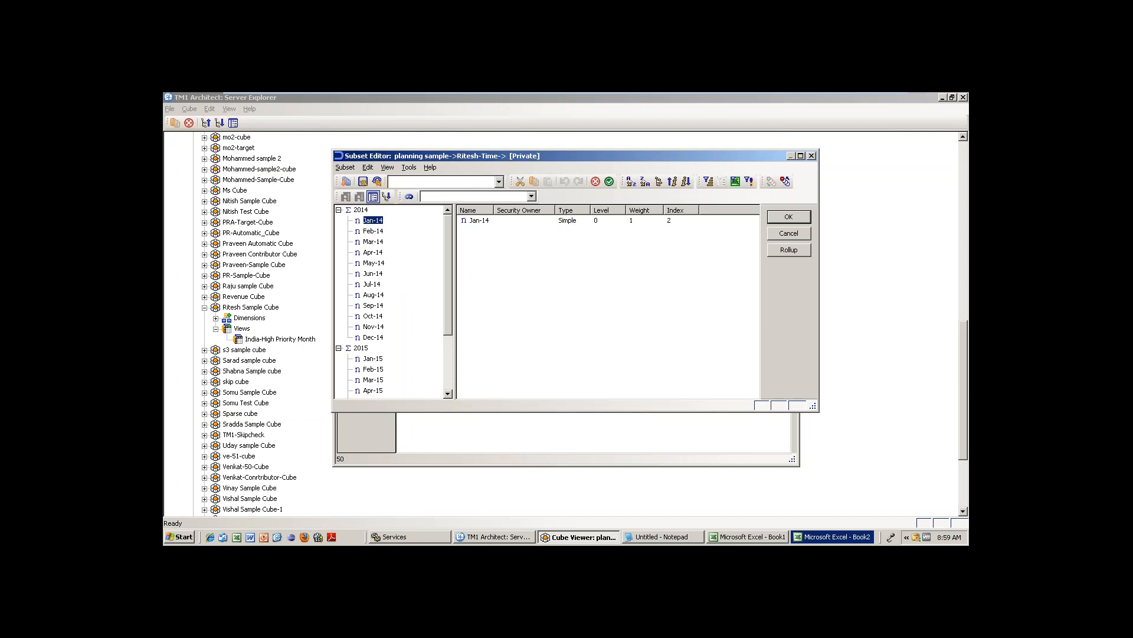
left_click(372, 284, "ctrl")
left_click(373, 369, "ctrl")
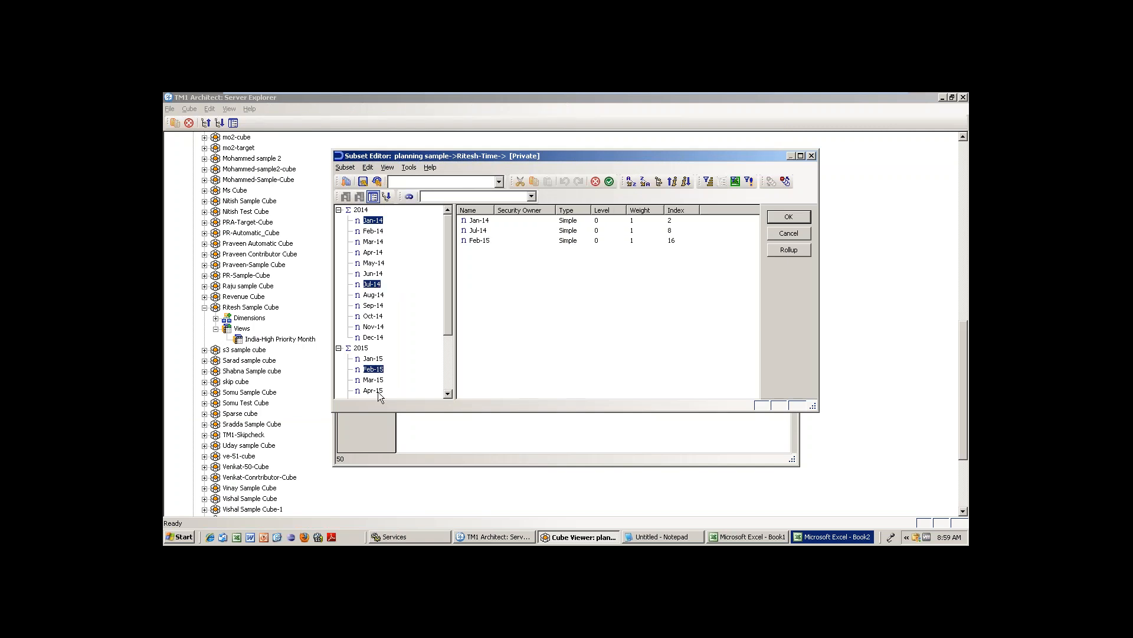
left_click(373, 391, "ctrl")
left_click(609, 182)
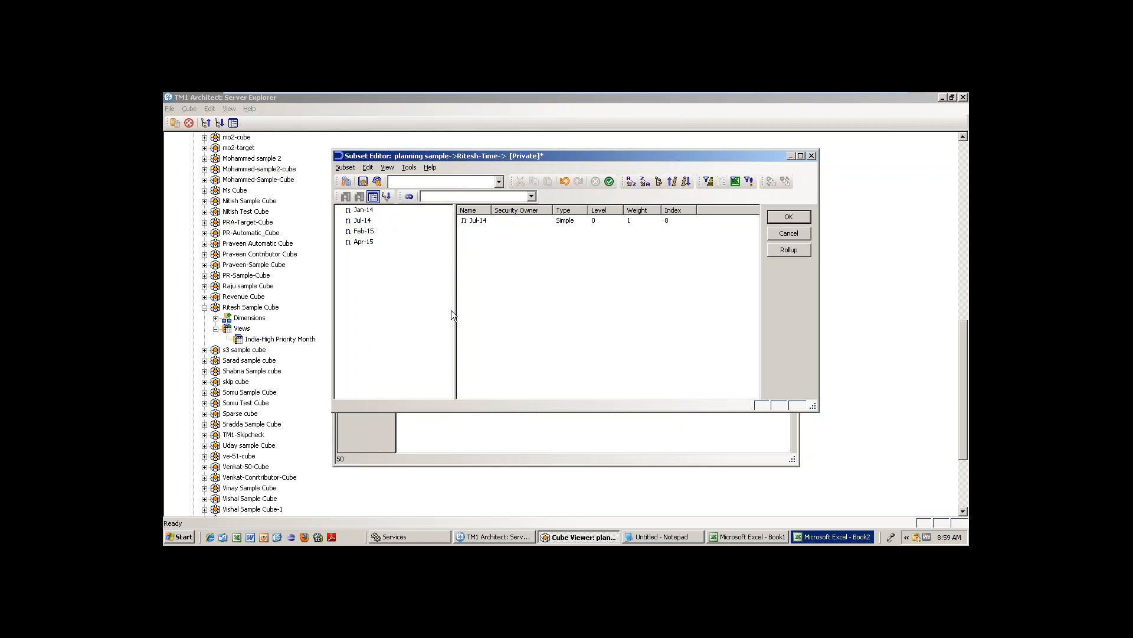
Save these months as public subset 'Low Priority Month' and apply it to the rows.
left_click(345, 168)
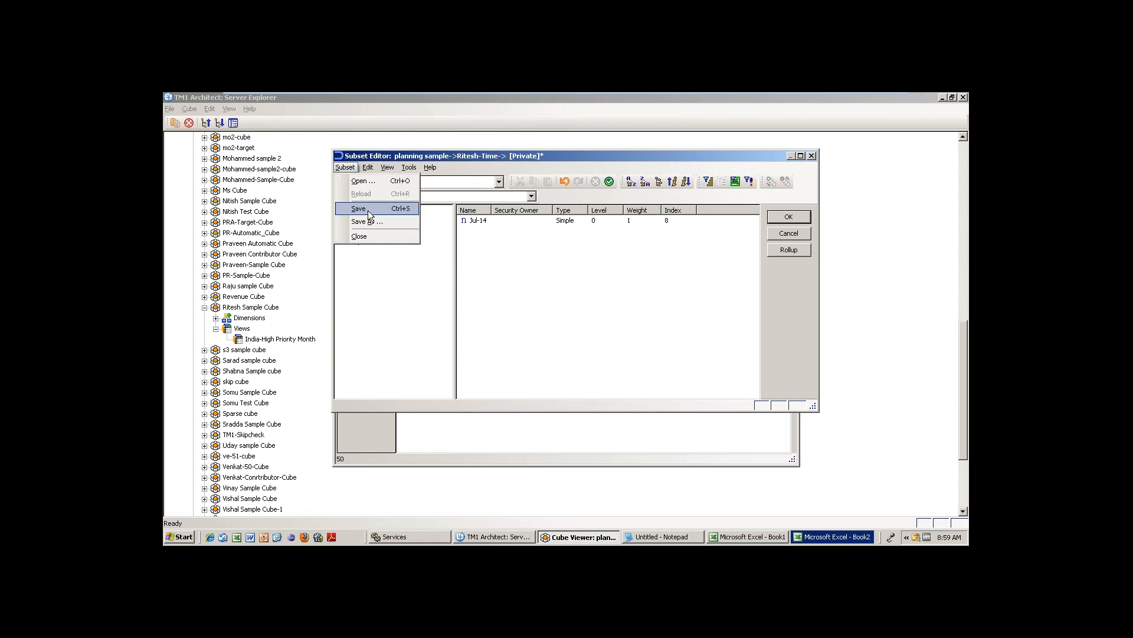
left_click(372, 220)
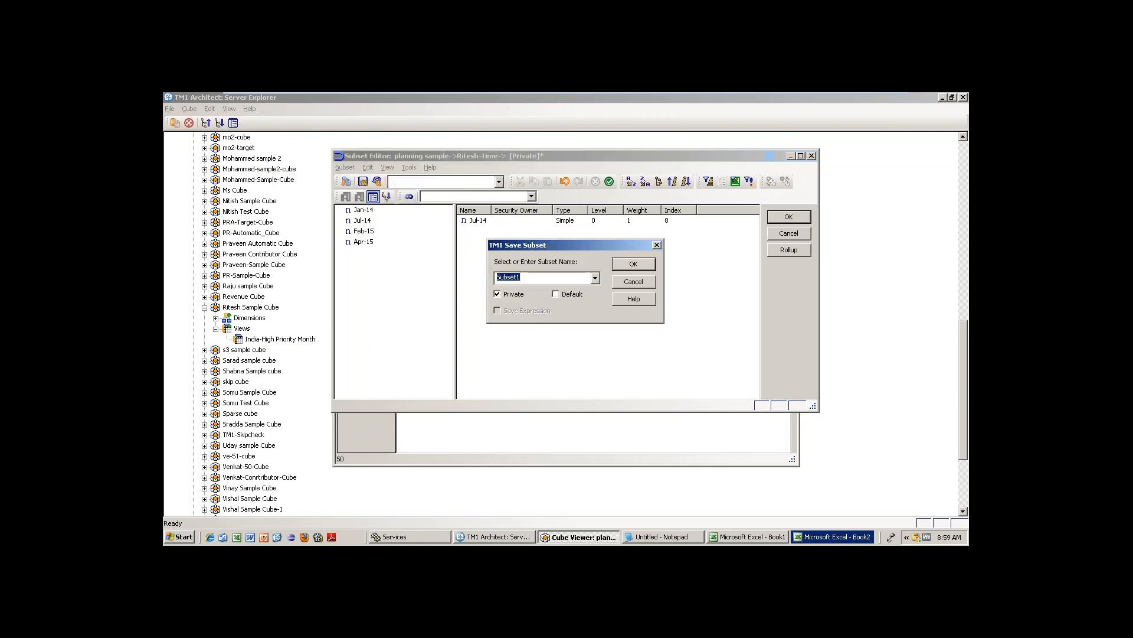
left_click(499, 292)
double_click(506, 276)
type("Lo")
key("BackSpace")
type("w Priority Month")
left_click(629, 263)
key("Return")
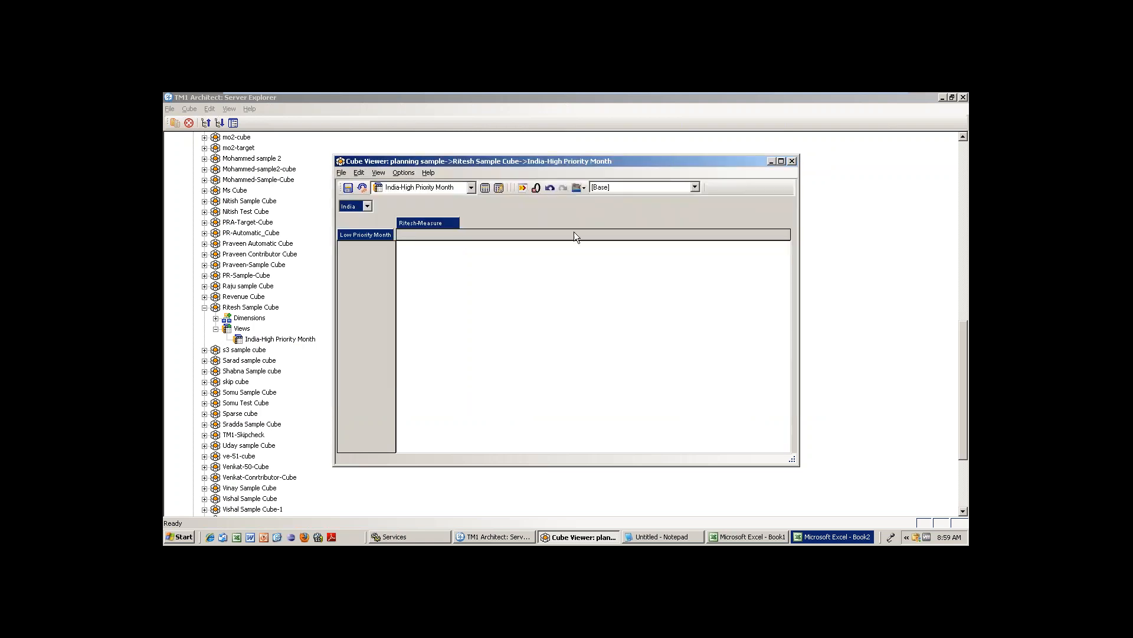
Recalculate and reset the row subset to list every Ritesh-Time month.
left_click(484, 187)
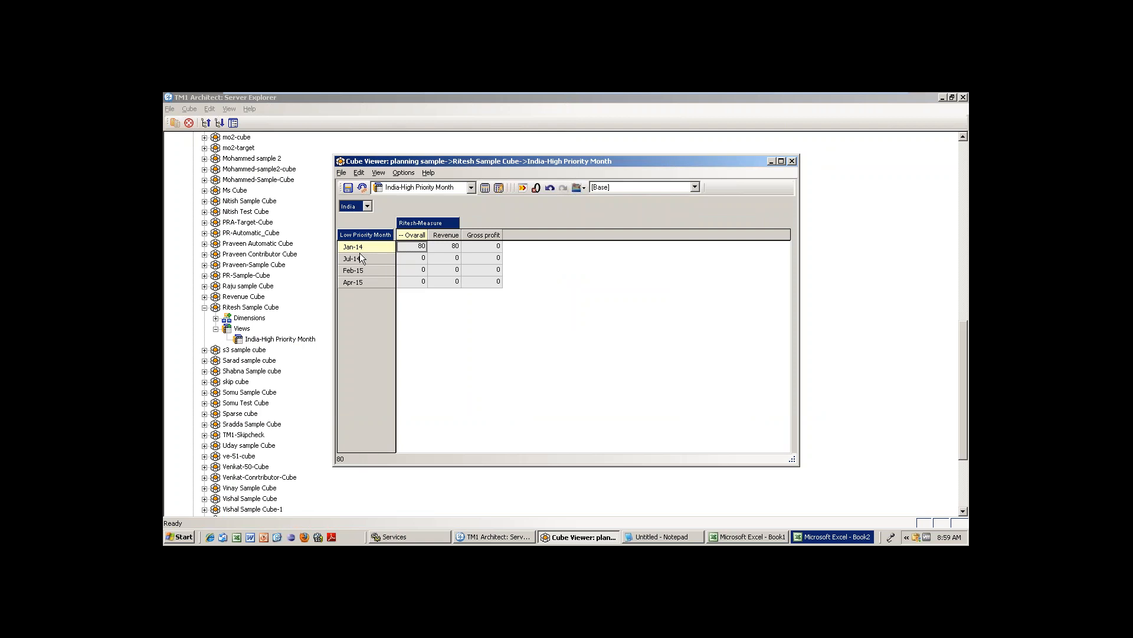
left_click(342, 173)
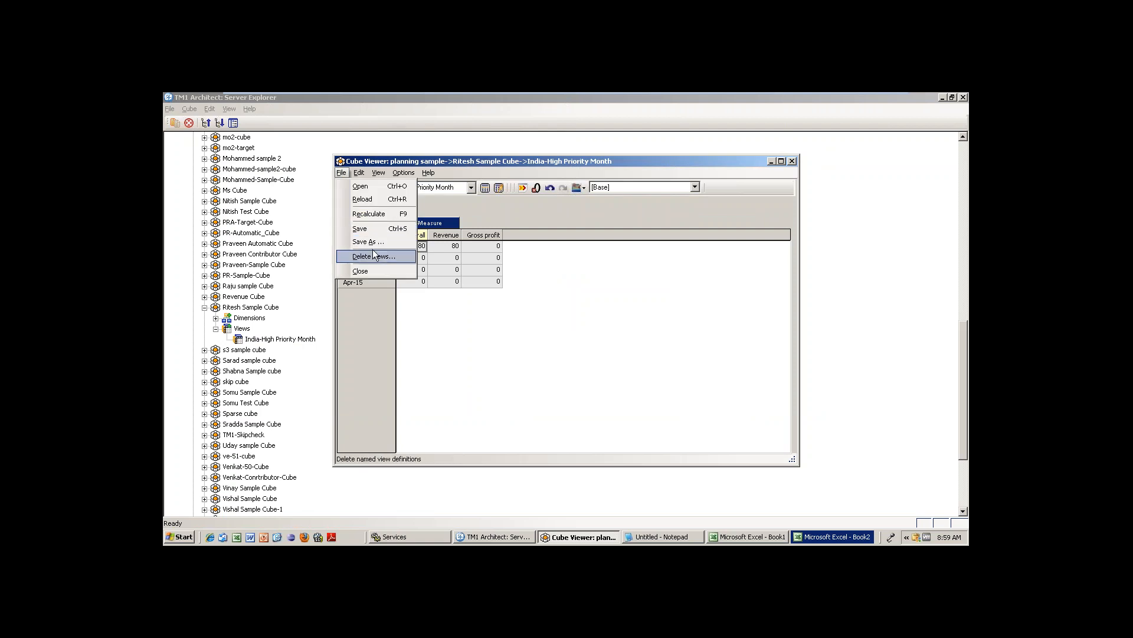
left_click(434, 321)
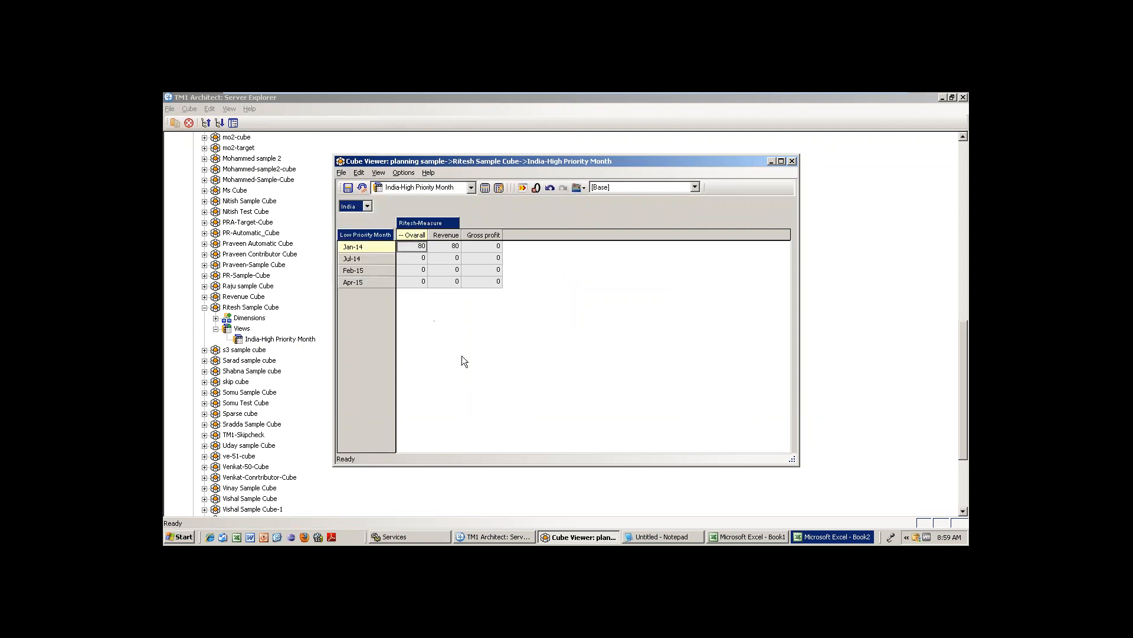
double_click(365, 235)
left_click(347, 182)
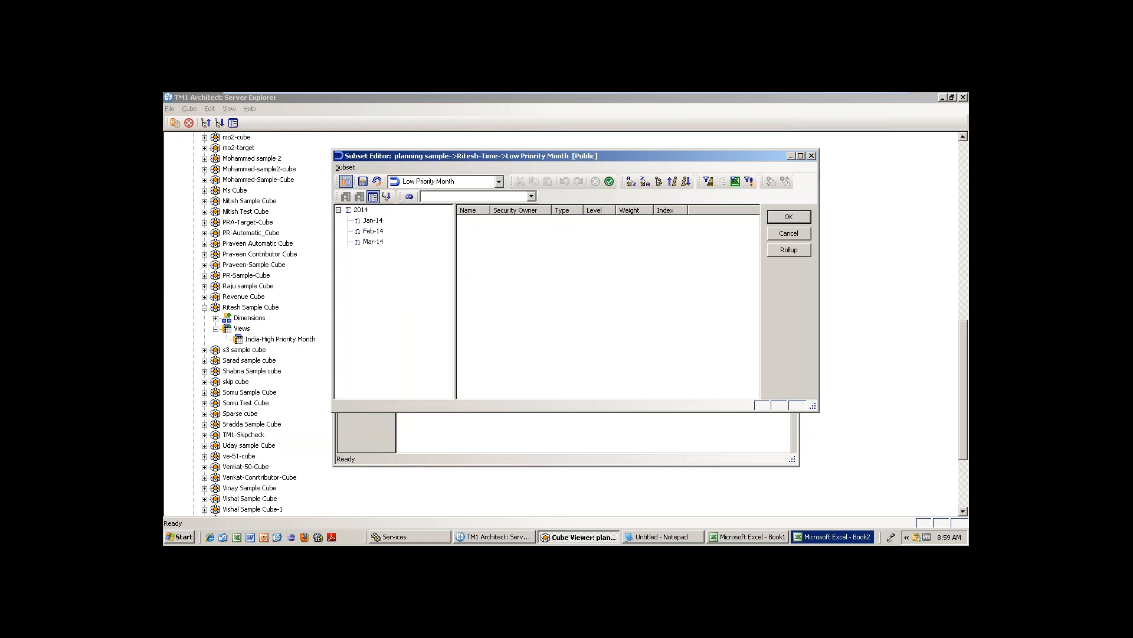
left_click(789, 217)
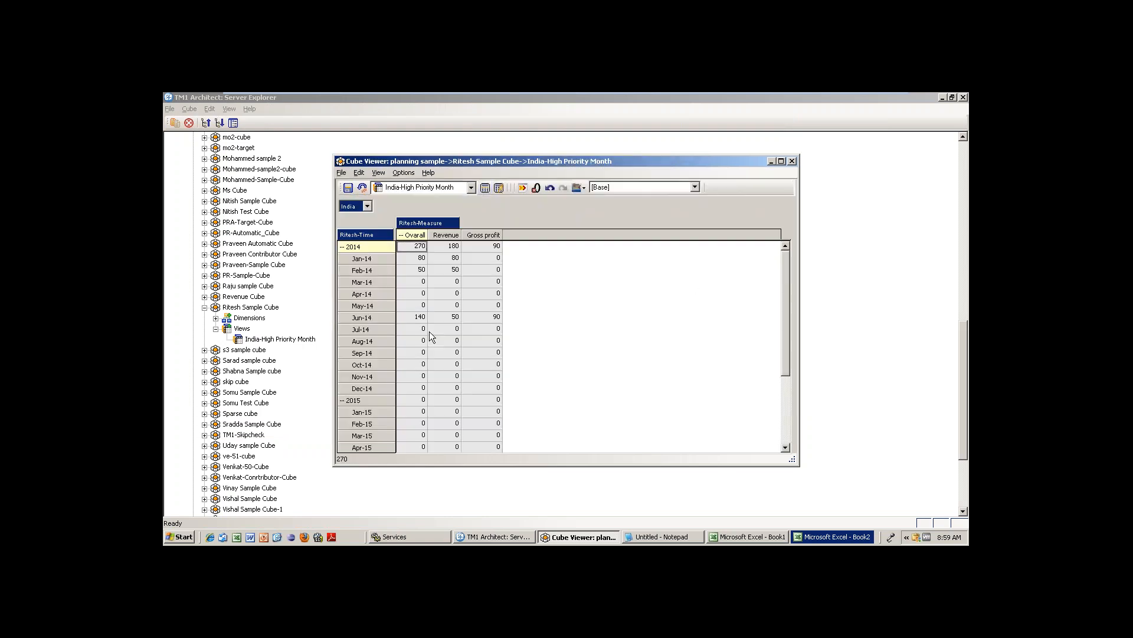
Load the saved Low Priority Month subset onto the rows and recalculate.
double_click(363, 236)
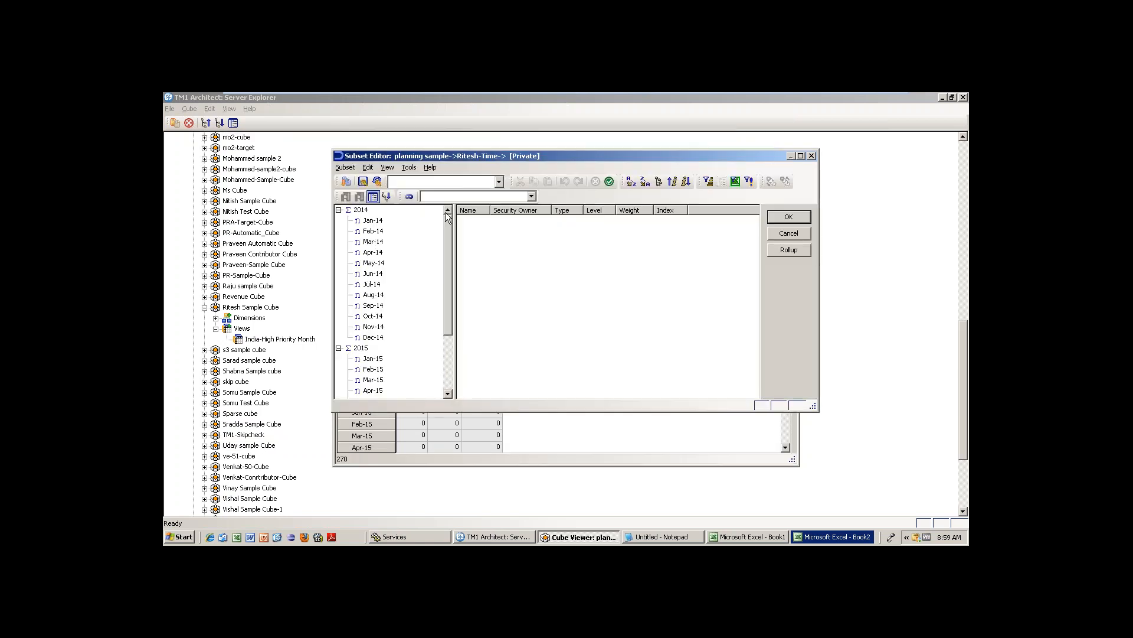
left_click(499, 182)
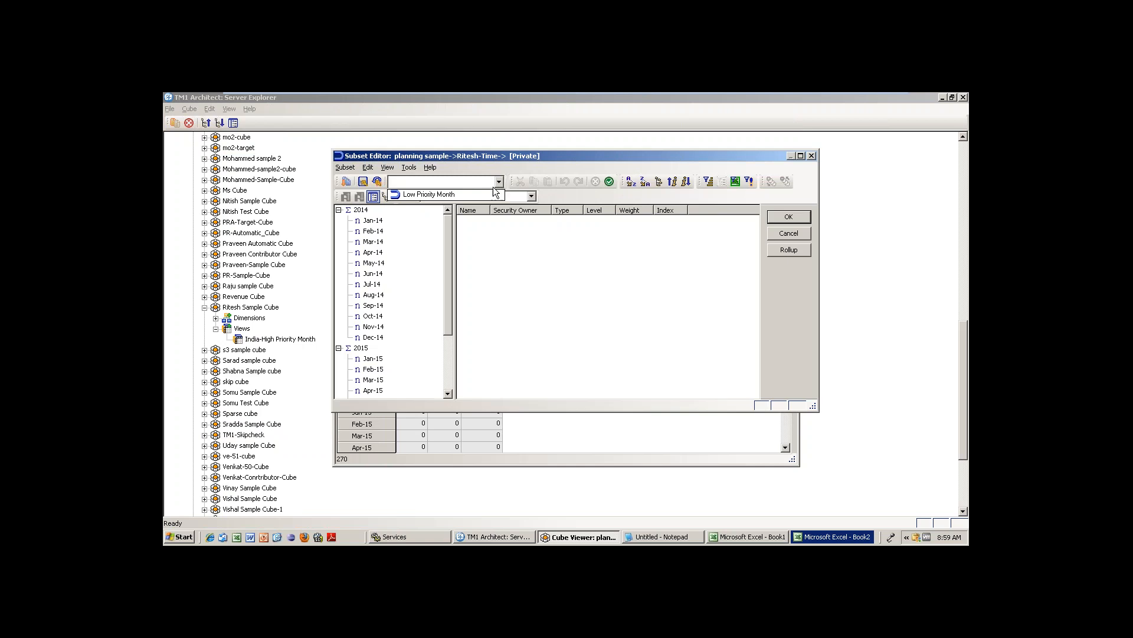
left_click(446, 195)
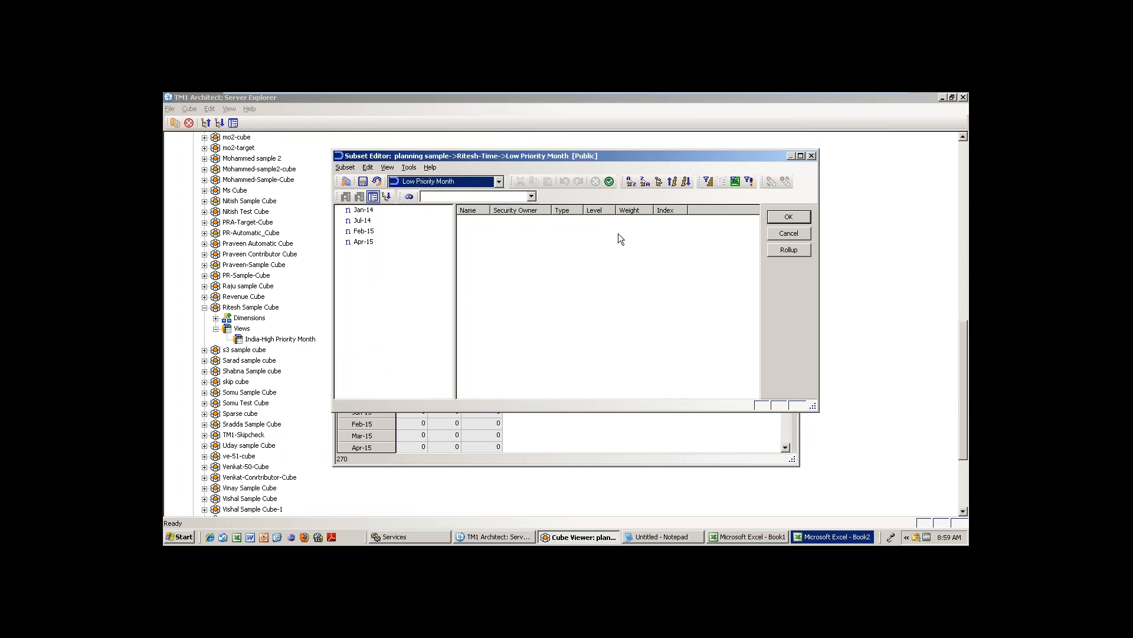
left_click(786, 218)
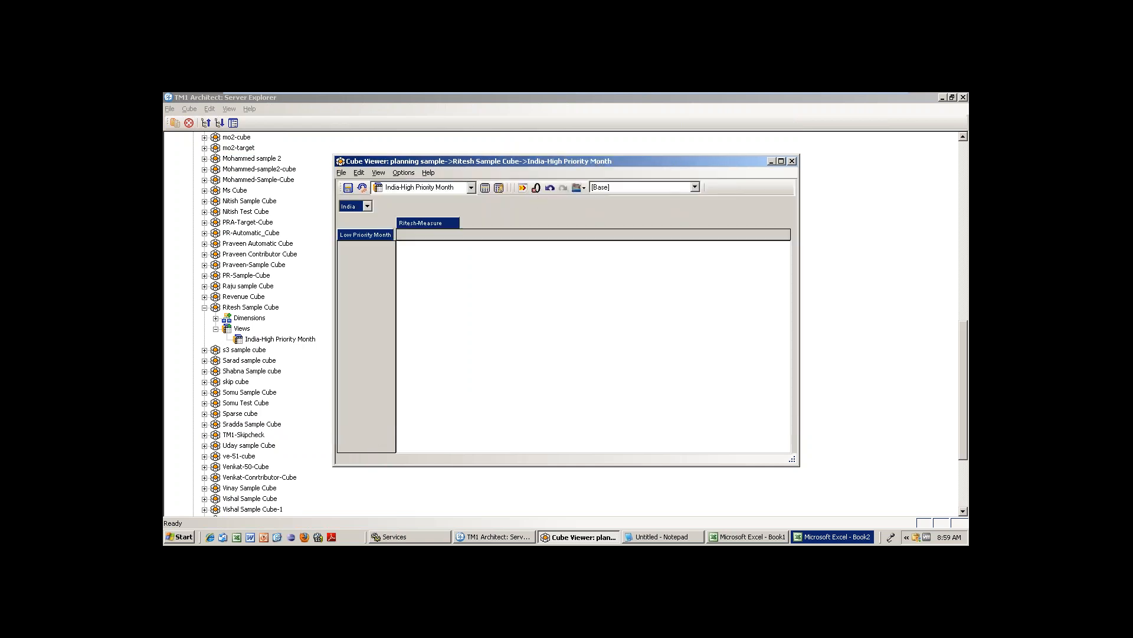
left_click(484, 187)
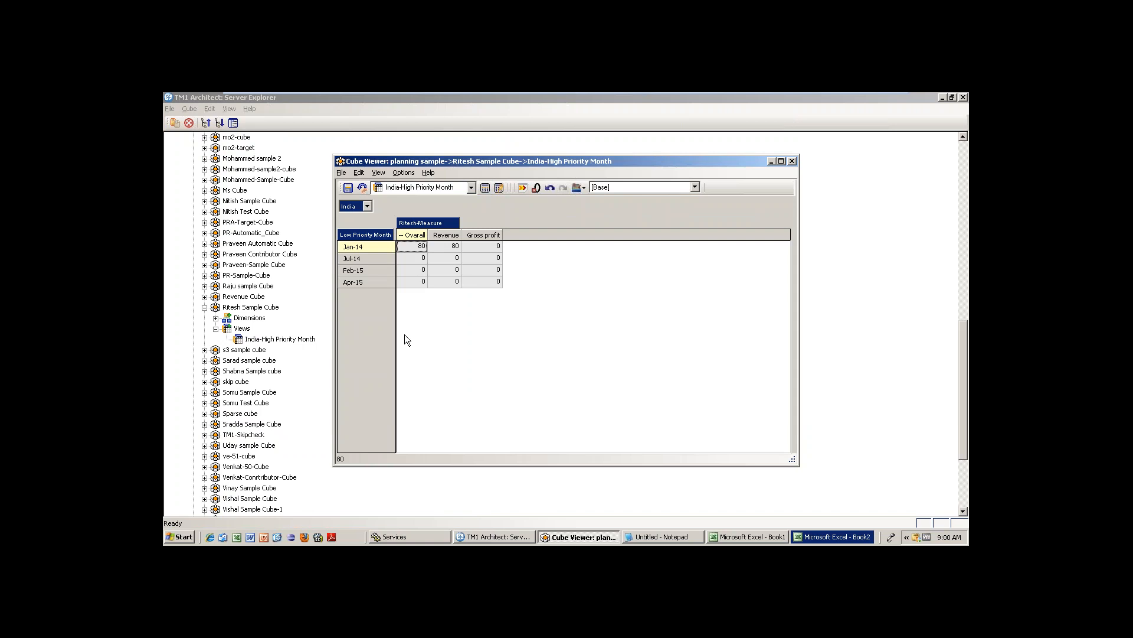
Keep only Mar-15, Jul-15 and Oct-15 in the row subset.
double_click(360, 235)
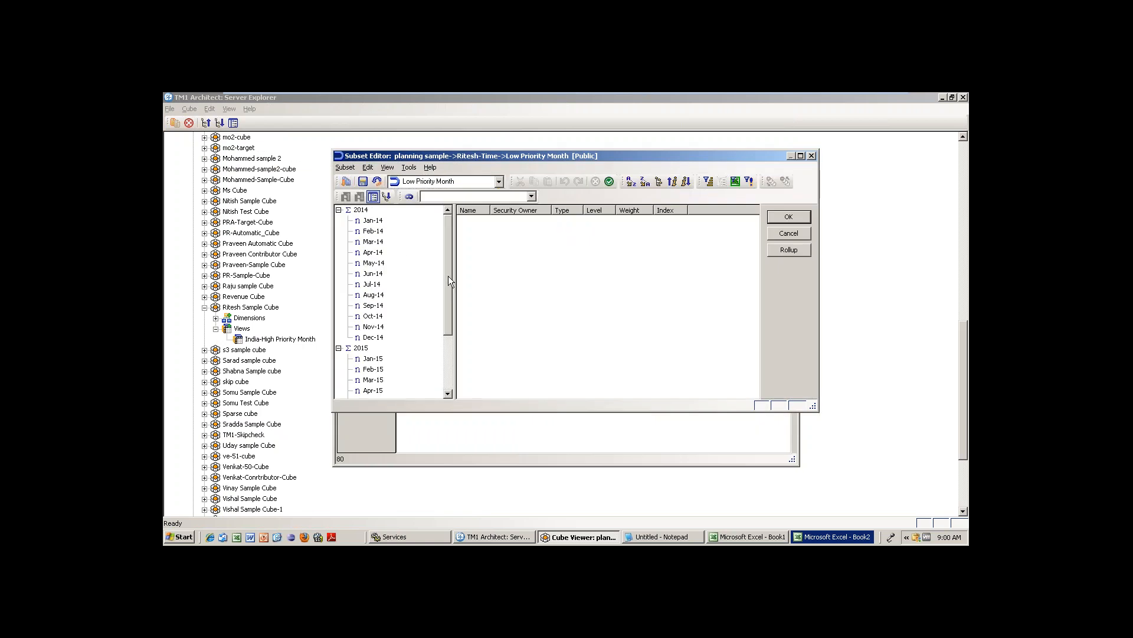
scroll(448, 301, "down", 3)
left_click(373, 294)
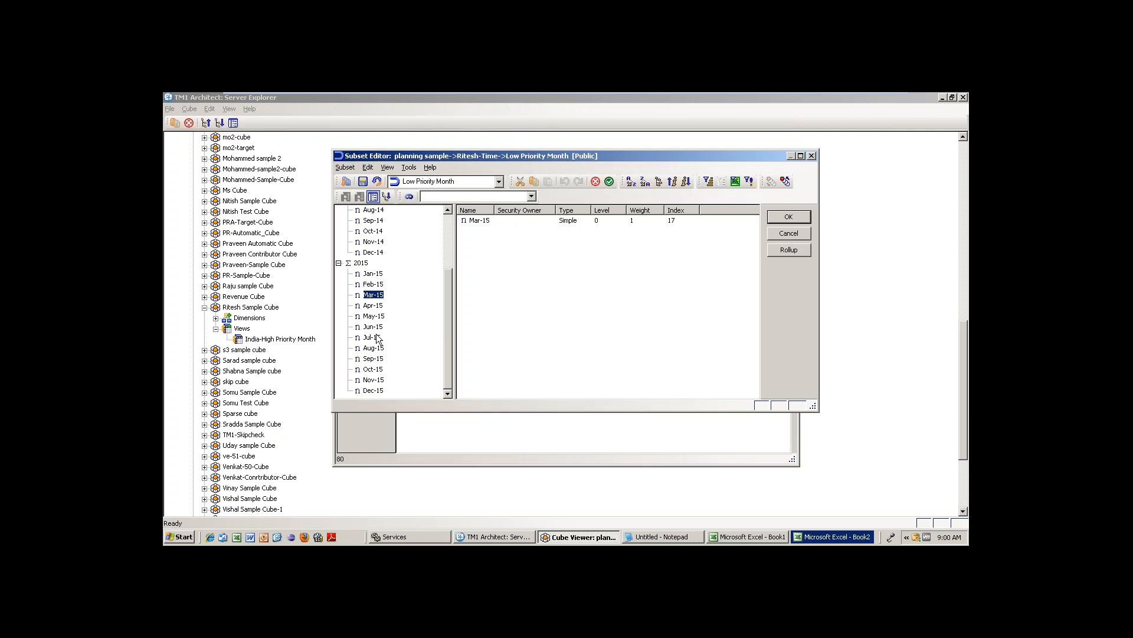
left_click(372, 337, "ctrl")
left_click(373, 369, "ctrl")
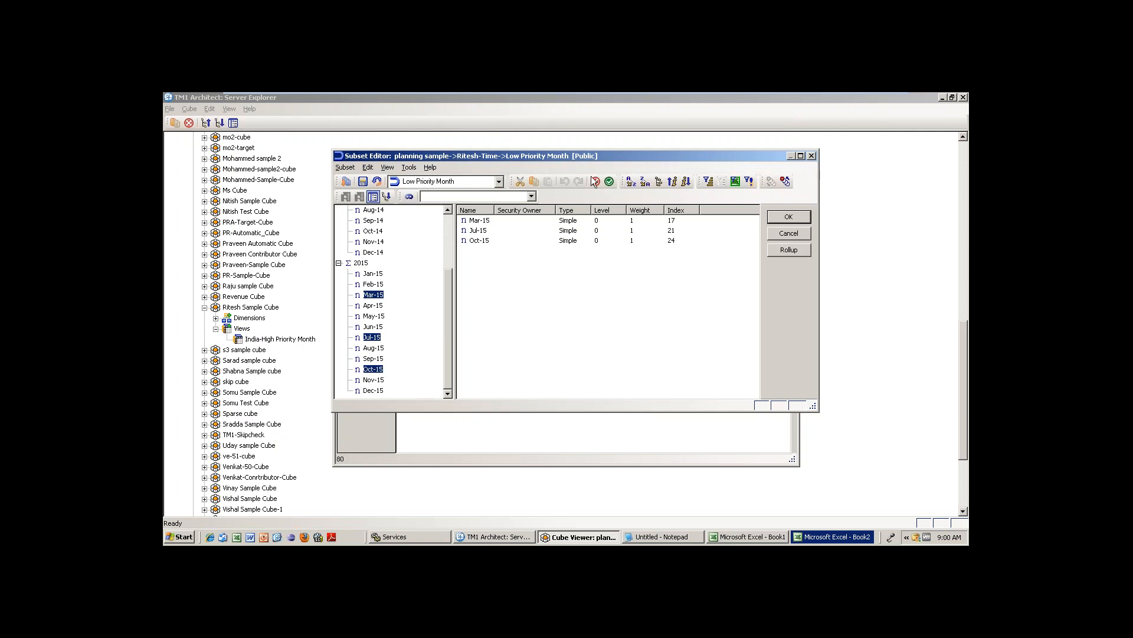
left_click(609, 182)
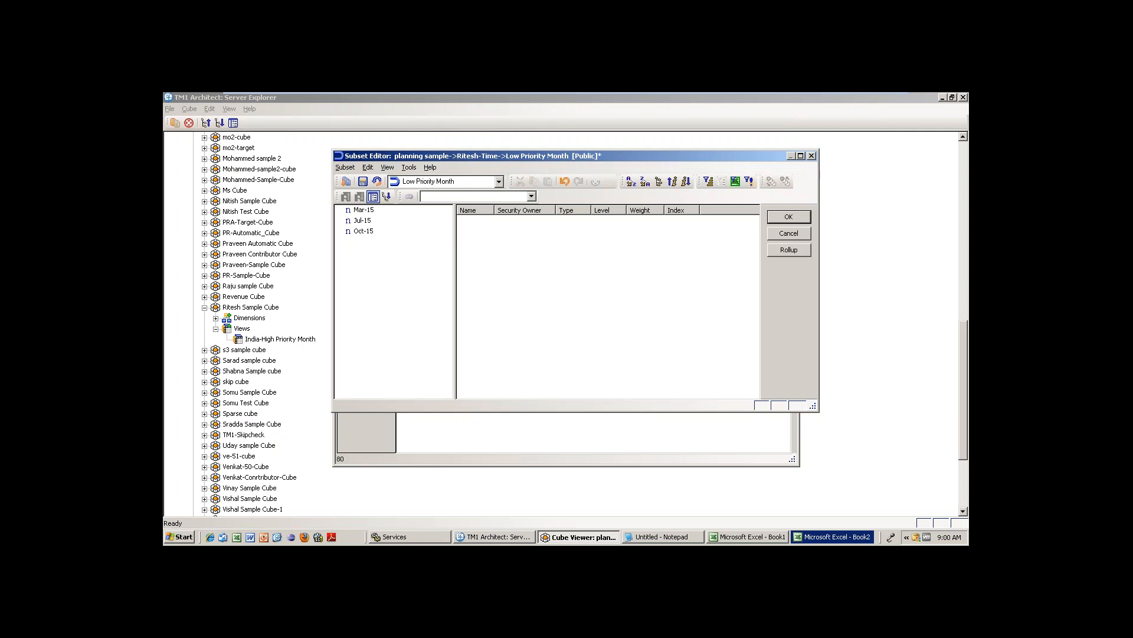
Save the trimmed subset as public 'Critical Months'.
left_click(345, 167)
left_click(363, 223)
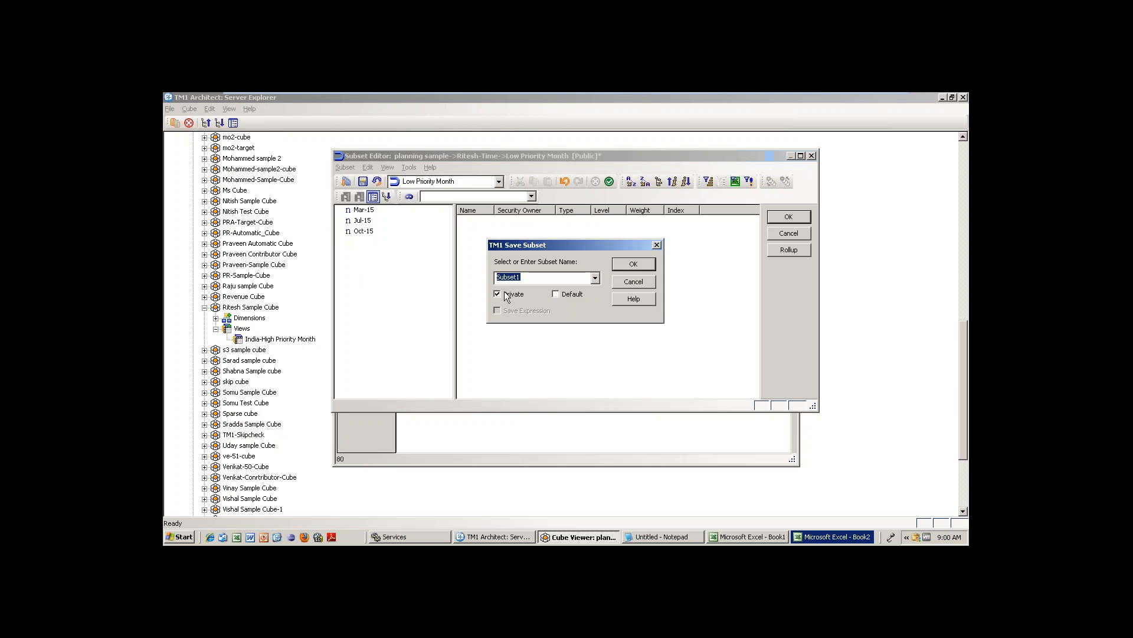
type("Critical  Months")
left_click(497, 294)
key("Return")
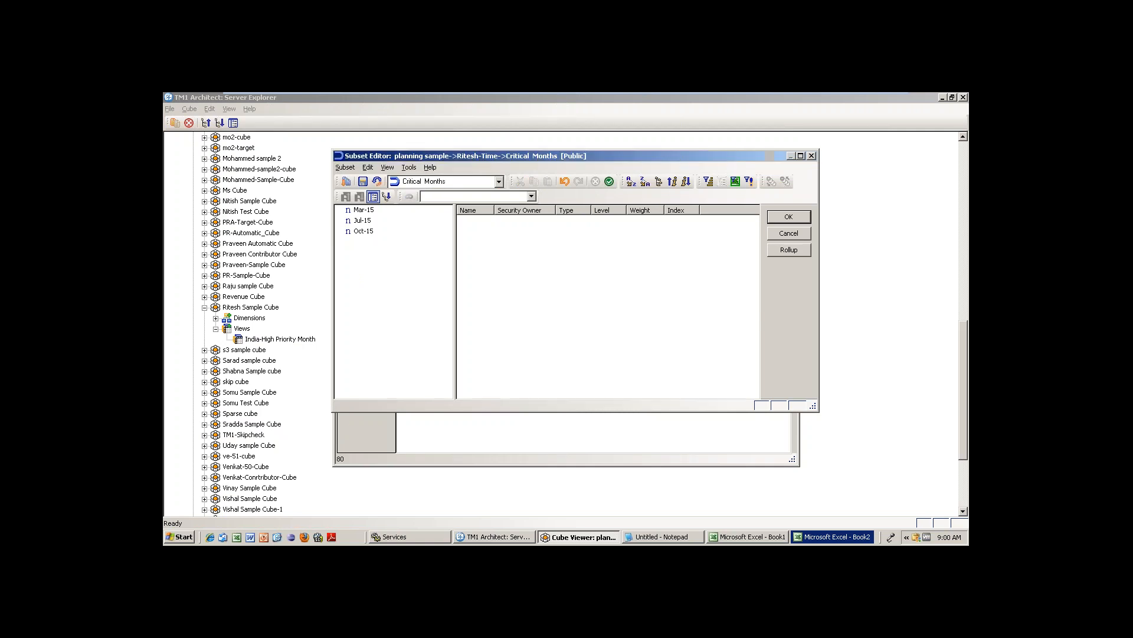
left_click(788, 219)
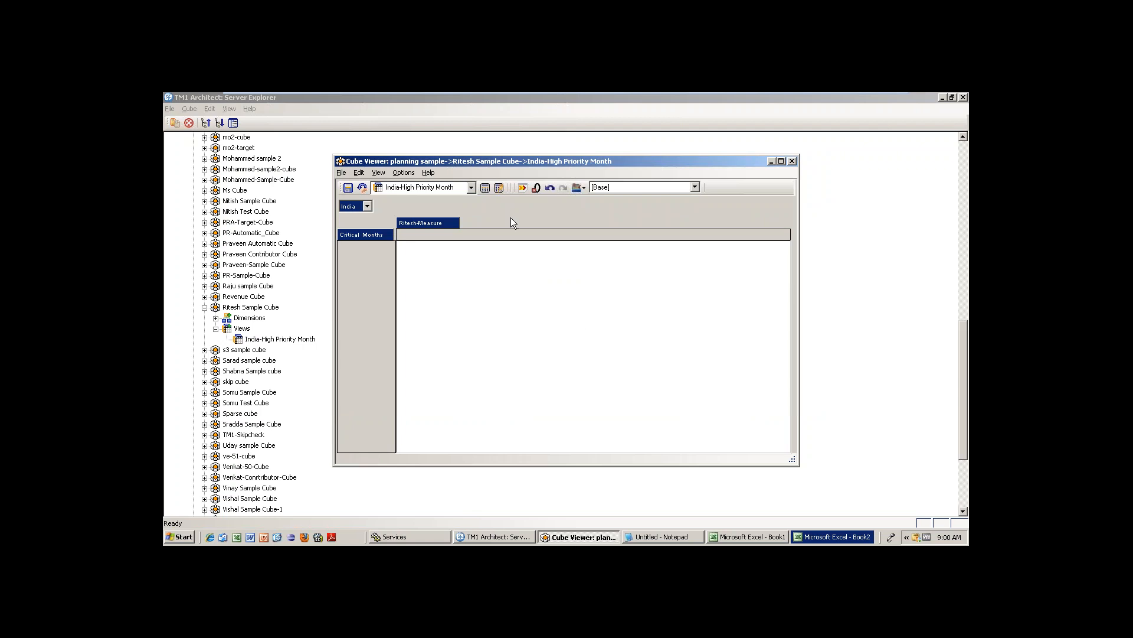
left_click(483, 188)
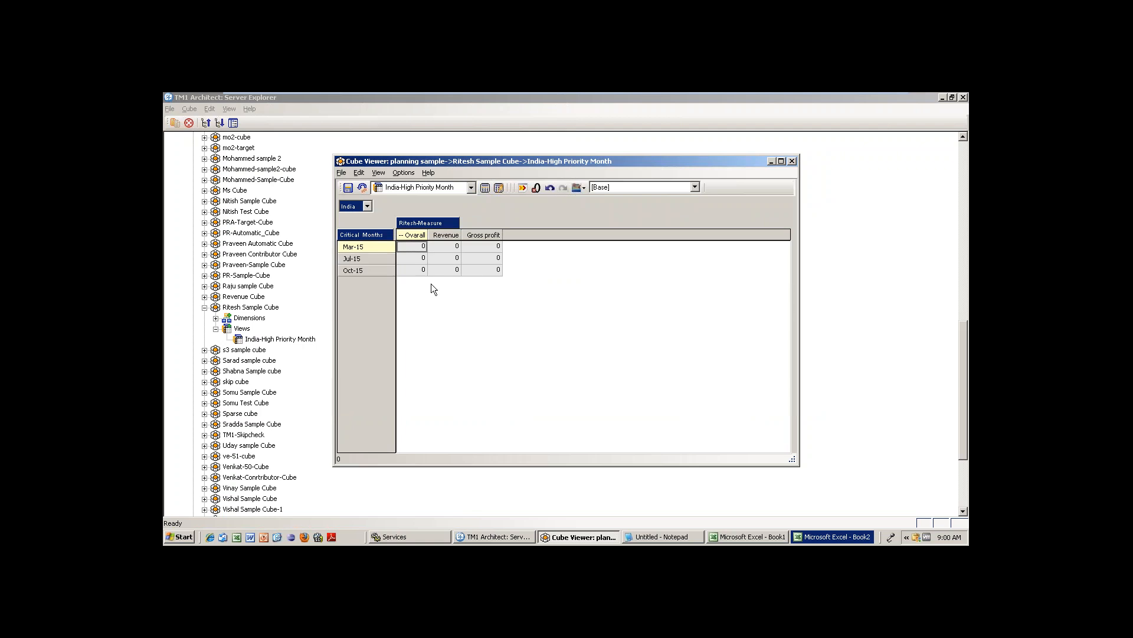
double_click(370, 236)
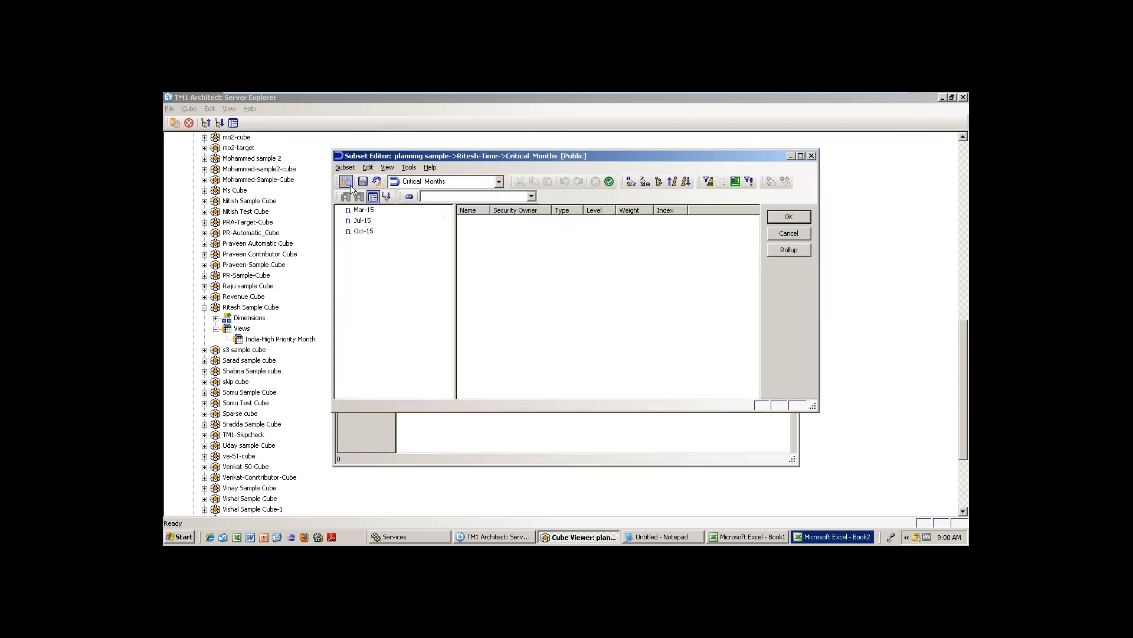
left_click(348, 182)
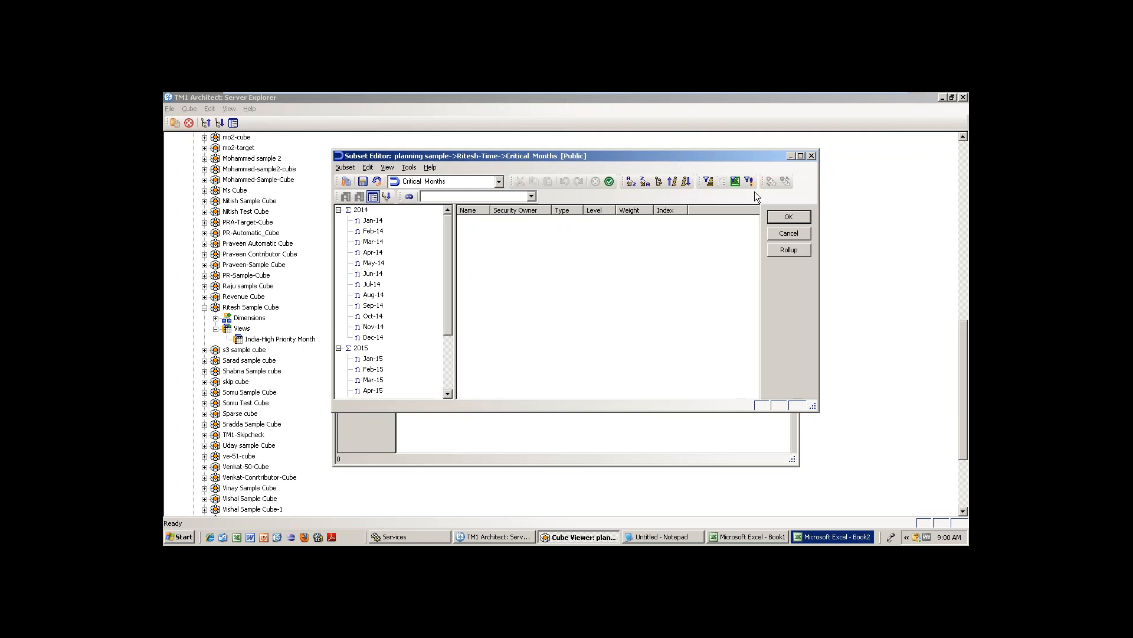
left_click(789, 217)
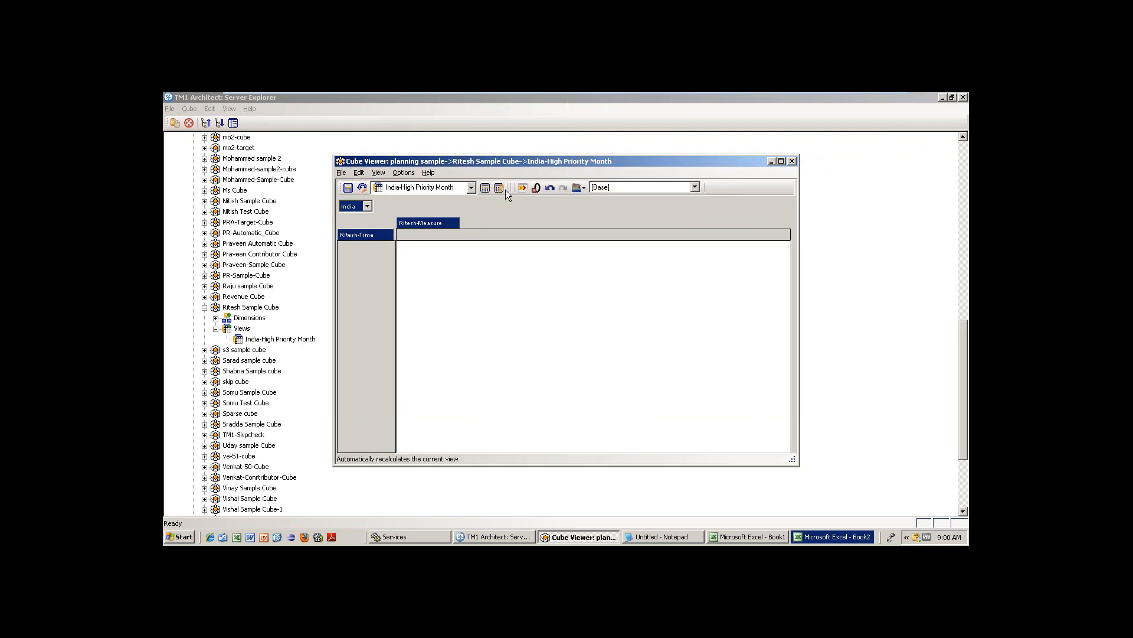
left_click(499, 190)
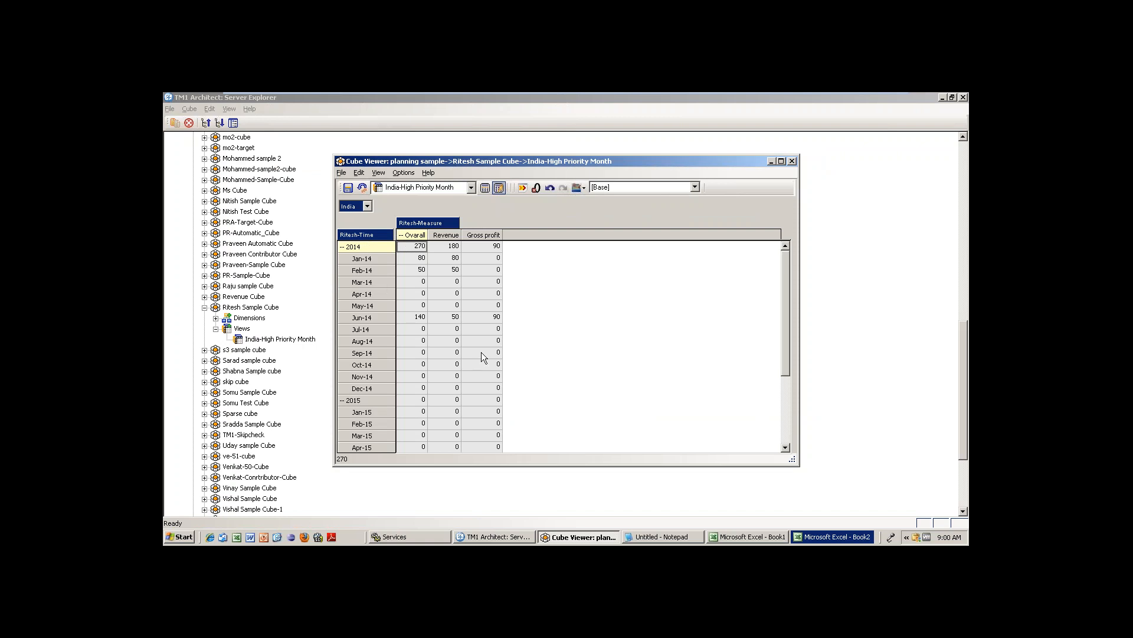
double_click(365, 235)
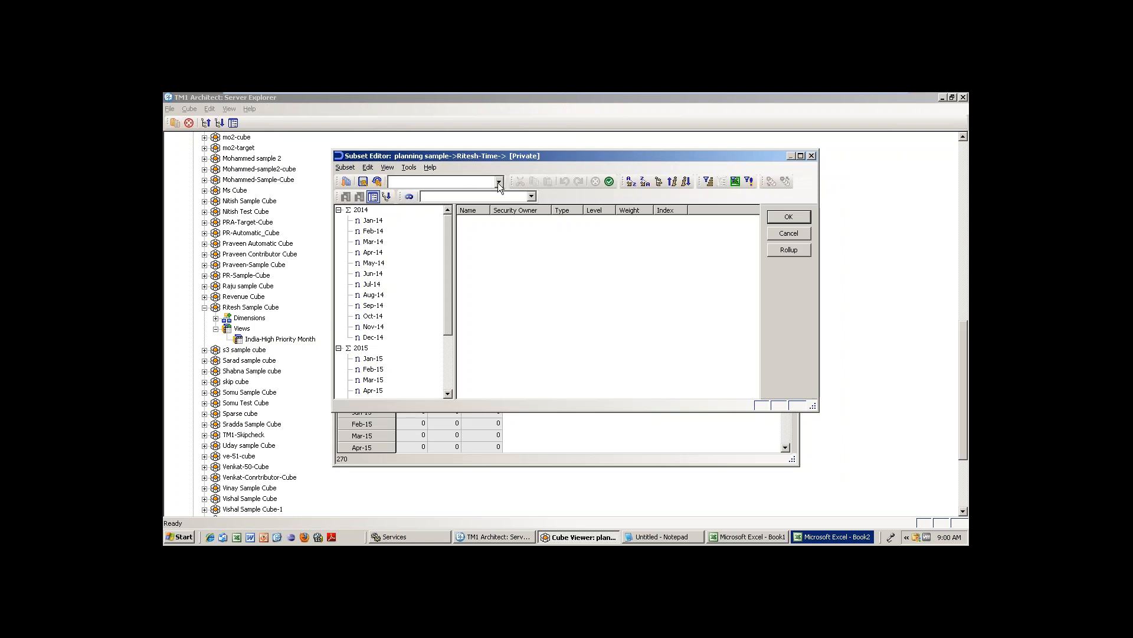
left_click(498, 182)
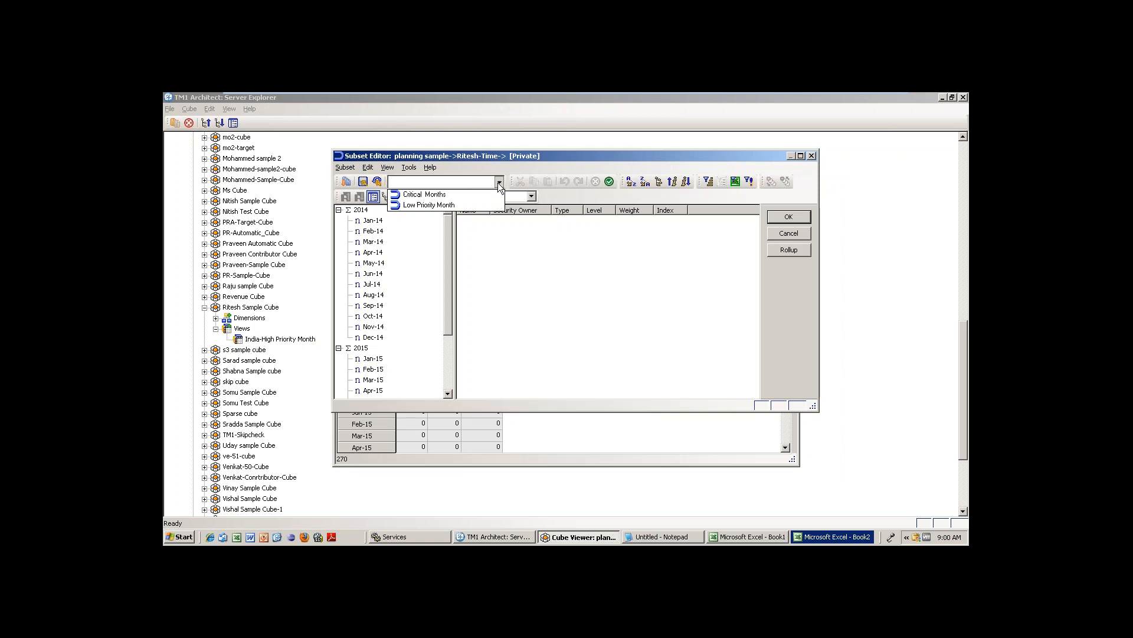
left_click(431, 204)
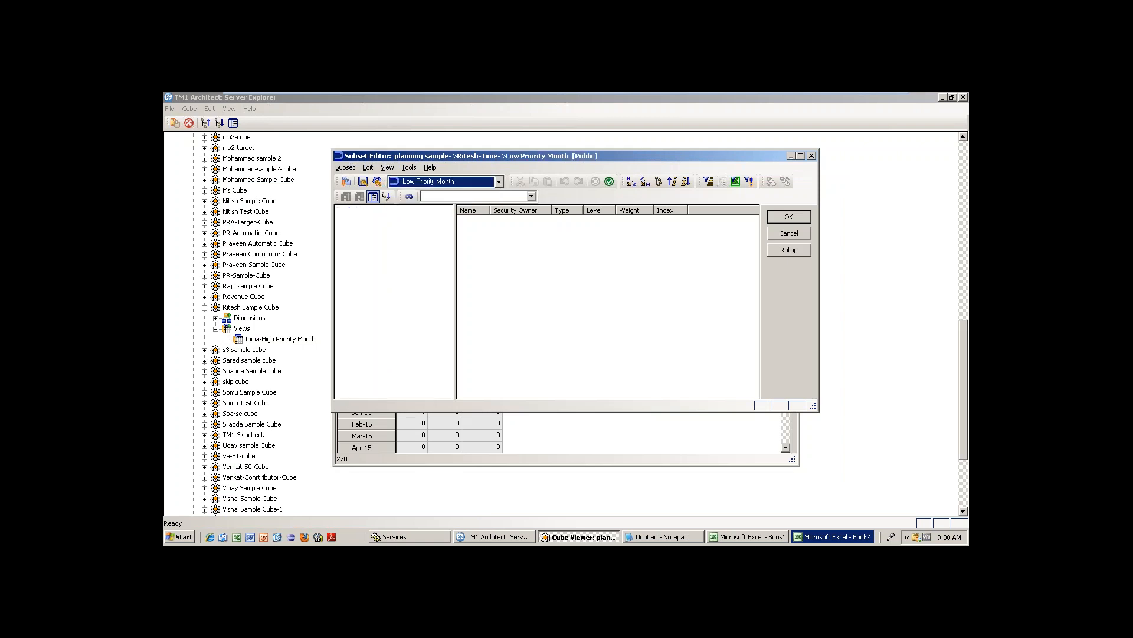
left_click(806, 216)
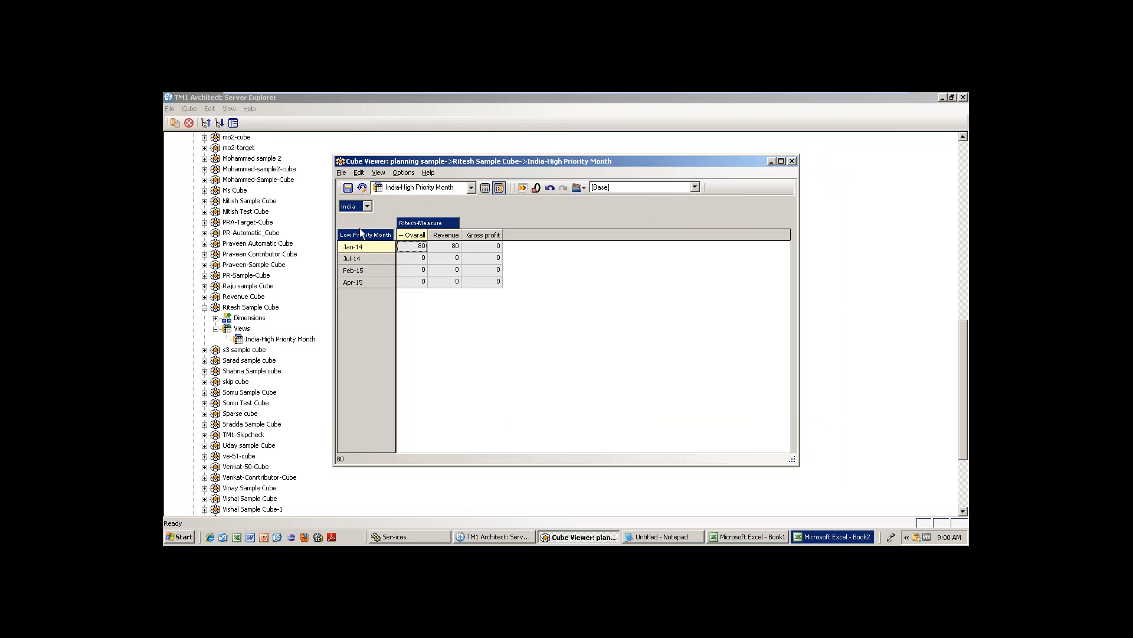
double_click(357, 238)
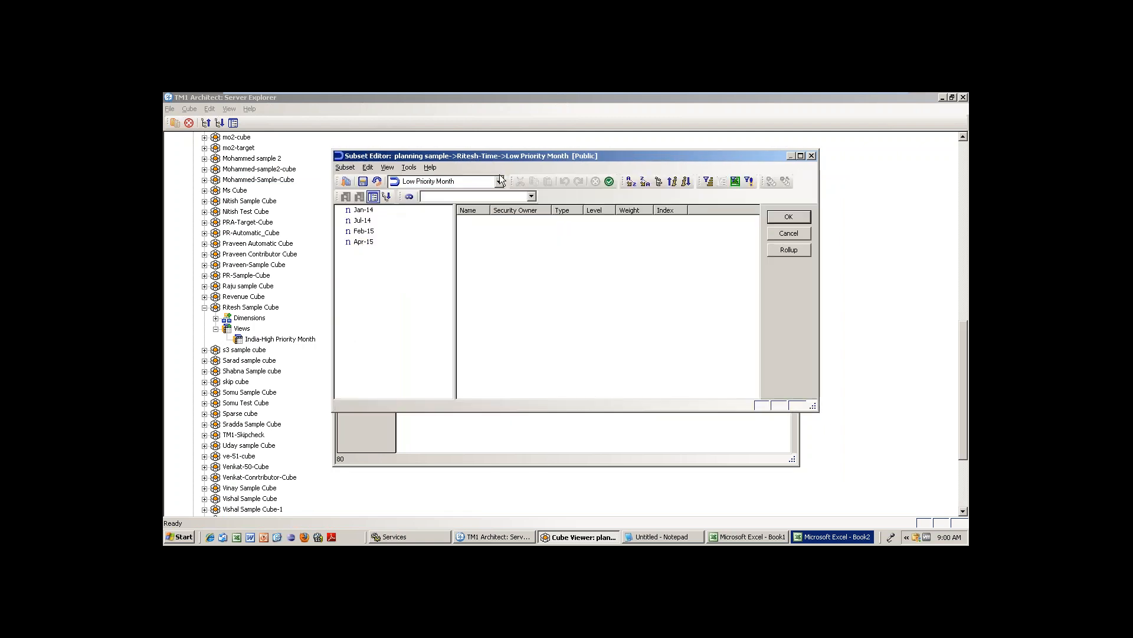
left_click(499, 182)
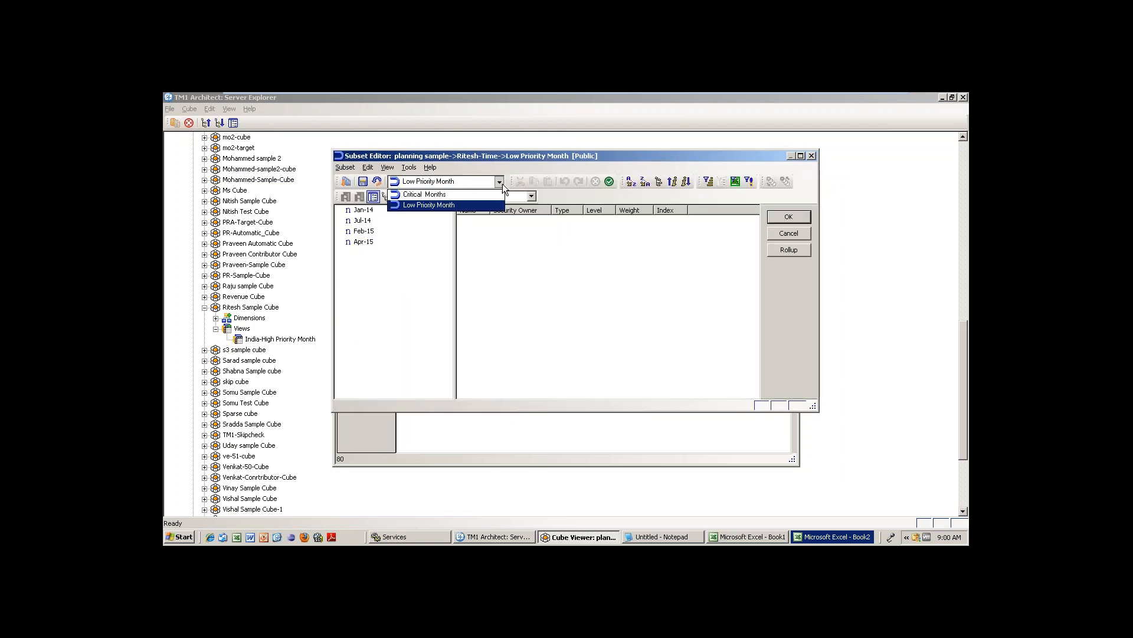
left_click(437, 194)
left_click(788, 217)
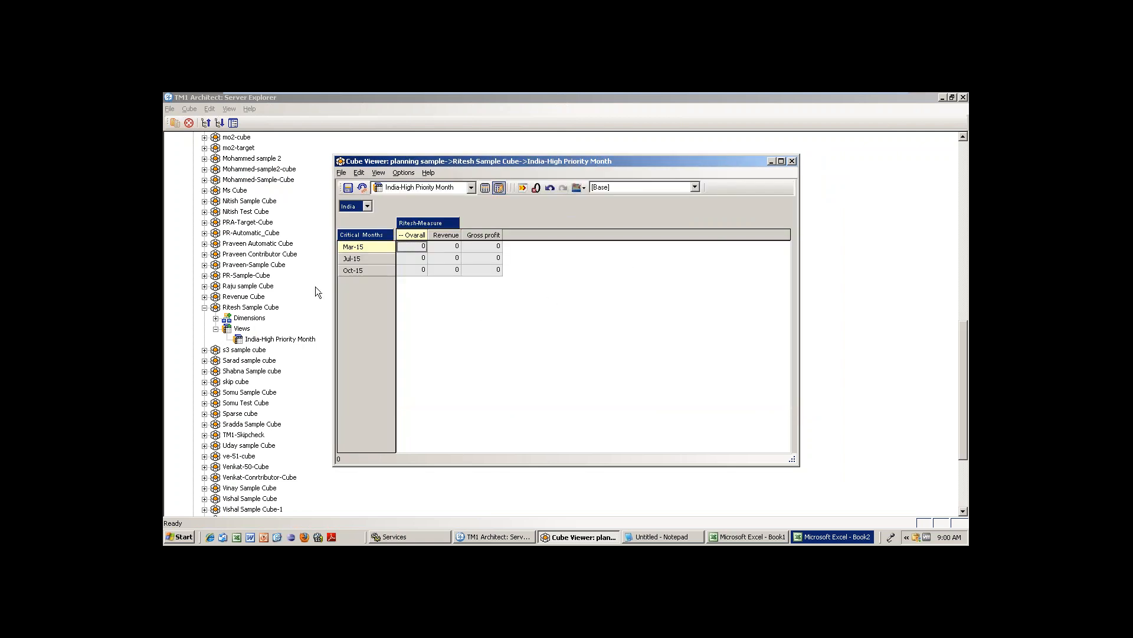
left_click(342, 172)
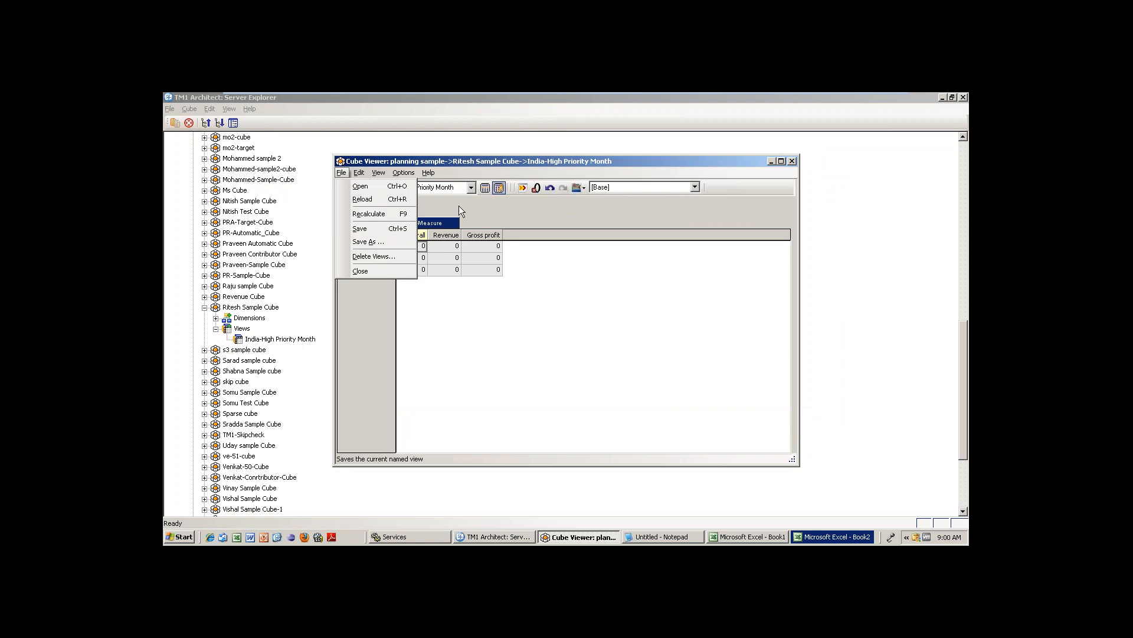
left_click(586, 395)
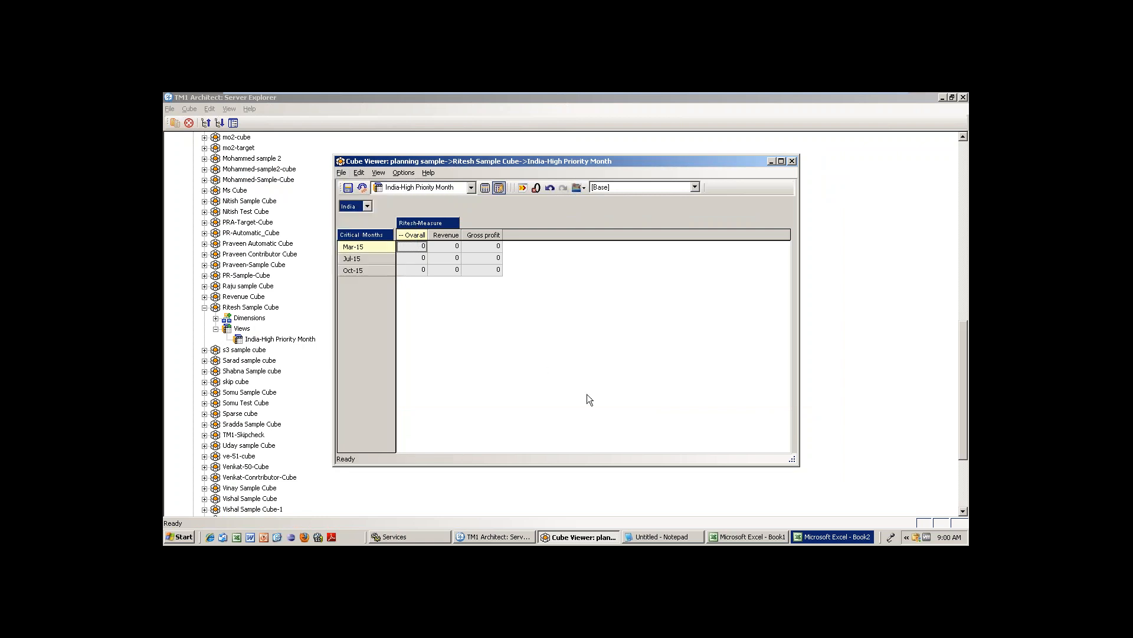
List all time elements in the Critical Months subset and delete Jan-14 and Aug-14.
double_click(369, 234)
left_click(346, 181)
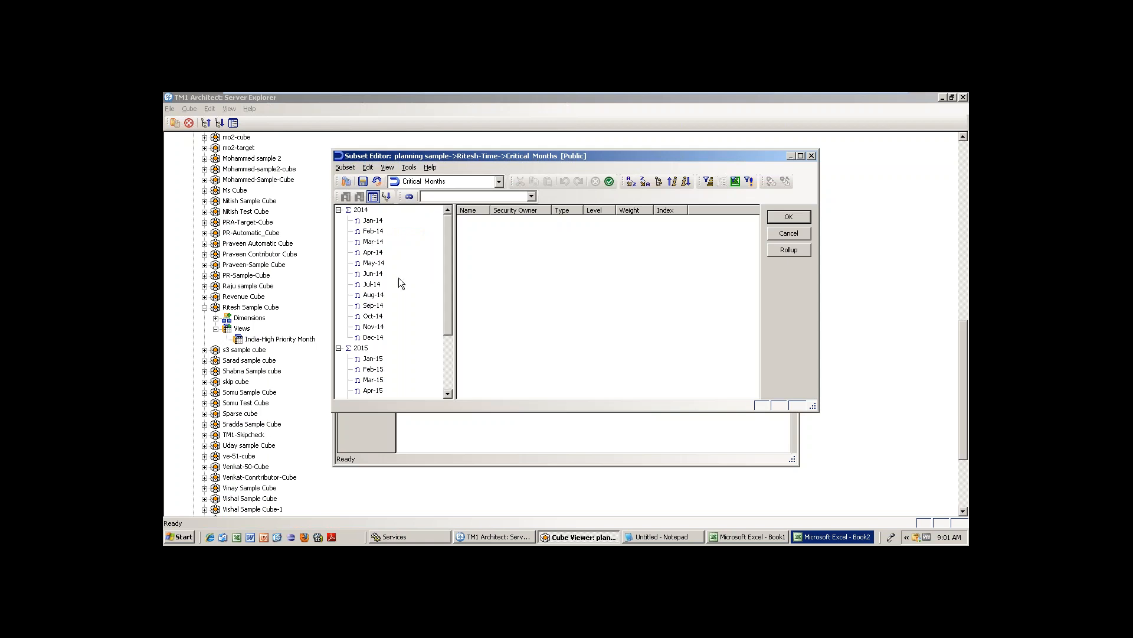
left_click(373, 220)
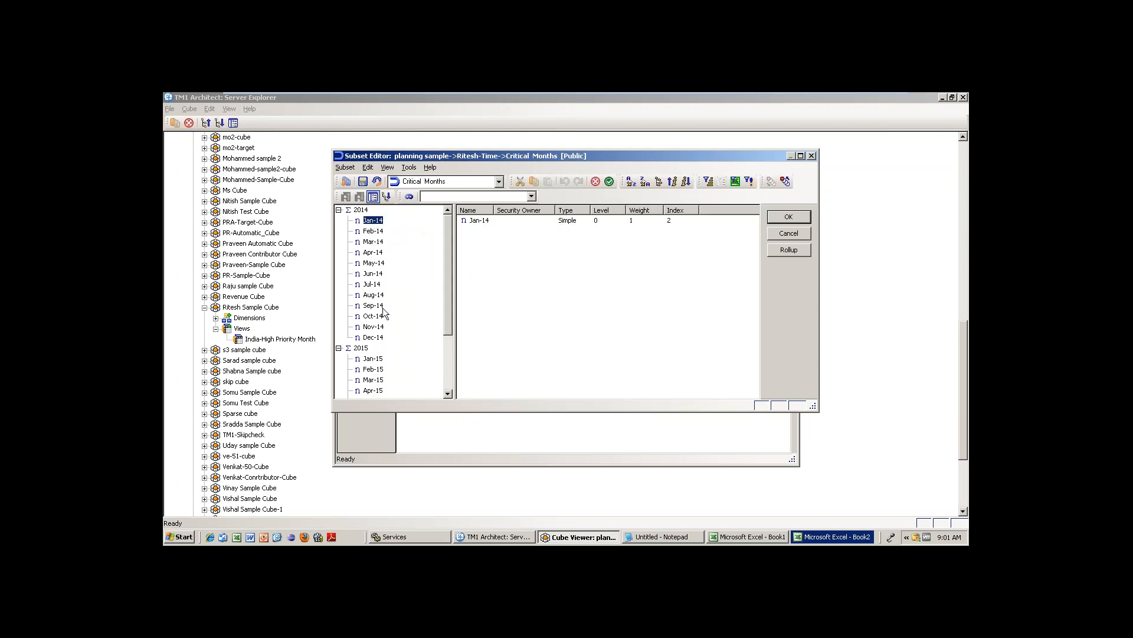
left_click(374, 295, "ctrl")
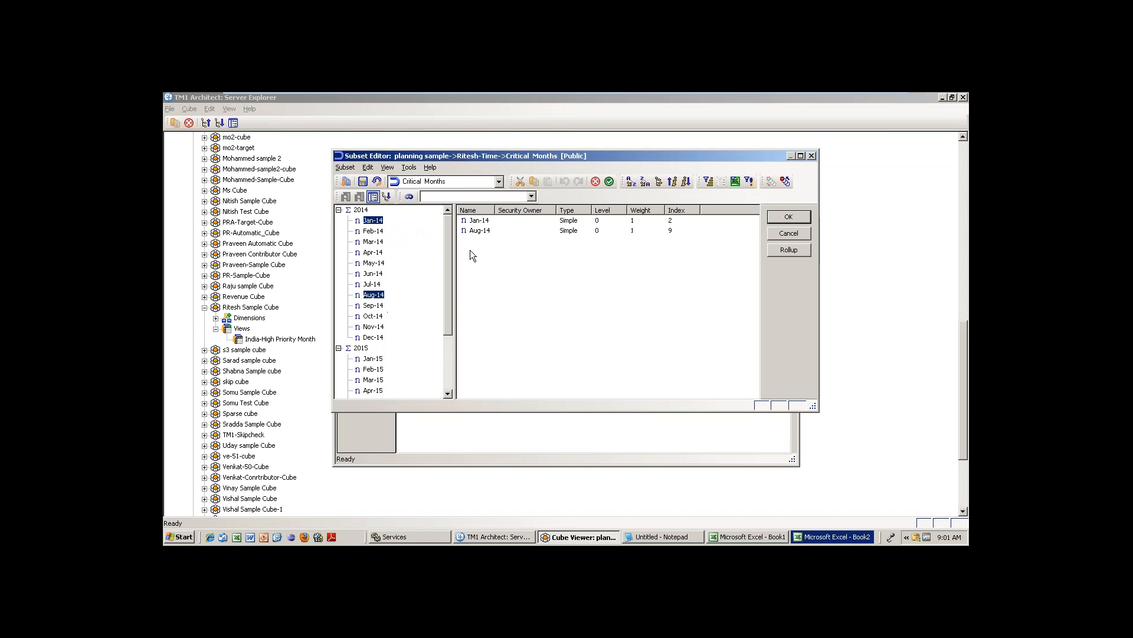
left_click(595, 181)
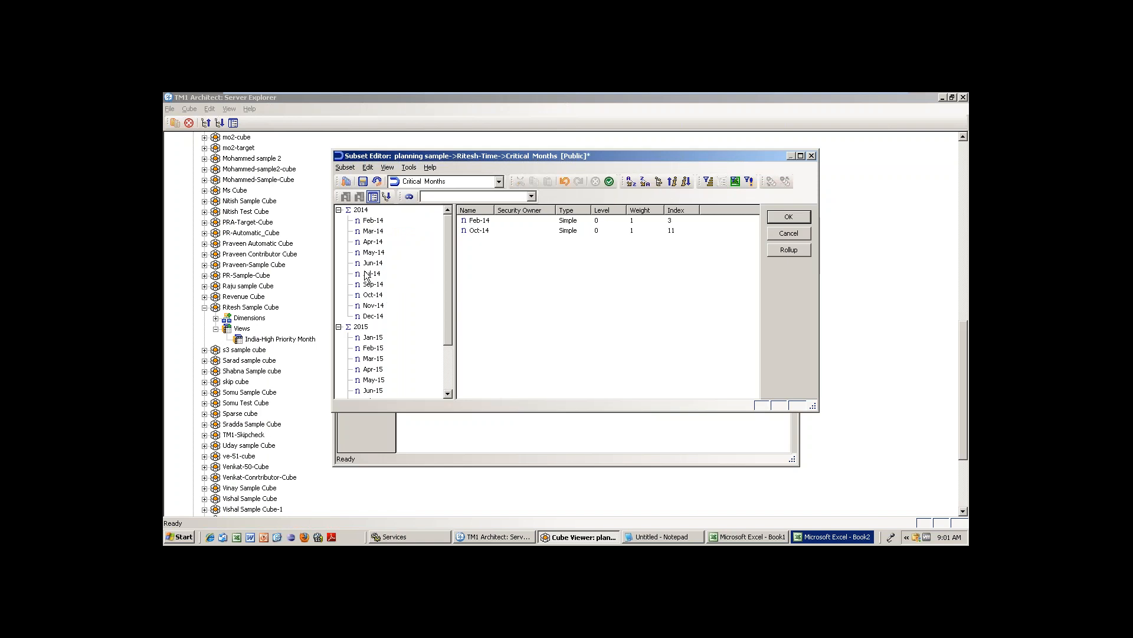
Restore all elements and keep only Jan-14, May-14, Jul-14 and Aug-14.
left_click(345, 180)
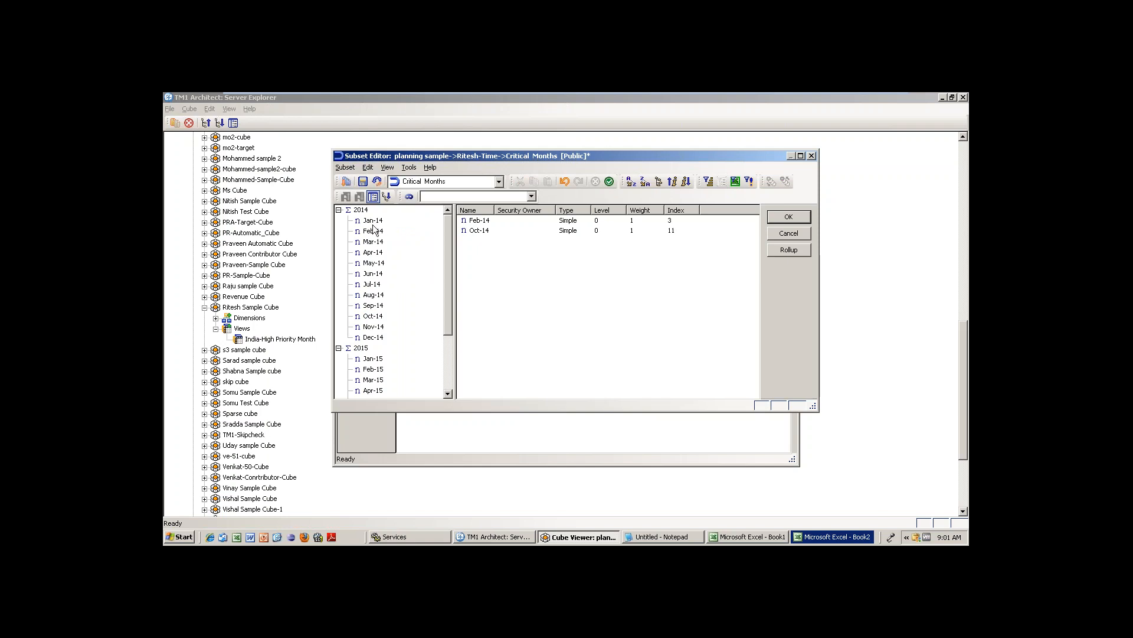
left_click(373, 220)
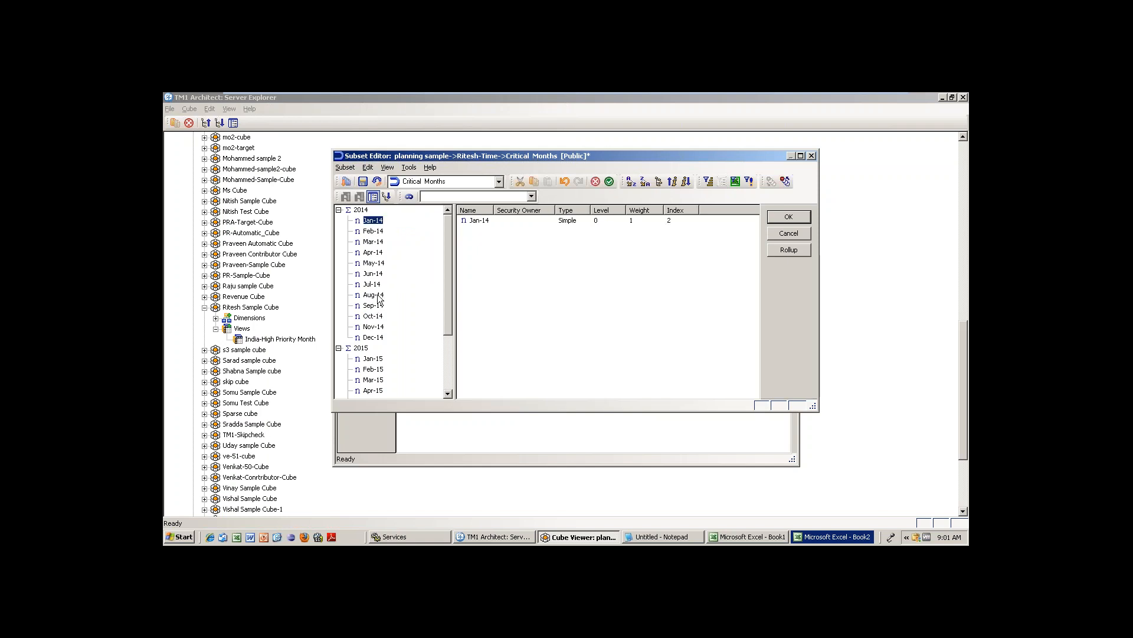
left_click(377, 296, "ctrl")
left_click(377, 281, "ctrl")
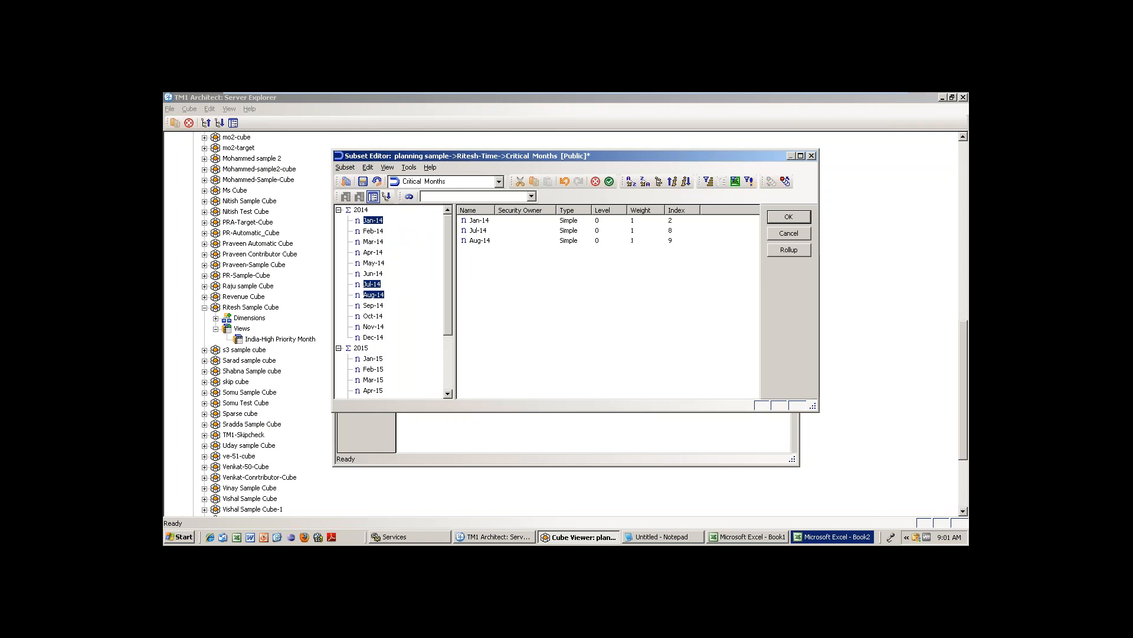
left_click(378, 263, "ctrl")
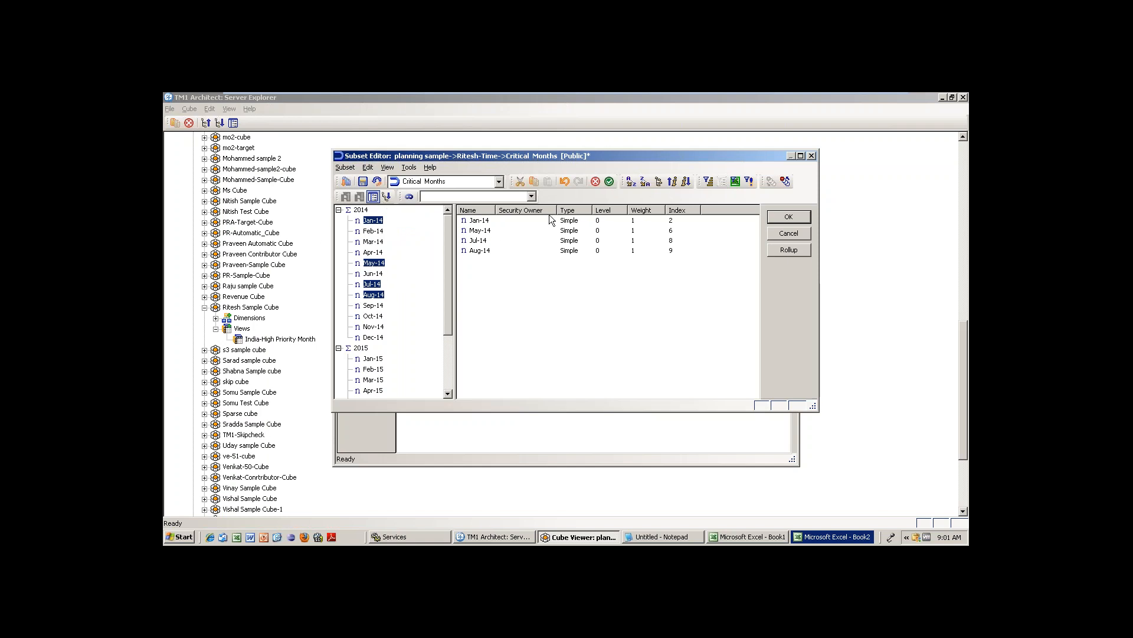
left_click(609, 181)
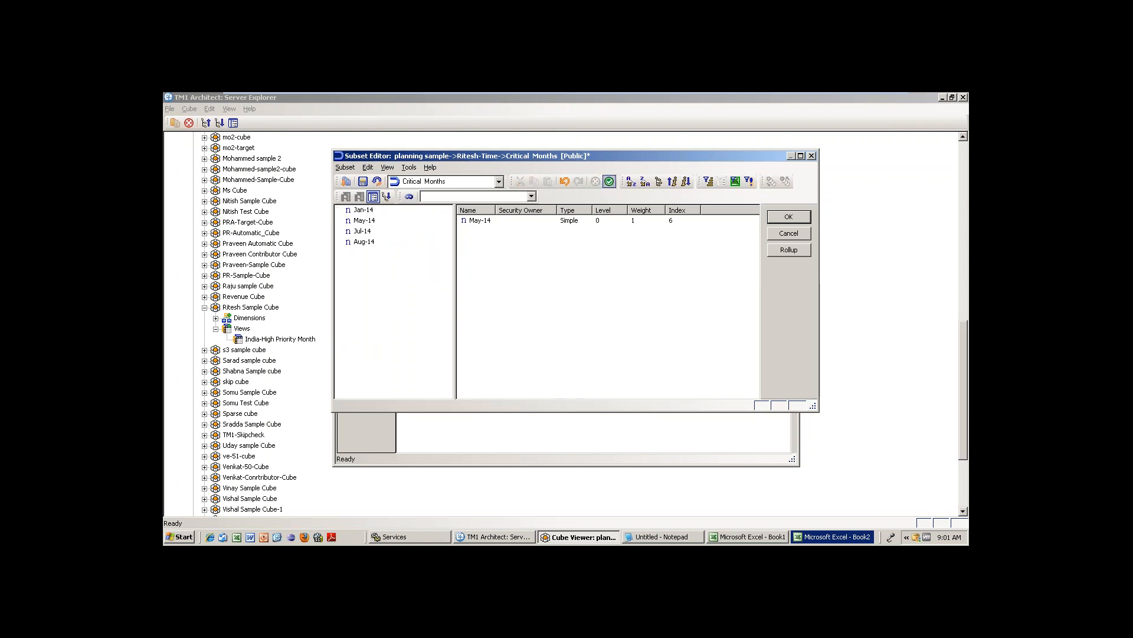
Restore all elements, select Feb-14 through Aug-14, then undo and redo the selection.
left_click(346, 182)
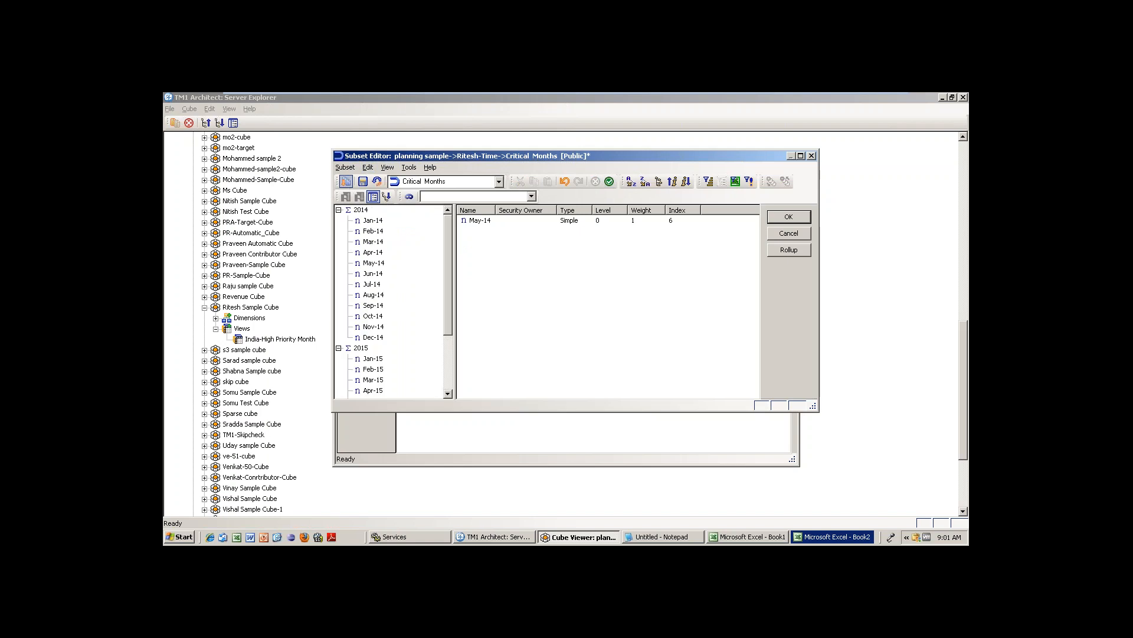
left_click(373, 230)
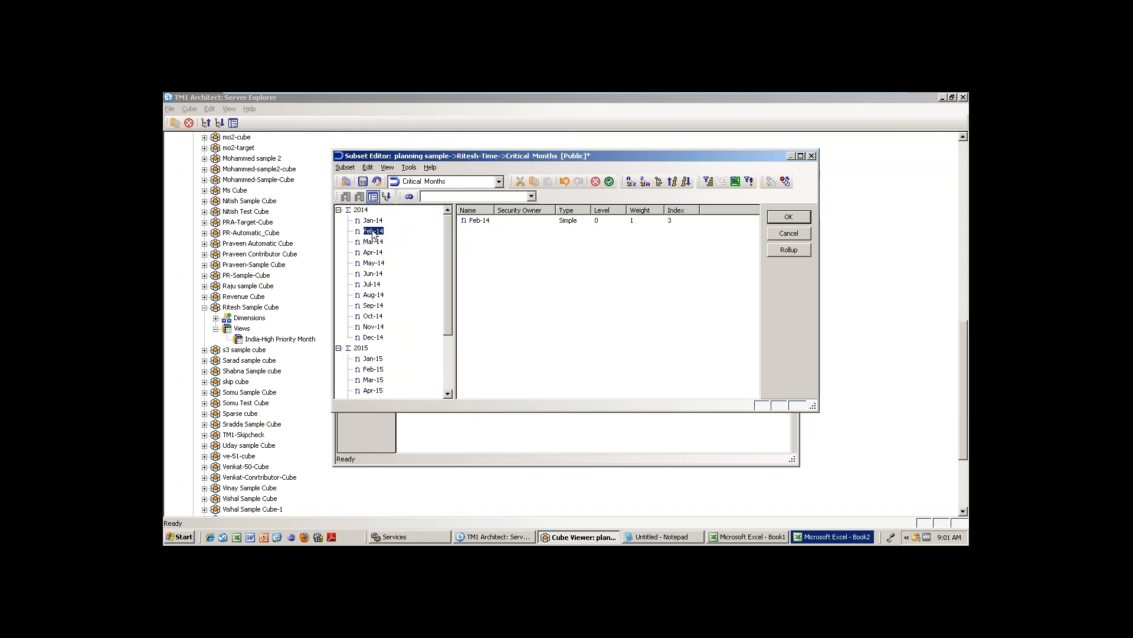
left_click(371, 295, "shift")
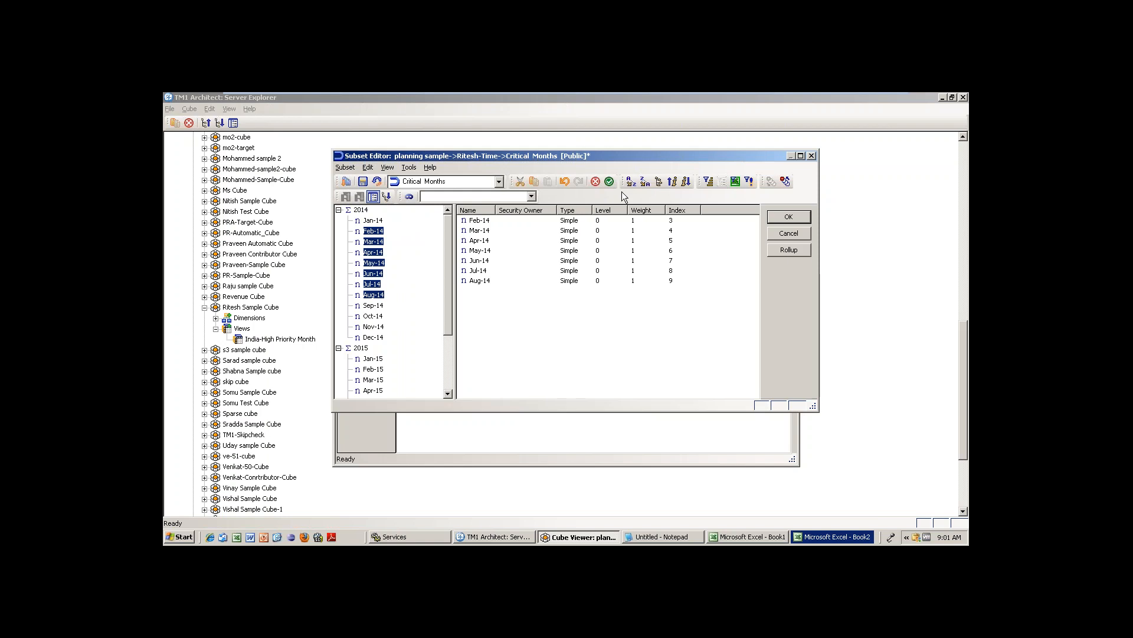
left_click(564, 183)
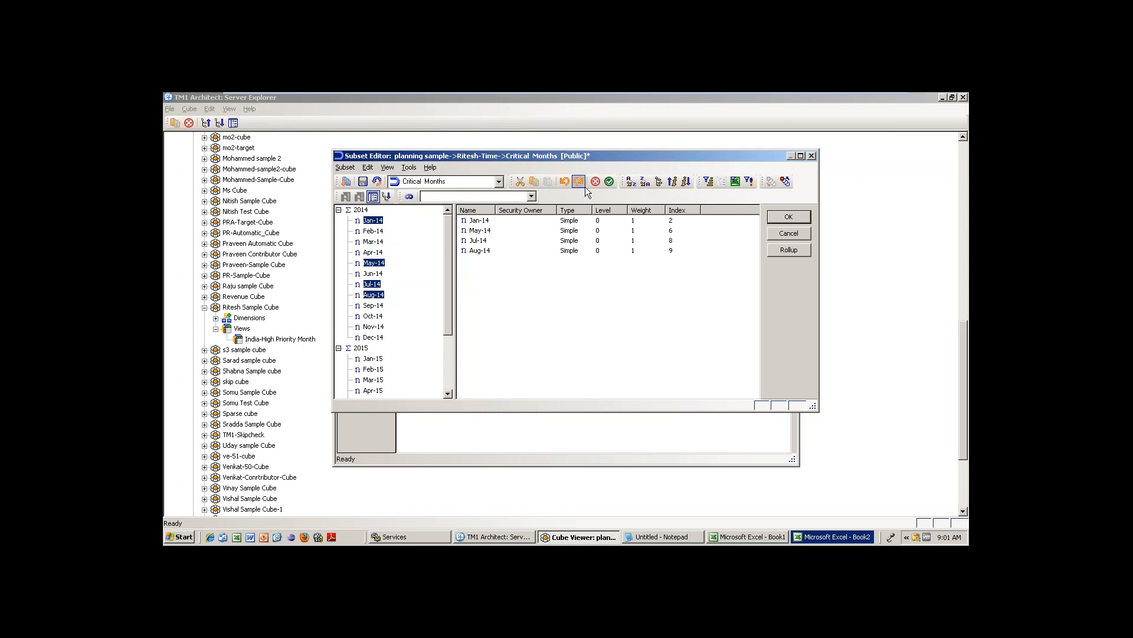
left_click(585, 186)
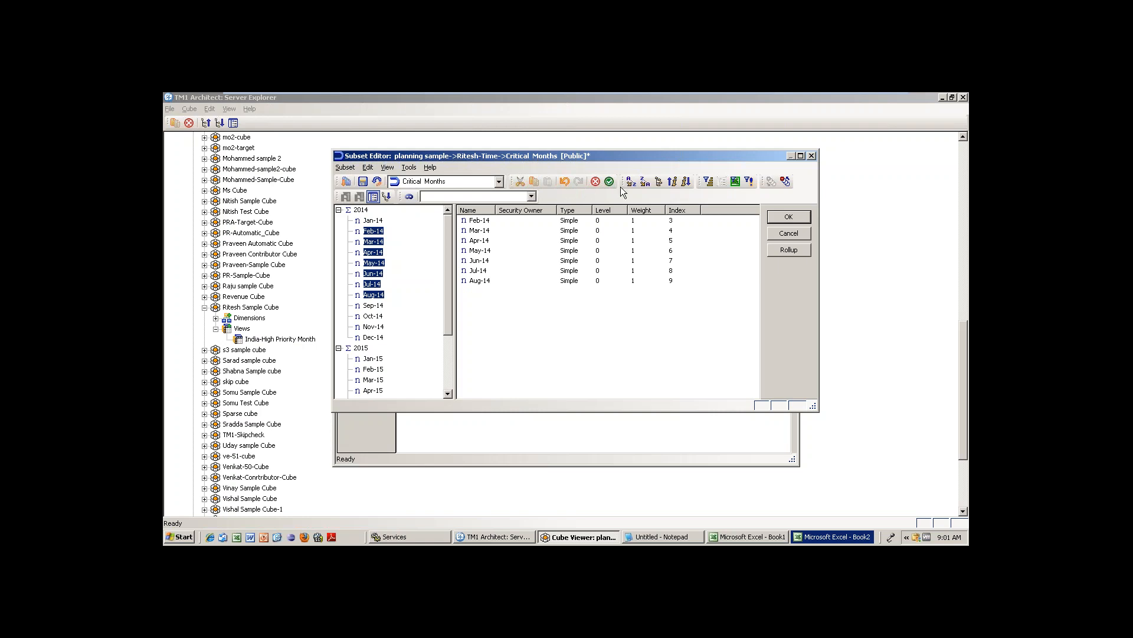
Select the 2014 total, sort ascending, and apply it as the single row.
left_click(381, 239)
left_click(361, 210)
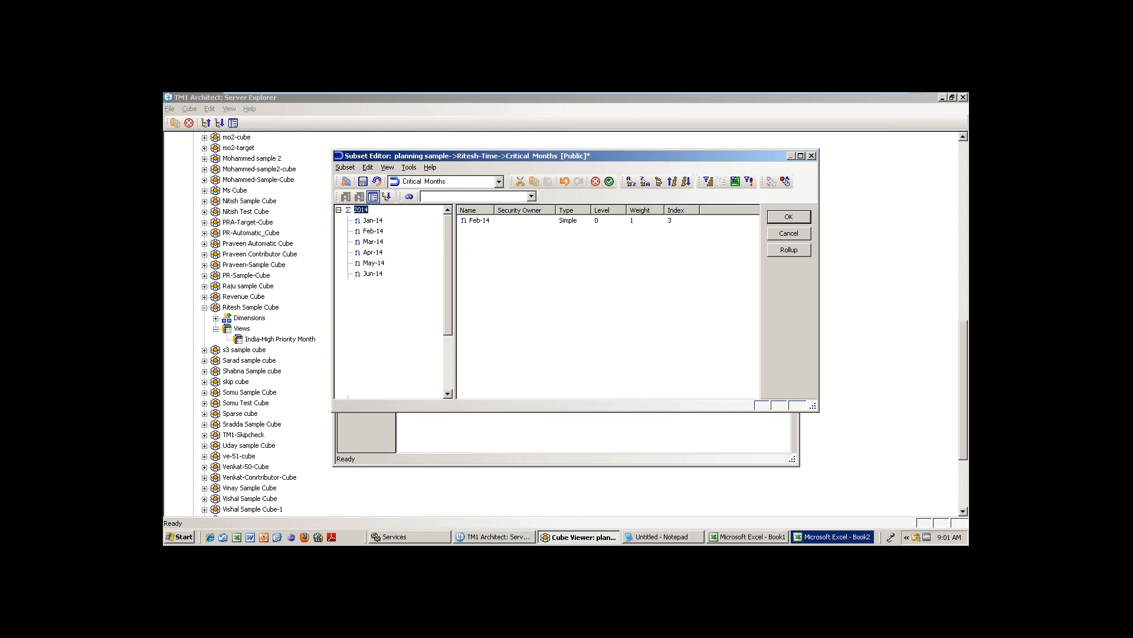
left_click(631, 183)
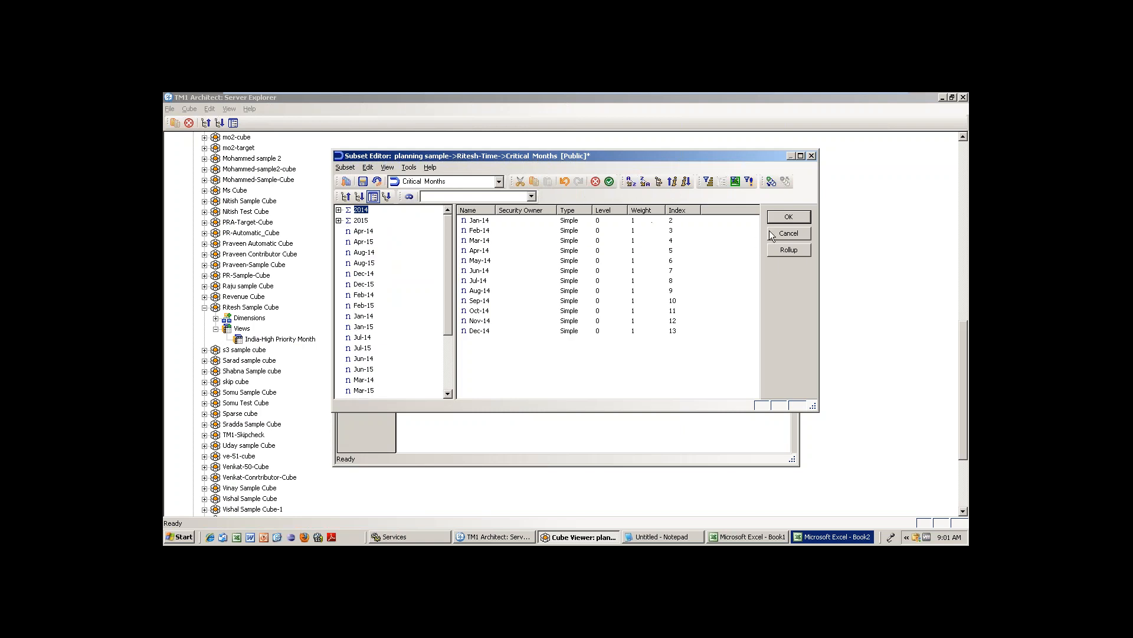
left_click(774, 216)
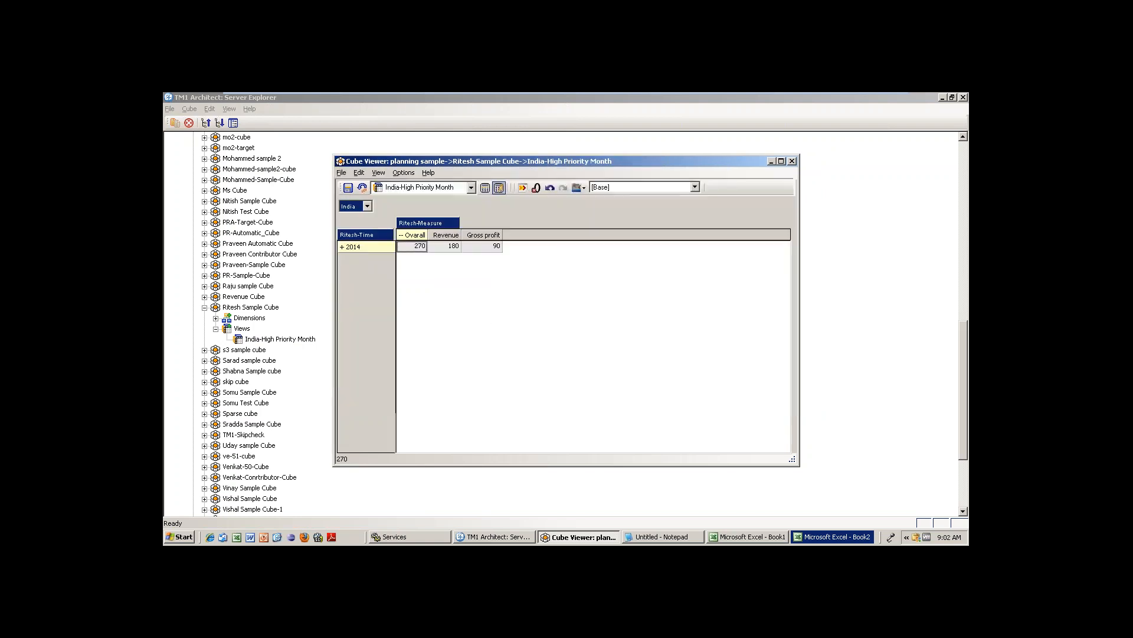
Expand 2014, then list all 2014 and 2015 elements sorted ascending on the rows.
left_click(484, 188)
left_click(342, 248)
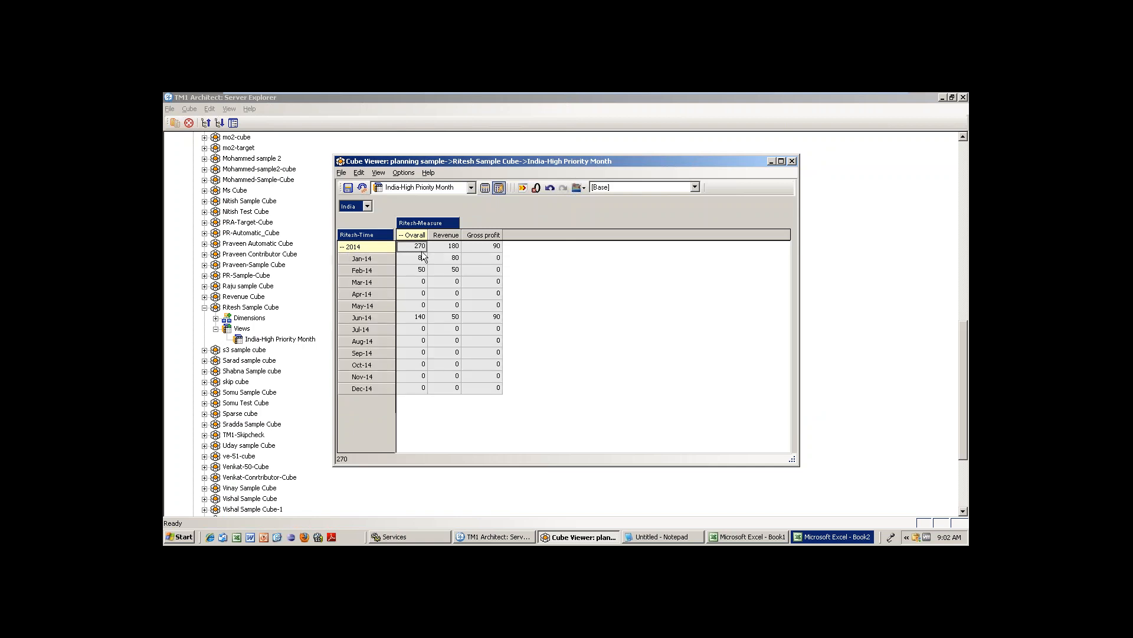
double_click(364, 233)
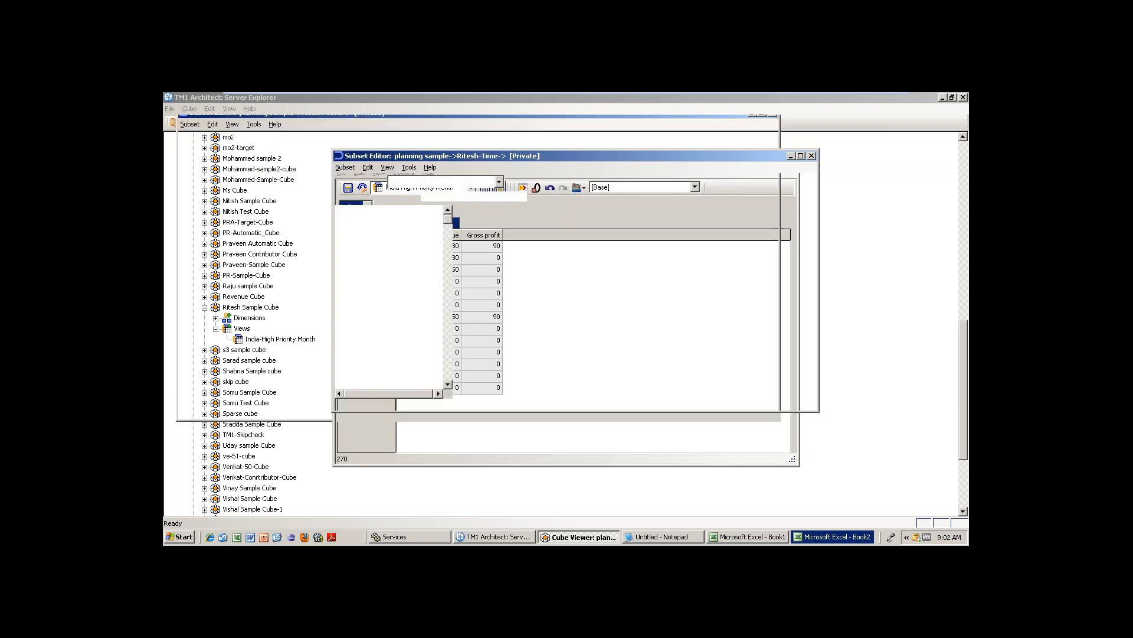
left_click(347, 183)
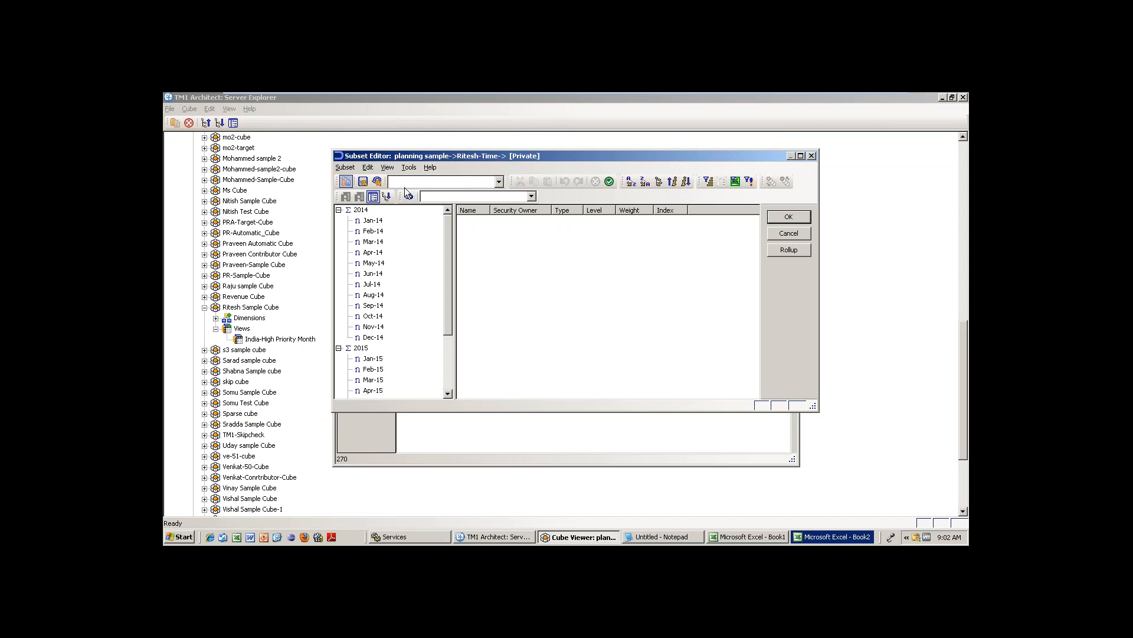
left_click(636, 182)
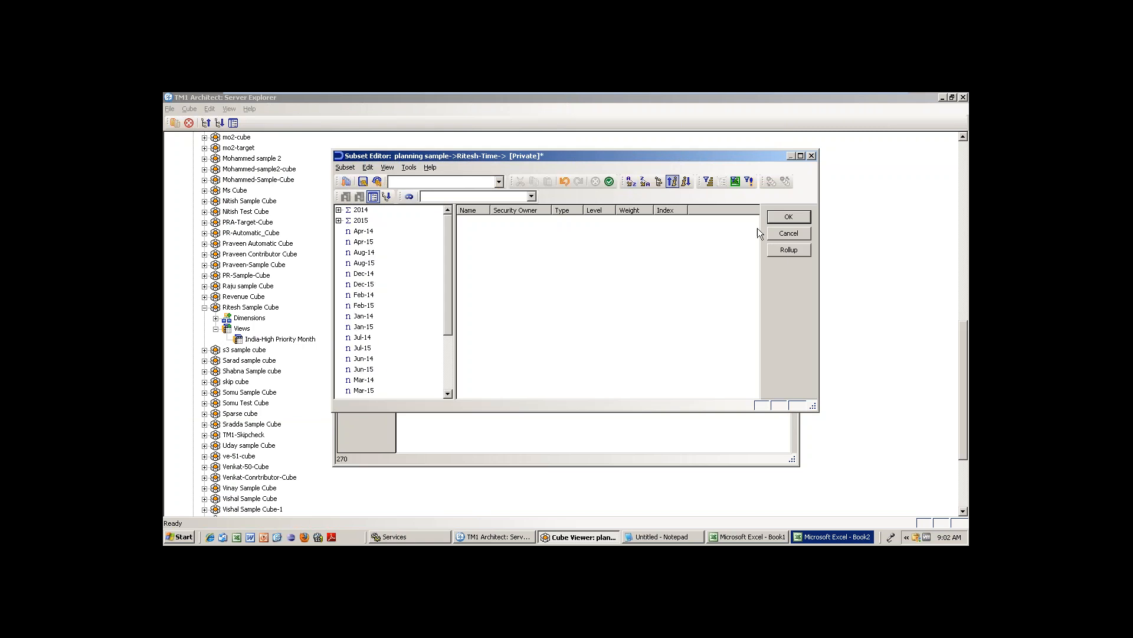
left_click(790, 217)
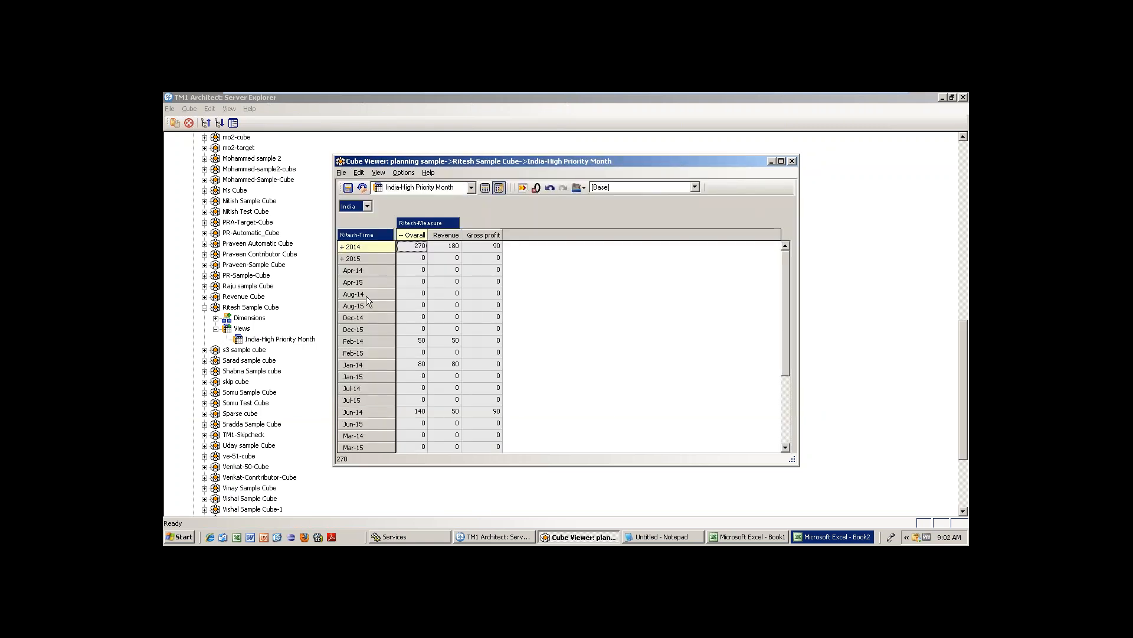
Try descending order, then sort the Ritesh-Time rows by hierarchy.
double_click(371, 235)
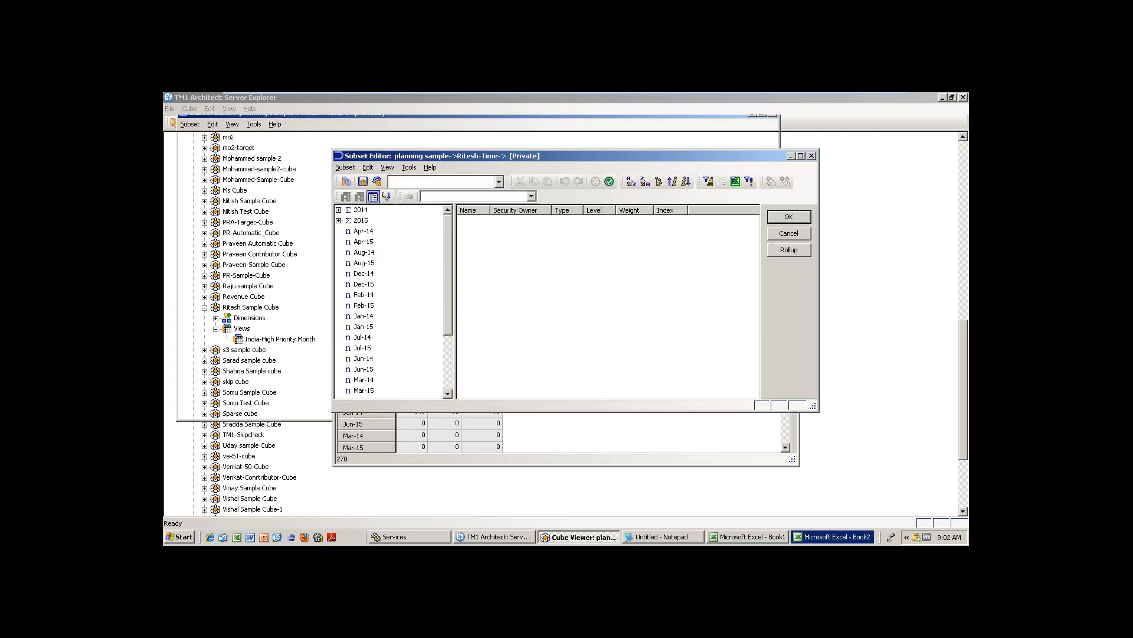
left_click(647, 183)
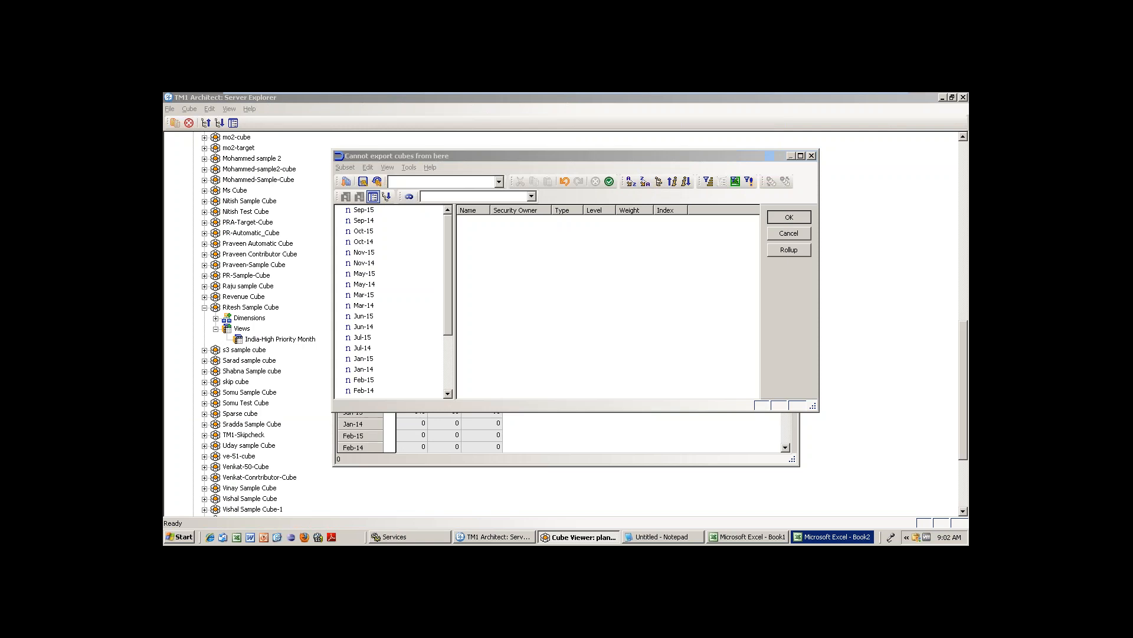
left_click(786, 222)
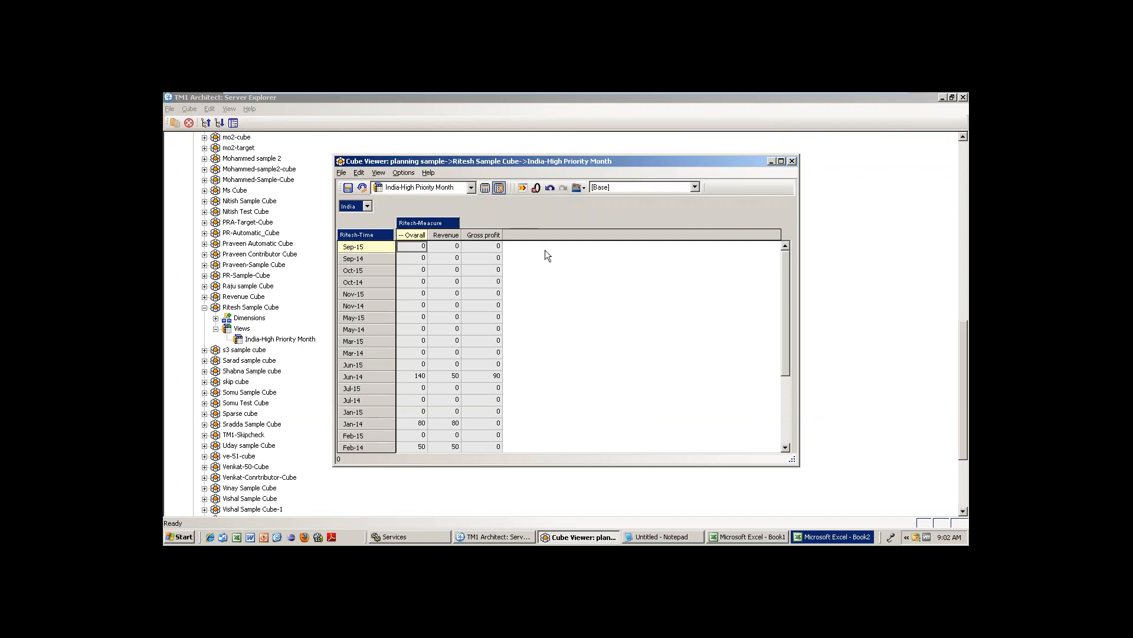
double_click(368, 236)
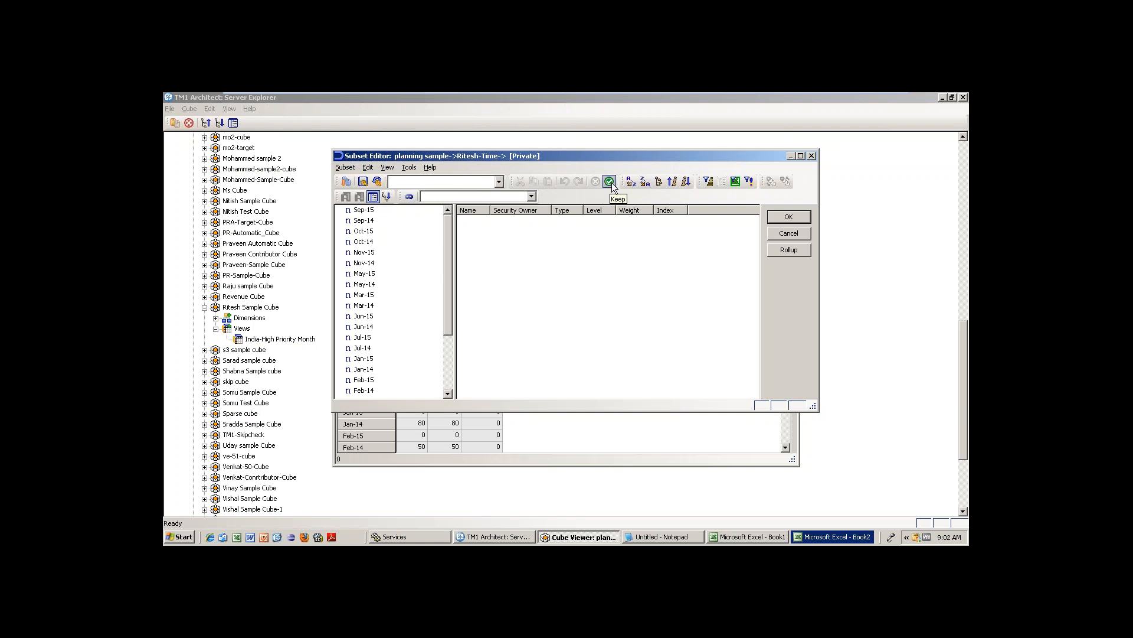
left_click(659, 182)
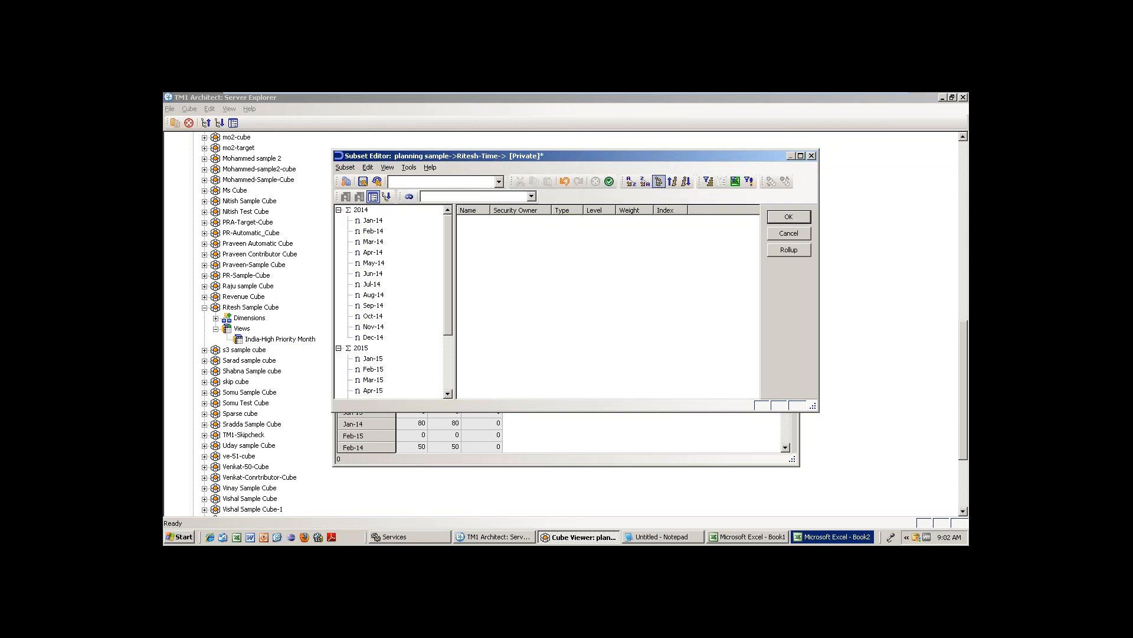
left_click(788, 216)
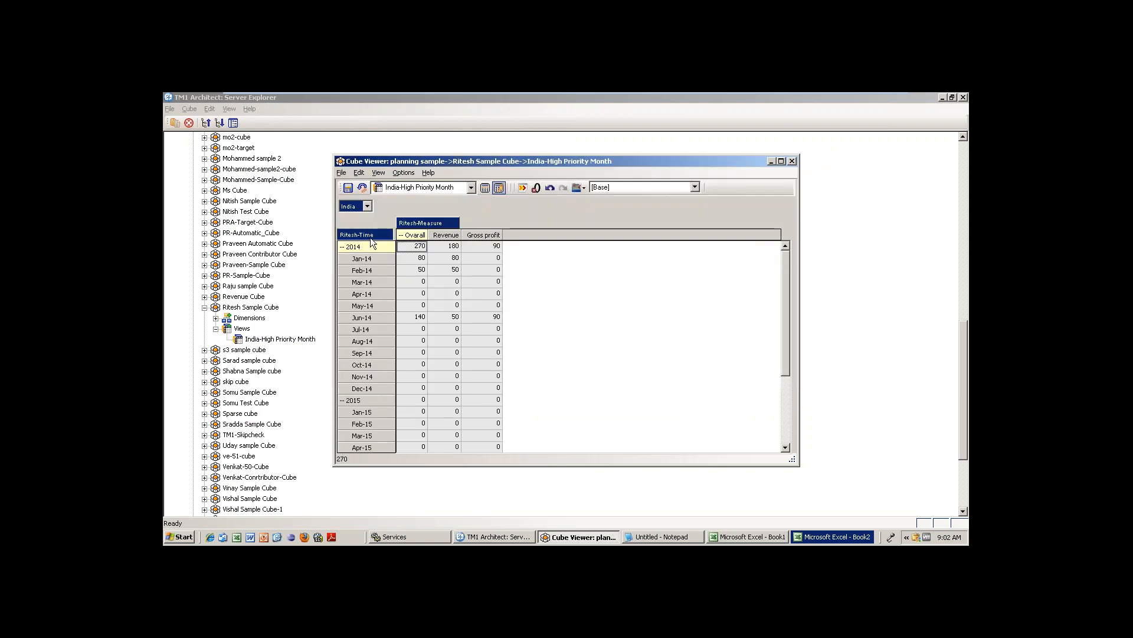
Open the Ritesh-Time Subset Editor, inspect Jan-14 to Apr-14, and sort months descending by index.
double_click(370, 237)
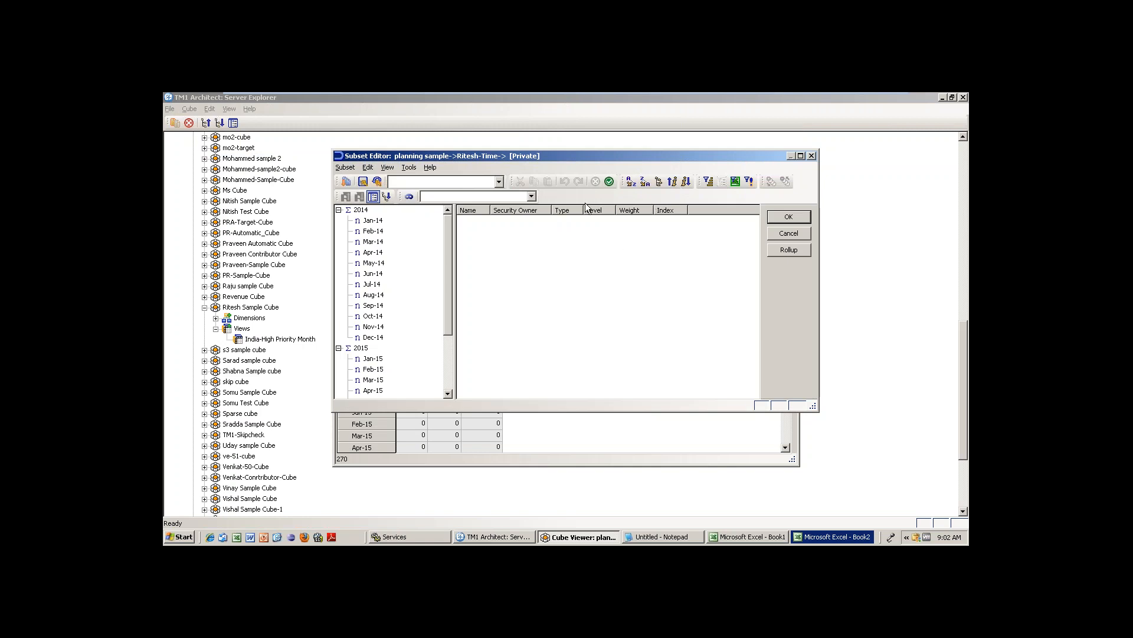
left_click(373, 220)
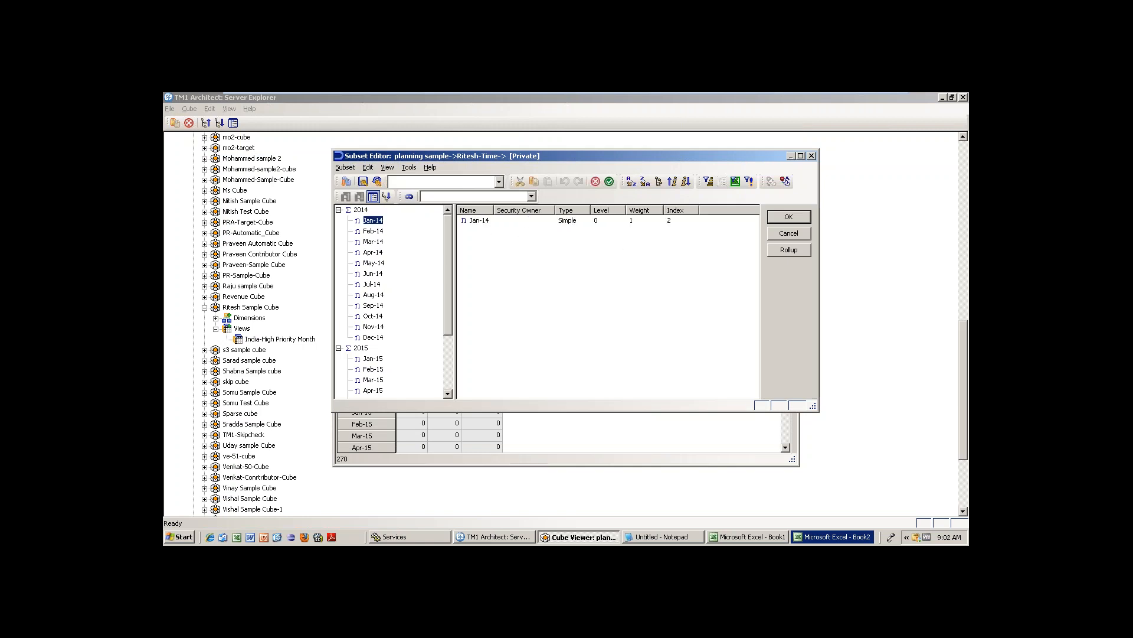
left_click(361, 210)
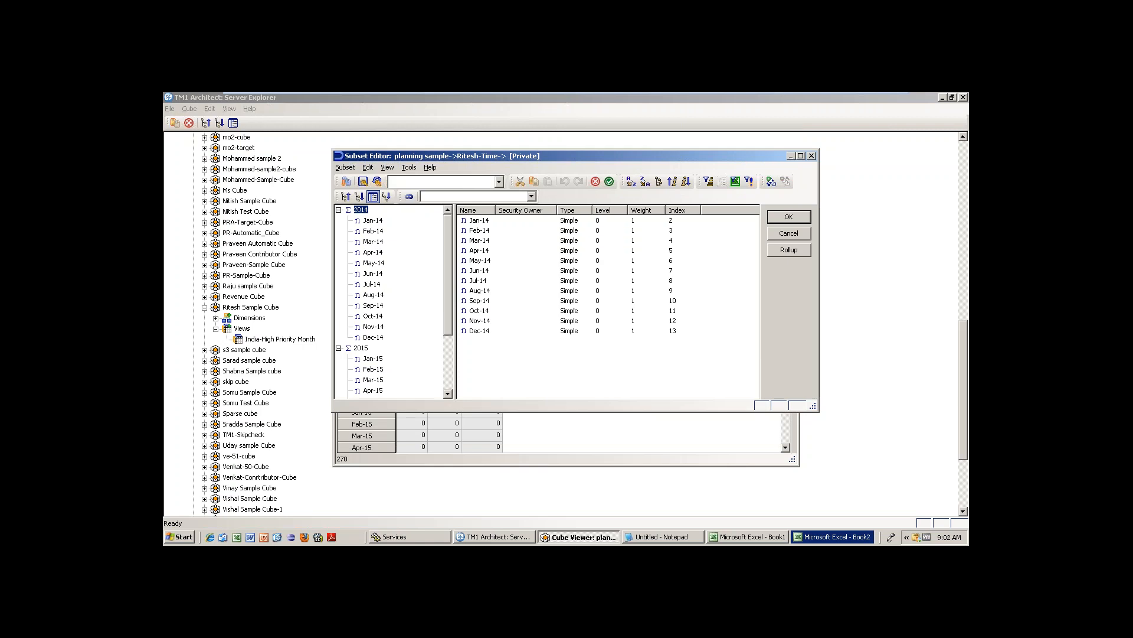
left_click(372, 220)
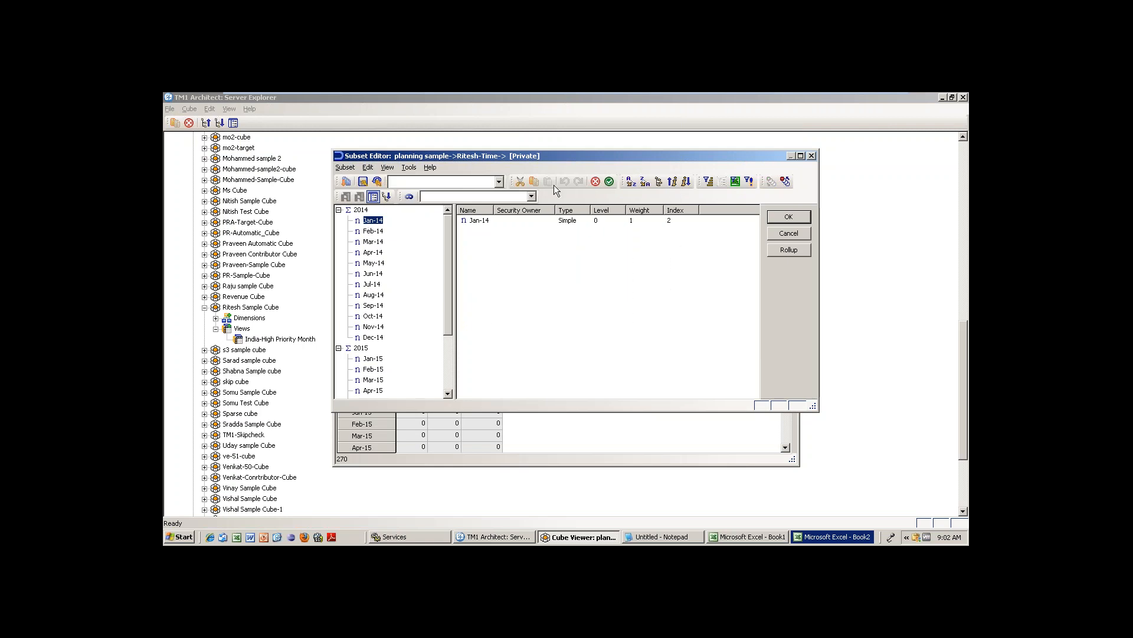
left_click(373, 231)
left_click(373, 252)
left_click(672, 183)
left_click(686, 182)
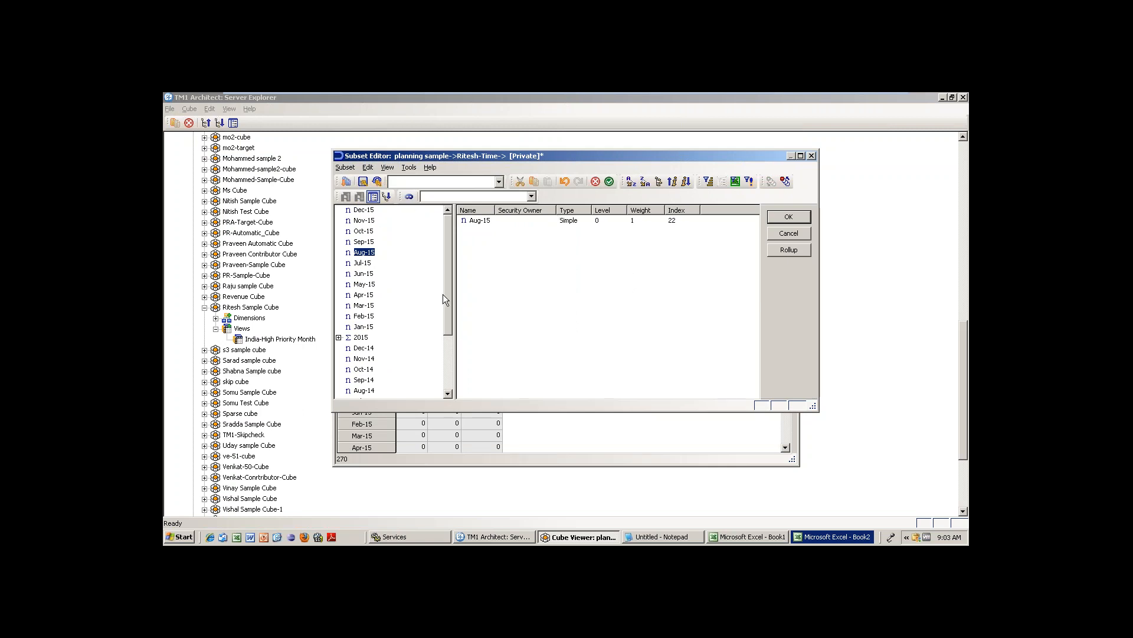
Sort the elements back into hierarchy order and filter the subset to level 0 months.
left_click(660, 182)
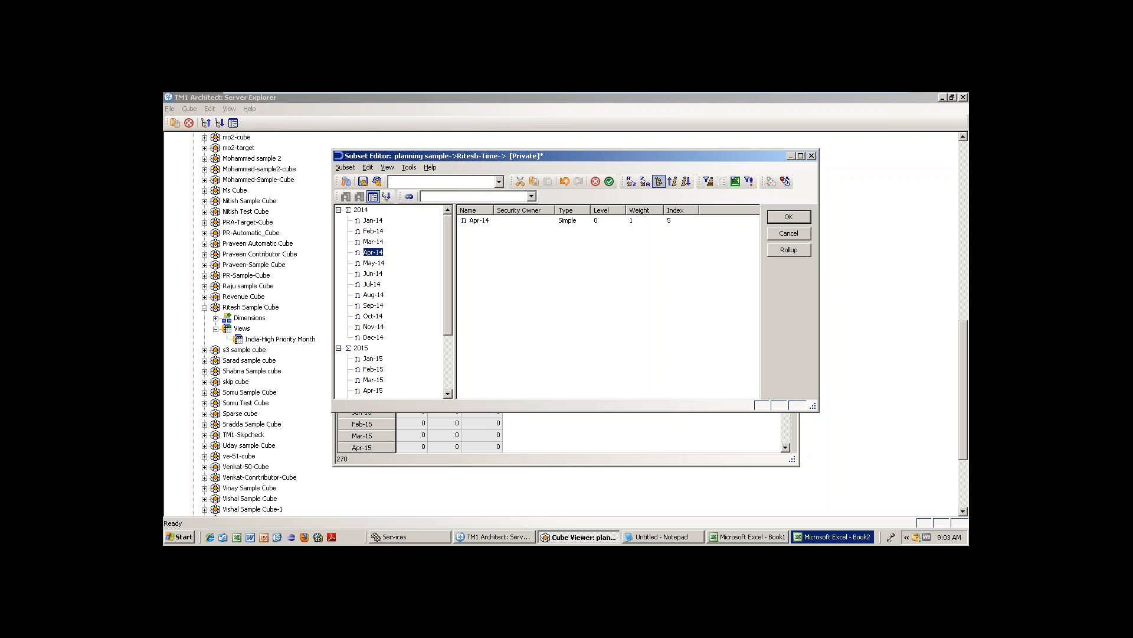
left_click(658, 274)
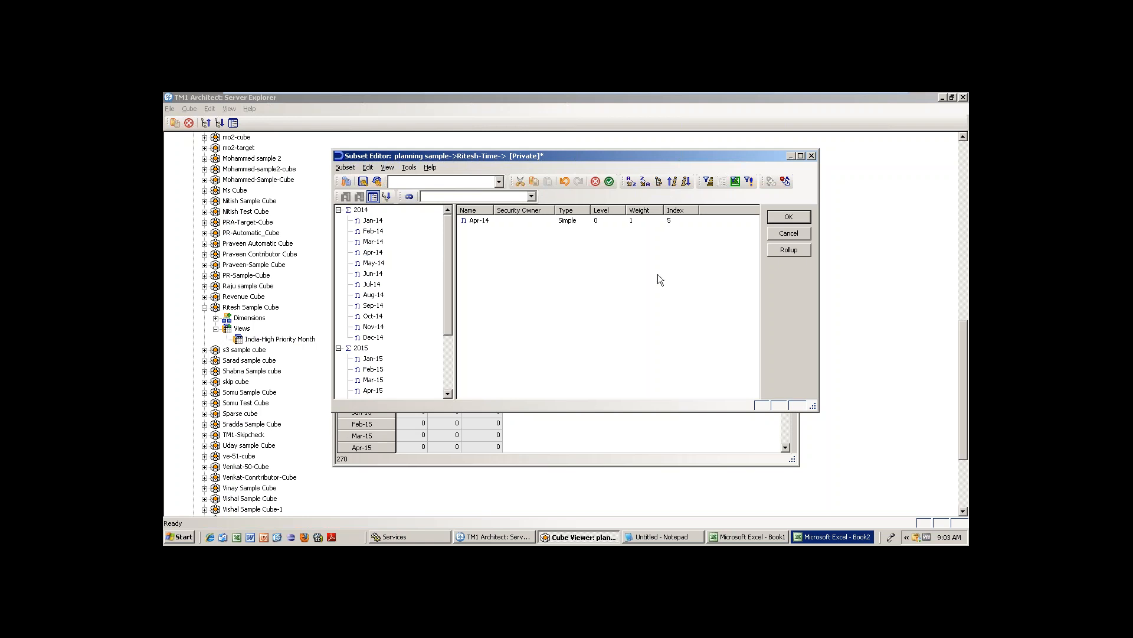
left_click(709, 183)
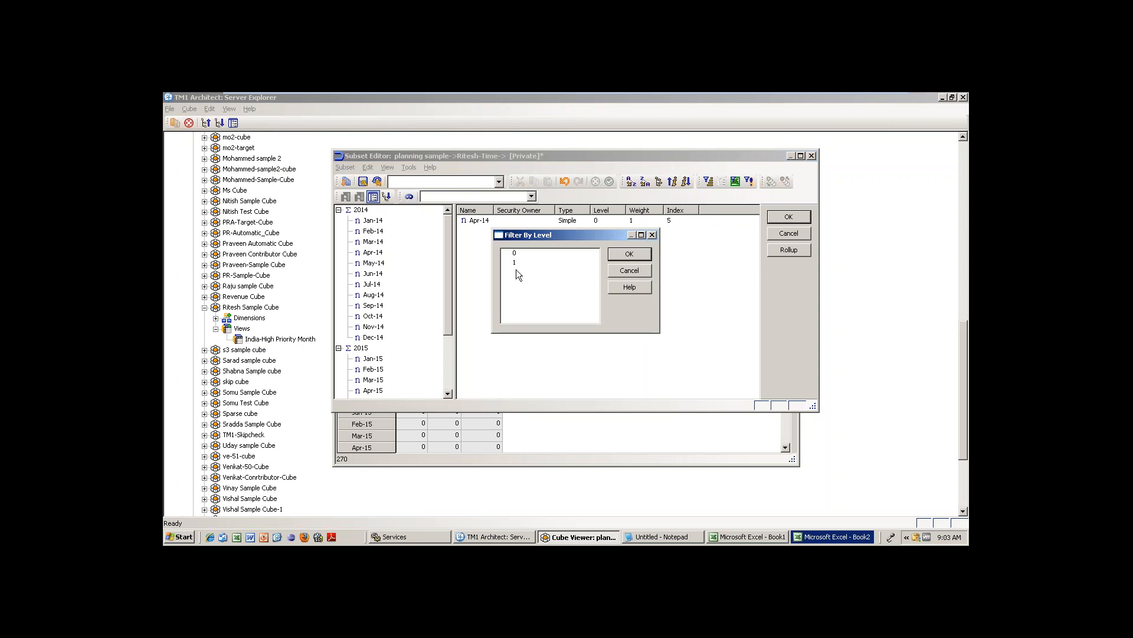
left_click(513, 254)
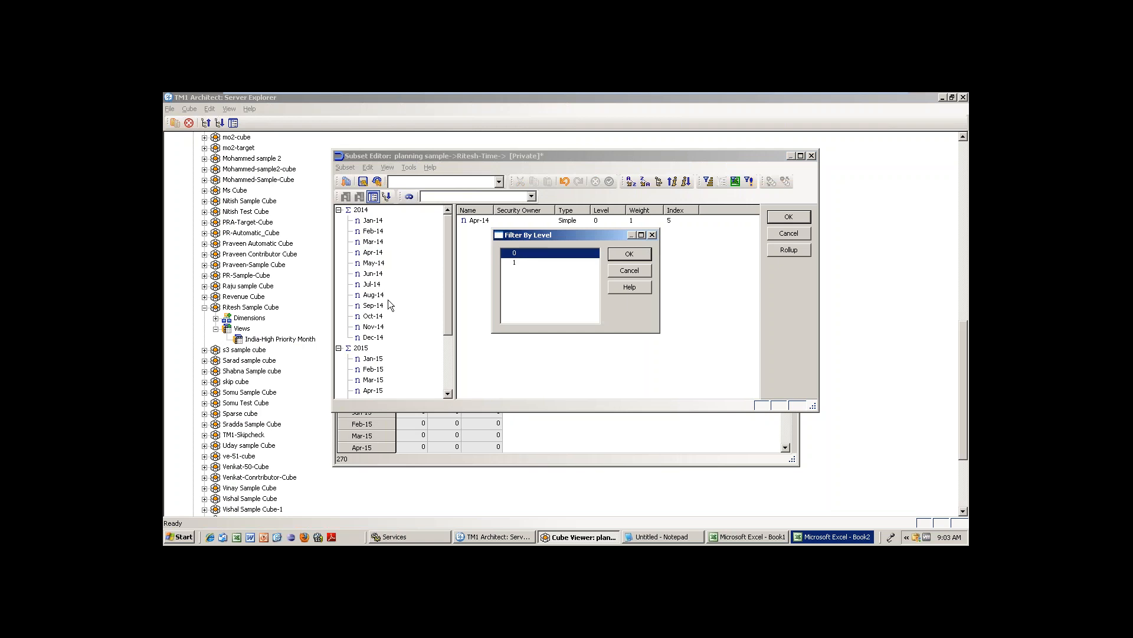
left_click(630, 253)
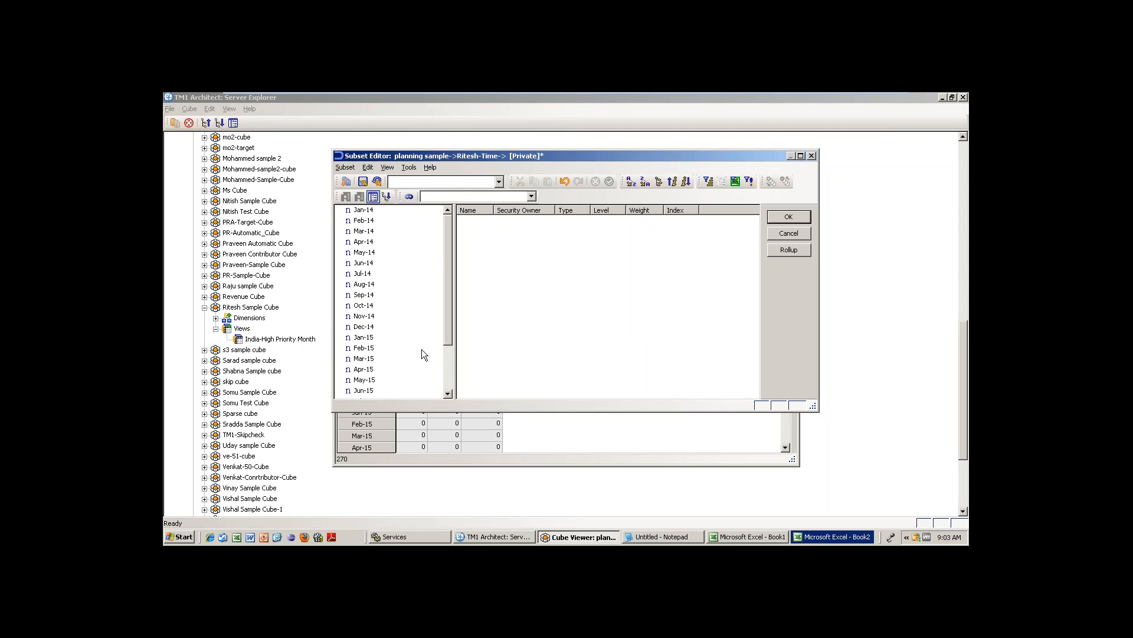
Restore all 2014 and 2015 elements, then filter to level 1 to show only year totals.
left_click(346, 196)
left_click(709, 181)
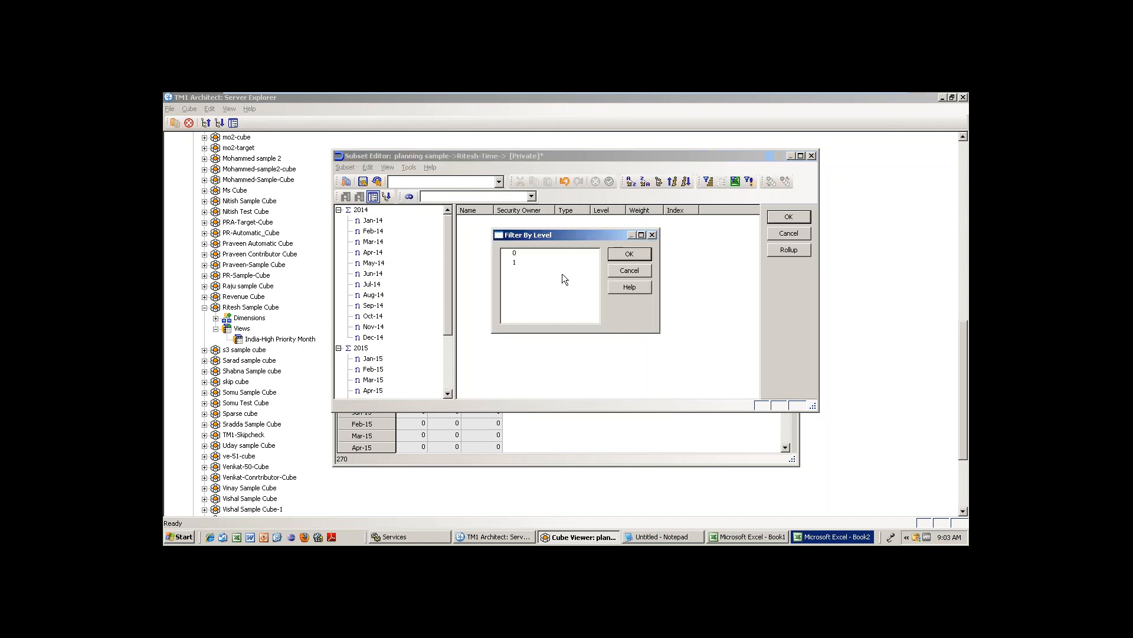
left_click(516, 263)
left_click(627, 255)
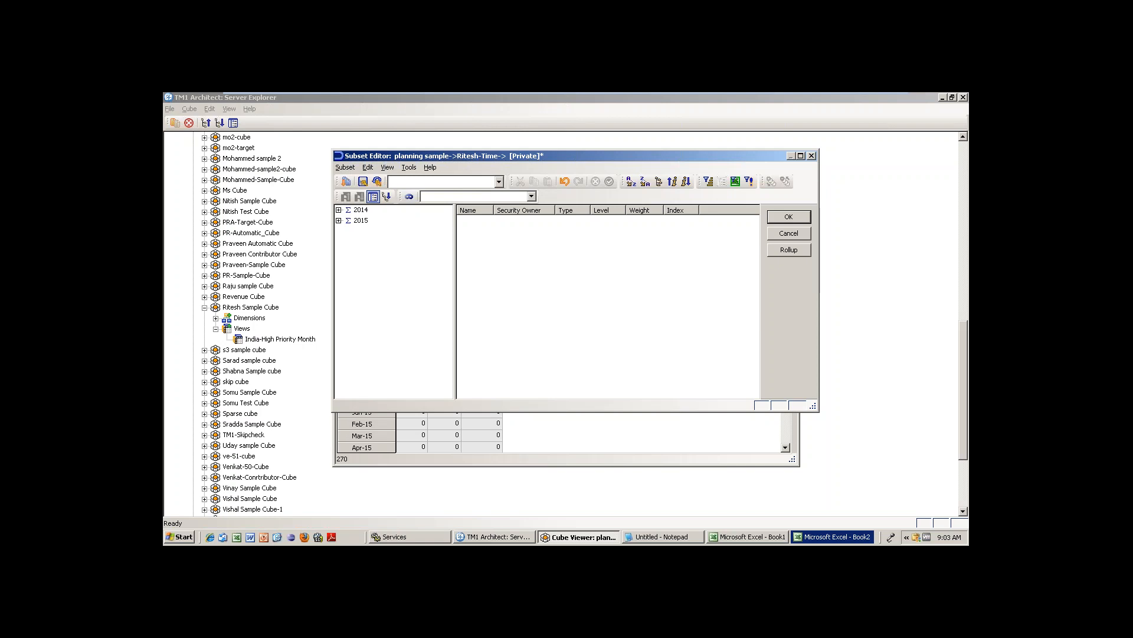
Filter back to level 0 so only months Jan-14 onward remain, and accept the subset.
left_click(707, 182)
left_click(532, 254)
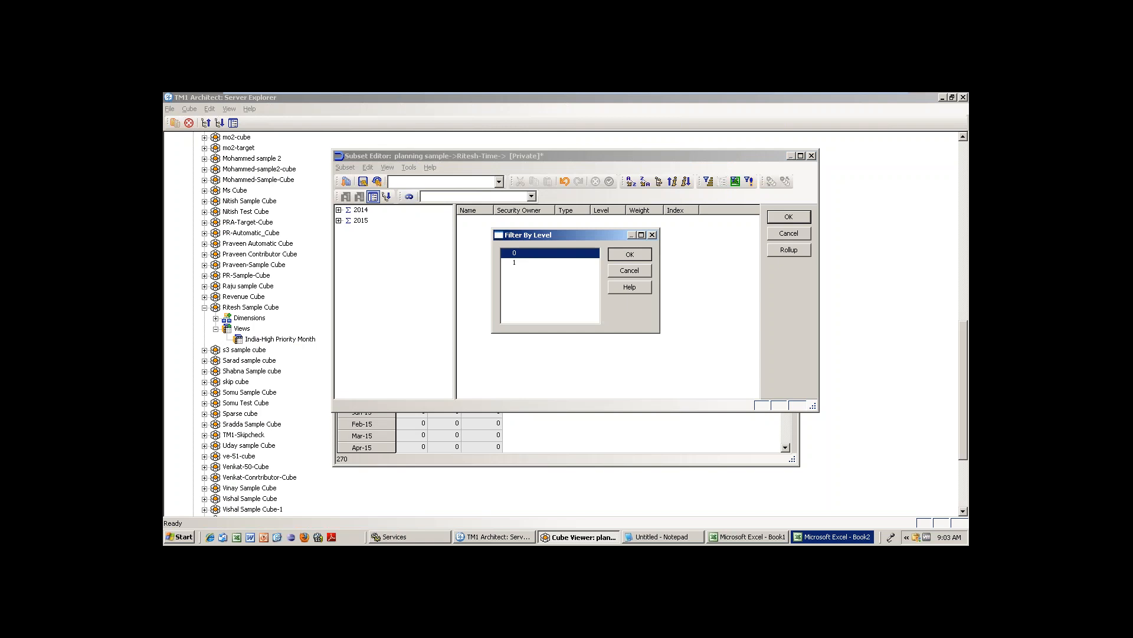
key("Return")
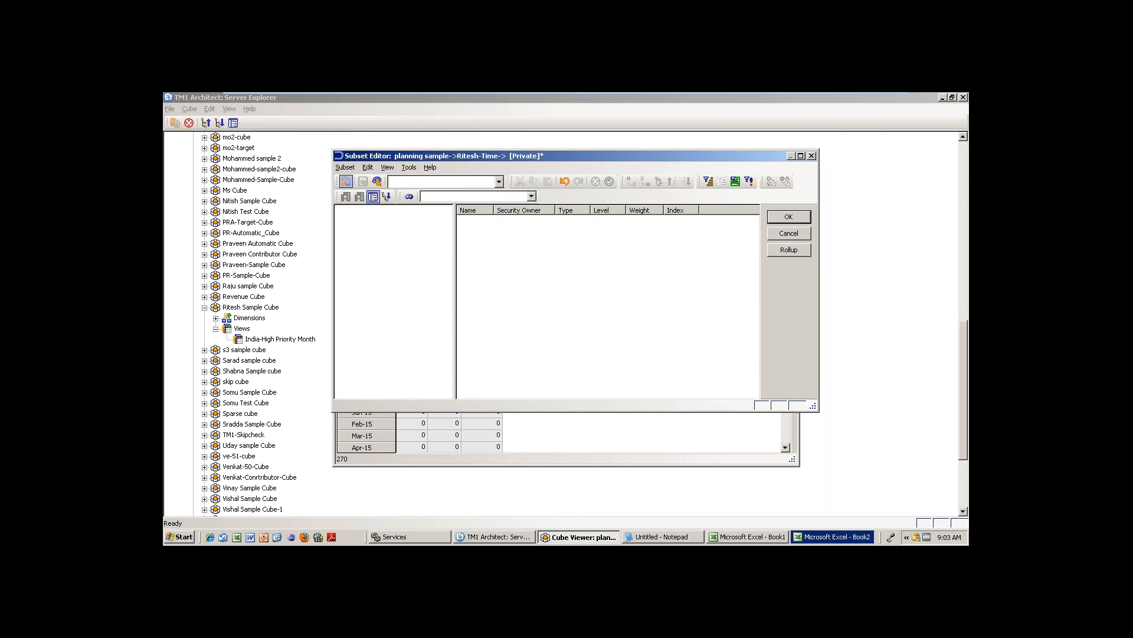
left_click(346, 181)
left_click(707, 181)
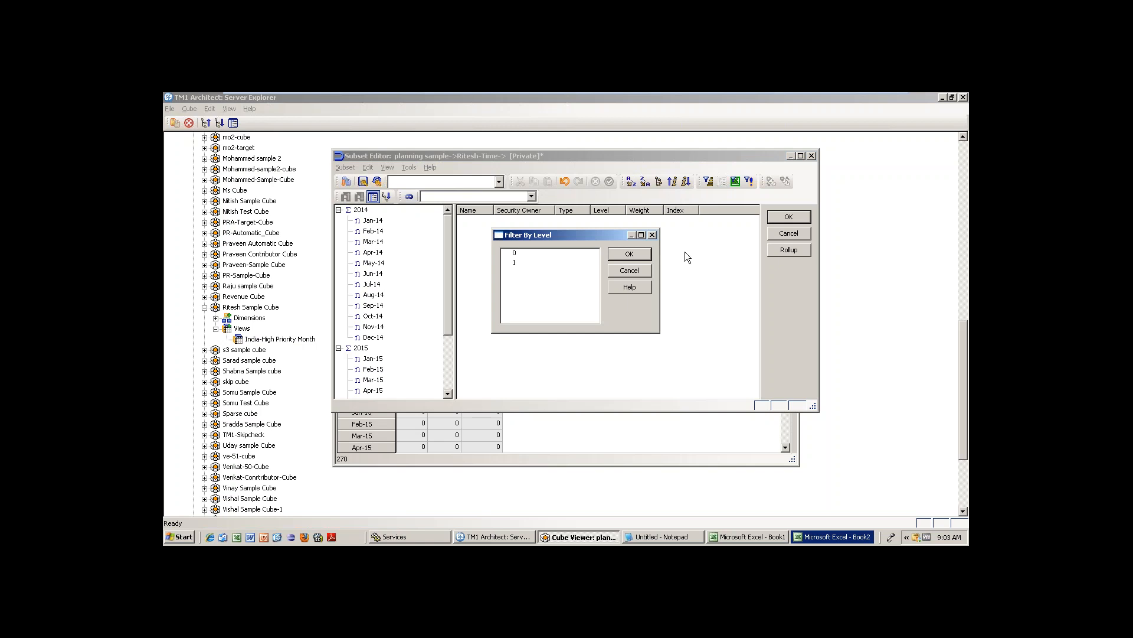
left_click(511, 255)
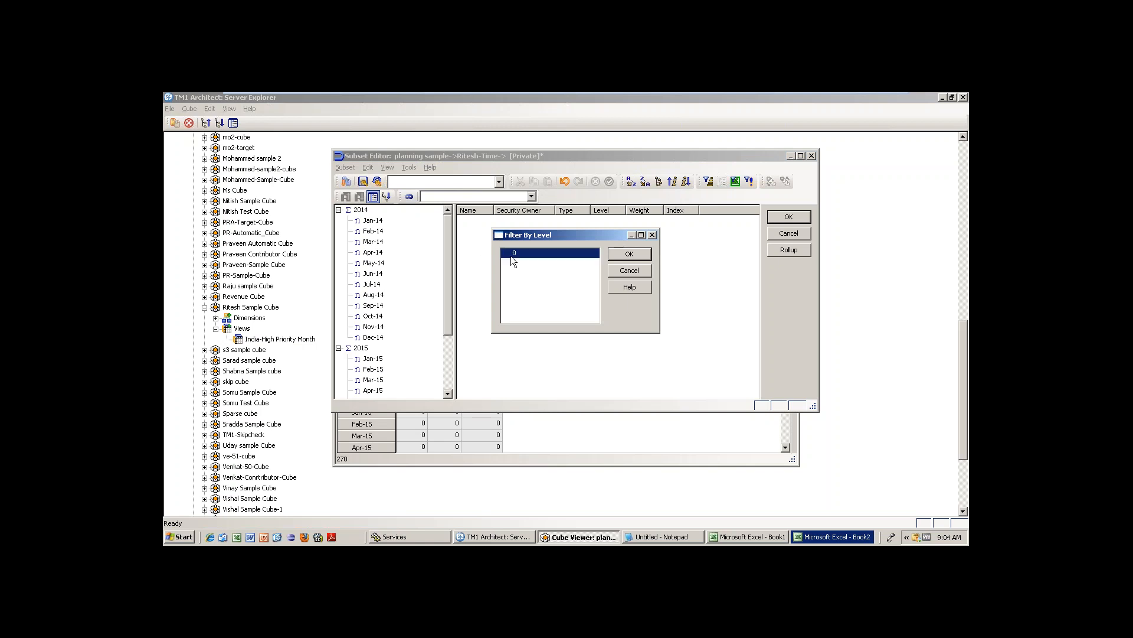
left_click(643, 254)
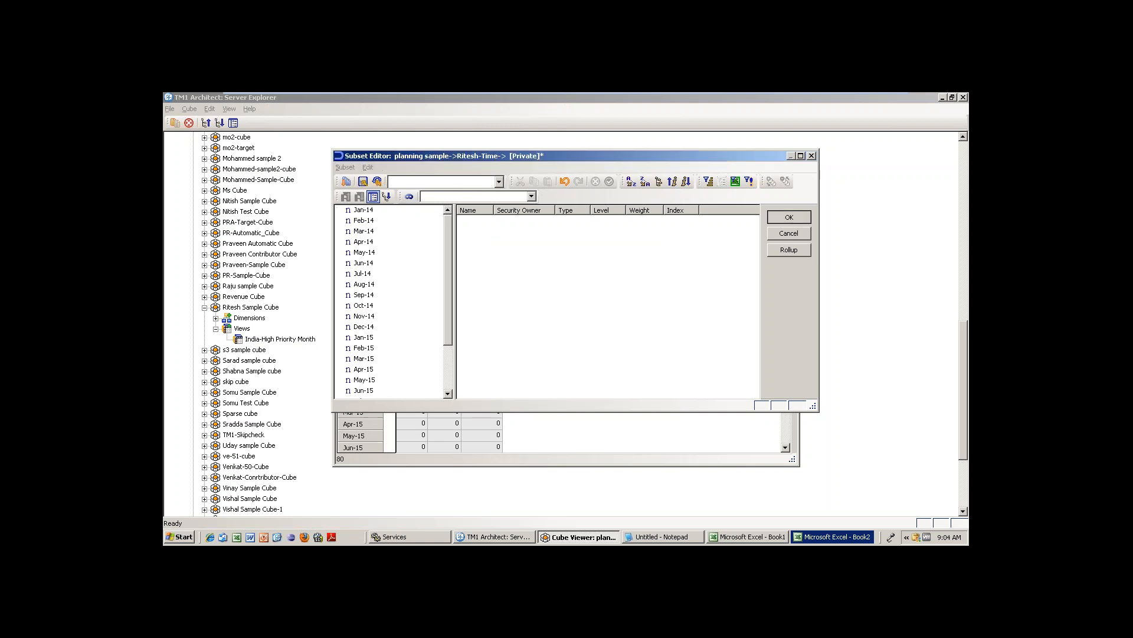
key("Return")
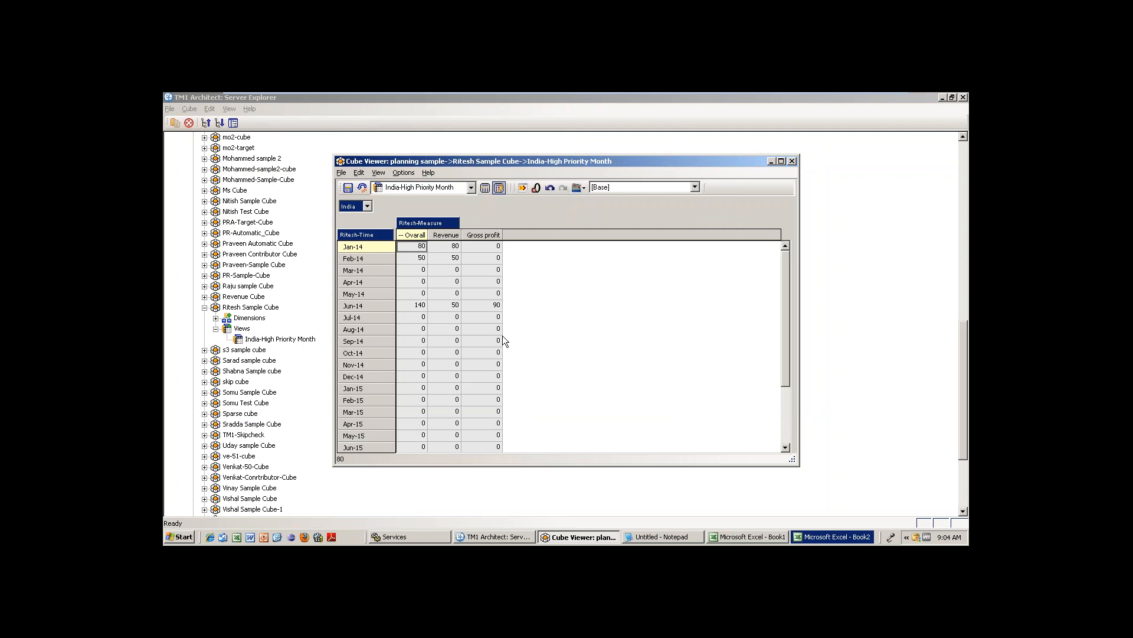
Reopen Ritesh-Time, keep only the Oct-14 to Dec-15 months, then show all elements again.
double_click(363, 235)
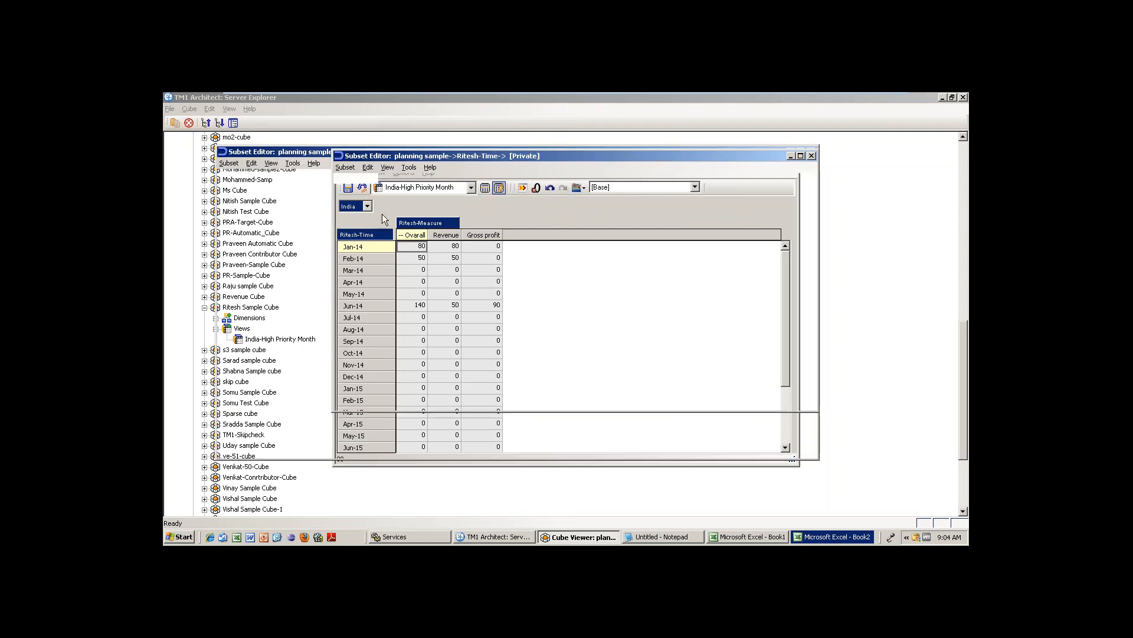
left_click(374, 220)
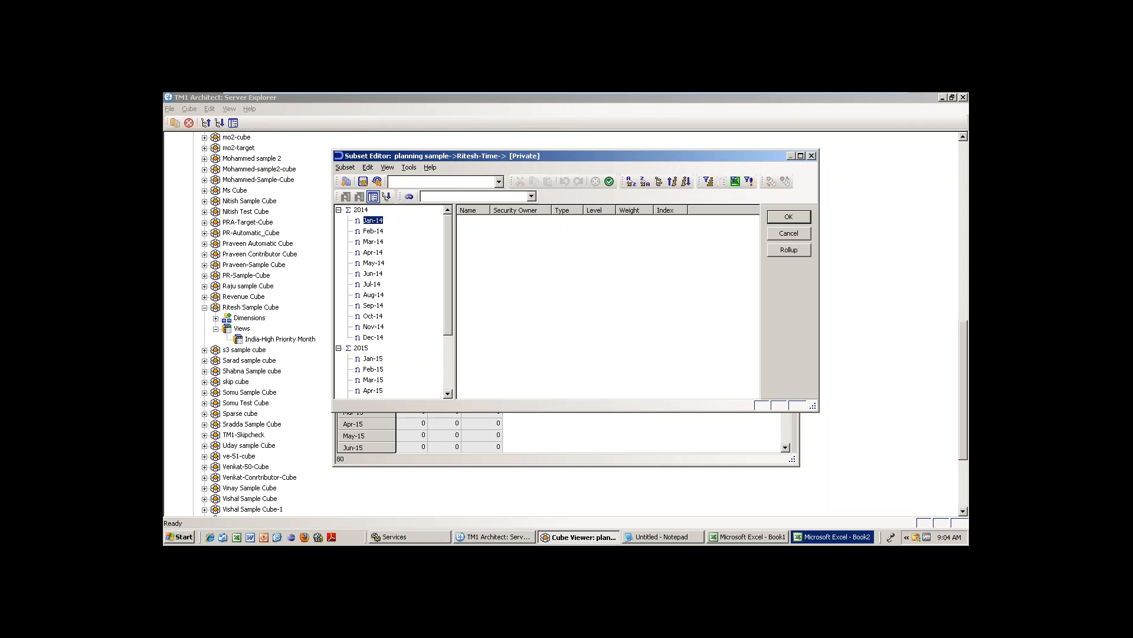
left_click(377, 337, "shift")
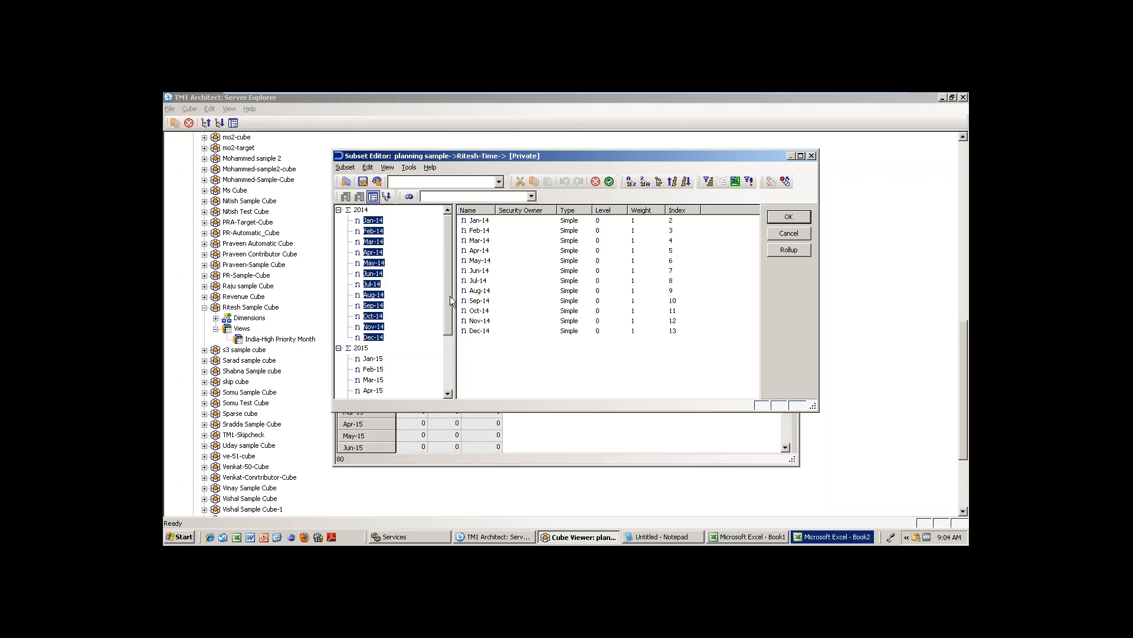
left_click_drag(453, 296, 451, 296)
scroll(446, 360, "down", 3)
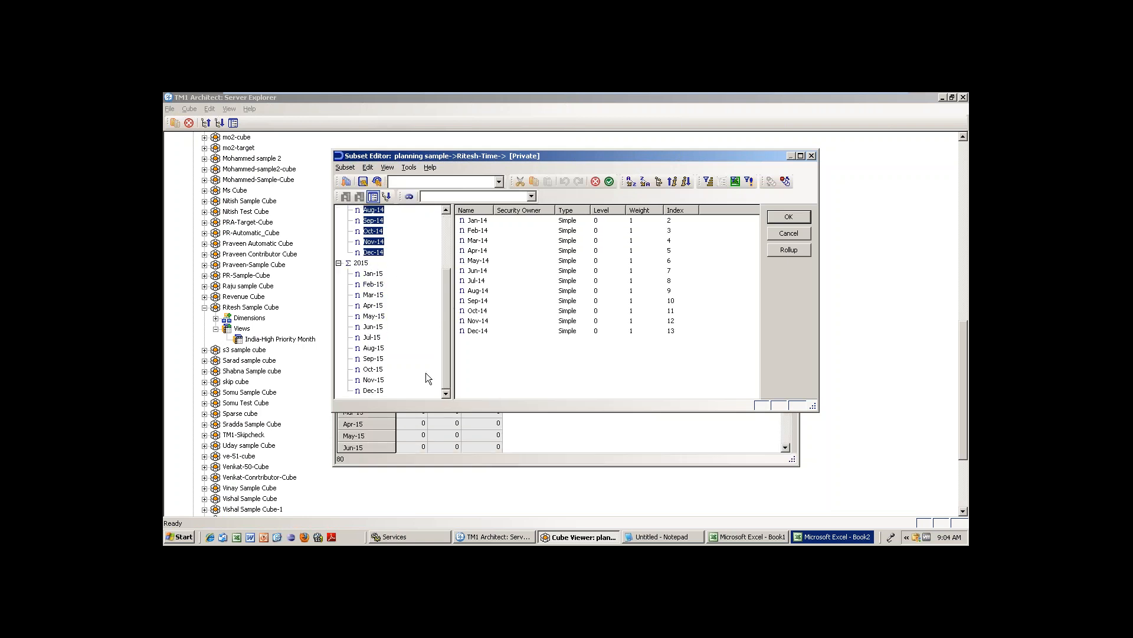
left_click(373, 274, "ctrl")
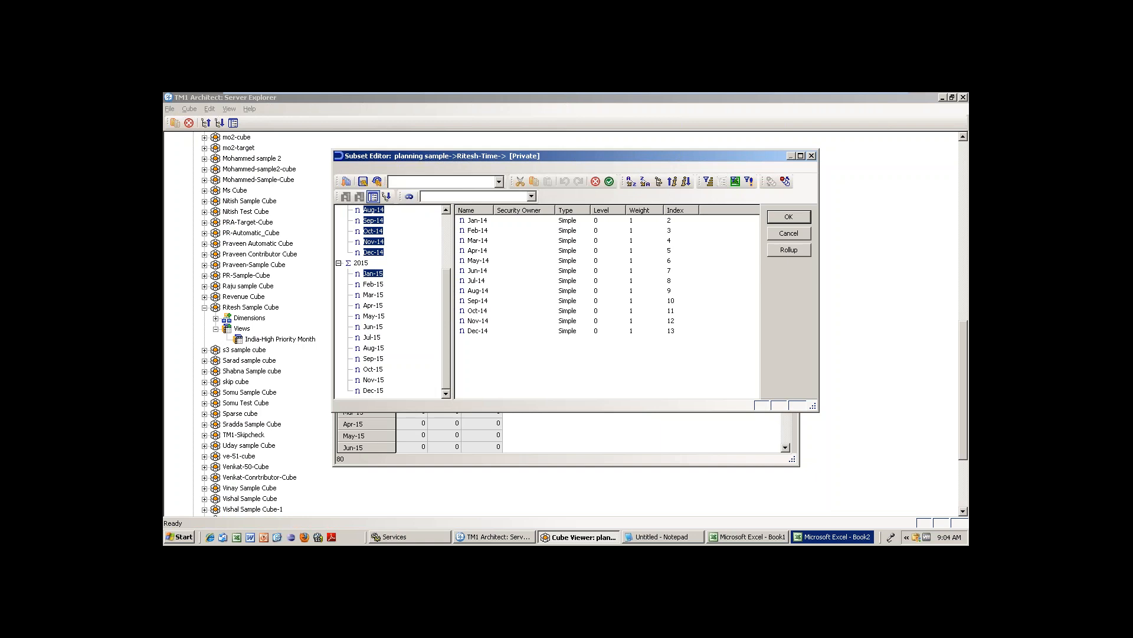
left_click(375, 391, "shift")
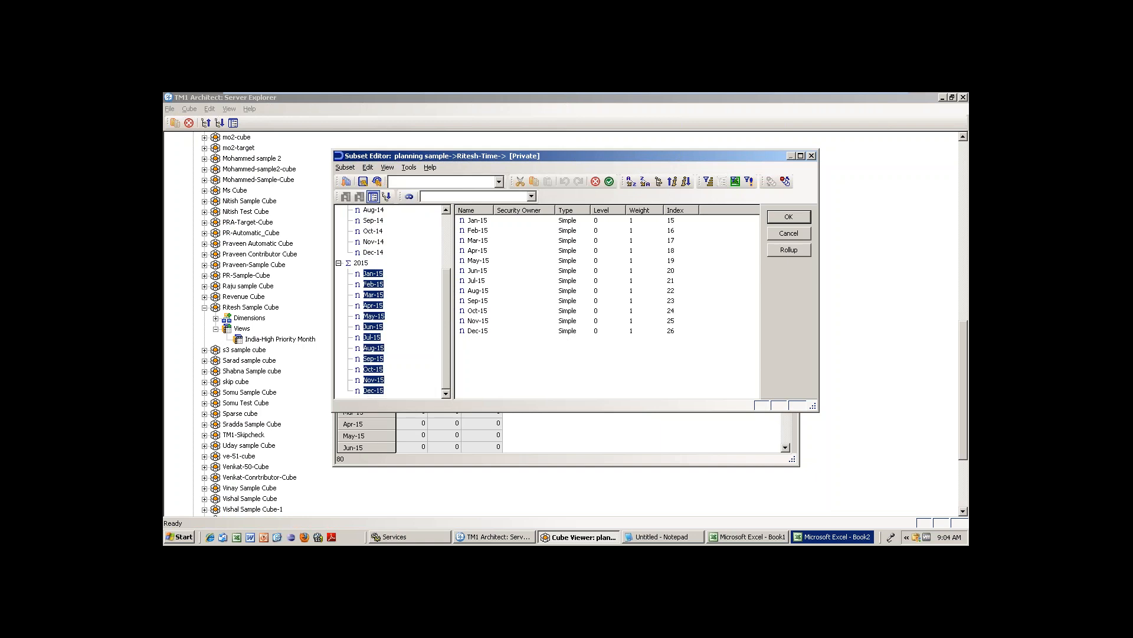
left_click(373, 252, "ctrl")
left_click(374, 231, "ctrl")
left_click(373, 241, "ctrl")
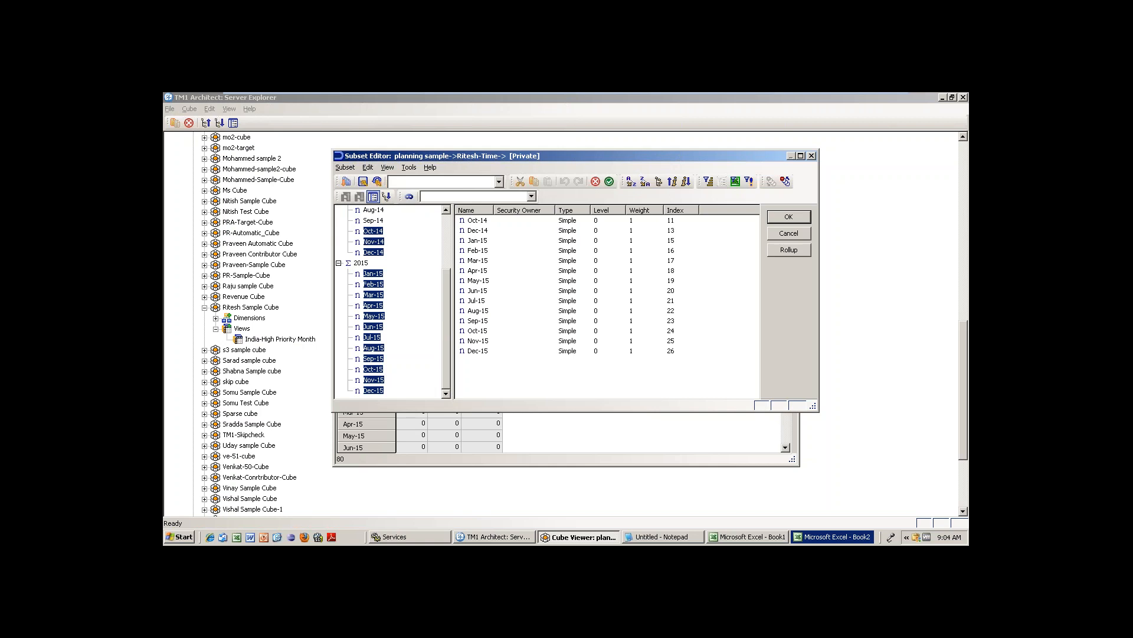
left_click(610, 181)
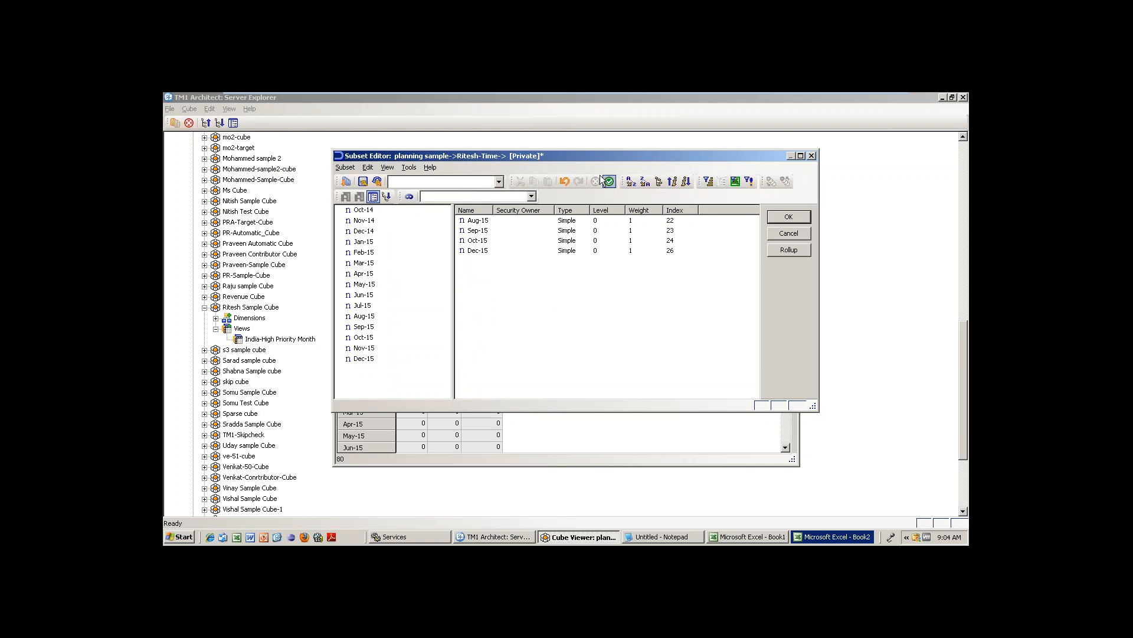
left_click(409, 196)
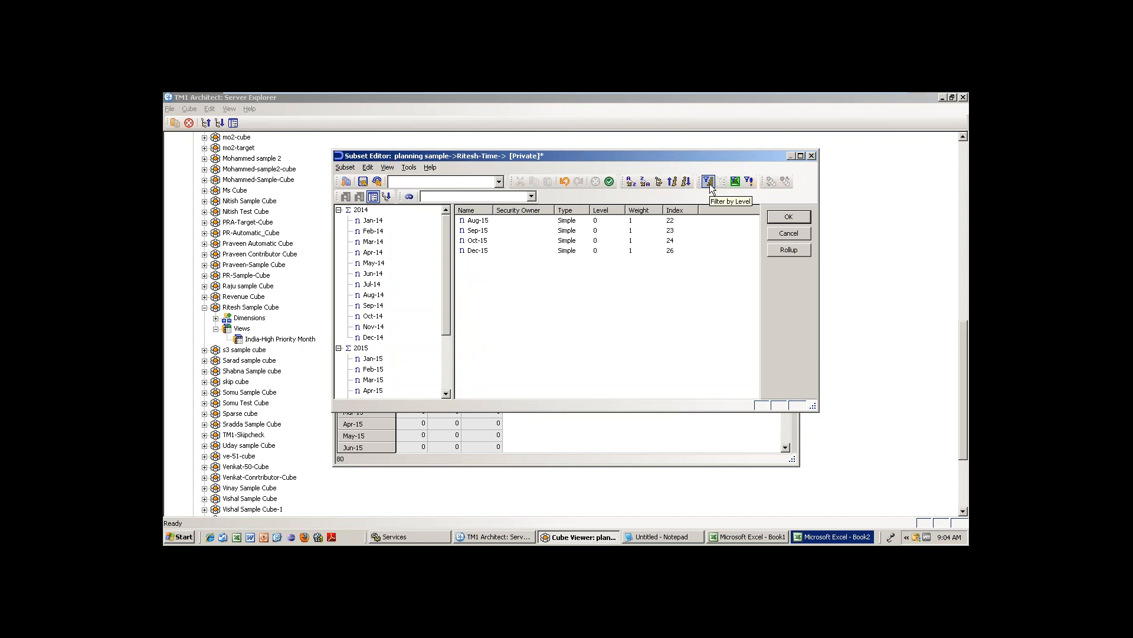
Filter the Ritesh-Time subset by pattern M* to keep Mar and May months, apply, and reopen it.
left_click(749, 181)
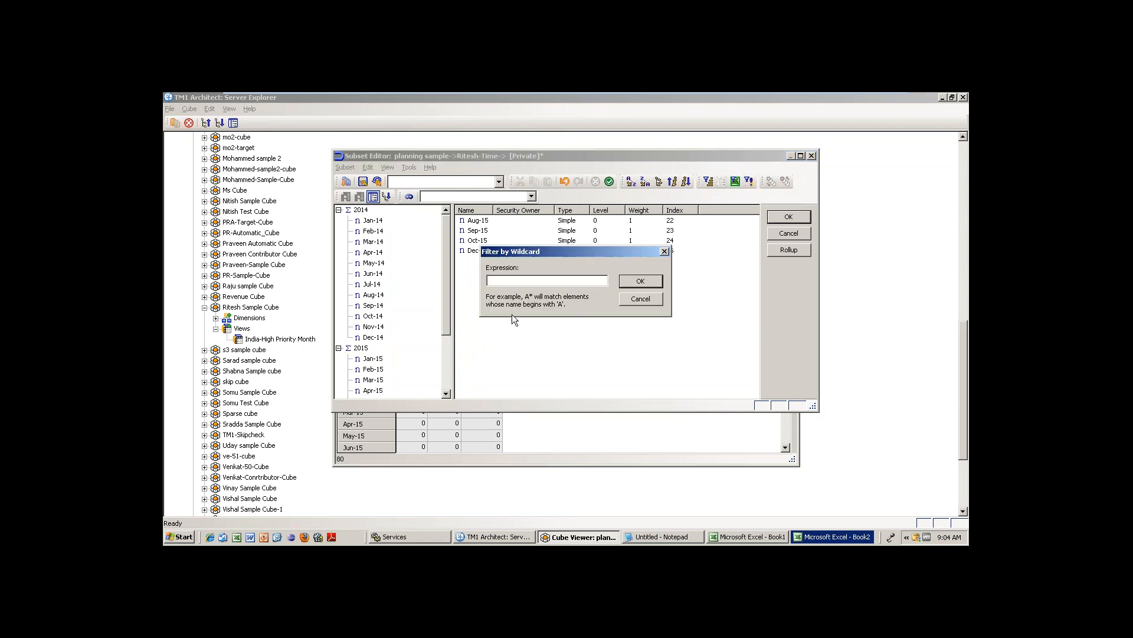
type("M")
type("*")
left_click(640, 281)
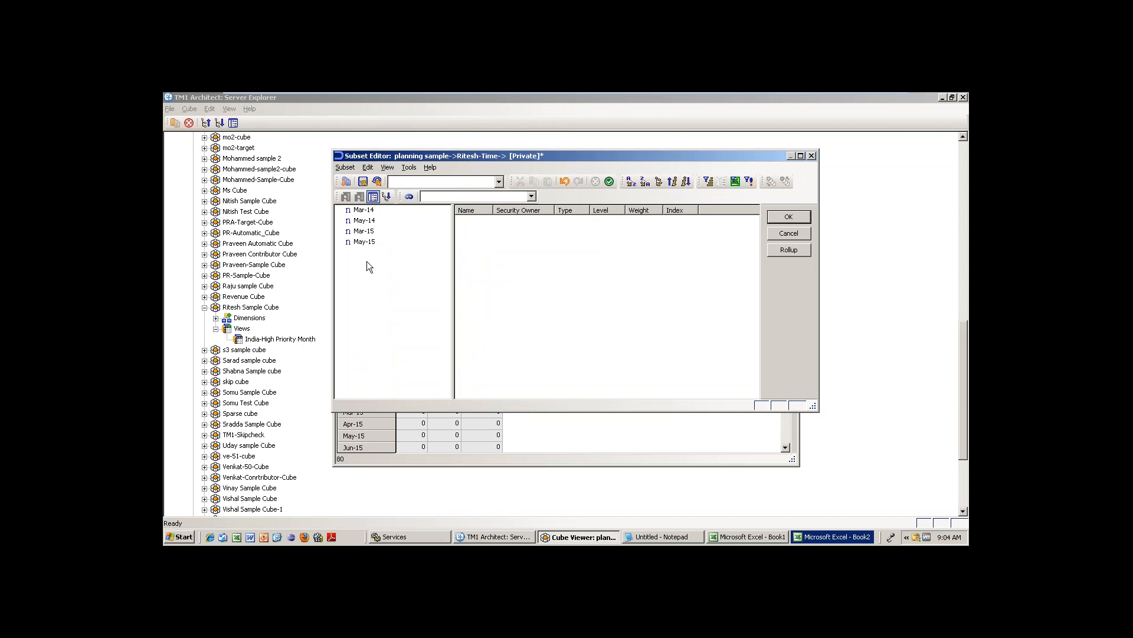
left_click(788, 217)
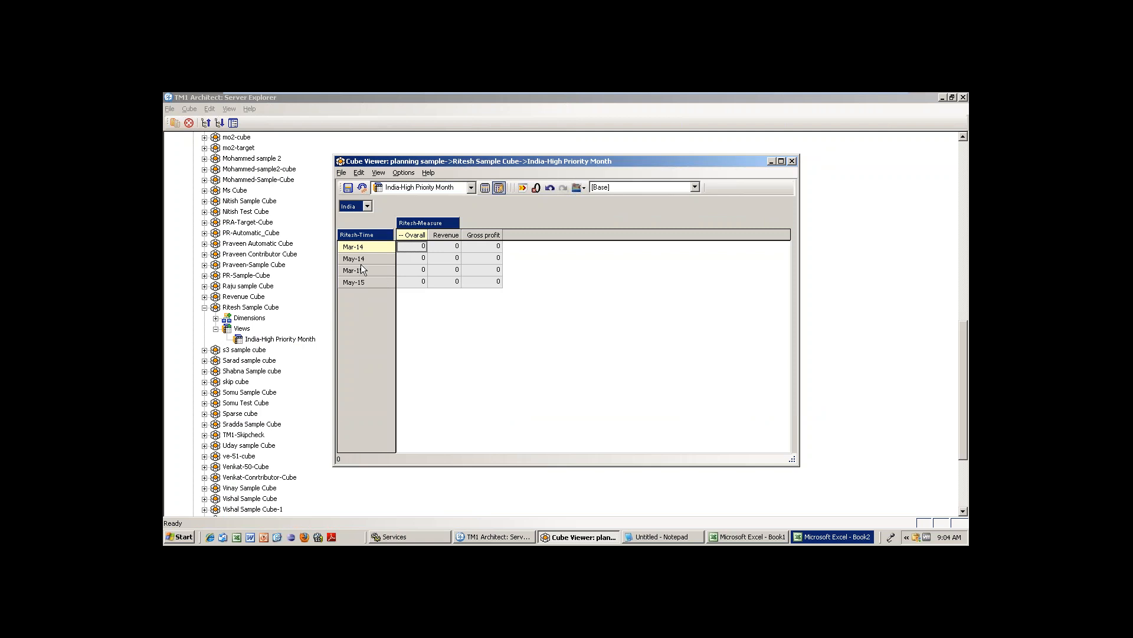
left_click(384, 237)
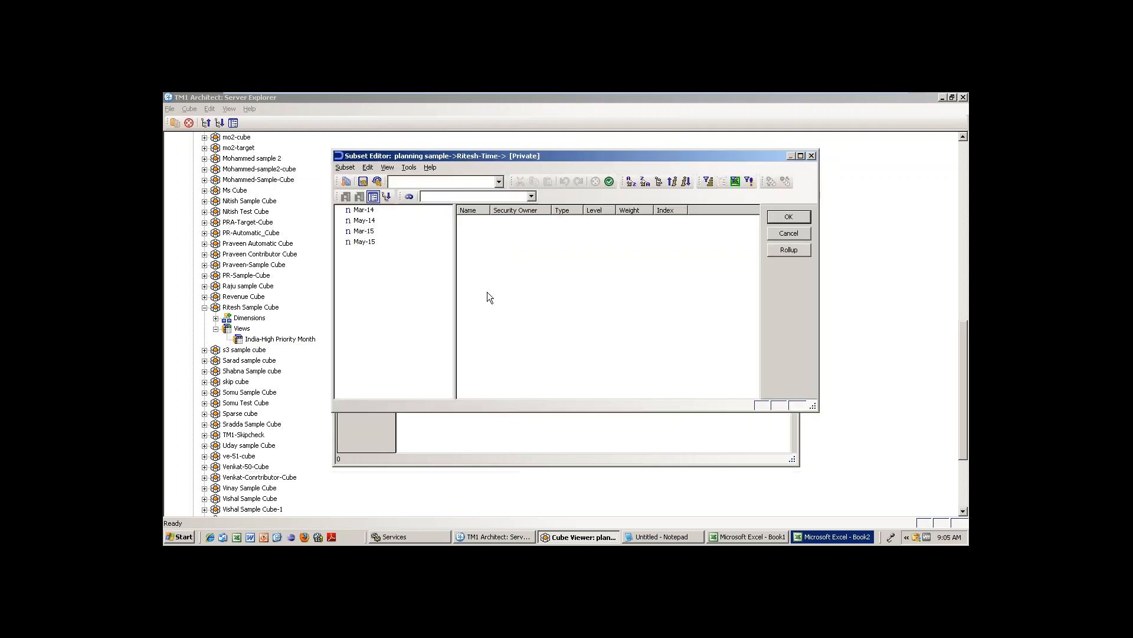
Save the four months as a new subset named 'Mstarting Months' and apply it to the rows.
left_click(346, 168)
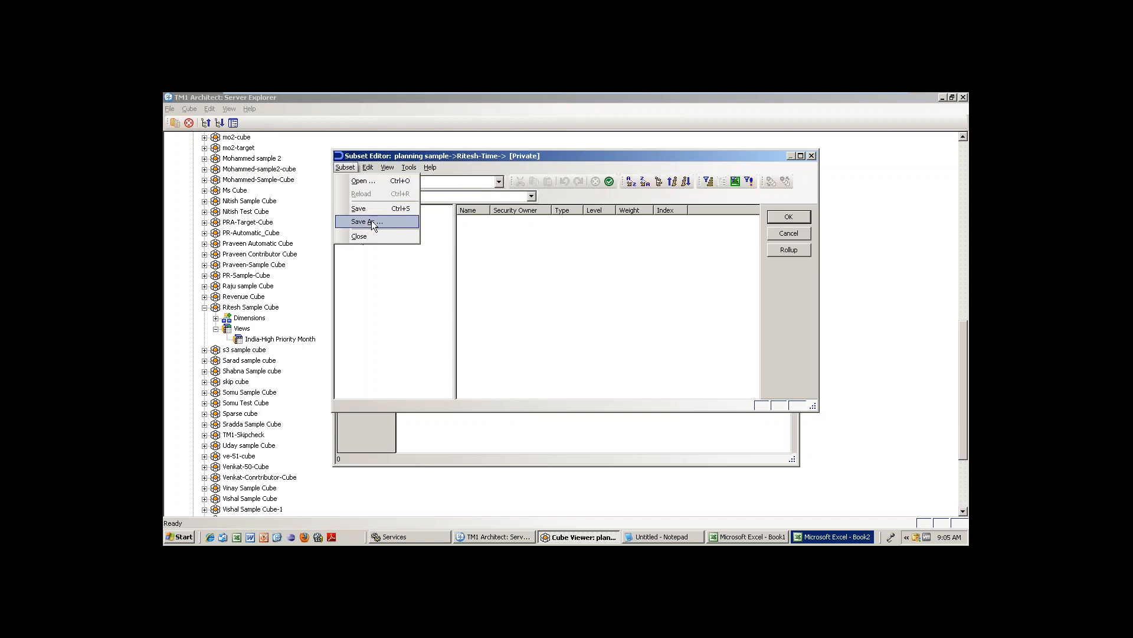
left_click(371, 220)
type("Mstar")
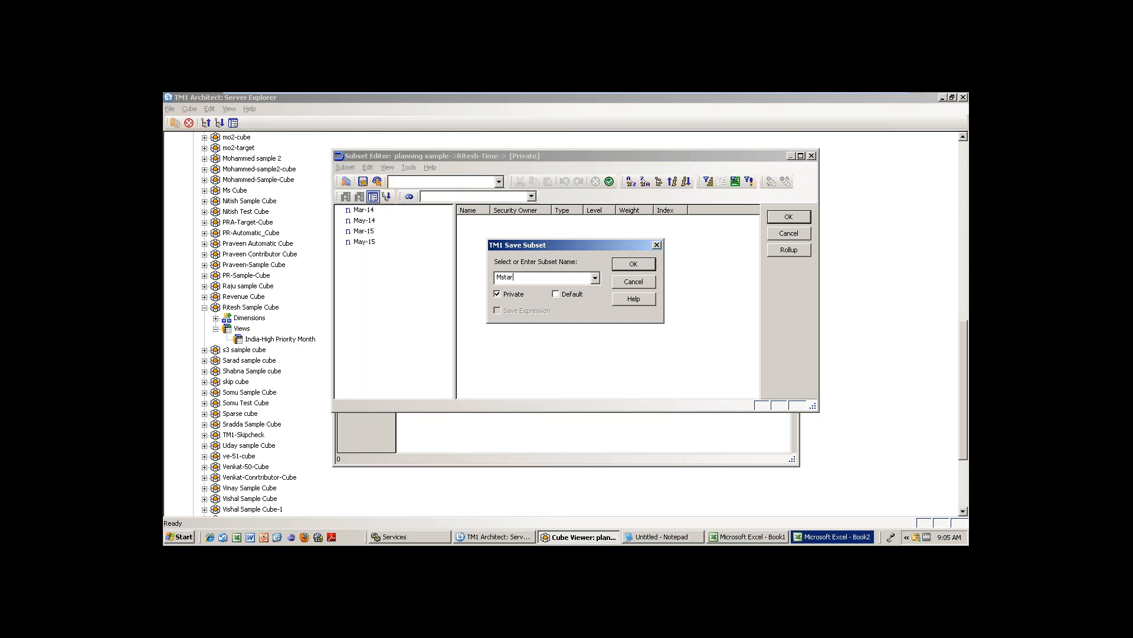
type("tiung Months")
key("Return")
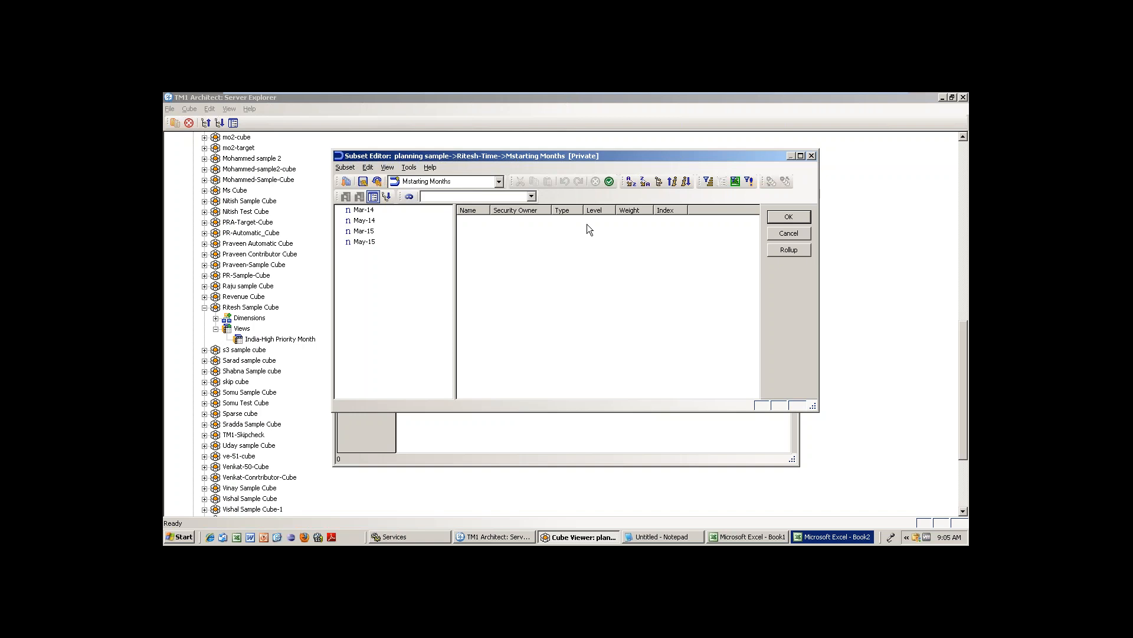
key("Return")
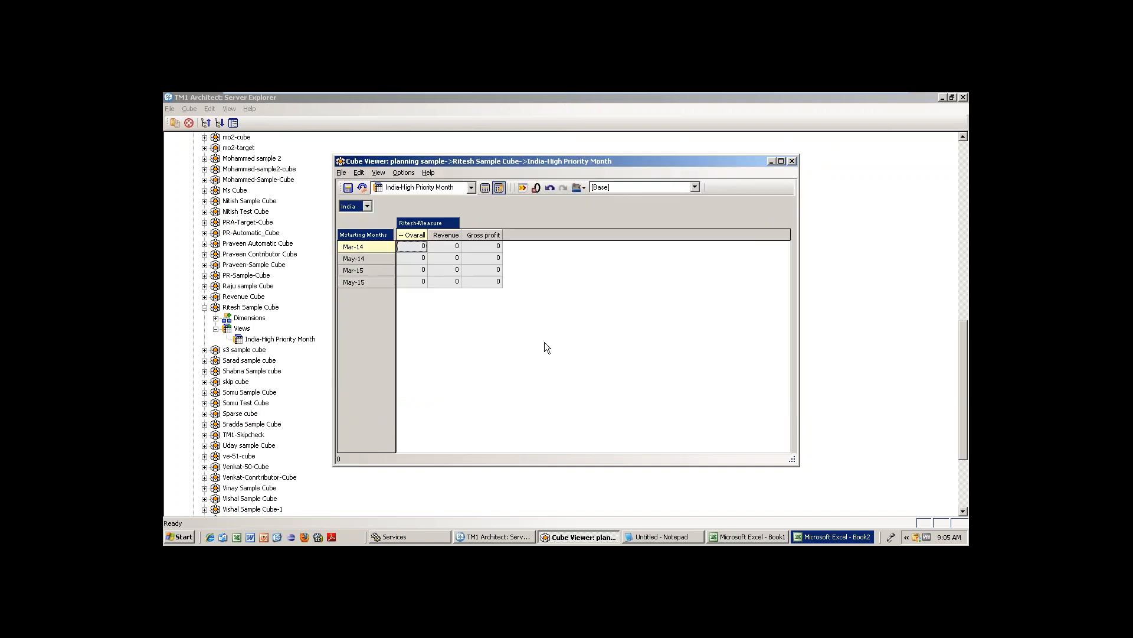
Load Low Priority Month, then Critical Months (Mar-15, Jul-15, Oct-15) as the row subset.
double_click(373, 240)
left_click(499, 181)
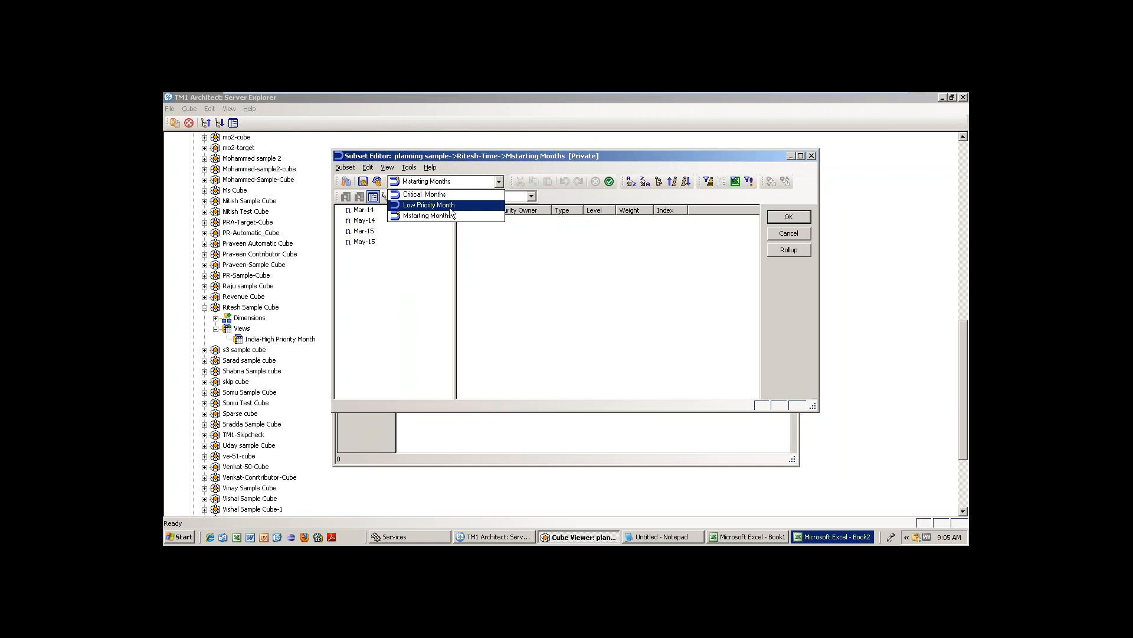
left_click(449, 206)
left_click(460, 182)
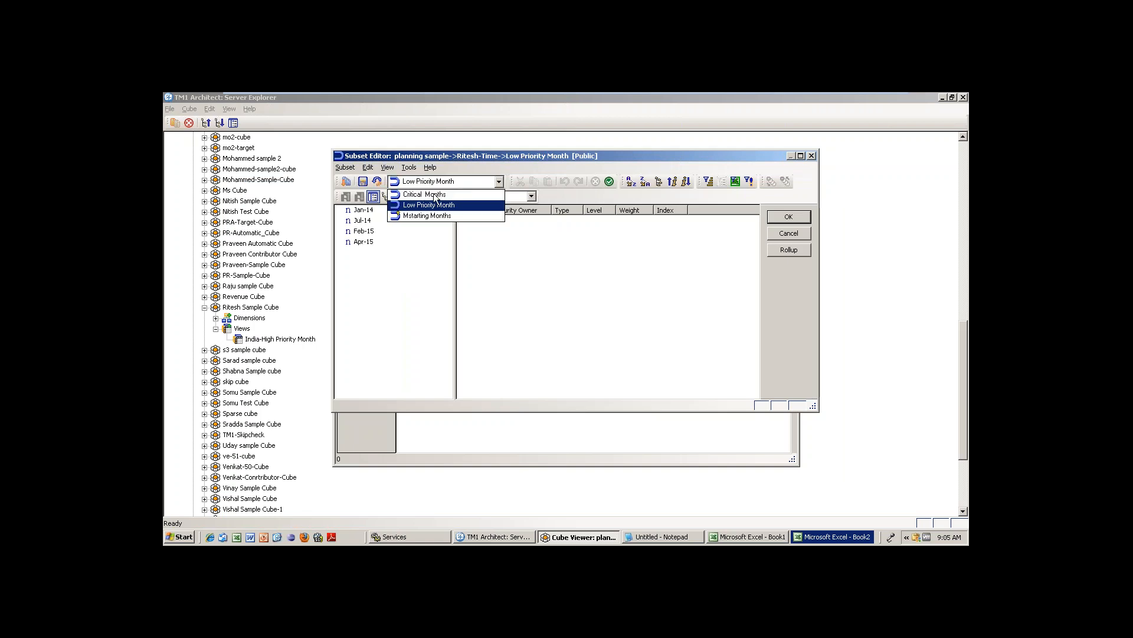
left_click(428, 193)
left_click(794, 219)
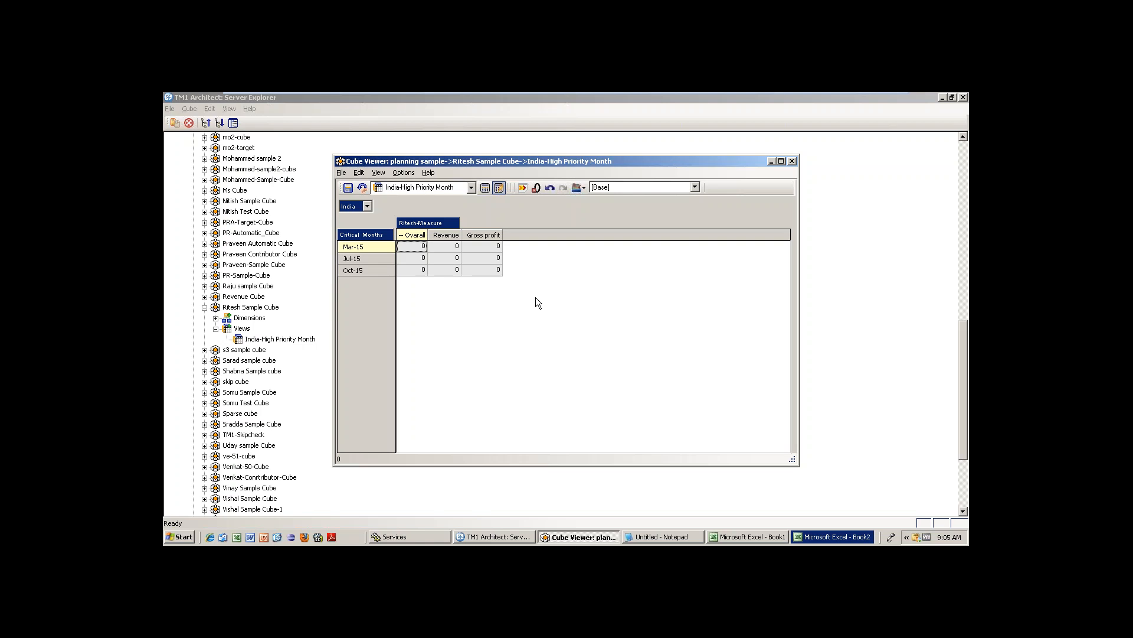
double_click(369, 236)
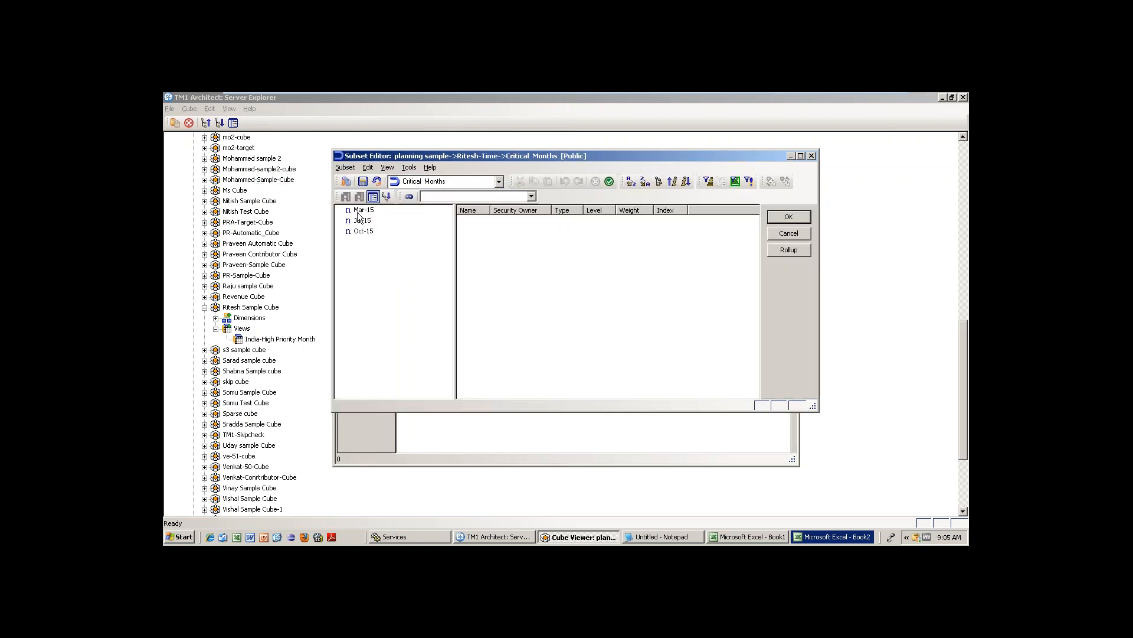
left_click(347, 181)
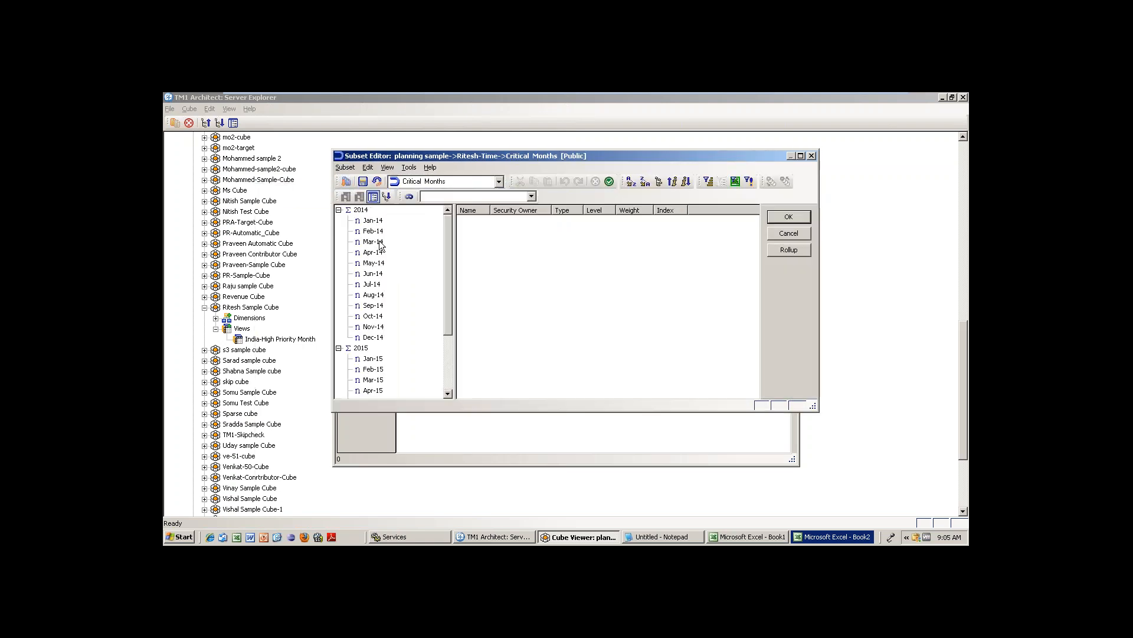
left_click(373, 220)
left_click(376, 294, "ctrl")
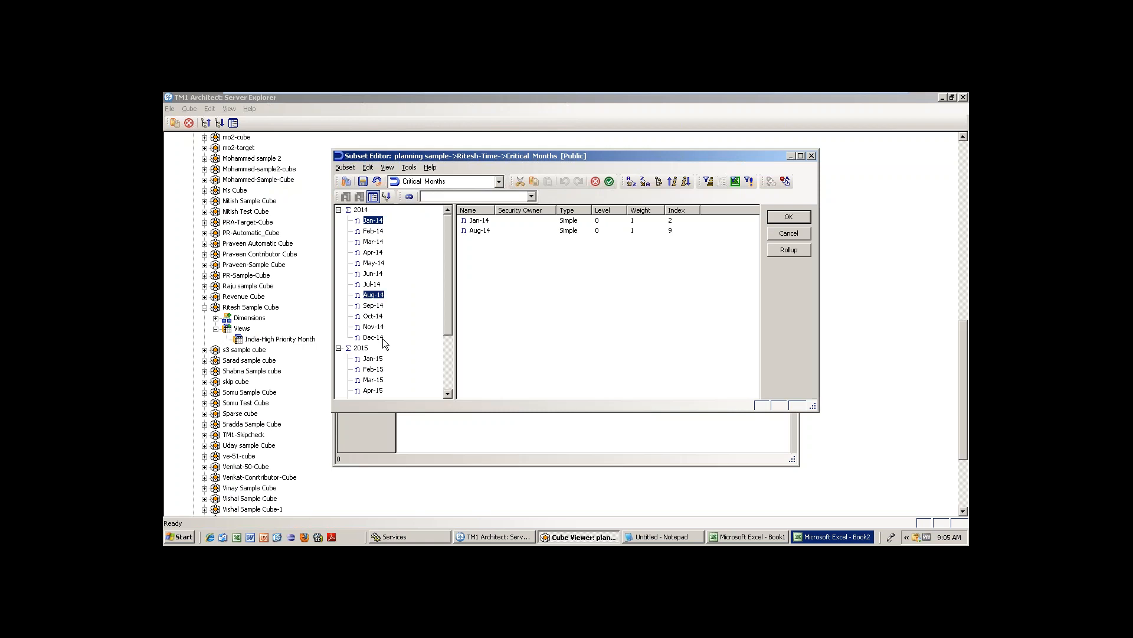
left_click(382, 337, "ctrl")
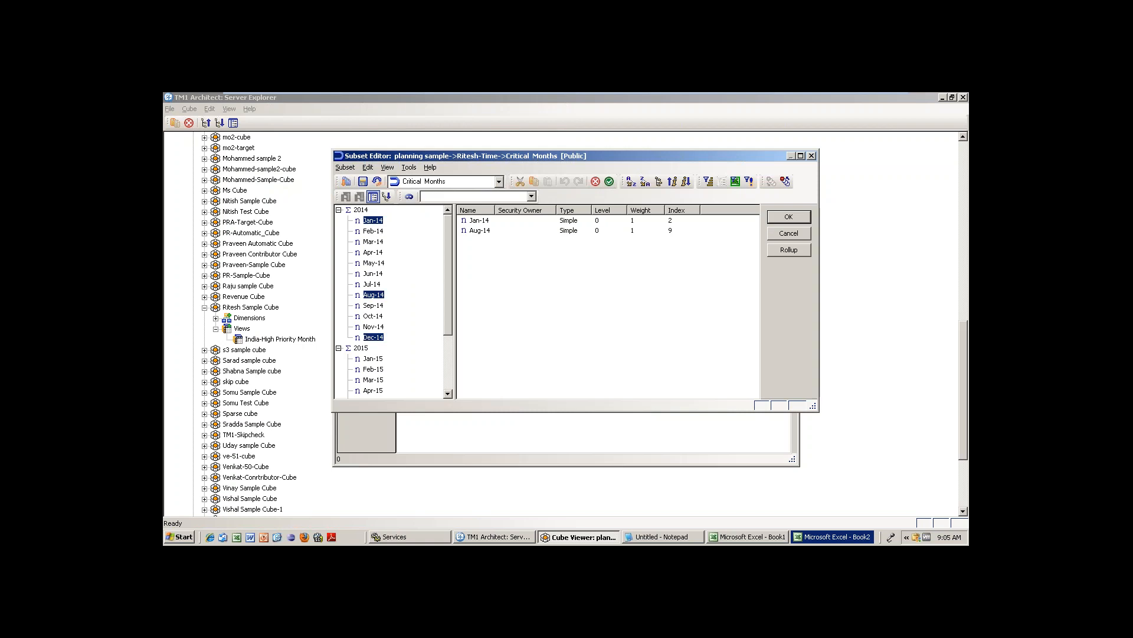
left_click(609, 182)
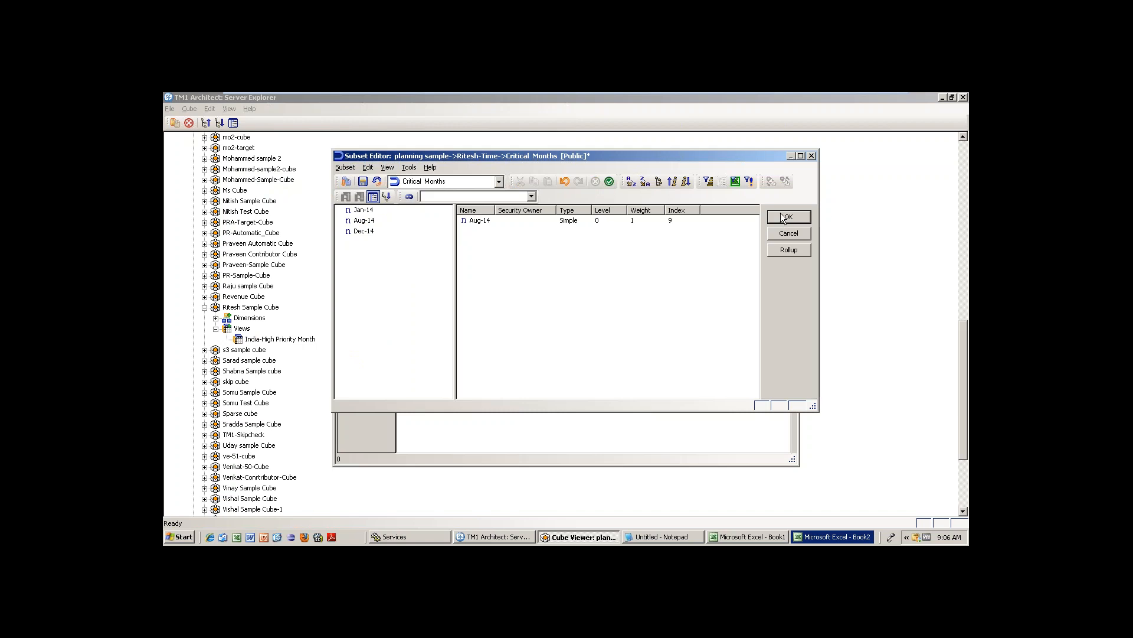
left_click(440, 181)
left_click(440, 181)
left_click(439, 181)
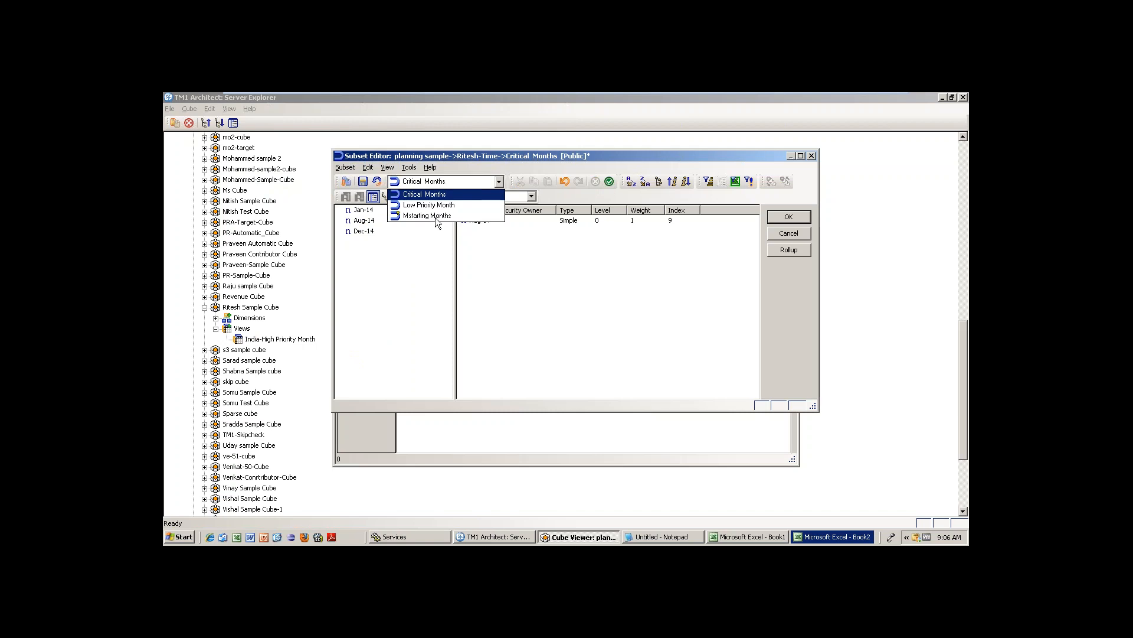
left_click(428, 213)
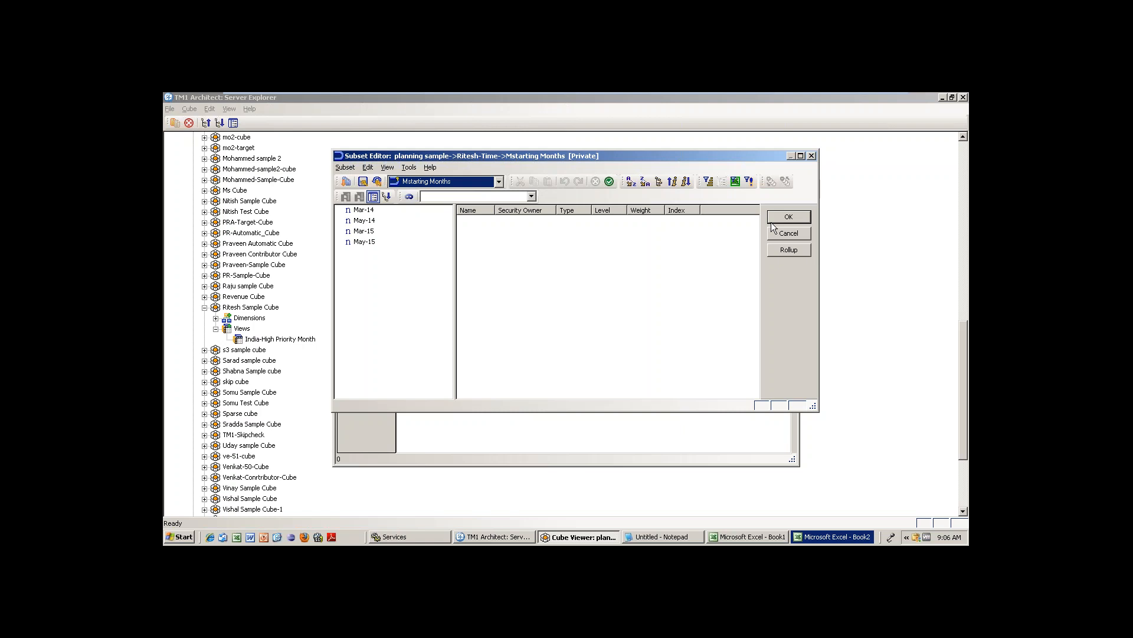
left_click(471, 180)
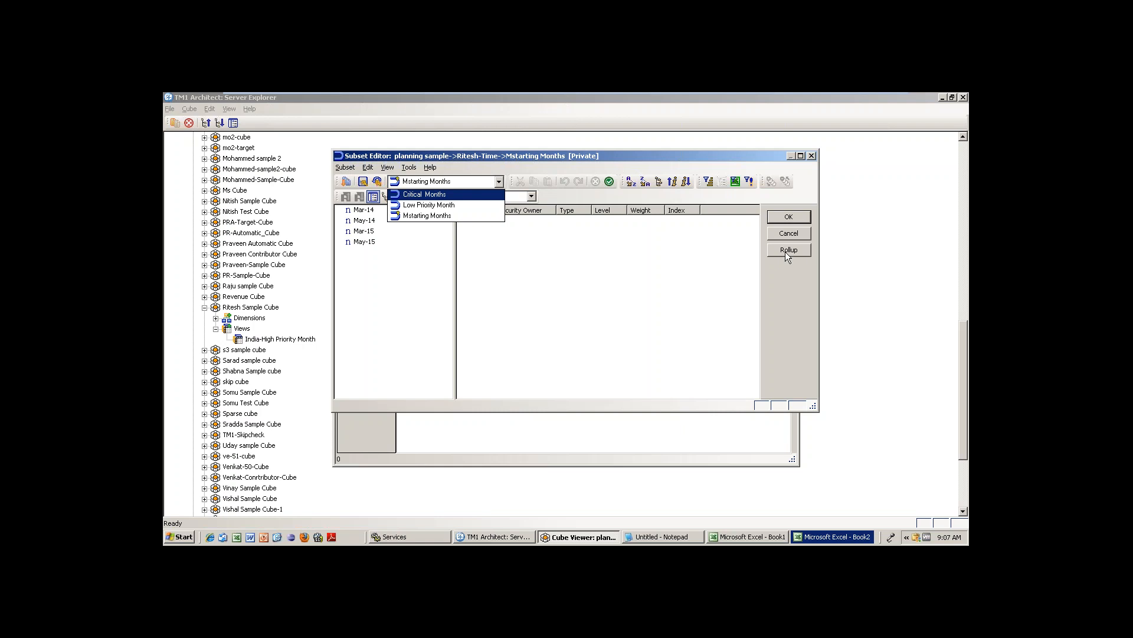
key("Escape")
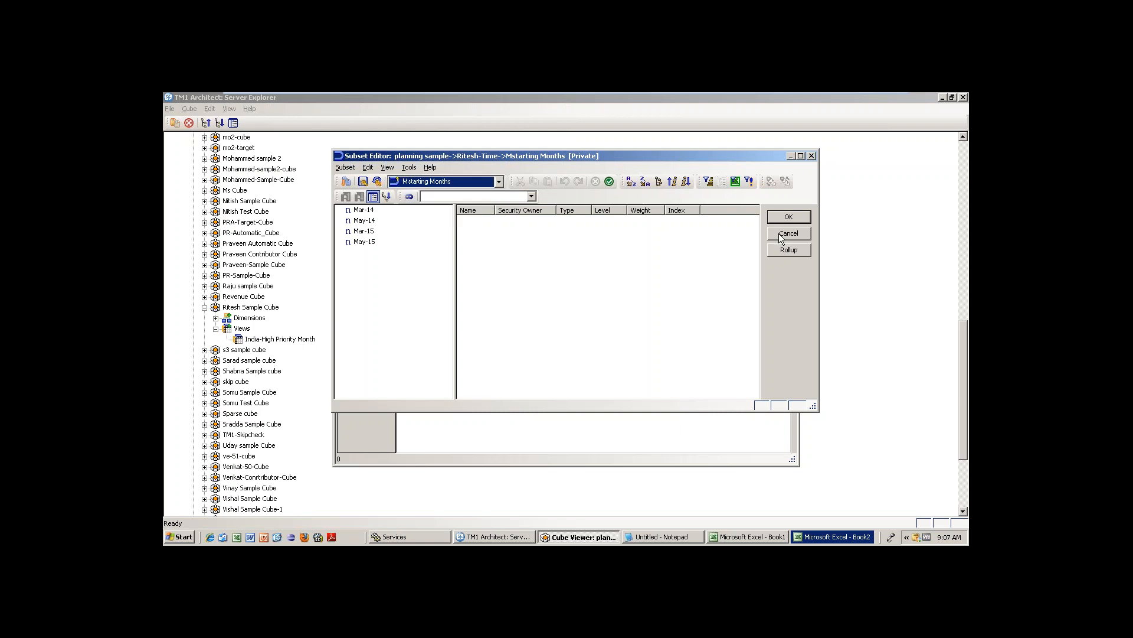
left_click(779, 233)
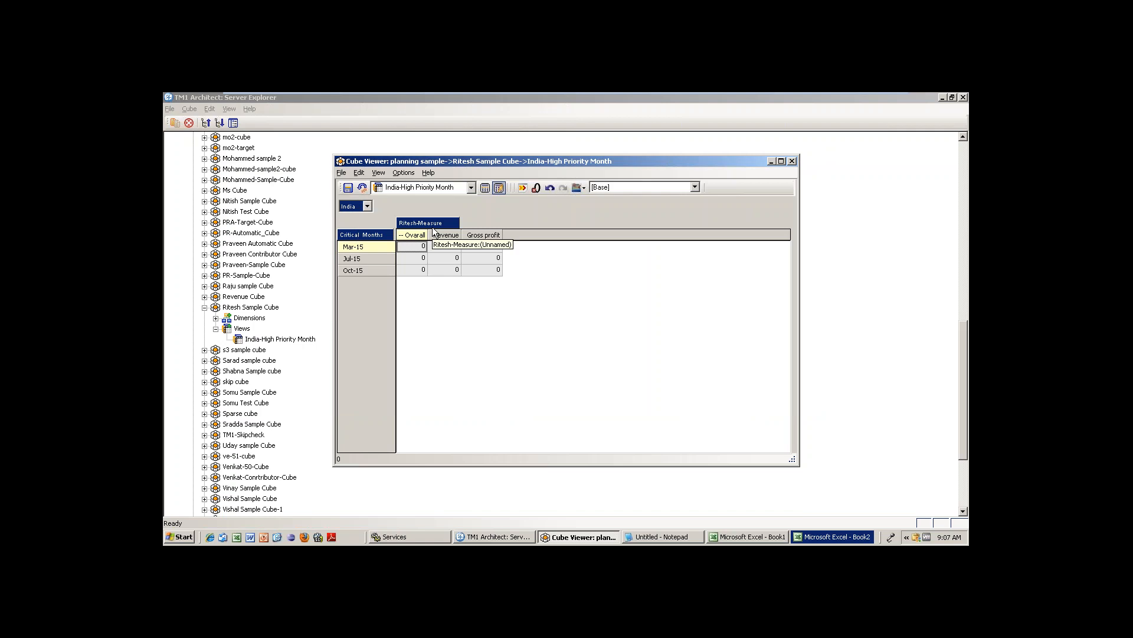
left_click(341, 172)
left_click(455, 298)
left_click(341, 172)
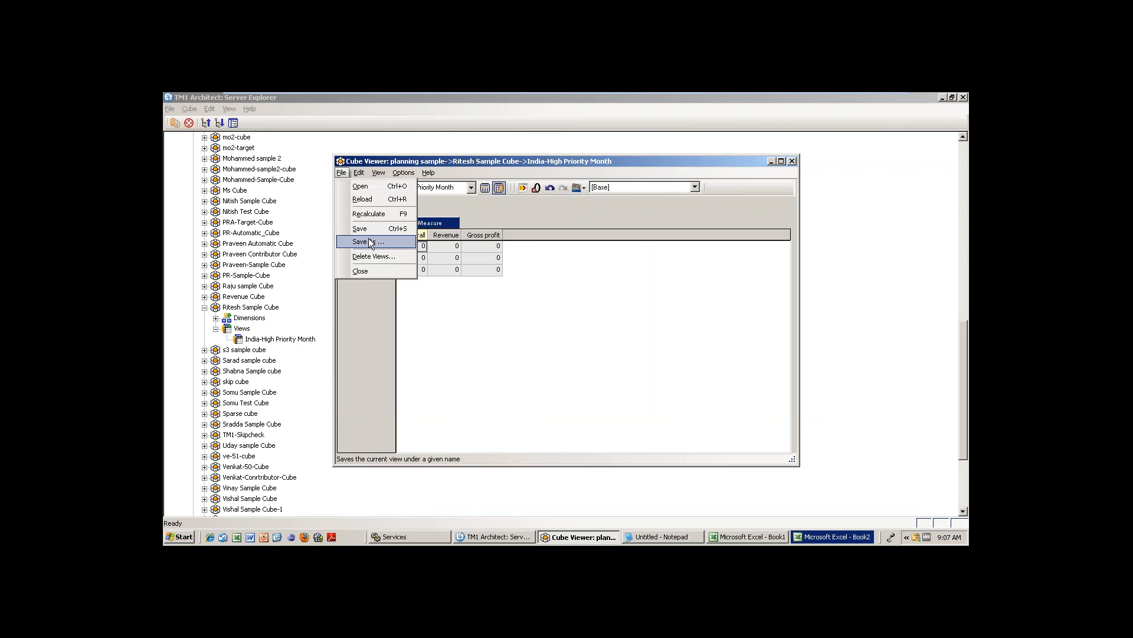
left_click(530, 340)
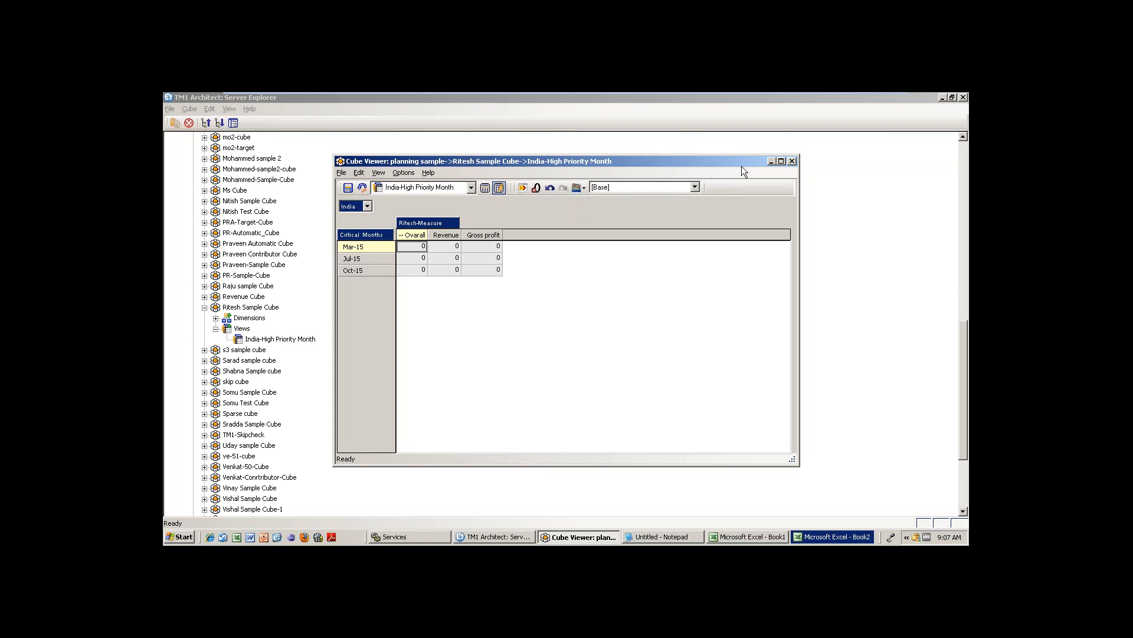
left_click(583, 188)
left_click(536, 210)
Expand Ritesh Sample Cube's dimensions, open Ritesh-Location's Subset Editor, then close it.
left_click(246, 319)
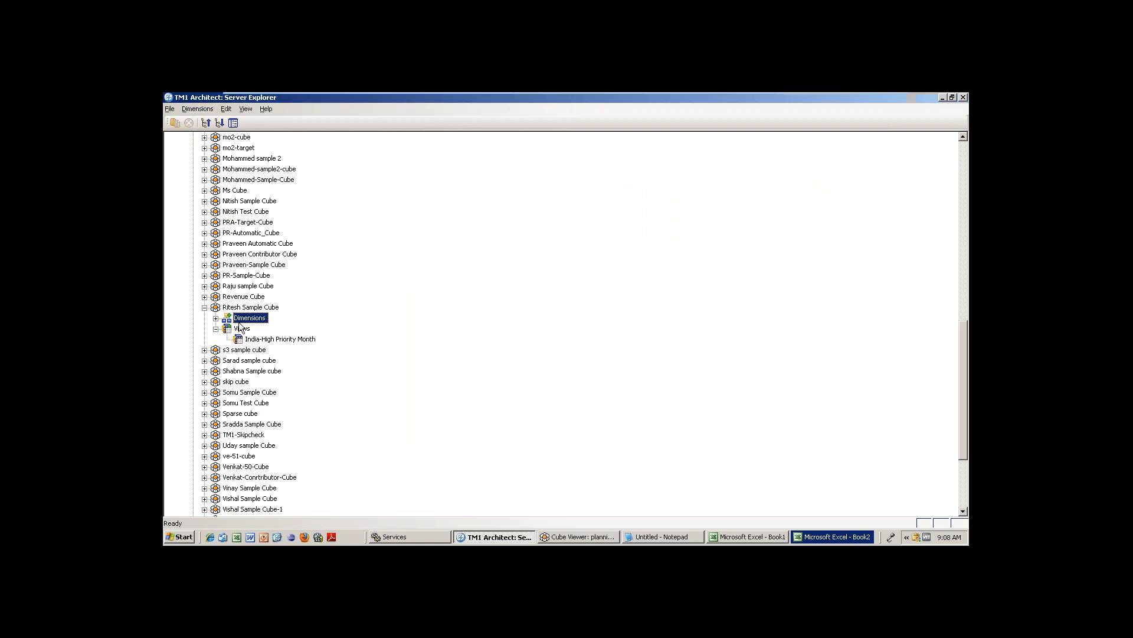
left_click(216, 319)
right_click(250, 318)
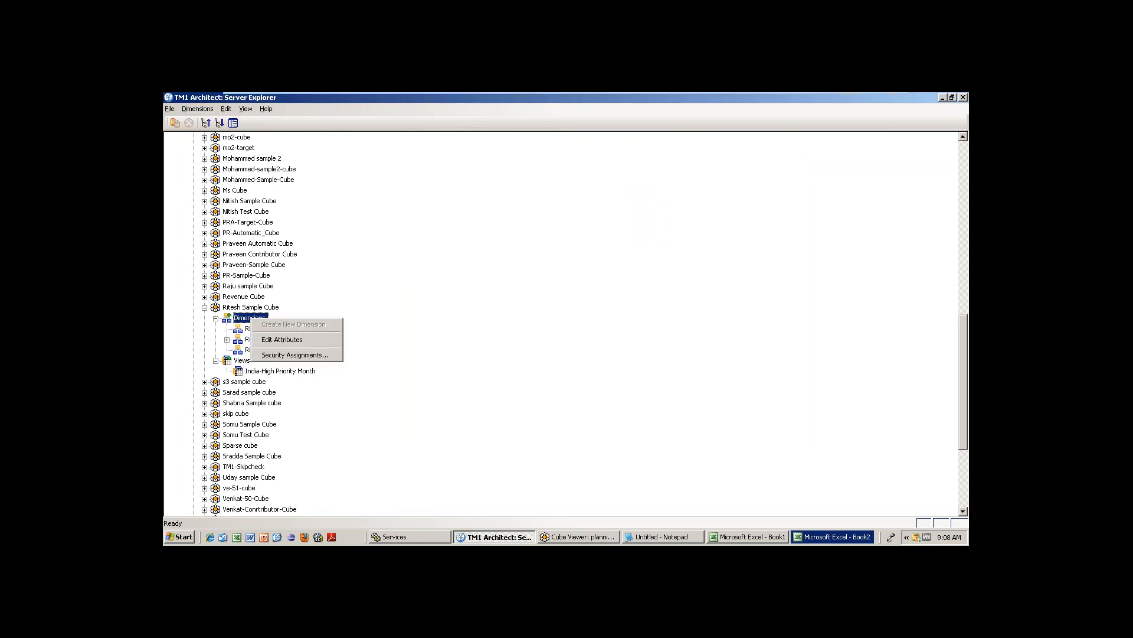
left_click(268, 328)
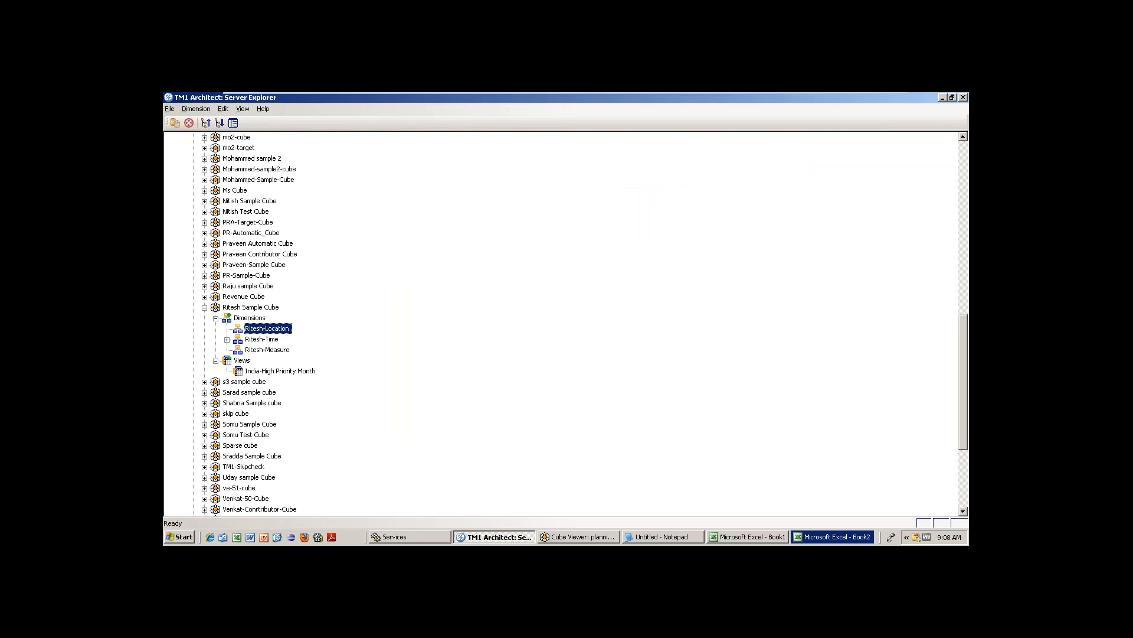
double_click(271, 329)
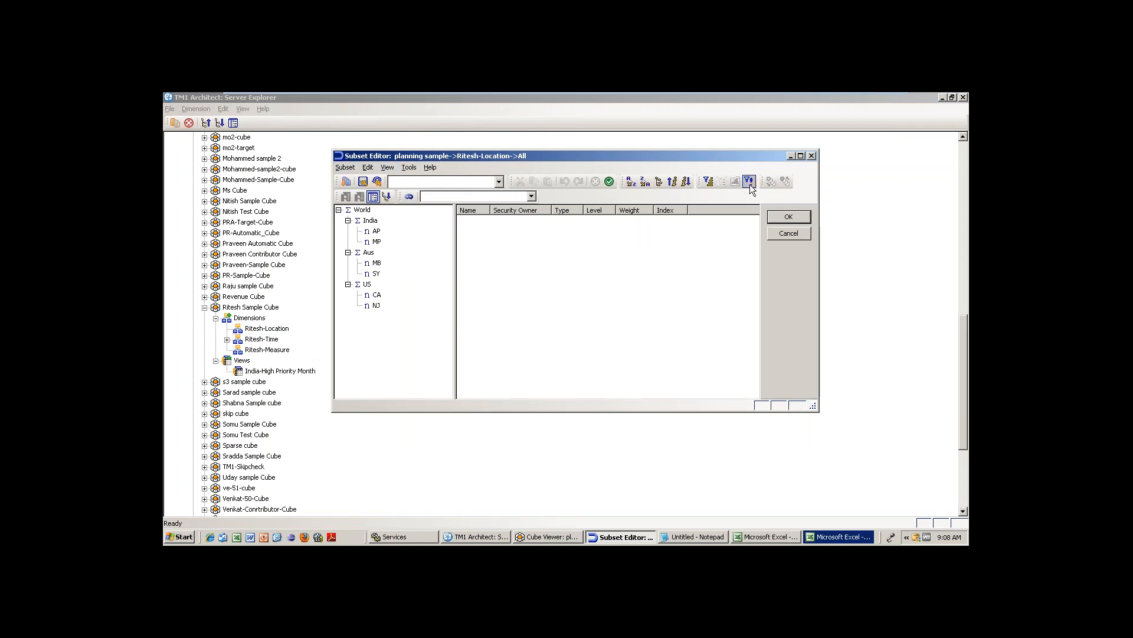
left_click(811, 156)
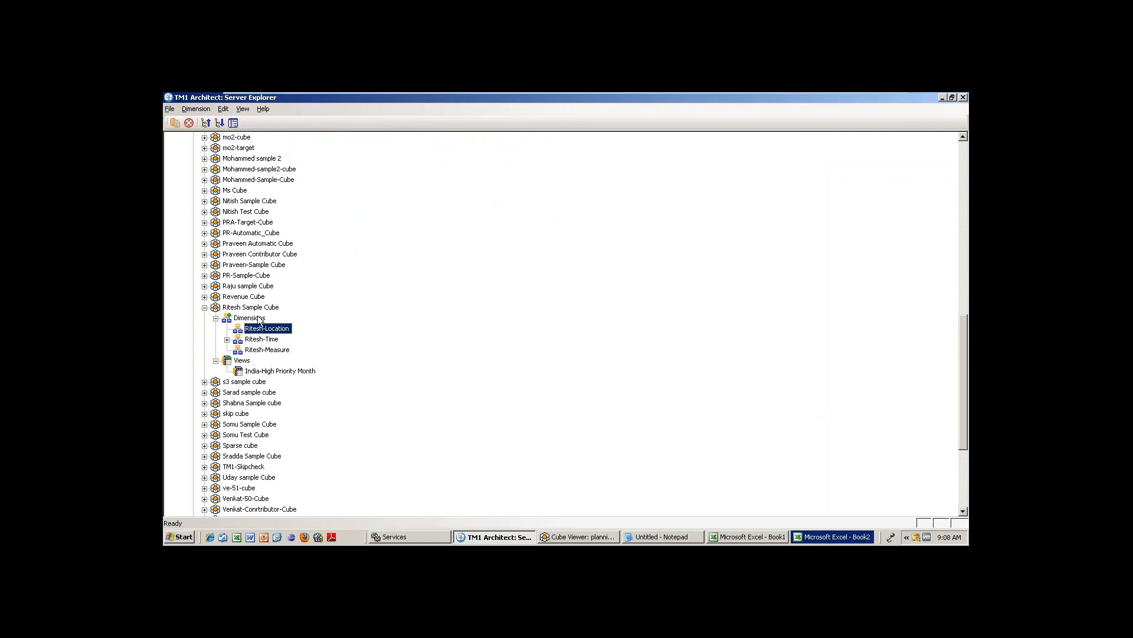
Open the India-High Priority Month view and set its location to Aus.
double_click(280, 371)
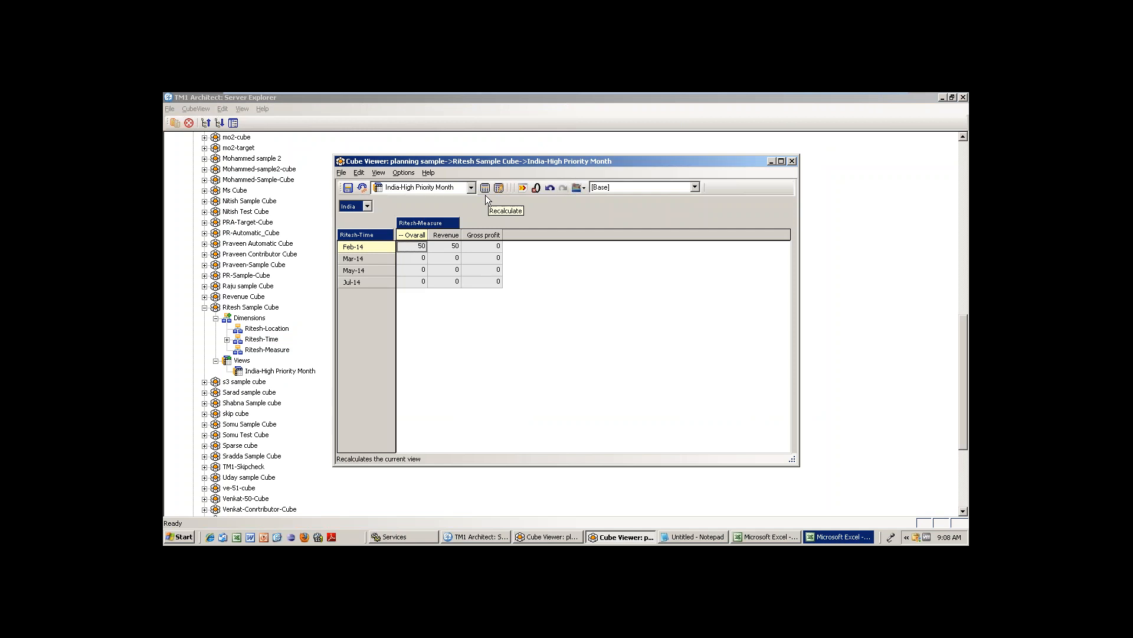
left_click(367, 206)
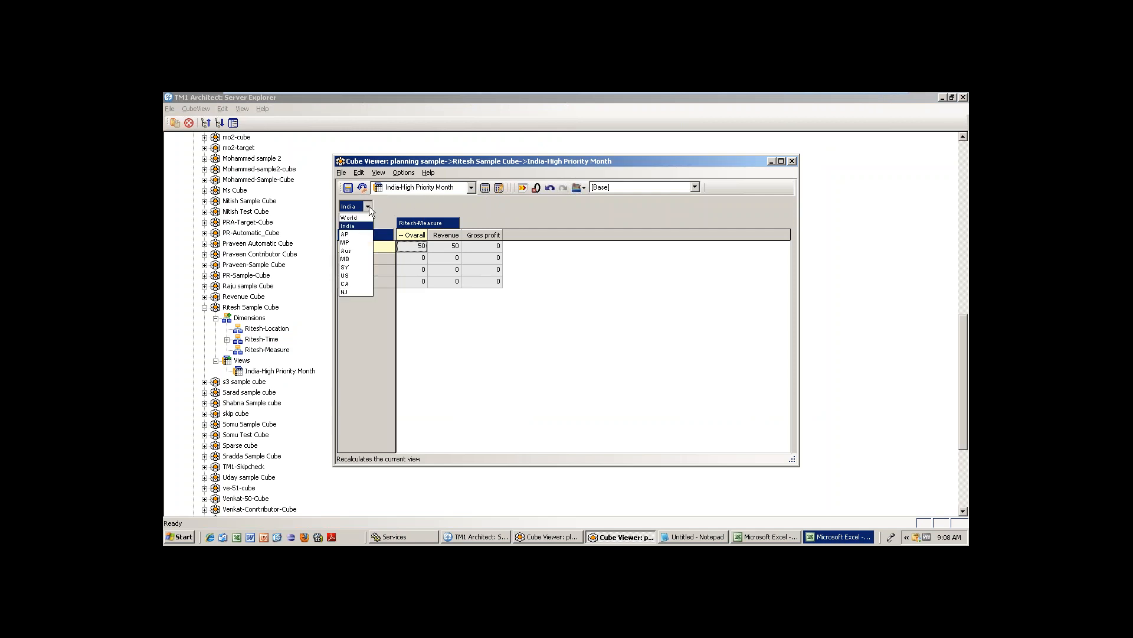
left_click(347, 250)
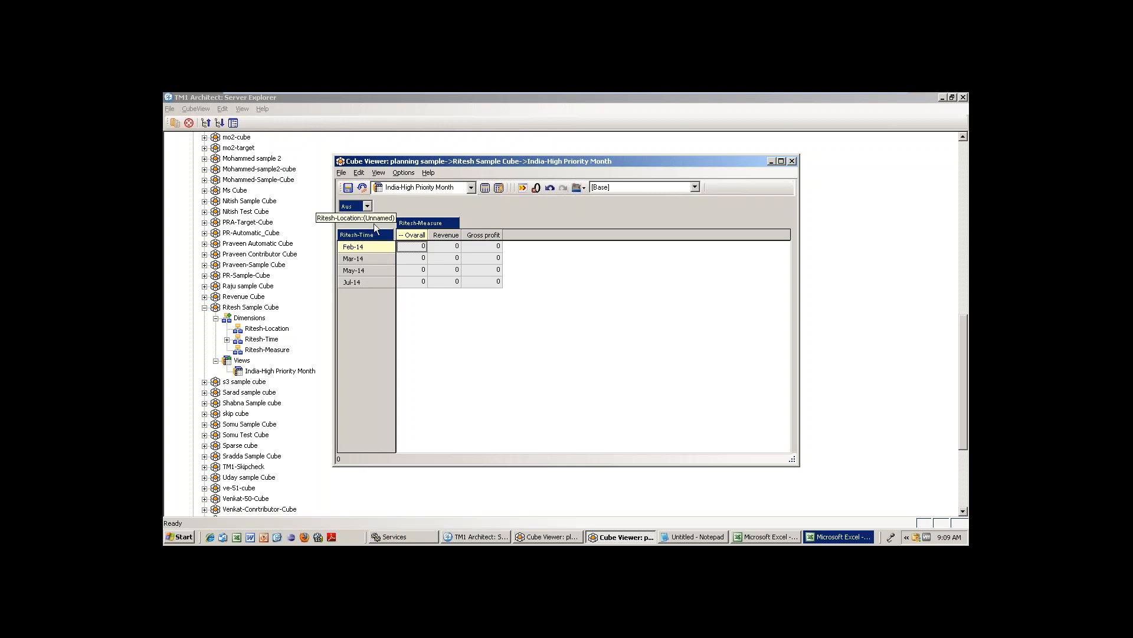
Load Critical Months as the view's rows, recalculate, and switch the location to US.
double_click(366, 236)
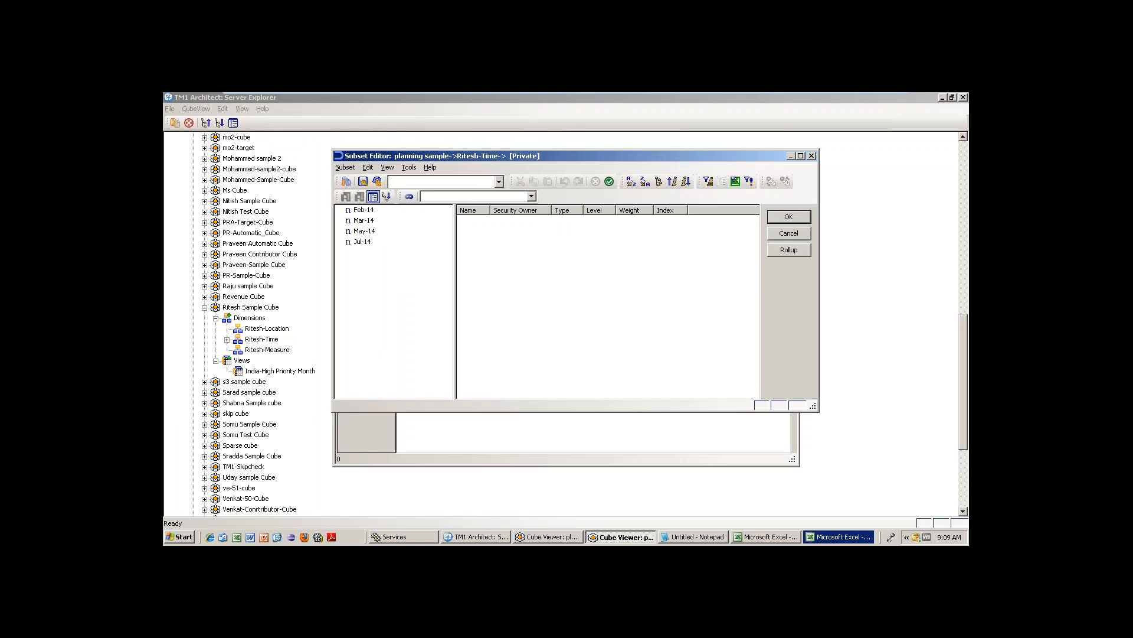
left_click(463, 185)
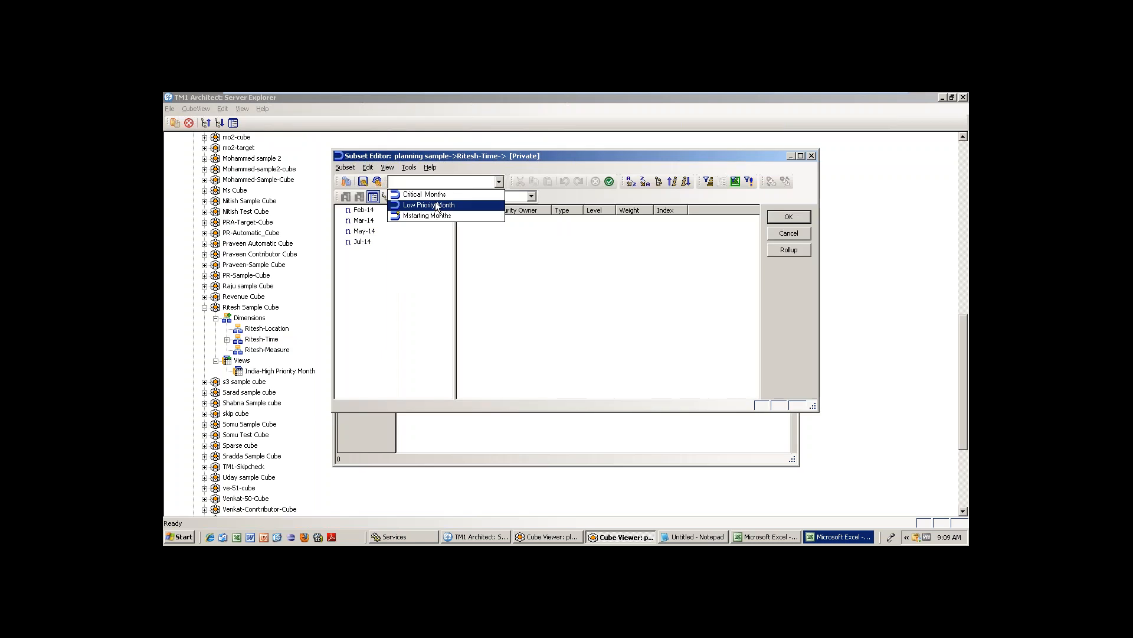
left_click(437, 195)
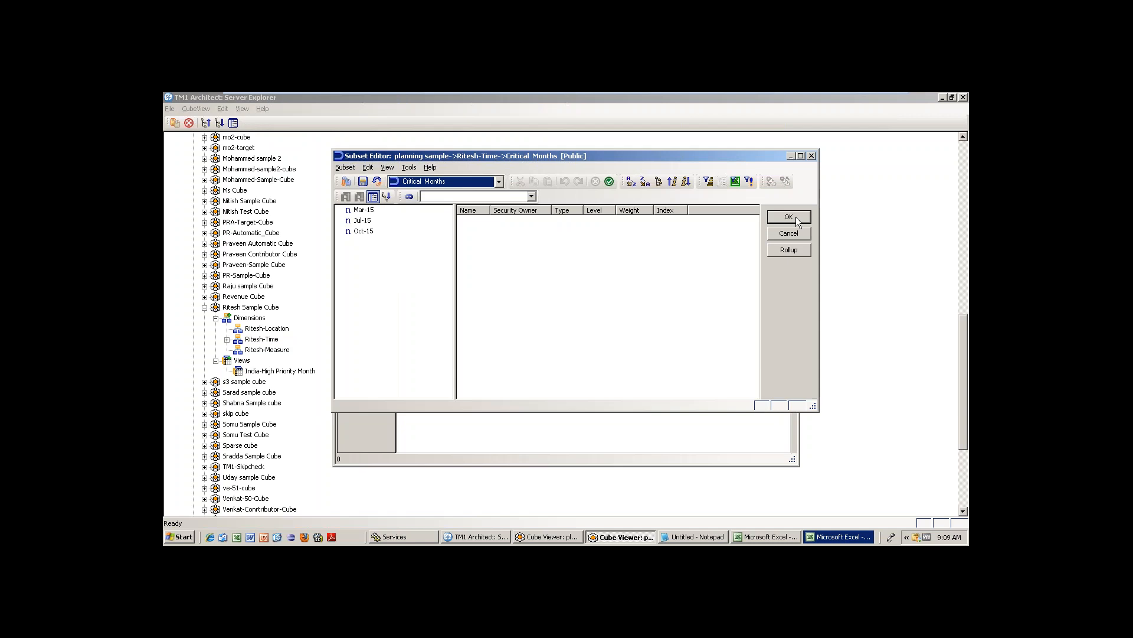
left_click(789, 217)
left_click(485, 187)
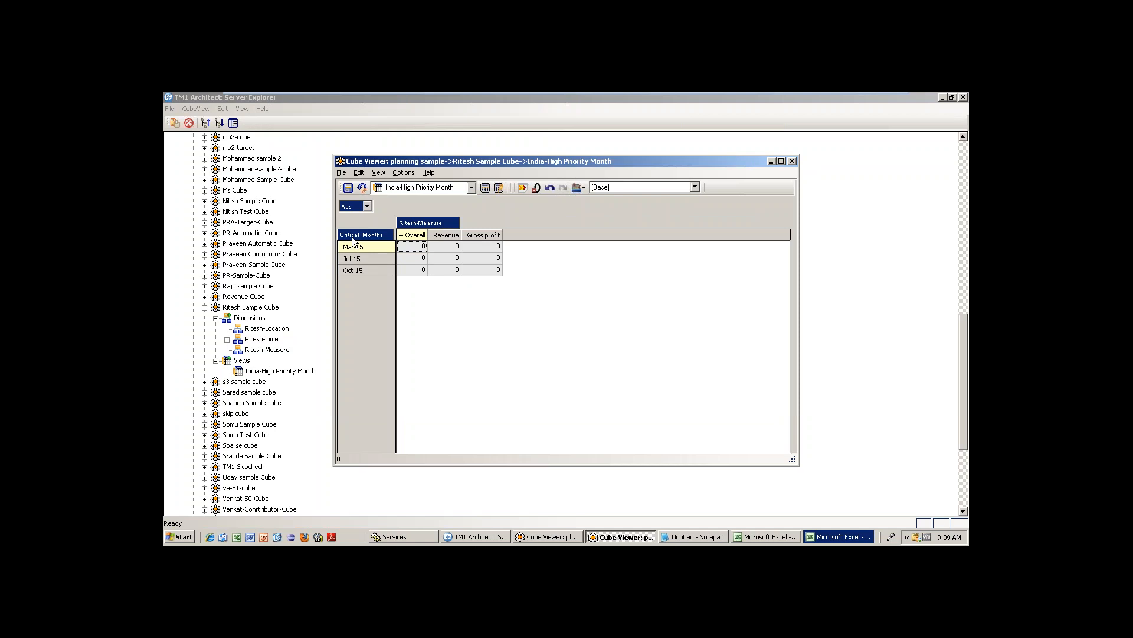
left_click(368, 206)
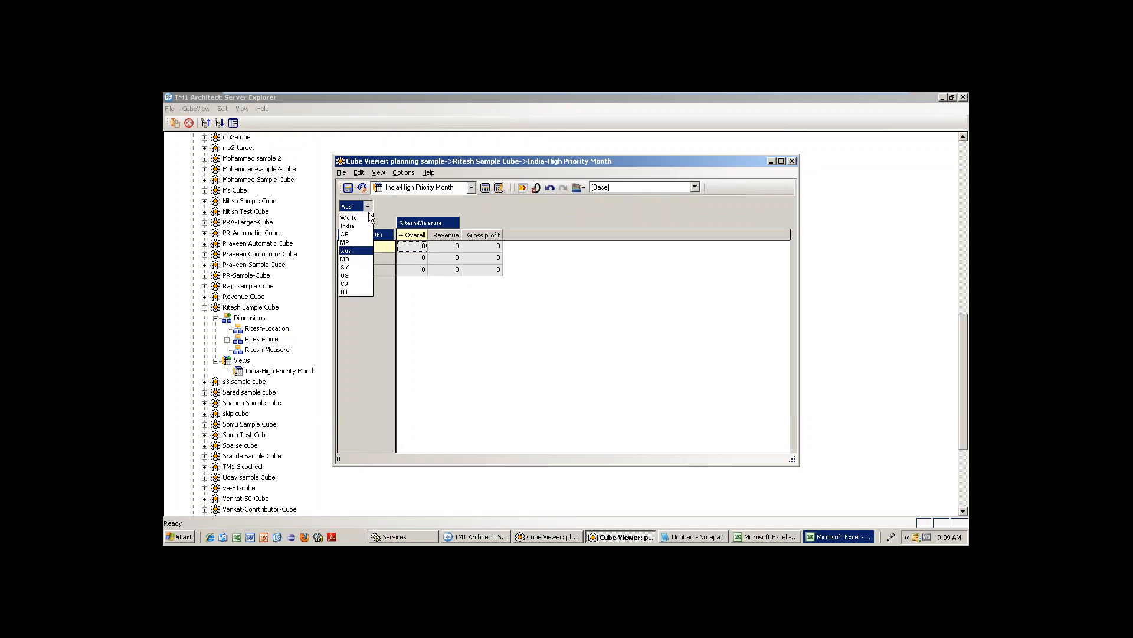
left_click(353, 277)
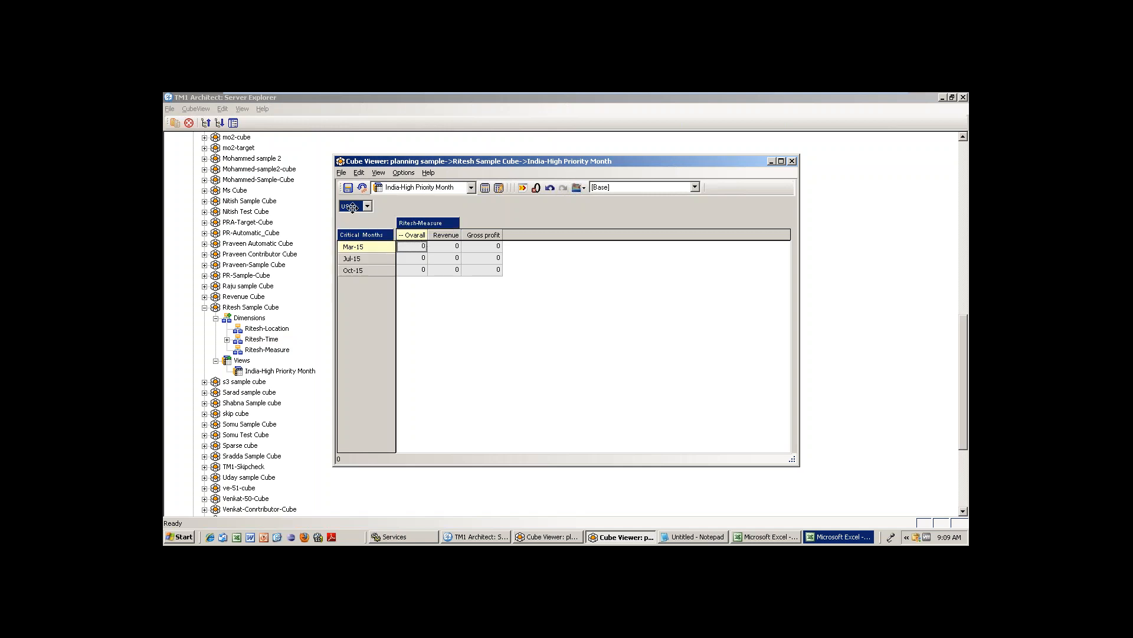
Swap the row subset to Mstarting Months and turn on automatic recalculation.
double_click(362, 235)
left_click(501, 182)
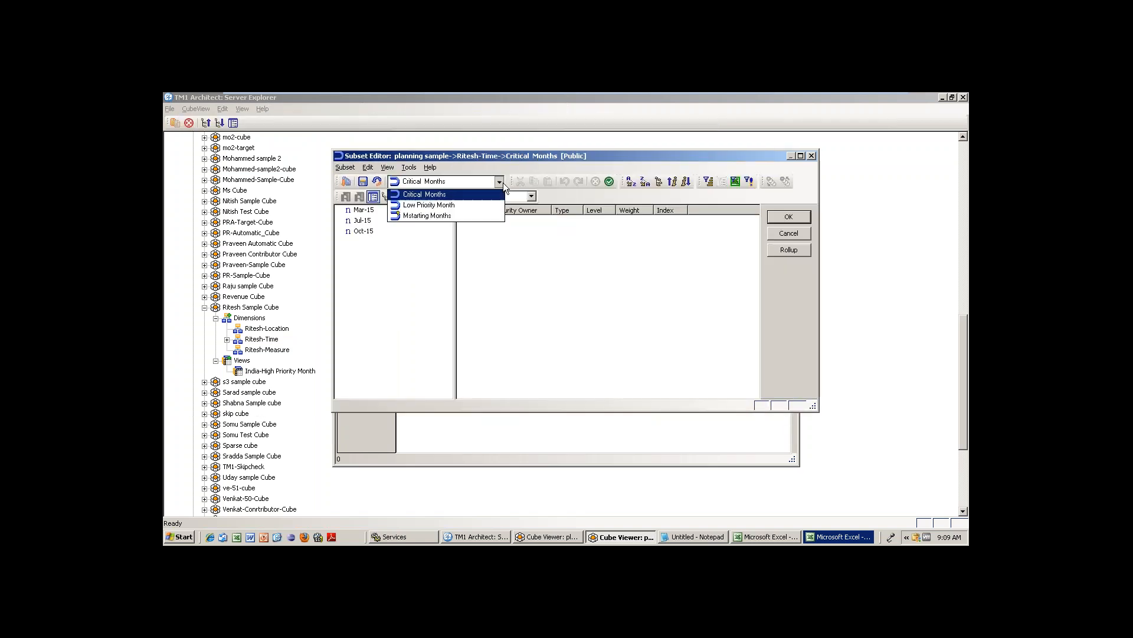
left_click(440, 215)
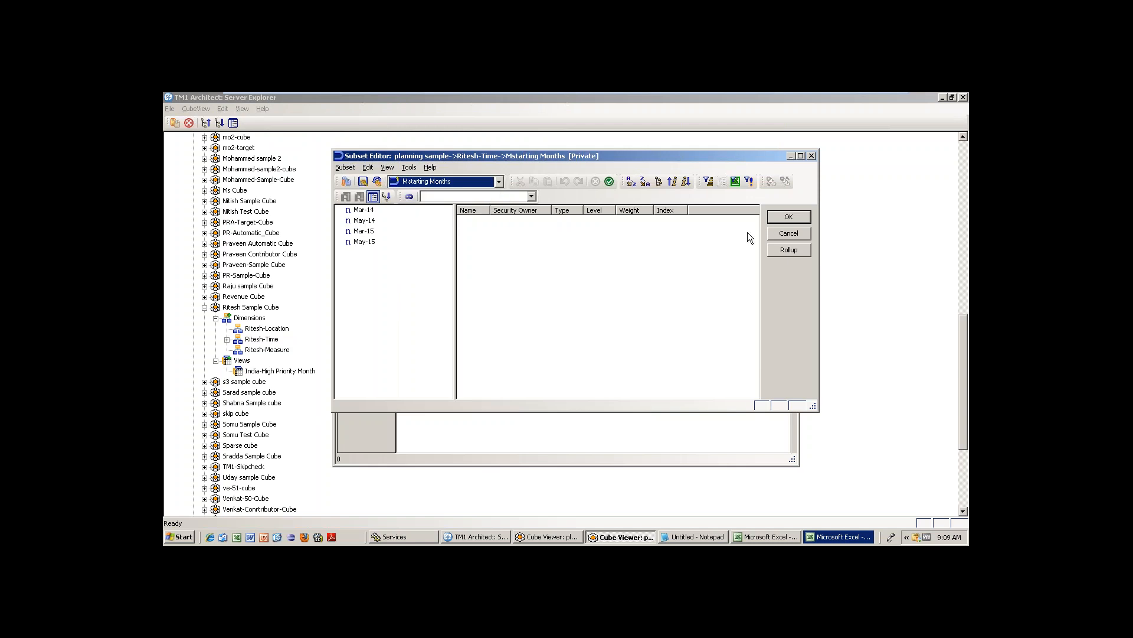
left_click(788, 217)
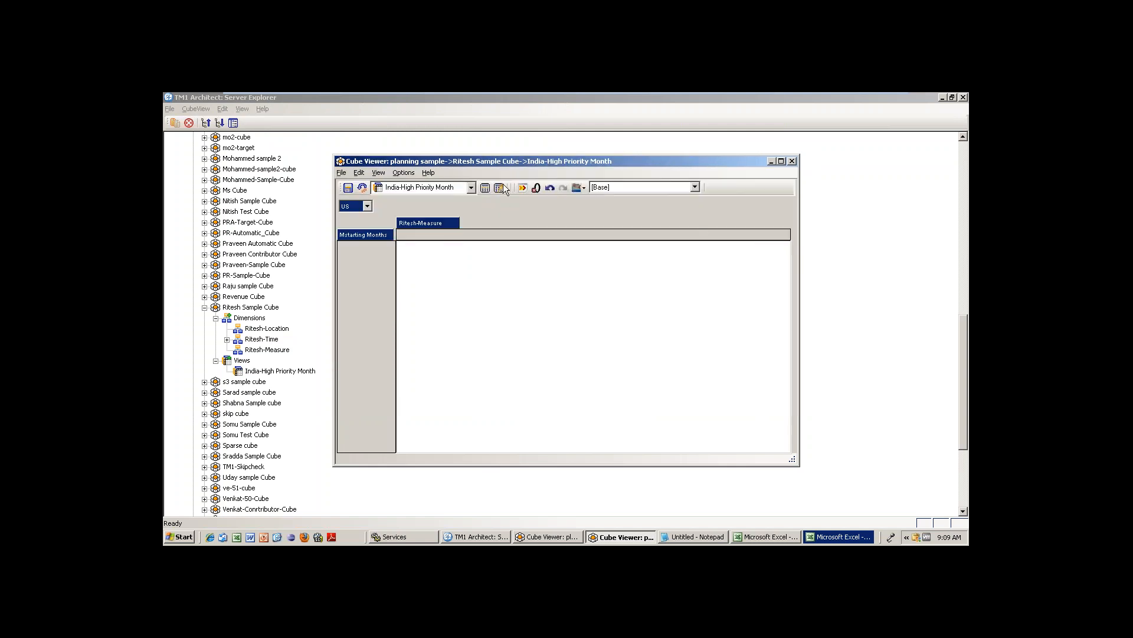
left_click(500, 188)
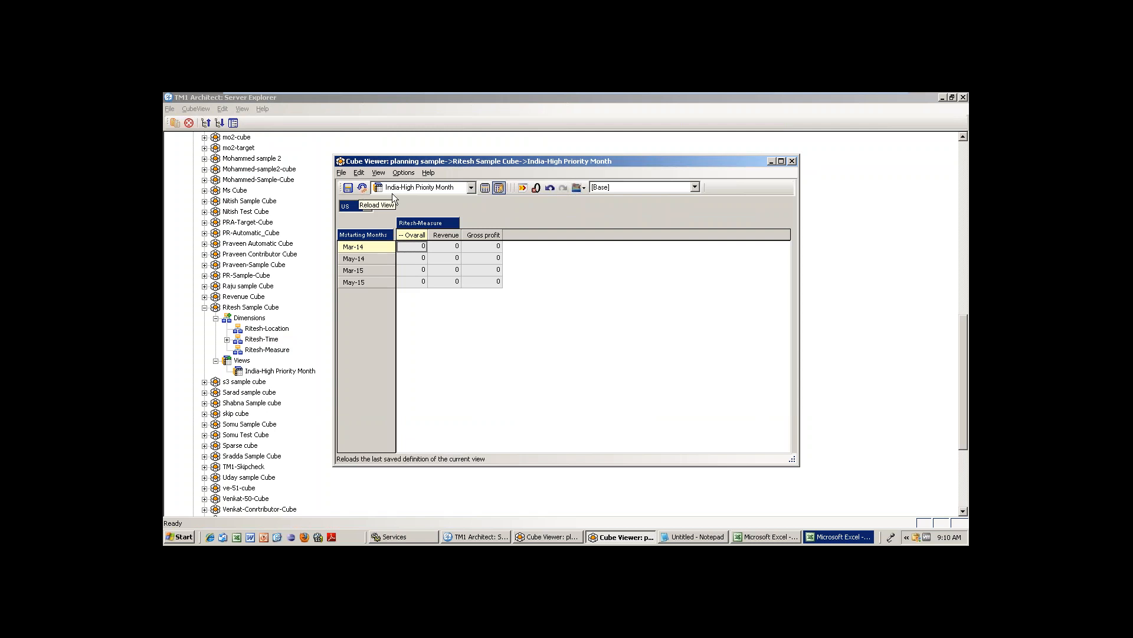
Keep the India-High Priority Month view, cancel its Save As, then close the viewer and answer the save prompt.
left_click(470, 188)
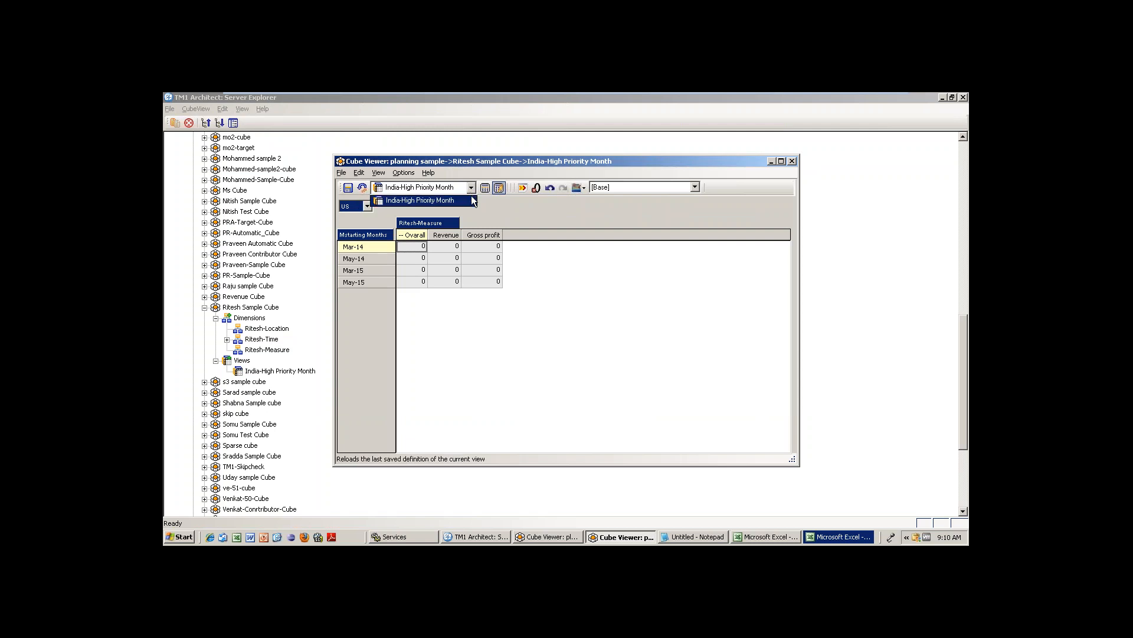
left_click(489, 220)
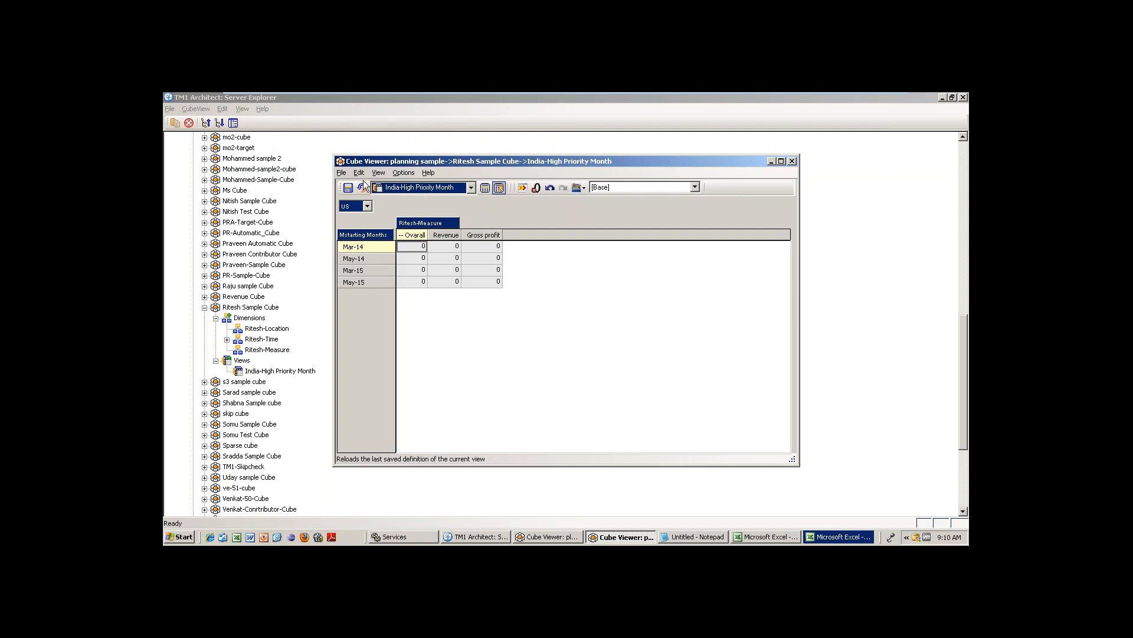
left_click(343, 172)
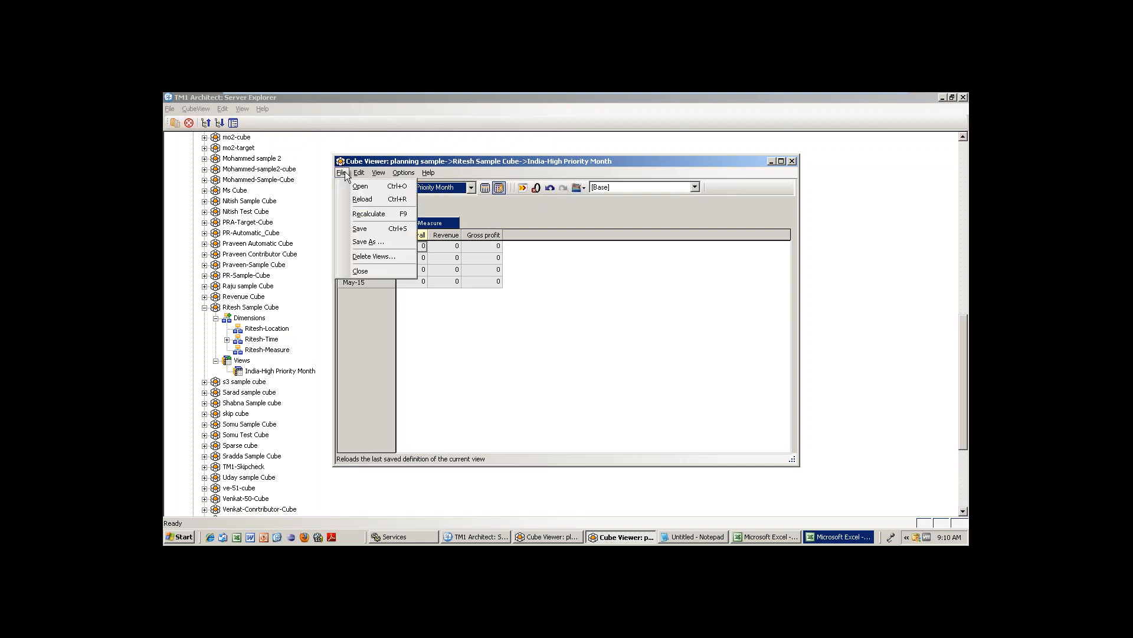
left_click(378, 240)
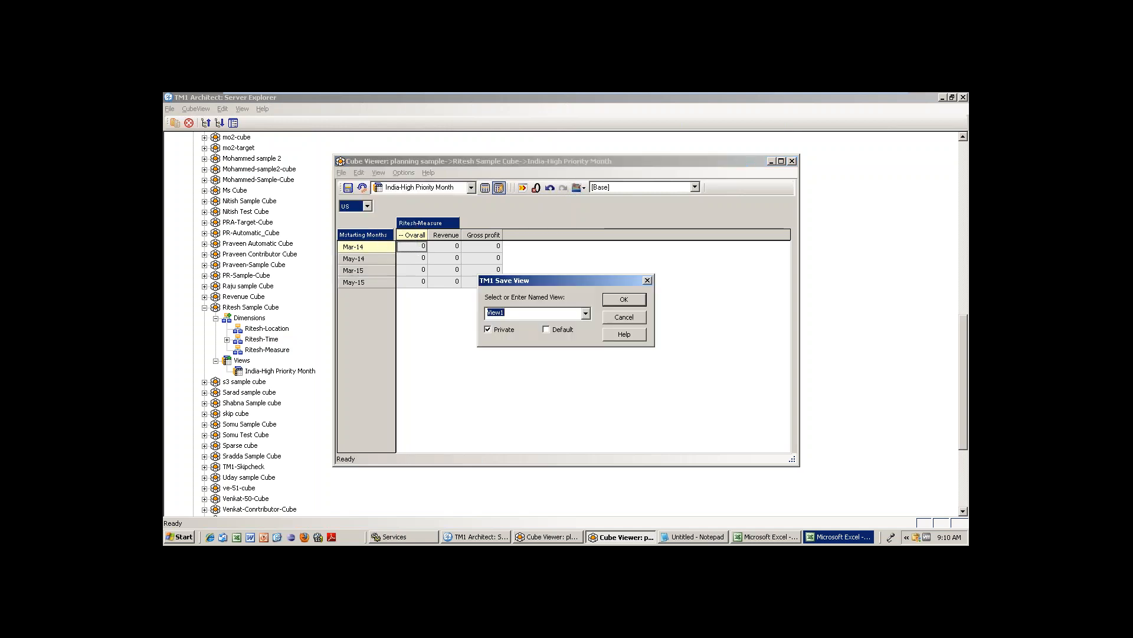
left_click(585, 313)
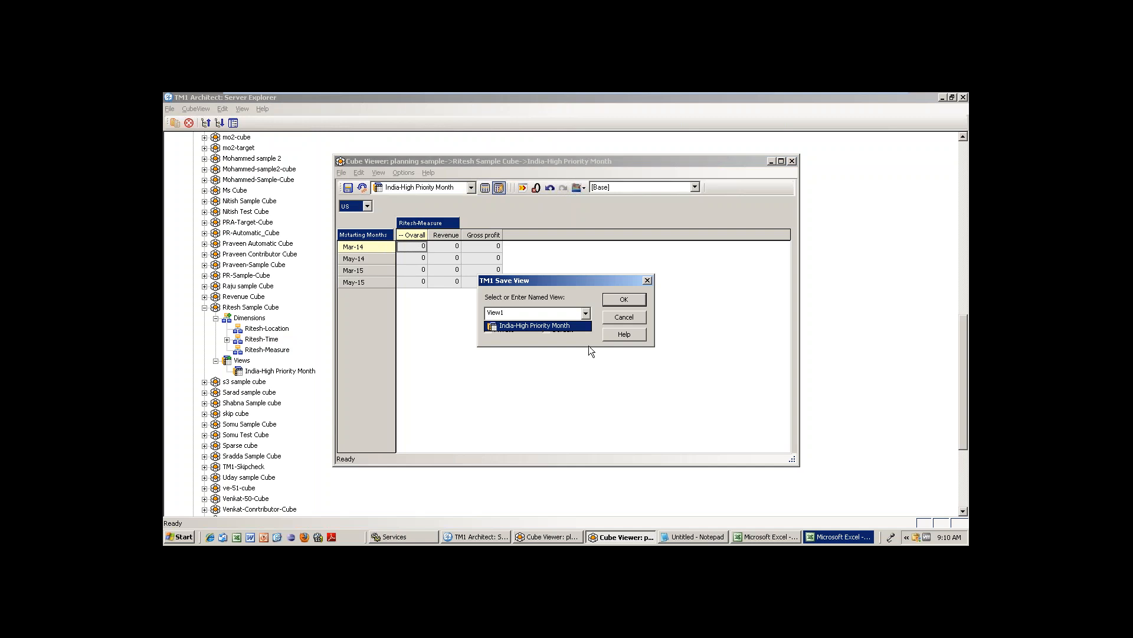
left_click(628, 323)
left_click(624, 317)
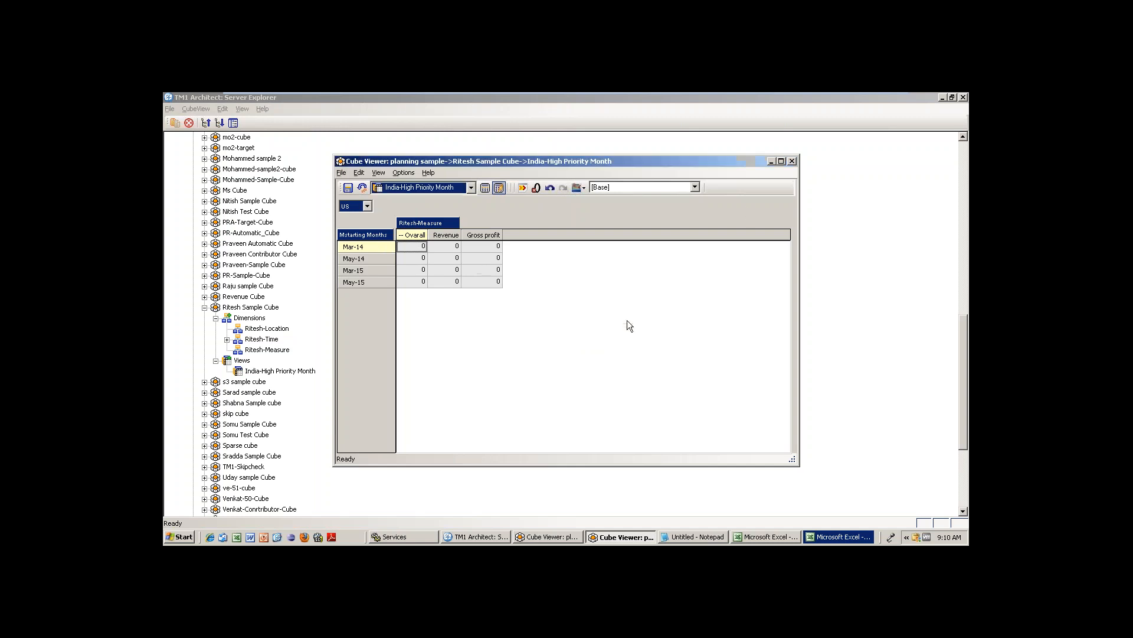
left_click(791, 161)
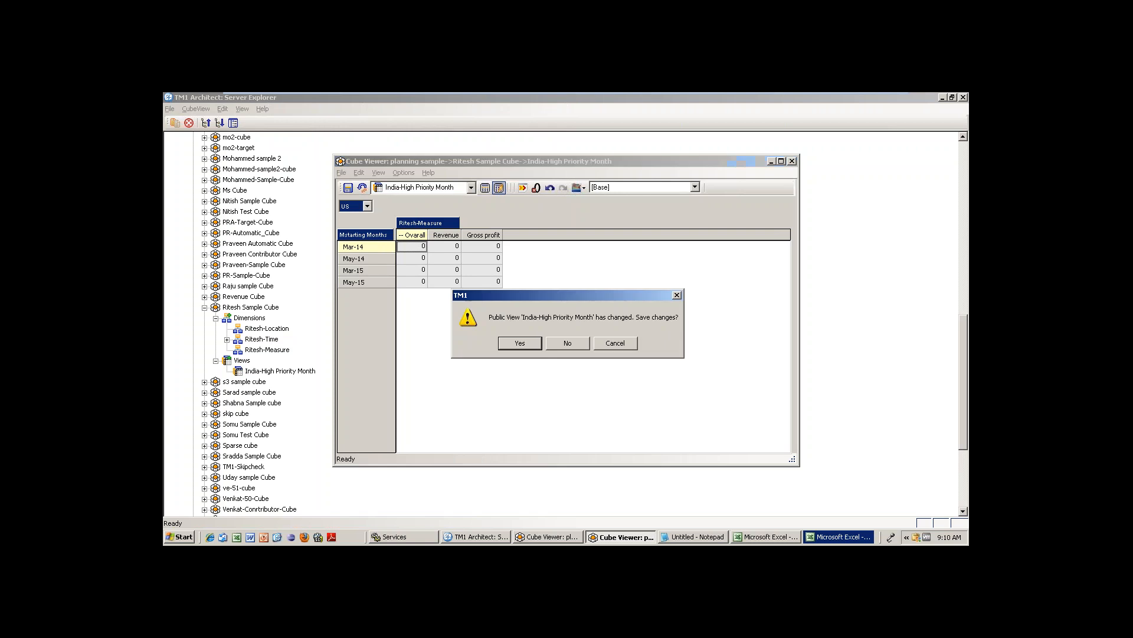
left_click(576, 342)
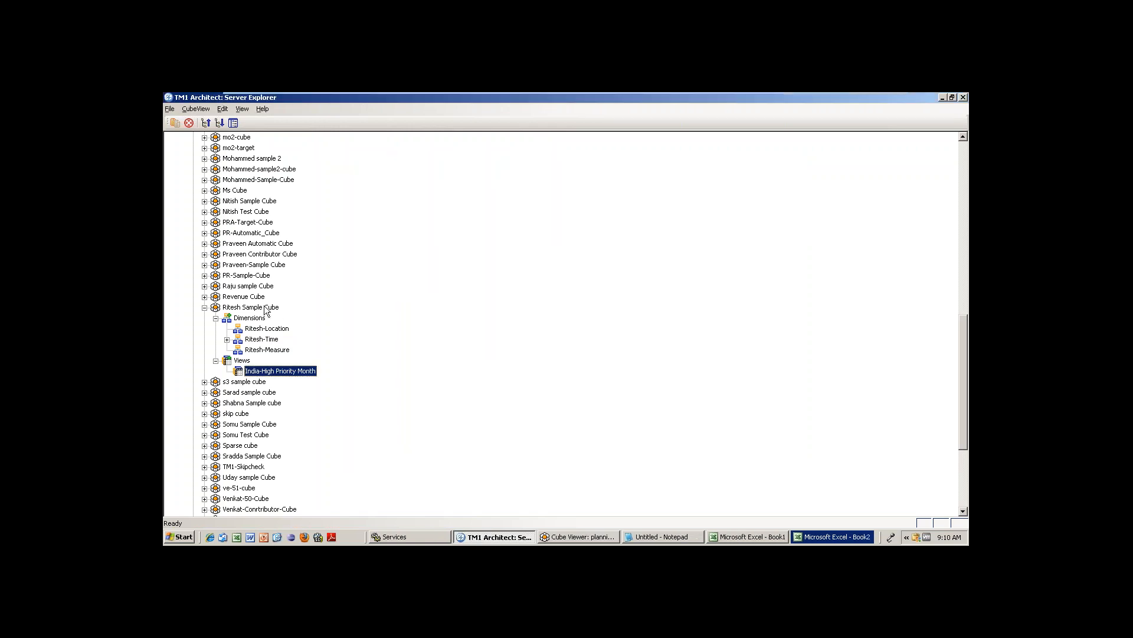
left_click(255, 308)
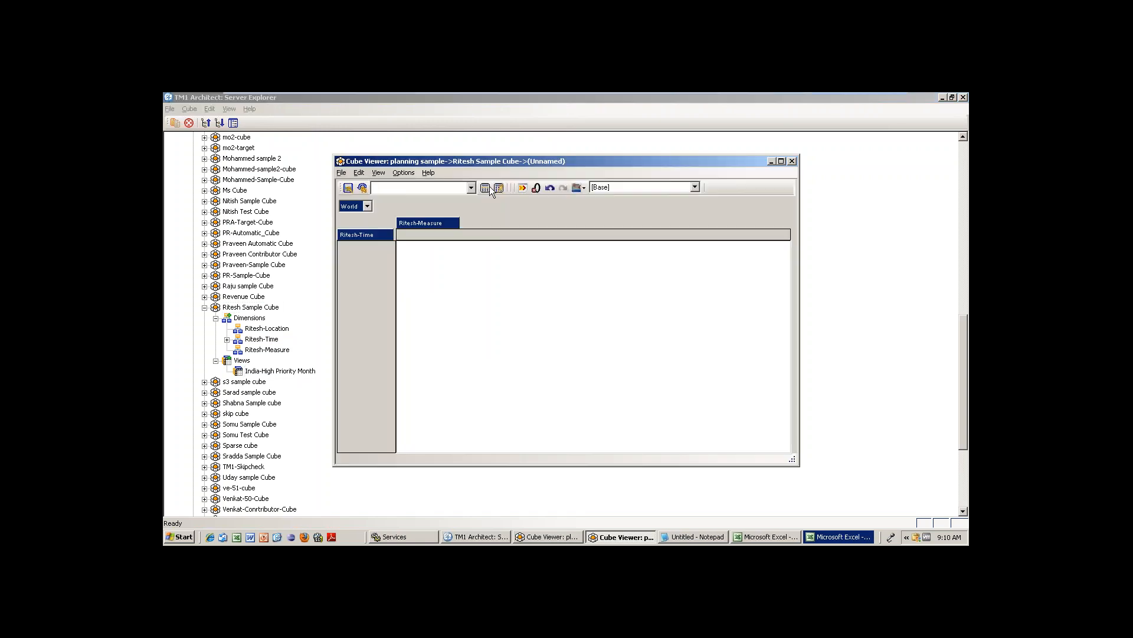
left_click(490, 186)
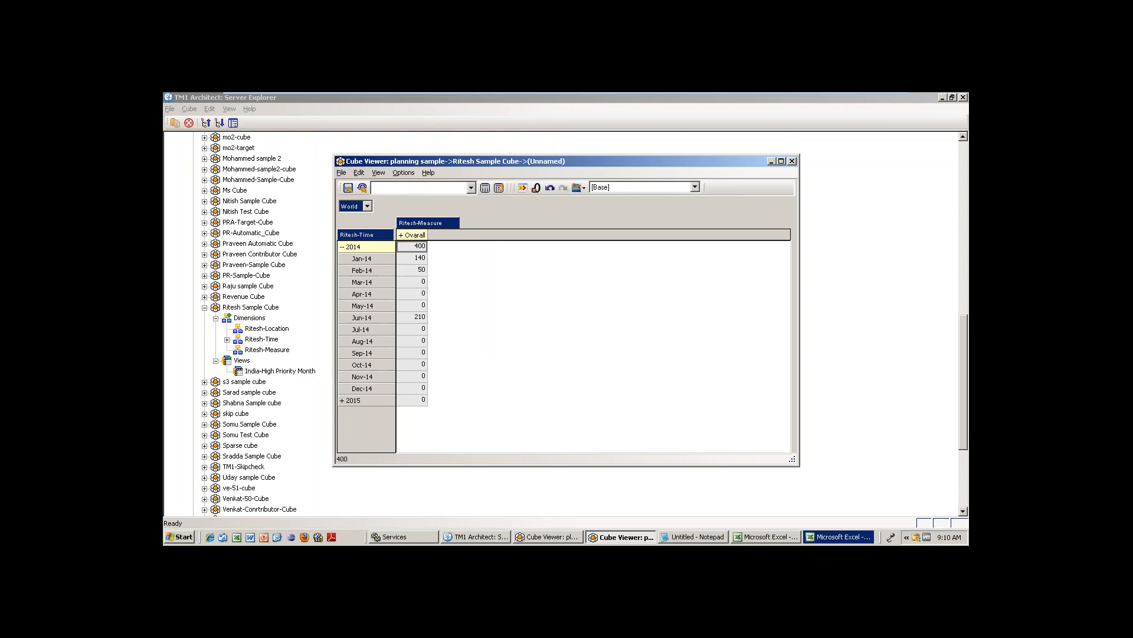
left_click(401, 234)
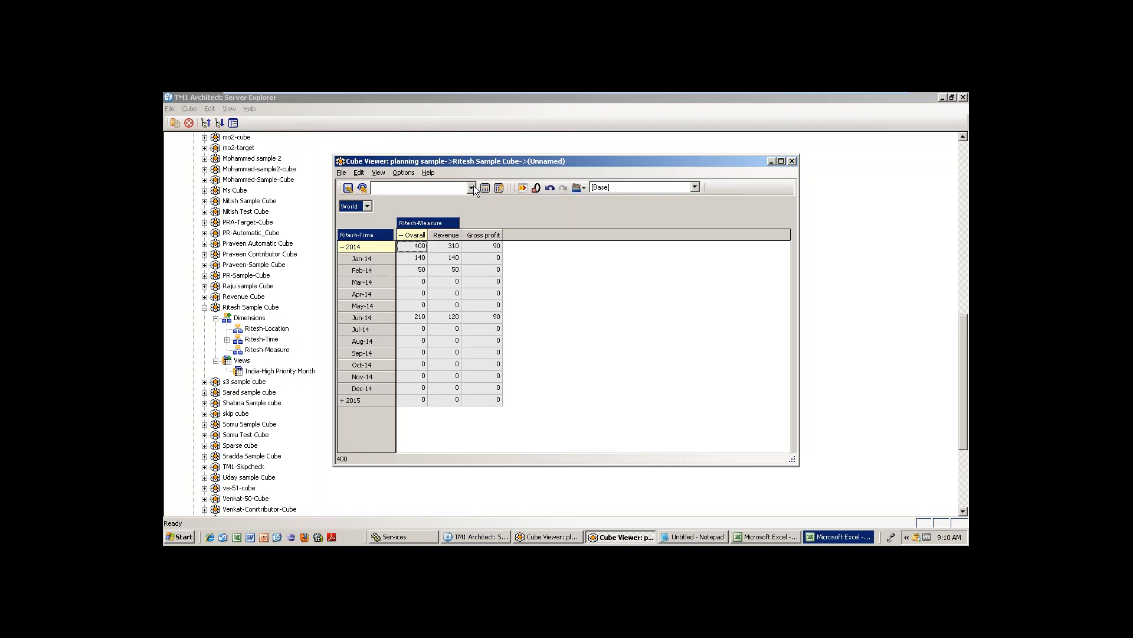
left_click(473, 188)
left_click(463, 201)
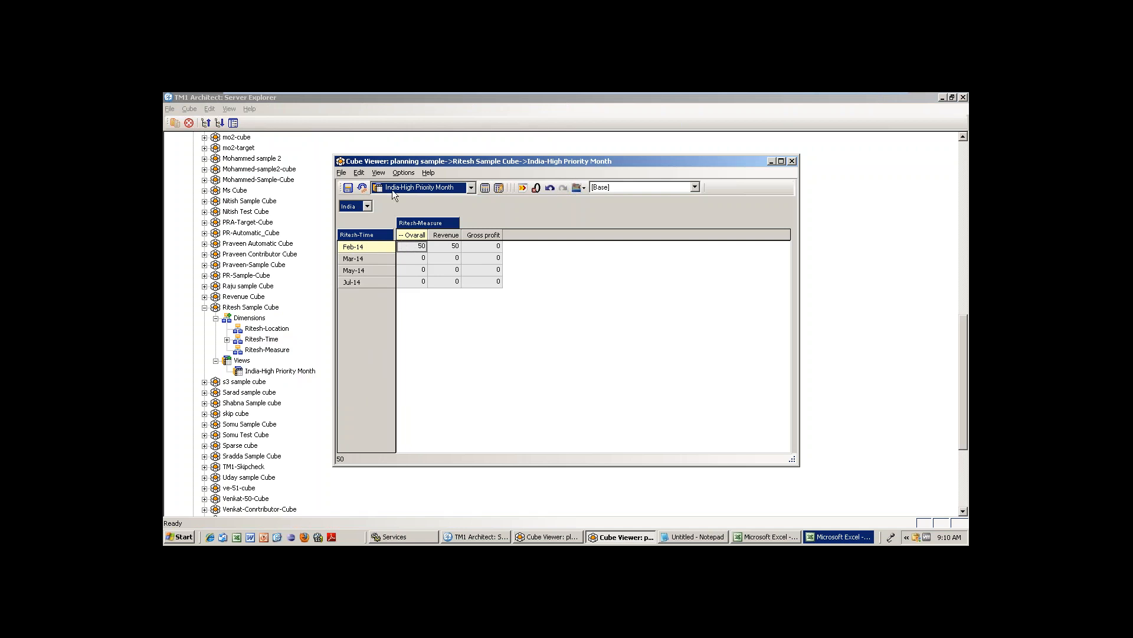
left_click(367, 206)
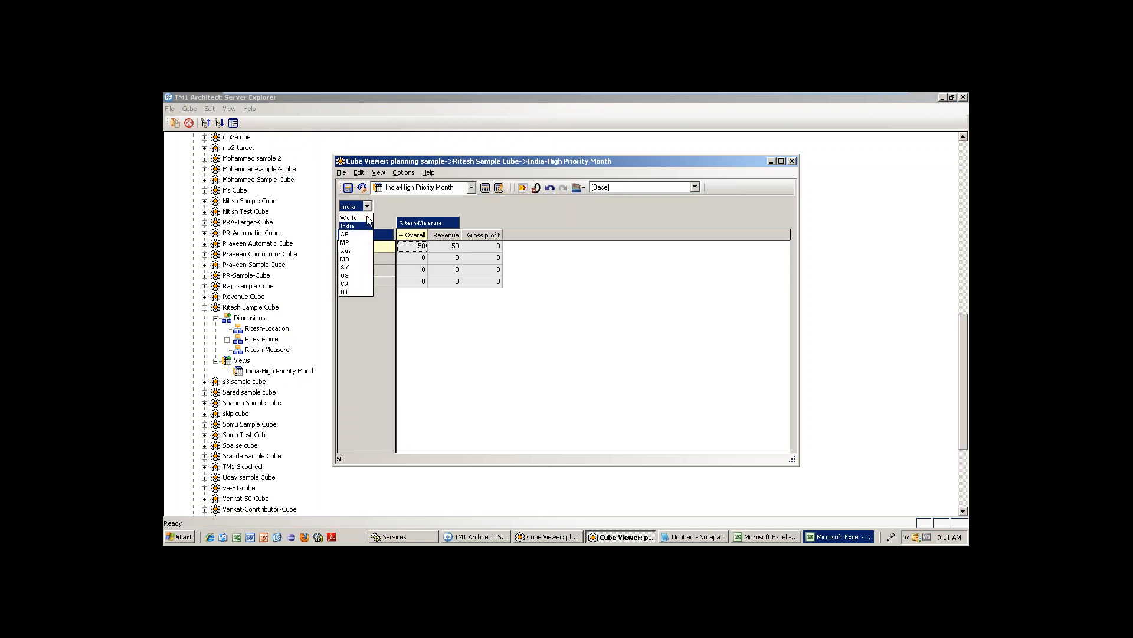
left_click(353, 259)
double_click(443, 224)
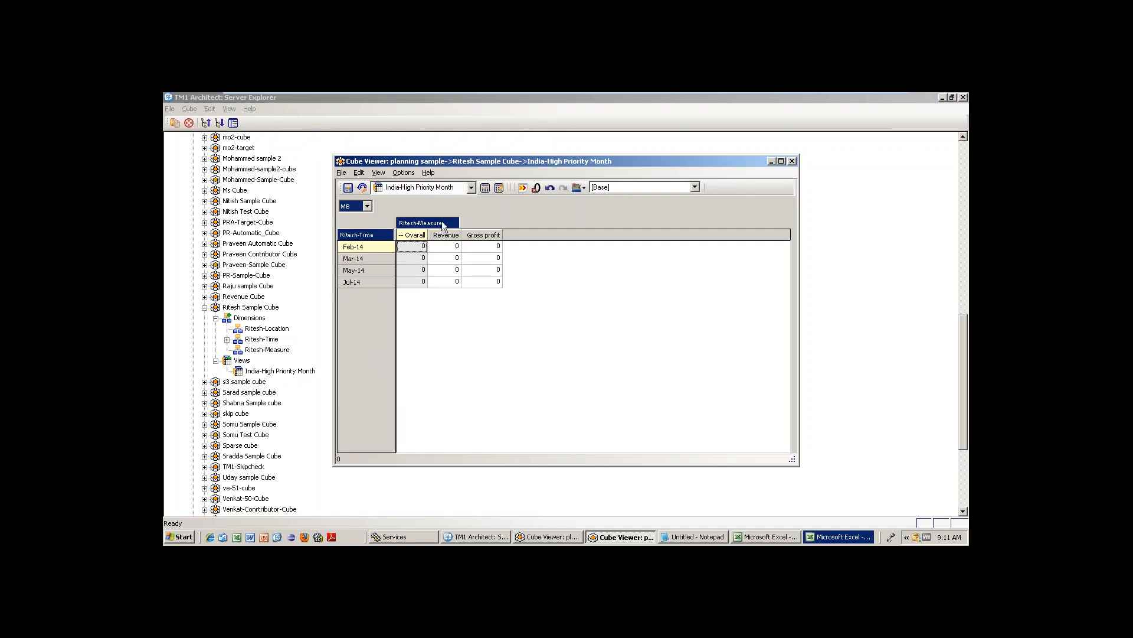
left_click(376, 220)
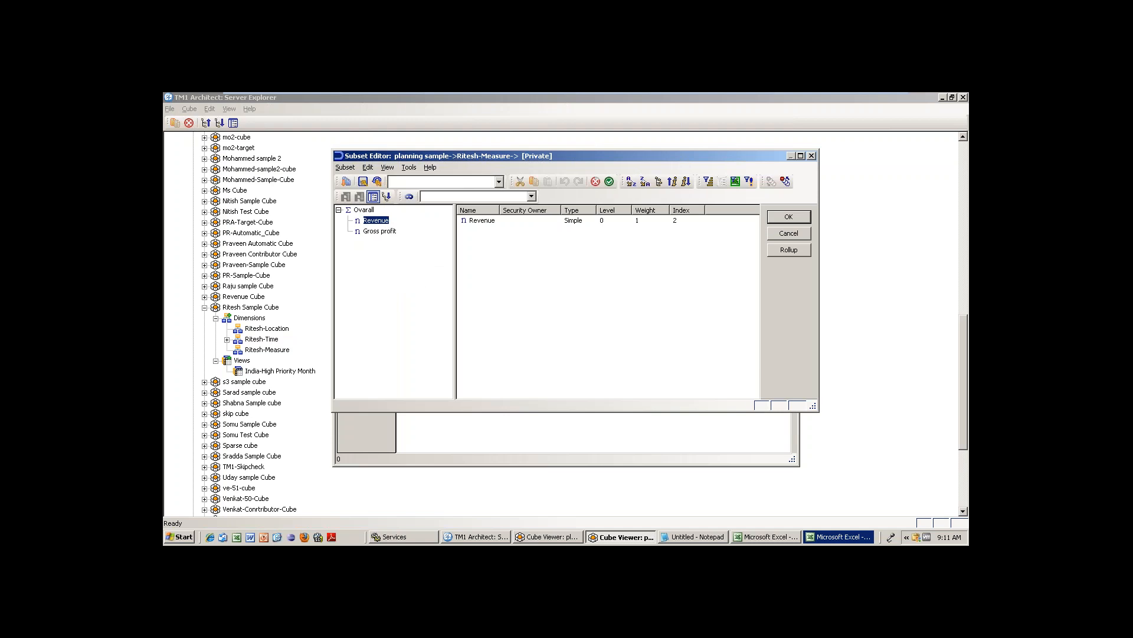
left_click(790, 217)
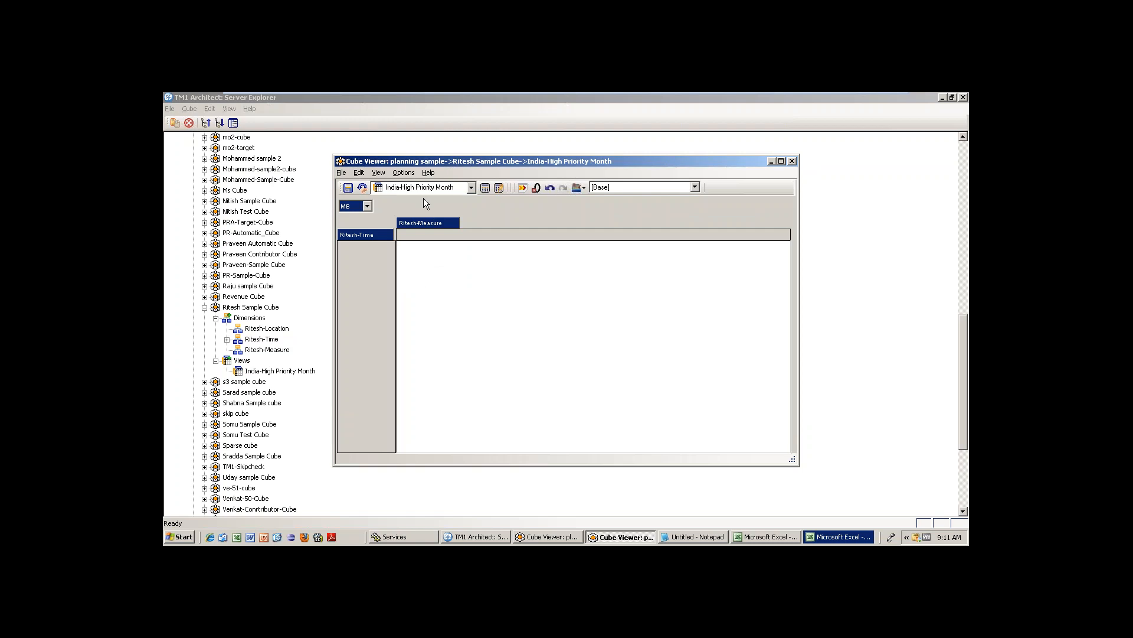
left_click(484, 187)
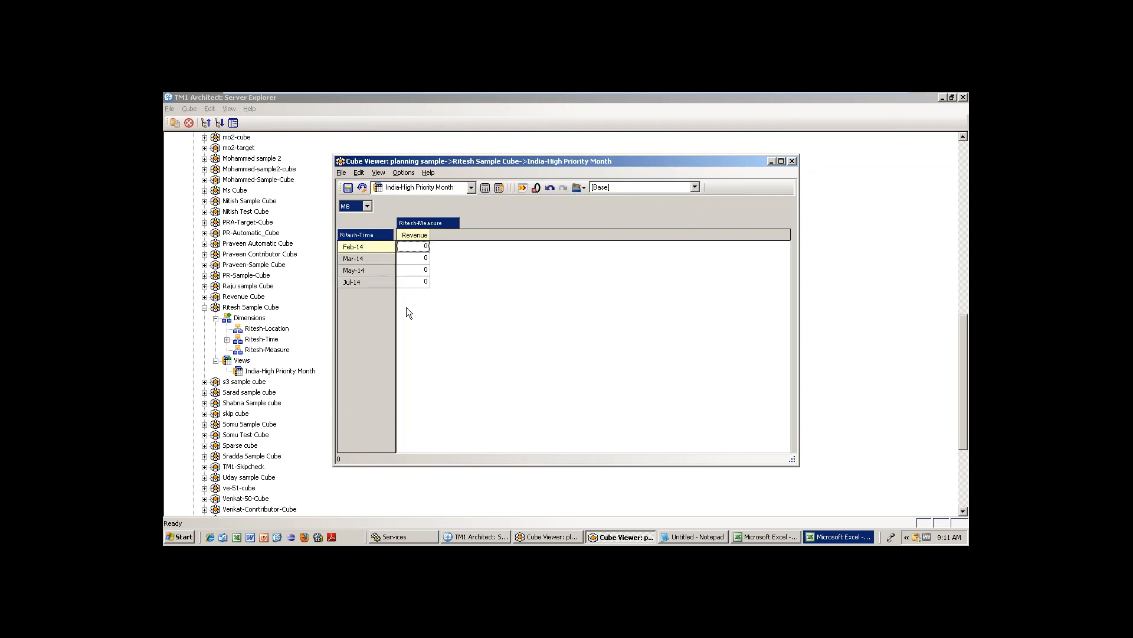
left_click(793, 161)
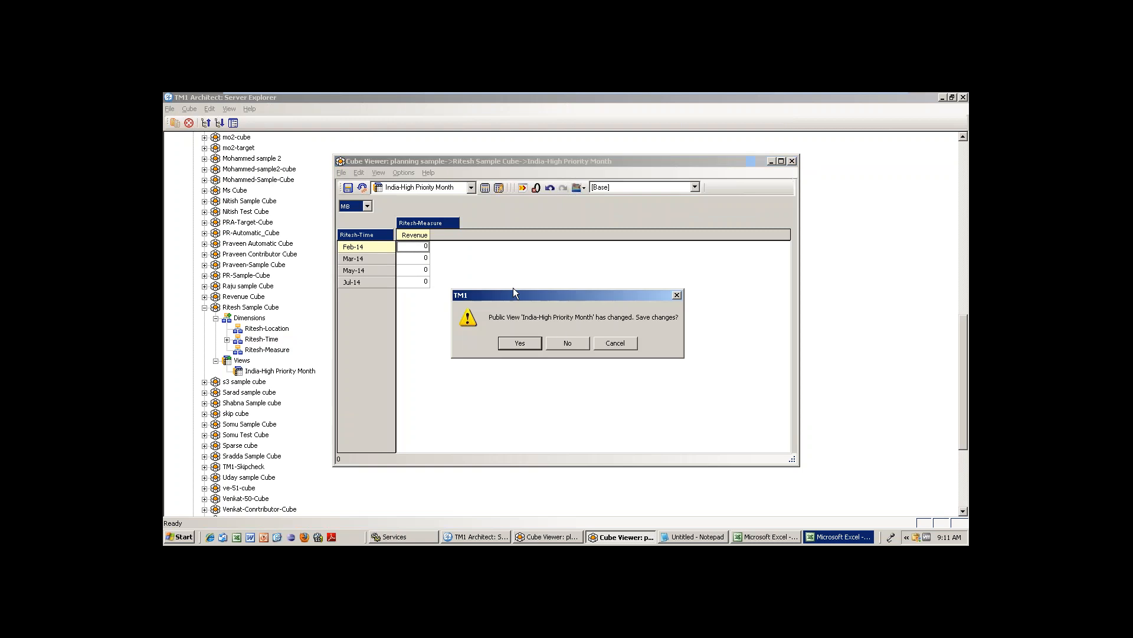
left_click(572, 342)
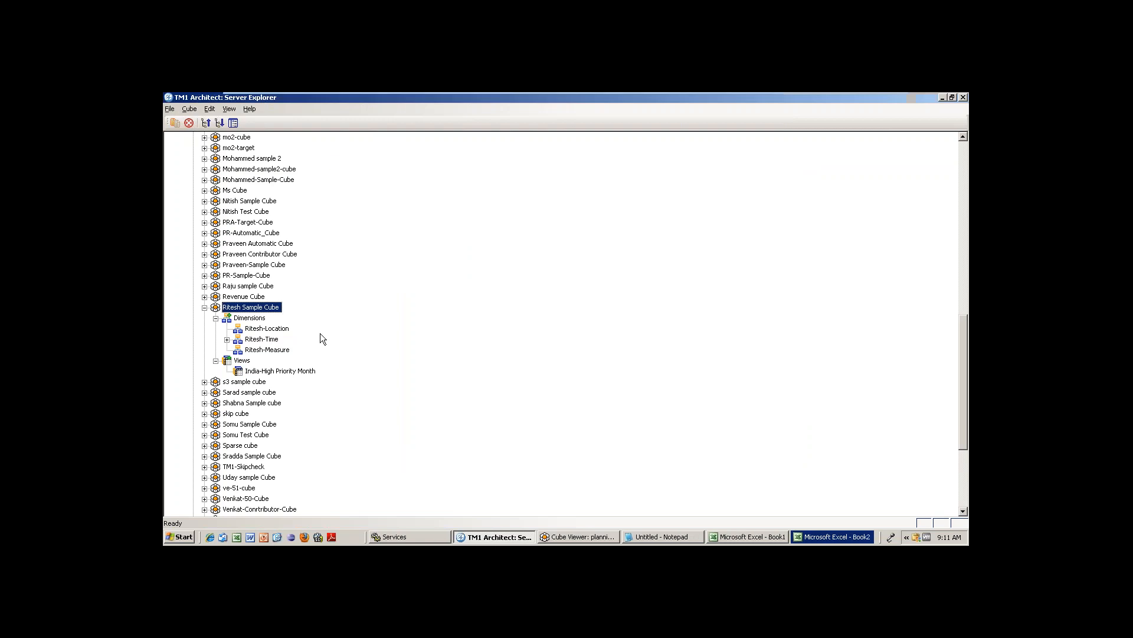
Reopen Ritesh Sample Cube and load the India-High Priority Month view with India as location.
double_click(270, 310)
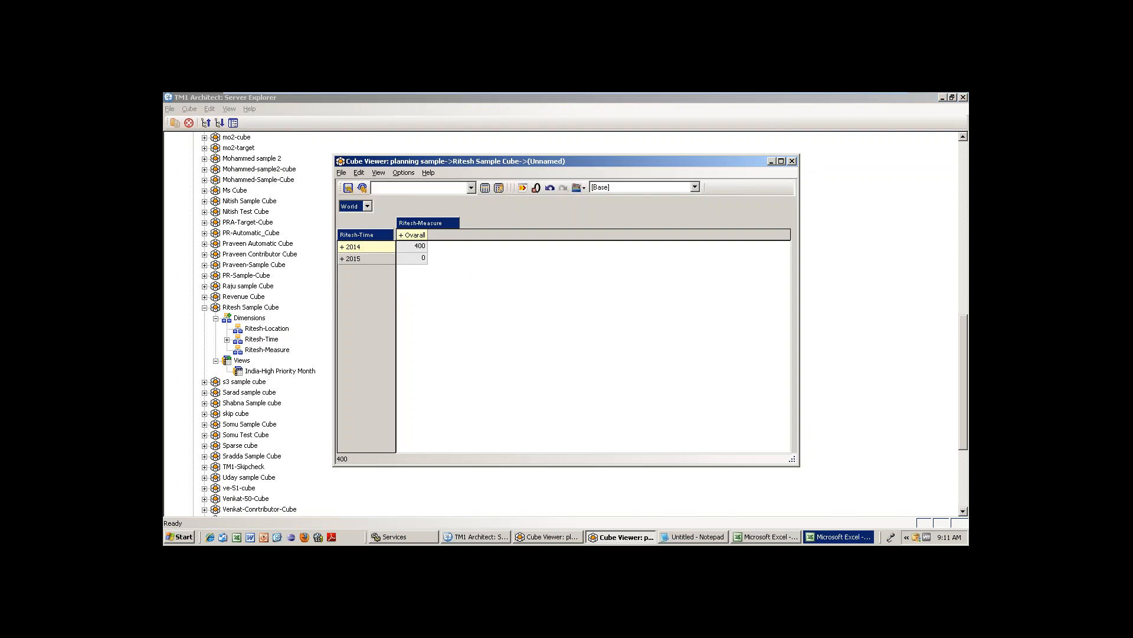
left_click(342, 247)
left_click(411, 235)
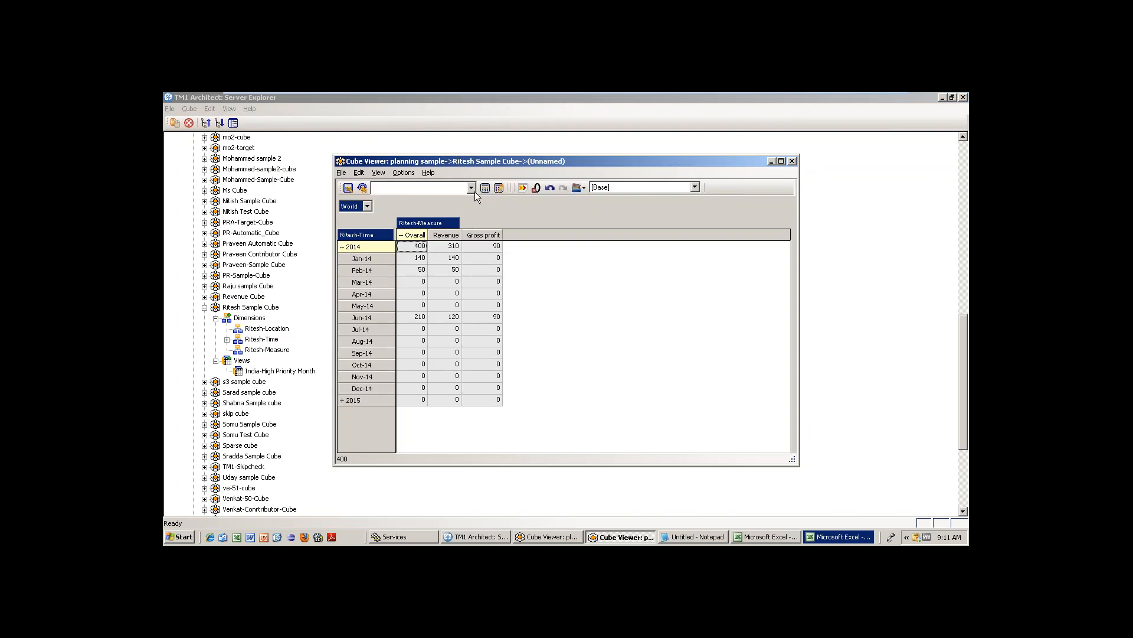
left_click(472, 188)
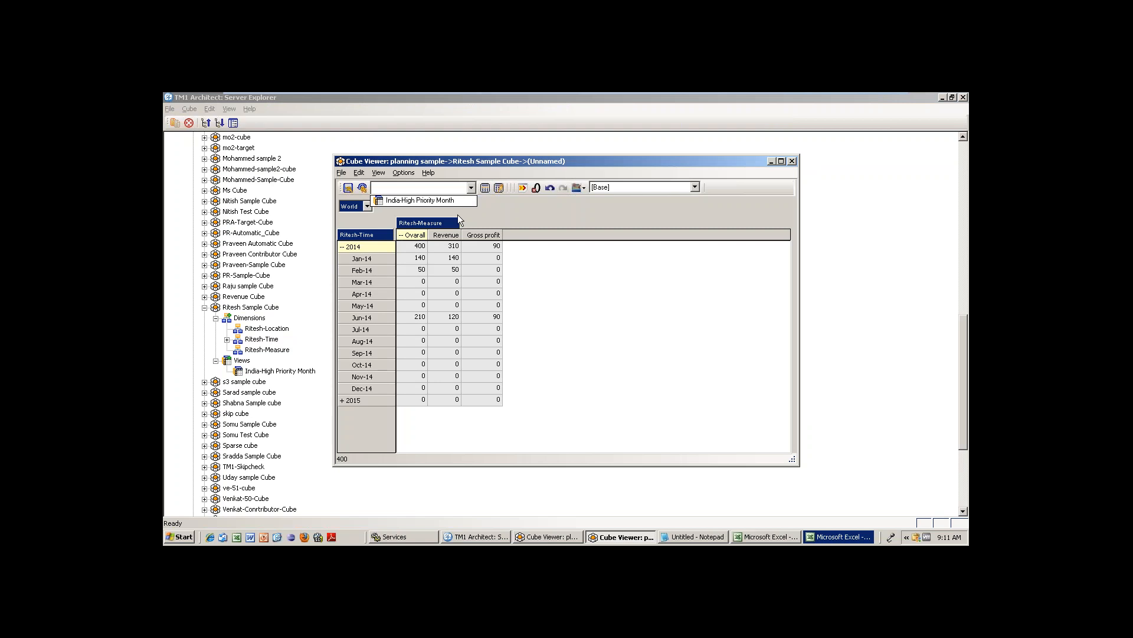
left_click(420, 201)
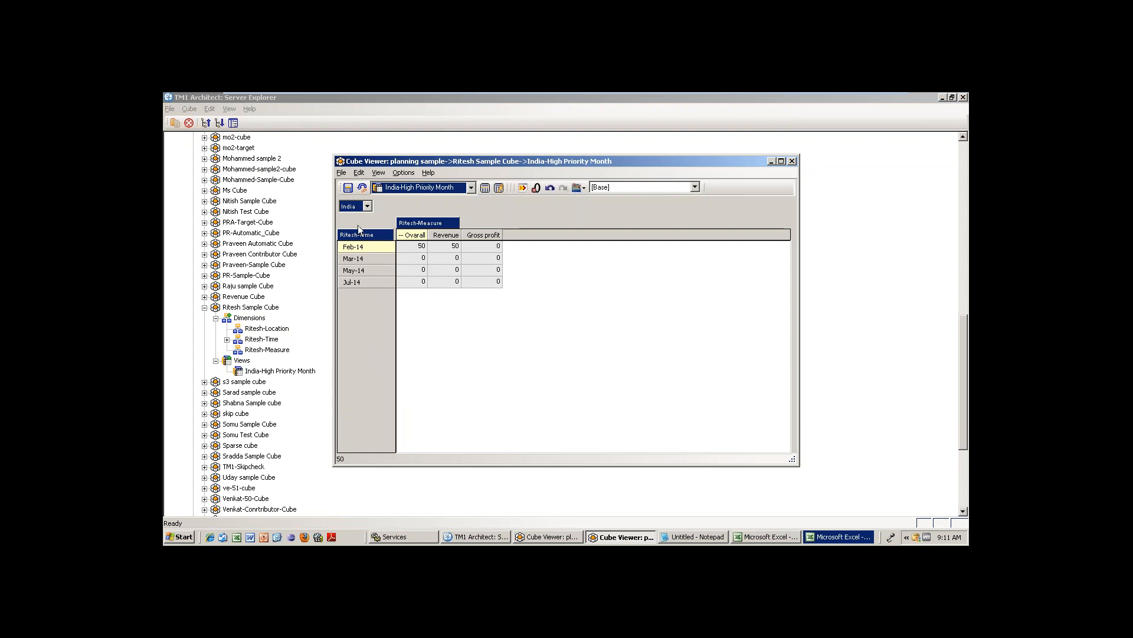
left_click(366, 206)
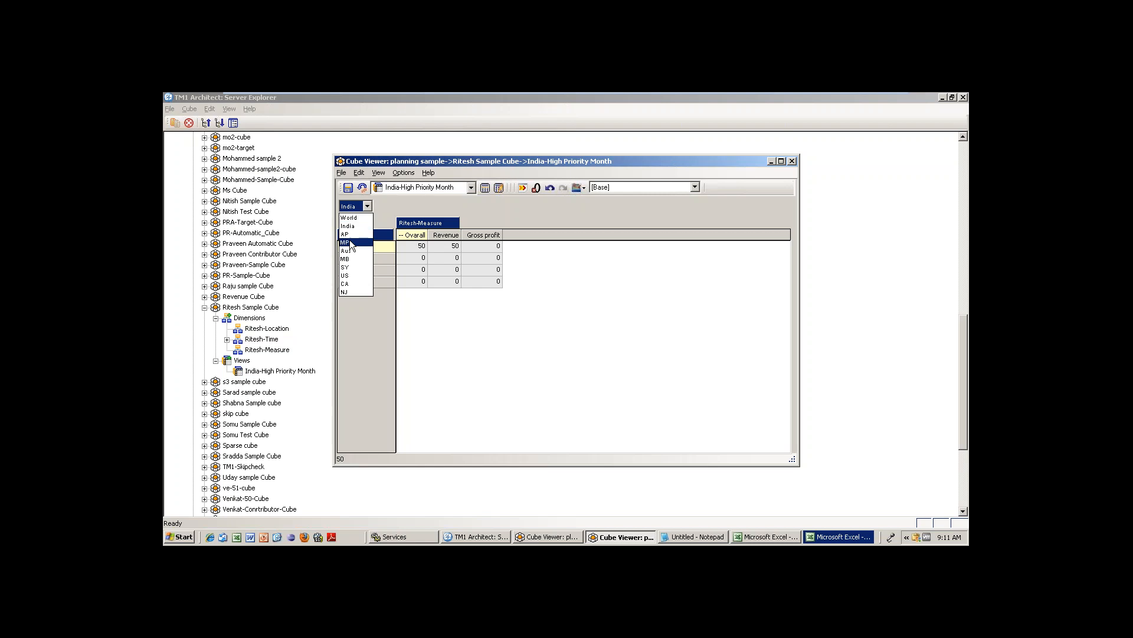
left_click(554, 287)
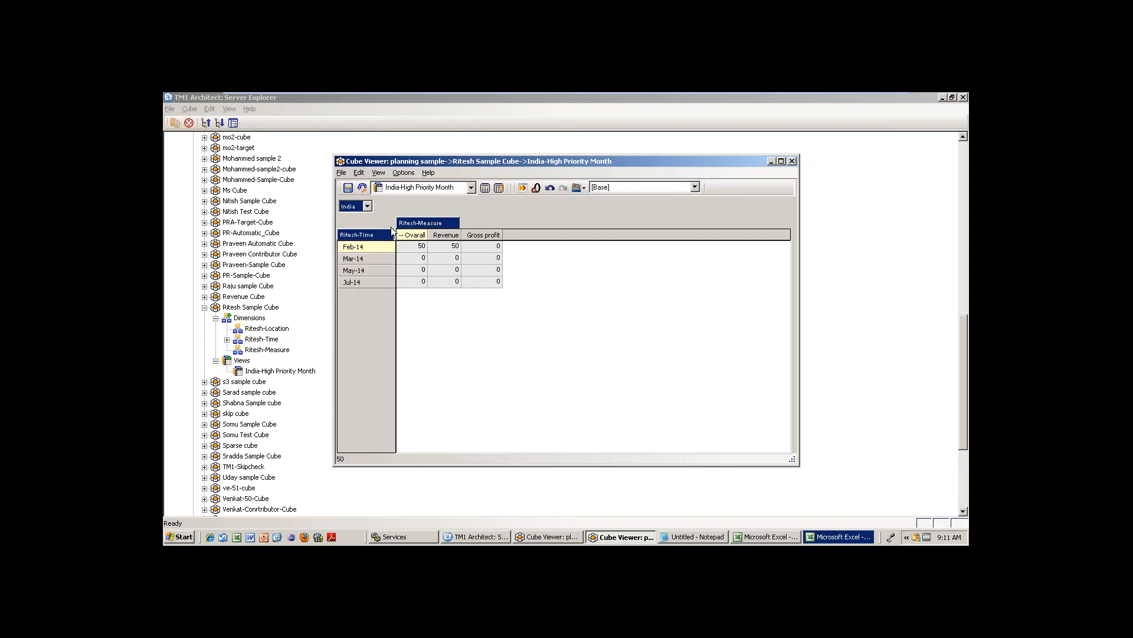
Apply the Critical Months subset to the time rows and recalculate the grid.
double_click(377, 236)
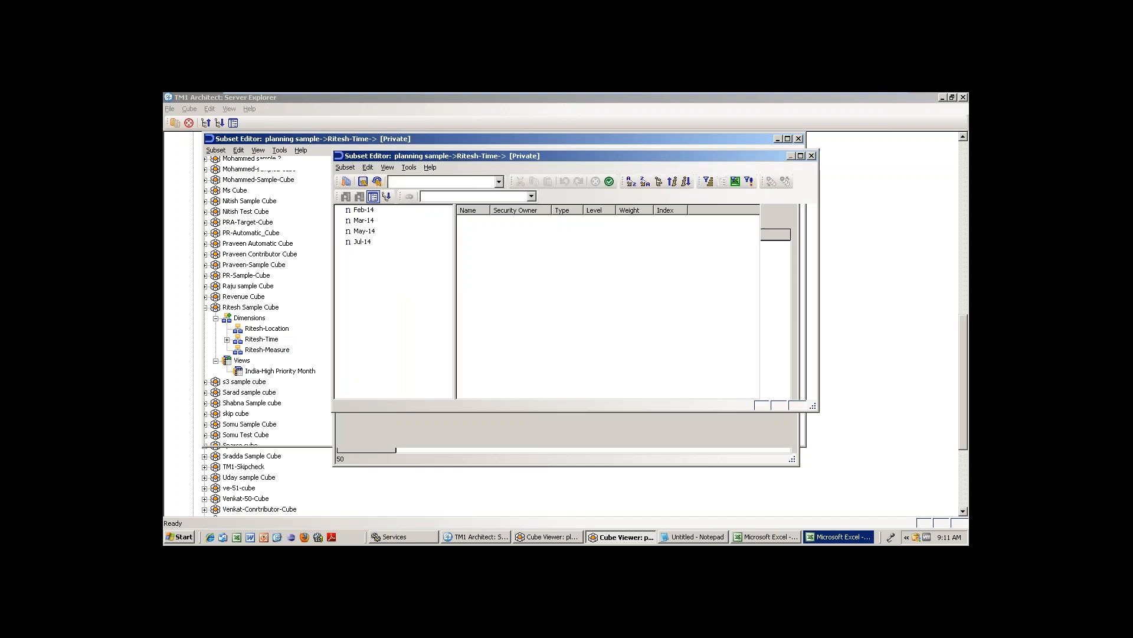
left_click(449, 183)
left_click(438, 193)
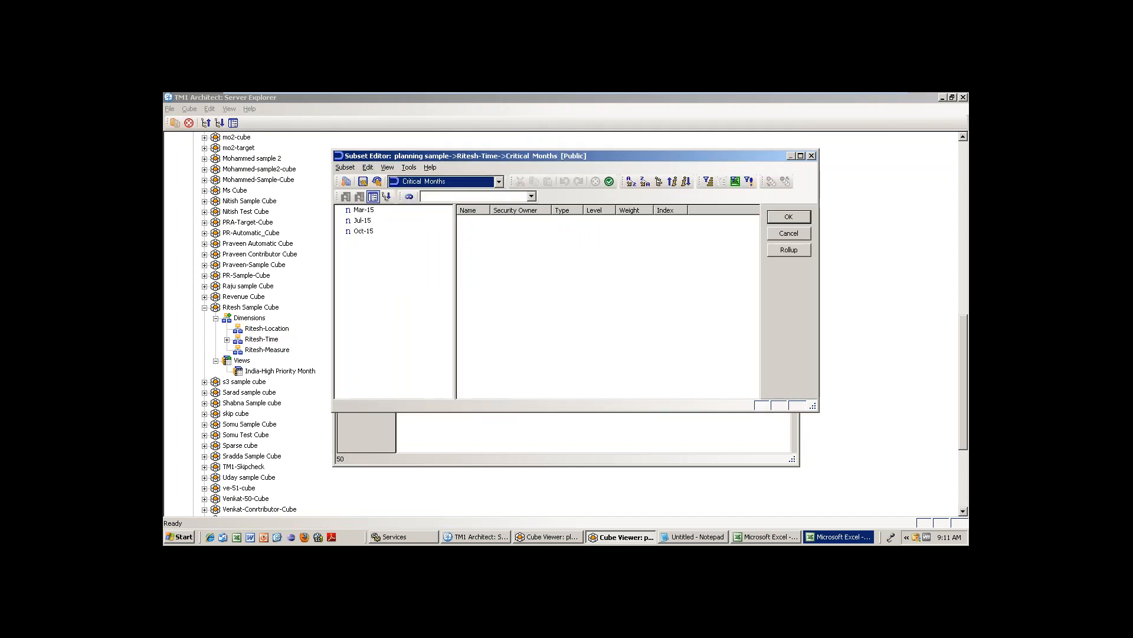
left_click(781, 217)
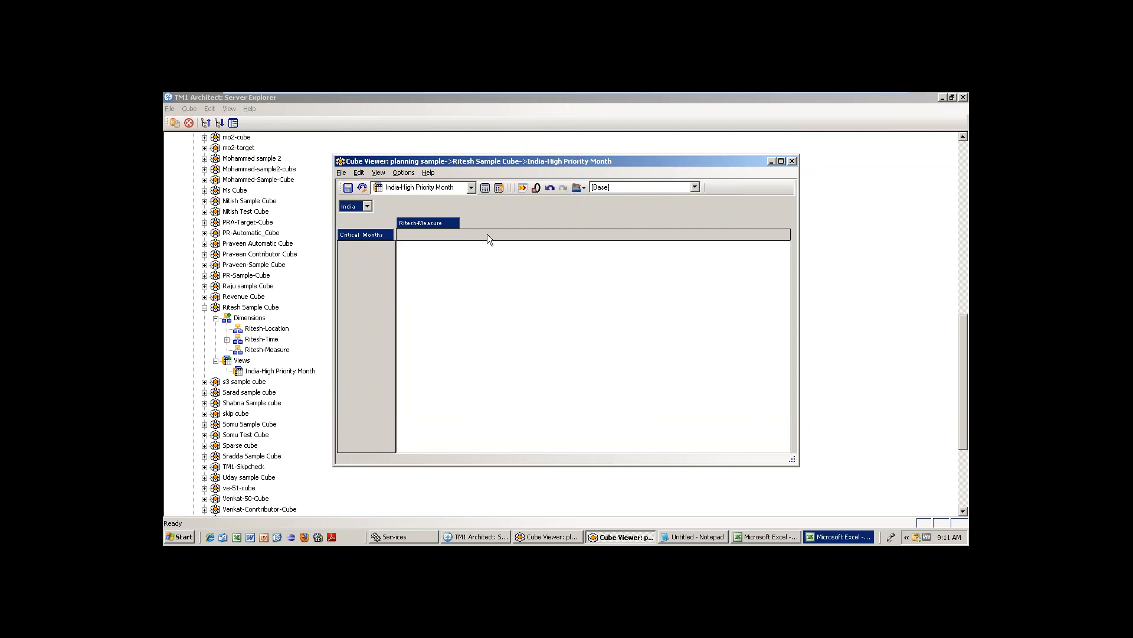
left_click(485, 187)
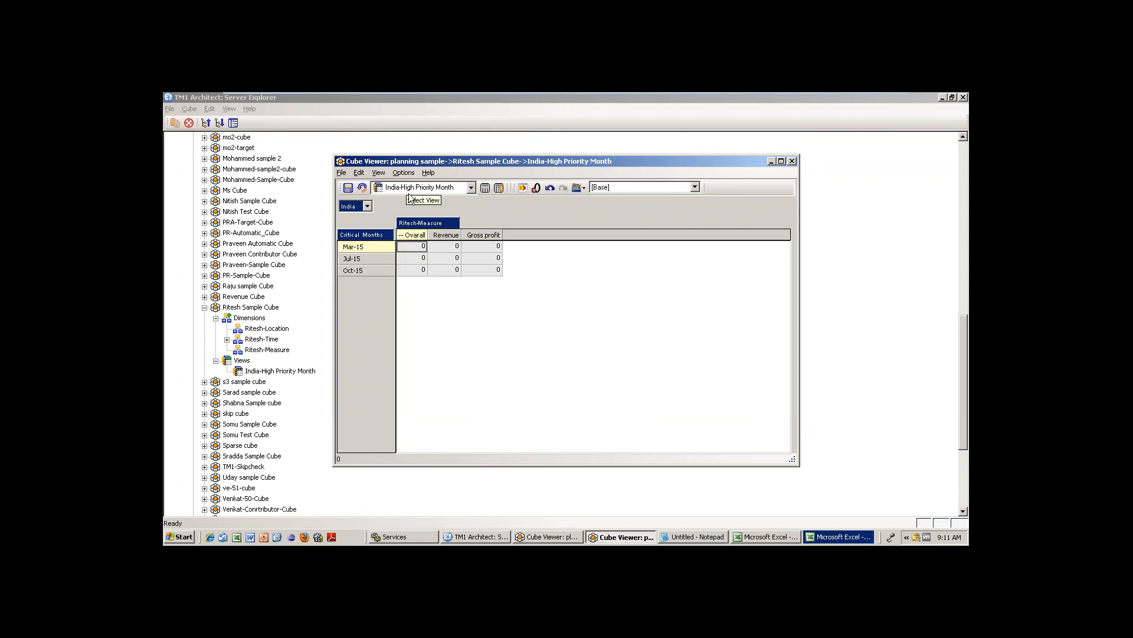
left_click(342, 173)
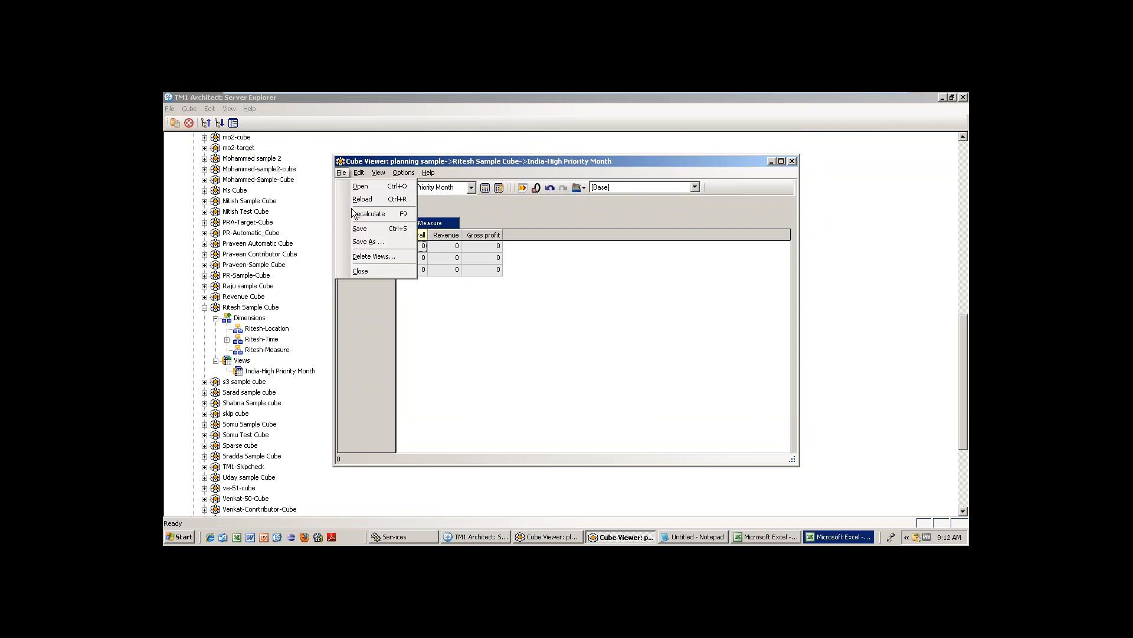
left_click(380, 229)
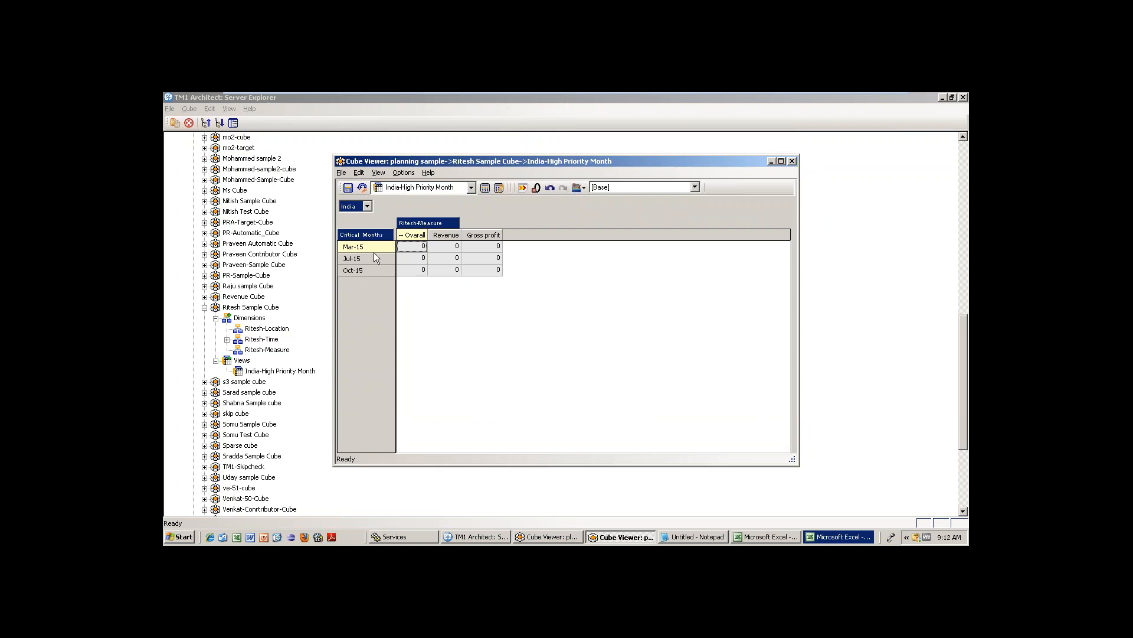
left_click(341, 172)
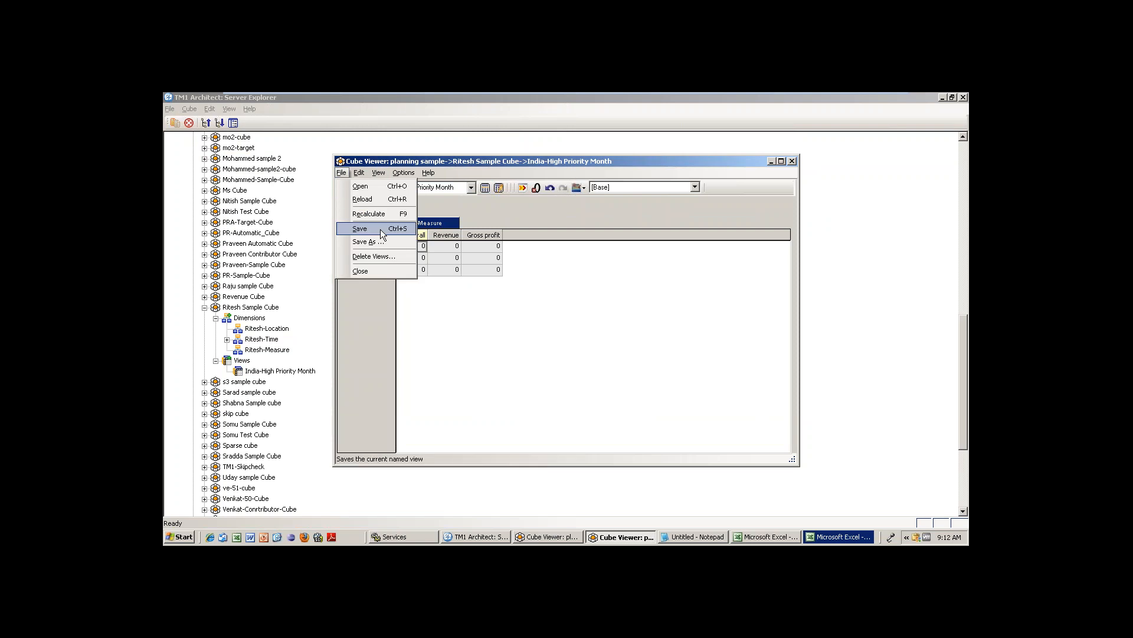
left_click(380, 229)
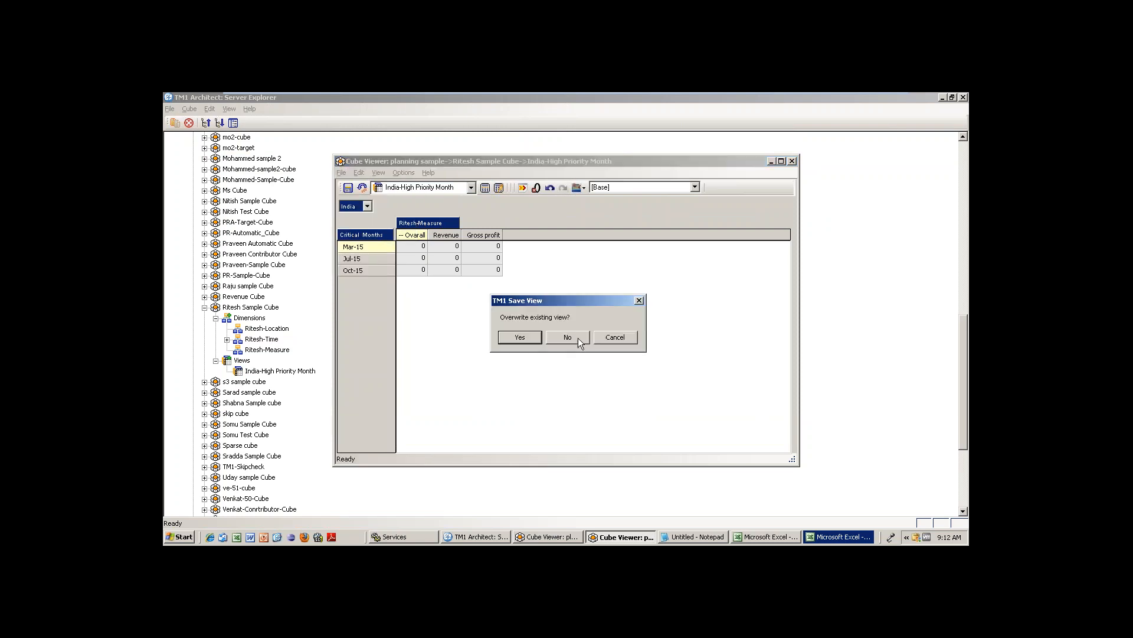
left_click(568, 337)
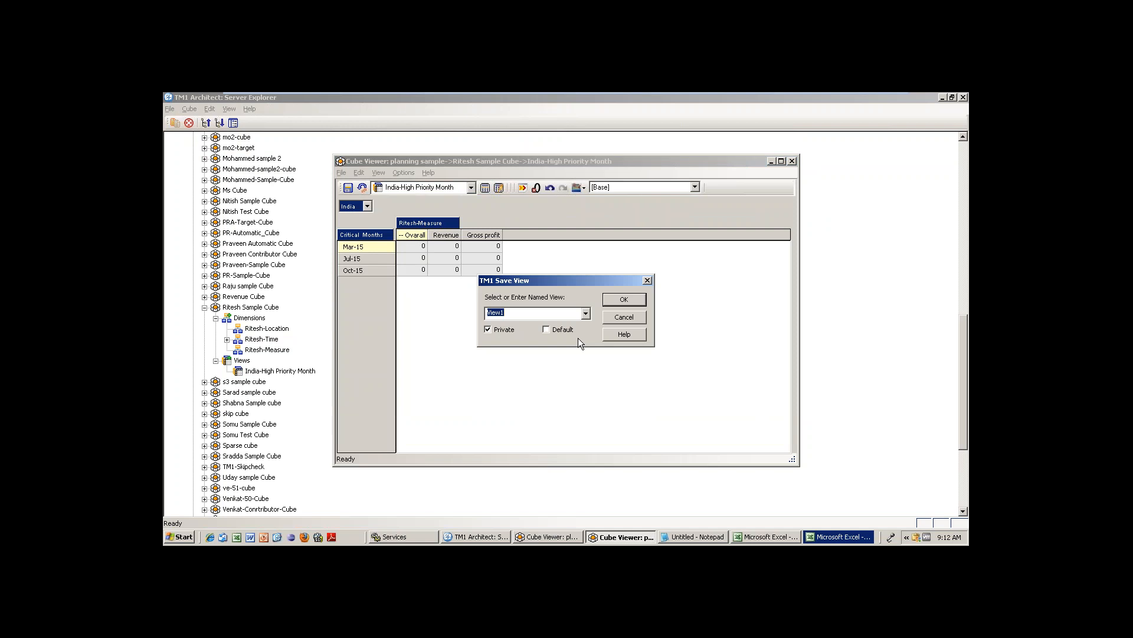
left_click(633, 318)
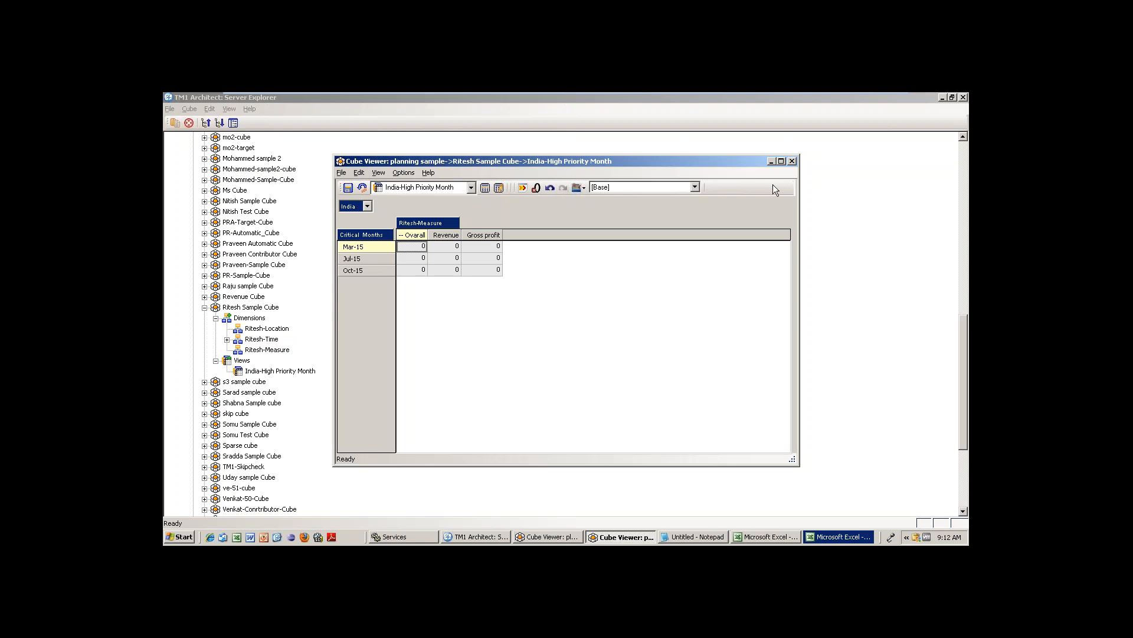
Discard India-High Priority Month changes and open a new Ritesh Sample Cube view, expanding 2014 and Overall.
left_click(792, 161)
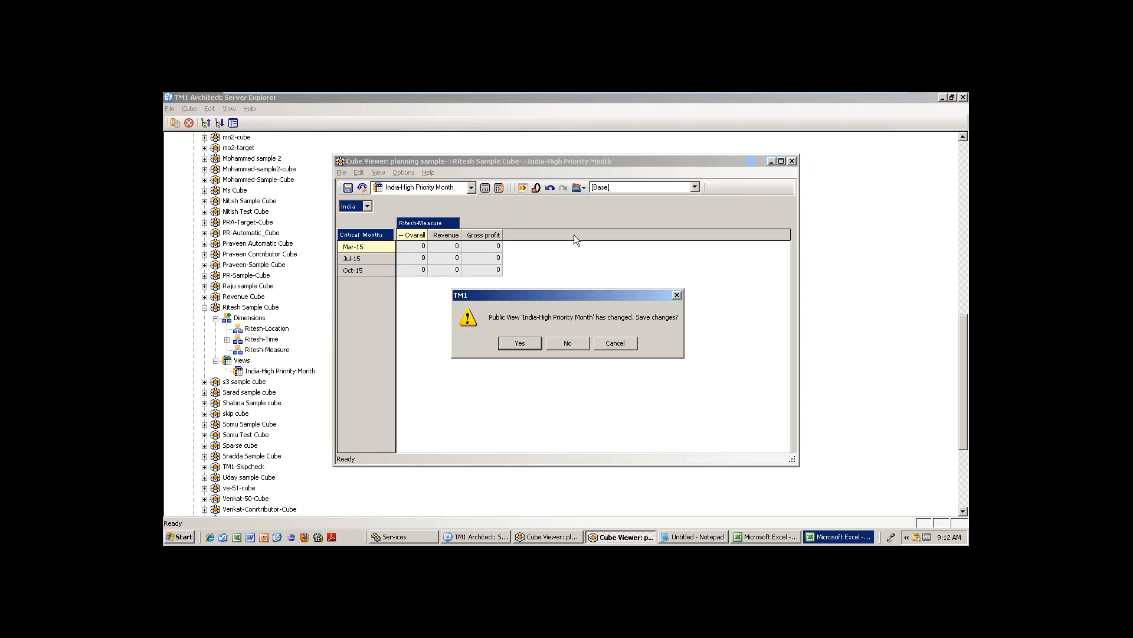
left_click(574, 341)
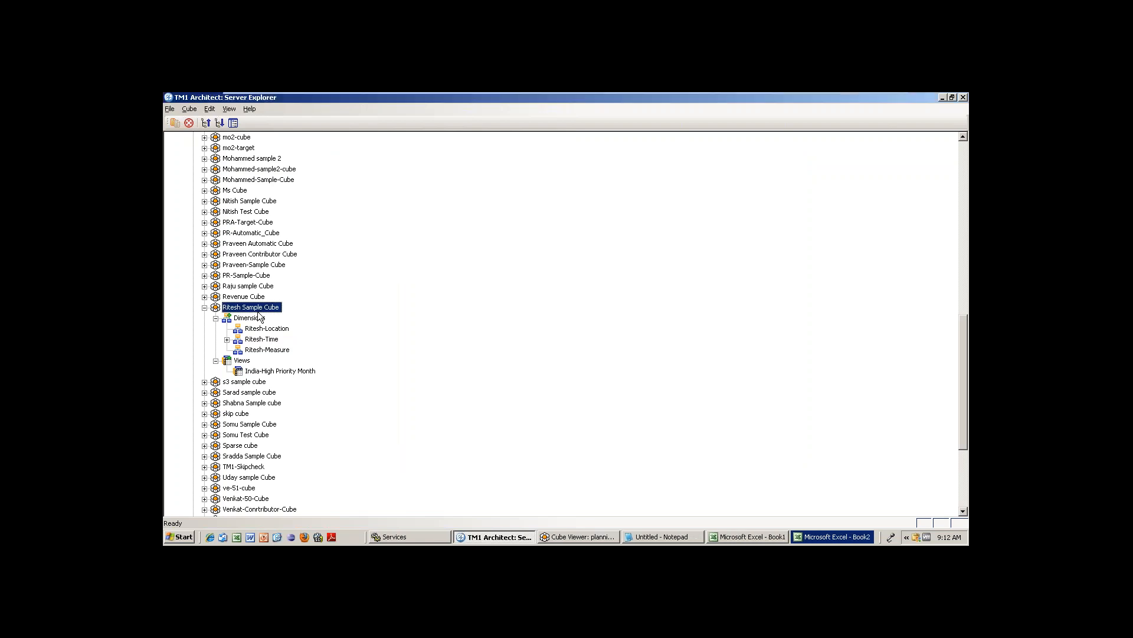
double_click(258, 312)
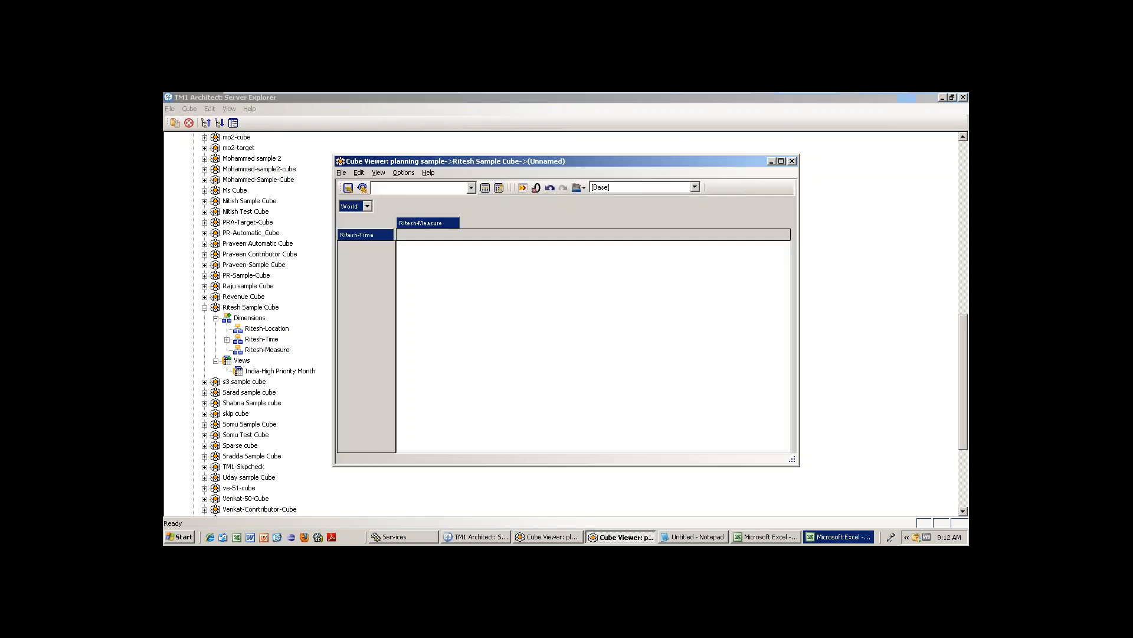
left_click(367, 207)
left_click(484, 187)
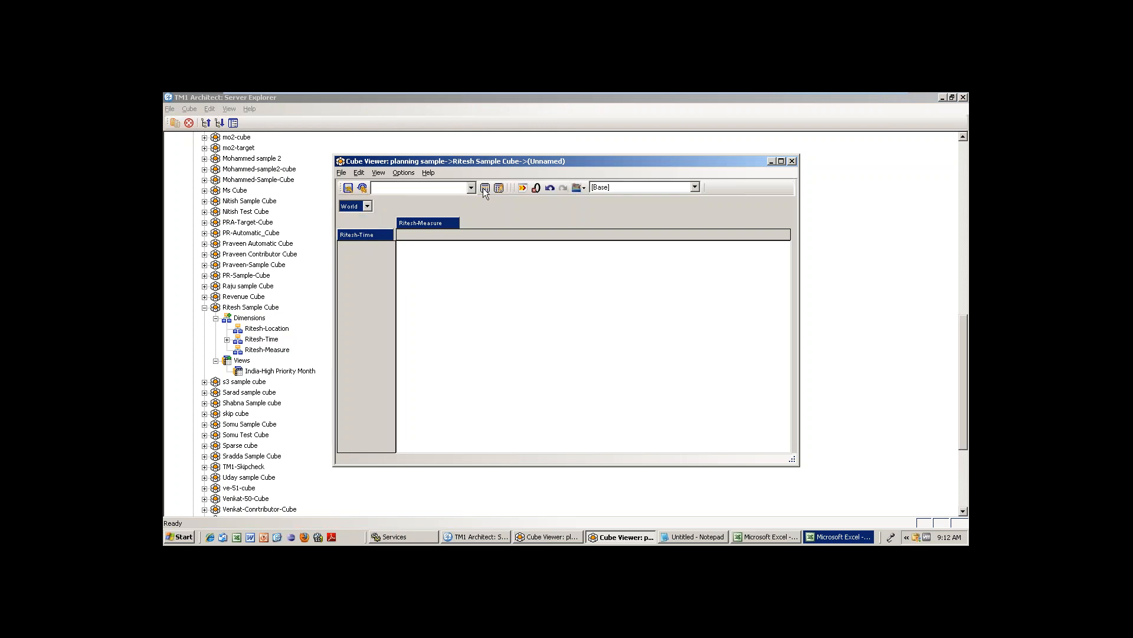
left_click(342, 246)
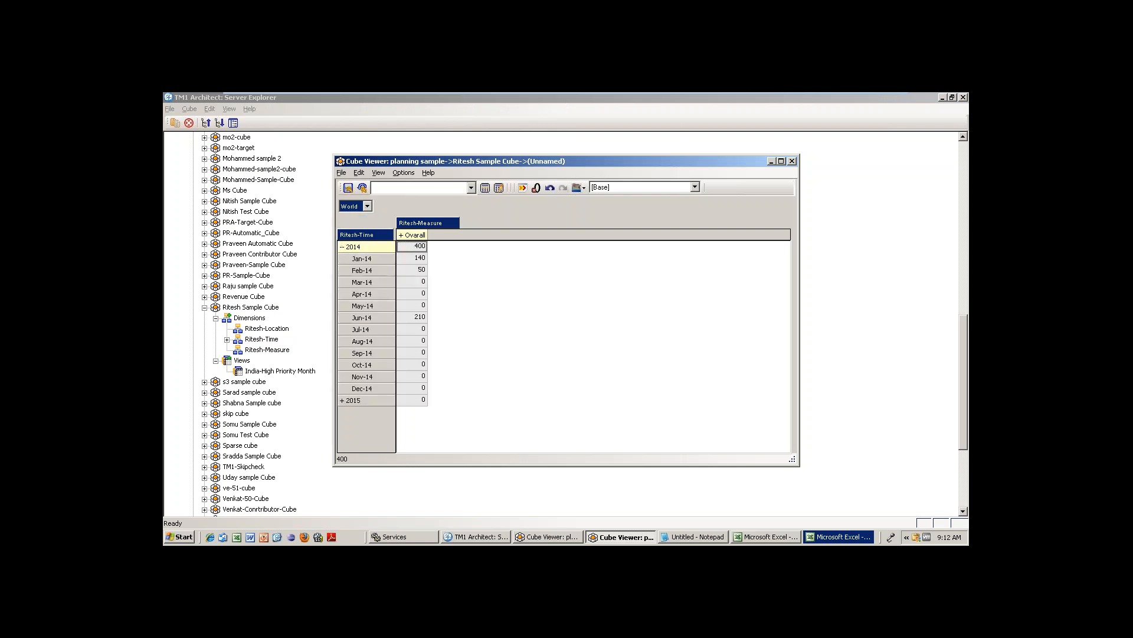
left_click(402, 234)
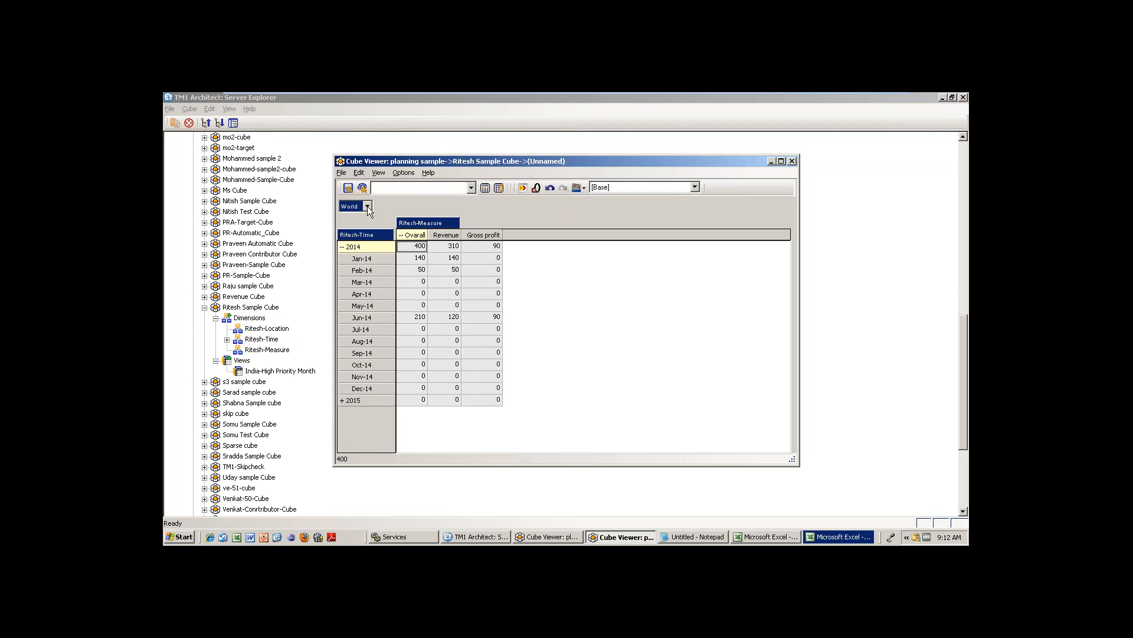
Set location to Aus, apply the Mstarting Months subset, recalculate, and start Save As.
left_click(367, 206)
left_click(365, 234)
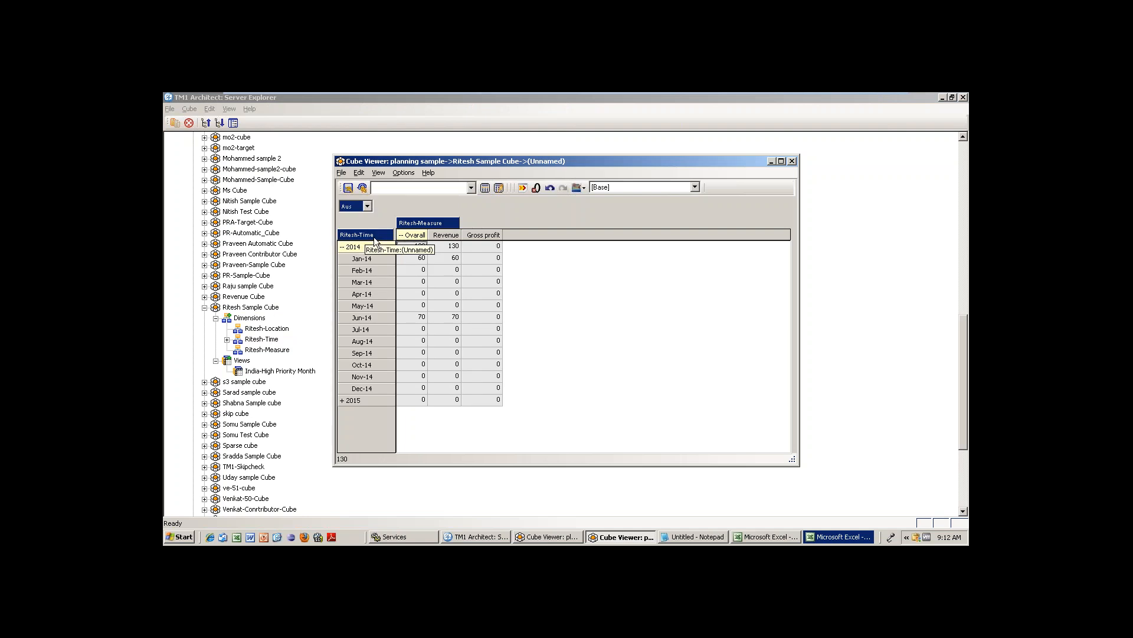
double_click(374, 237)
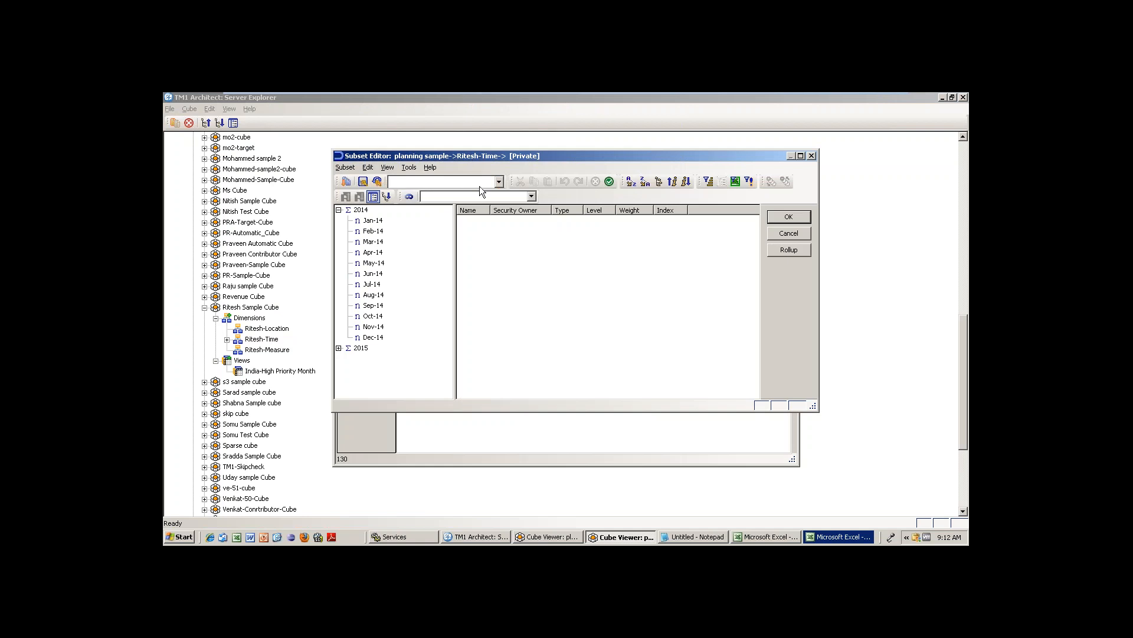
left_click(480, 184)
left_click(448, 215)
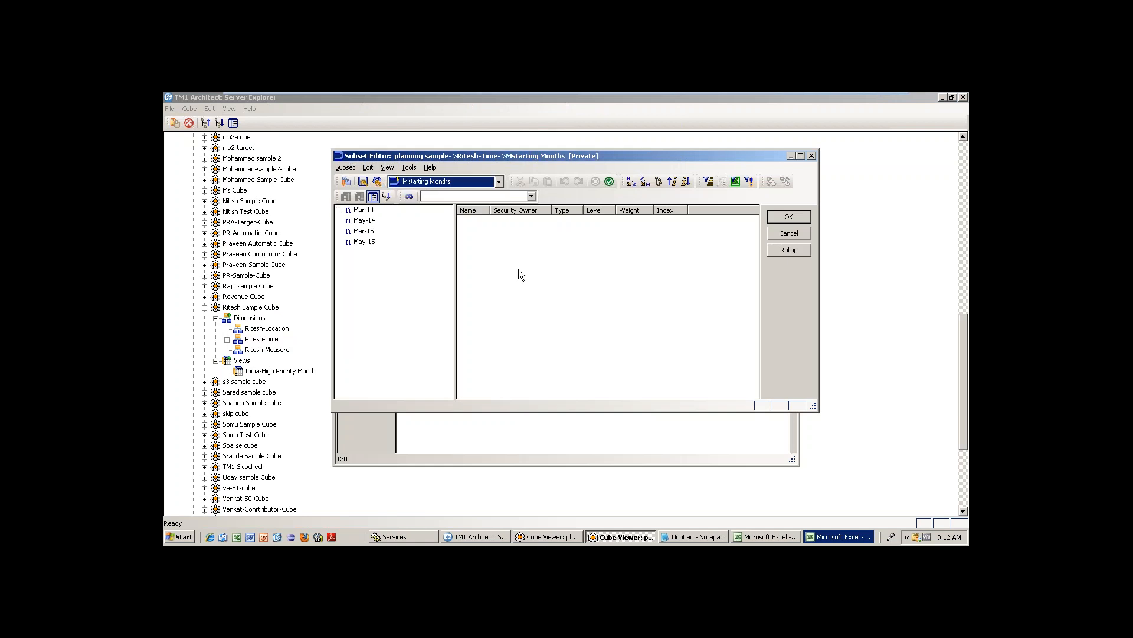
left_click(800, 222)
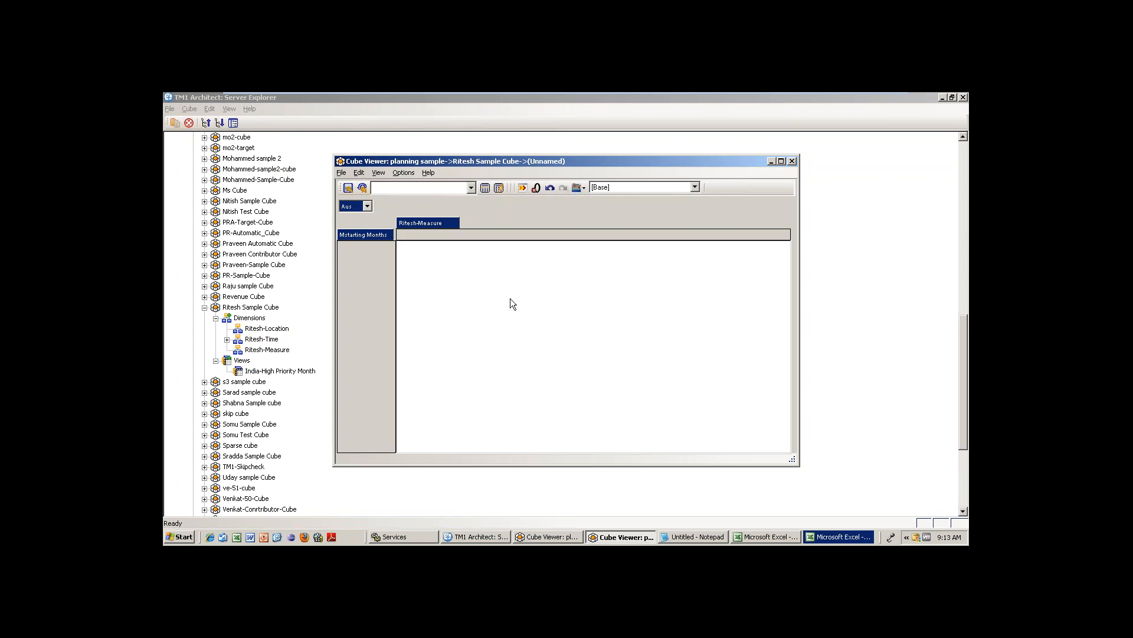
left_click(484, 187)
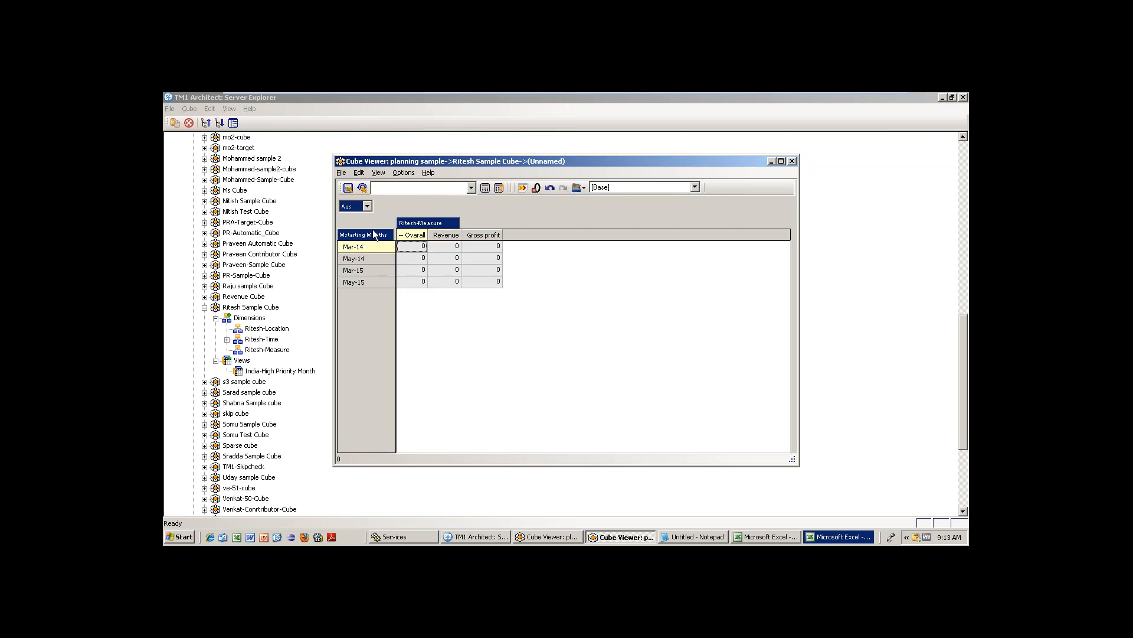
left_click(346, 174)
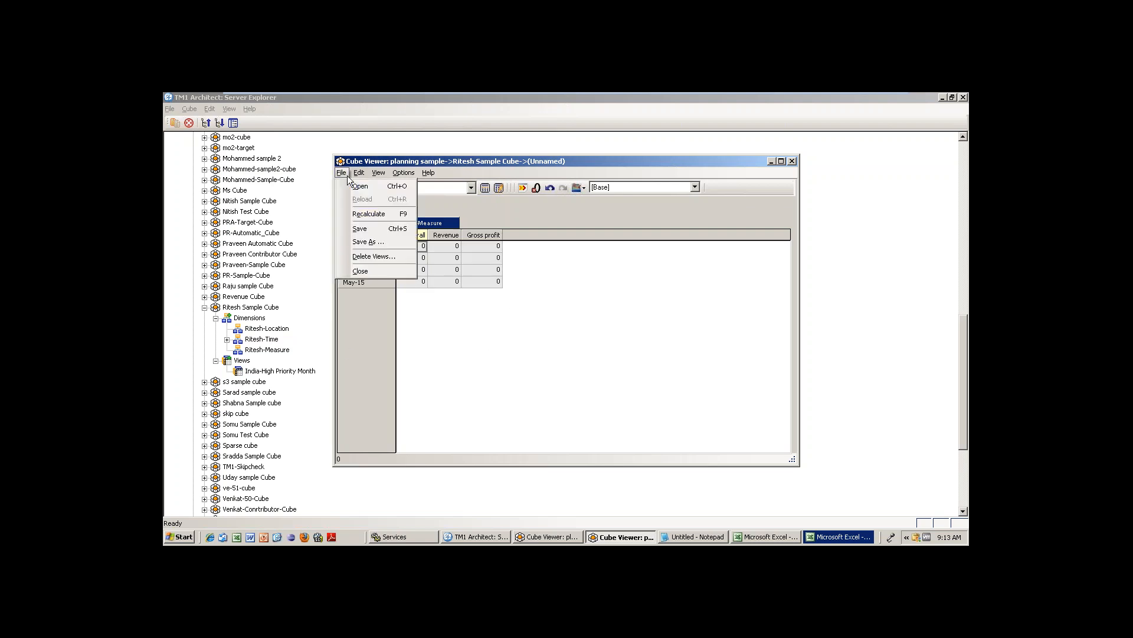
left_click(363, 242)
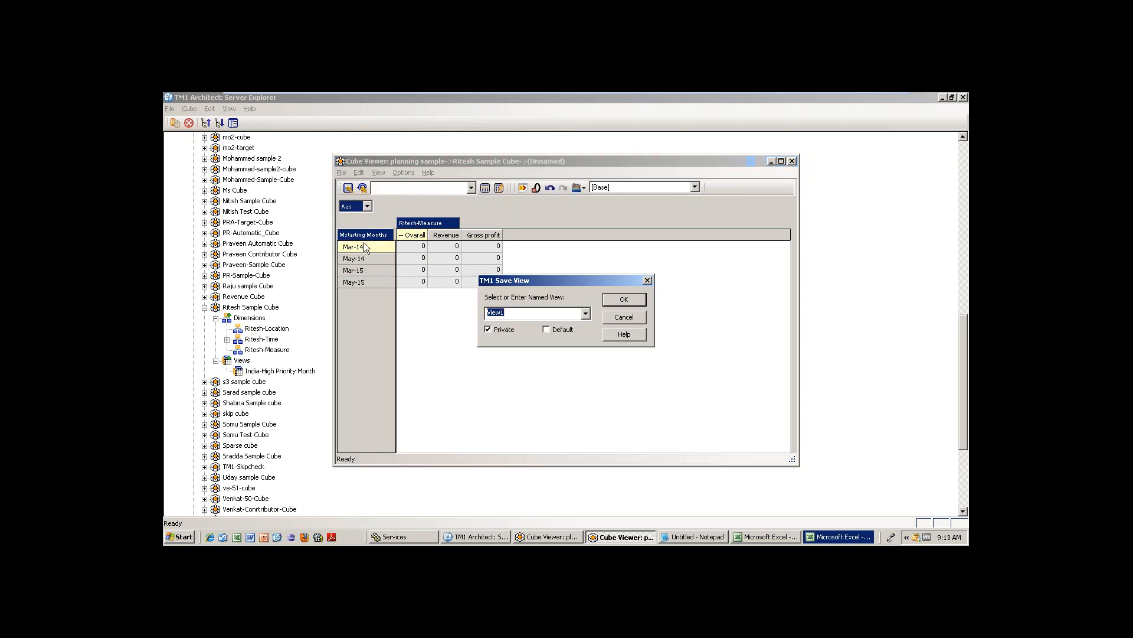
Try saving the view as 'Aus-Mstarting Months' and dismiss the private-subset error.
type("Aus-Mstarting Months")
left_click(624, 299)
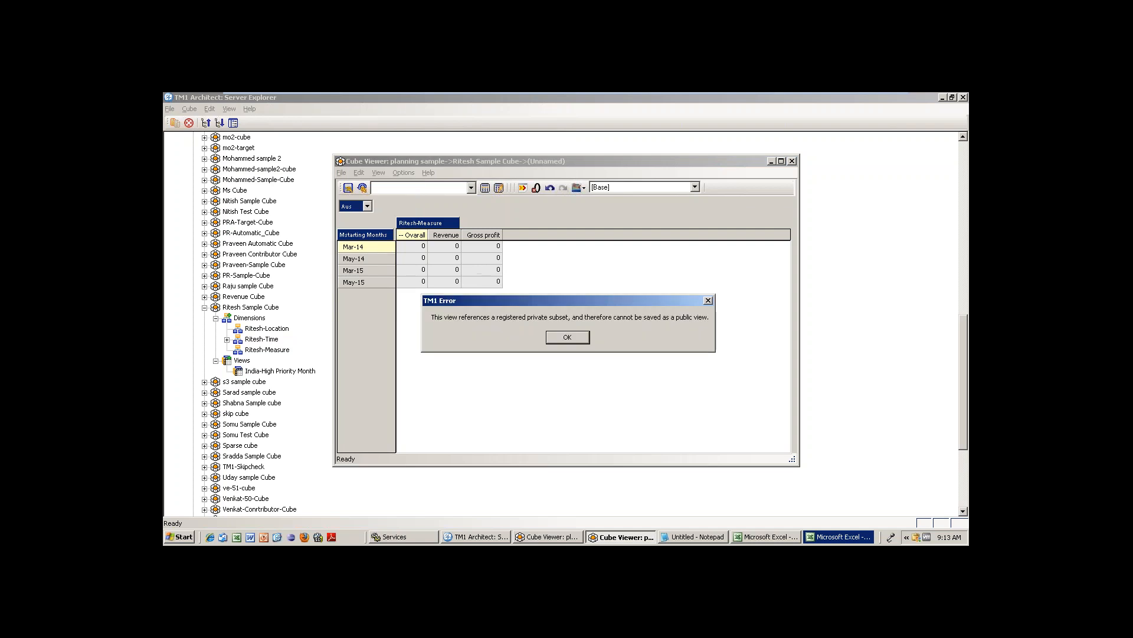
left_click(568, 337)
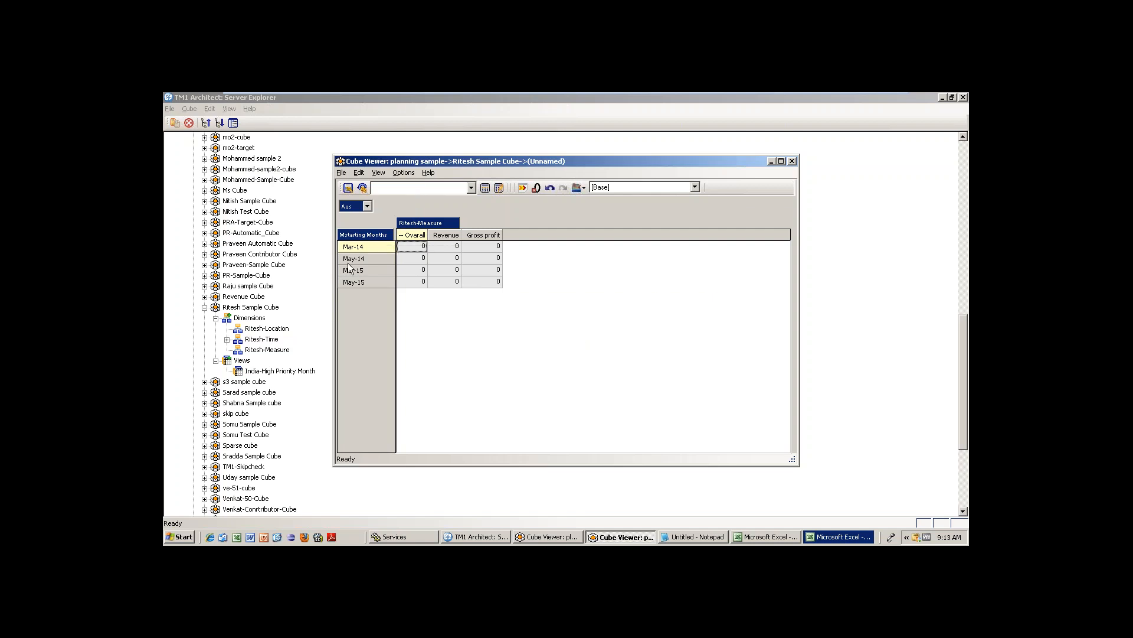
Close the subset editor and the unsaved cube viewer, discarding changes.
double_click(373, 234)
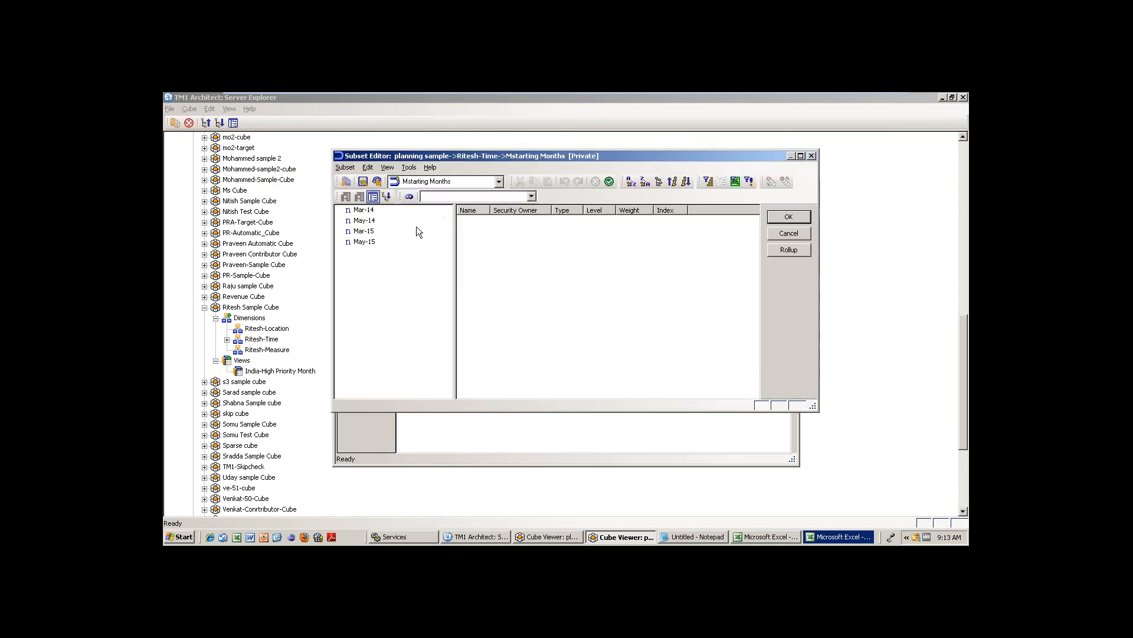
left_click(789, 233)
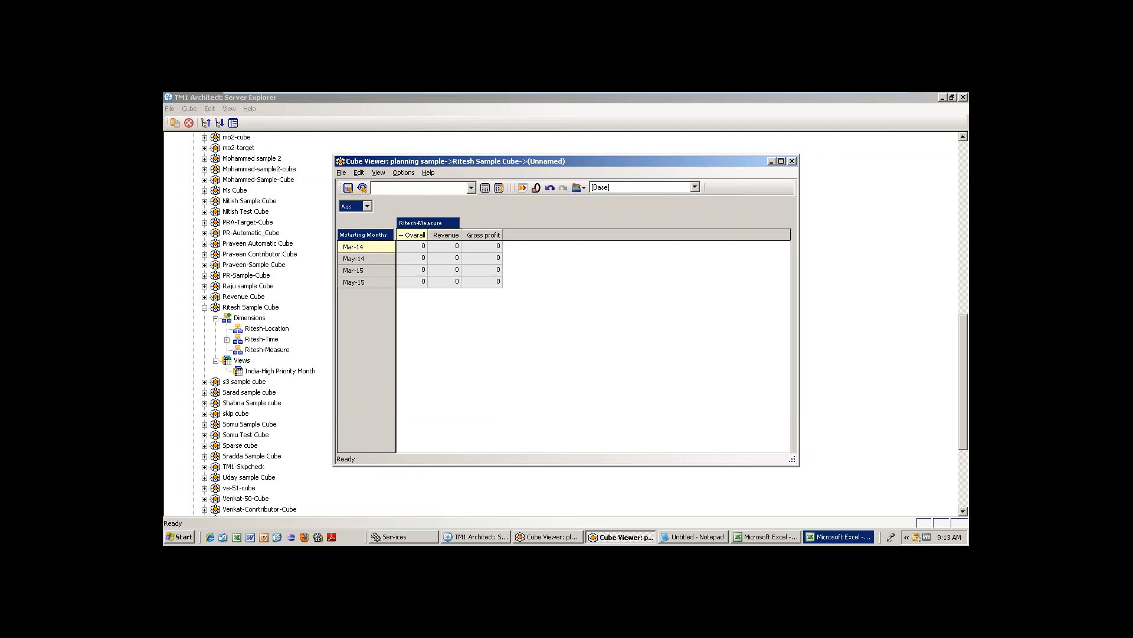
left_click(792, 161)
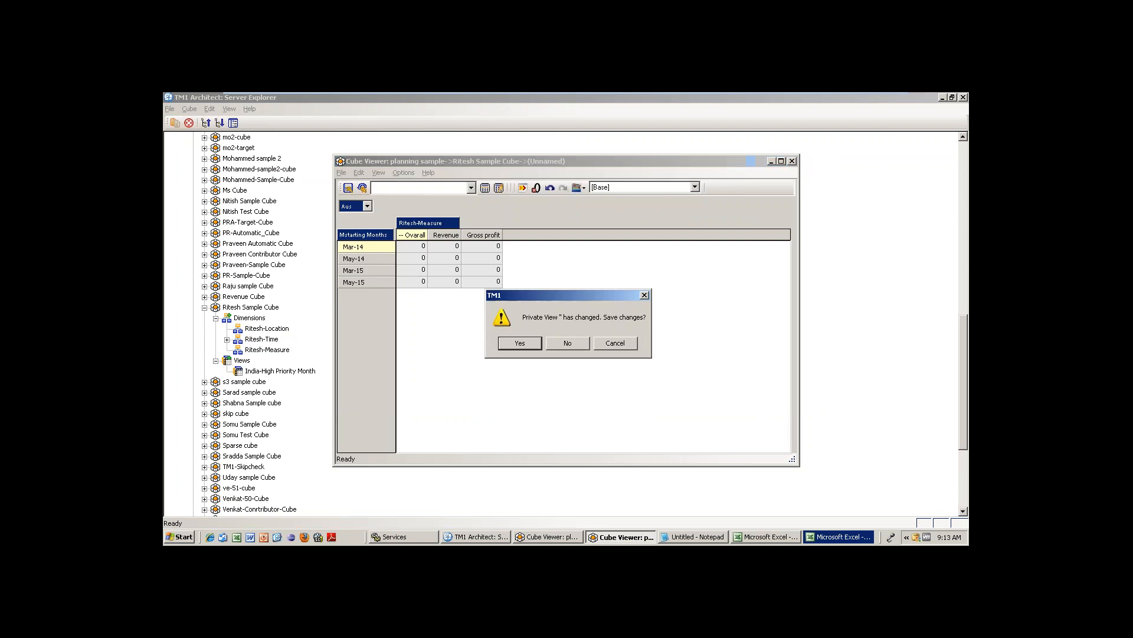
left_click(570, 342)
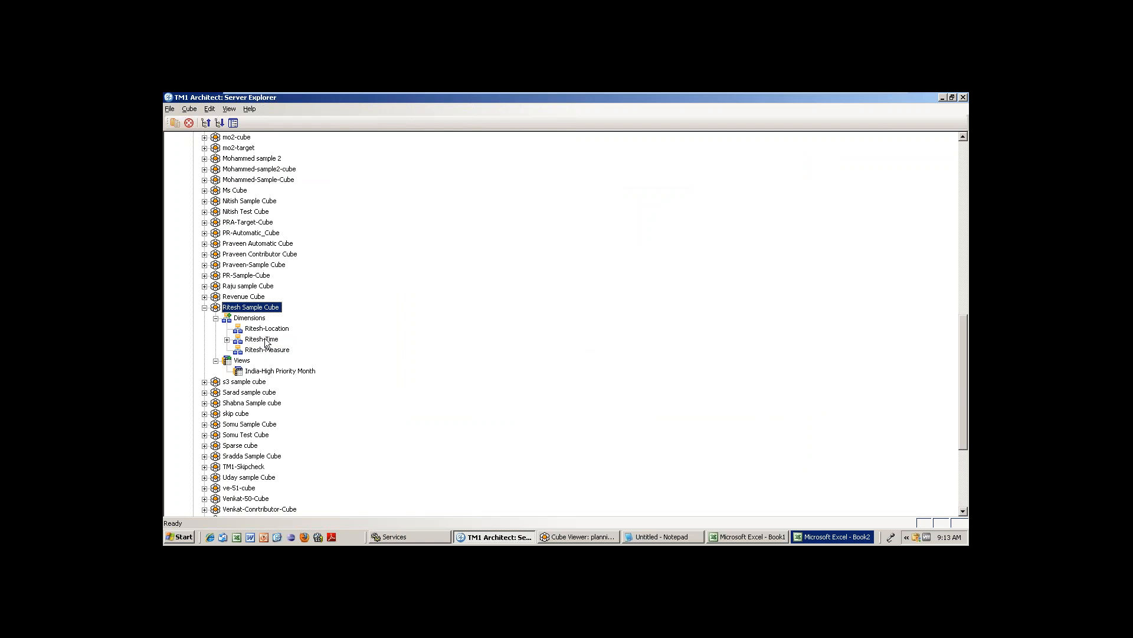
double_click(266, 307)
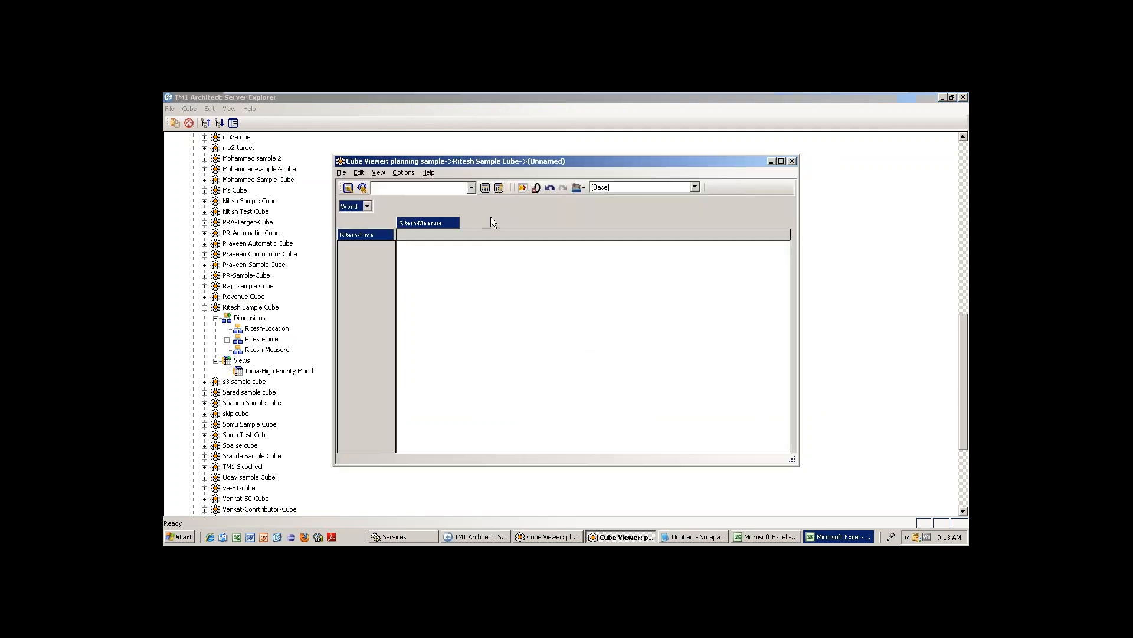
left_click(792, 161)
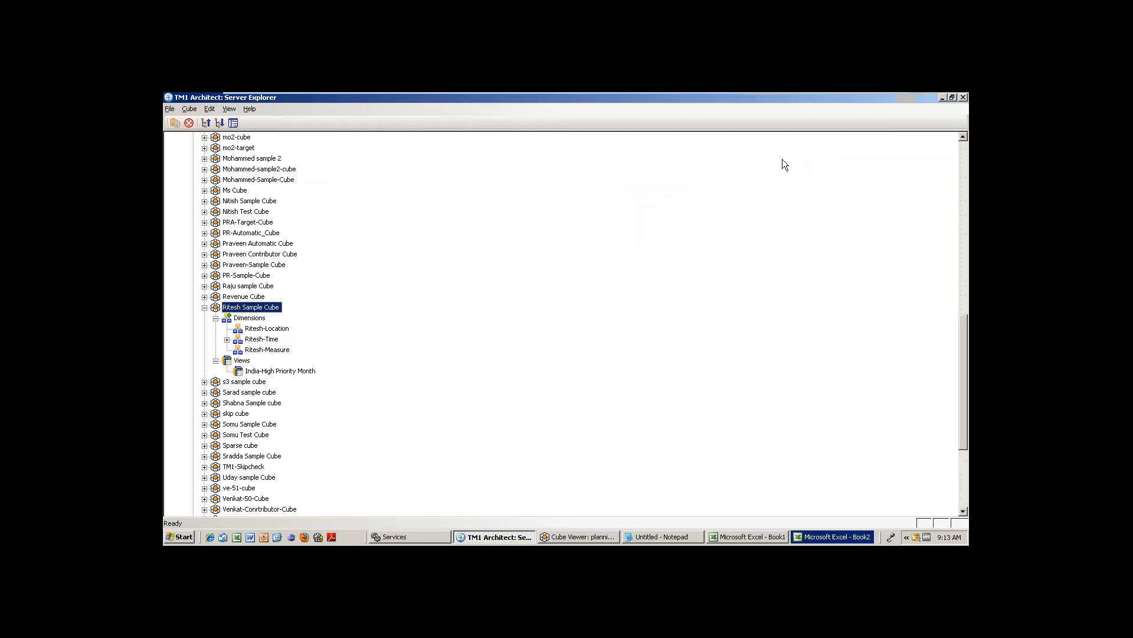
Expand Ritesh-Time's subsets and publish the Mstarting Months subset.
left_click(227, 339)
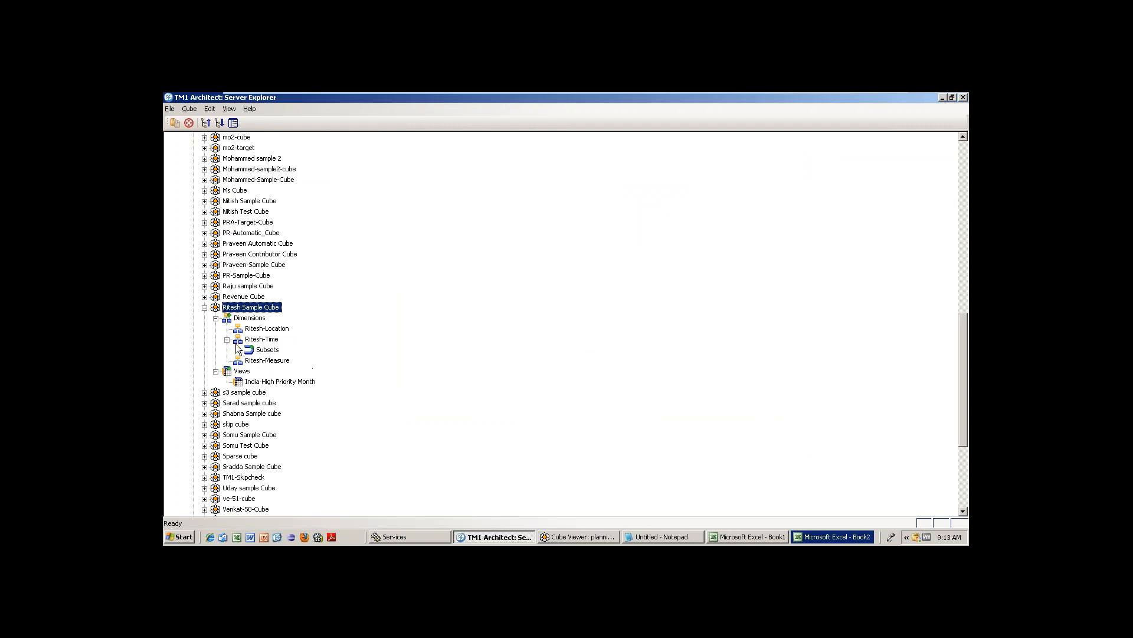
left_click(238, 350)
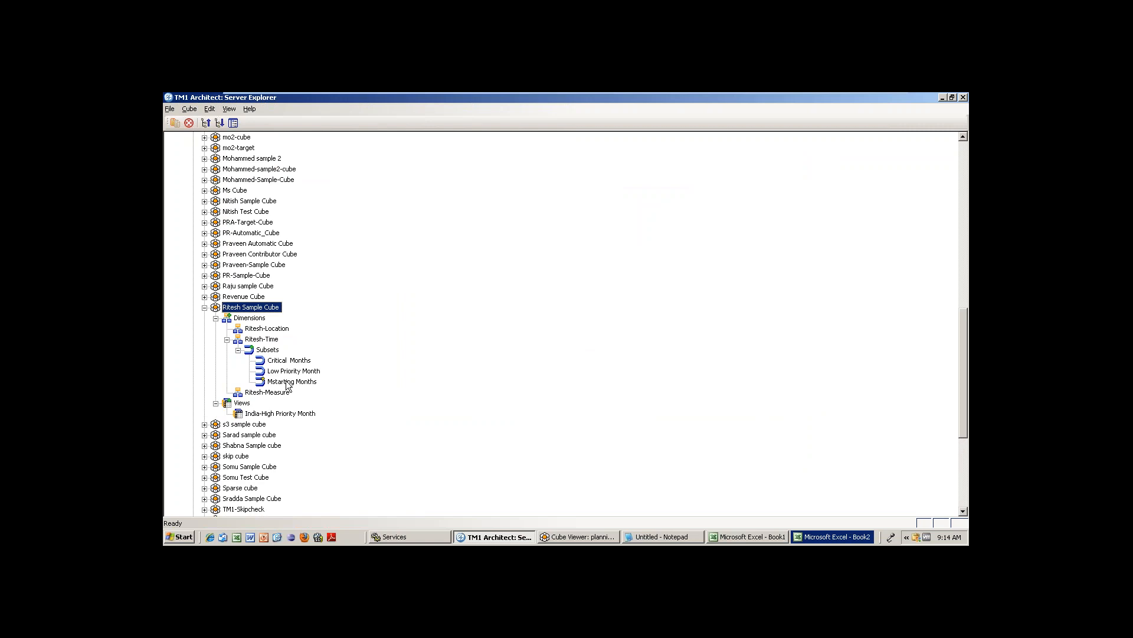
left_click(261, 380)
right_click(286, 381)
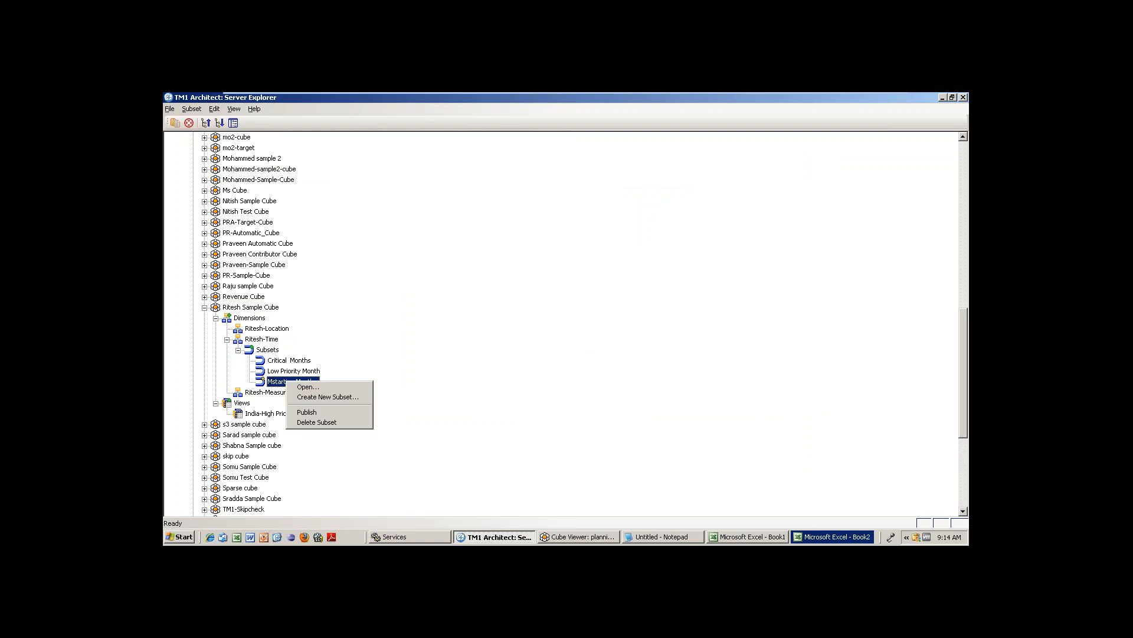
left_click(322, 413)
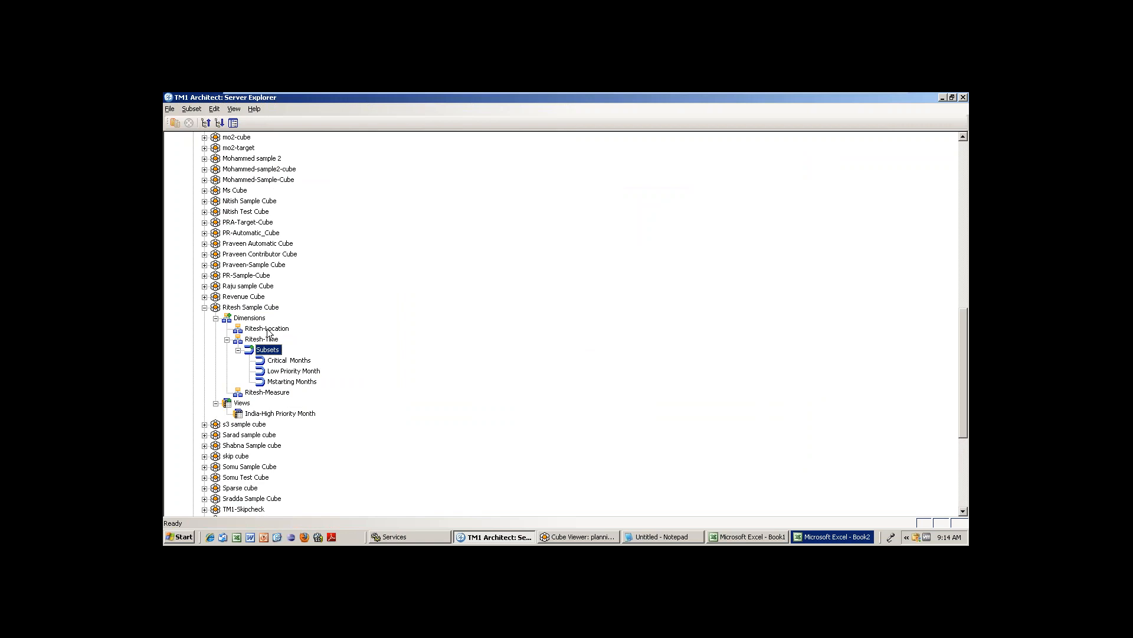
Open Ritesh Sample Cube for Aus with Mstarting Months rows, recalculated, with Overall expanded.
double_click(260, 307)
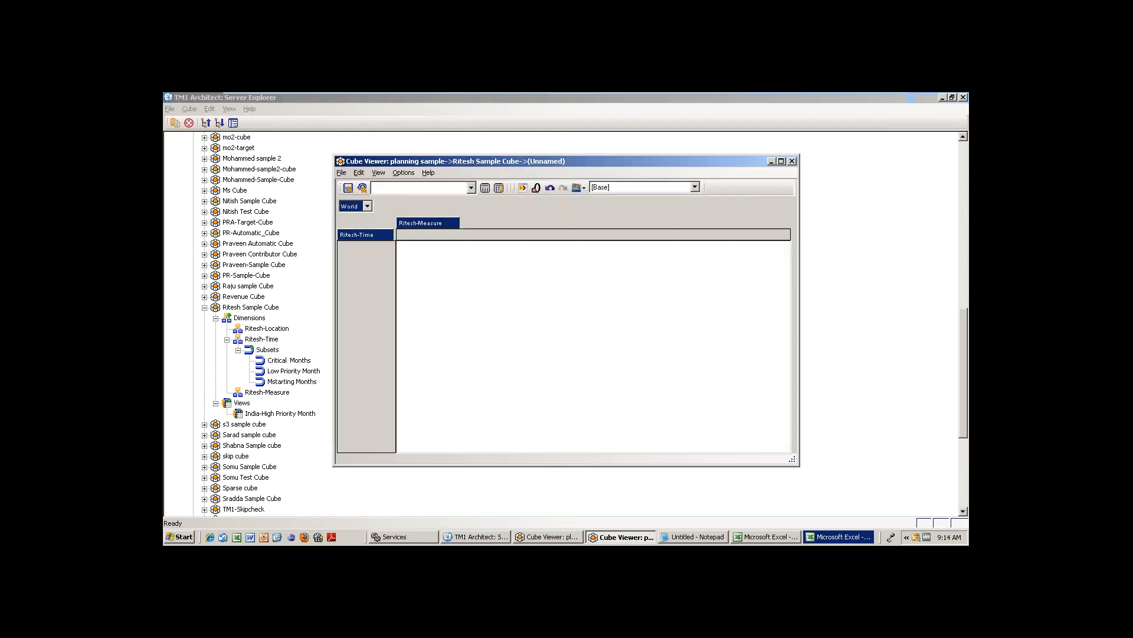
left_click(367, 205)
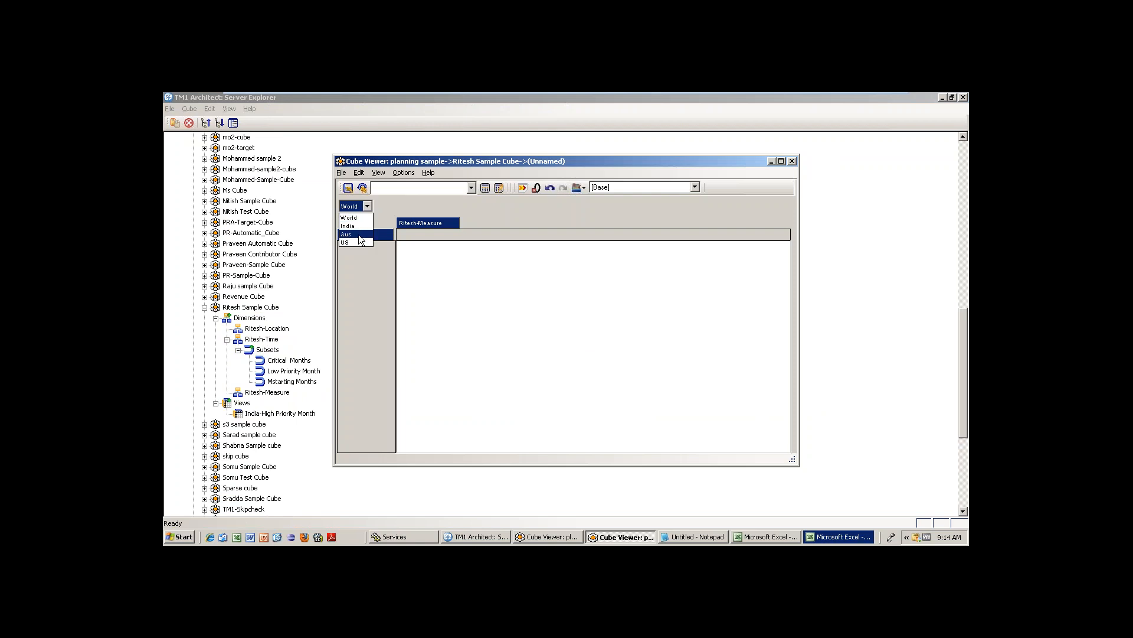
left_click(359, 235)
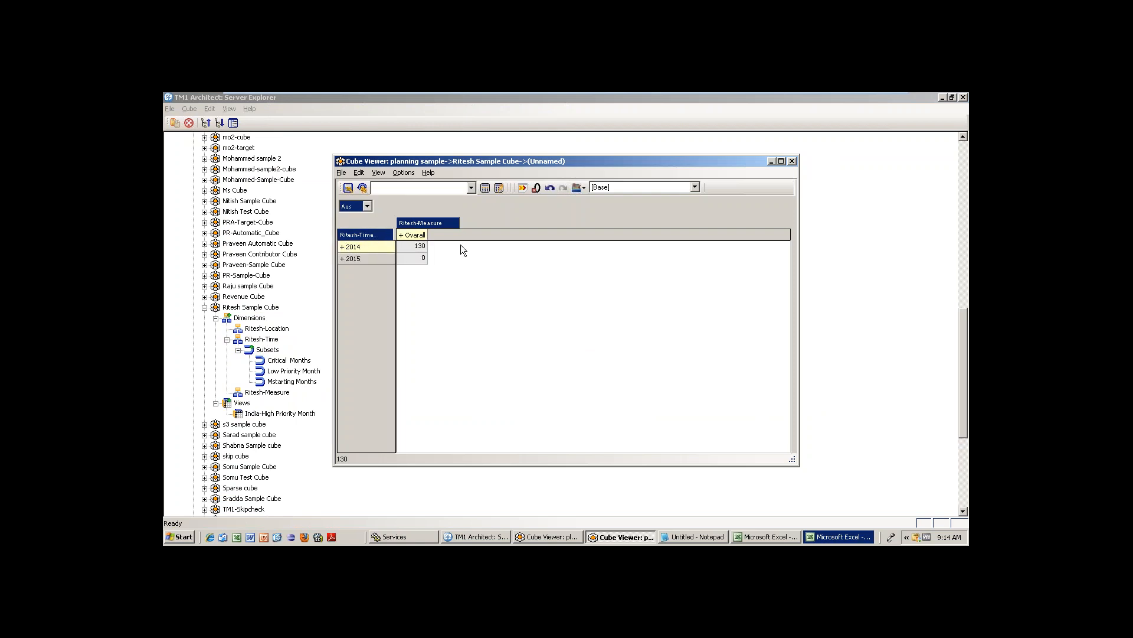
left_click(470, 180)
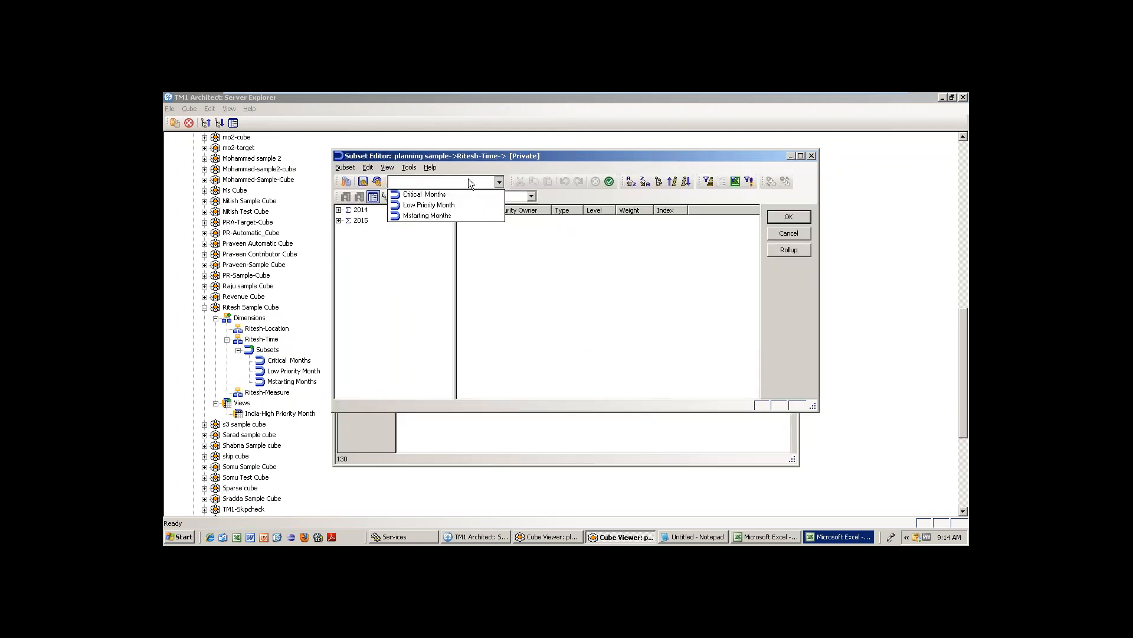
left_click(446, 216)
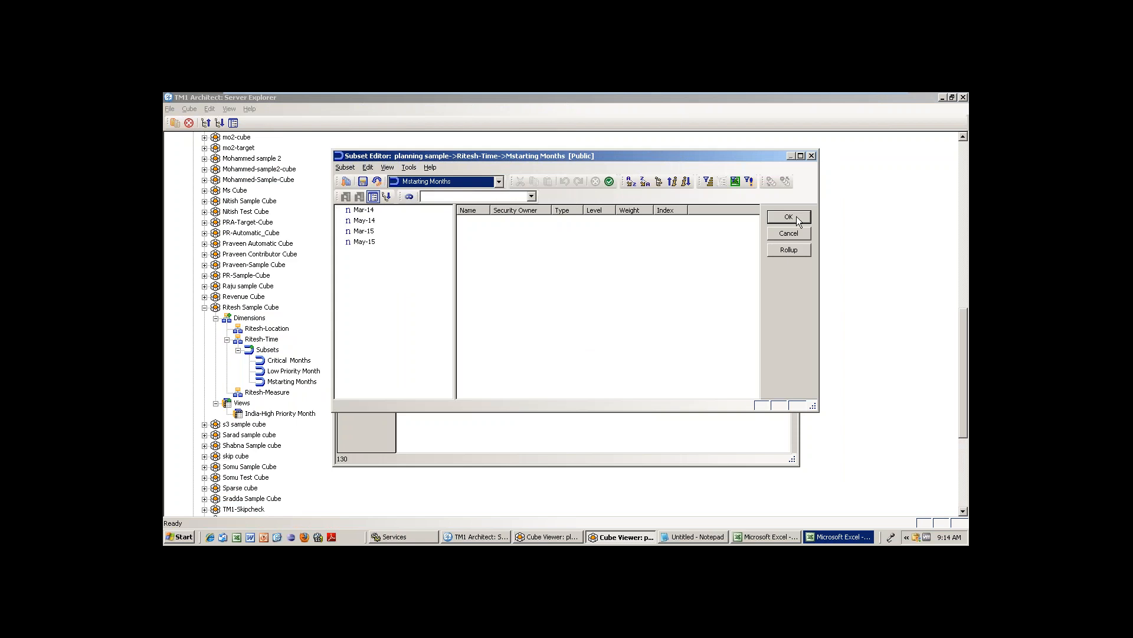
left_click(789, 217)
left_click(486, 188)
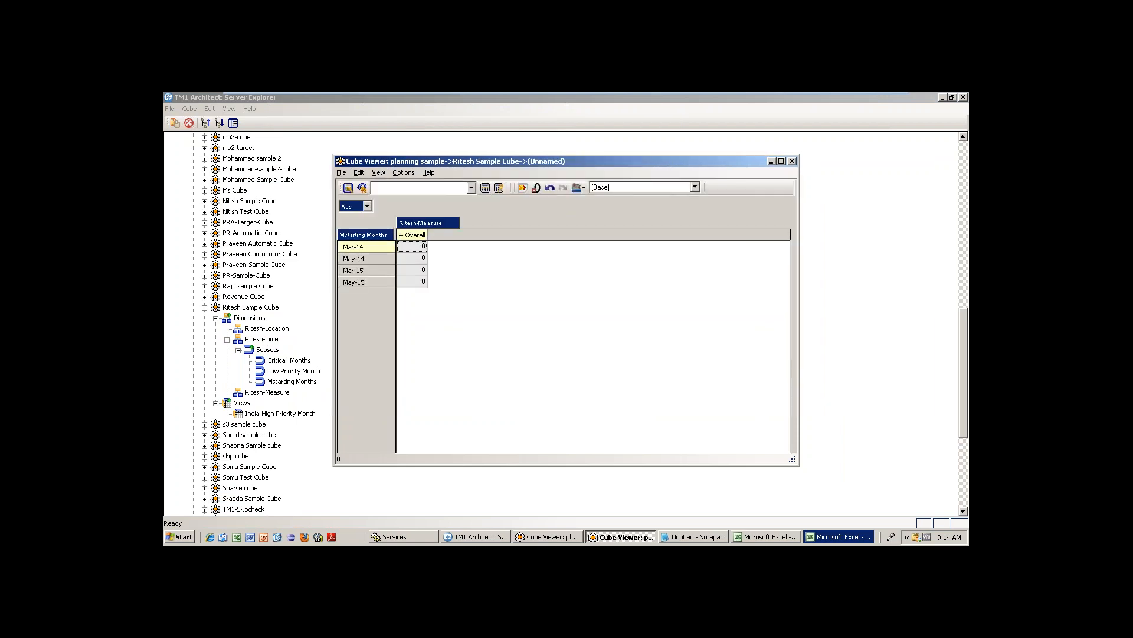
left_click(401, 236)
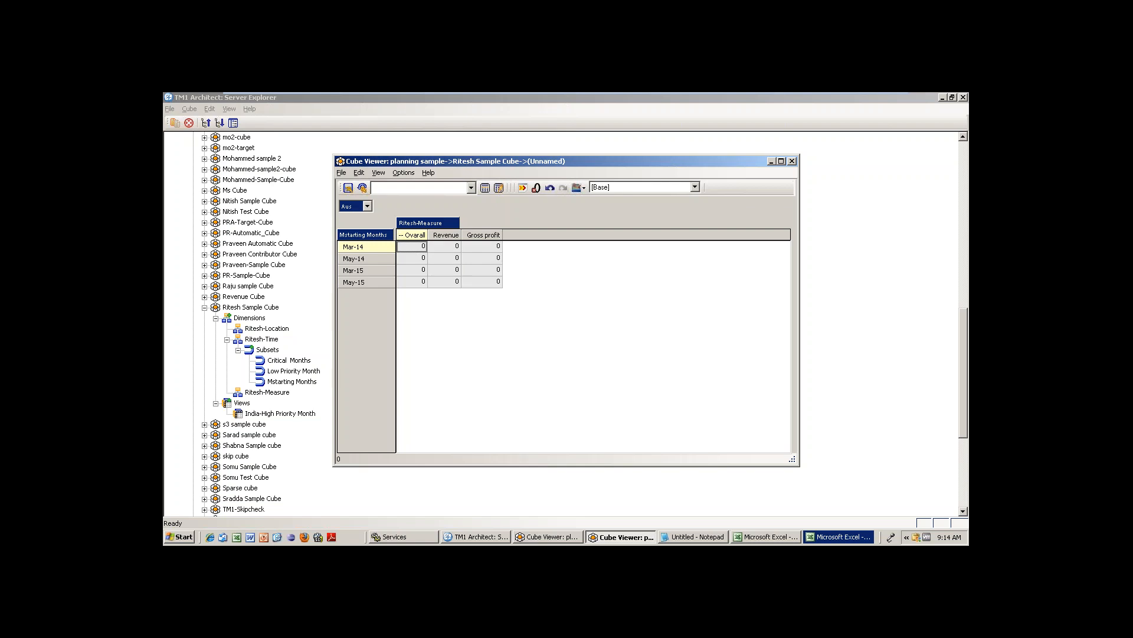
Save the view publicly as 'Aus-Mstarting Months' and close the cube viewer.
left_click(341, 172)
left_click(368, 242)
type("Aus")
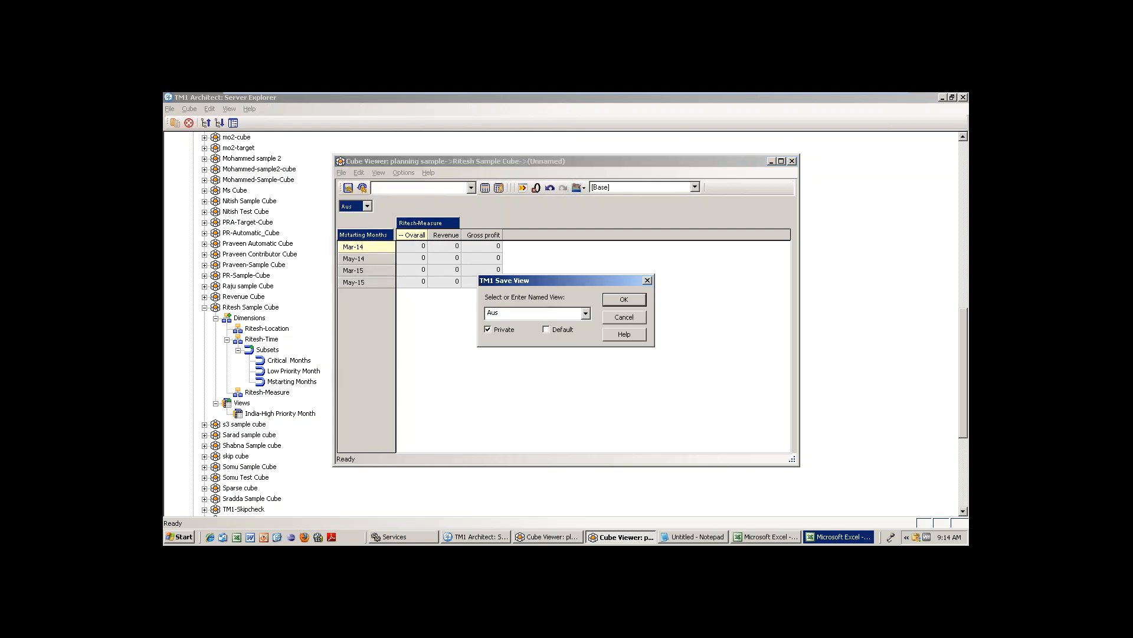
type("-Mstring")
key("BackSpace")
key("BackSpace")
key("BackSpace")
type("tarting Mo")
left_click(488, 328)
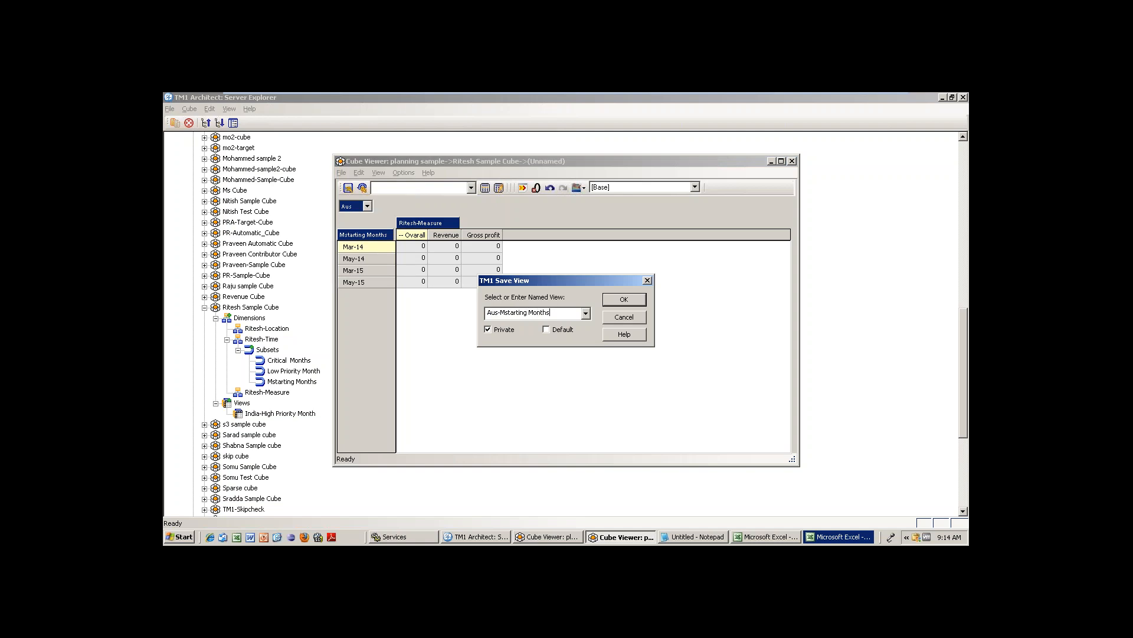
left_click(625, 300)
left_click(792, 162)
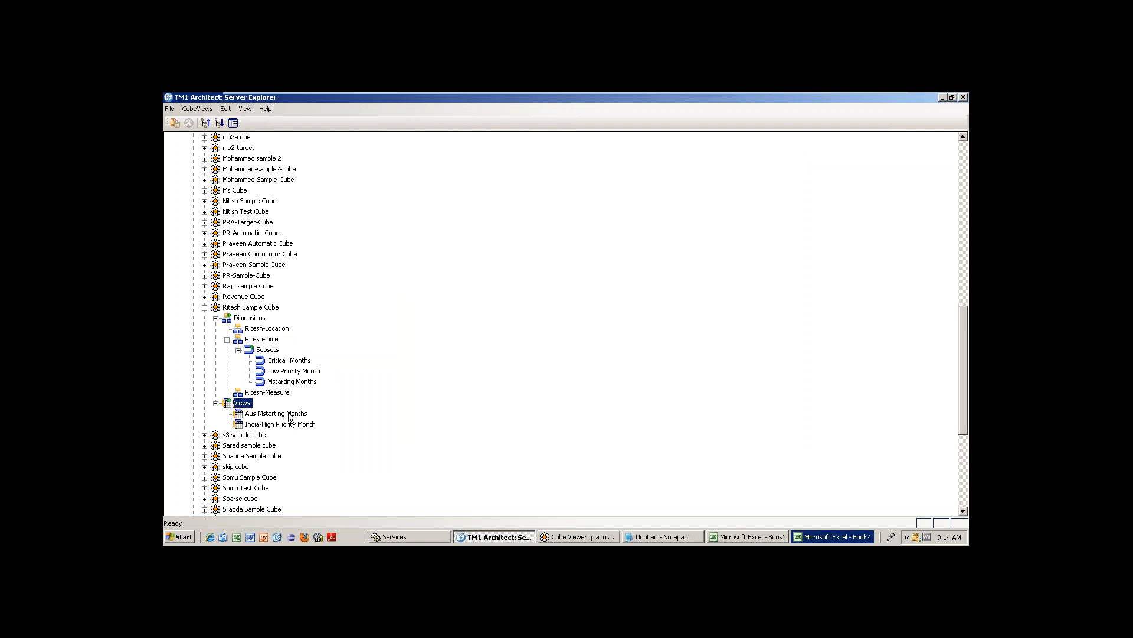
double_click(251, 307)
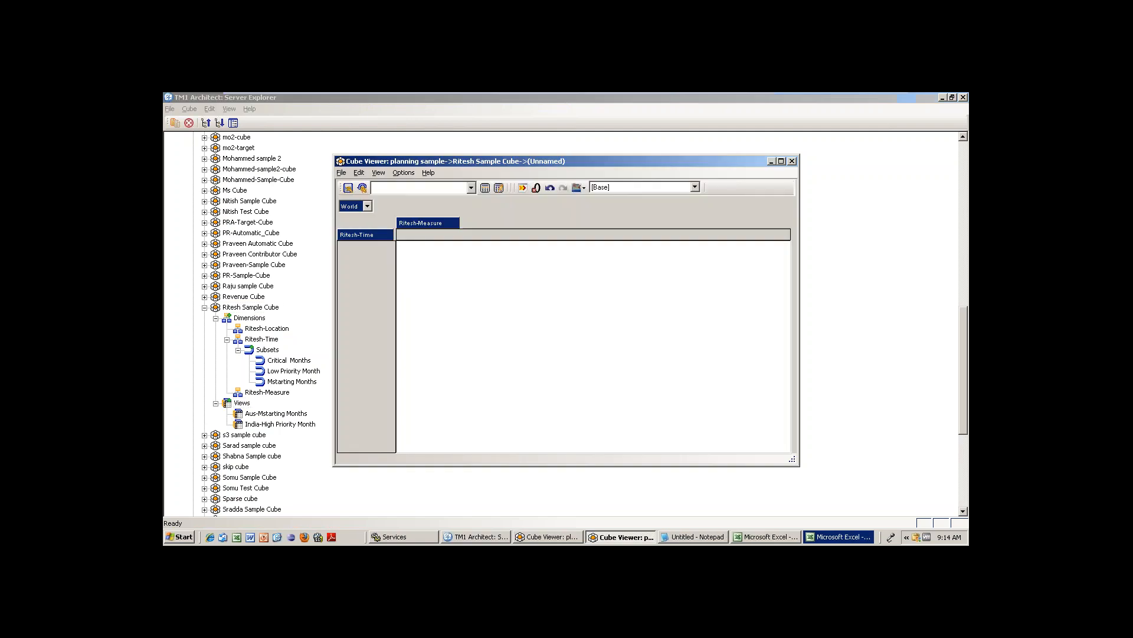
left_click(485, 188)
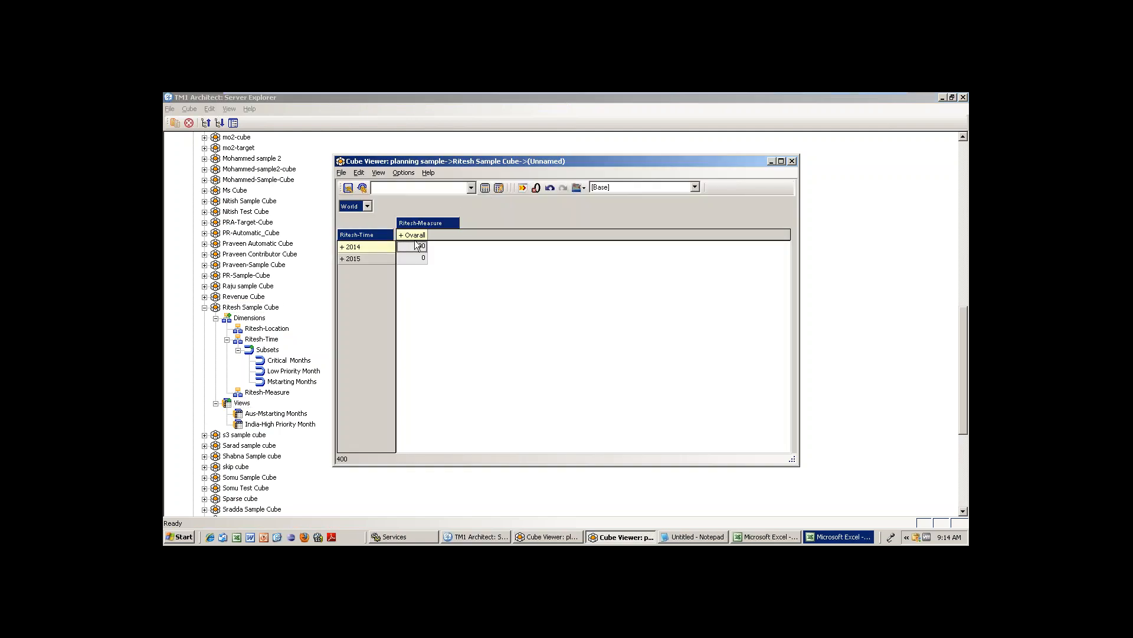
left_click(401, 235)
left_click(342, 247)
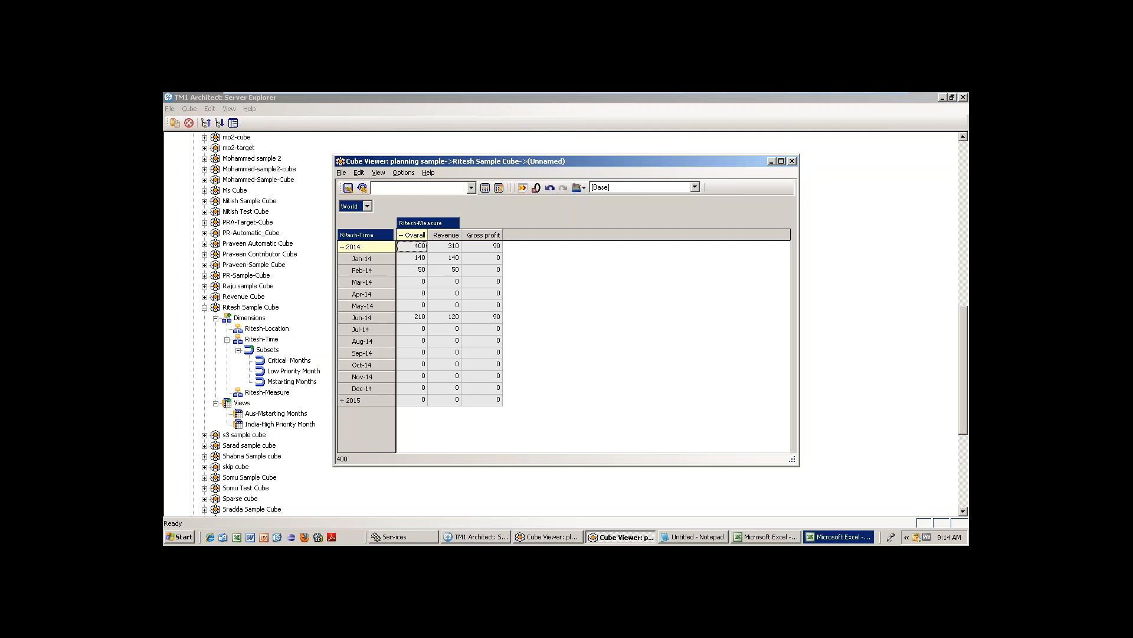
left_click(471, 188)
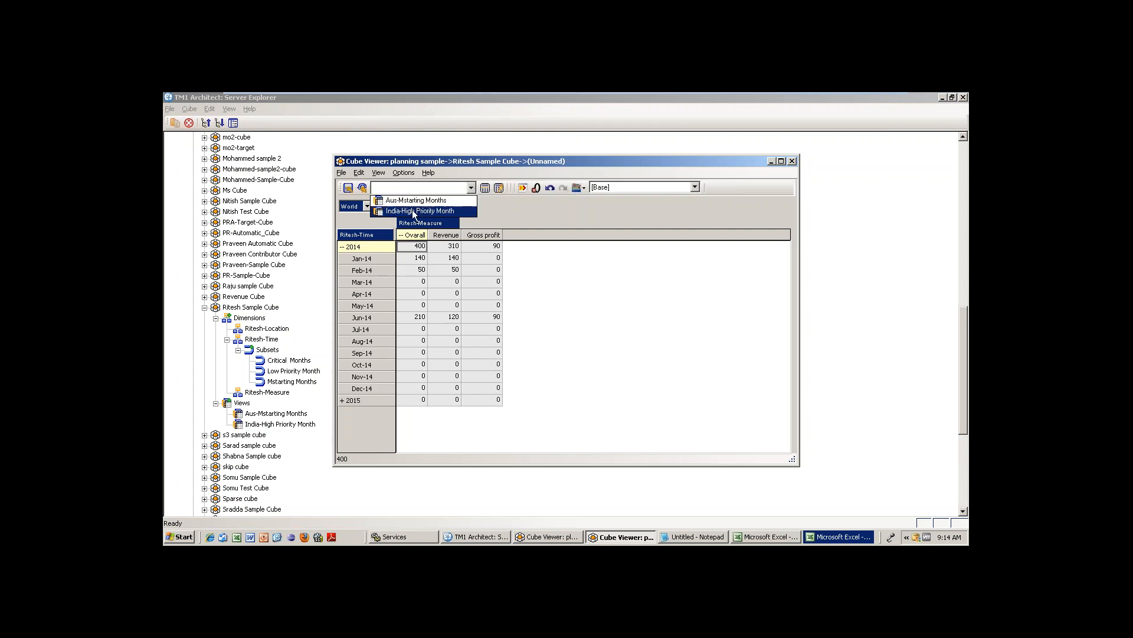
left_click(440, 201)
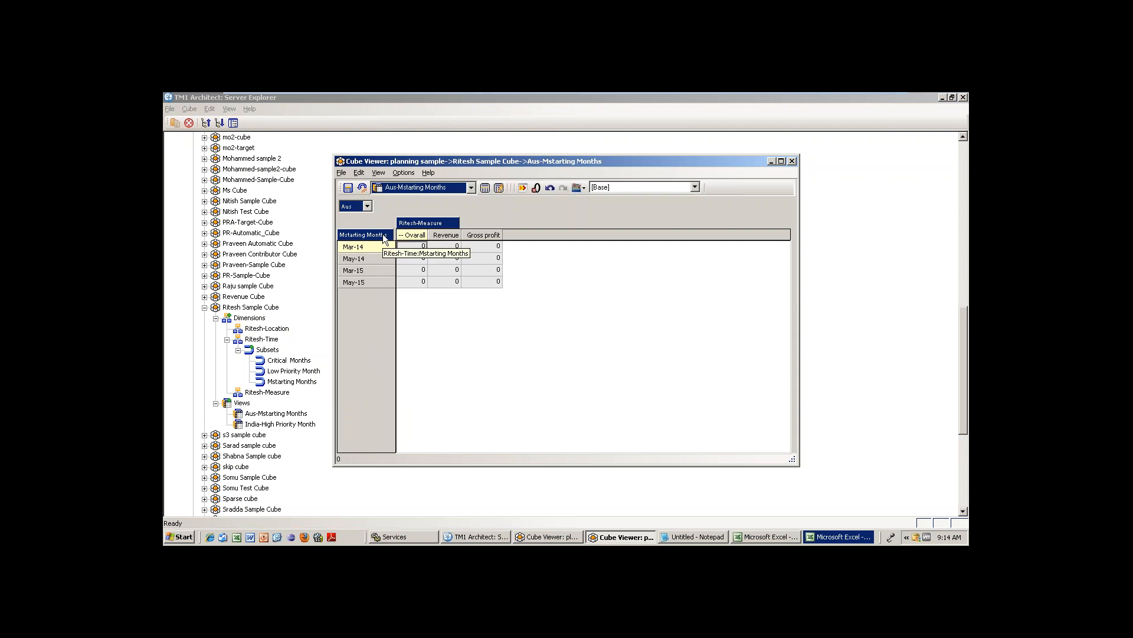
left_click(471, 189)
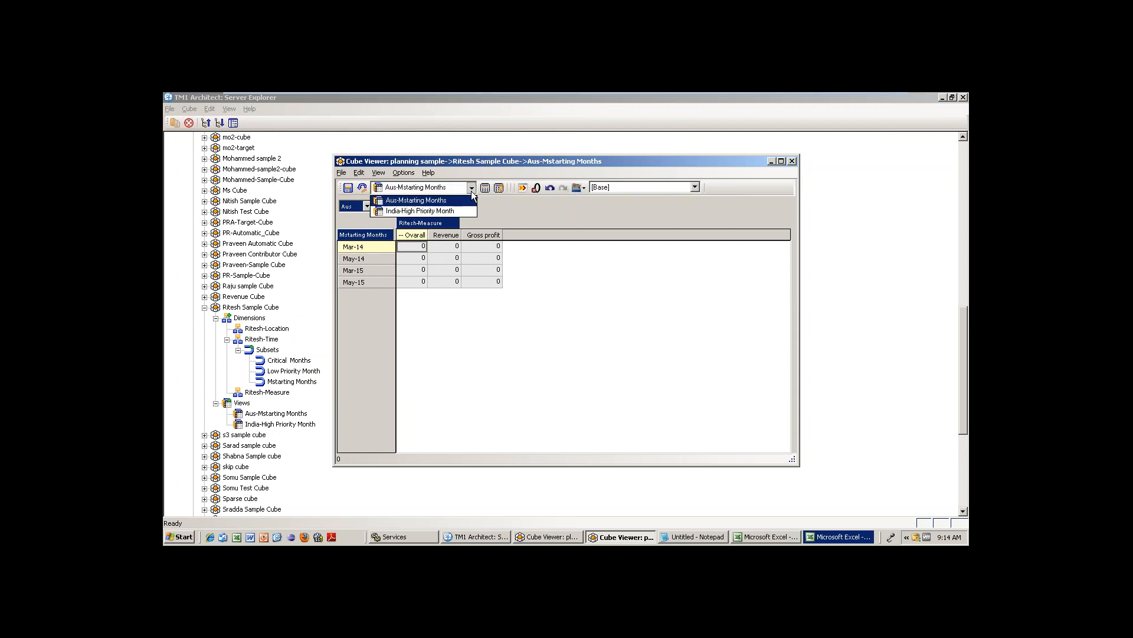
left_click(426, 211)
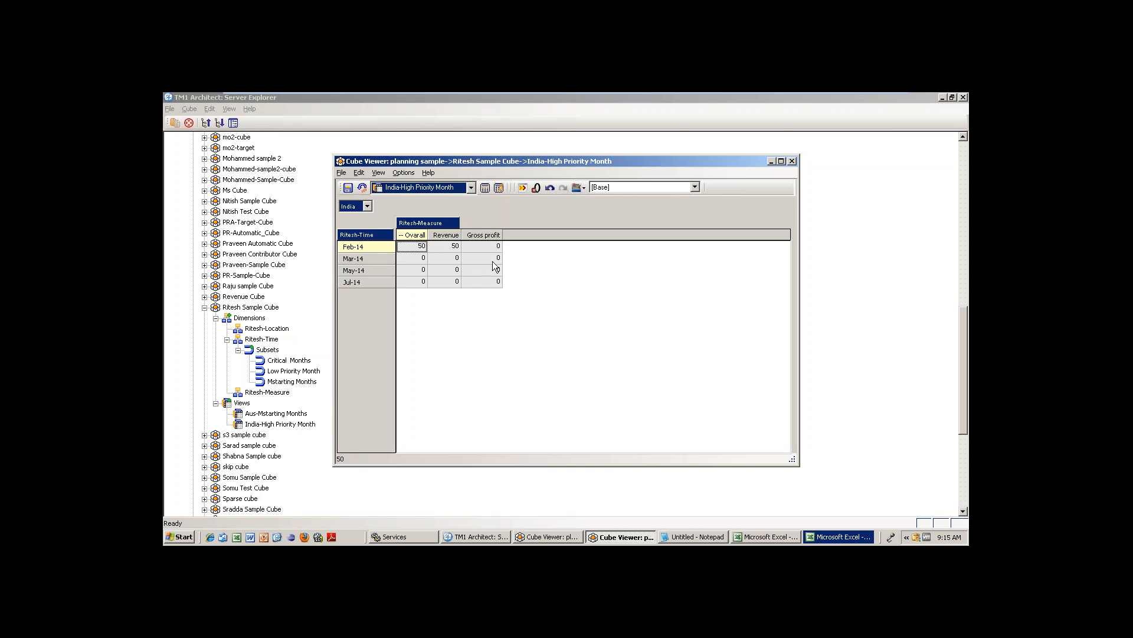
left_click(792, 161)
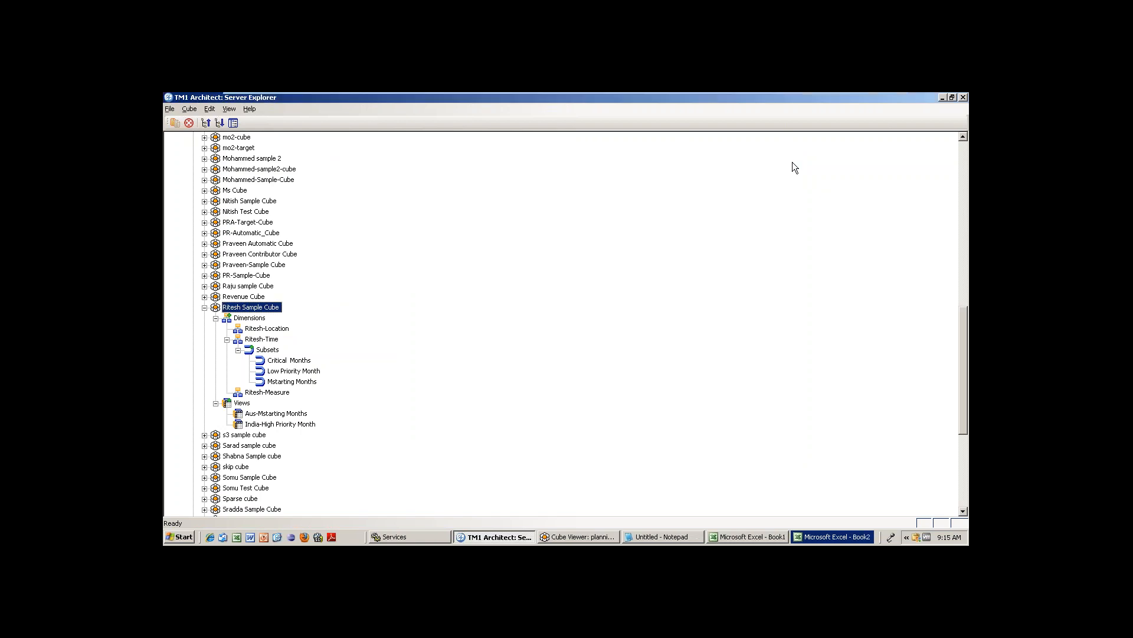
Minimize Server Explorer and the VMware session to reveal the host Windows desktop.
left_click(943, 98)
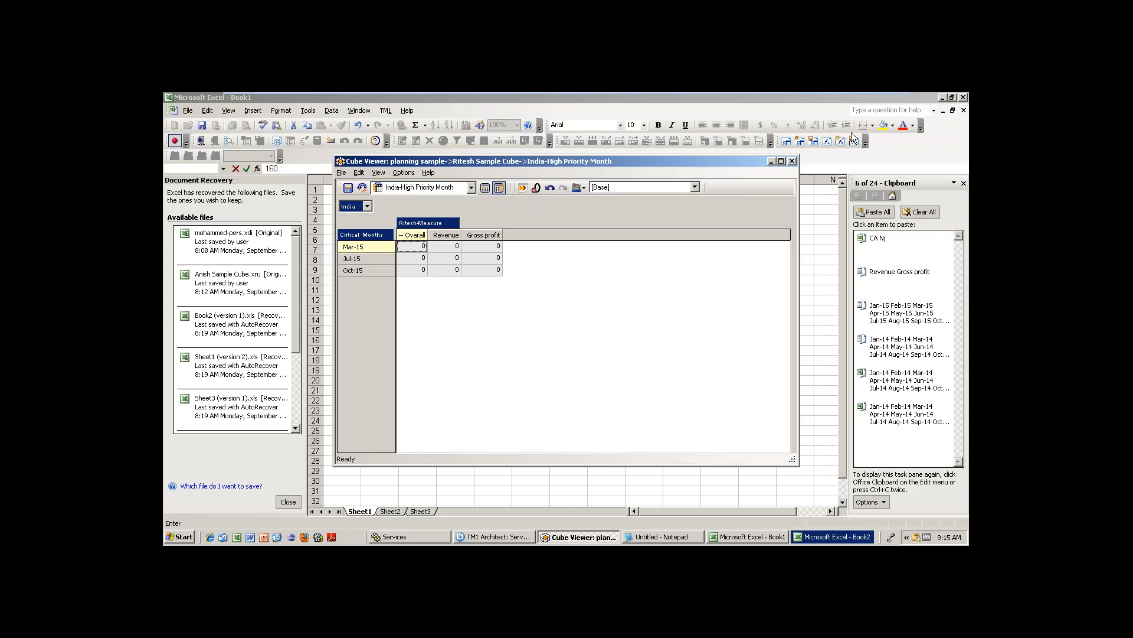
mouse_move(765, 92)
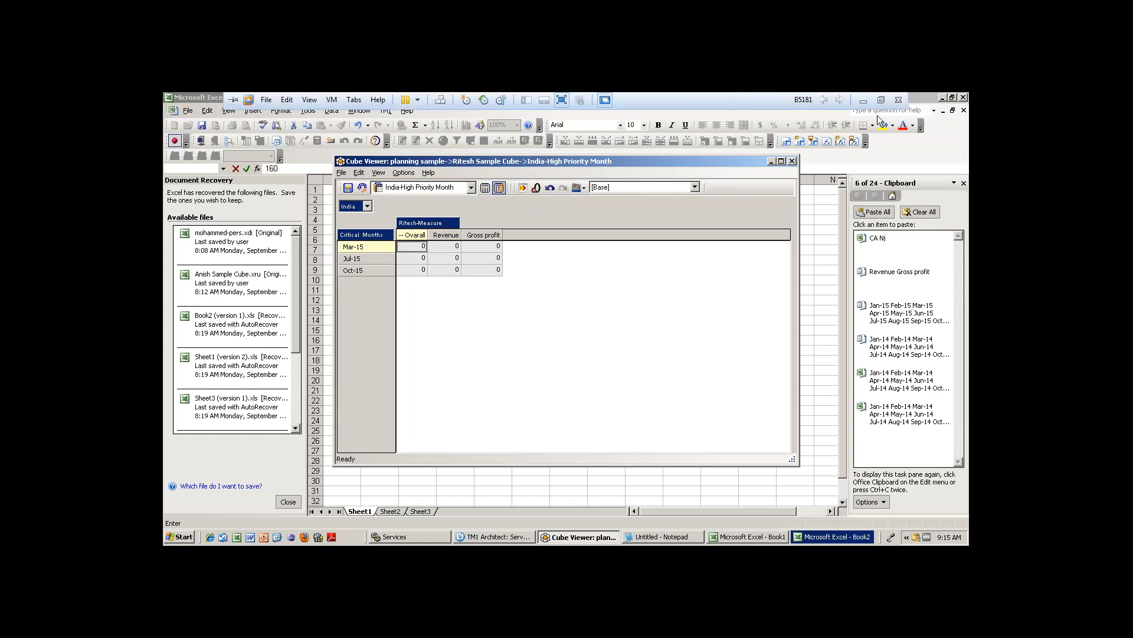
left_click(863, 100)
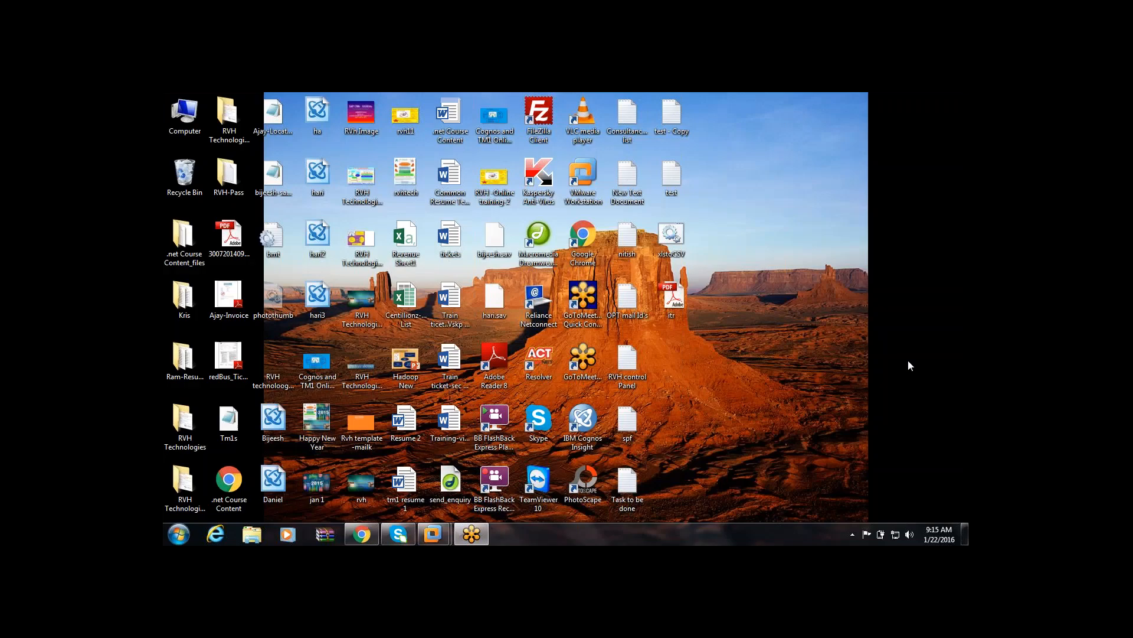